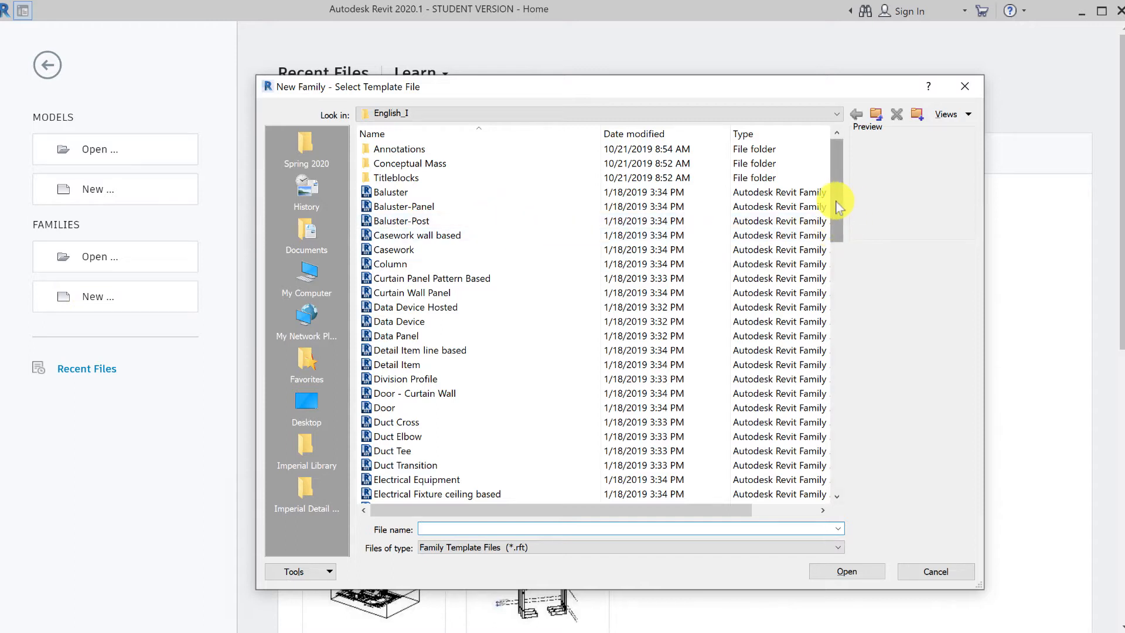
Create a new family from the Furniture template and close all inactive views, keeping only the Ref. Level plan
drag(836, 201, 834, 281)
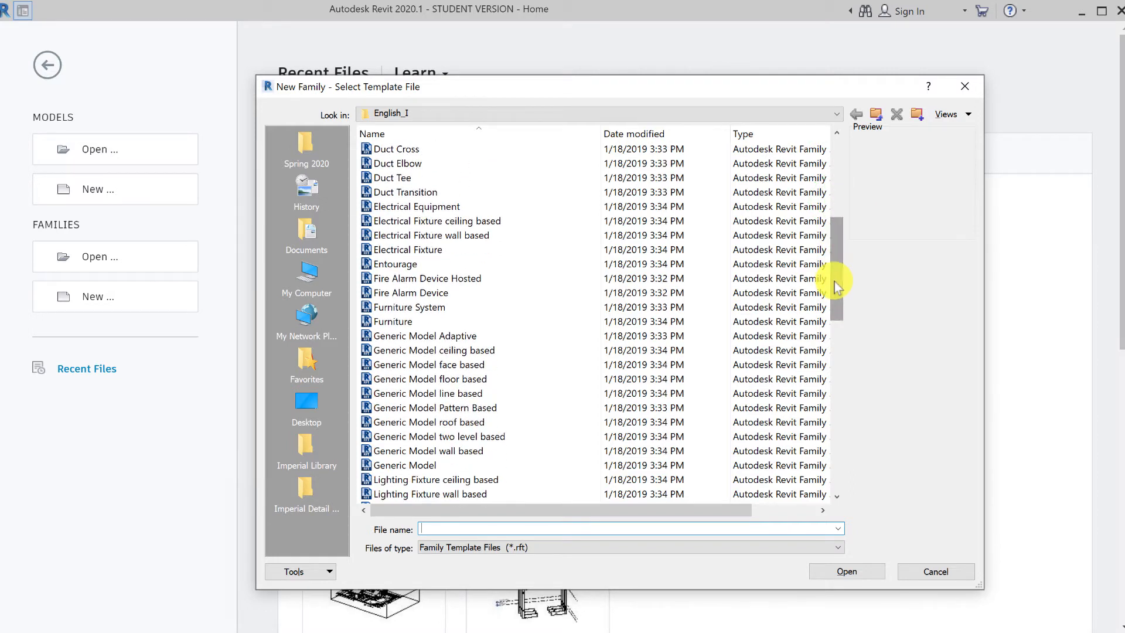
click(421, 325)
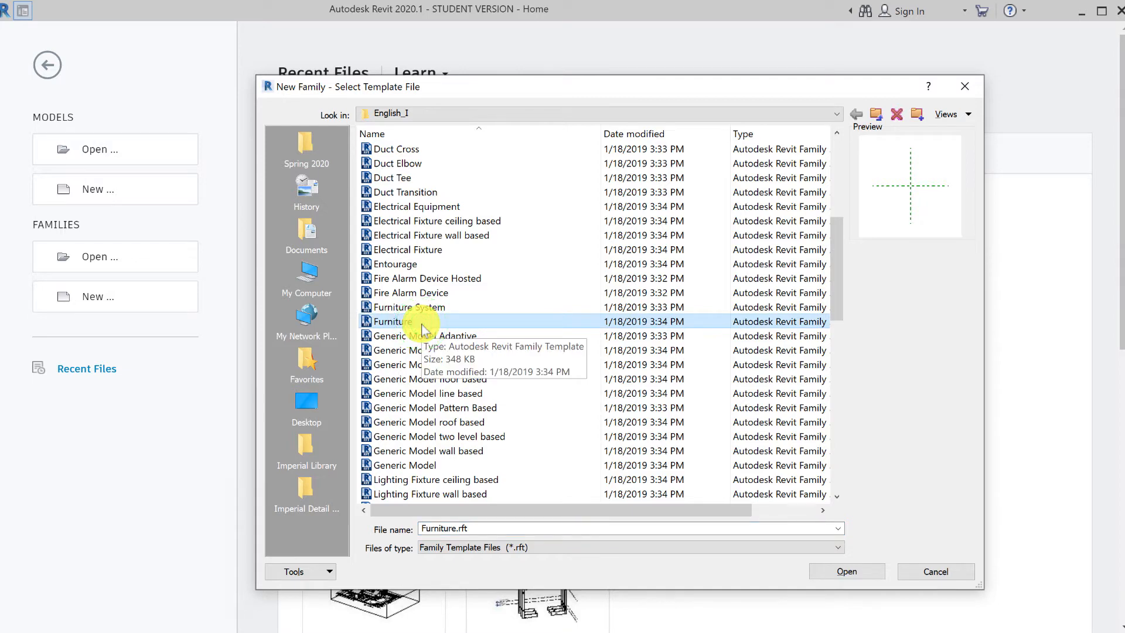
click(853, 570)
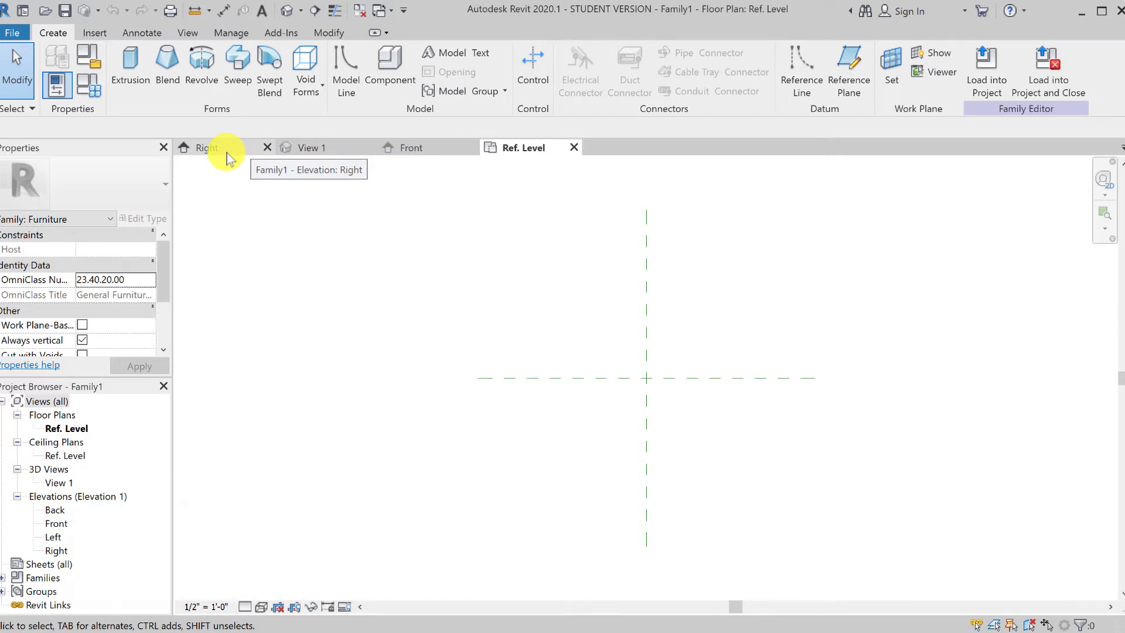
click(361, 11)
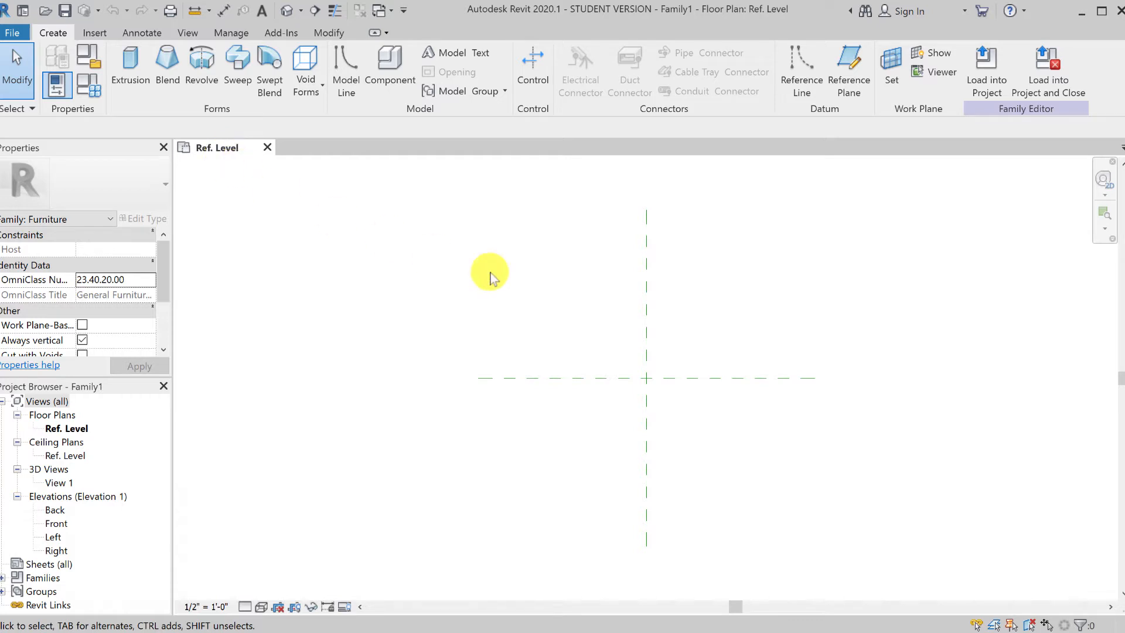
Examine the existing Center Left/Right and Center Front/Back reference planes in the plan
click(646, 288)
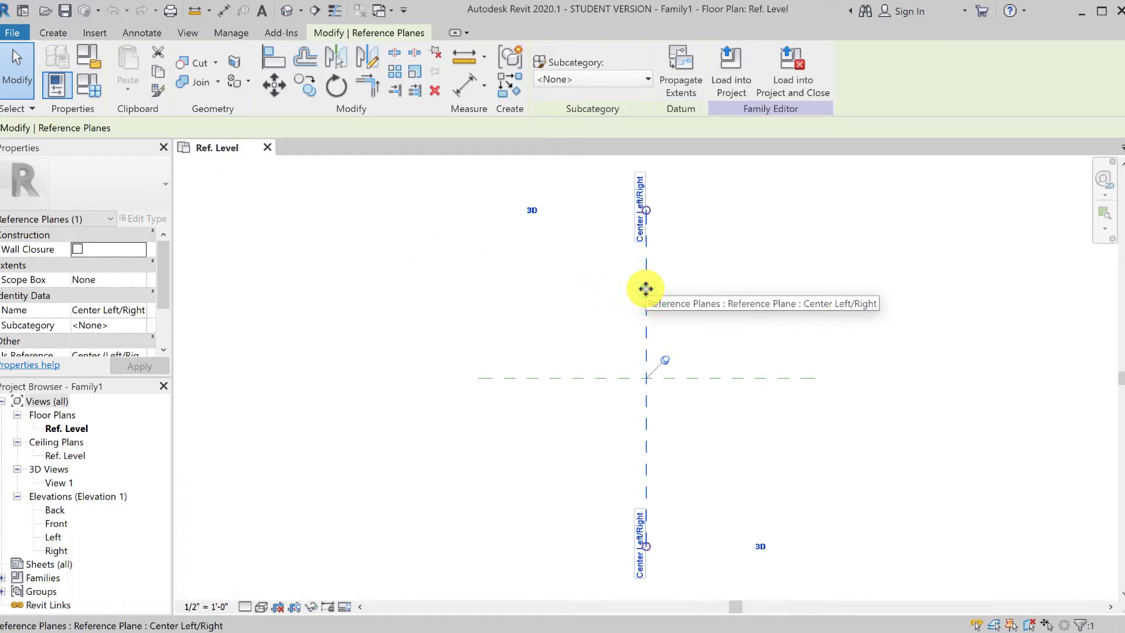
click(744, 378)
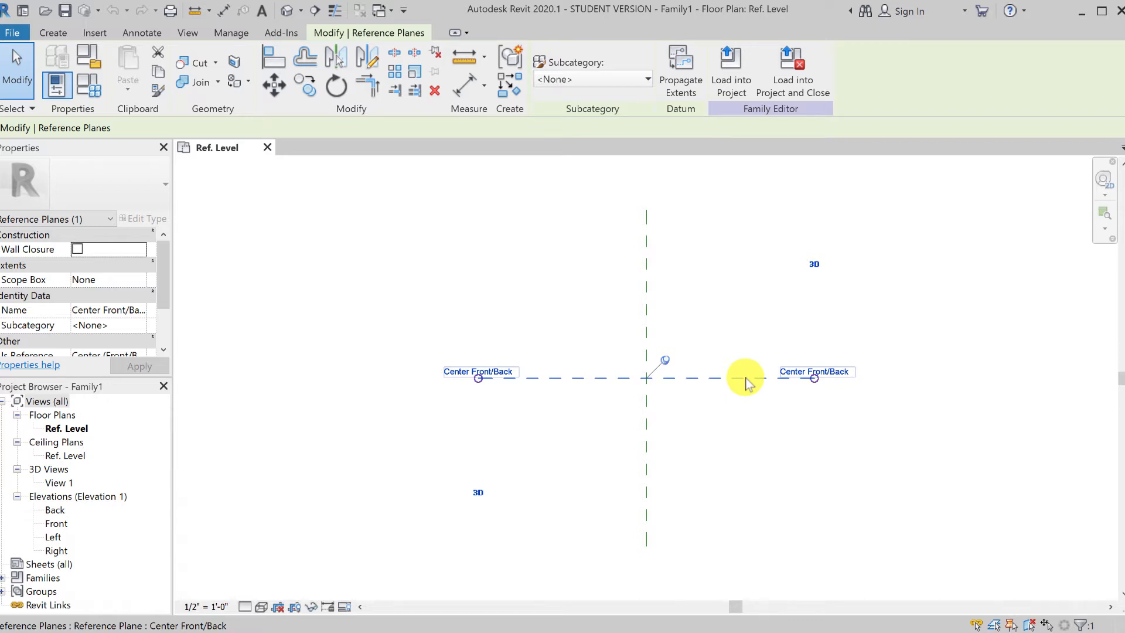
click(727, 250)
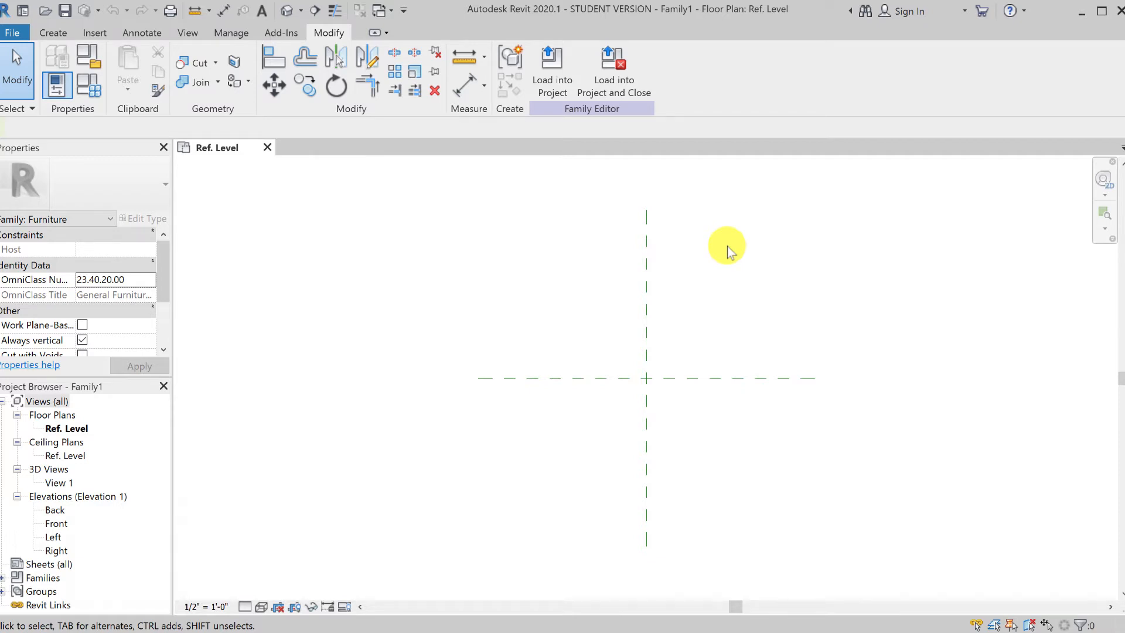
drag(707, 289, 611, 273)
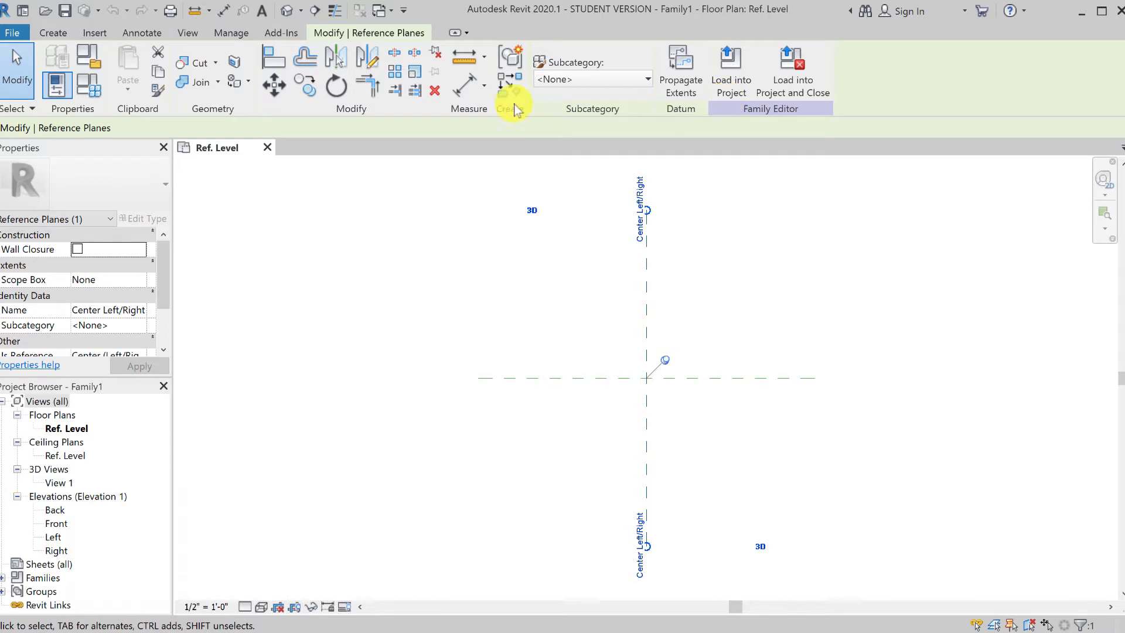
click(54, 34)
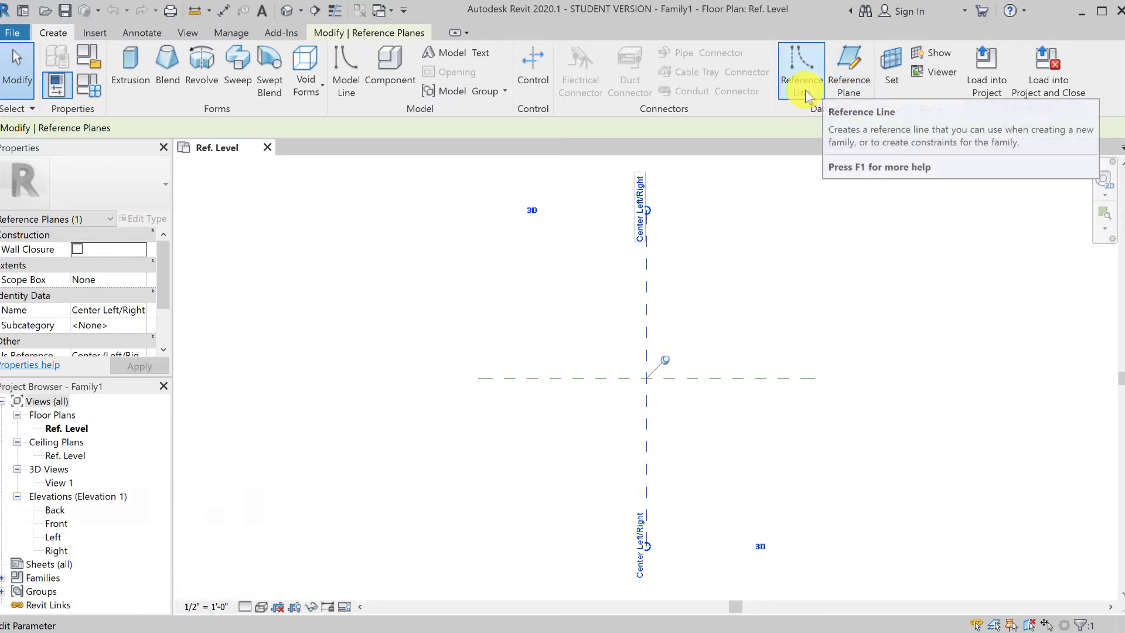
click(706, 299)
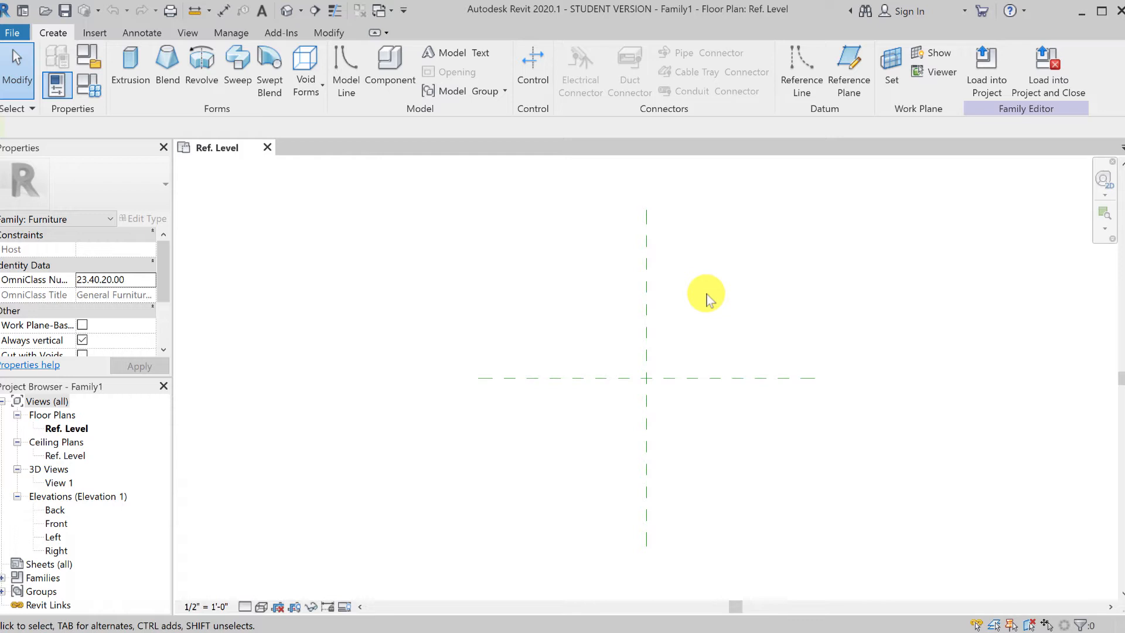
Draw two horizontal reference planes, about 2'-7" above and about 2'-11" below the Center Front/Back plane
click(847, 69)
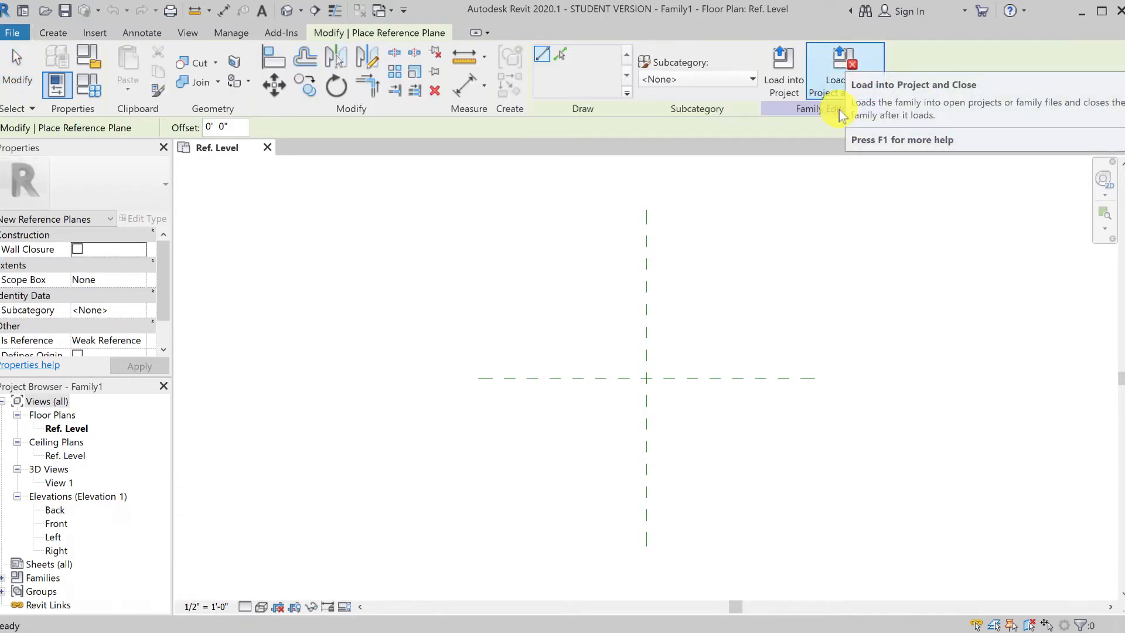
click(447, 290)
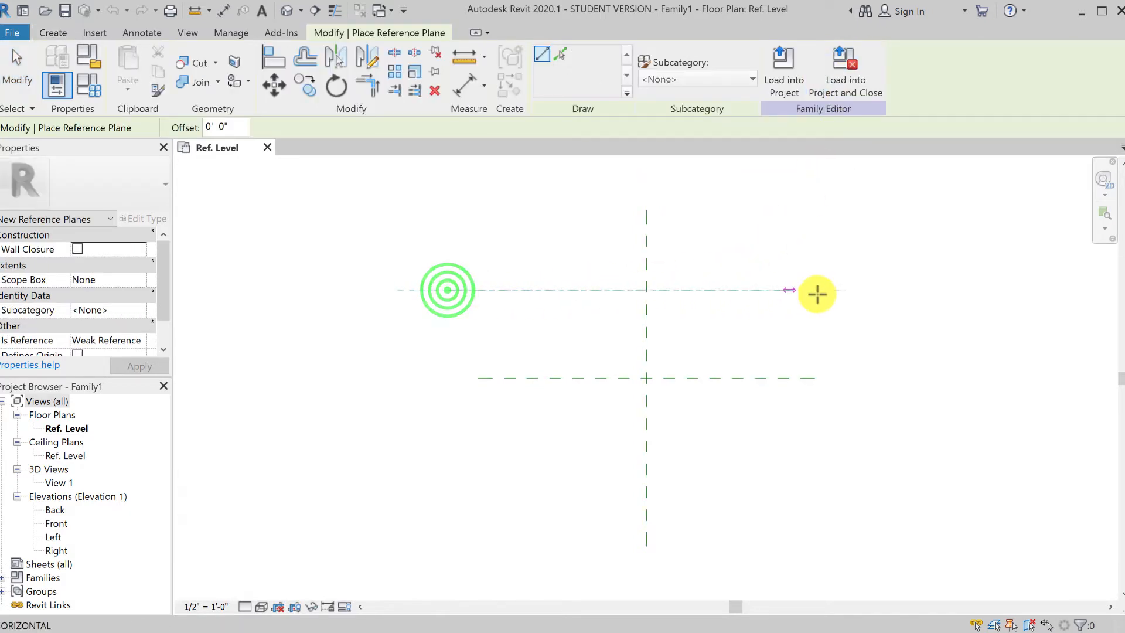
click(889, 290)
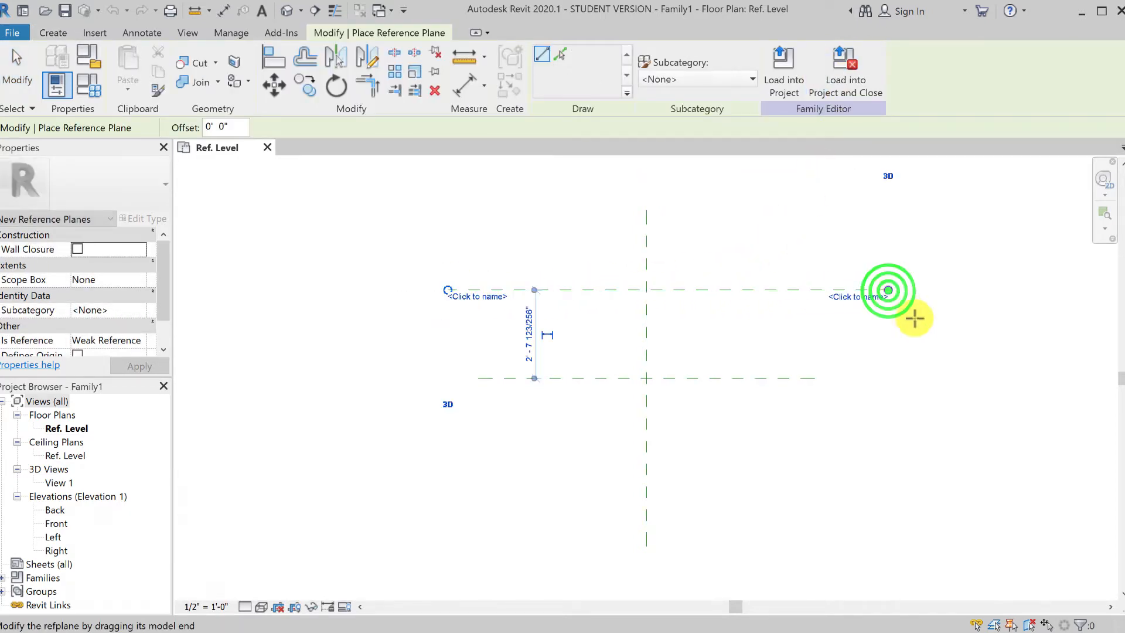
click(444, 478)
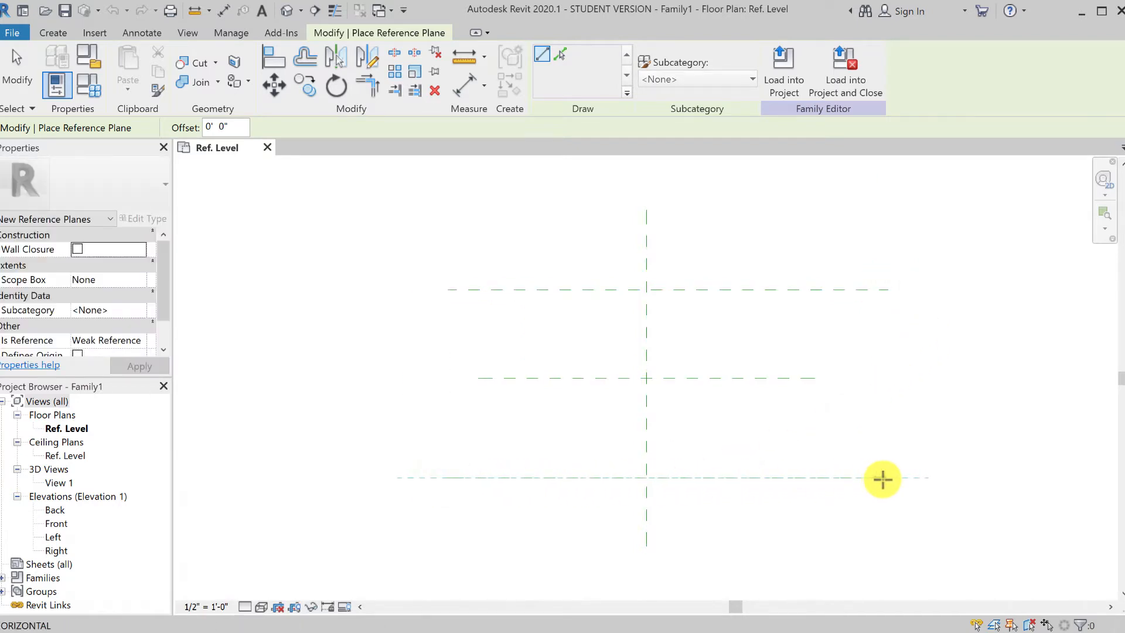
click(891, 479)
Draw two vertical reference planes, about 4'-0 1/2" left and 5'-0" right of the Center Left/Right plane
click(510, 220)
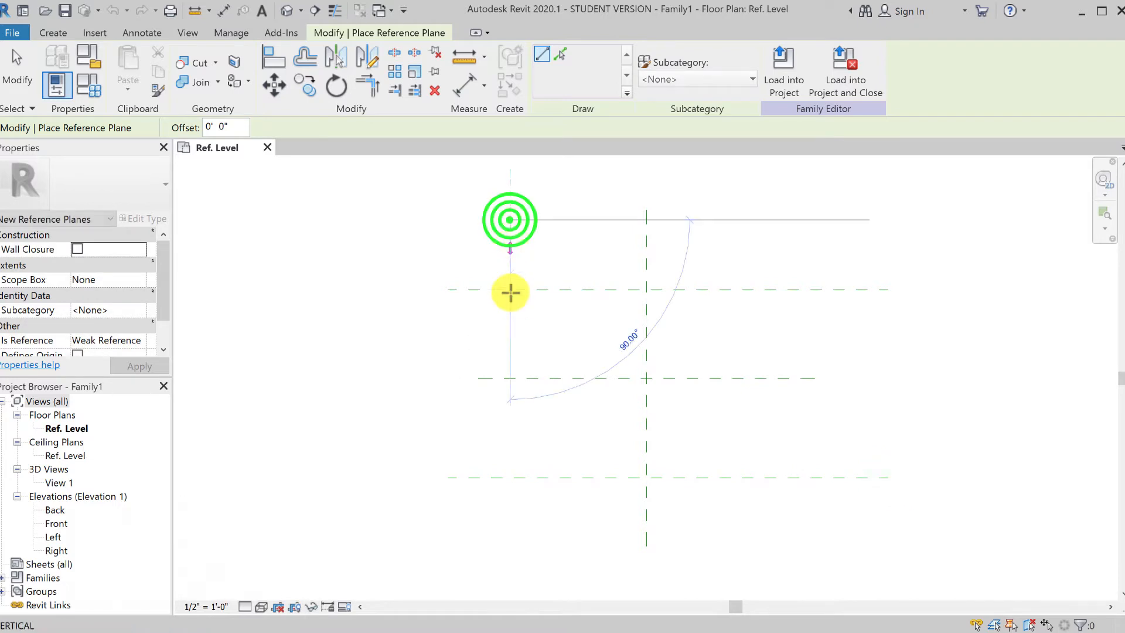
click(509, 530)
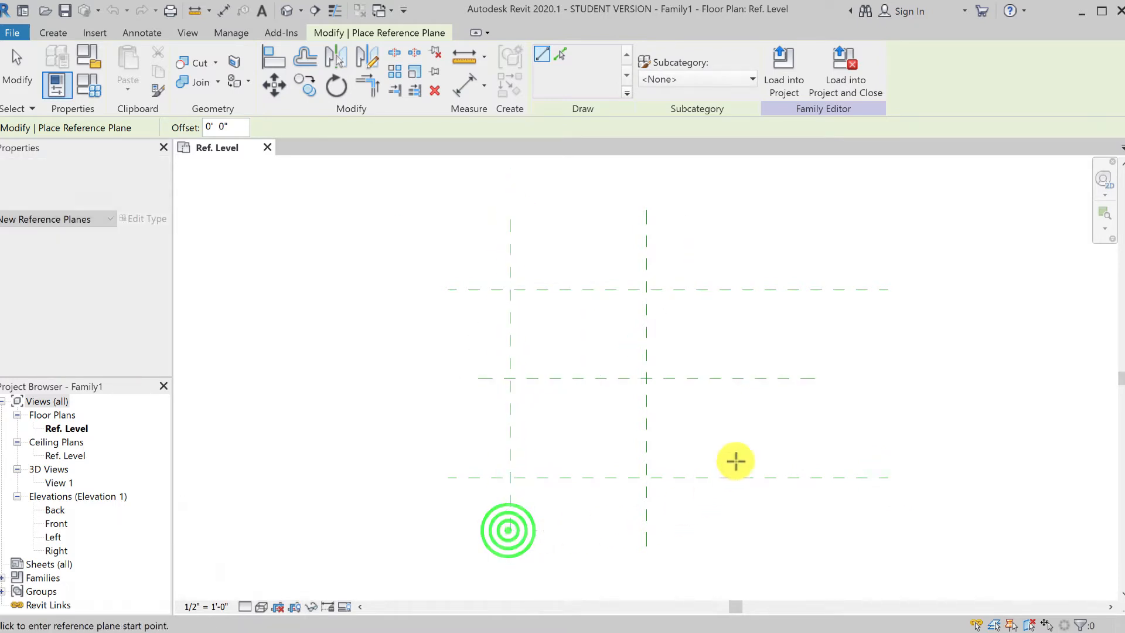
click(813, 218)
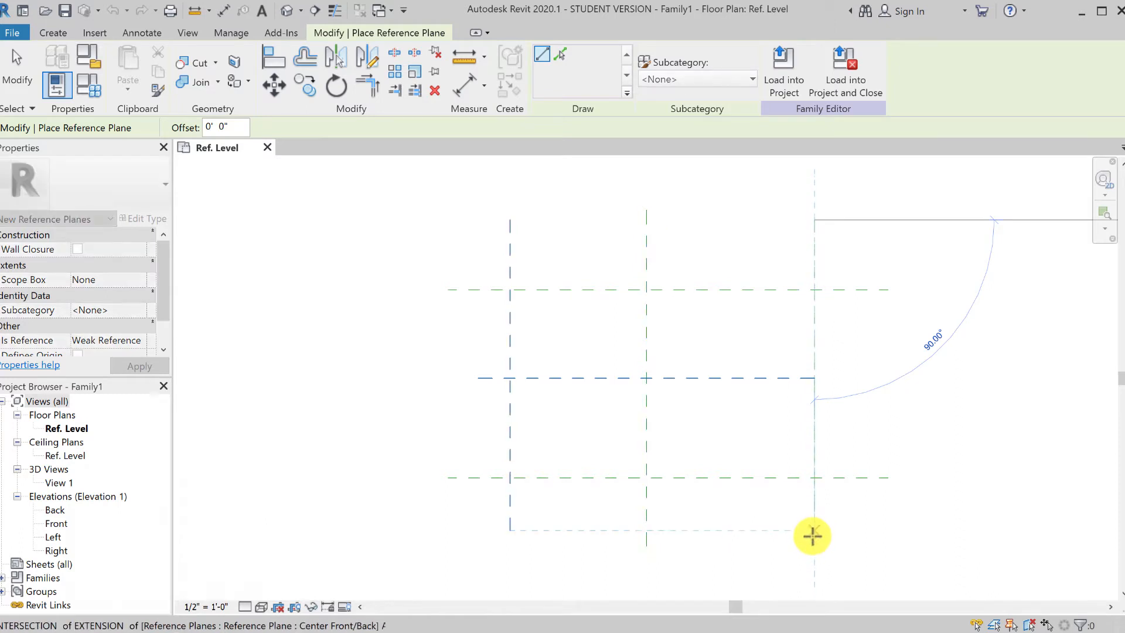
click(813, 535)
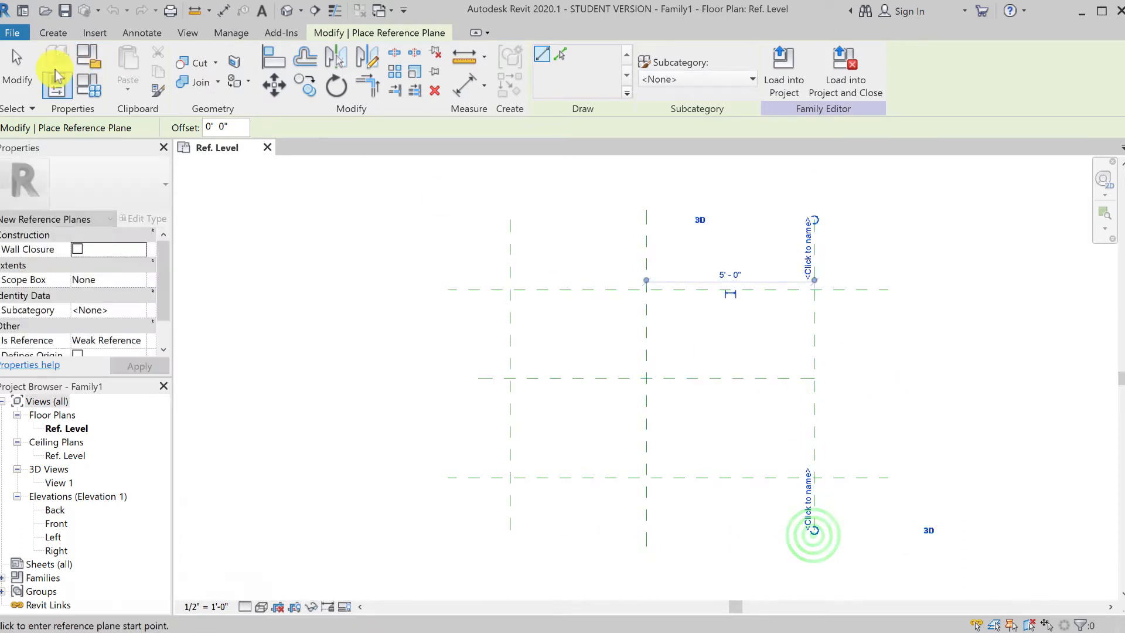
click(18, 66)
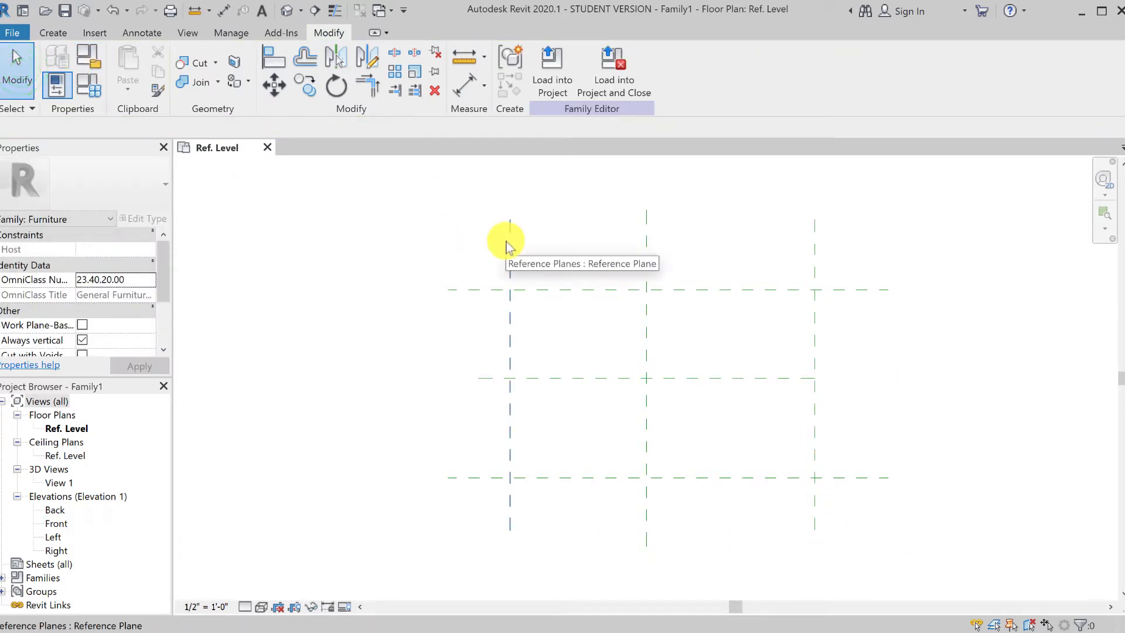
click(557, 290)
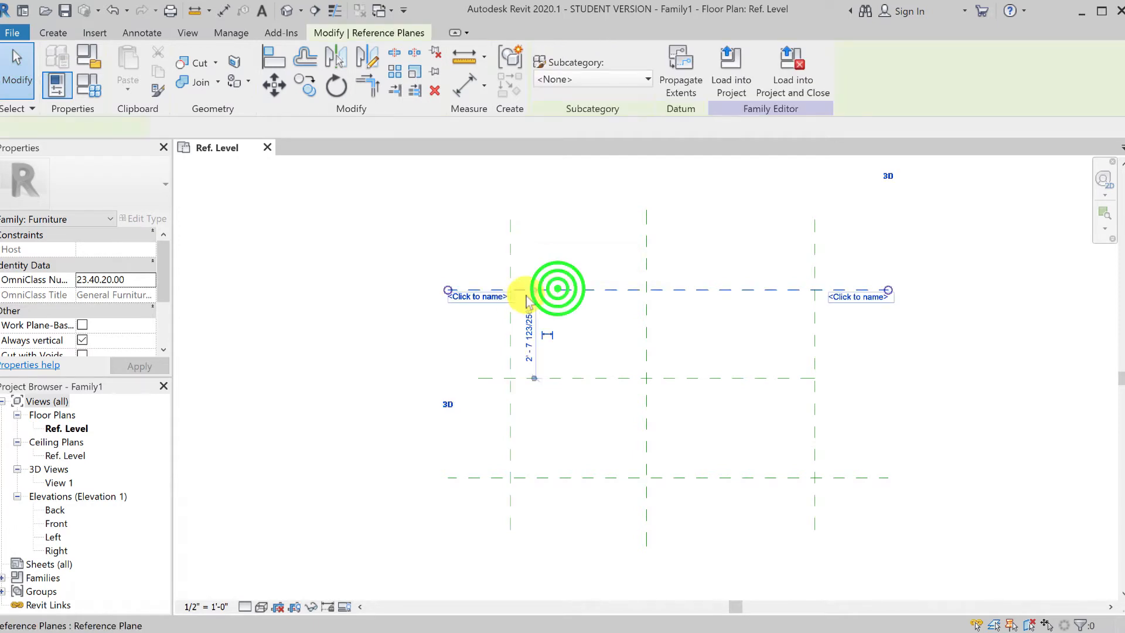
click(478, 297)
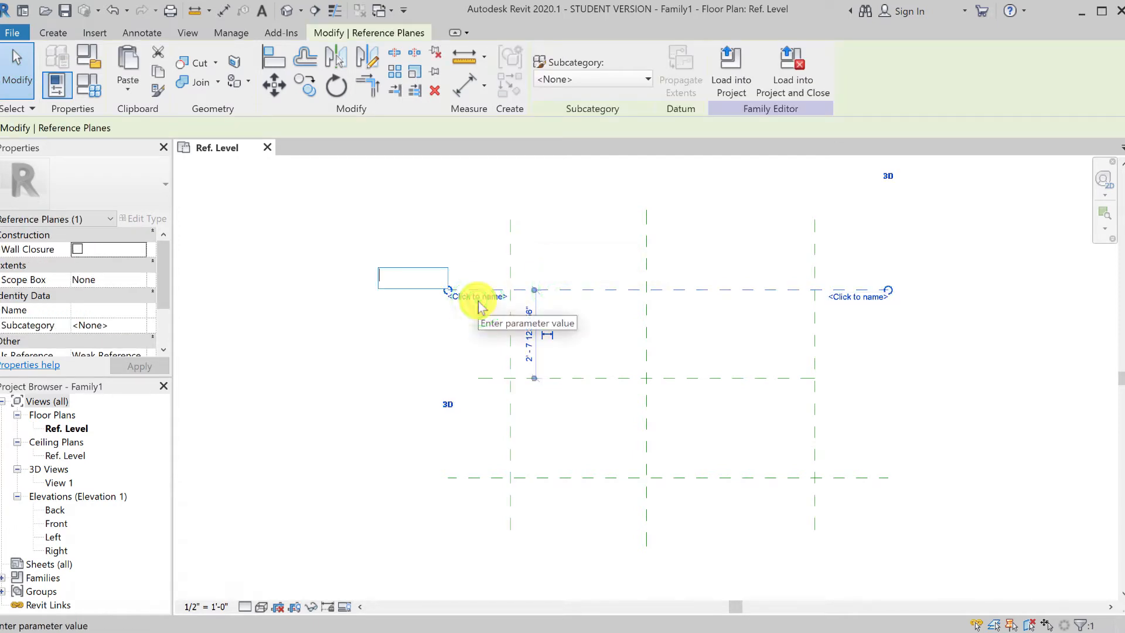
click(595, 334)
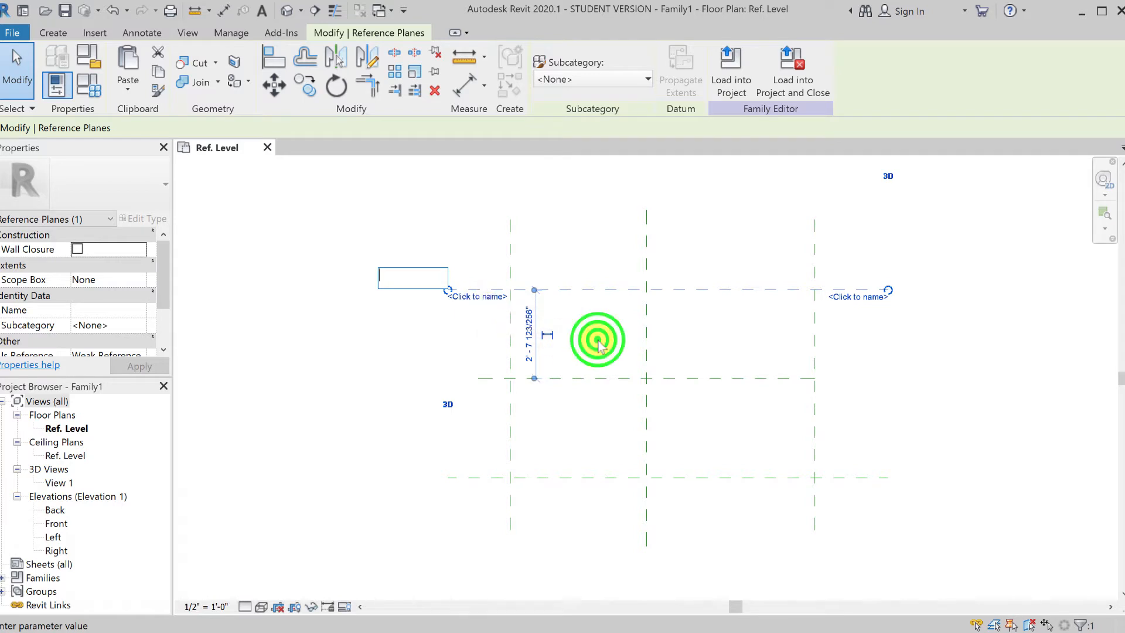
click(596, 378)
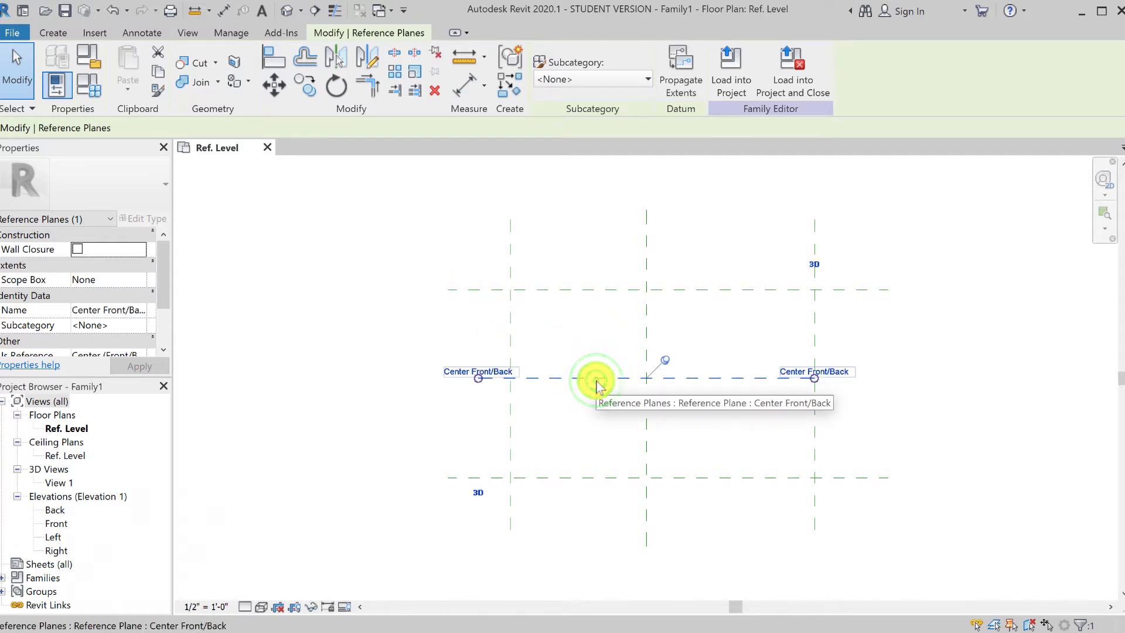
Name the horizontal reference plane above the Center Front/Back plane "Back"
click(560, 287)
click(467, 297)
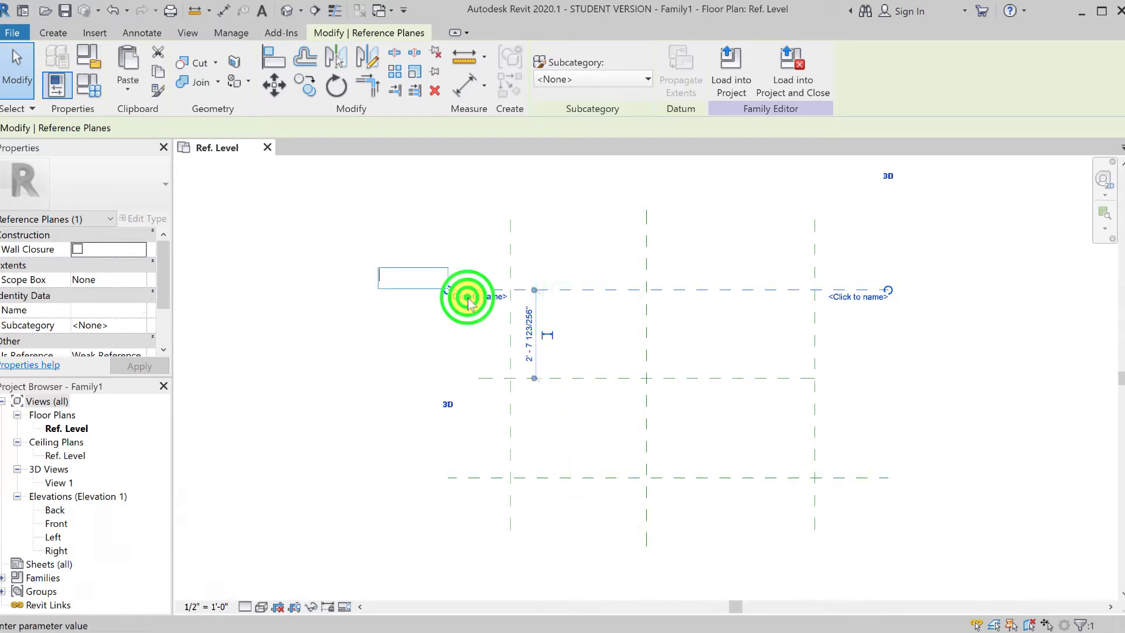
text(BAc)
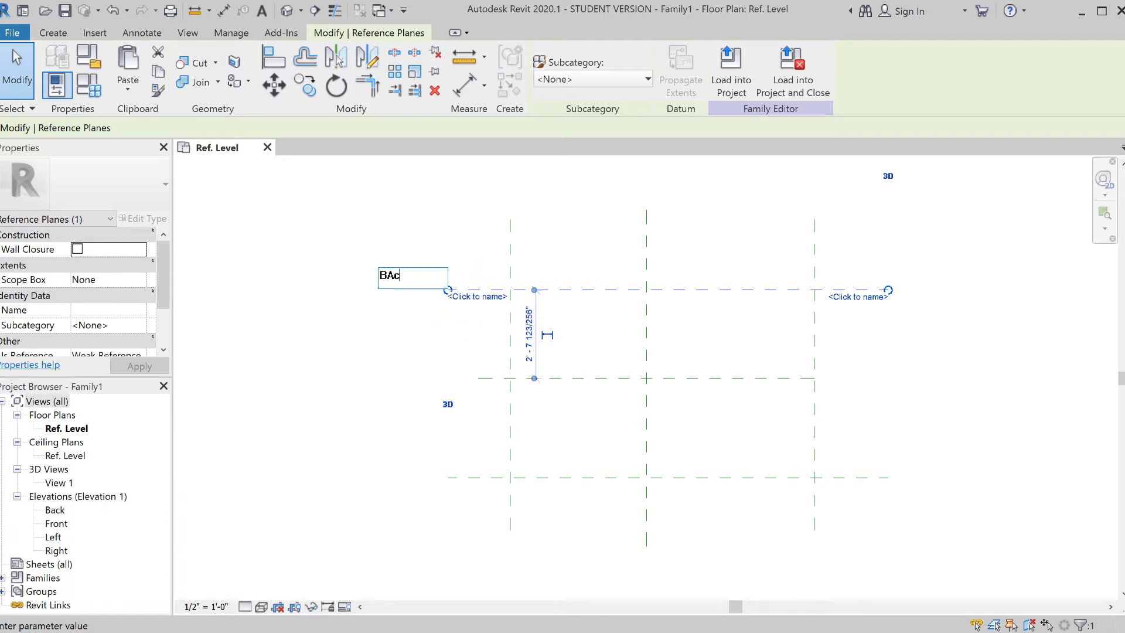
key(BackSpace)
key(BackSpace)
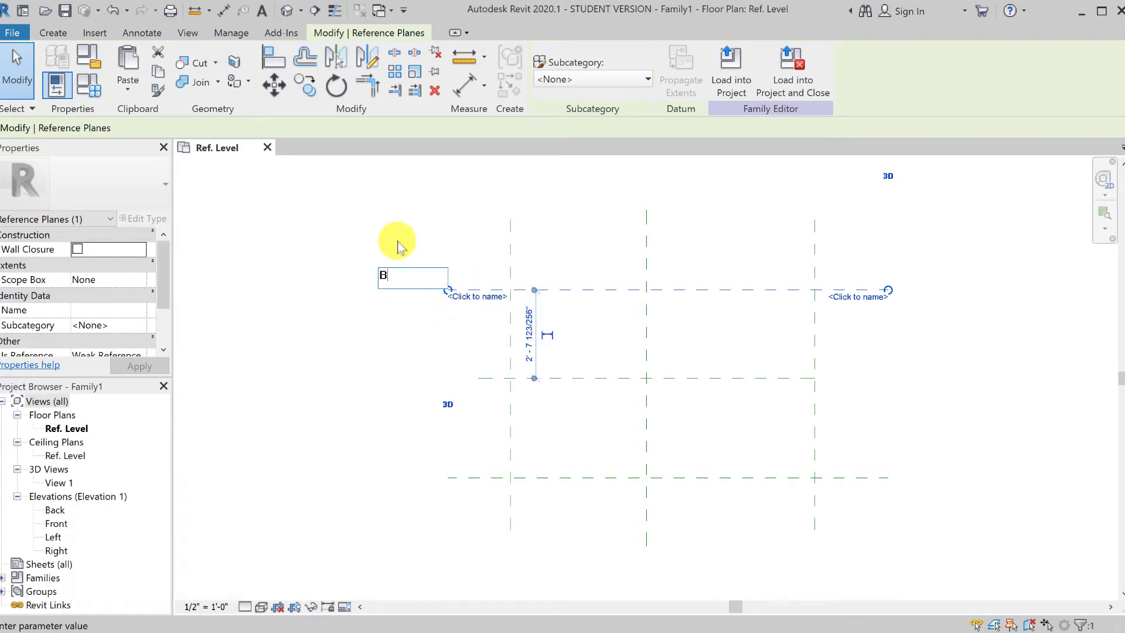
text(ack)
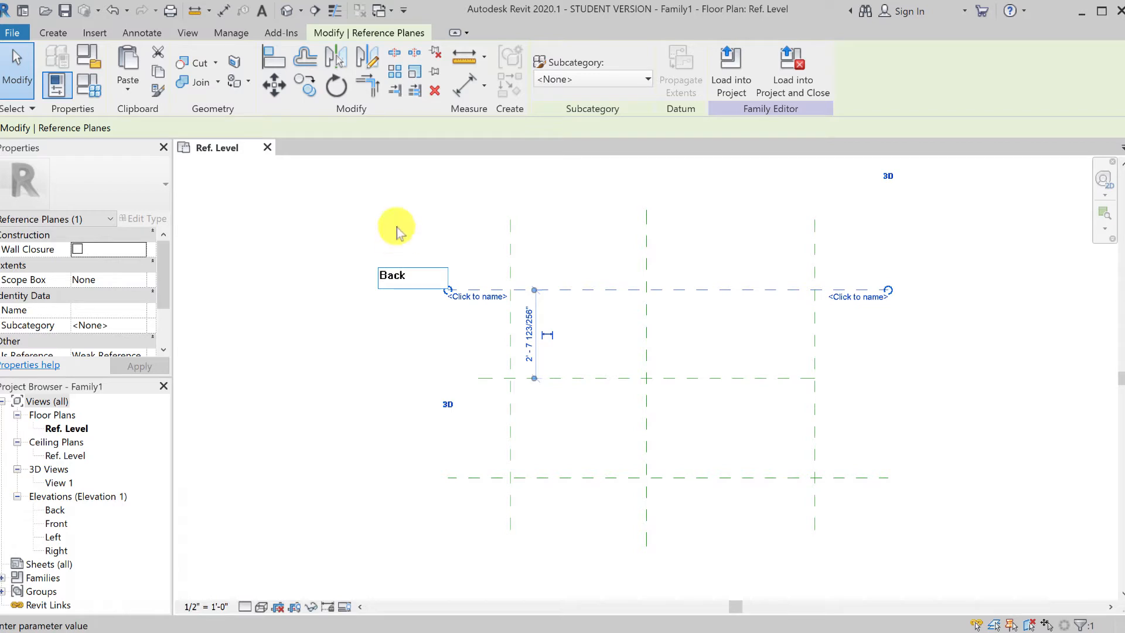
click(387, 200)
Name the horizontal reference plane below the Center Front/Back plane "Front"
click(534, 478)
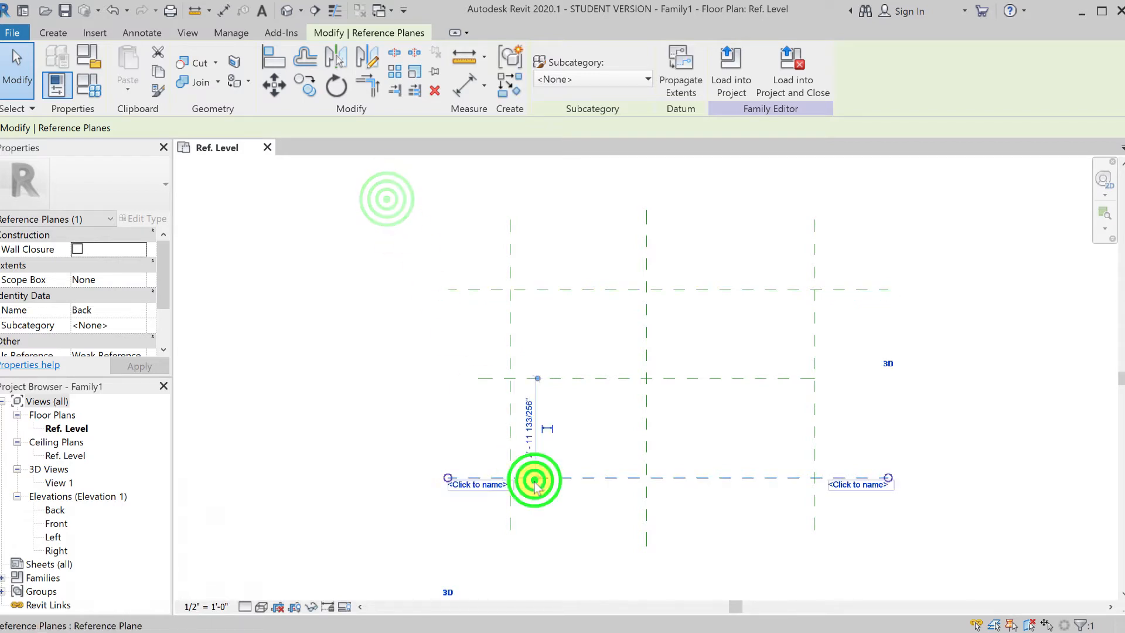
click(476, 485)
text(Fr)
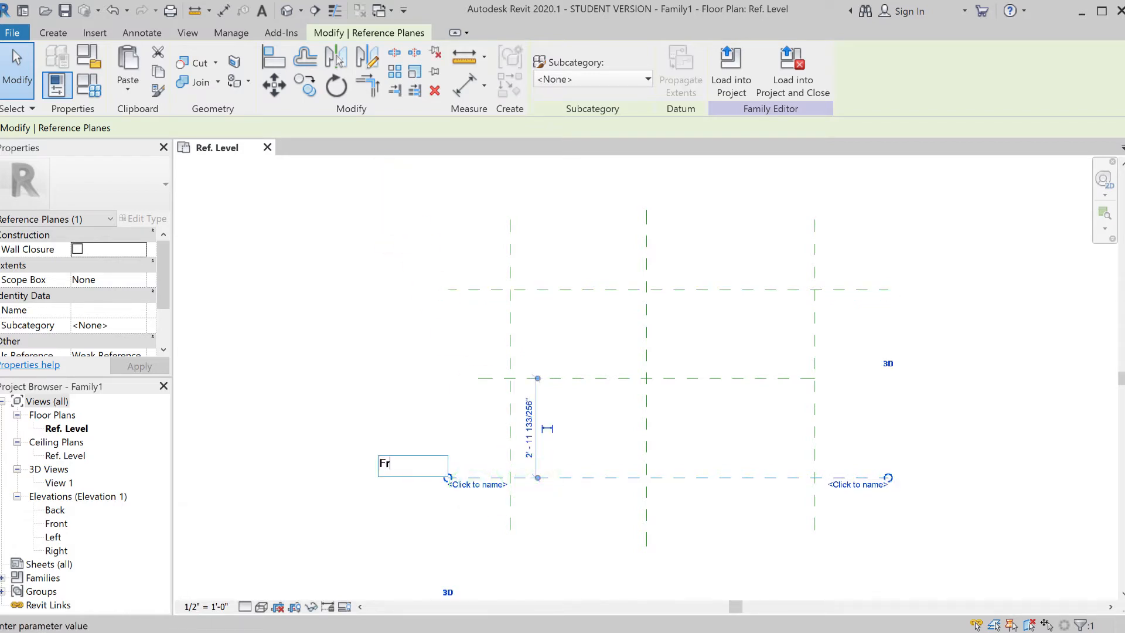
text(ont)
click(314, 308)
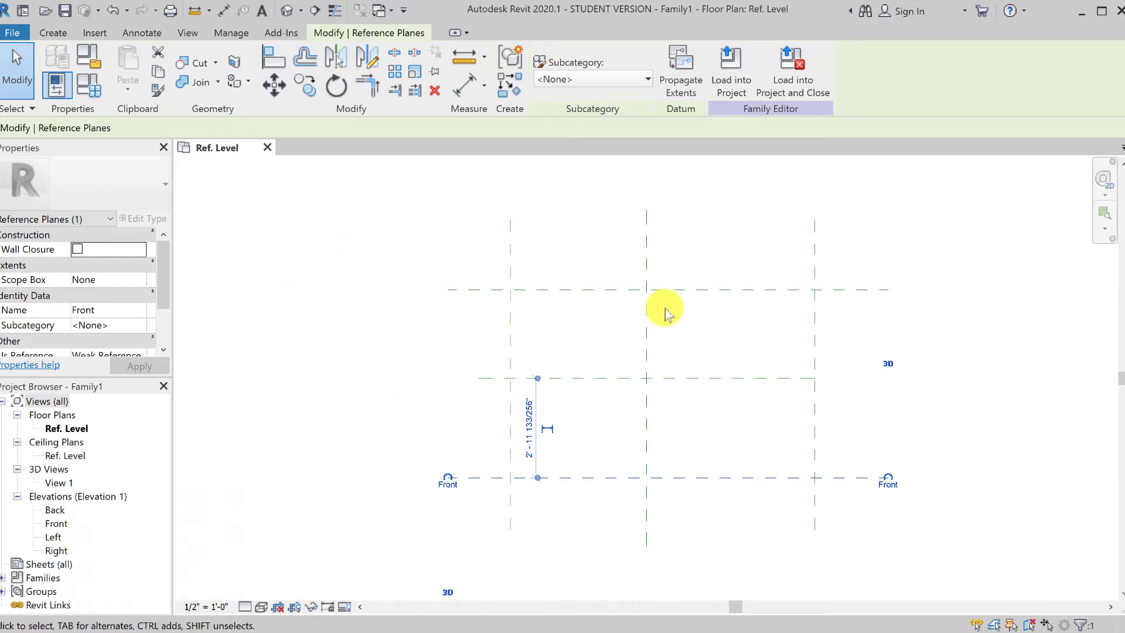
Name the vertical reference plane left of the Center Left/Right plane "Left"
click(647, 320)
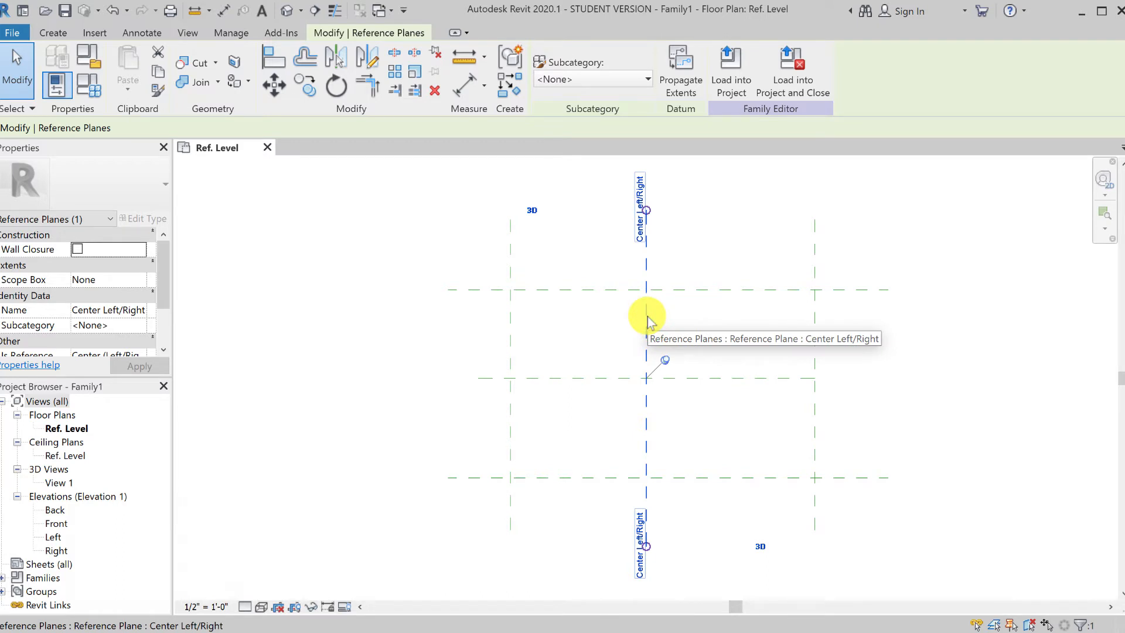
click(509, 253)
click(501, 264)
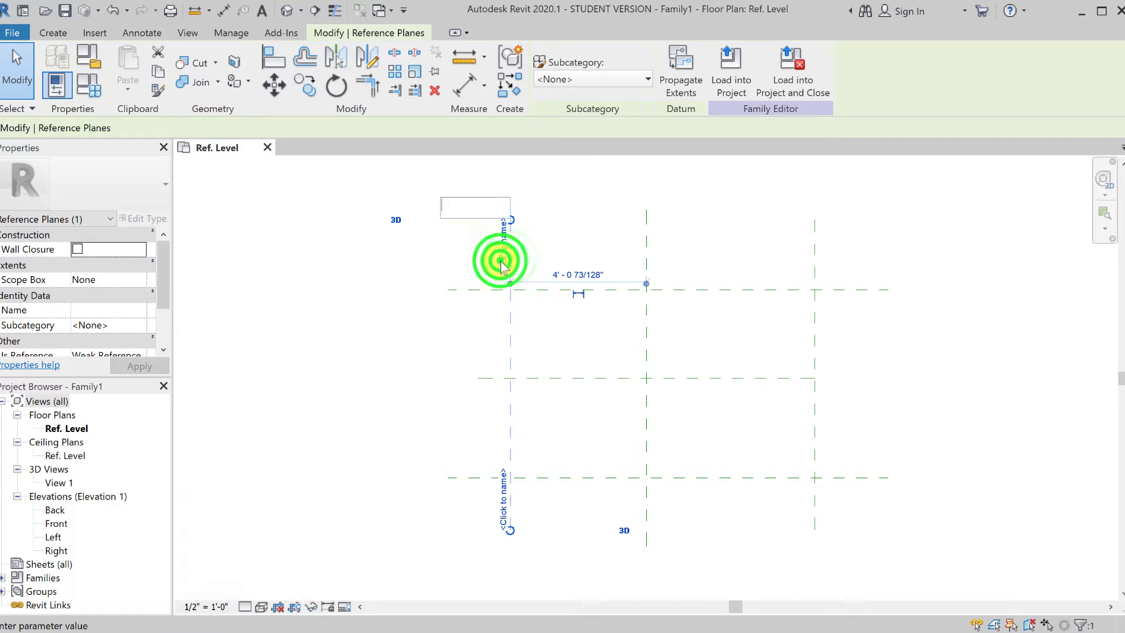
text(J)
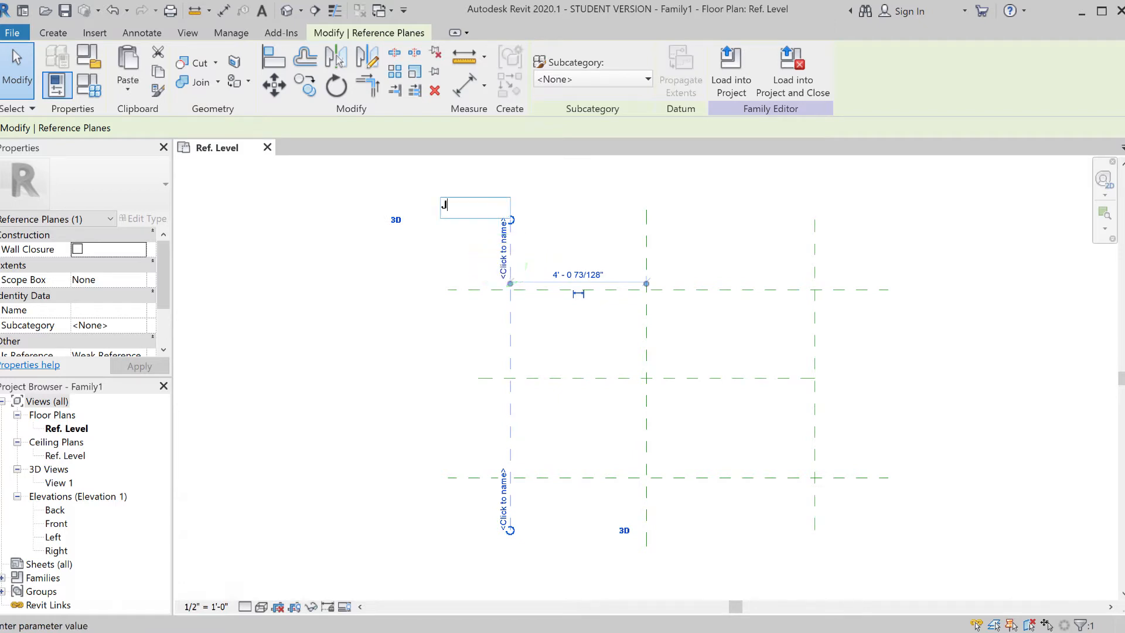
key(BackSpace)
text(Left)
click(587, 216)
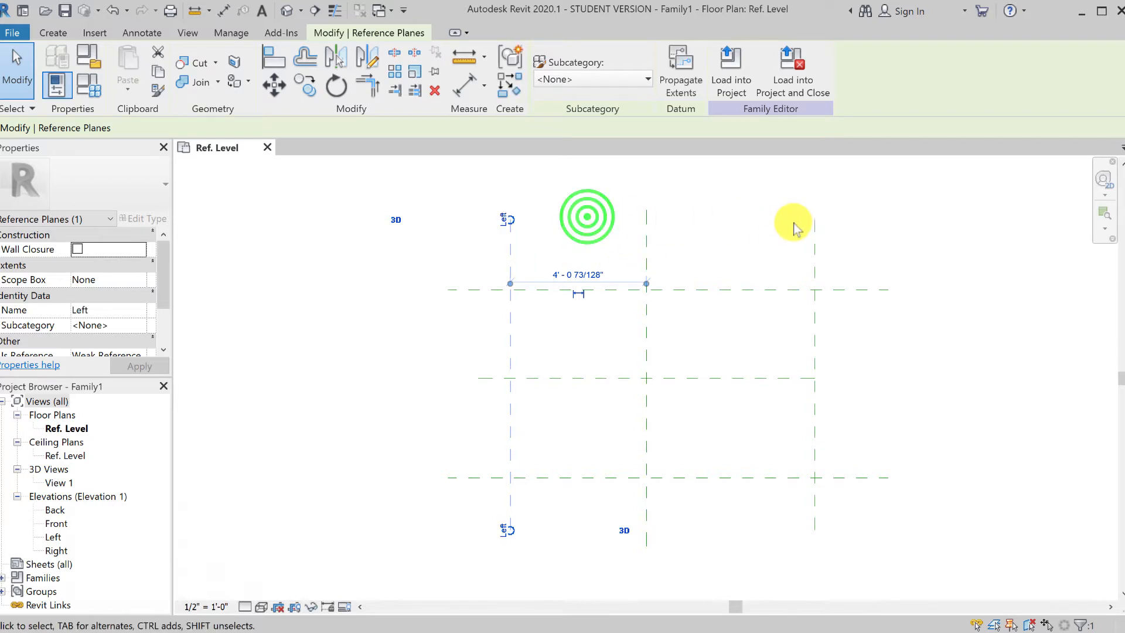
Name the vertical reference plane right of the Center Left/Right plane "Right"
click(812, 225)
click(805, 241)
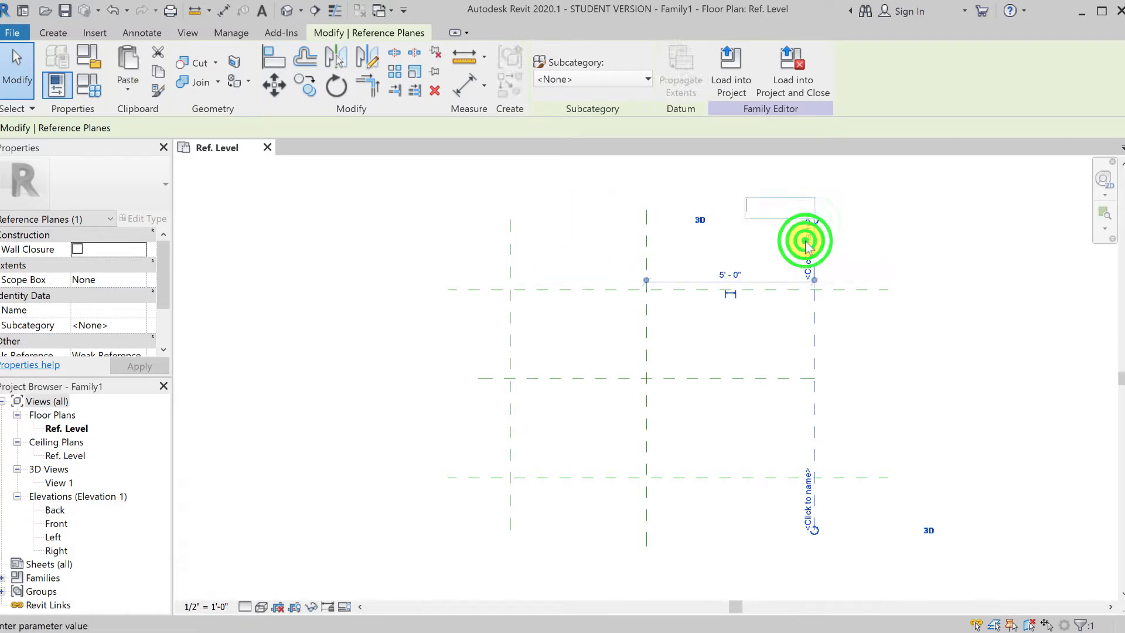
text(Righ)
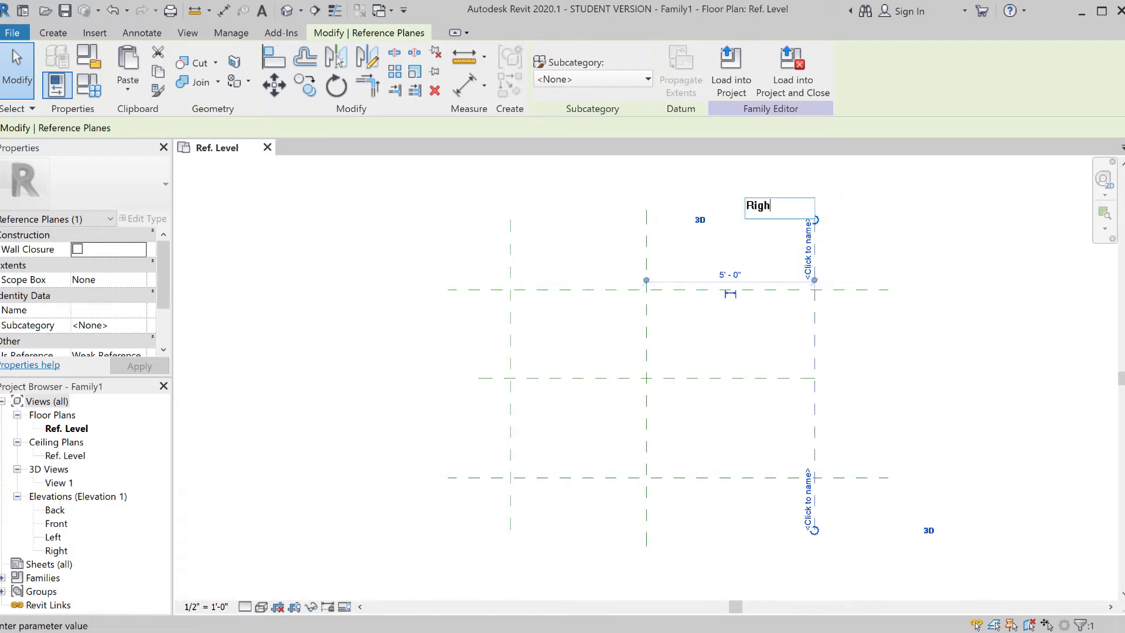
text(t)
click(920, 245)
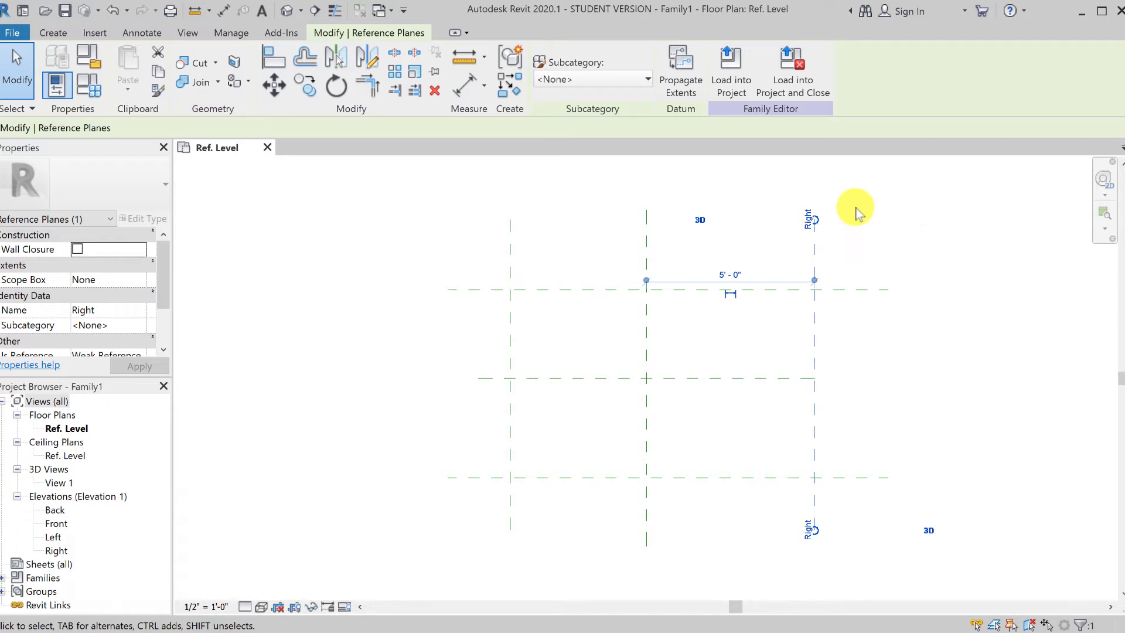
Place a continuous aligned dimension across the Left, Center Left/Right and Right reference planes, above the plan layout
click(224, 12)
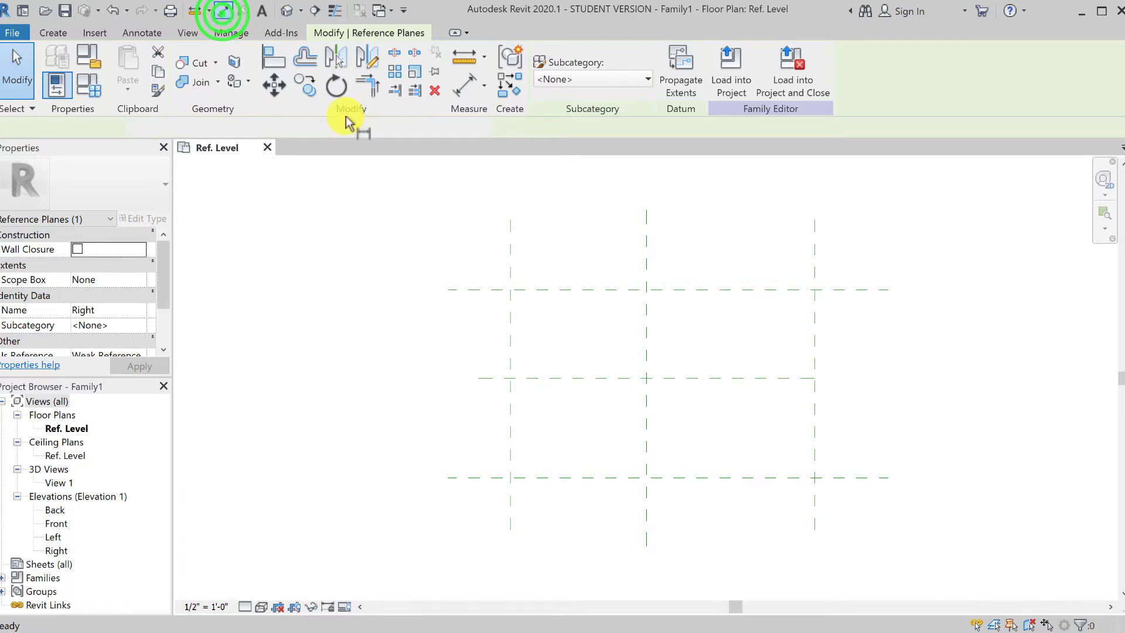
click(514, 245)
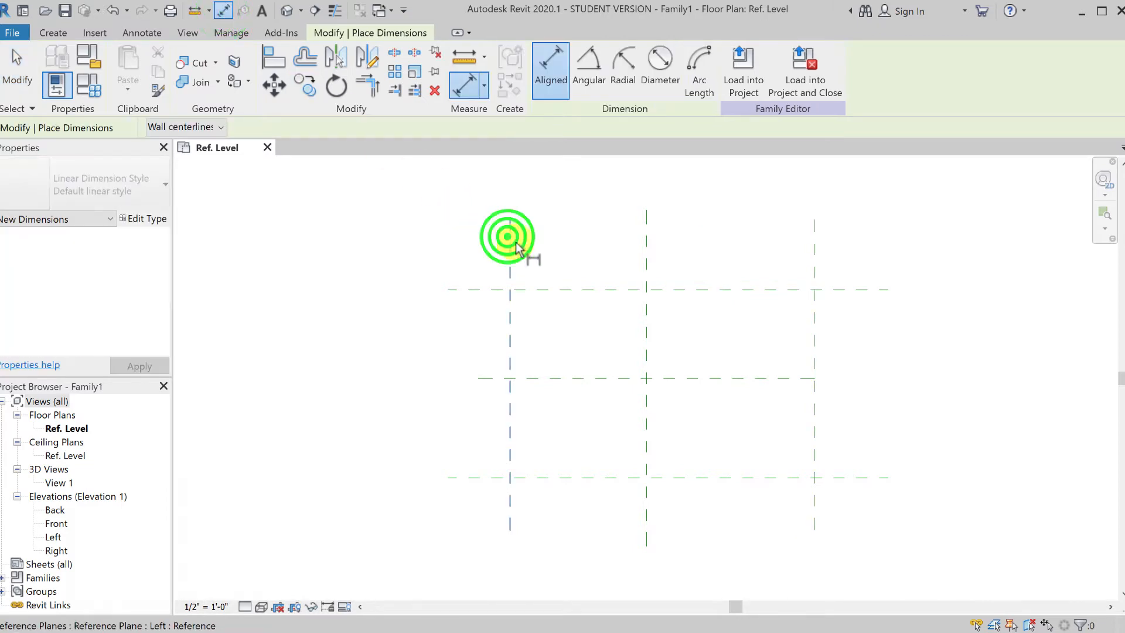
click(647, 249)
click(814, 249)
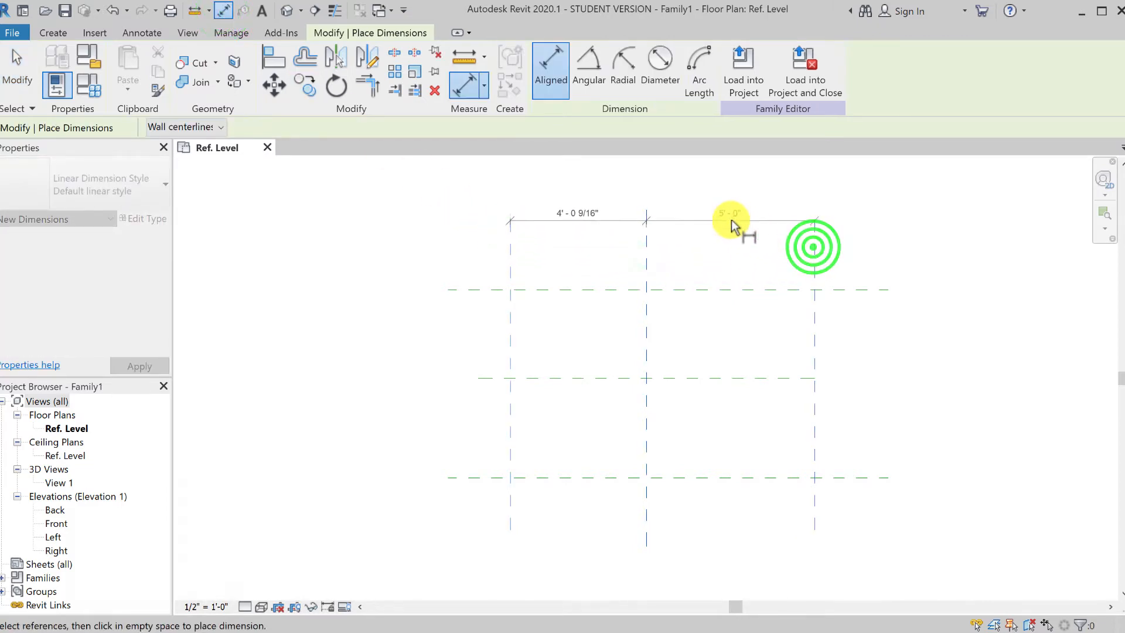
click(730, 195)
Place a continuous aligned dimension across the Back, Center Front/Back and Front reference planes, left of the plan layout
click(552, 290)
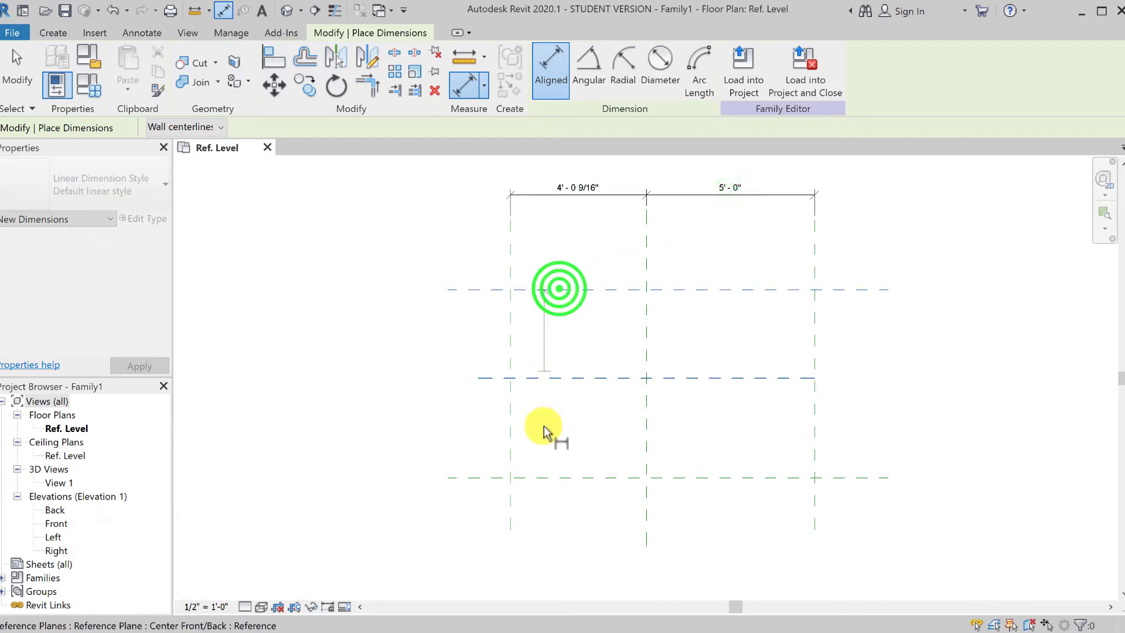
click(547, 478)
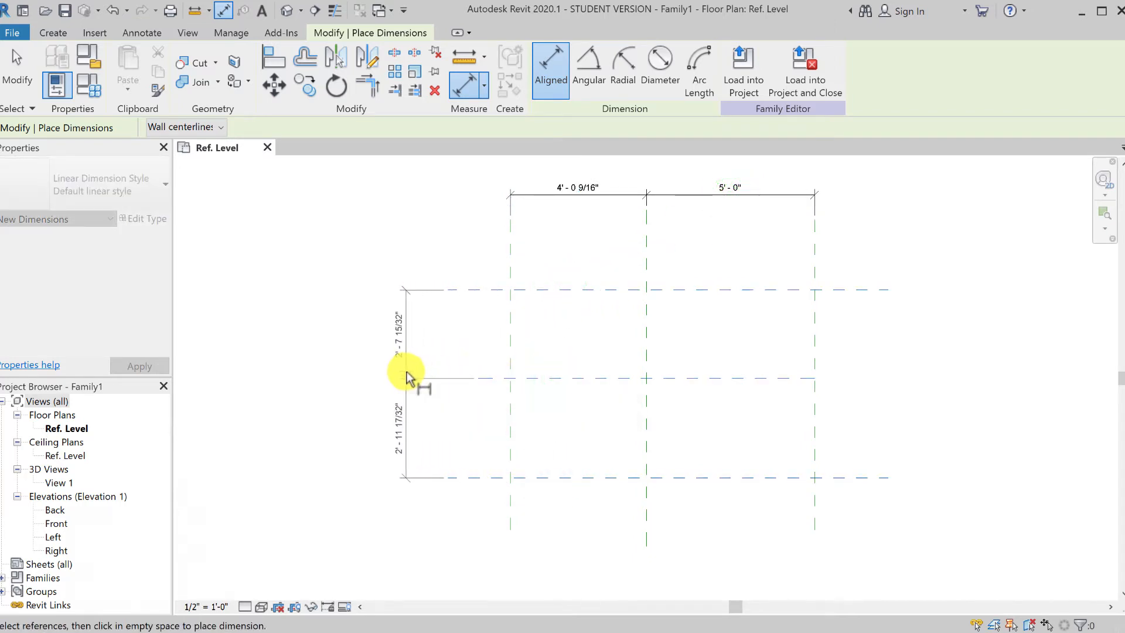
click(406, 375)
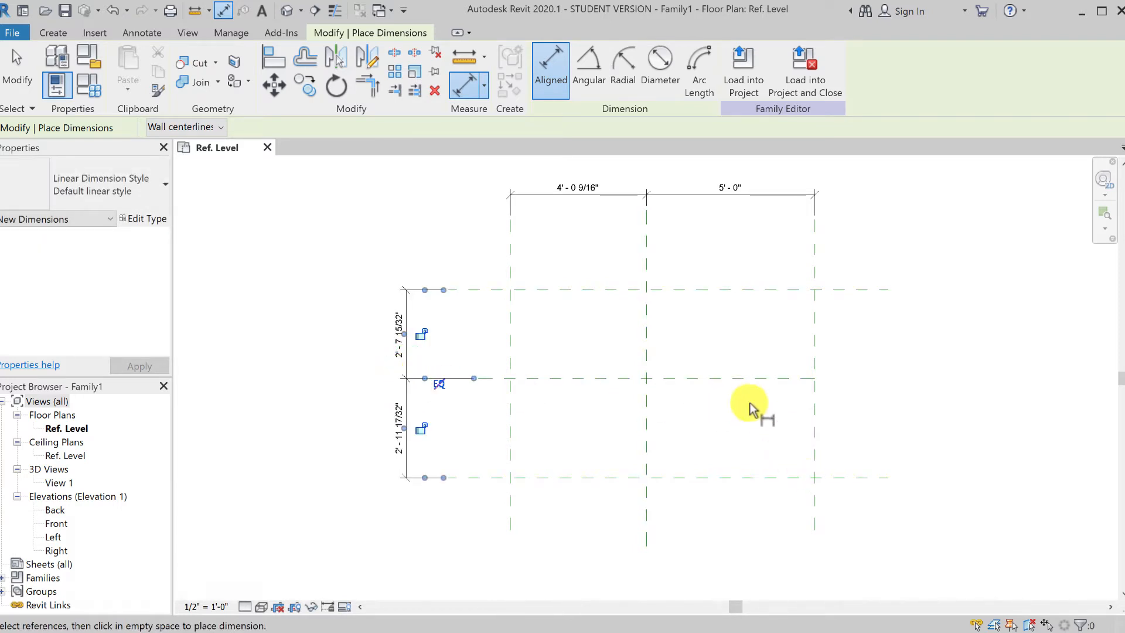
click(15, 85)
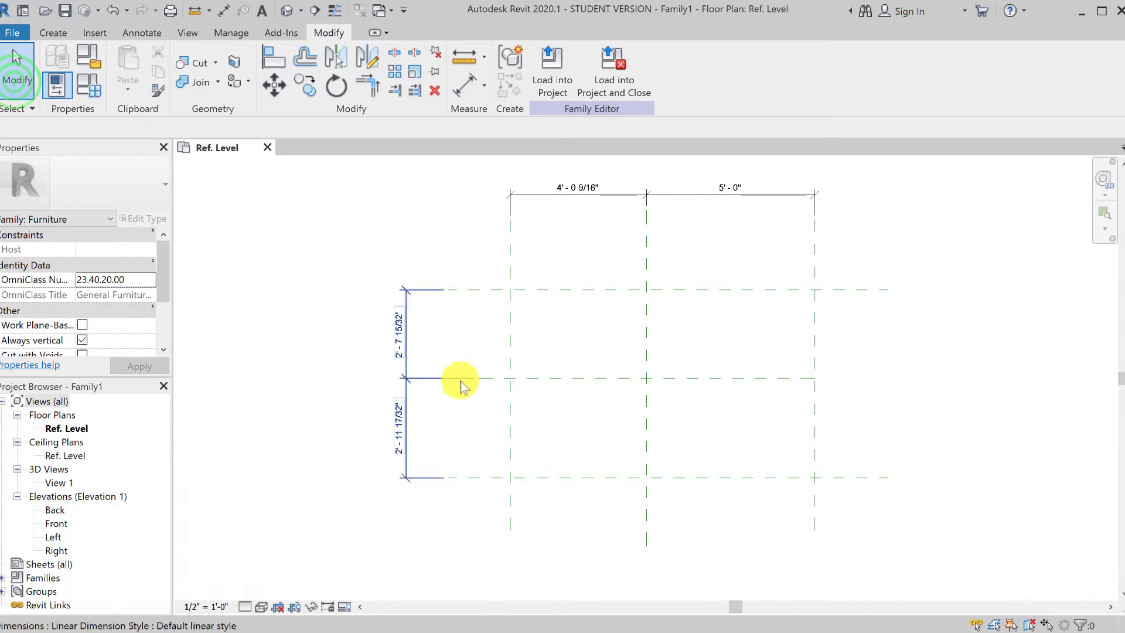
Apply the equality constraint to both dimension strings so the outer planes stay centered on the center planes
click(456, 377)
click(439, 382)
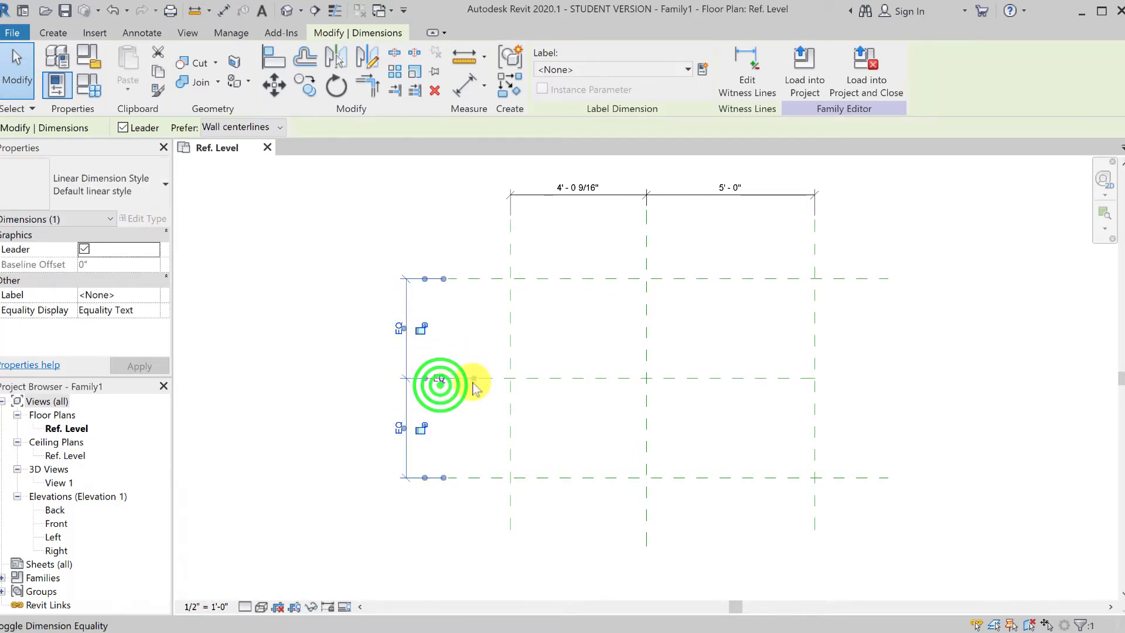
click(655, 195)
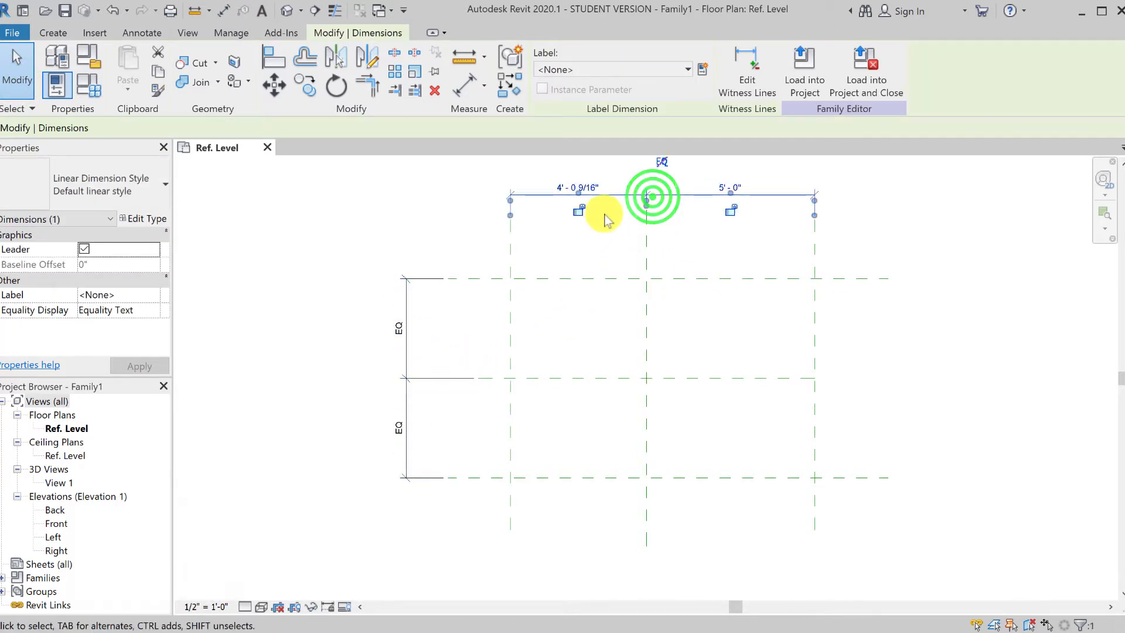
click(662, 162)
click(920, 234)
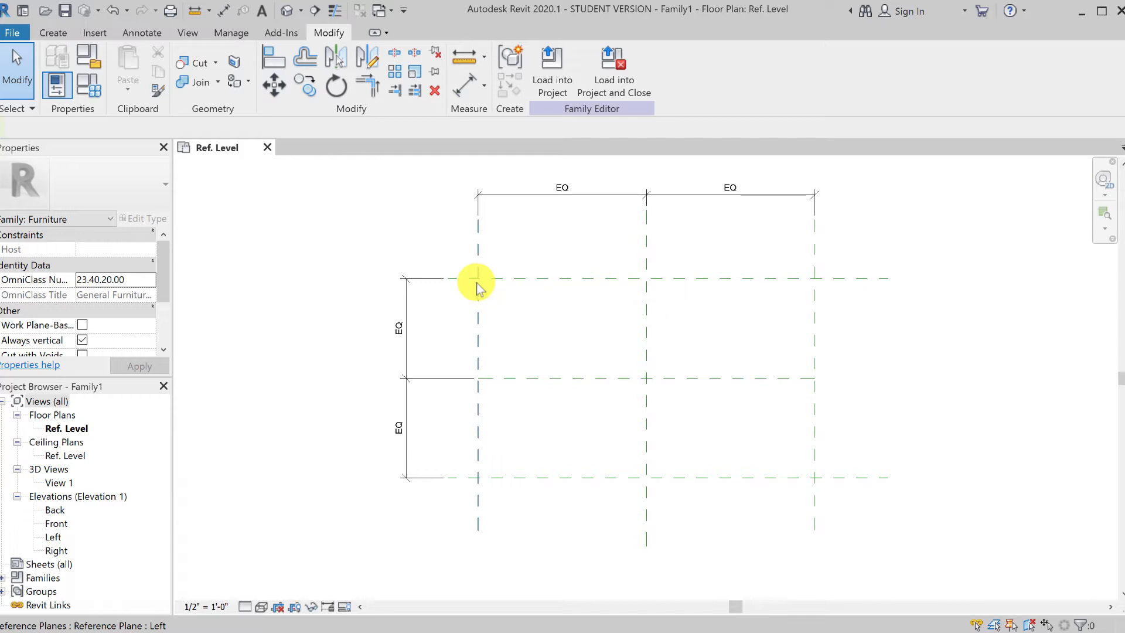
Open the Front elevation and check the names of its Center Left/Right, Left and Right reference planes
double_click(56, 523)
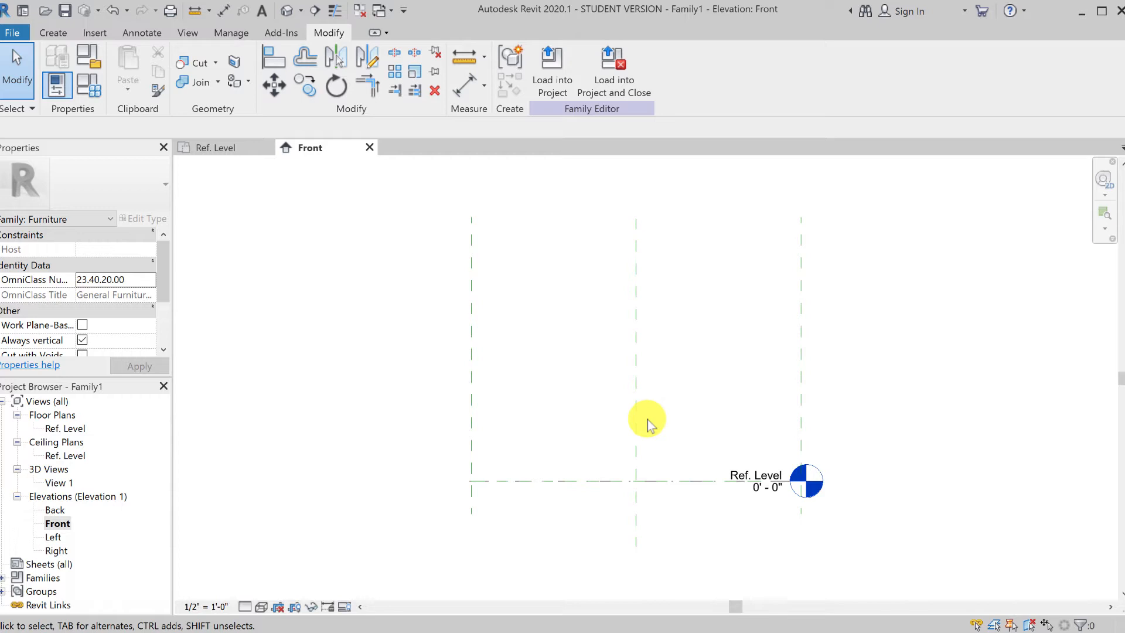
middle_drag(647, 418, 986, 419)
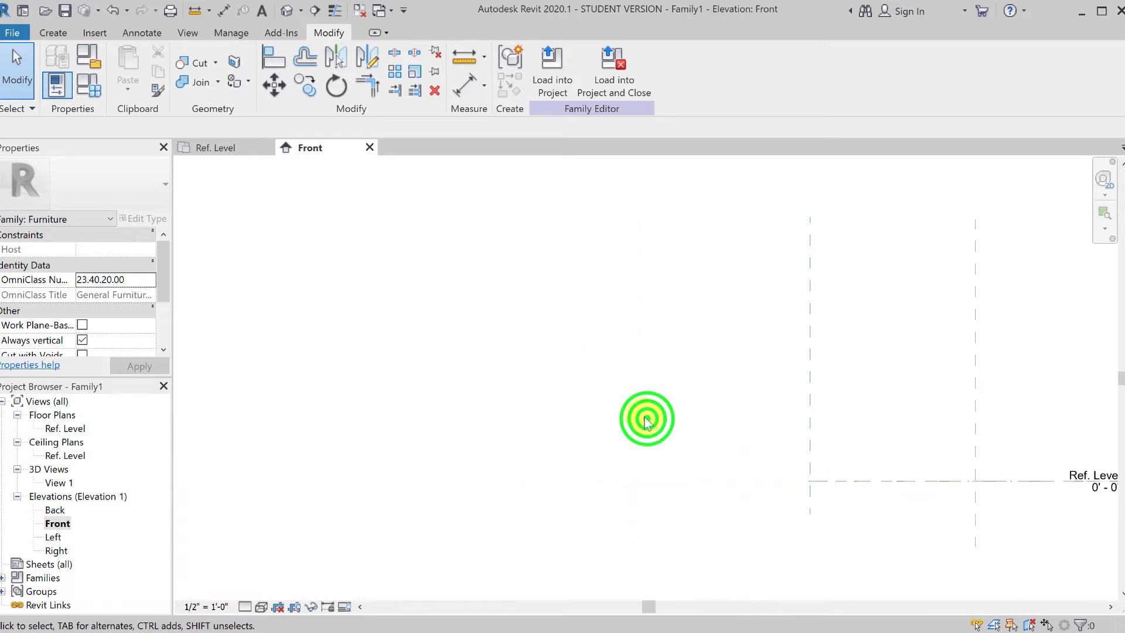
click(1109, 606)
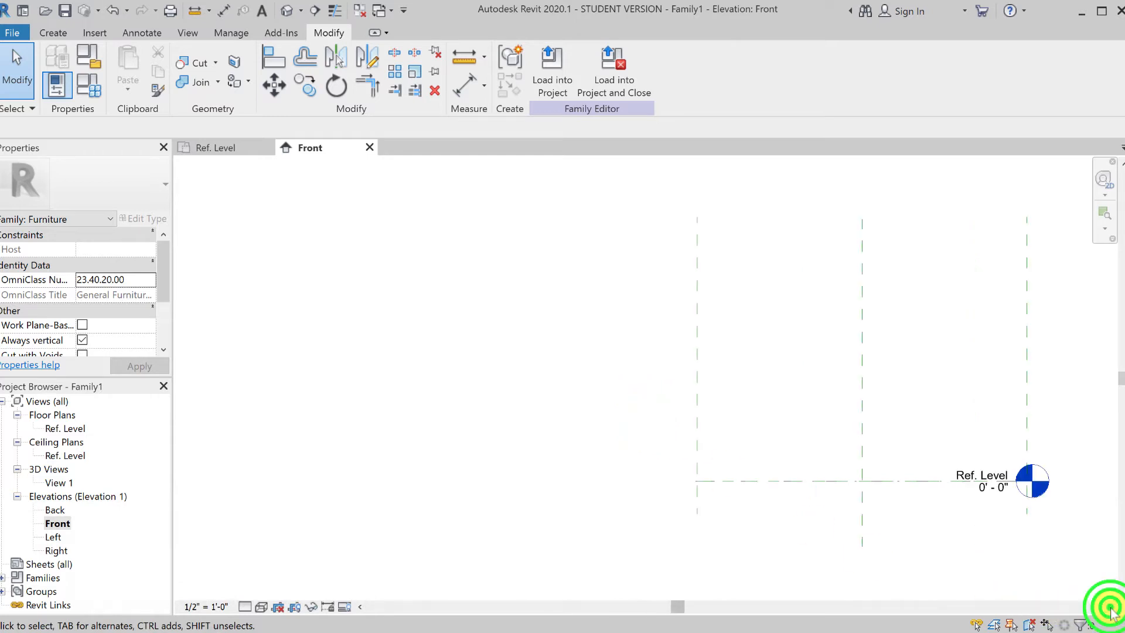
click(1110, 606)
drag(828, 363, 724, 317)
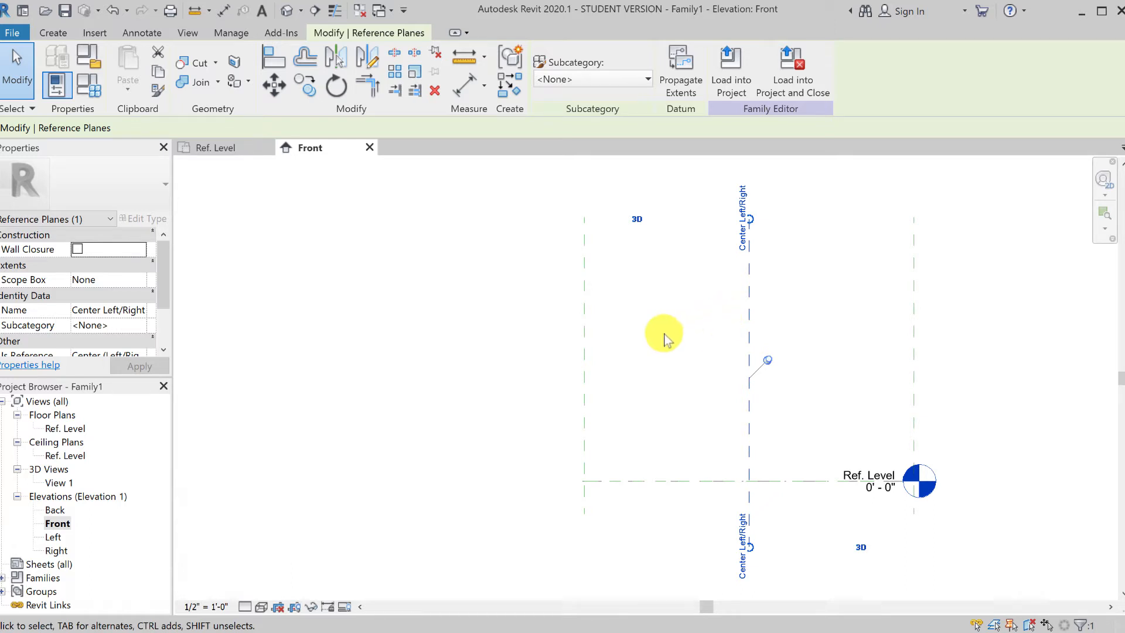
drag(660, 332, 530, 297)
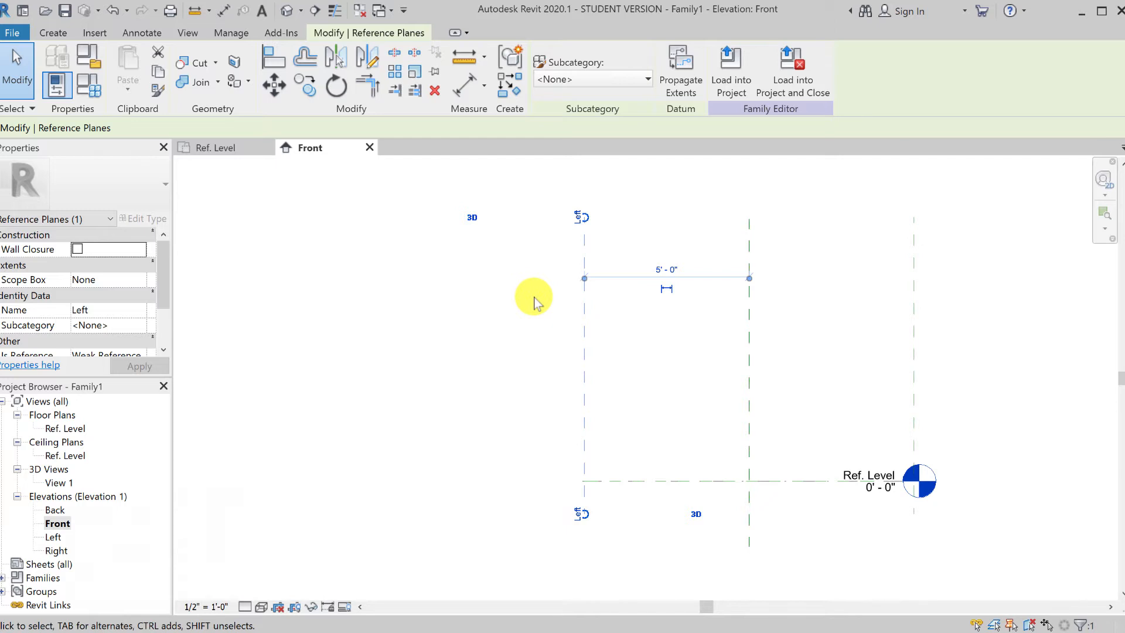
click(972, 326)
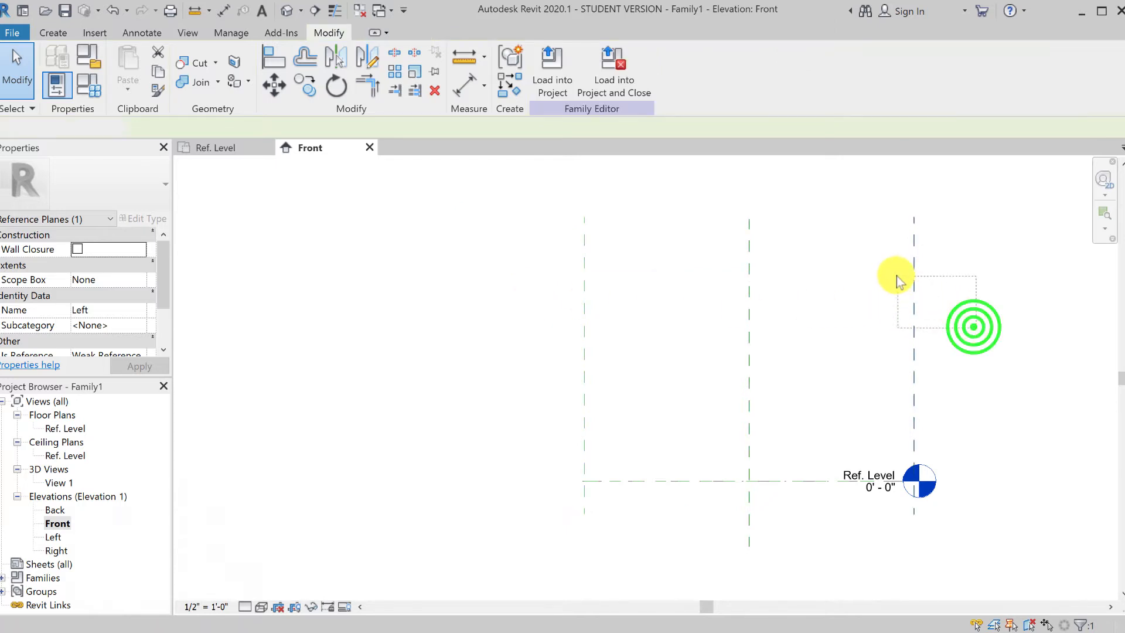
click(898, 277)
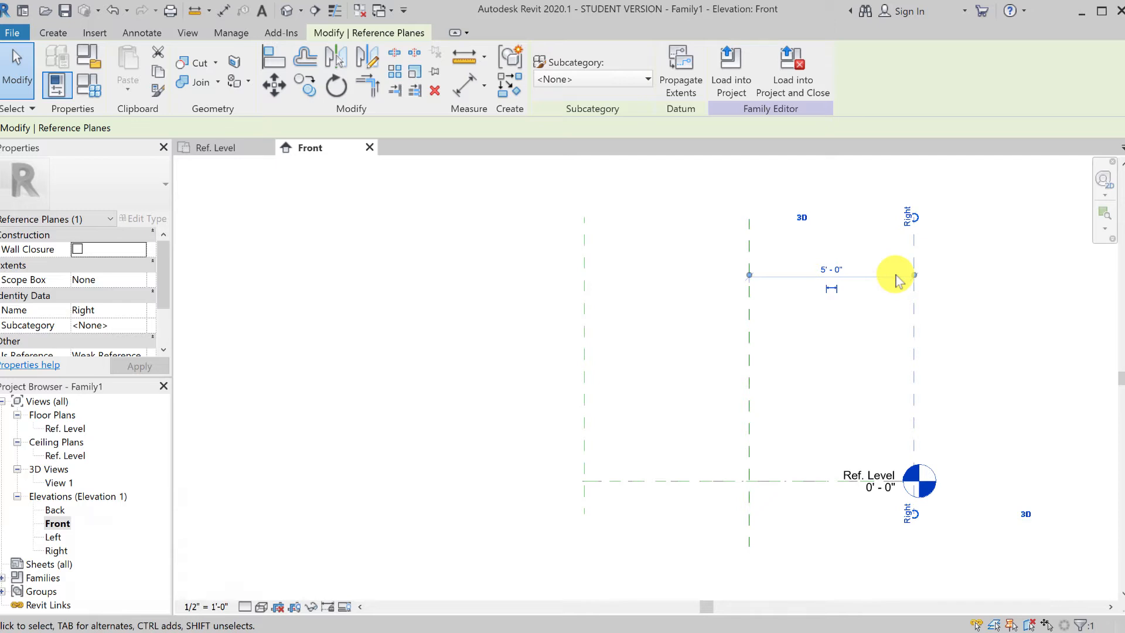
click(662, 371)
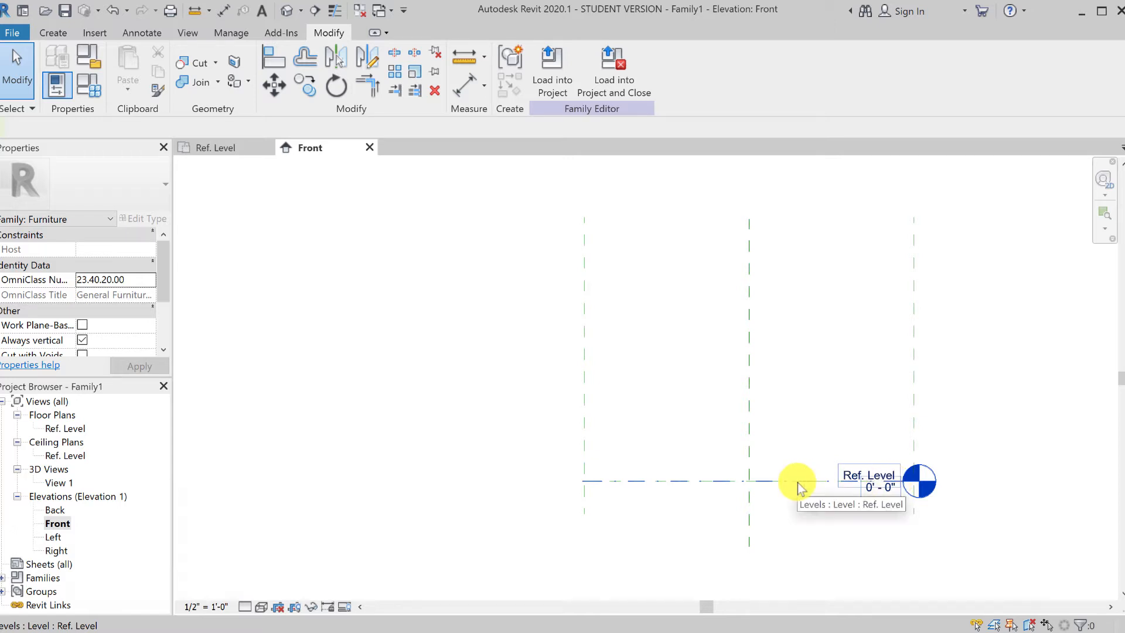
Temporarily hide the Ref. Level line that overlaps the horizontal reference plane in the Front elevation
scroll(798, 483, up, 6)
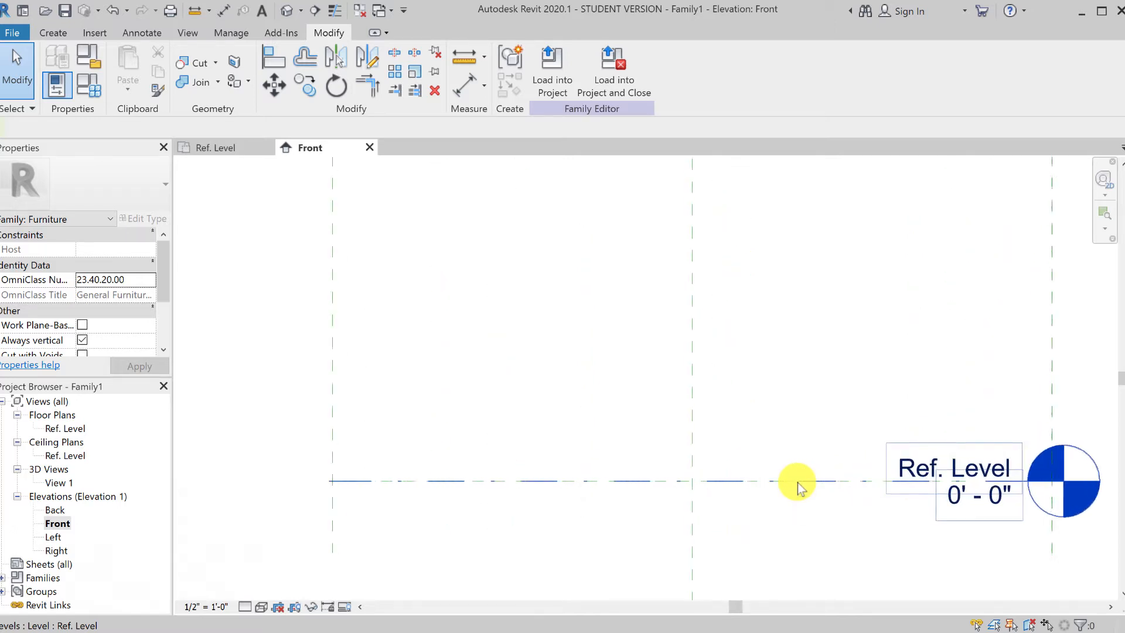
middle_drag(809, 494, 778, 414)
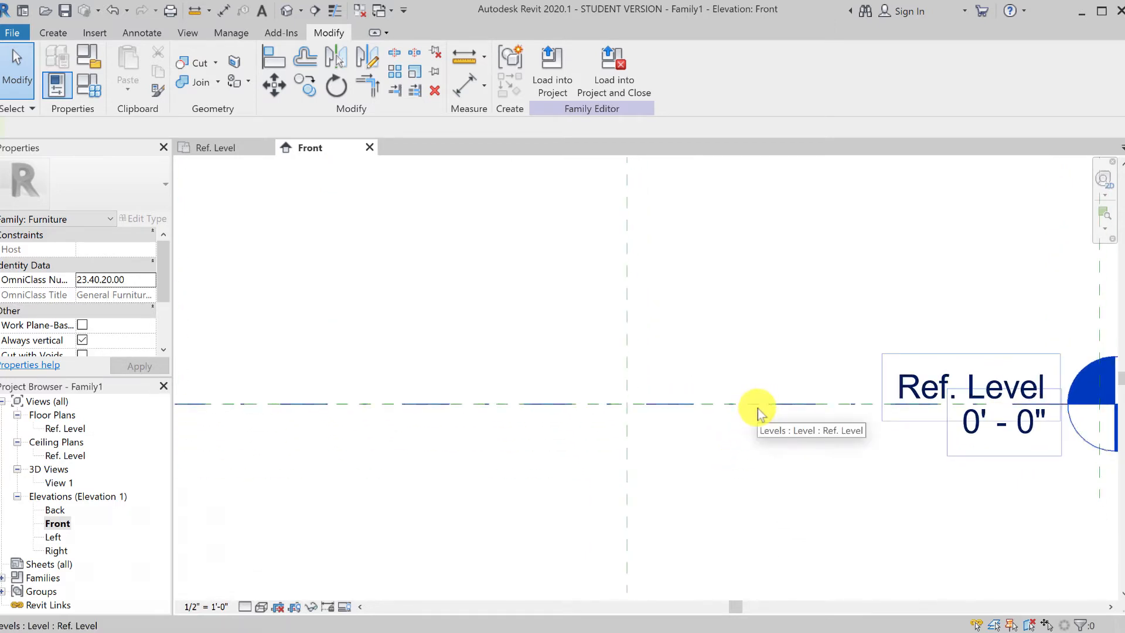
key(Tab)
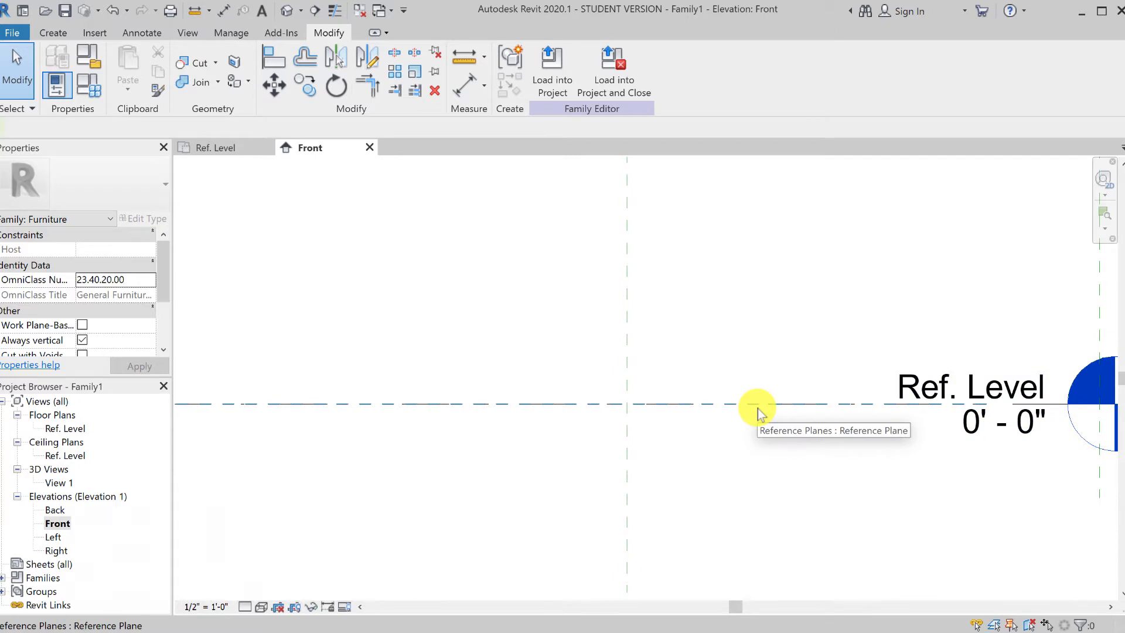
scroll(757, 412, down, 3)
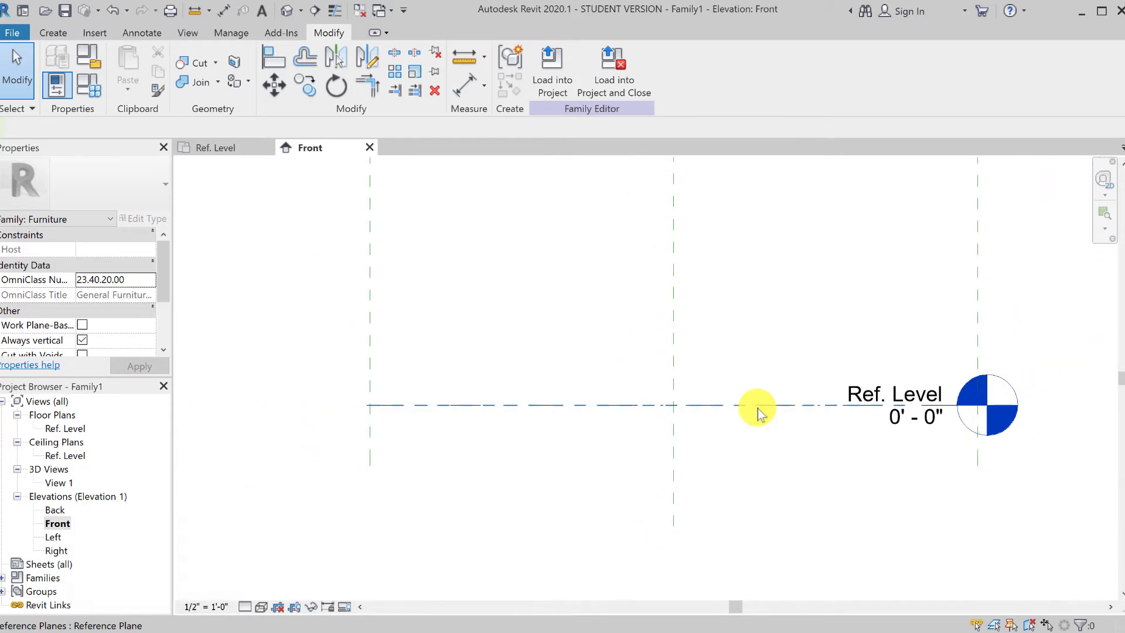
click(753, 409)
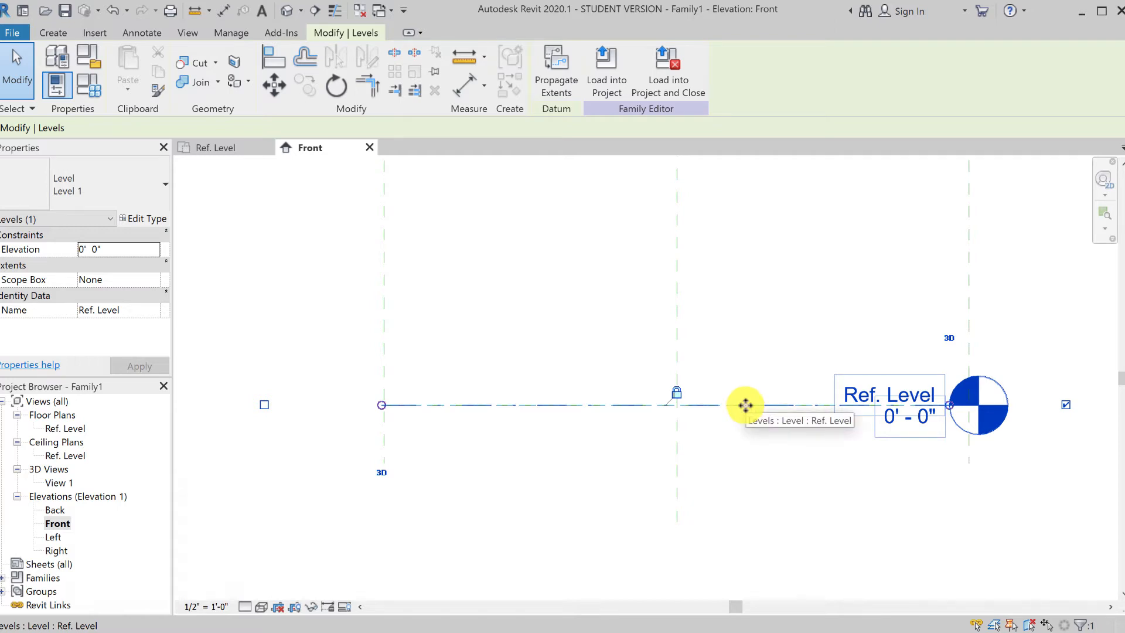
click(745, 405)
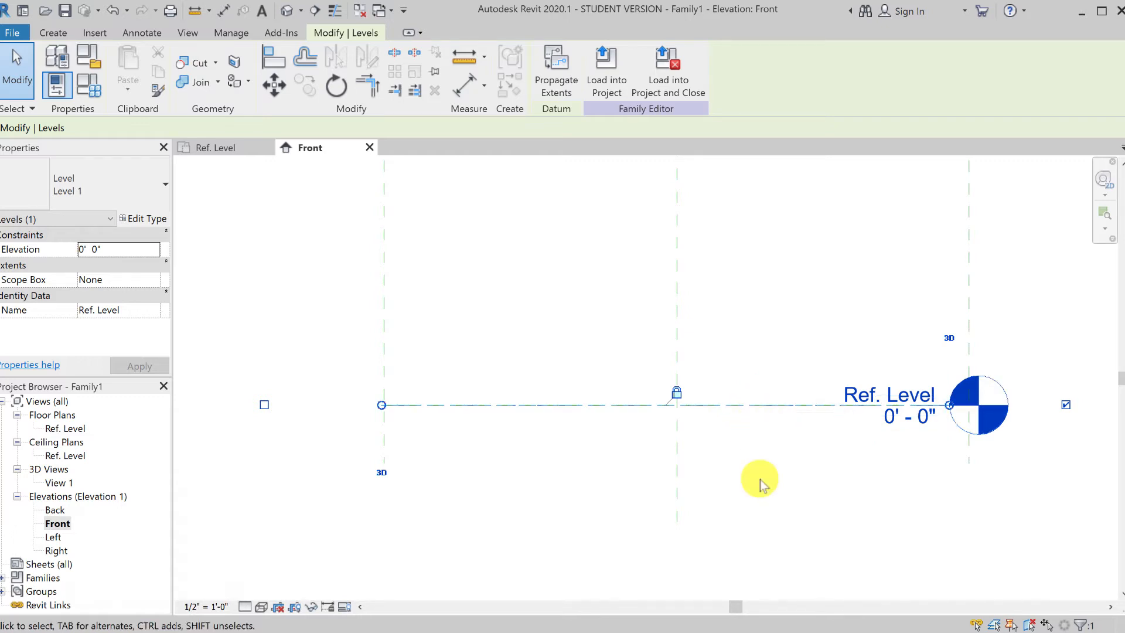
key(h)
key(h)
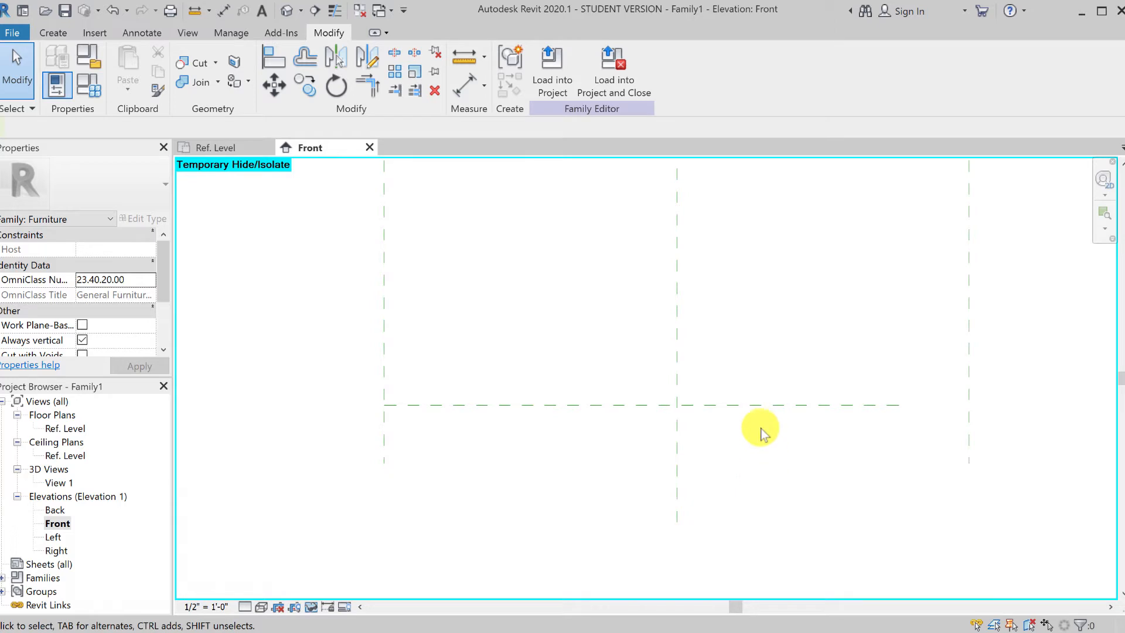
Extend both ends of the horizontal reference plane at the reference level beyond the Left and Right planes
click(761, 405)
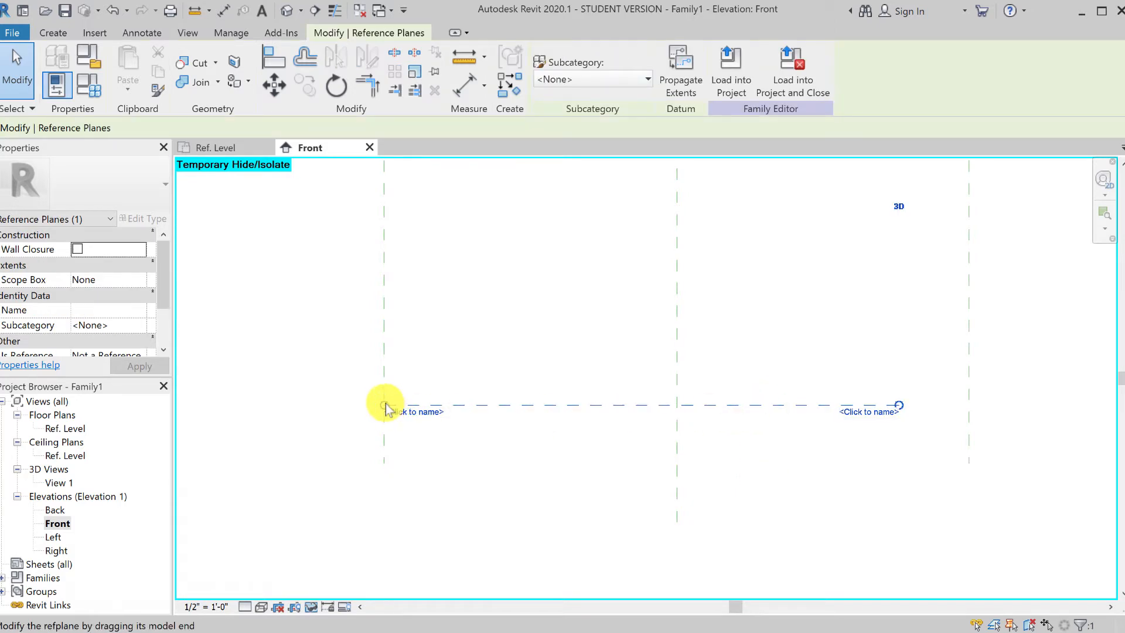
drag(384, 404, 239, 403)
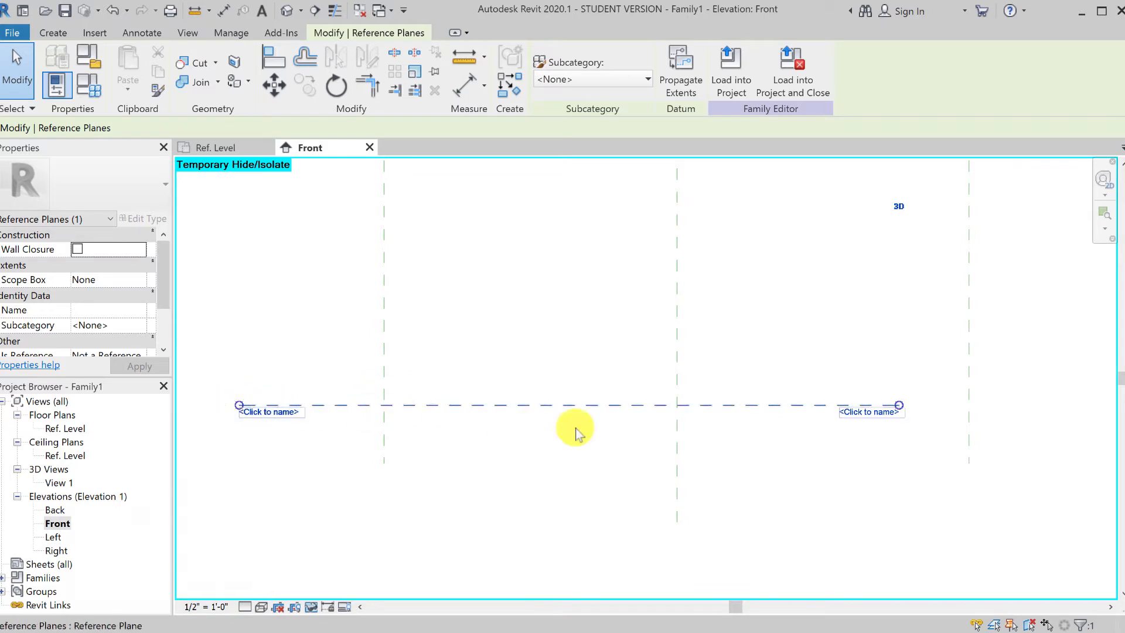
drag(902, 409, 1081, 412)
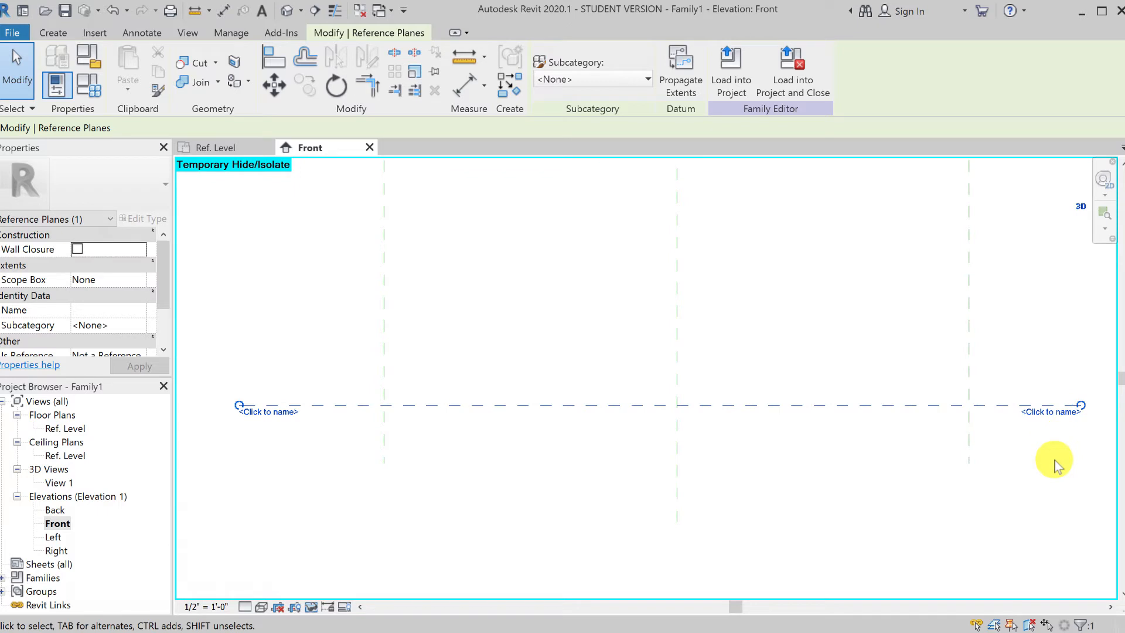
Name the horizontal reference plane at the reference level "Base"
click(1050, 412)
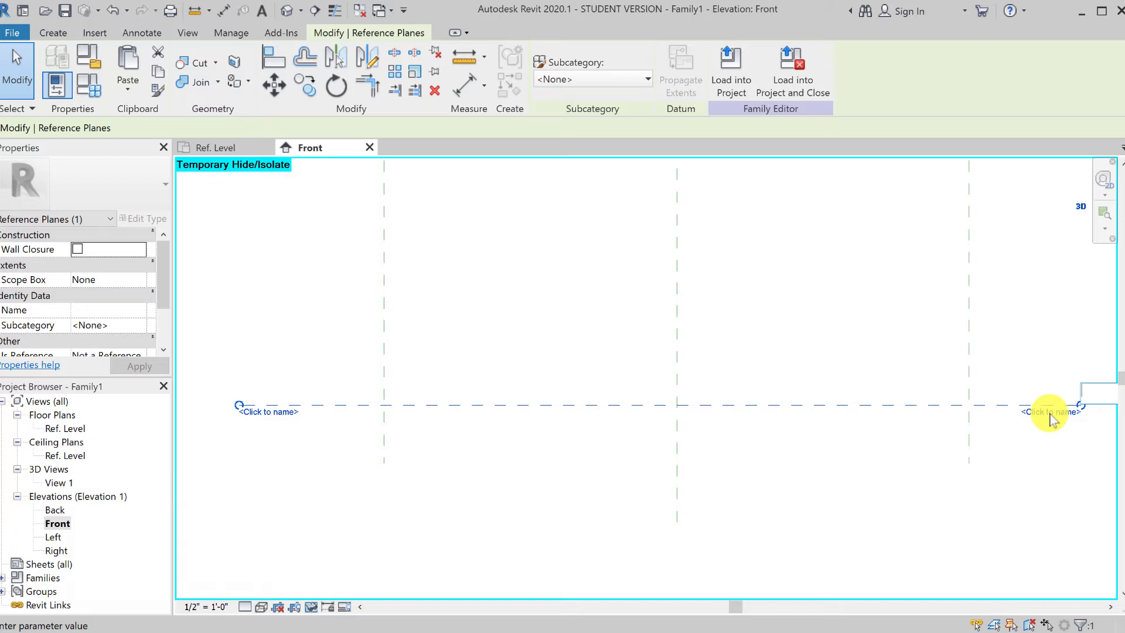
text(Base)
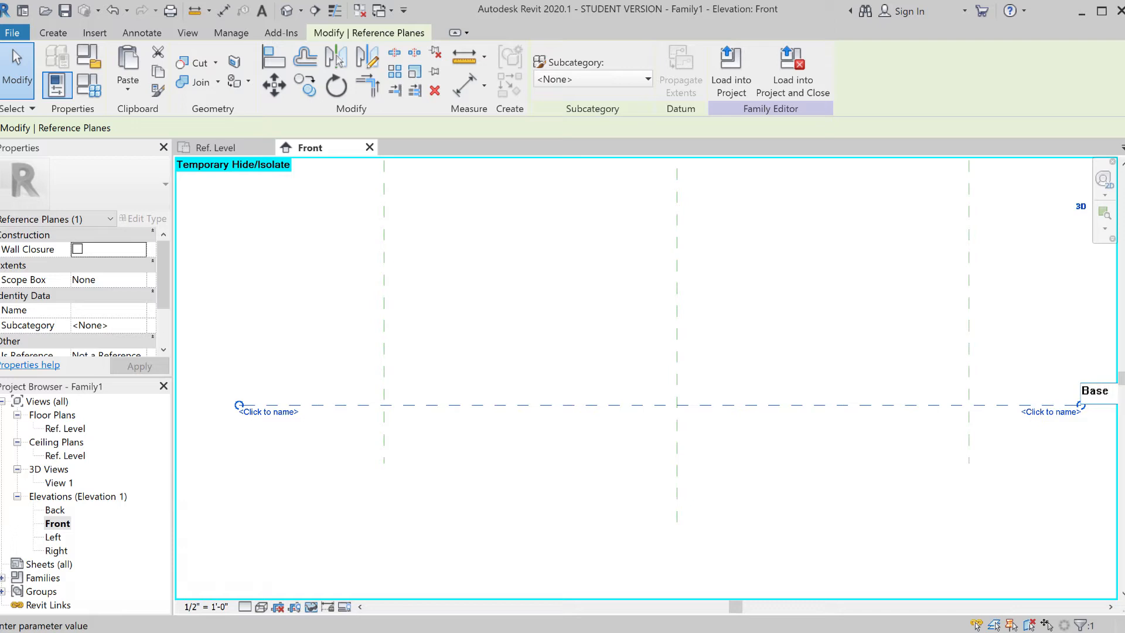
key(Return)
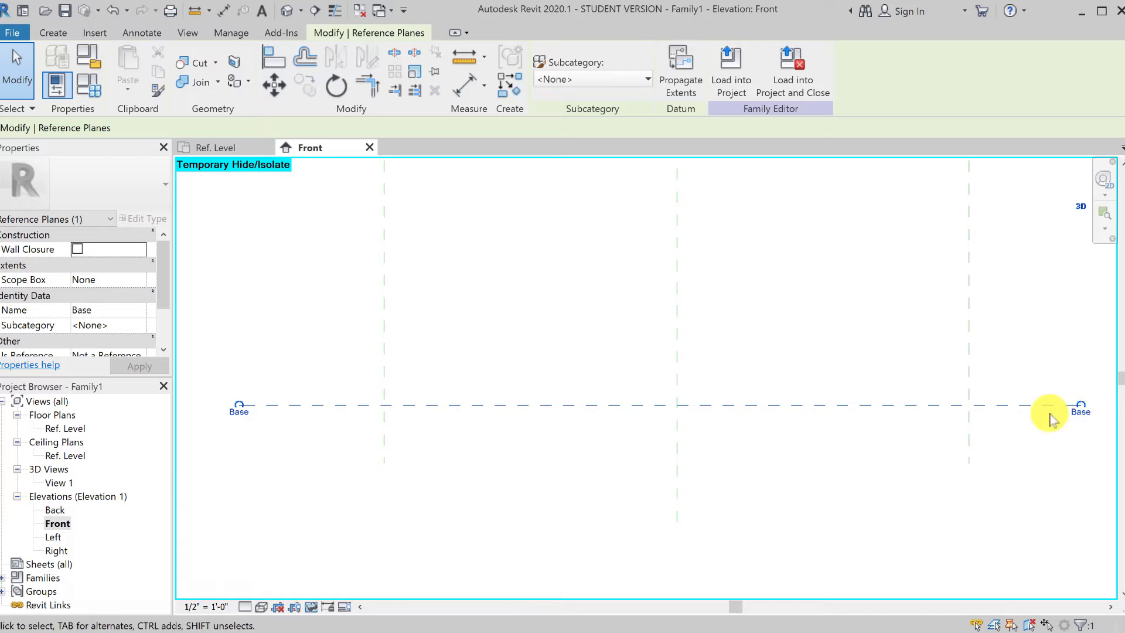
click(792, 318)
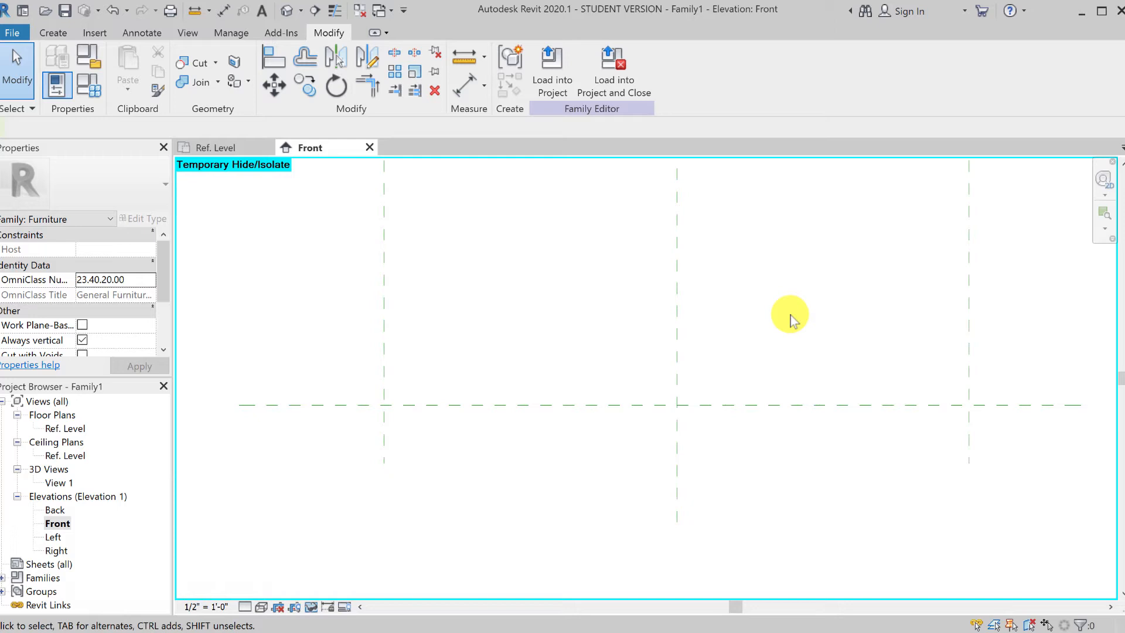
Draw a horizontal reference plane about 2'-11" above the Base plane, spanning the same extent past the Left and Right planes
key(r)
key(p)
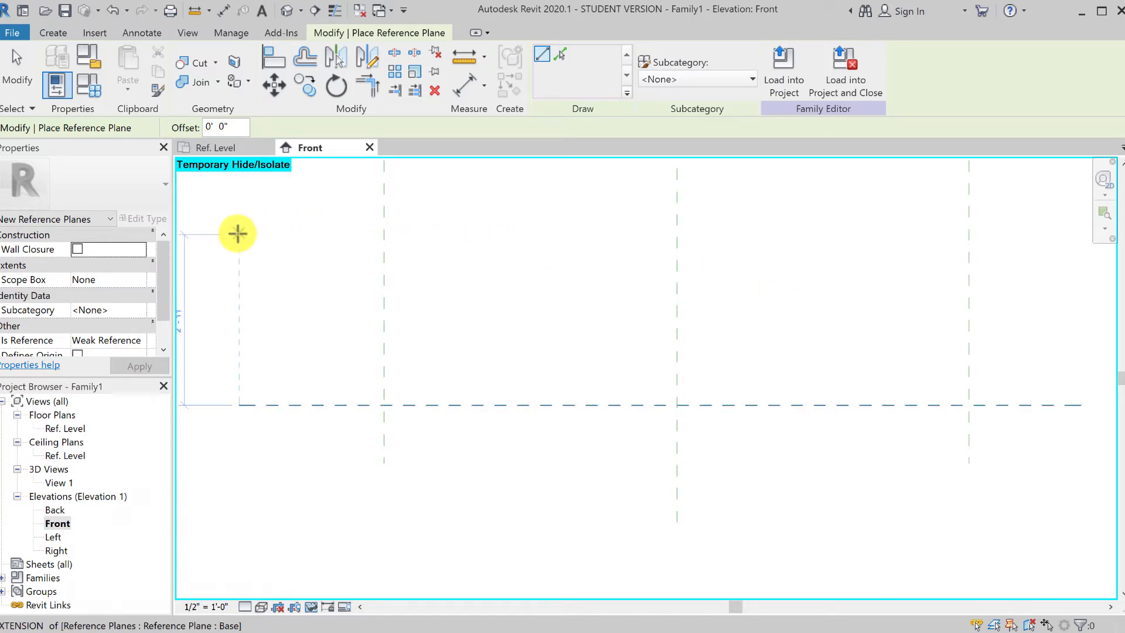
click(237, 233)
click(966, 249)
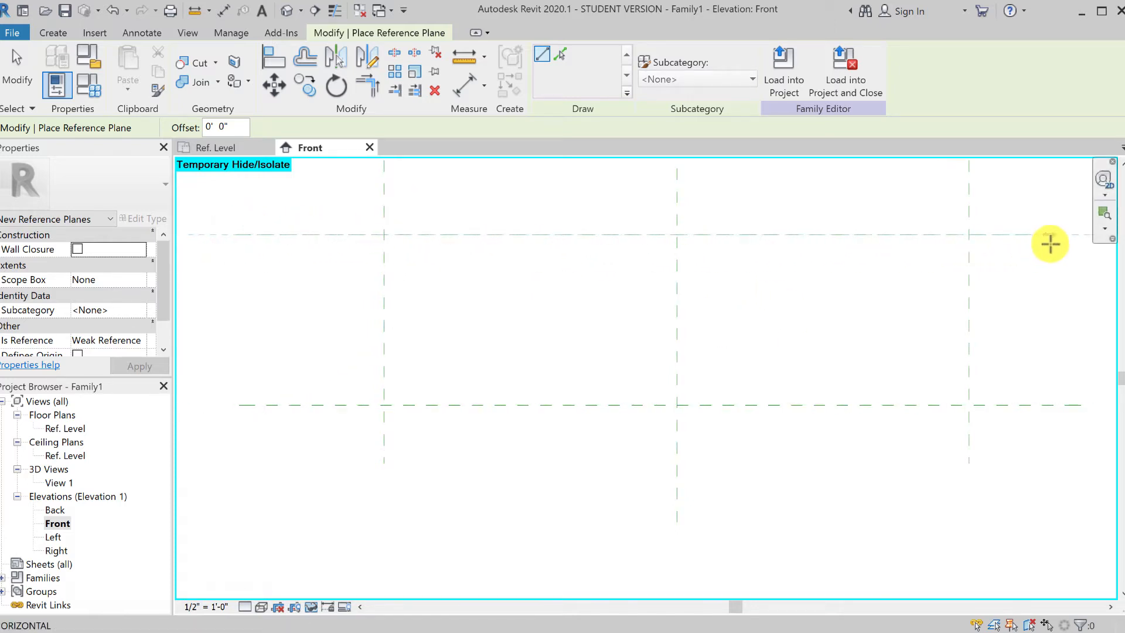
click(1080, 236)
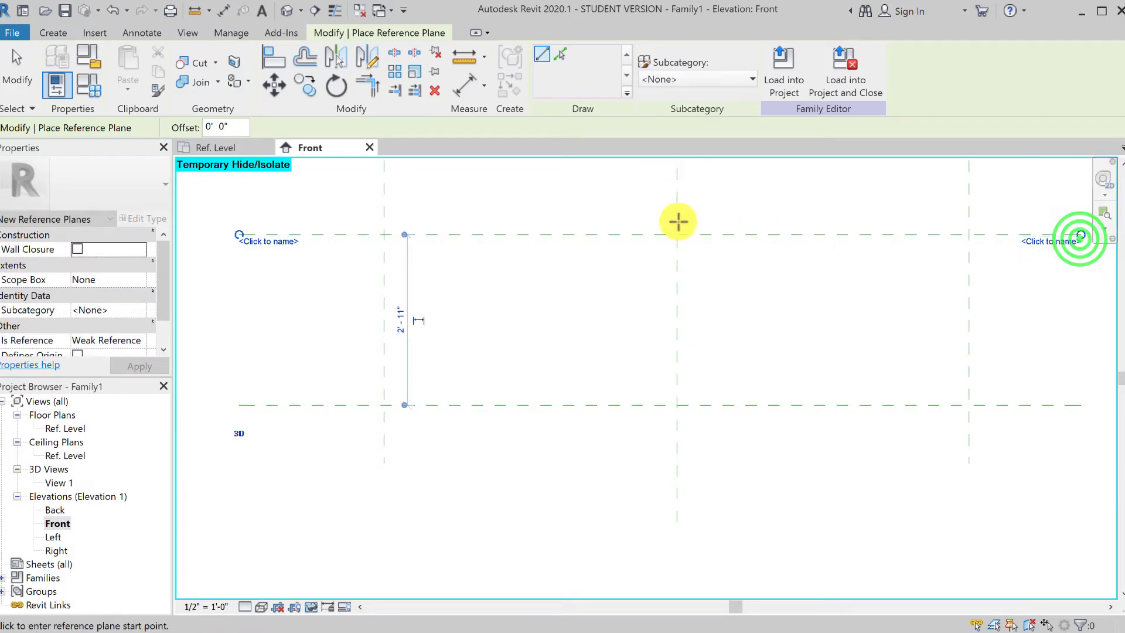
Name the new upper horizontal reference plane "Top of Table"
click(284, 241)
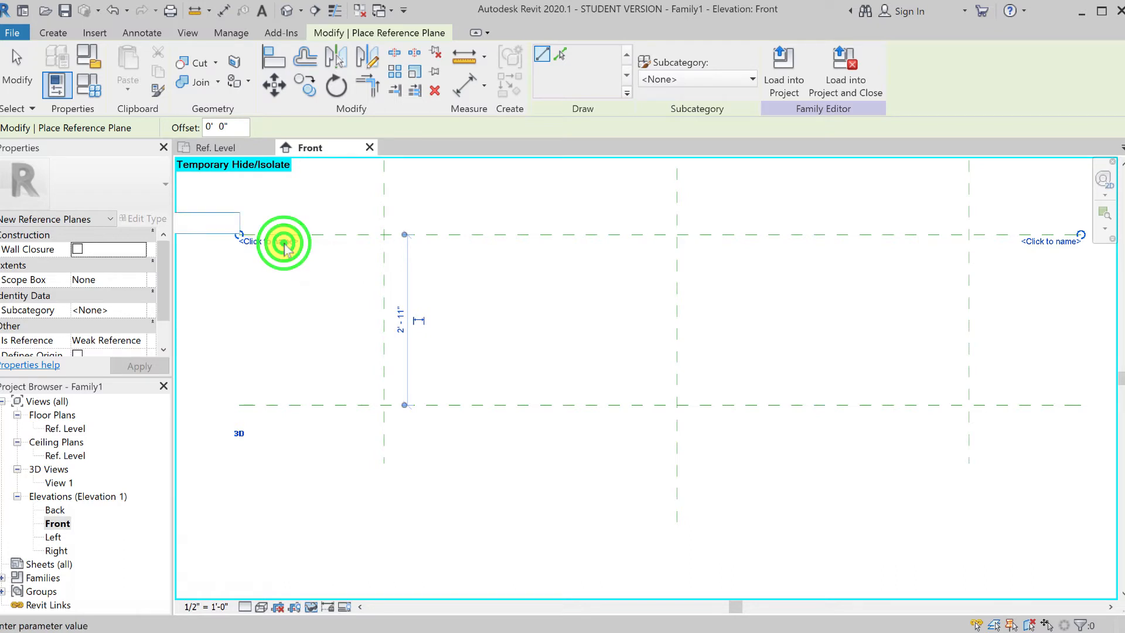
text(Top)
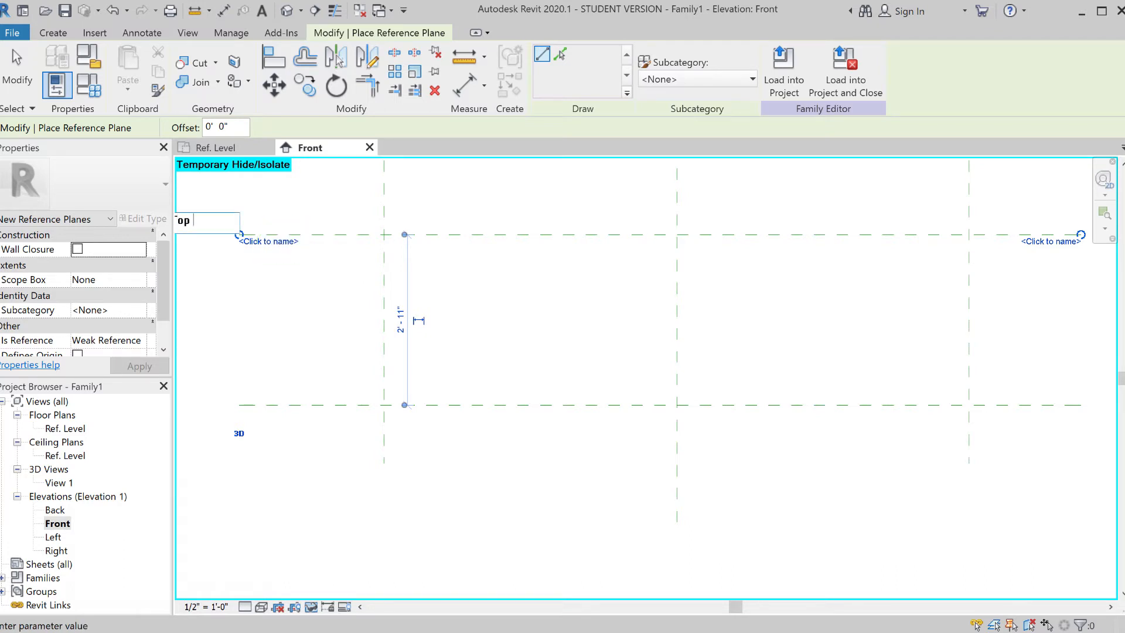
text( of Table)
click(284, 242)
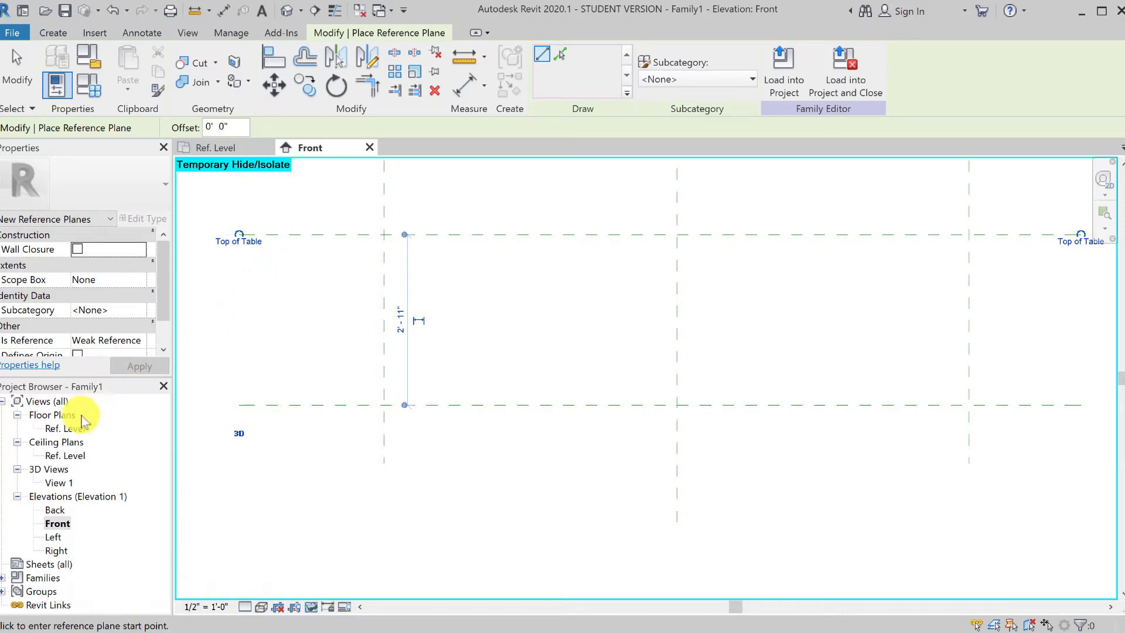
Open the Ref. Level floor plan and review its reference planes and equality dimensions
double_click(66, 428)
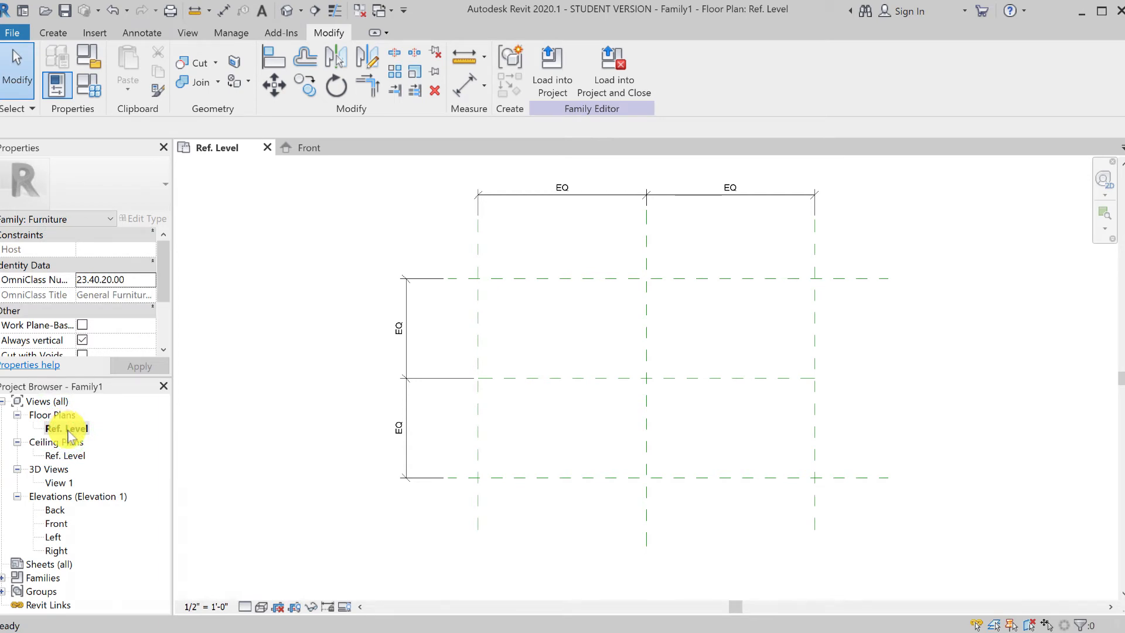
click(665, 410)
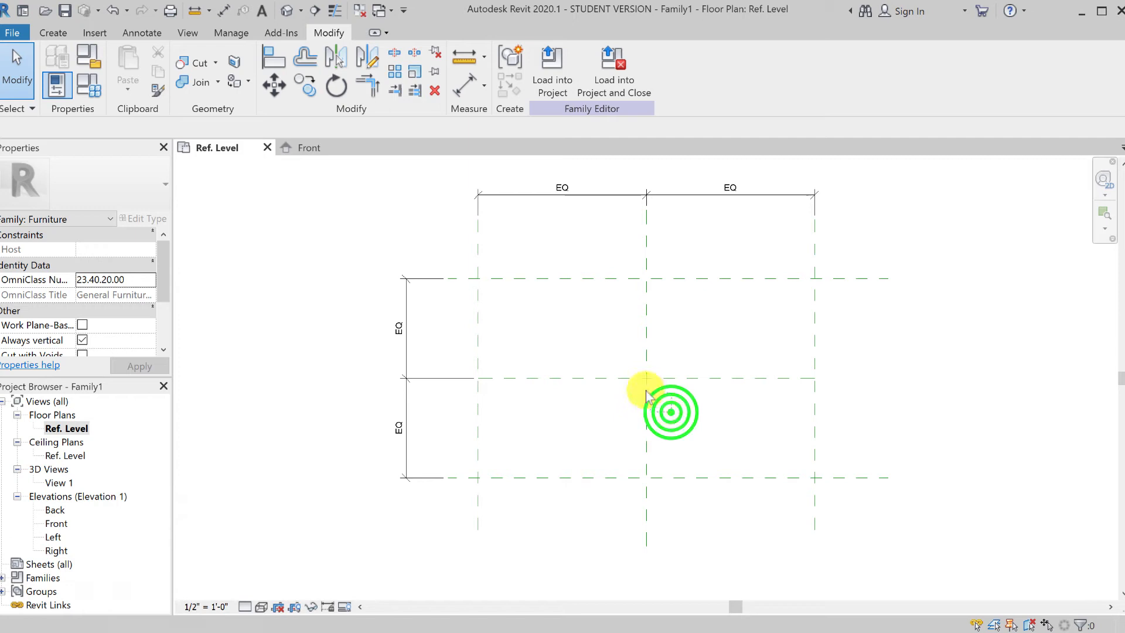
click(623, 370)
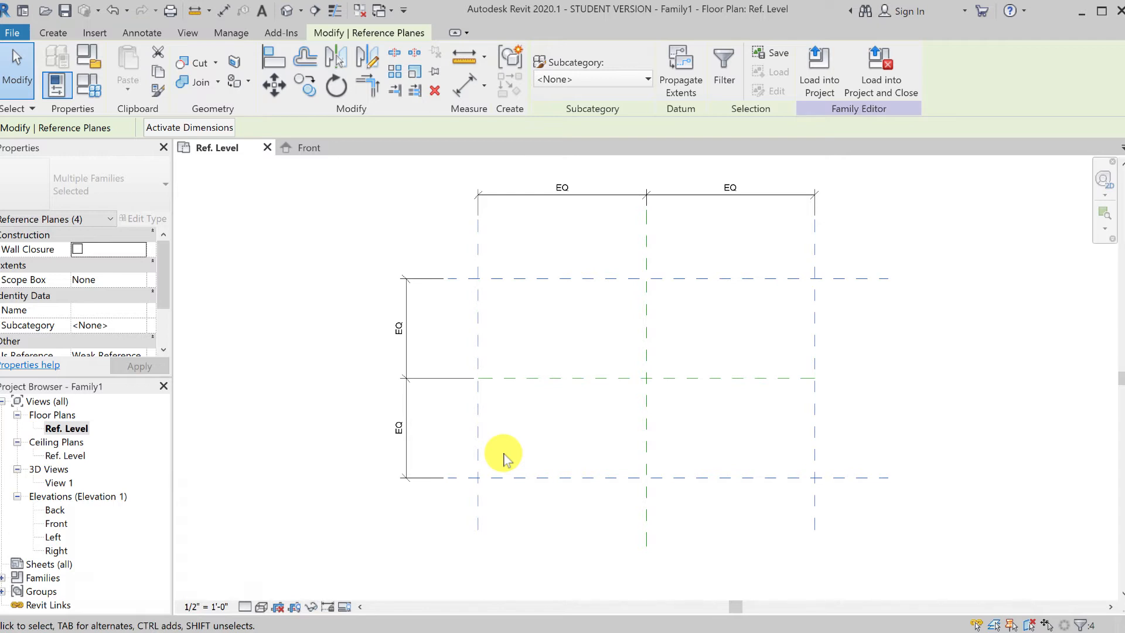
click(560, 195)
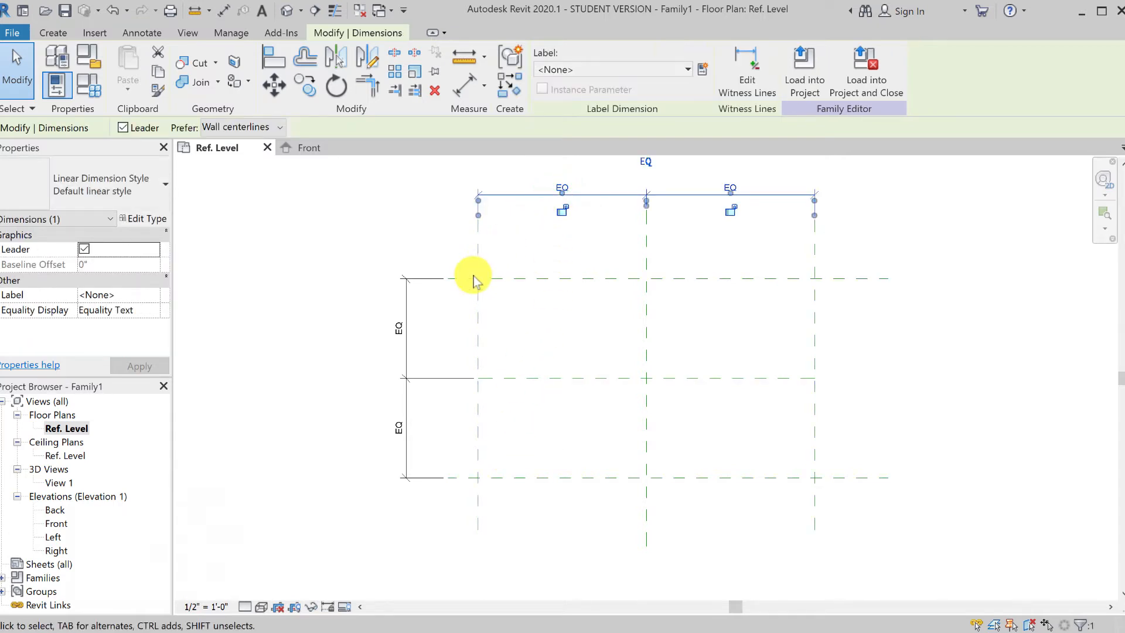
click(273, 340)
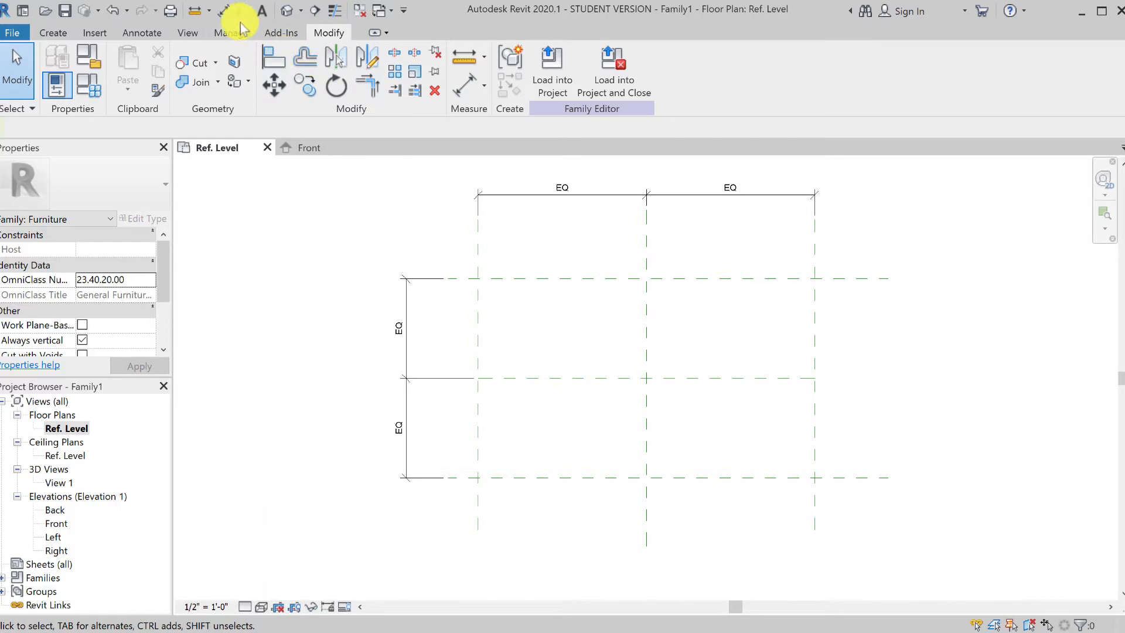
Add an overall aligned dimension between the Left and Right reference planes, placed beyond their equality dimension
click(224, 10)
click(478, 230)
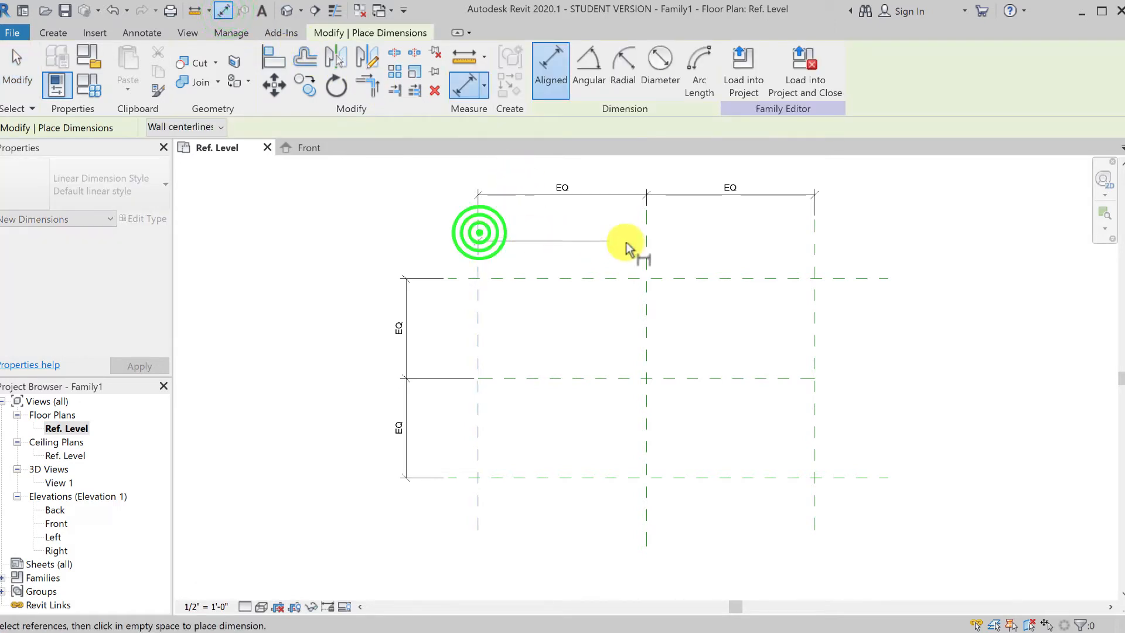
click(814, 253)
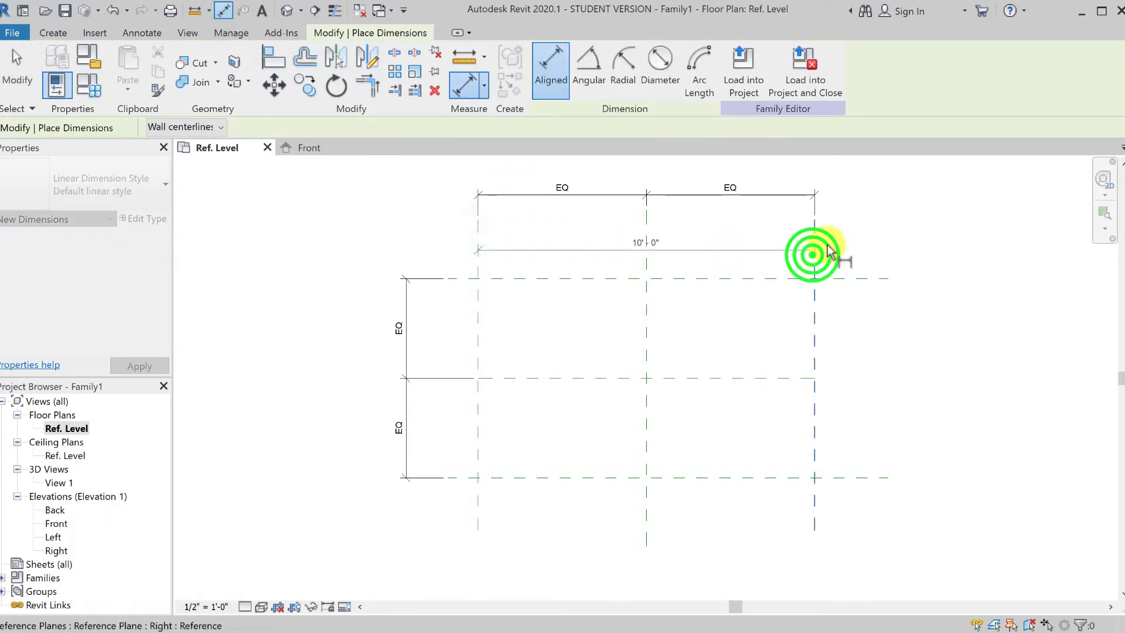
click(843, 178)
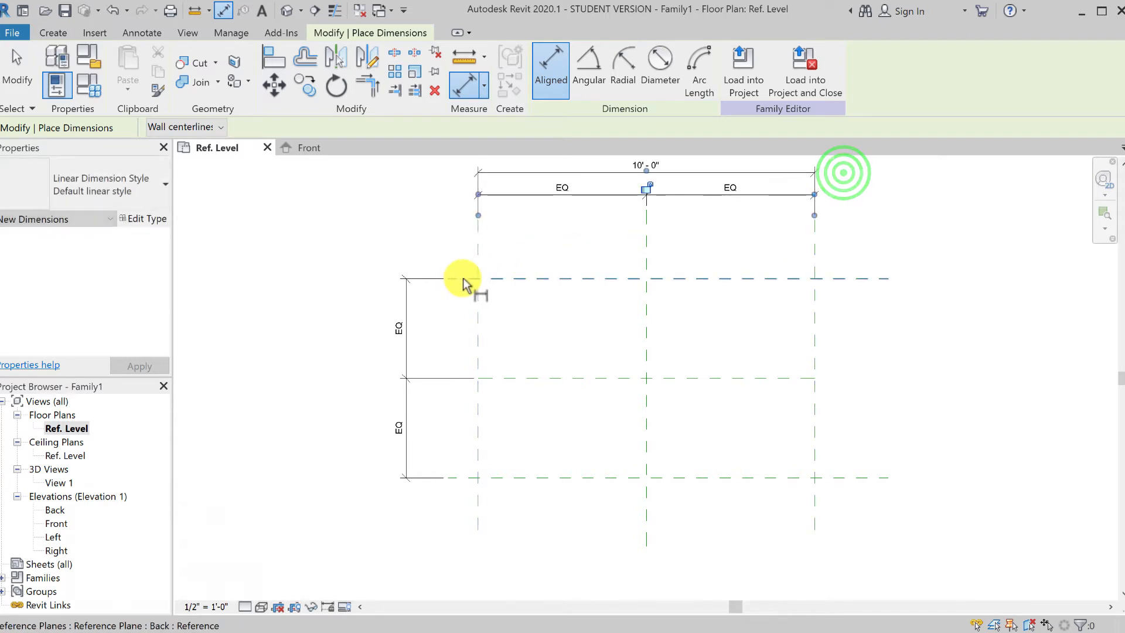
Add an overall aligned dimension between the Back and Front reference planes, placed outside their equality dimension
click(461, 278)
click(458, 478)
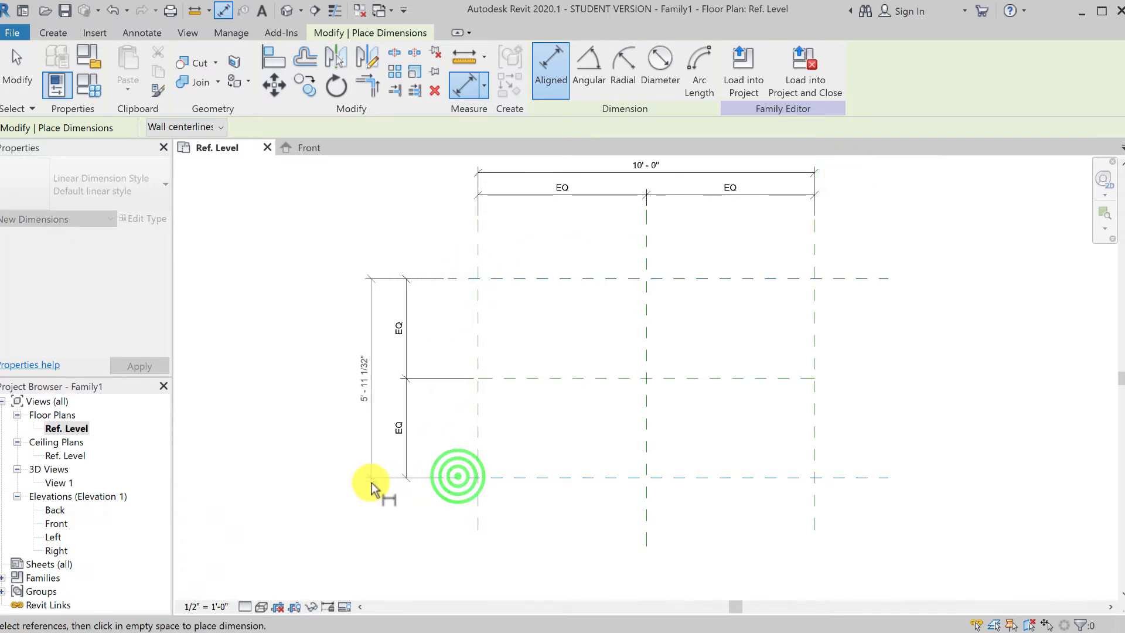
click(375, 482)
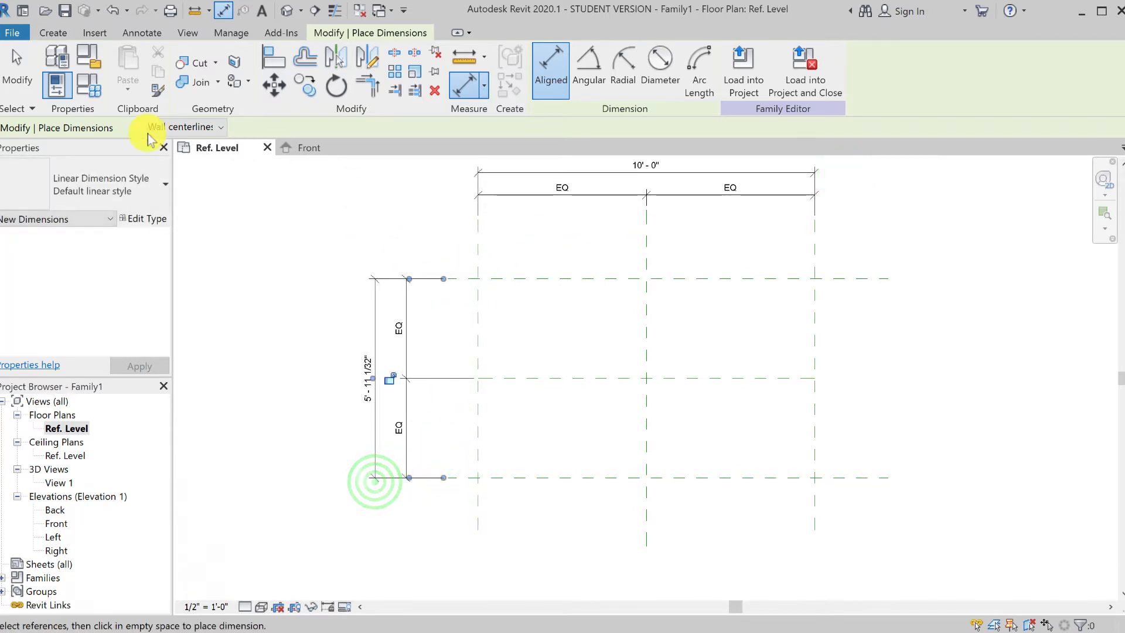
click(1, 78)
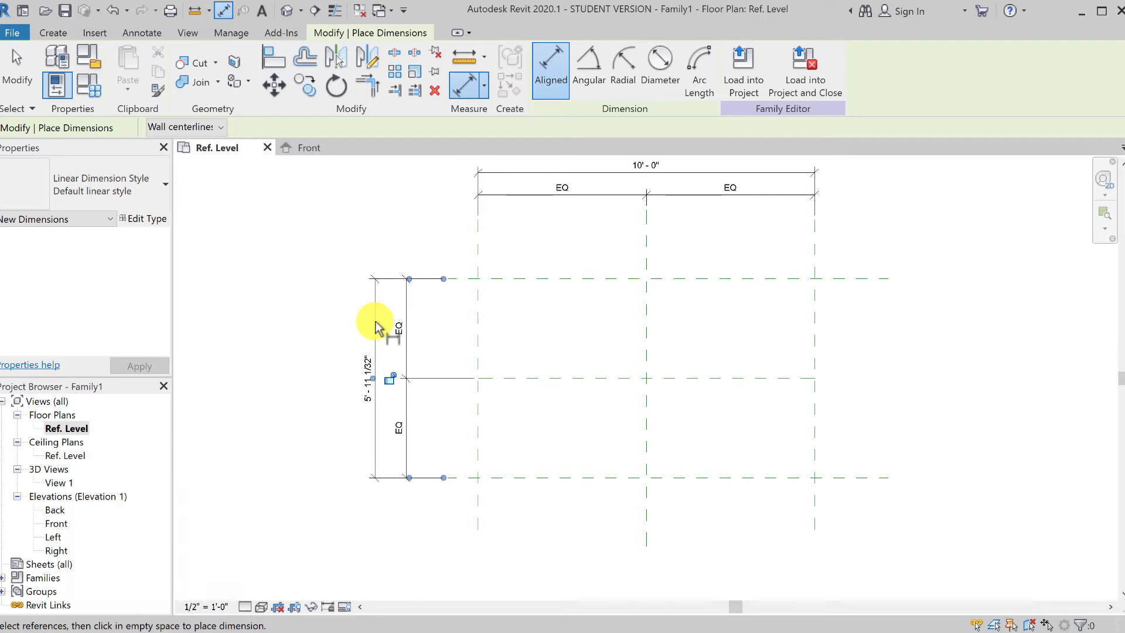
click(12, 81)
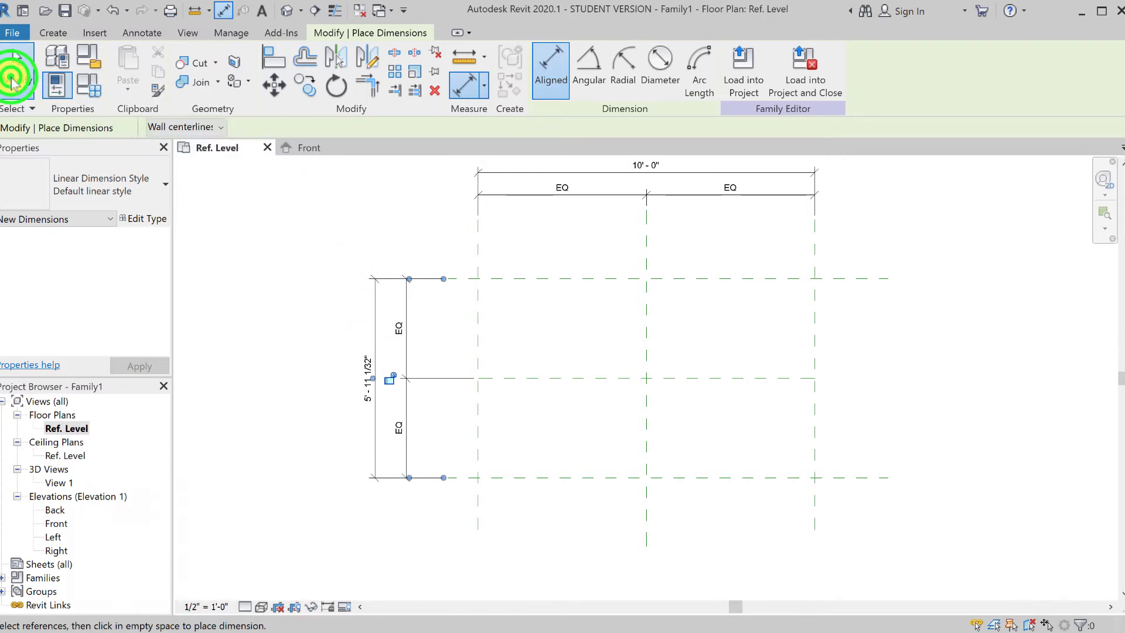
Label the overall Left-to-Right dimension with a new family type parameter named "Width", grouped under Dimensions
click(614, 181)
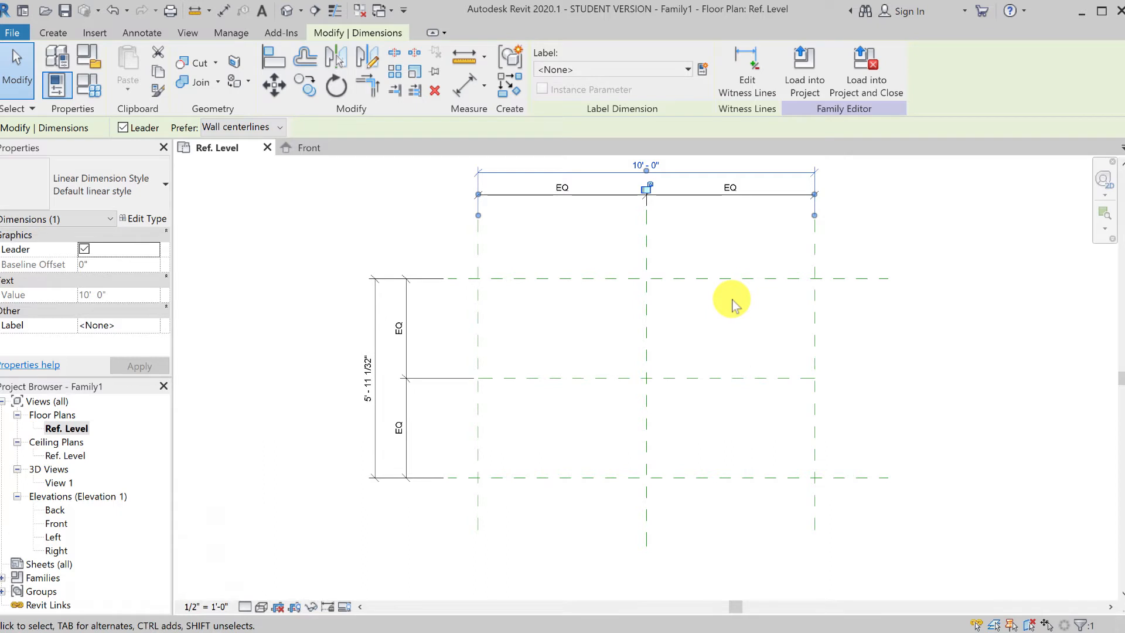
click(705, 72)
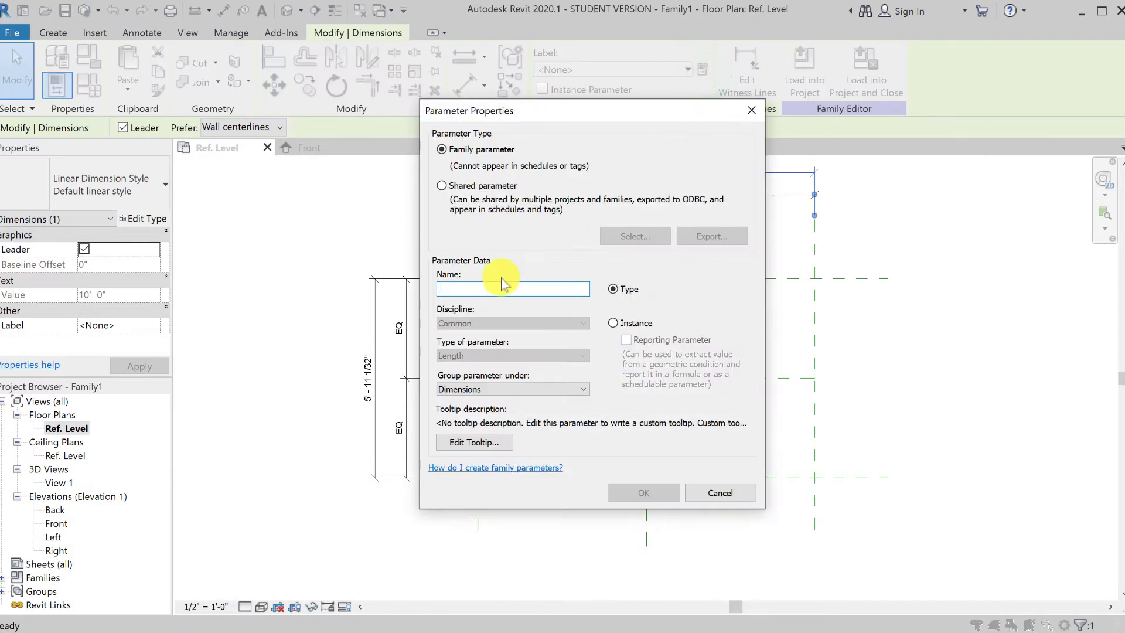
click(498, 287)
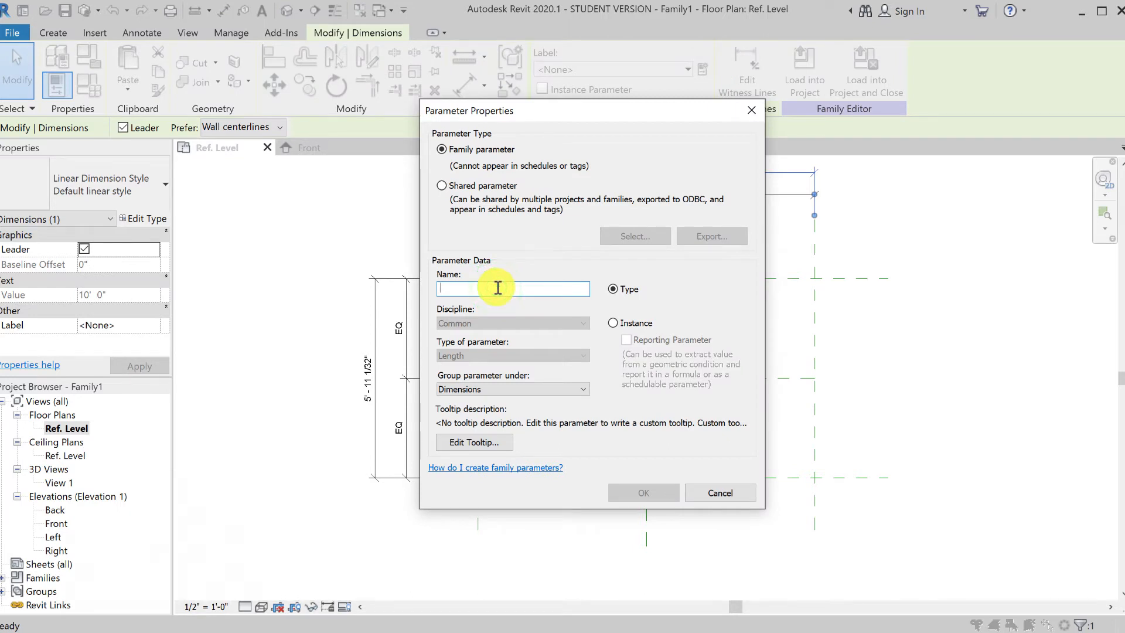
text(Width)
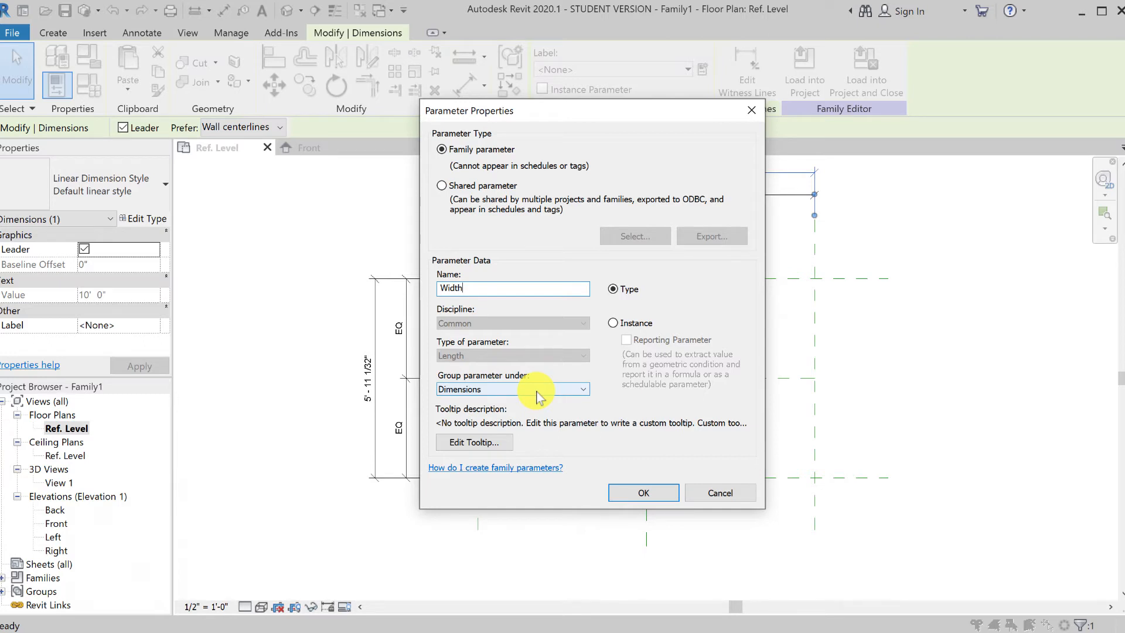
Give the Width parameter the tooltip "This control width of the table", create it, and check the description on the dimension
click(477, 444)
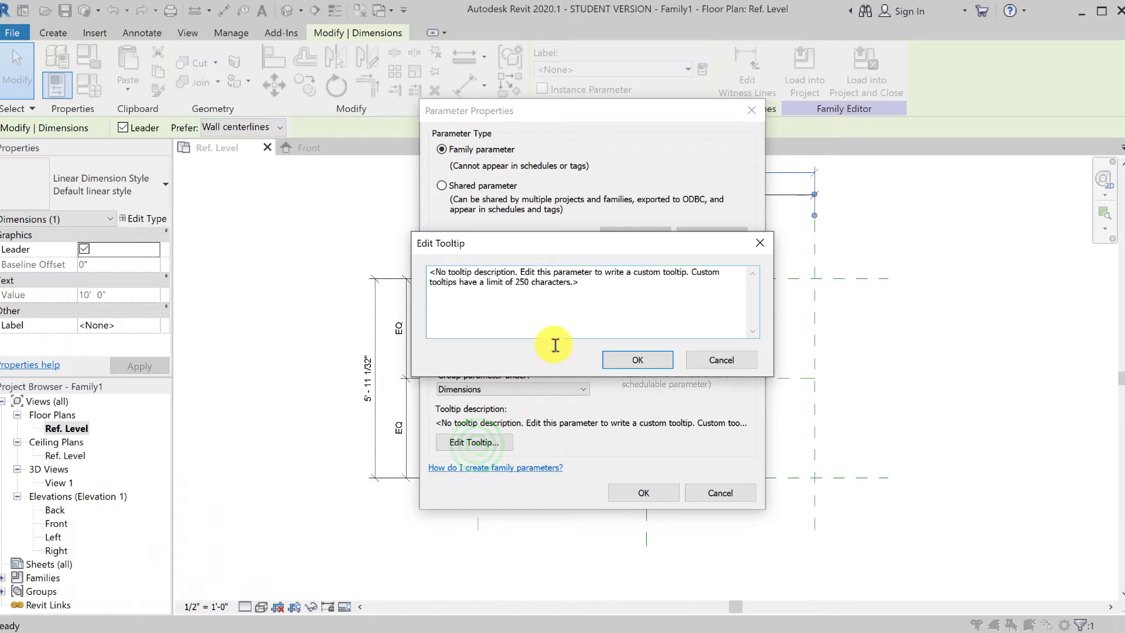
drag(593, 285, 401, 269)
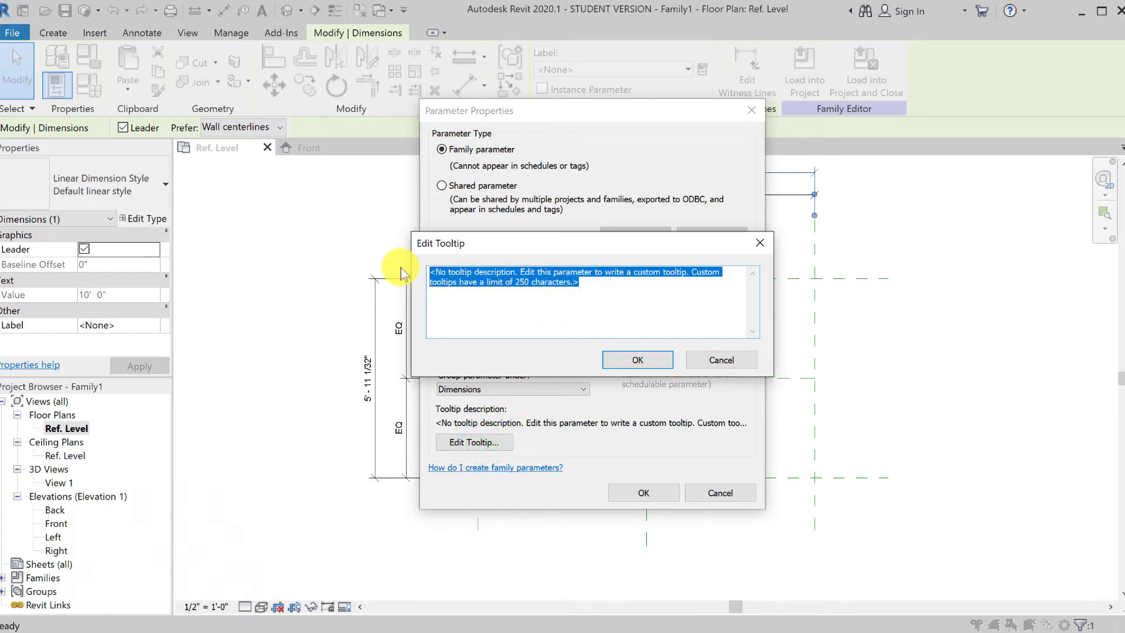
text(This )
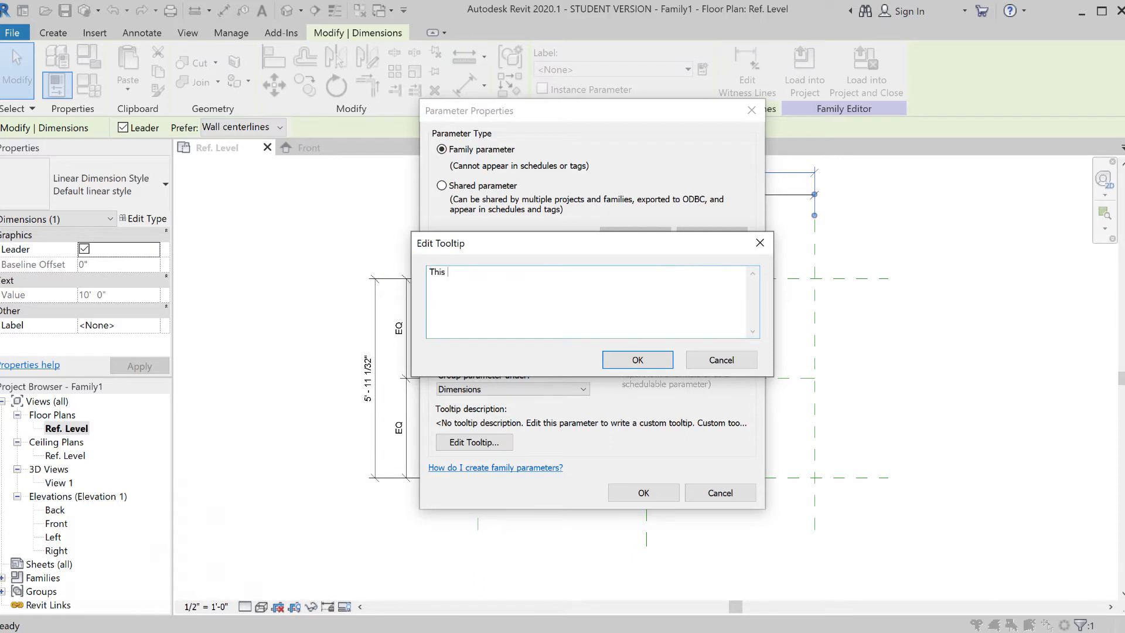
text(control width of the table)
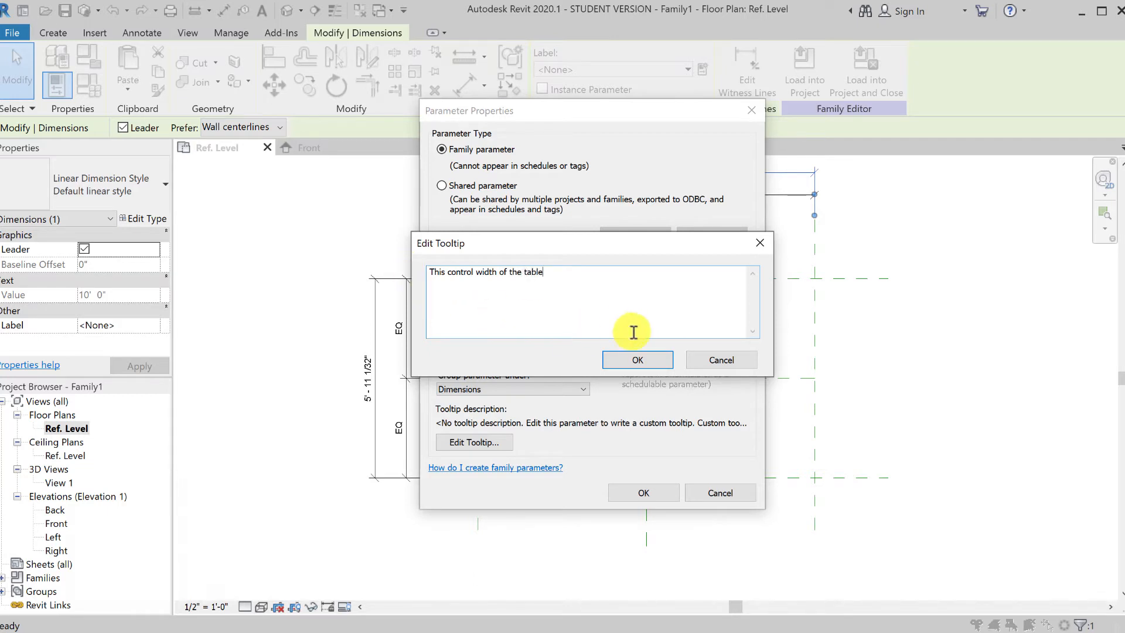
click(636, 357)
click(649, 494)
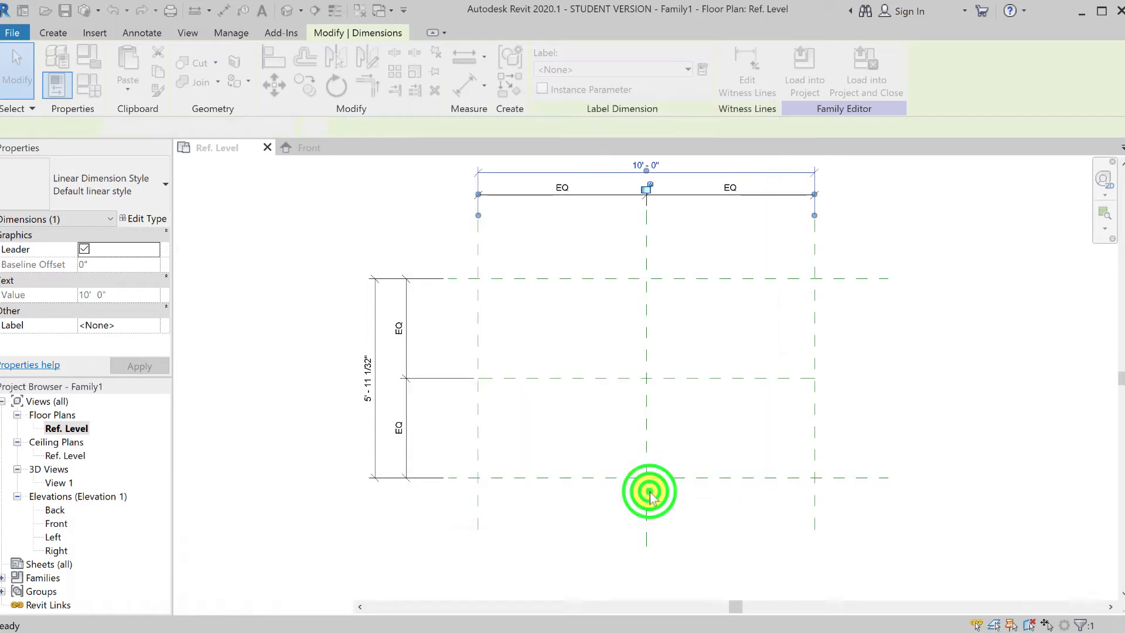
click(929, 392)
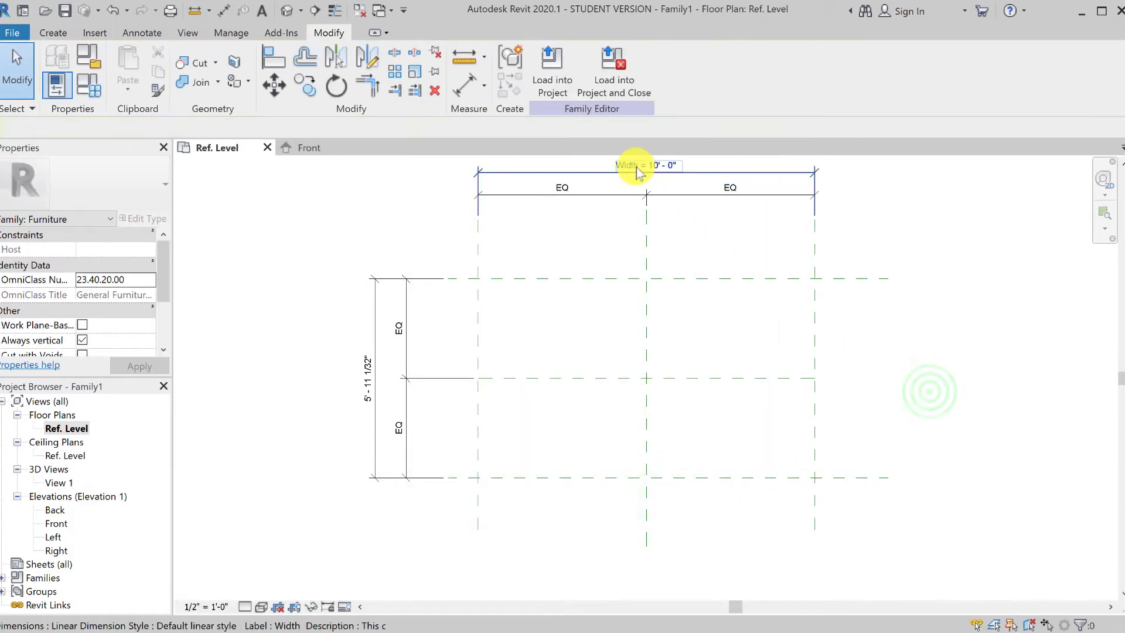
mouse_move(637, 170)
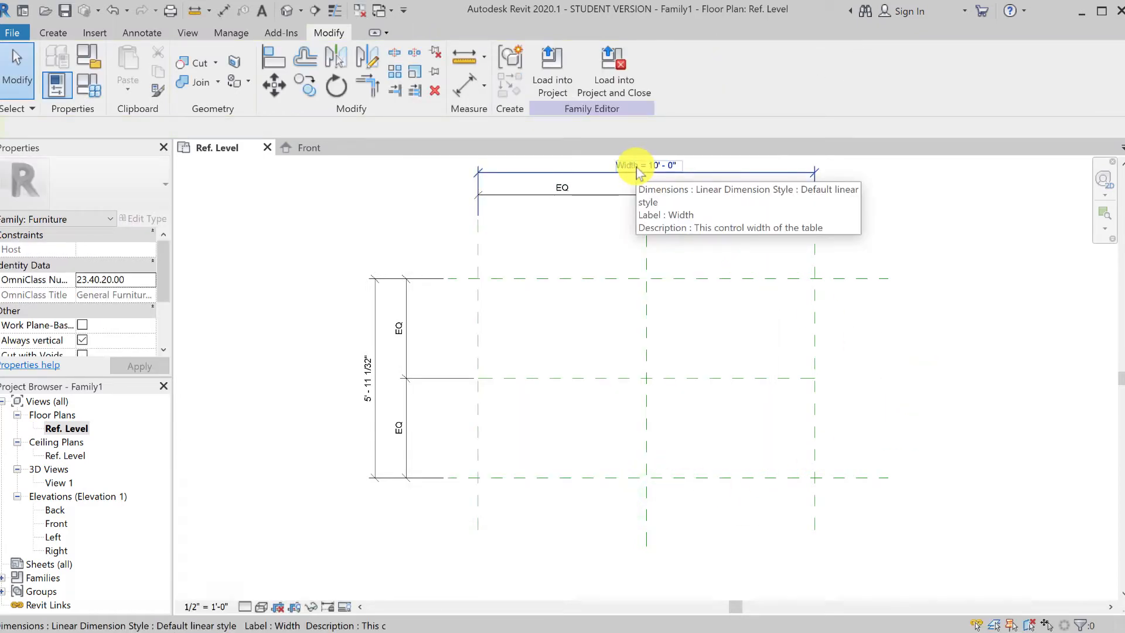
Label the overall Back-to-Front dimension with a new family type parameter named "Depth", grouped under Dimensions
click(375, 312)
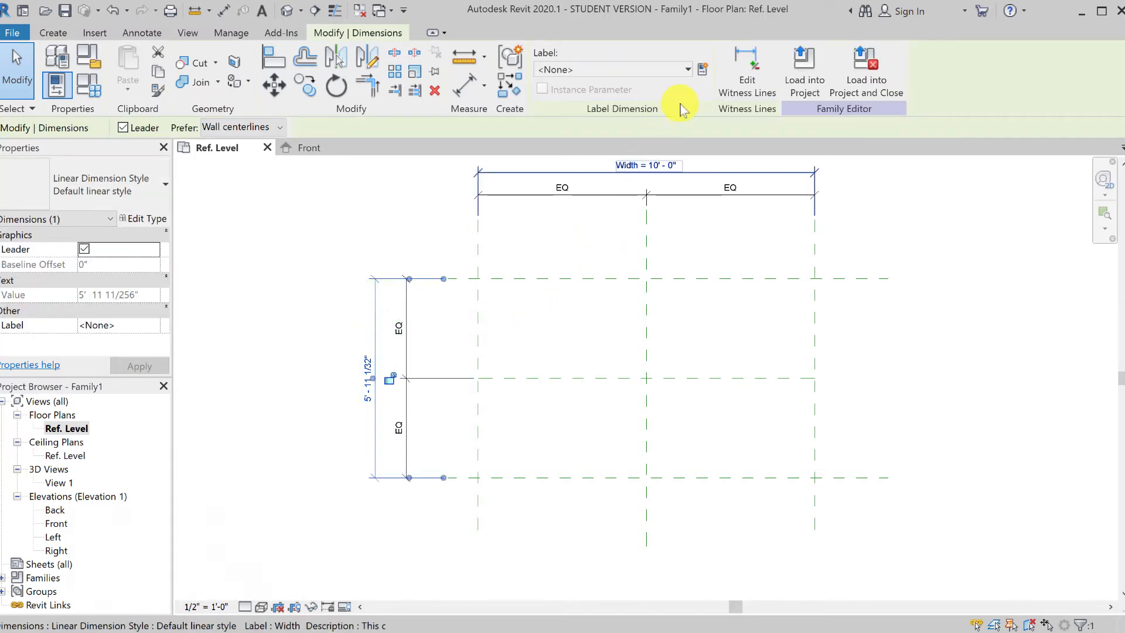
click(703, 70)
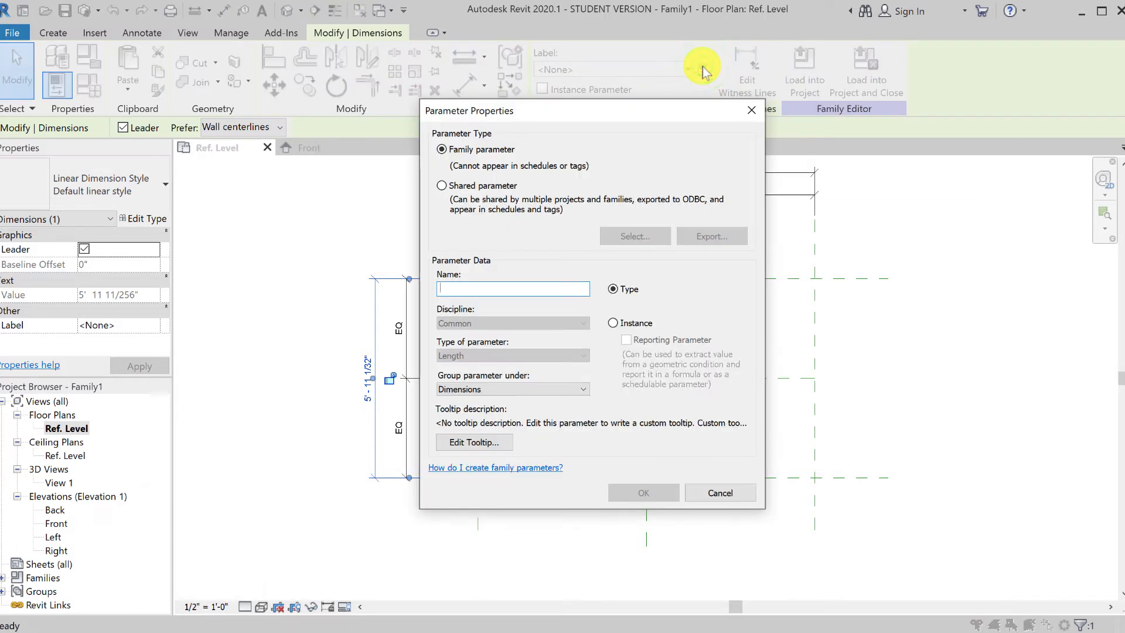
click(518, 285)
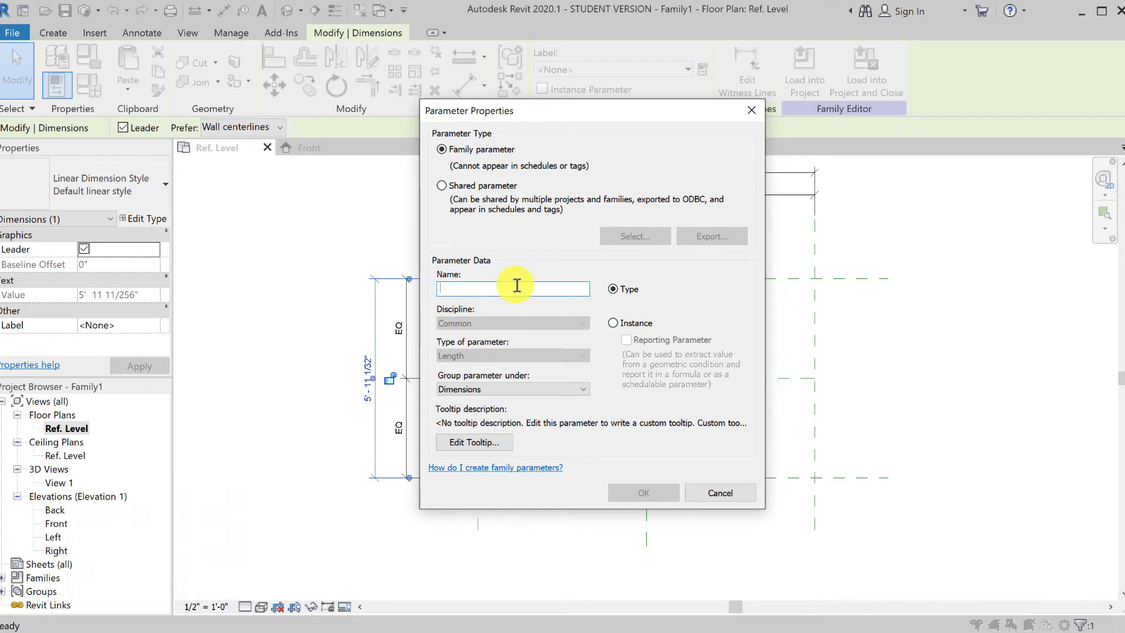
text(Depth)
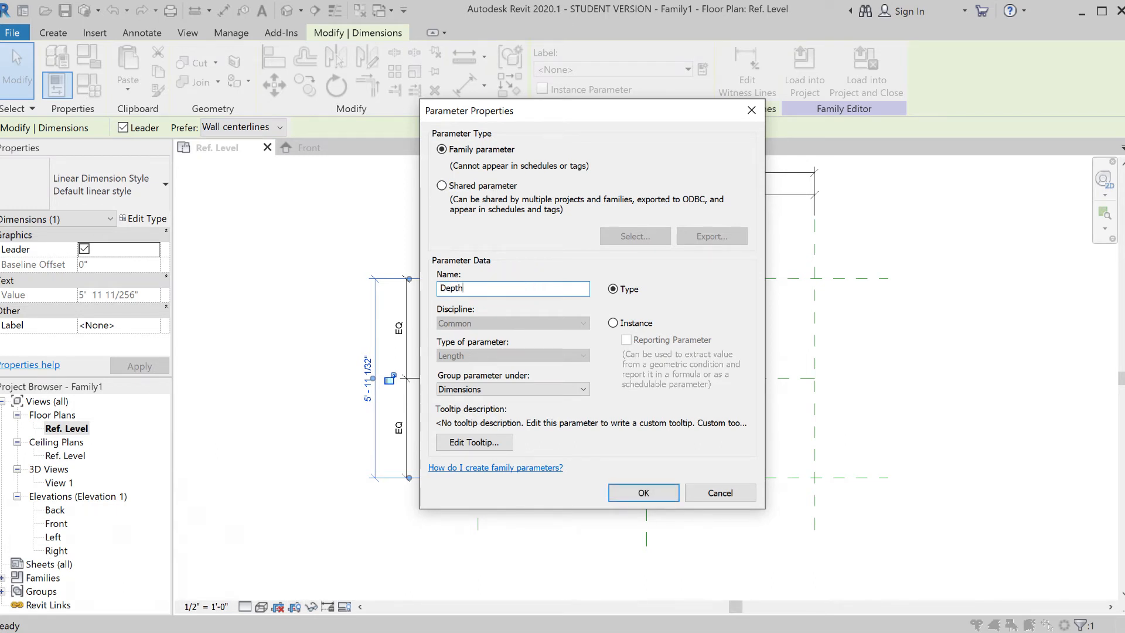
click(679, 273)
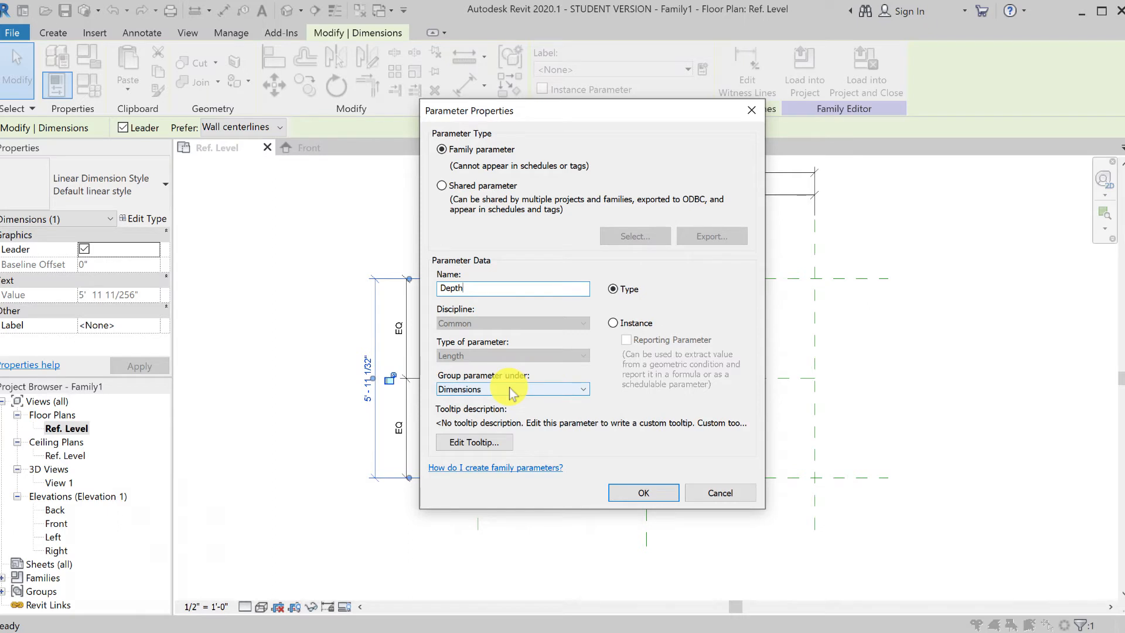
Give the Depth parameter the tooltip "This controls depth of the table" and create it
click(488, 445)
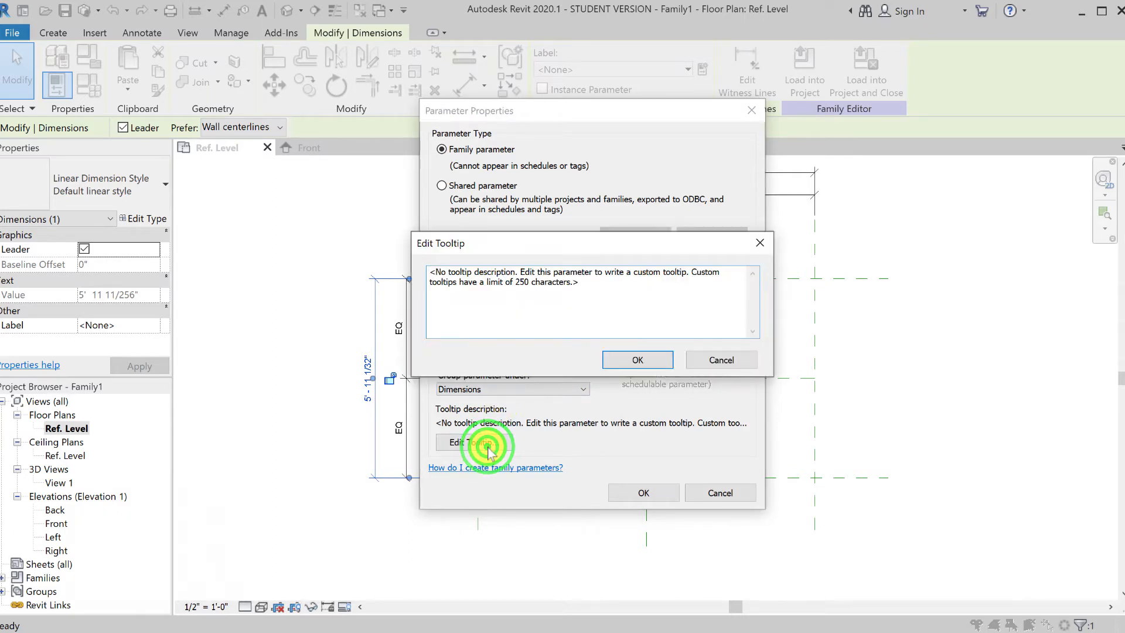
click(574, 286)
drag(585, 286, 405, 268)
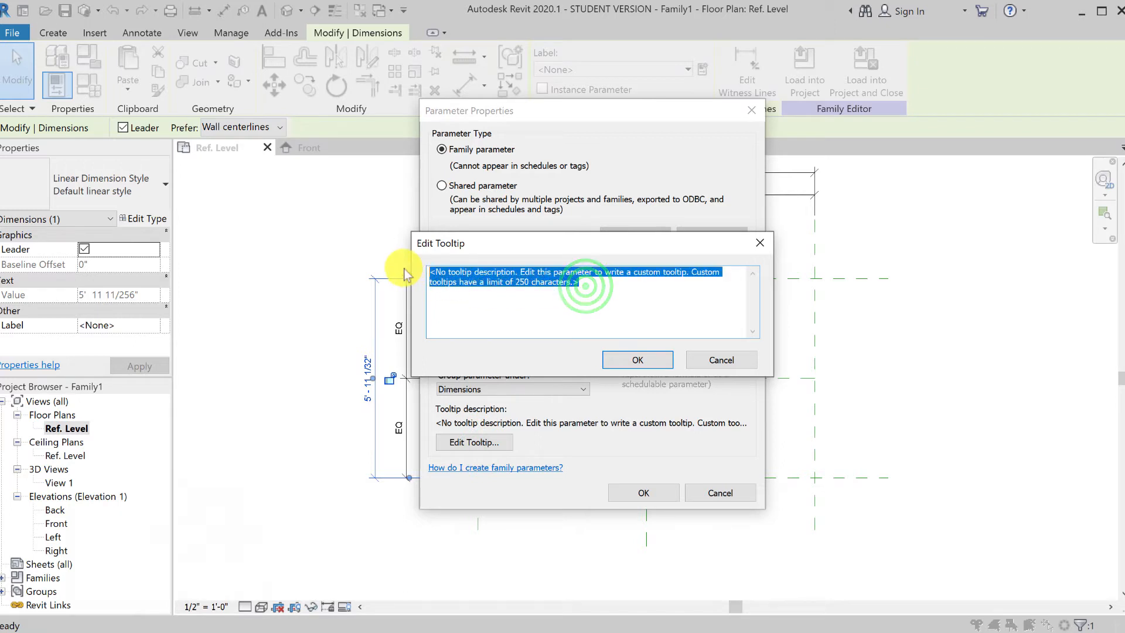
text(Tjis)
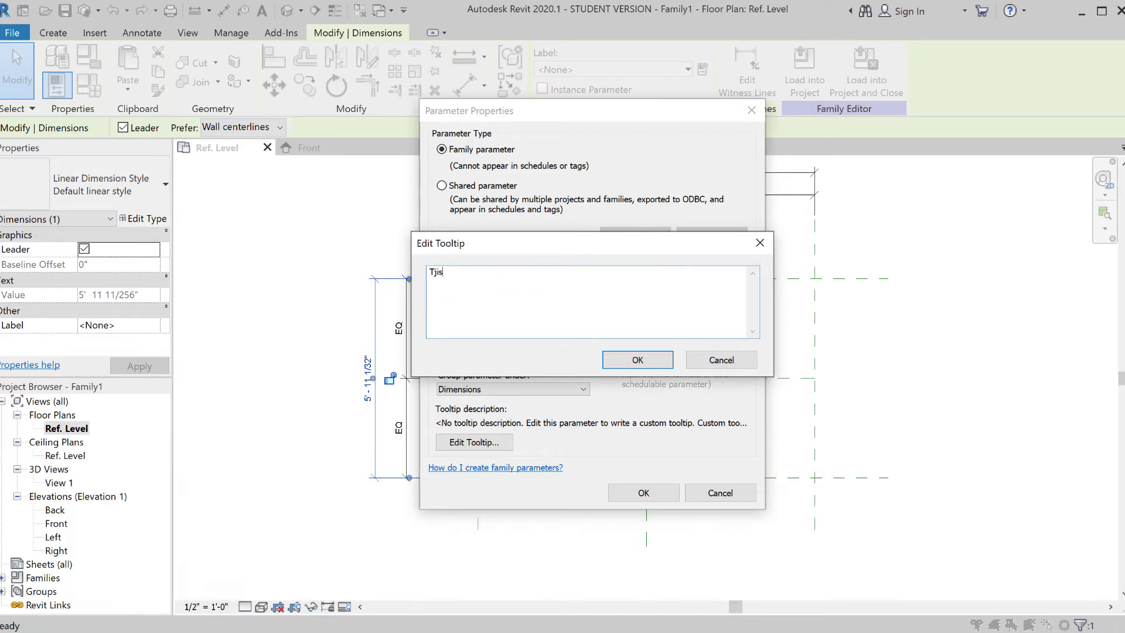
key(BackSpace)
key(BackSpace)
key(BackSpace)
text(his con)
text(tri)
text(ol)
text( dep)
text(th)
key(BackSpace)
text(s depth of the table)
click(645, 364)
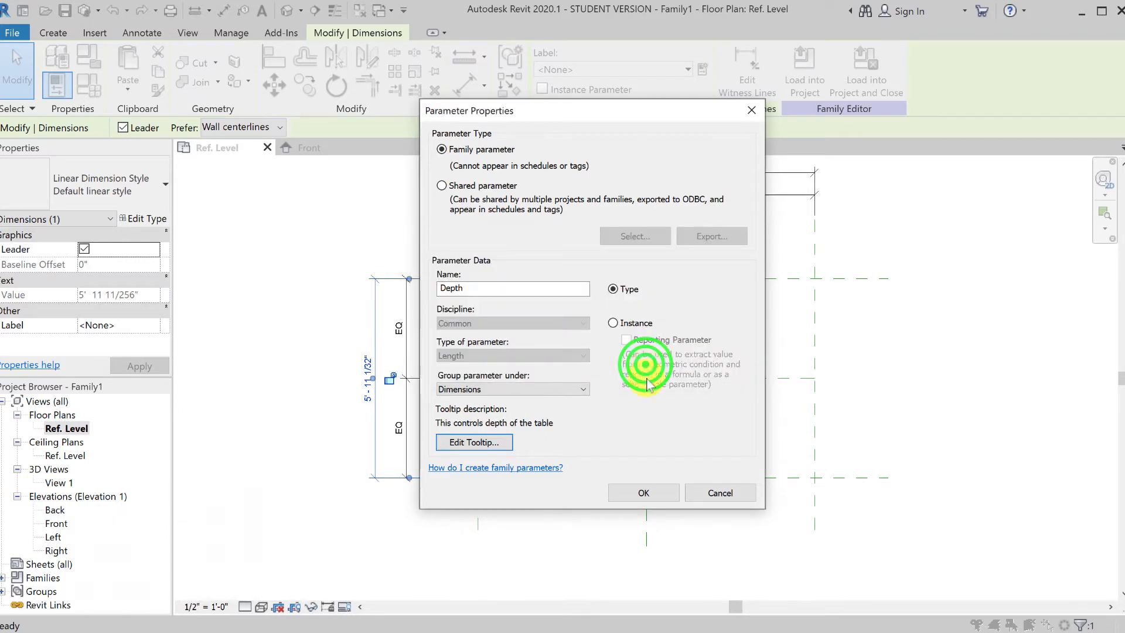
click(645, 494)
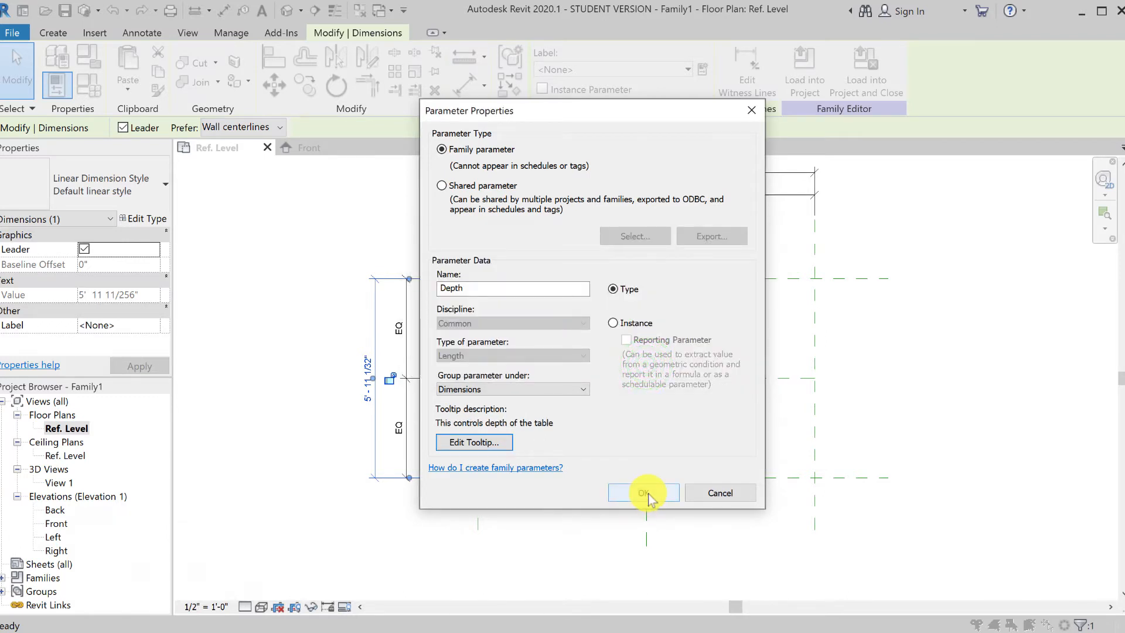
click(645, 493)
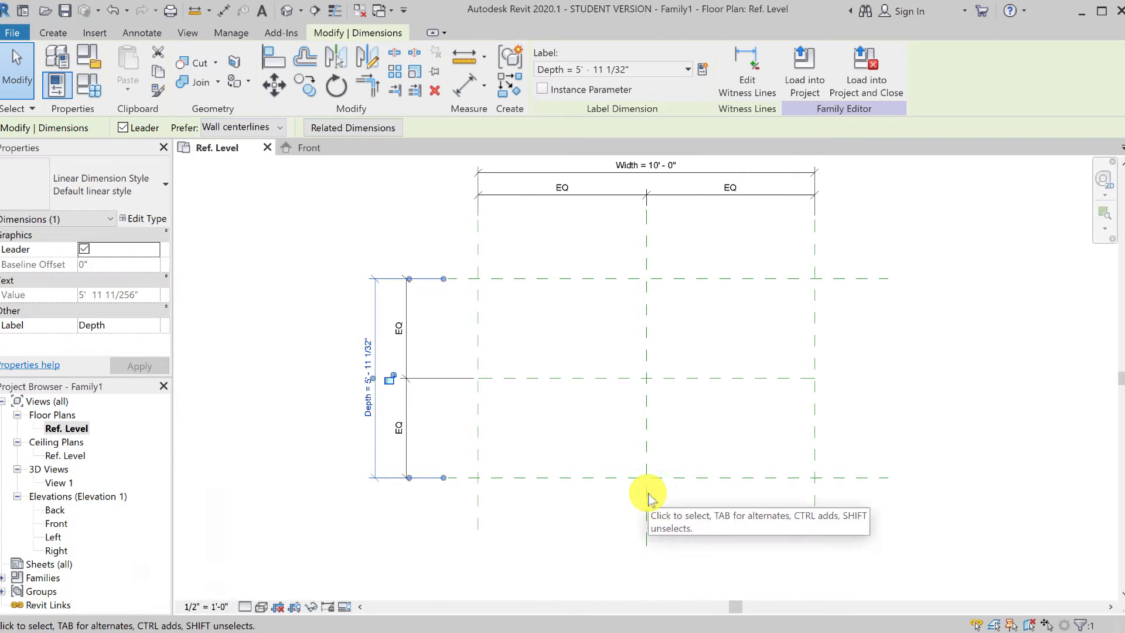
scroll(648, 494, left, 1)
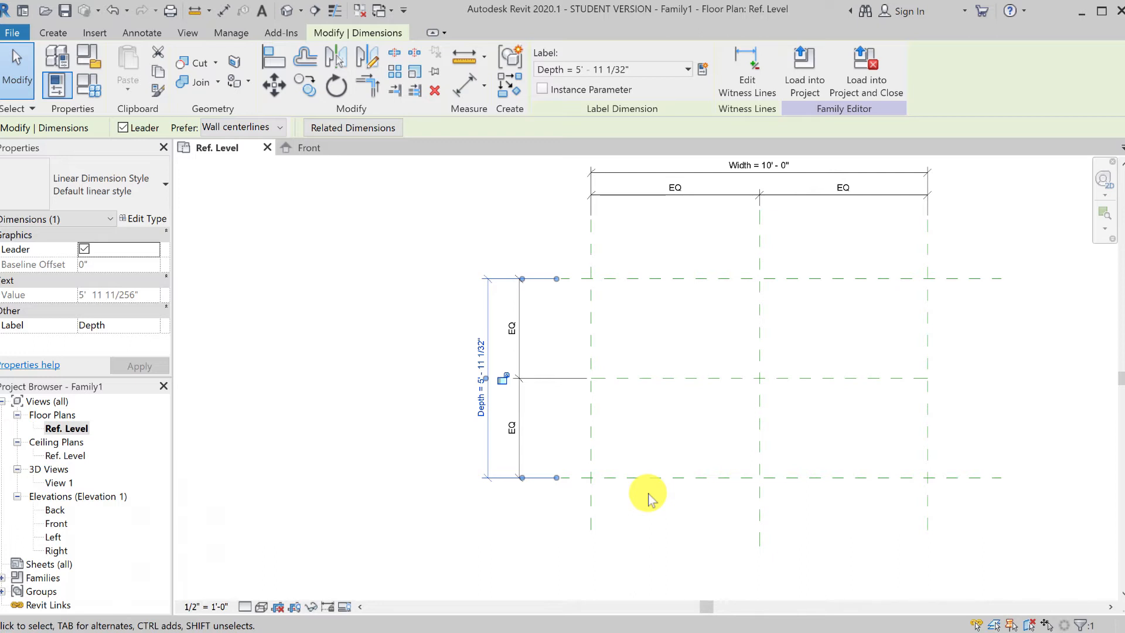
click(648, 494)
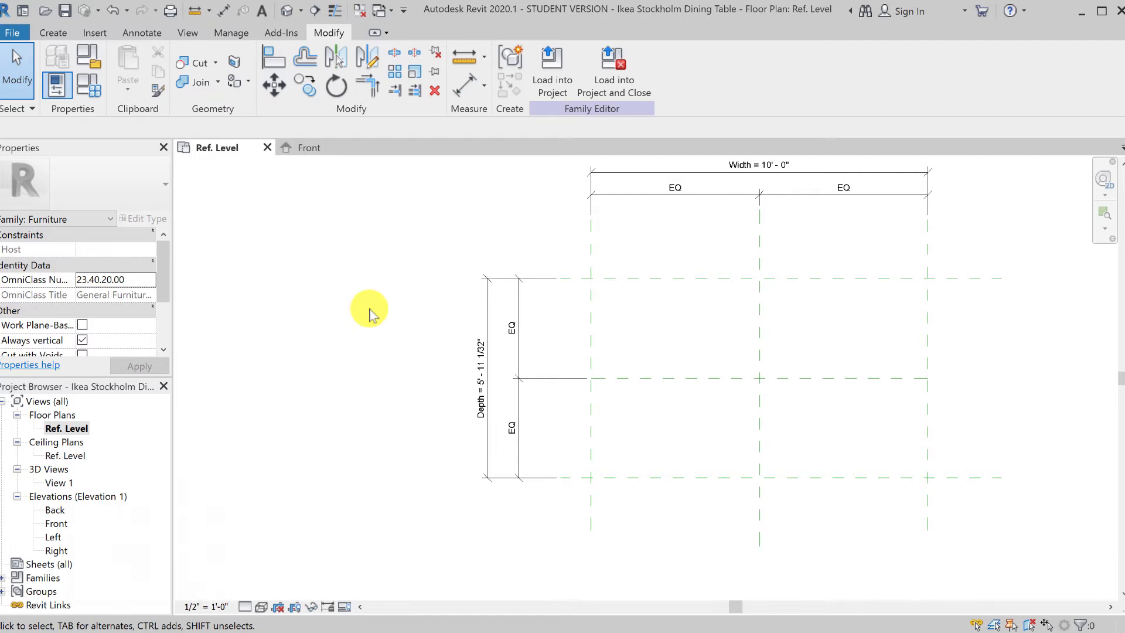
Flex the reference plane framework by applying a Depth of 4' and a Width of 15' in the family types
click(88, 89)
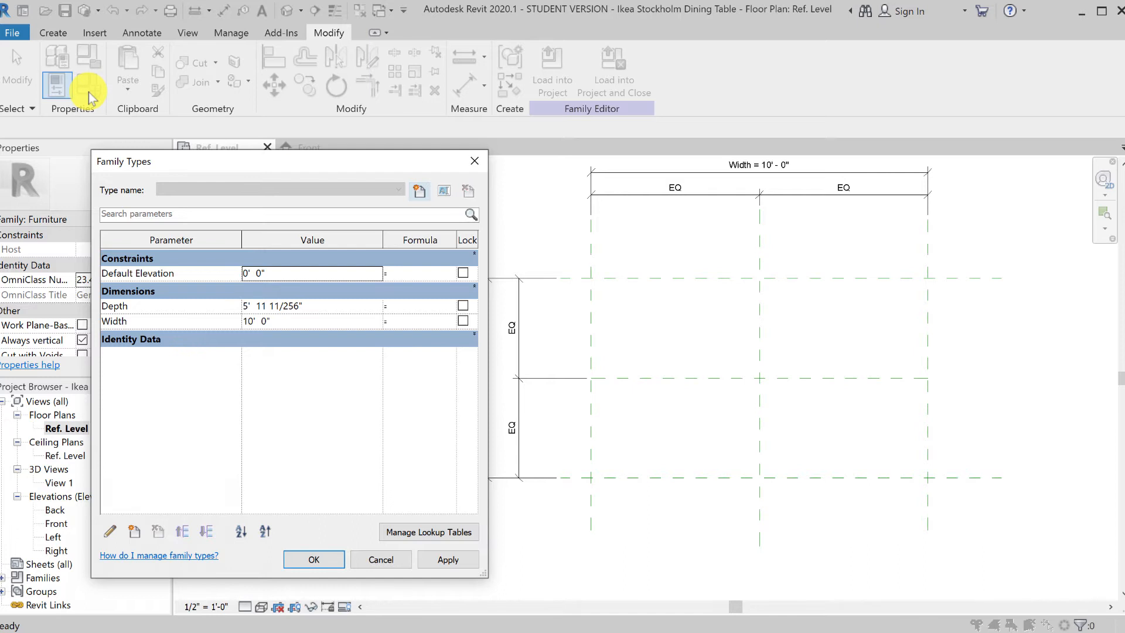
click(310, 306)
drag(332, 306, 217, 308)
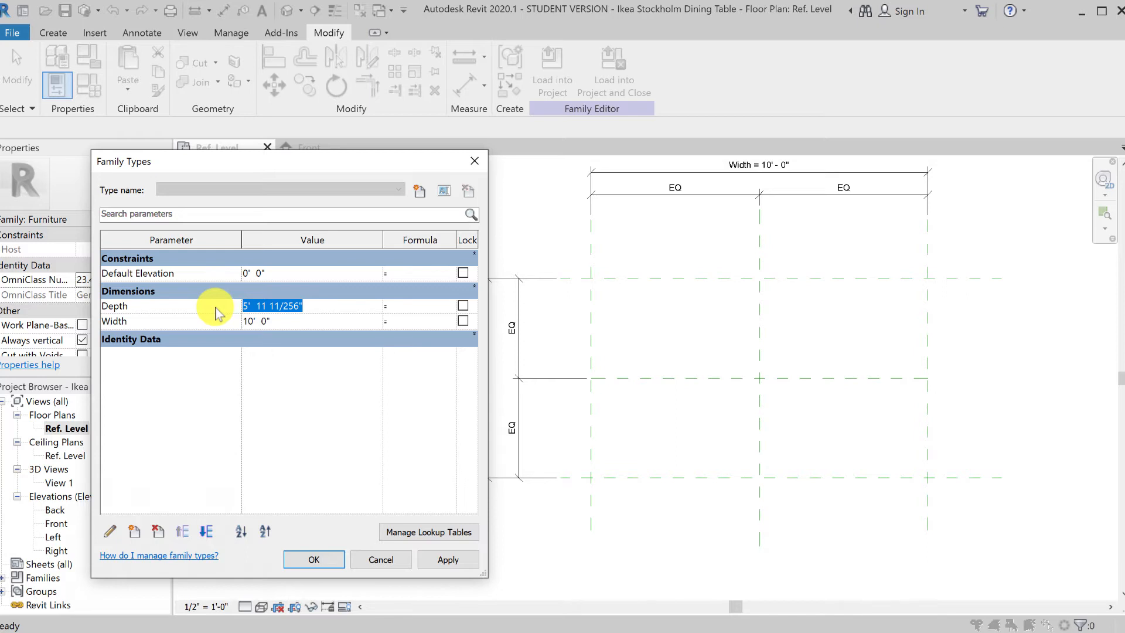
text(4)
click(287, 320)
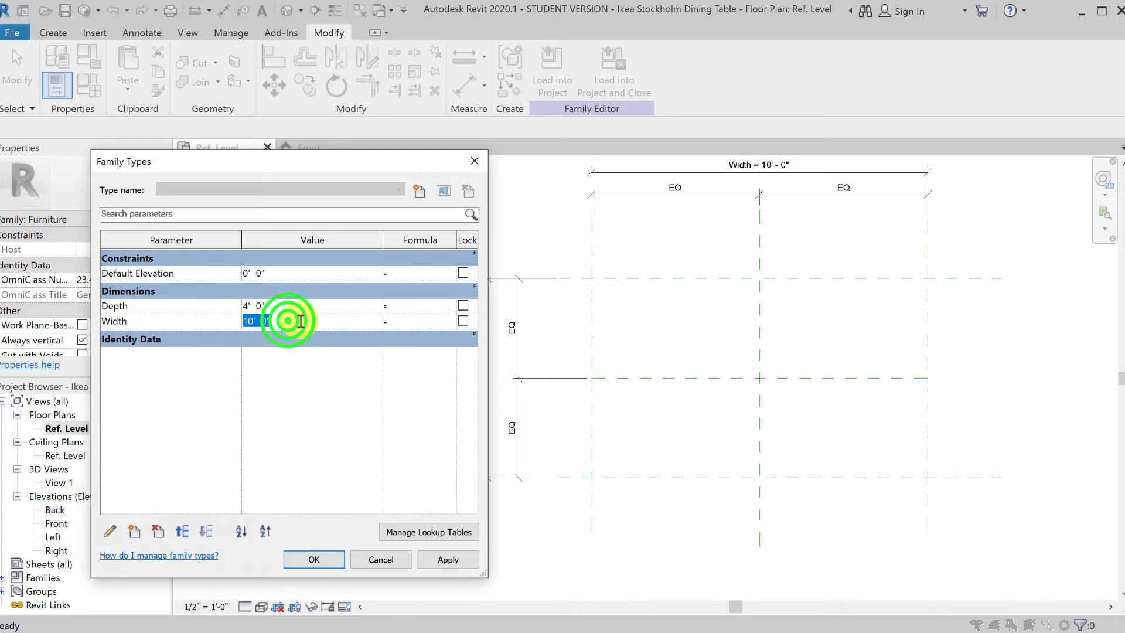
text(15)
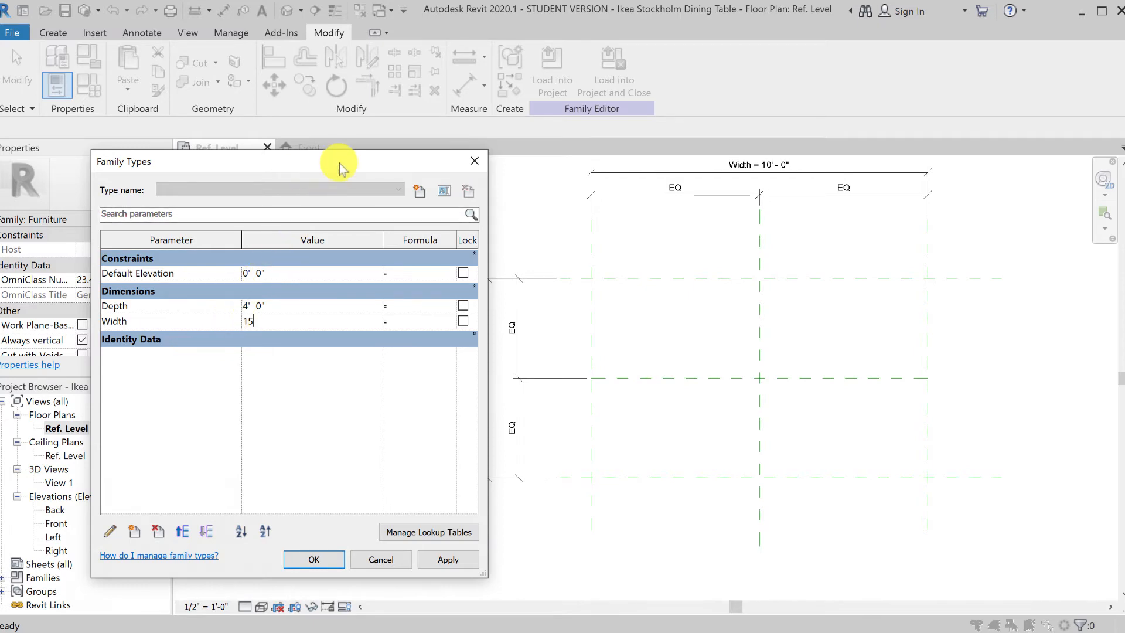
drag(339, 162, 252, 53)
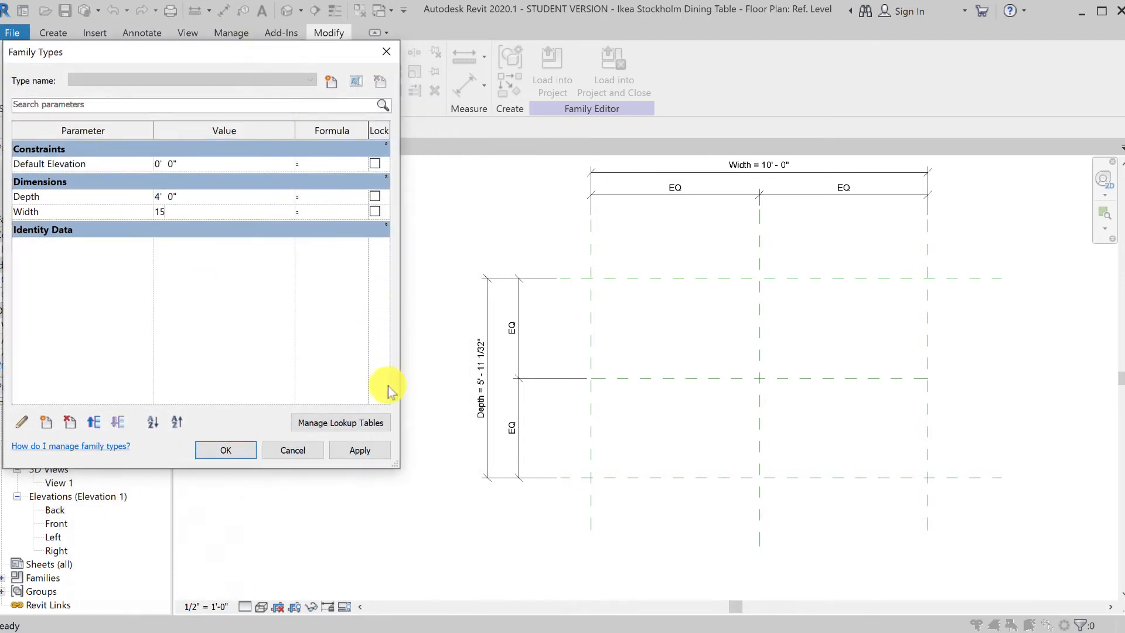
click(367, 455)
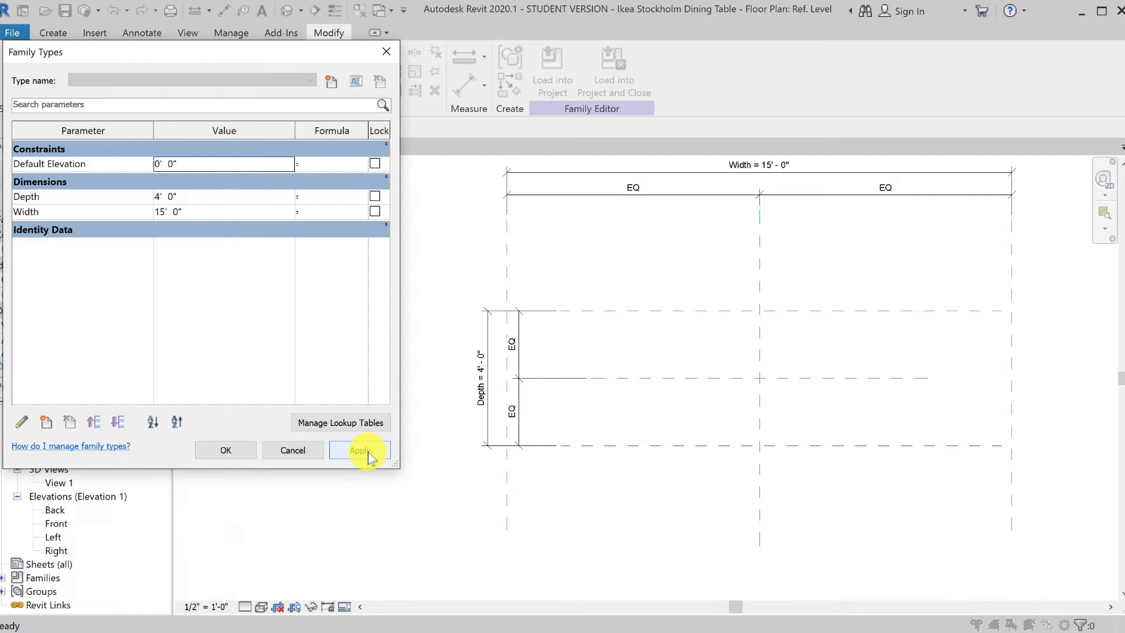
Create a new family type named "Small"
click(331, 85)
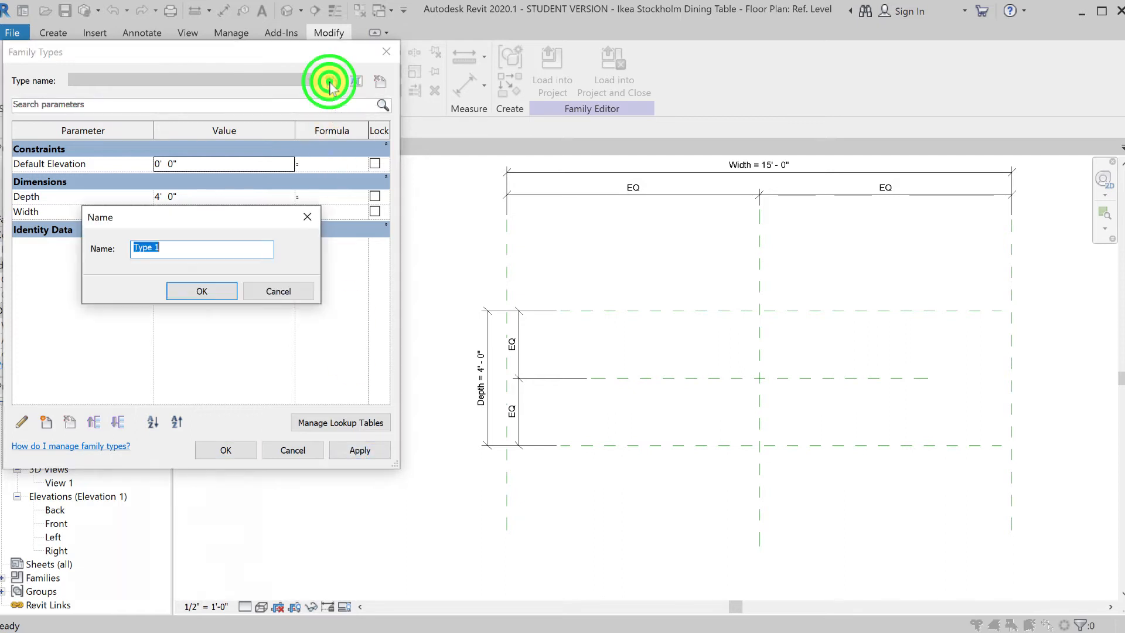
click(212, 244)
drag(226, 248, 105, 242)
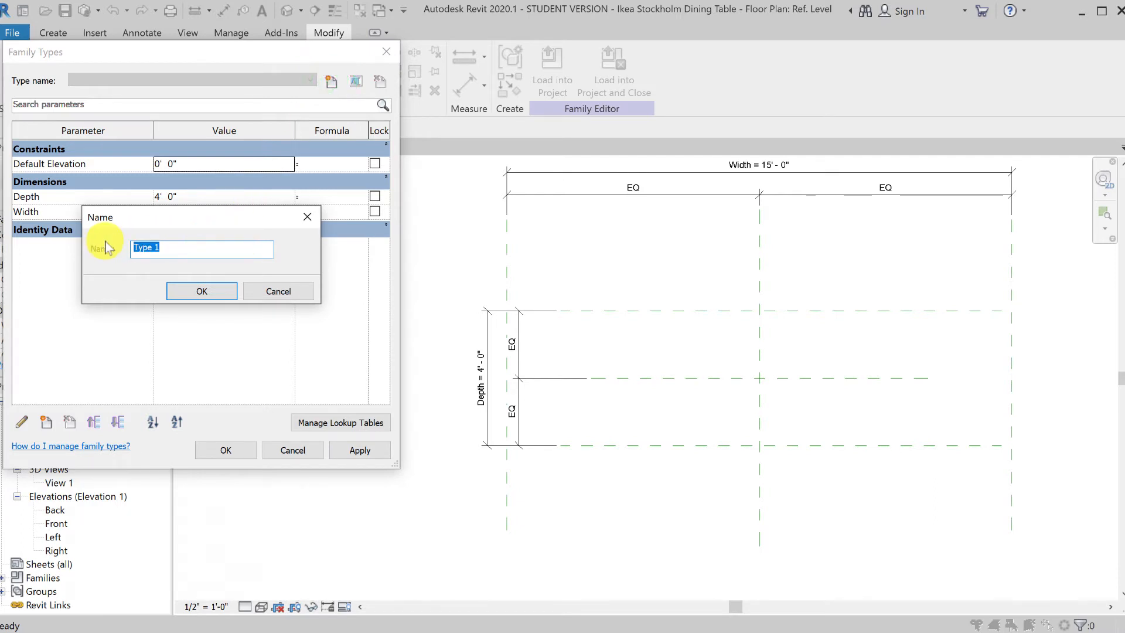
text(Small)
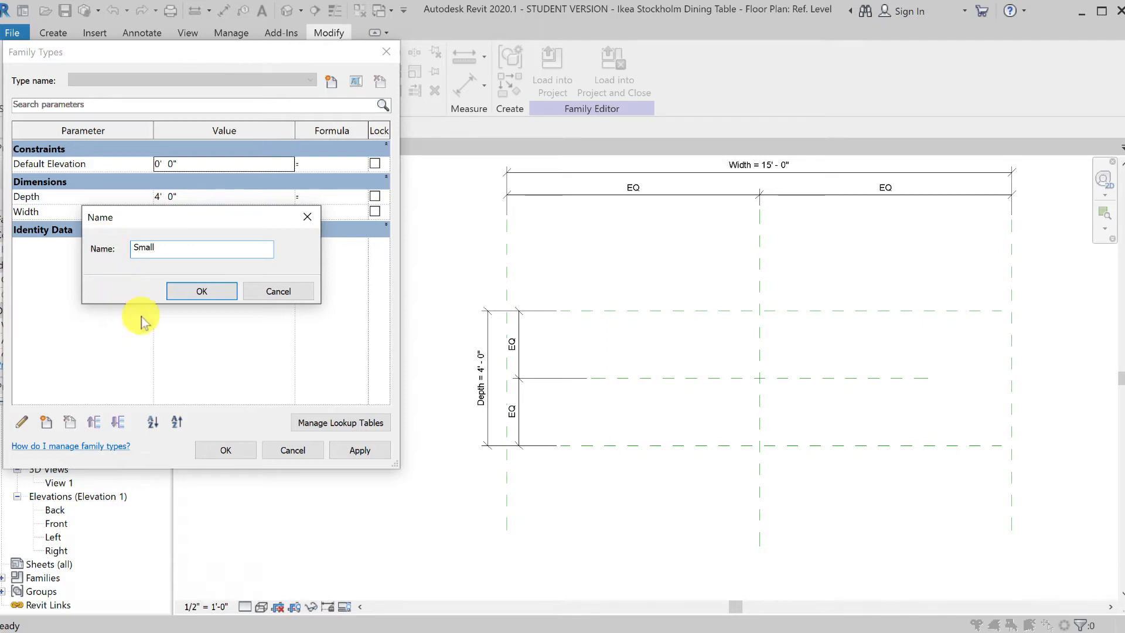
click(202, 291)
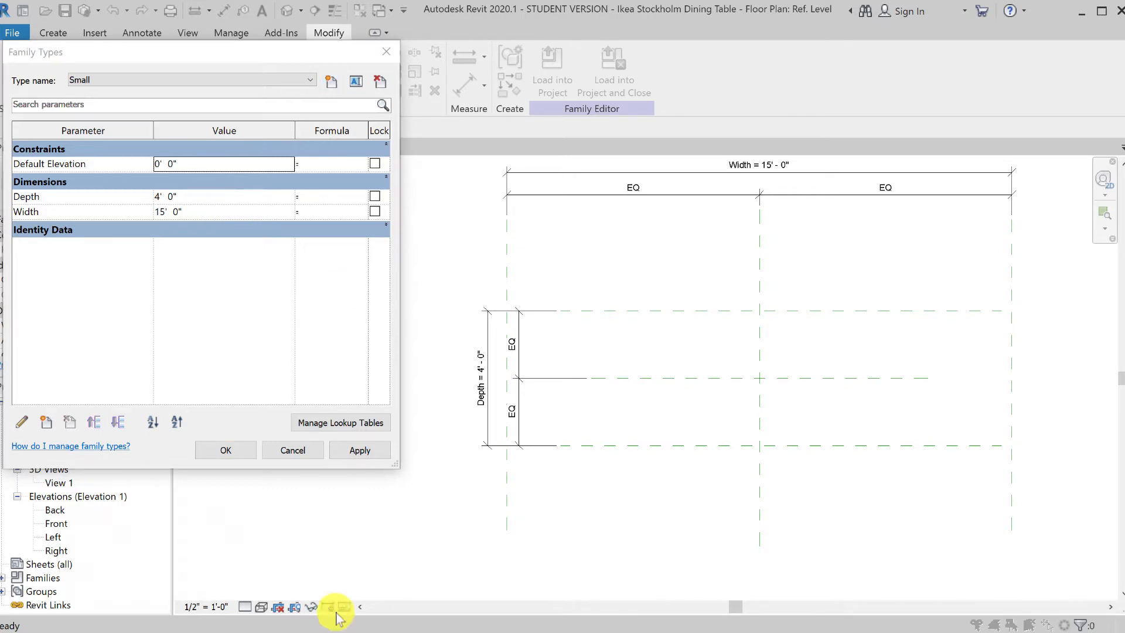
Set the Small type's Width to 5' 7" and its Depth to 2' 10"
click(195, 211)
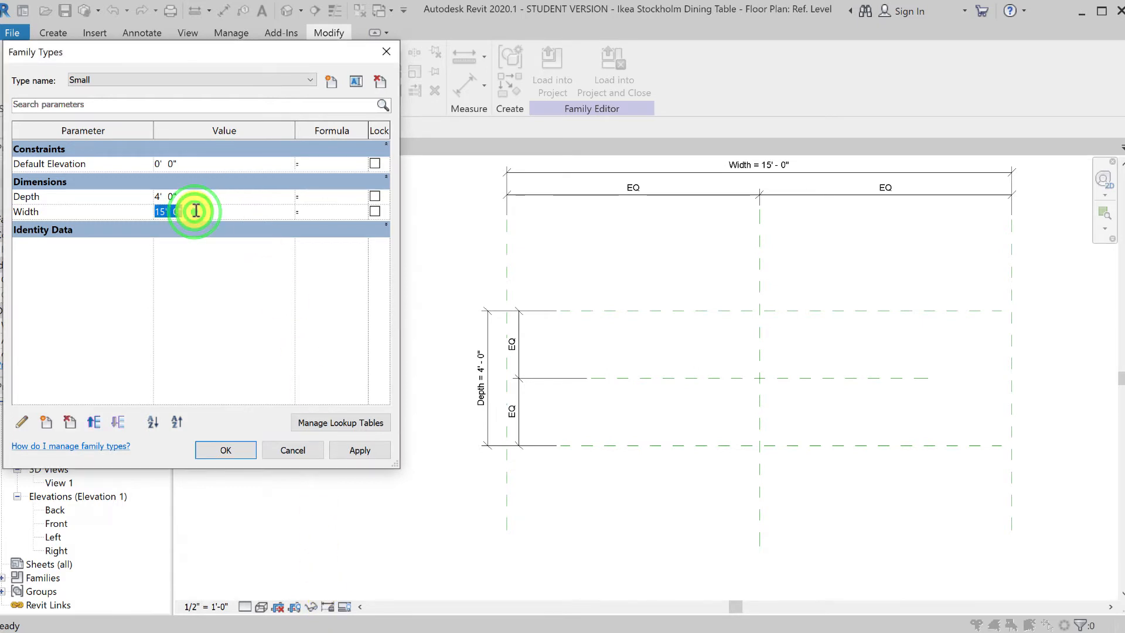
text(5')
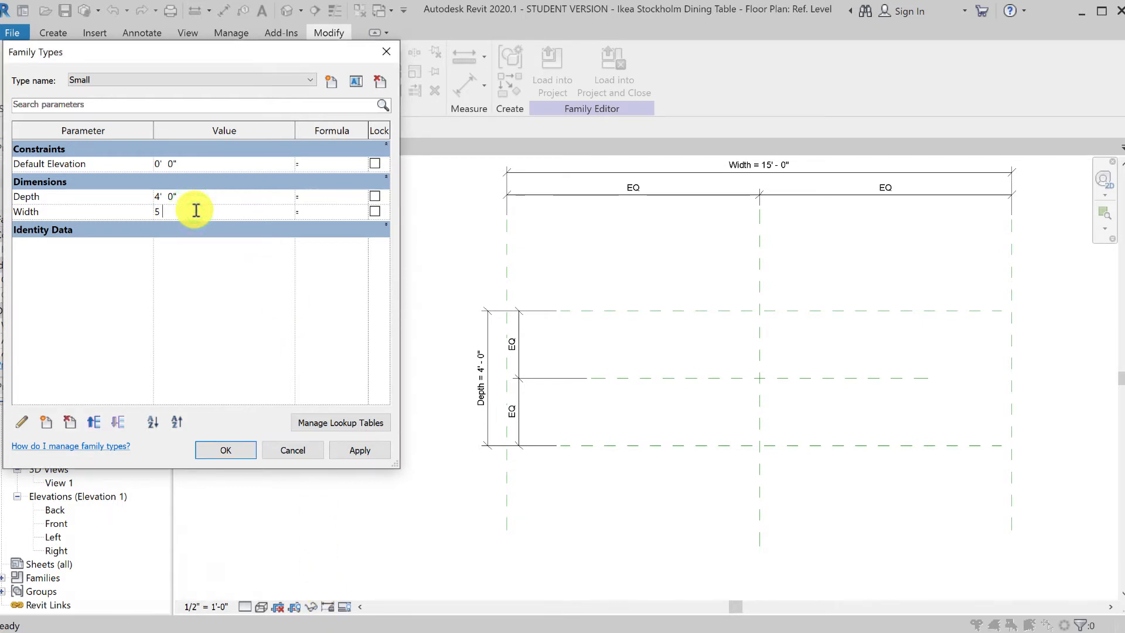
text(  7)
click(200, 194)
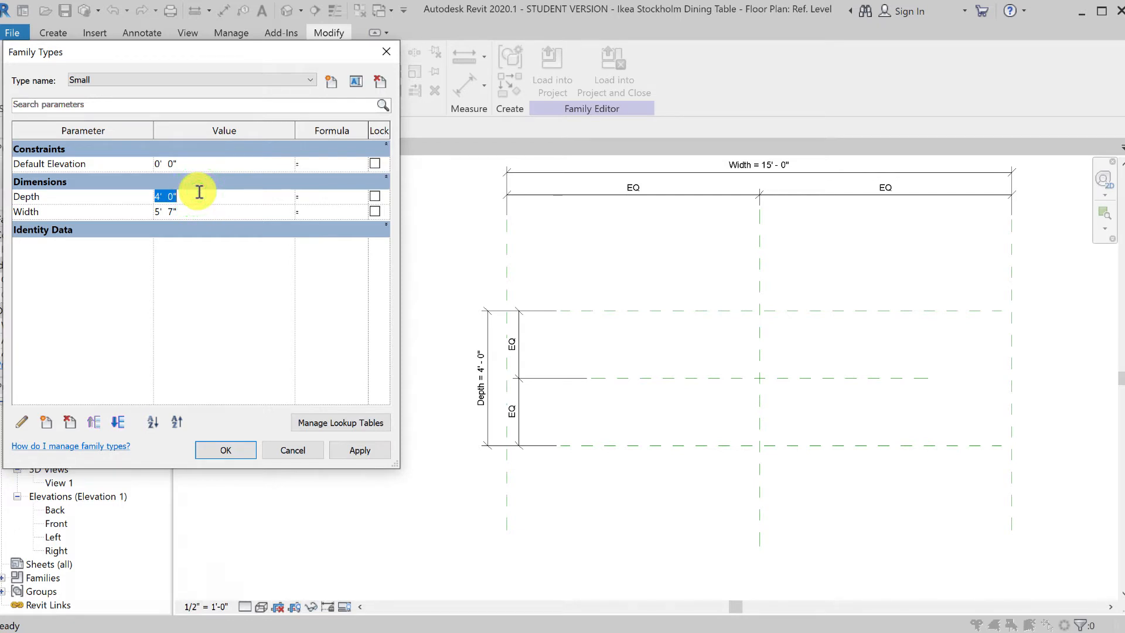
text(2 10)
Move the Width parameter above Depth in the parameter order and apply the Small type's changes
click(25, 211)
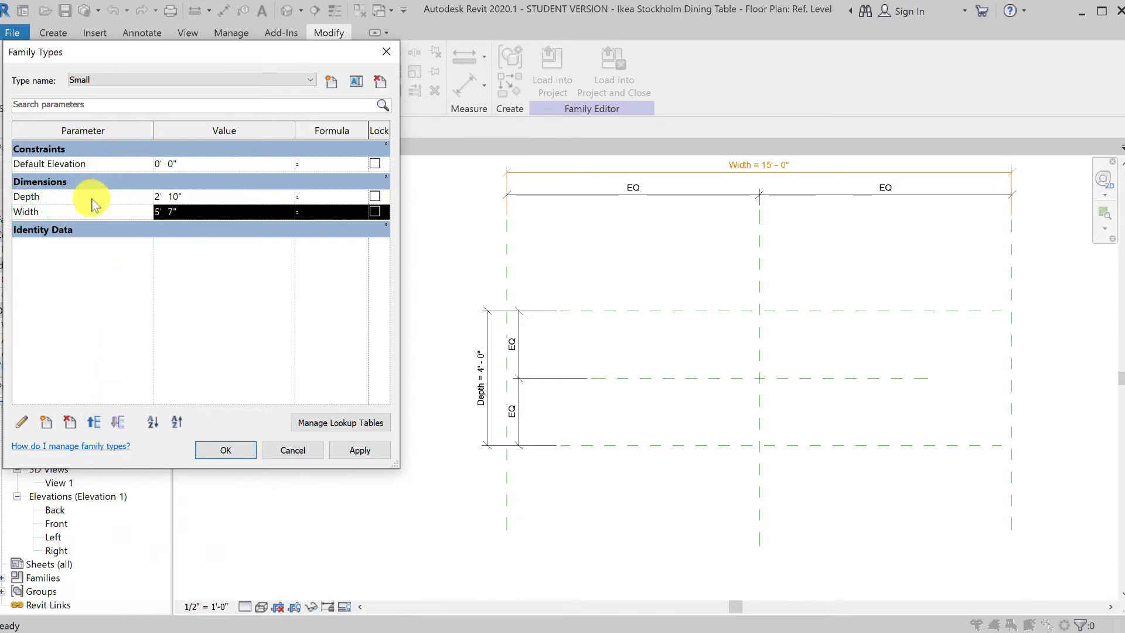
click(93, 426)
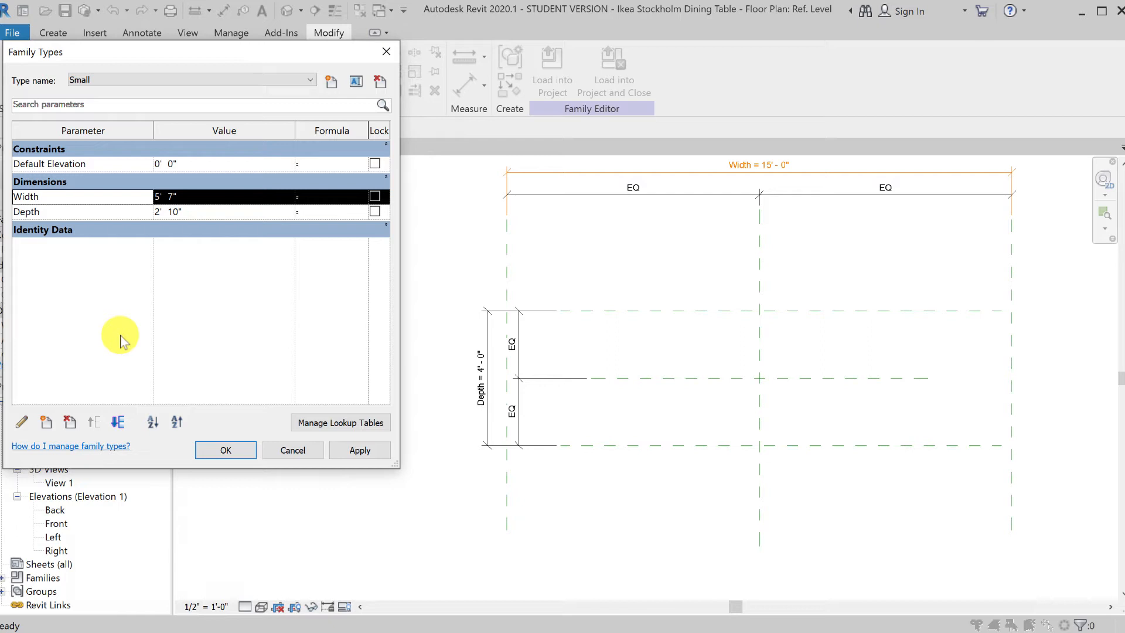
click(360, 450)
click(361, 452)
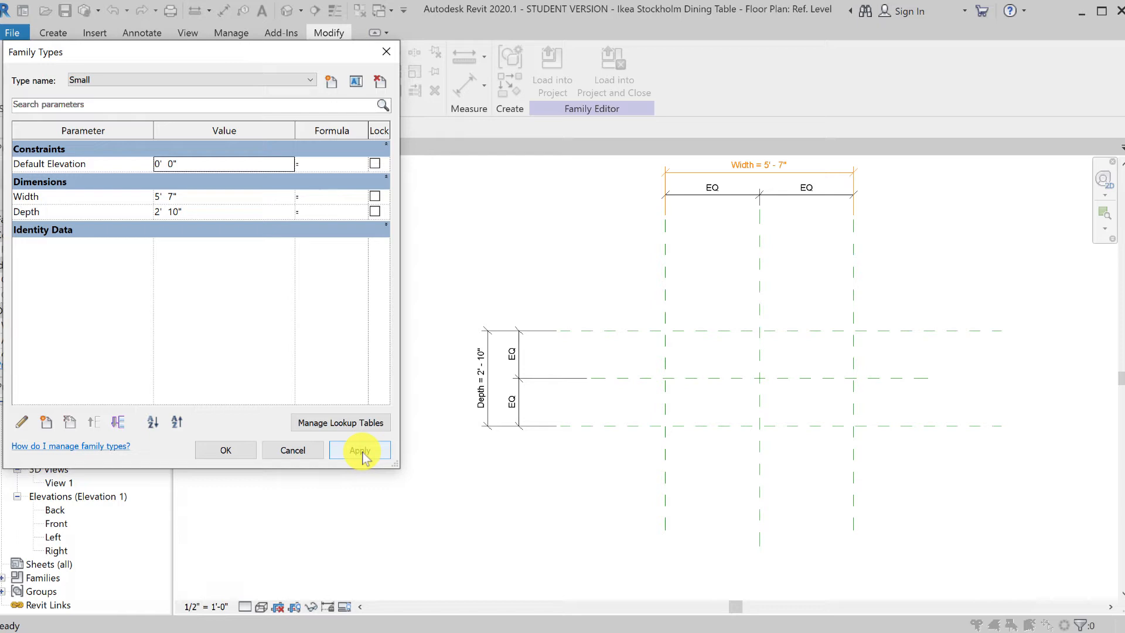
Create a second family type named "Large"
click(331, 81)
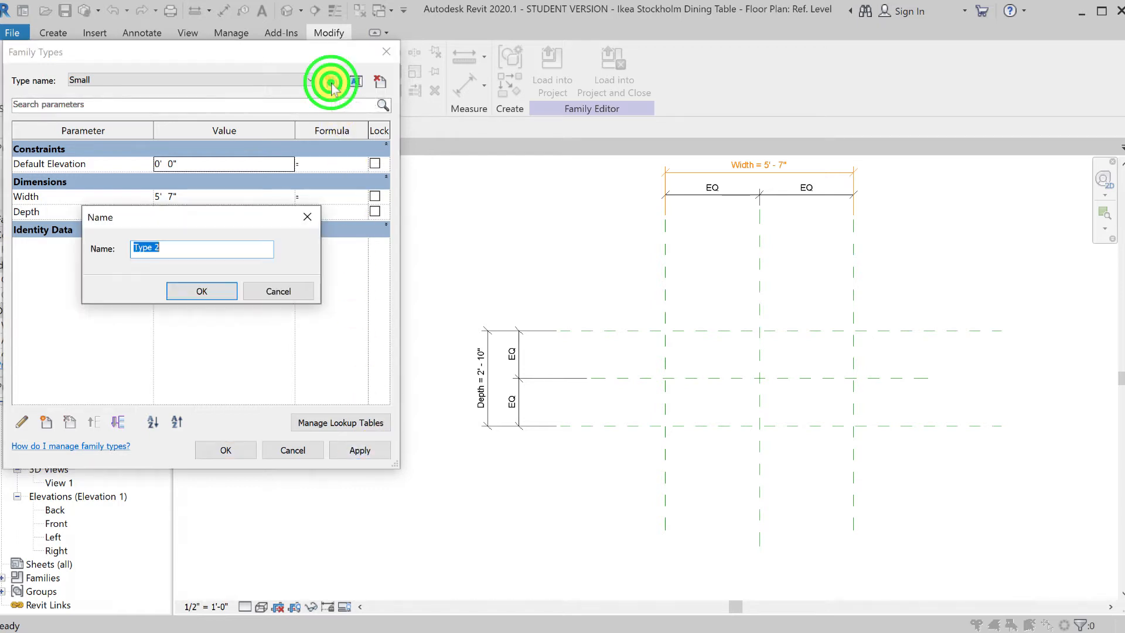
click(173, 249)
drag(176, 249, 107, 248)
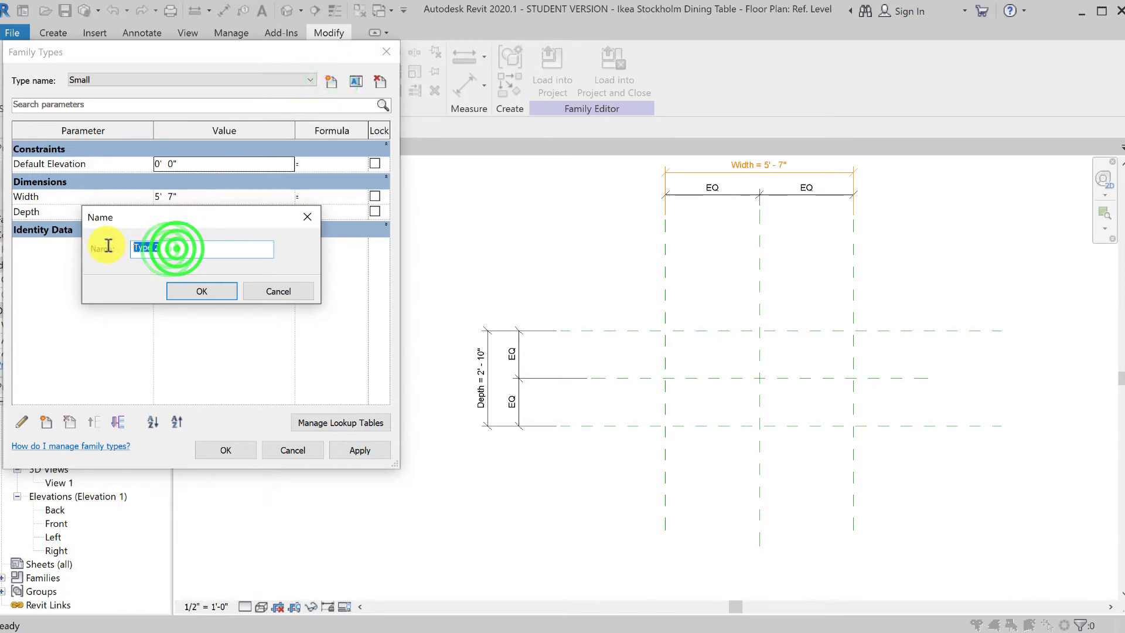
text(Lar)
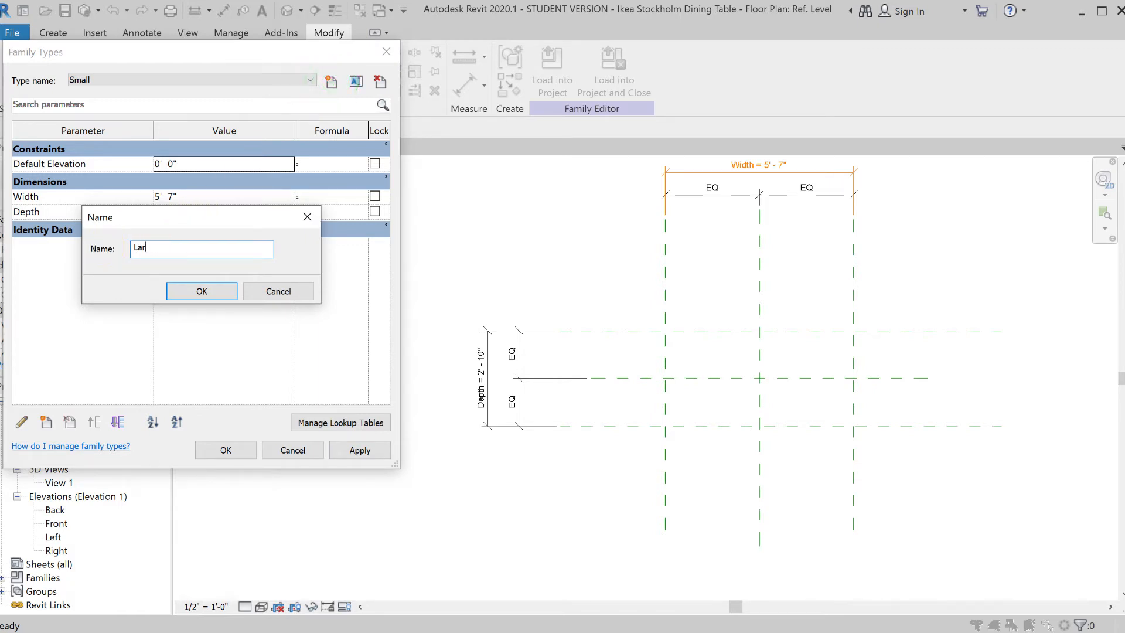
text(ge)
click(203, 292)
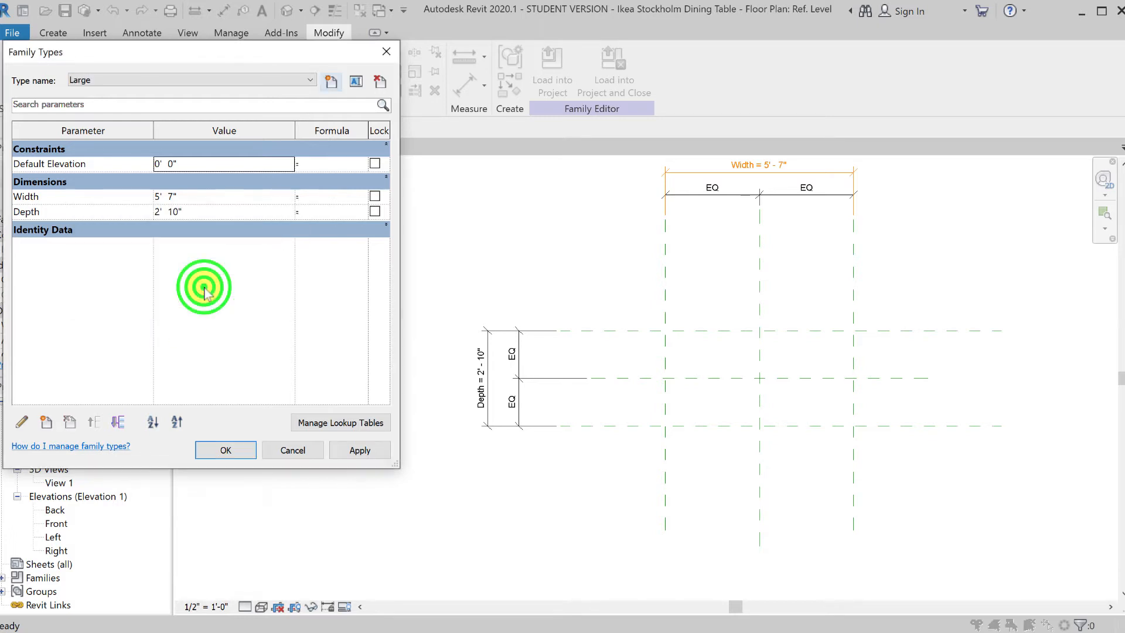
Set the Large type's Width to 7' 11" and Depth to 3' 0", and apply the values
click(194, 199)
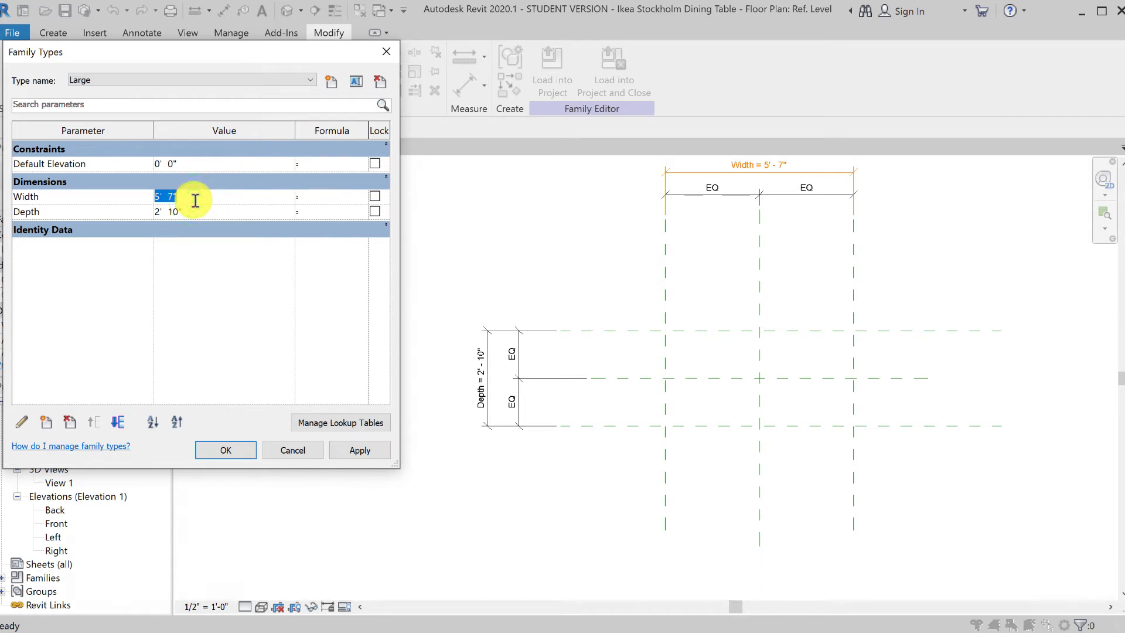
text(7)
text( 11)
click(195, 211)
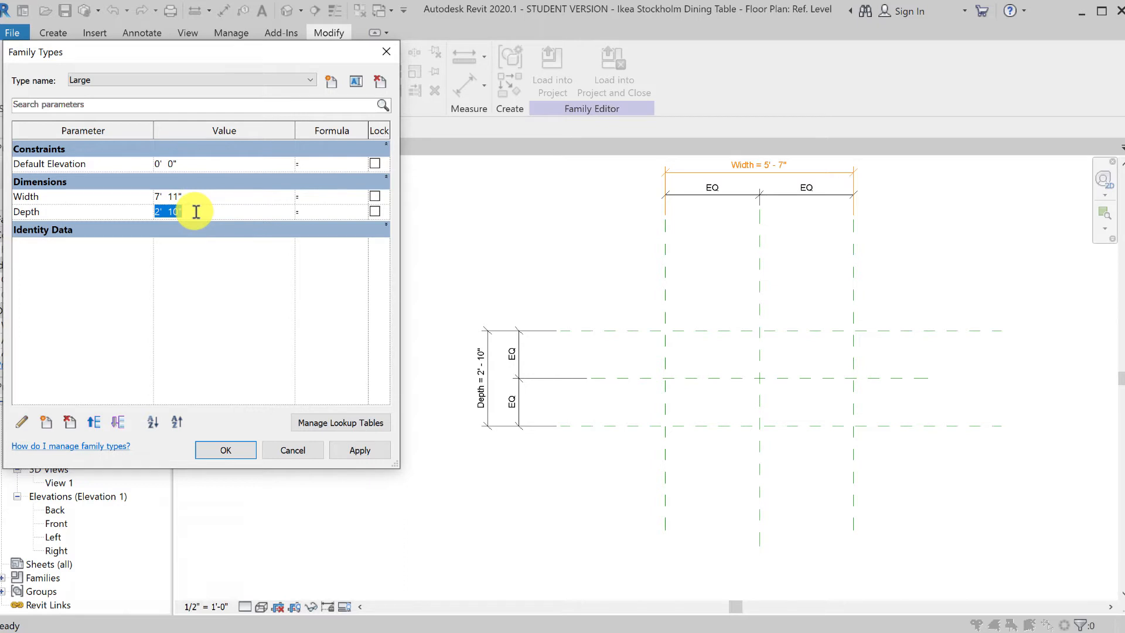
text(3)
key(Tab)
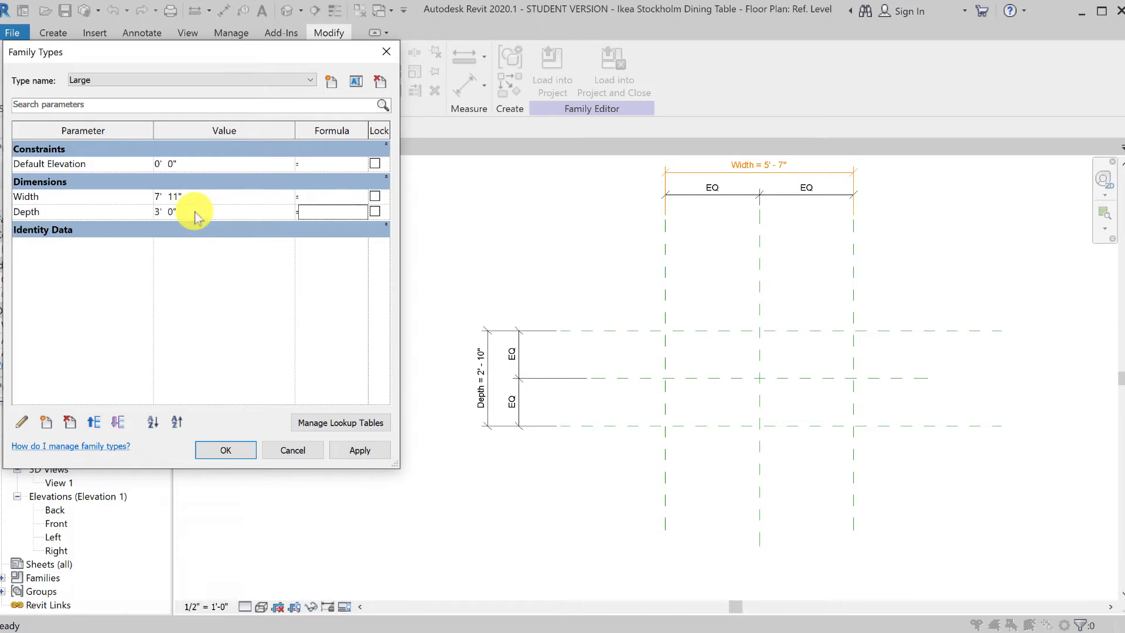
click(361, 452)
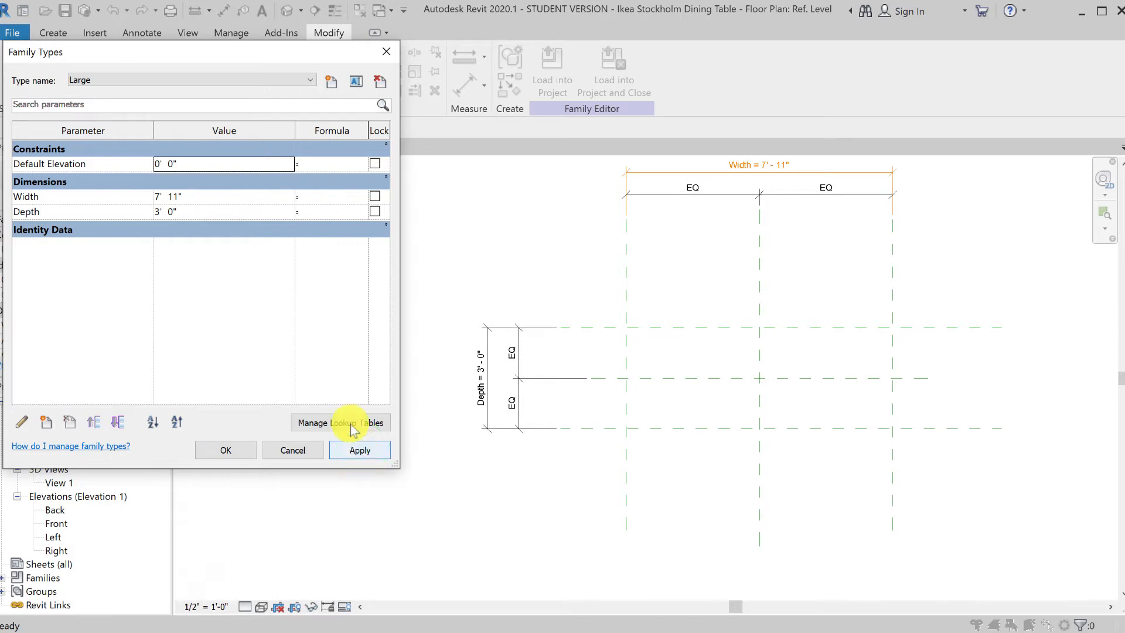
Flex the reference planes by applying the Small type and again the Large type, and close the family types settings
click(269, 79)
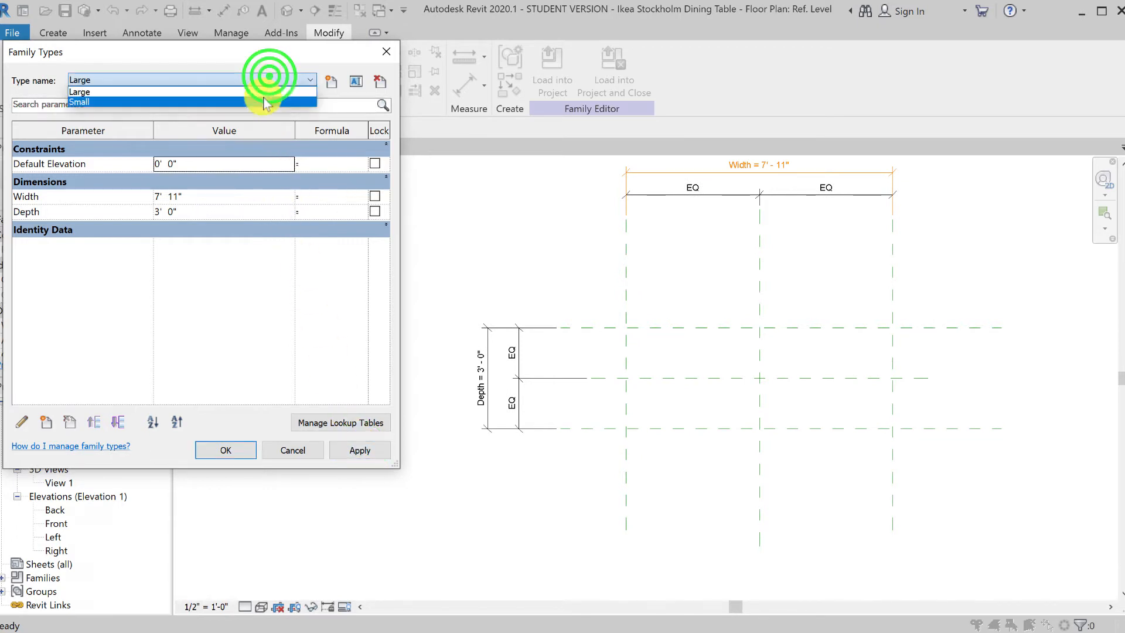
click(264, 103)
click(359, 452)
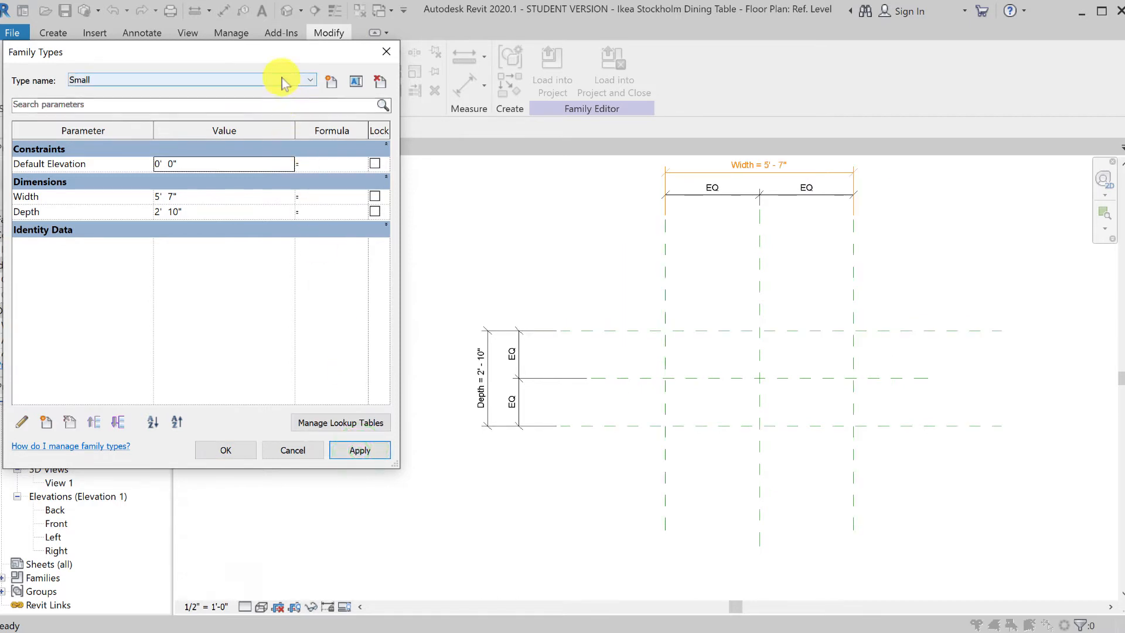
click(276, 76)
click(245, 91)
click(366, 452)
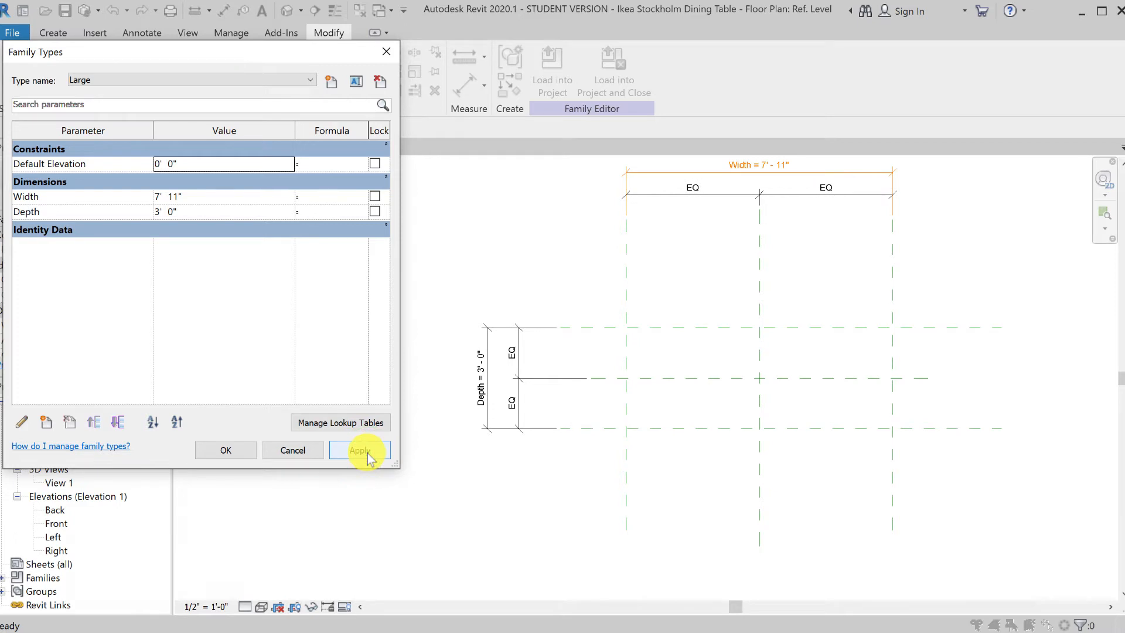
click(218, 452)
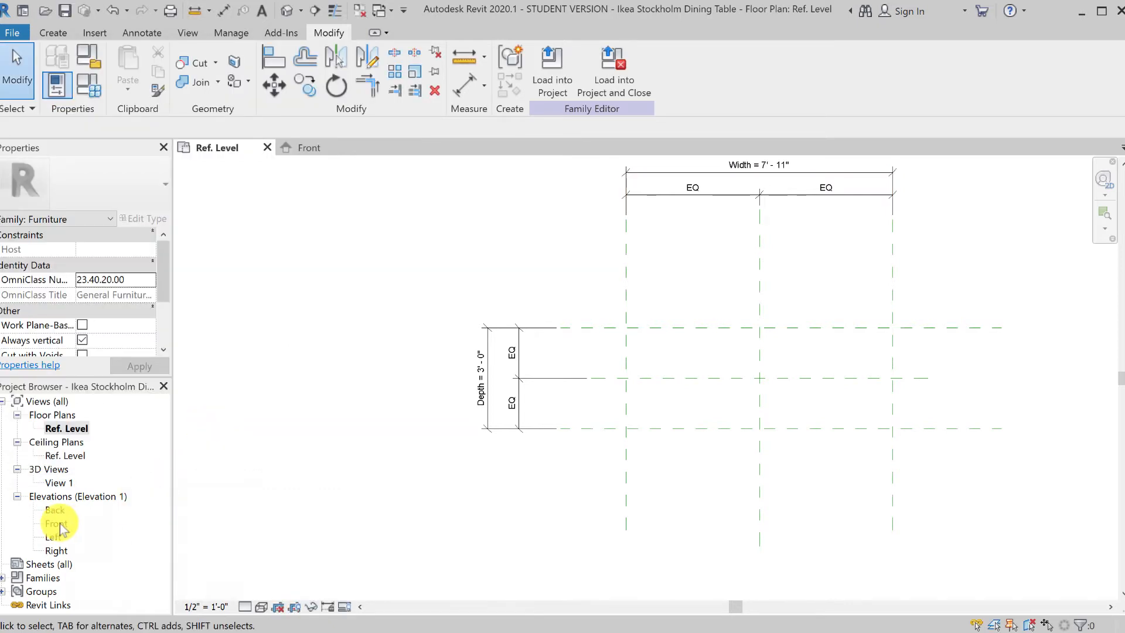
In the Front elevation, add an aligned dimension between the reference level and the Top of Table plane
double_click(60, 525)
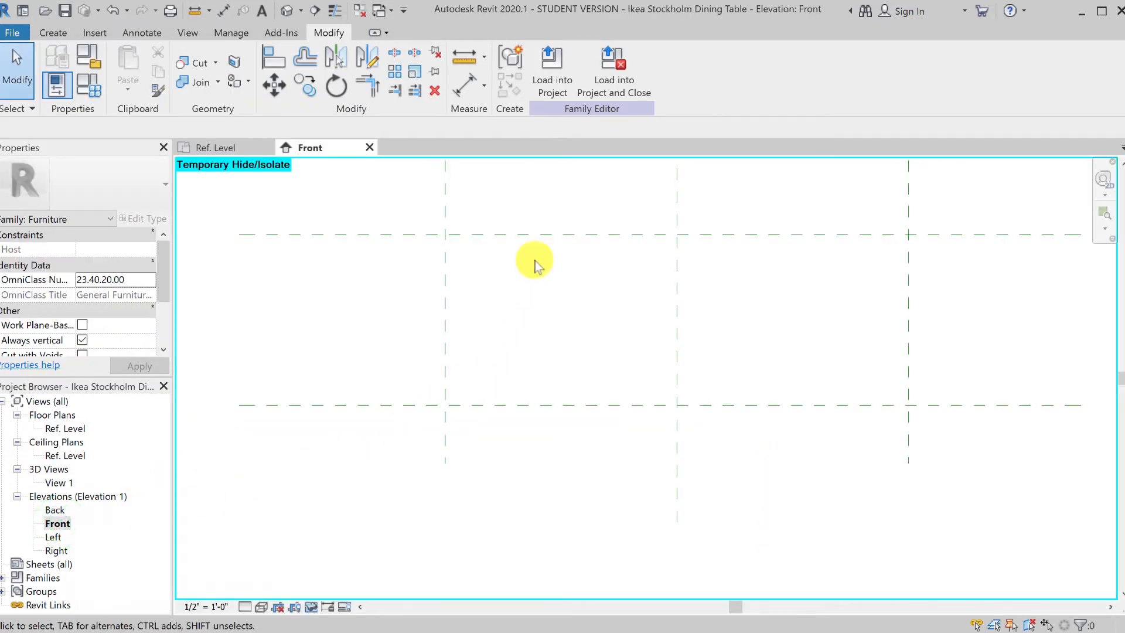
scroll(547, 304, down, 1)
middle_drag(561, 314, 549, 374)
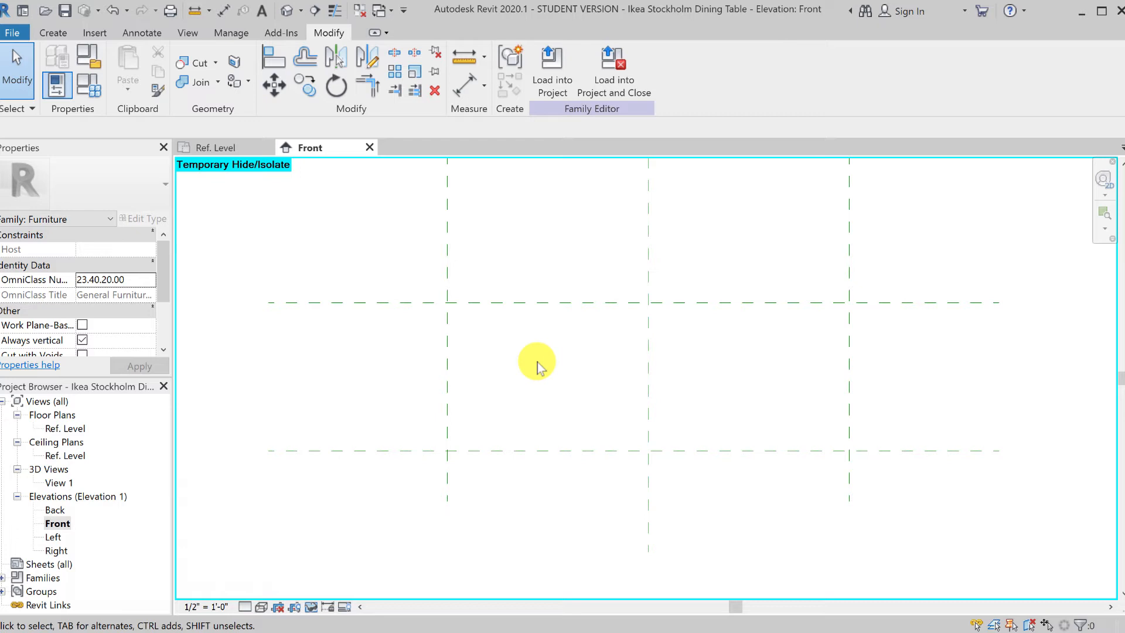
click(550, 302)
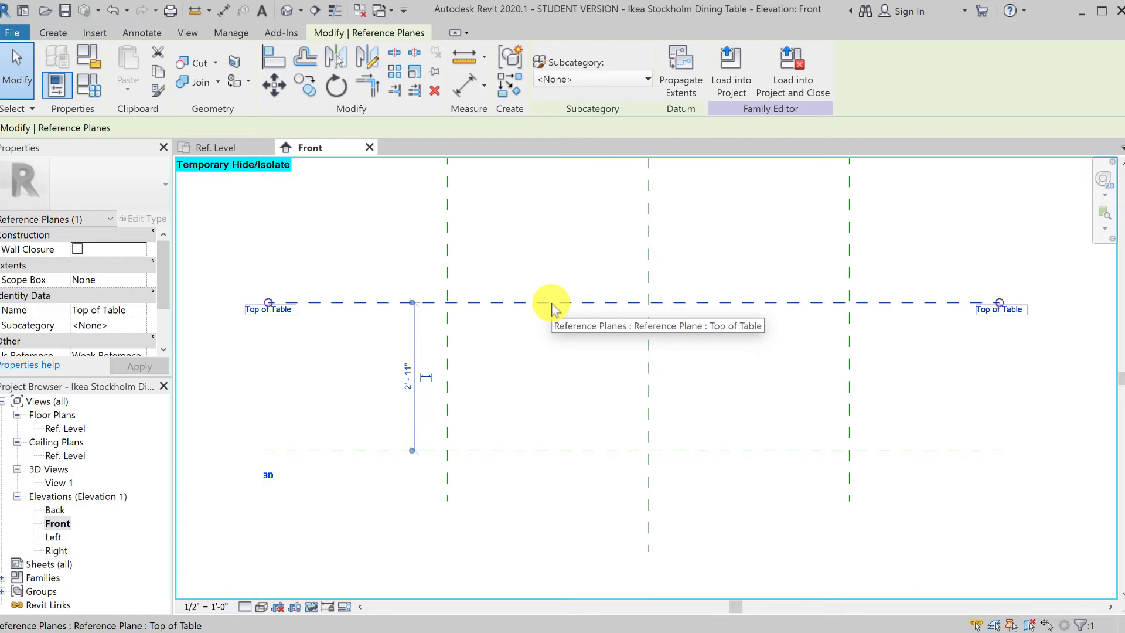
click(219, 12)
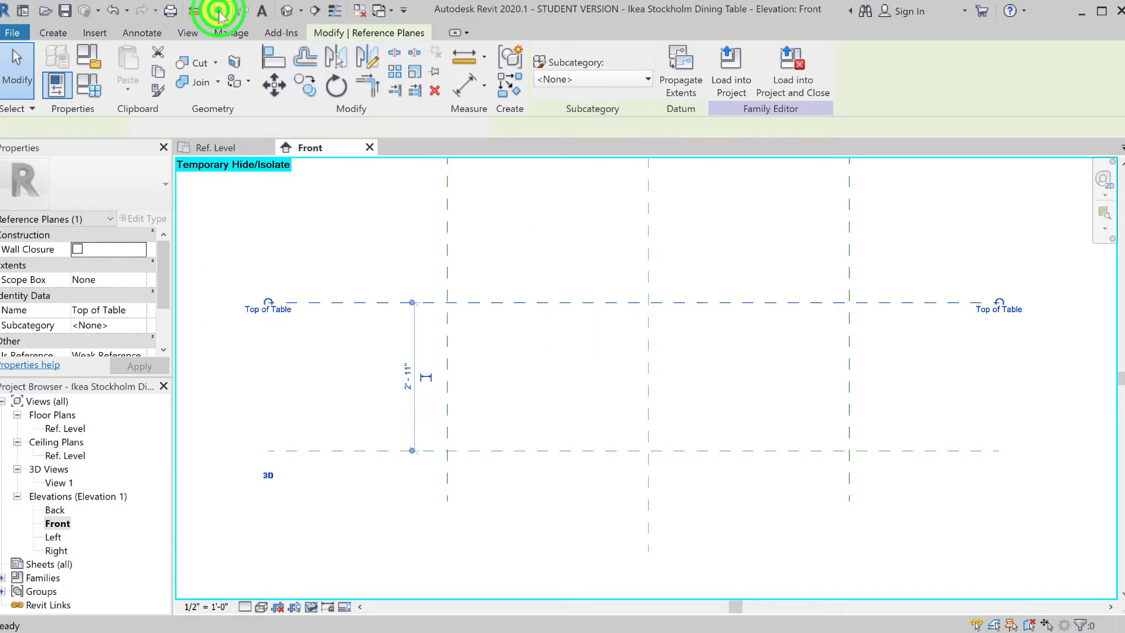
click(324, 448)
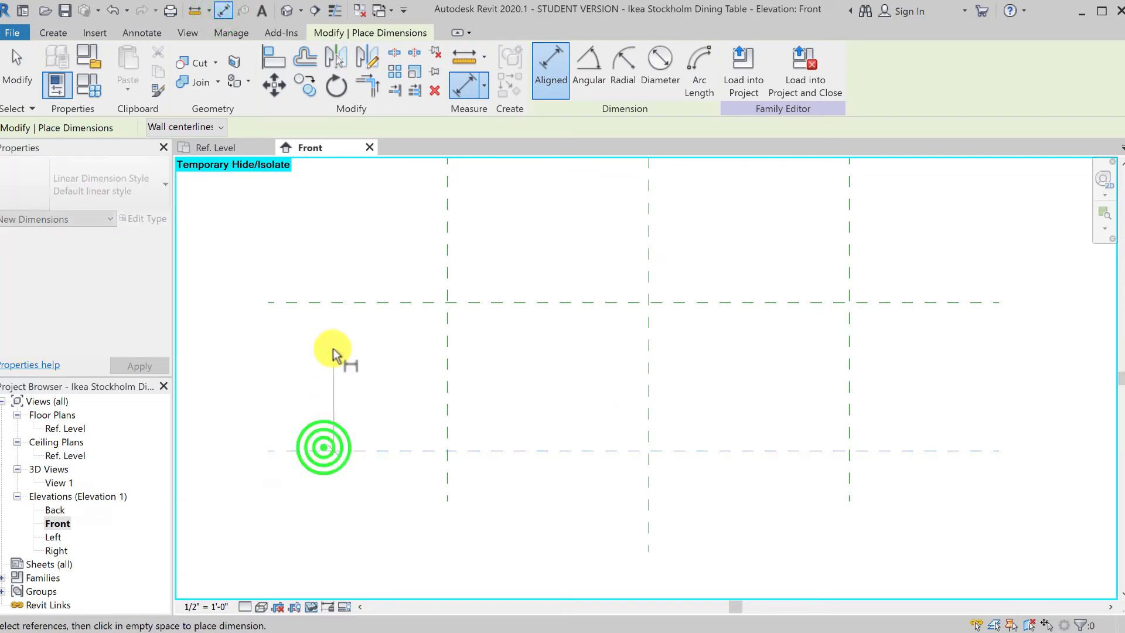
click(328, 305)
click(258, 349)
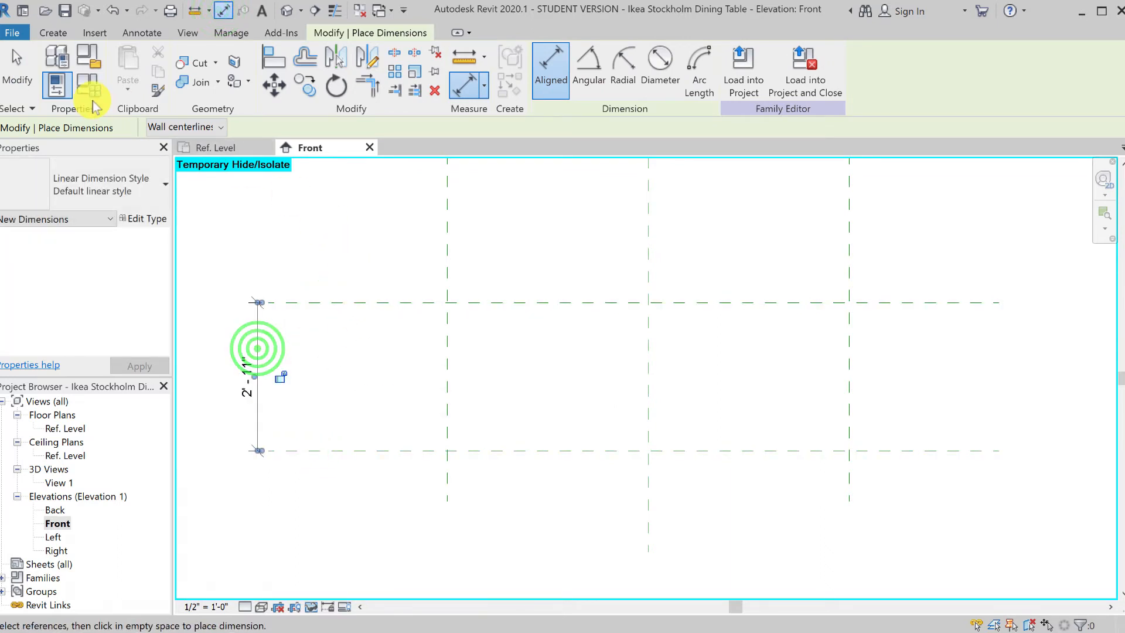
click(17, 76)
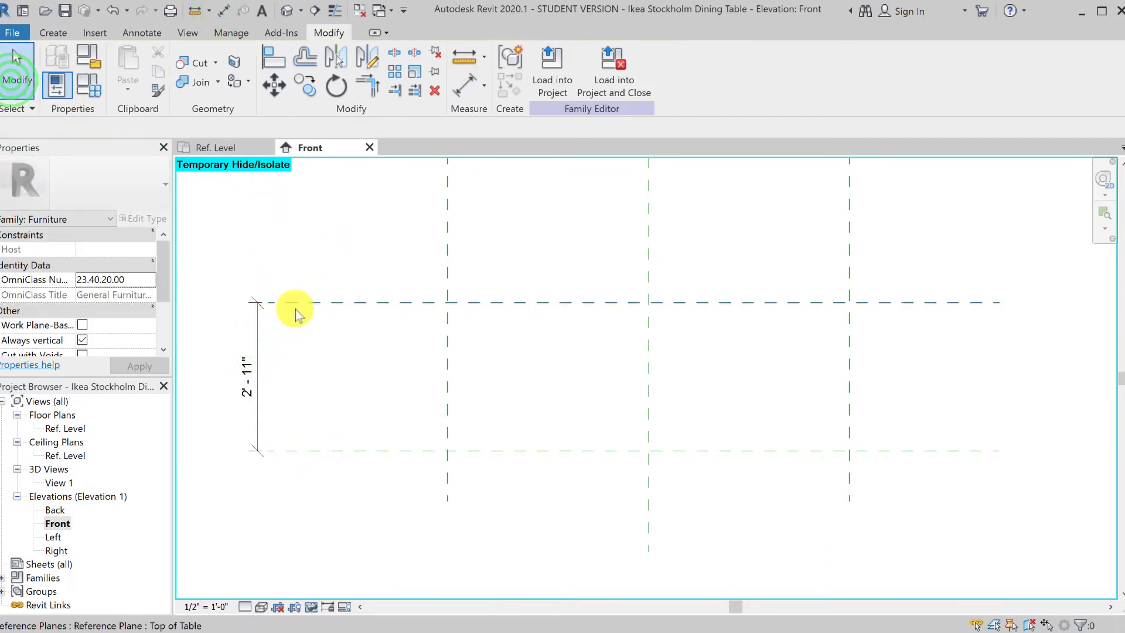
Set the Top of Table plane's height above the reference level to 2' 4.5"
click(300, 305)
click(251, 379)
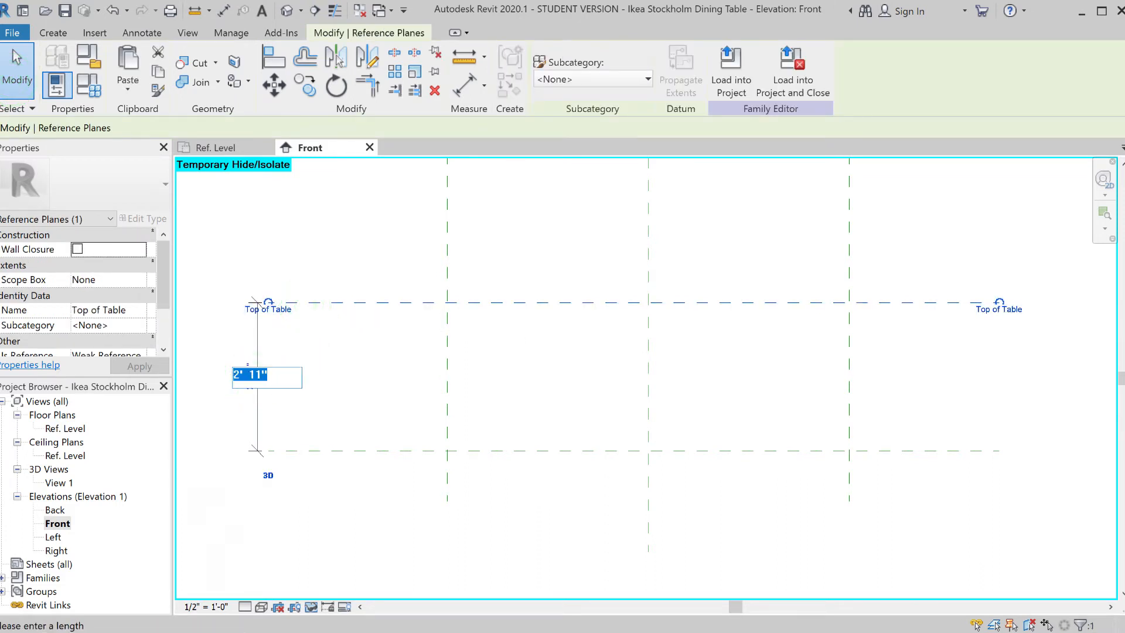
text(2 4.4)
key(BackSpace)
text(5)
key(Return)
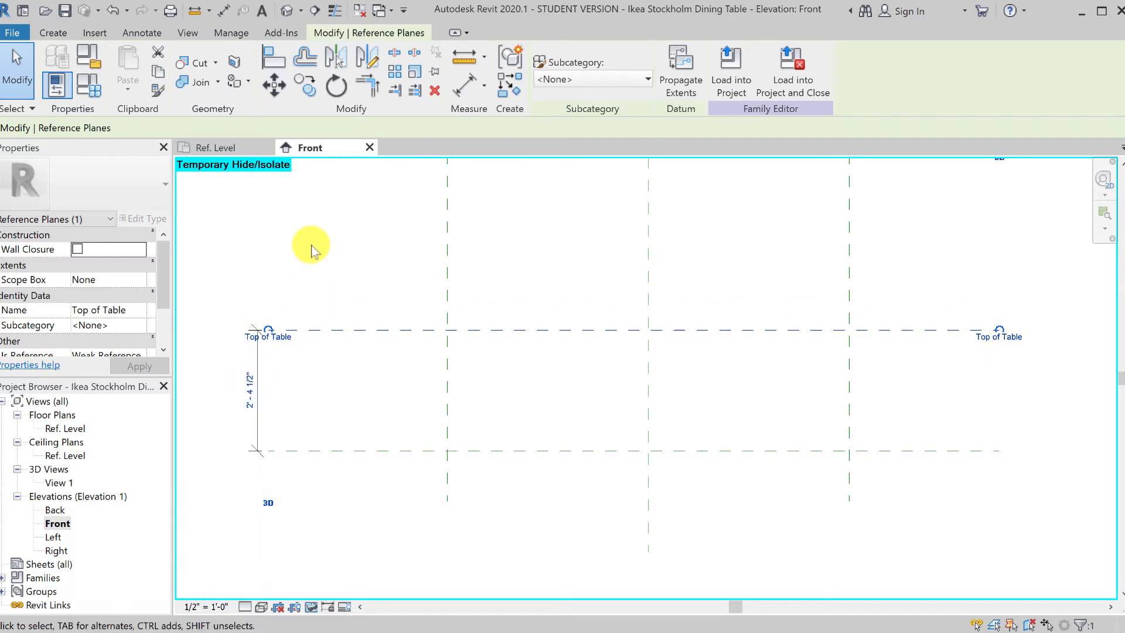
click(311, 249)
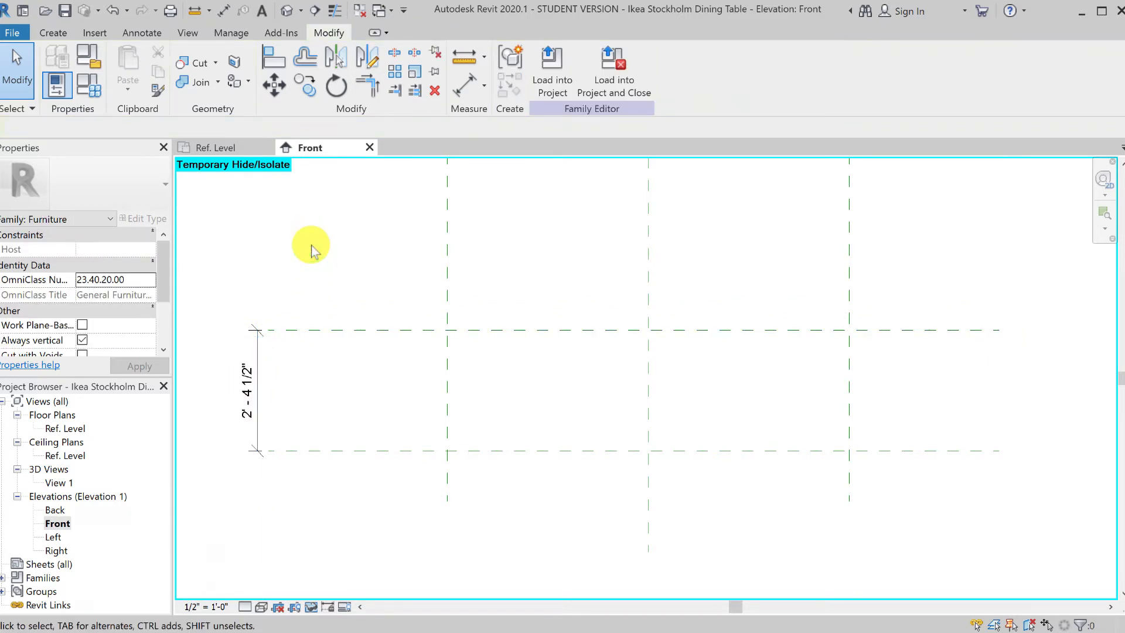
click(343, 328)
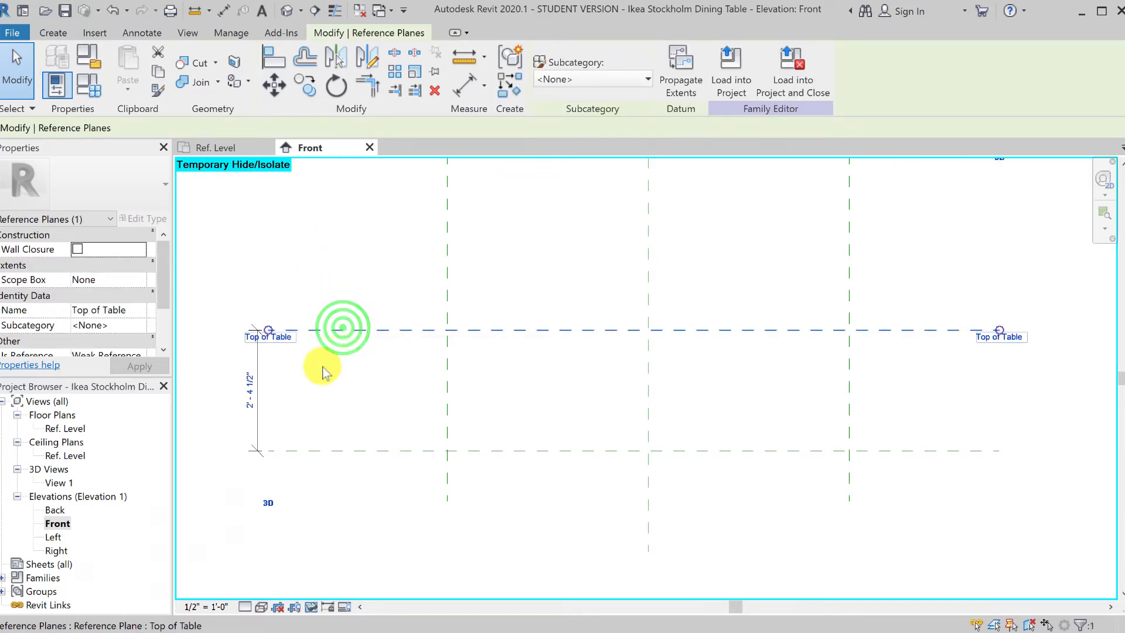
click(255, 389)
click(397, 387)
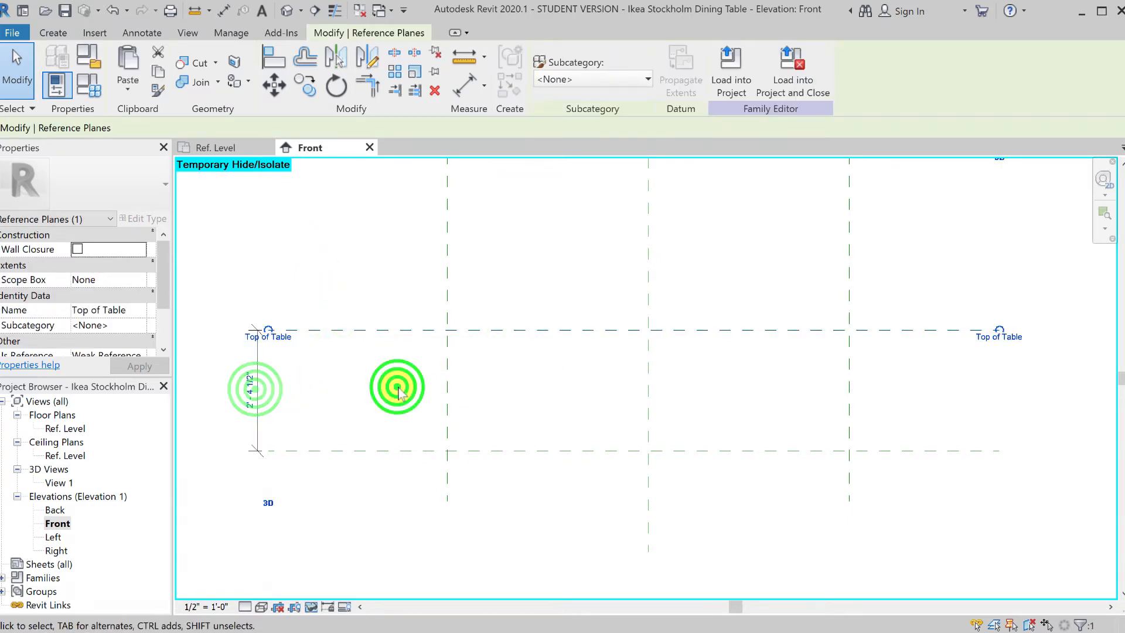
click(256, 355)
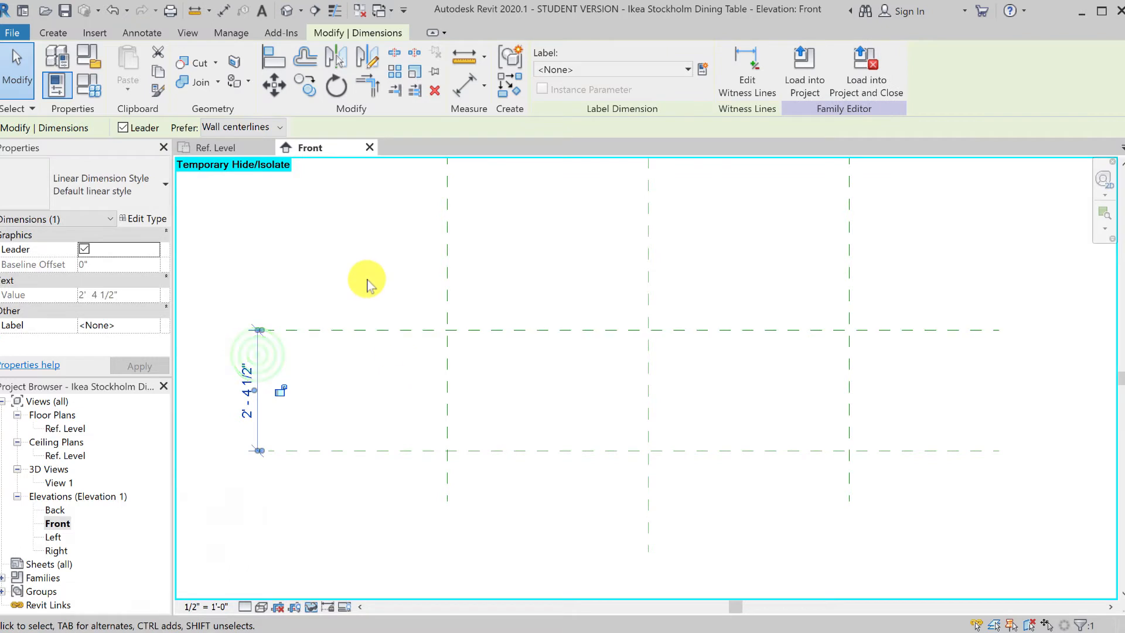
In the Ref. Level floor plan, start an extrusion and sketch a rectangle about 9' 10" by 4' 6" around the outer reference planes
double_click(65, 430)
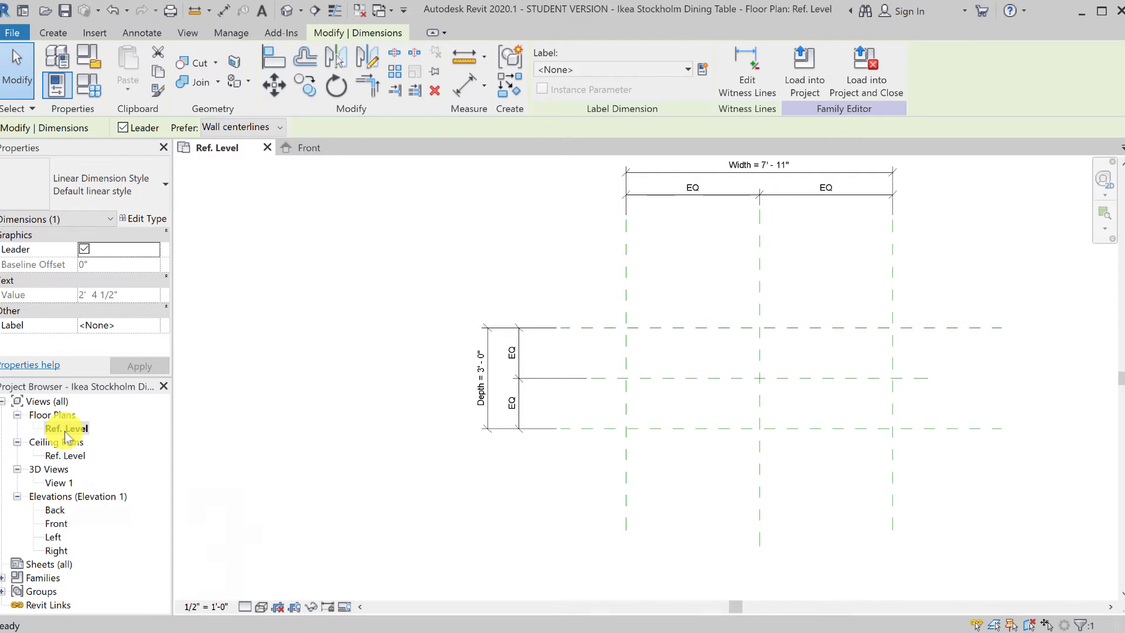
click(49, 34)
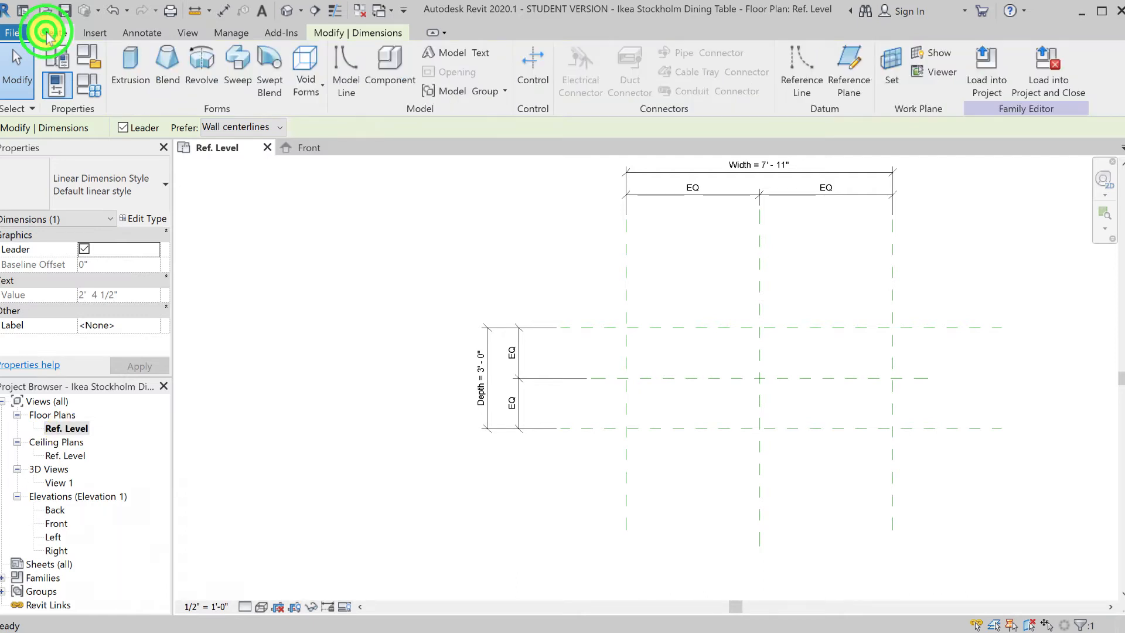
click(139, 74)
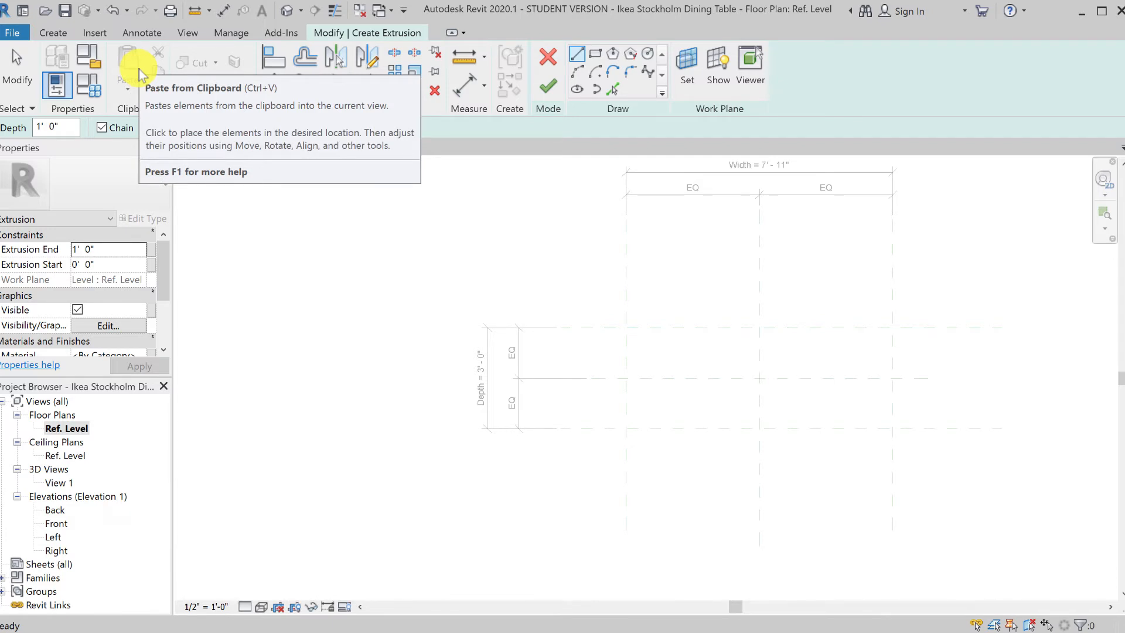
click(595, 54)
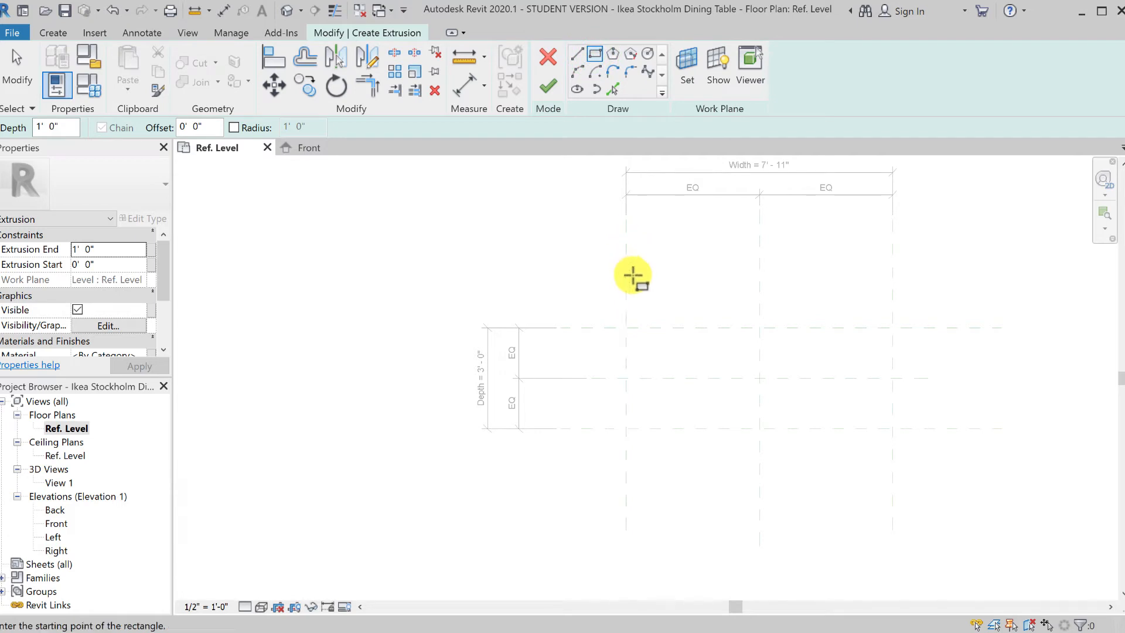
click(591, 303)
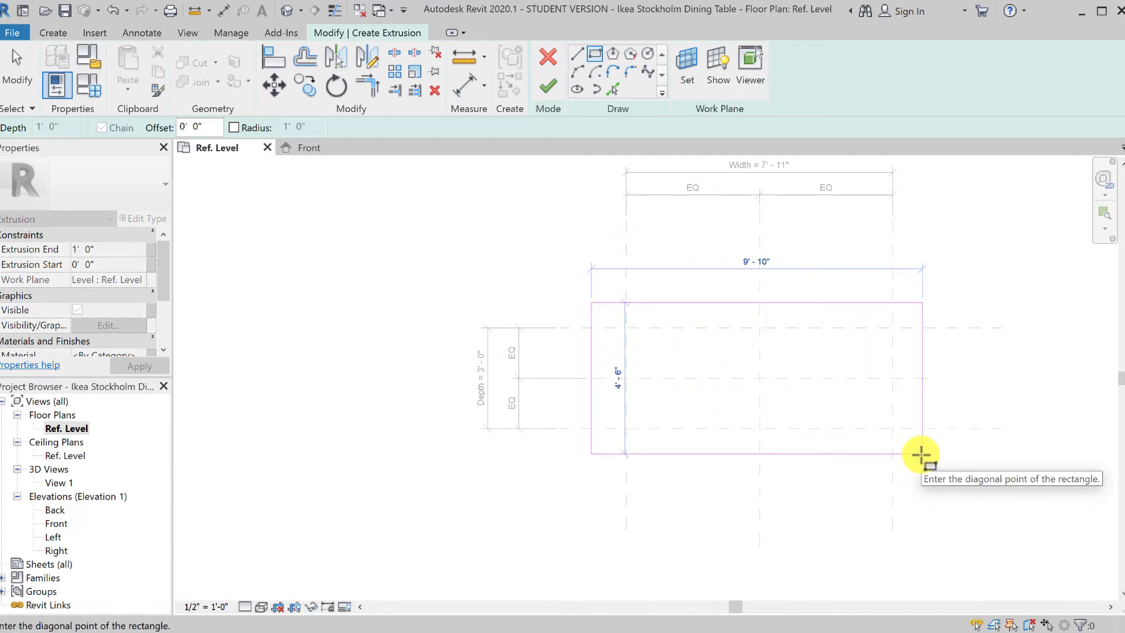
click(921, 454)
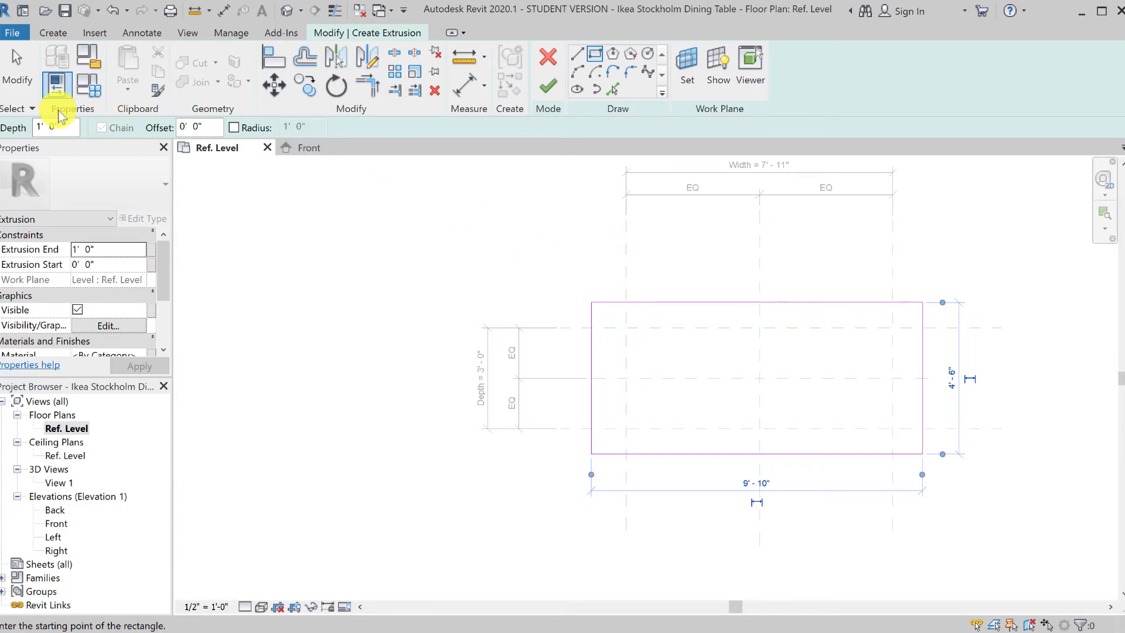
click(12, 87)
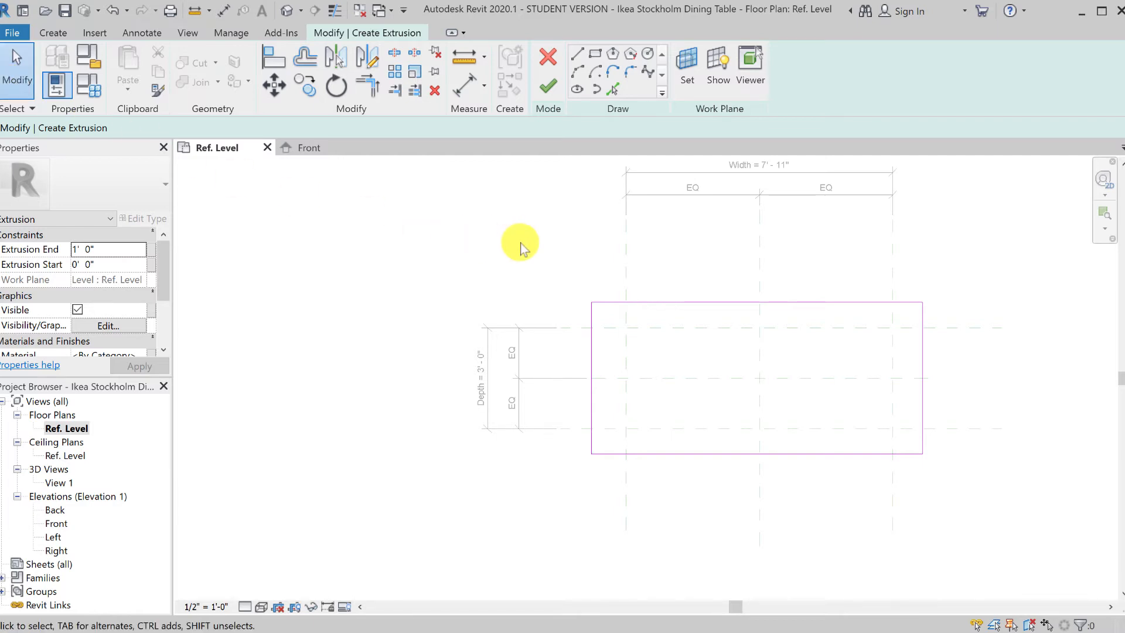
Align the rectangle's two short sides to the reference planes that define the Width, and lock both alignments
key(a)
key(l)
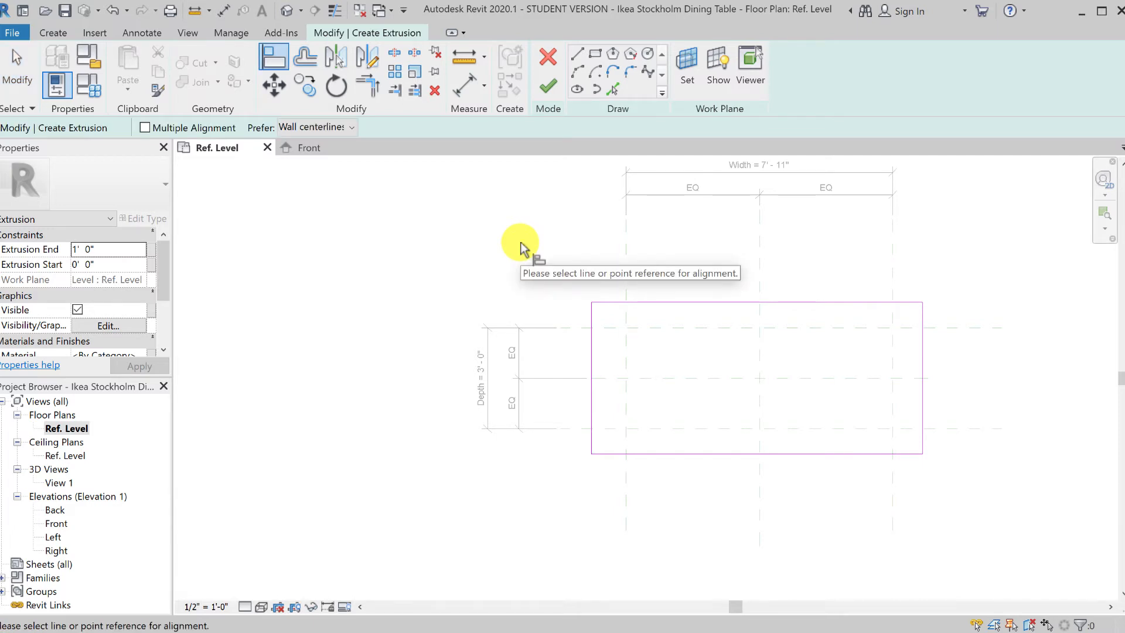
click(627, 276)
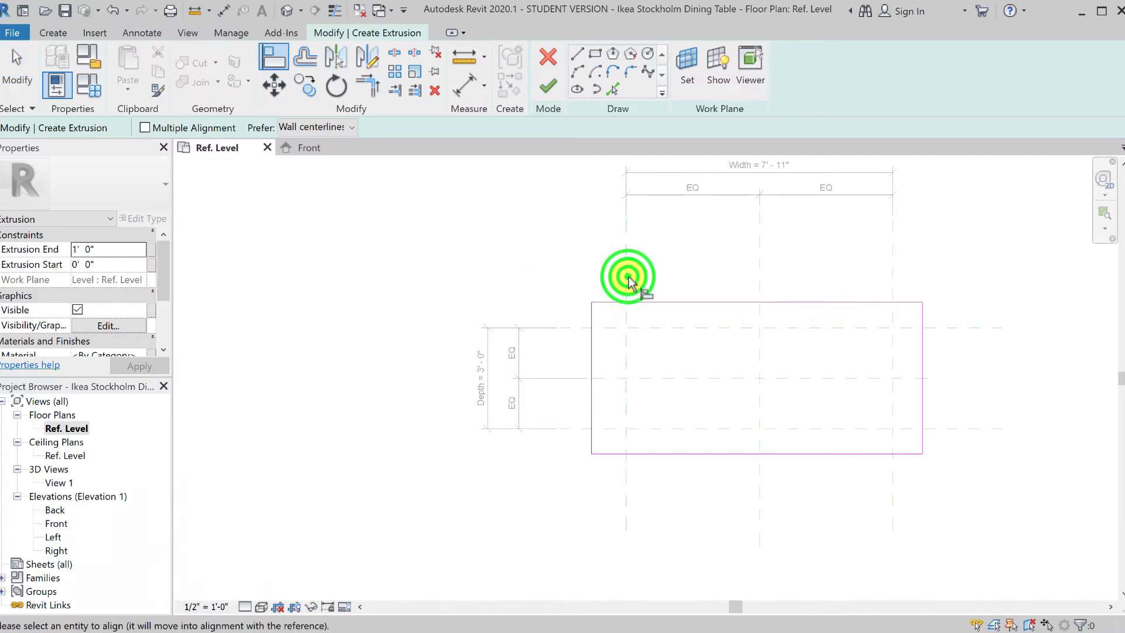
click(591, 345)
click(636, 389)
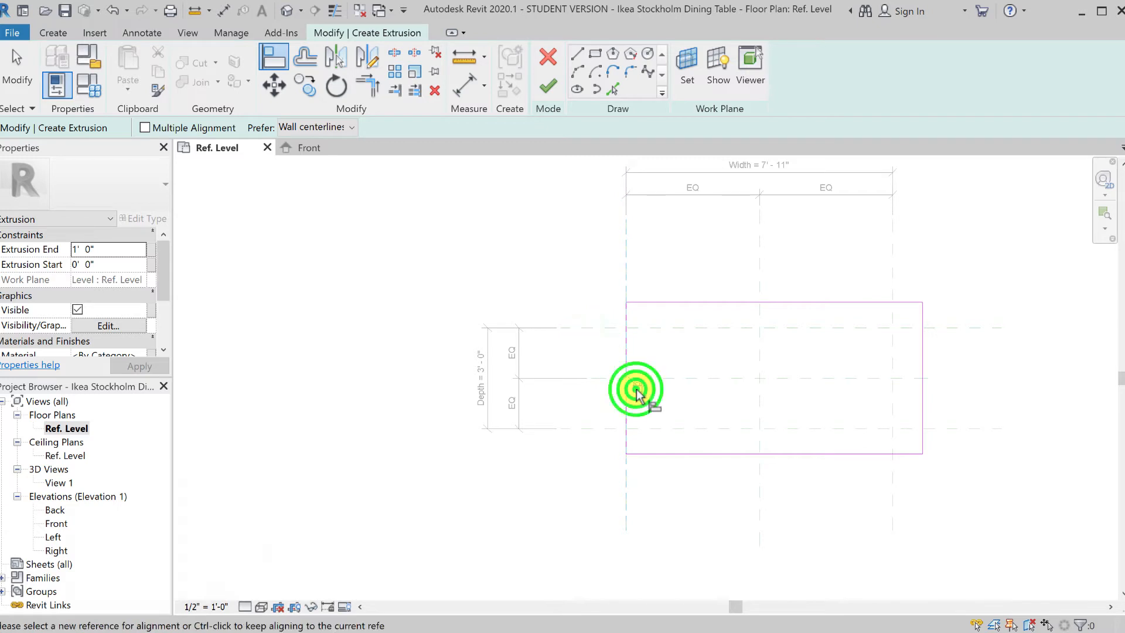
click(892, 275)
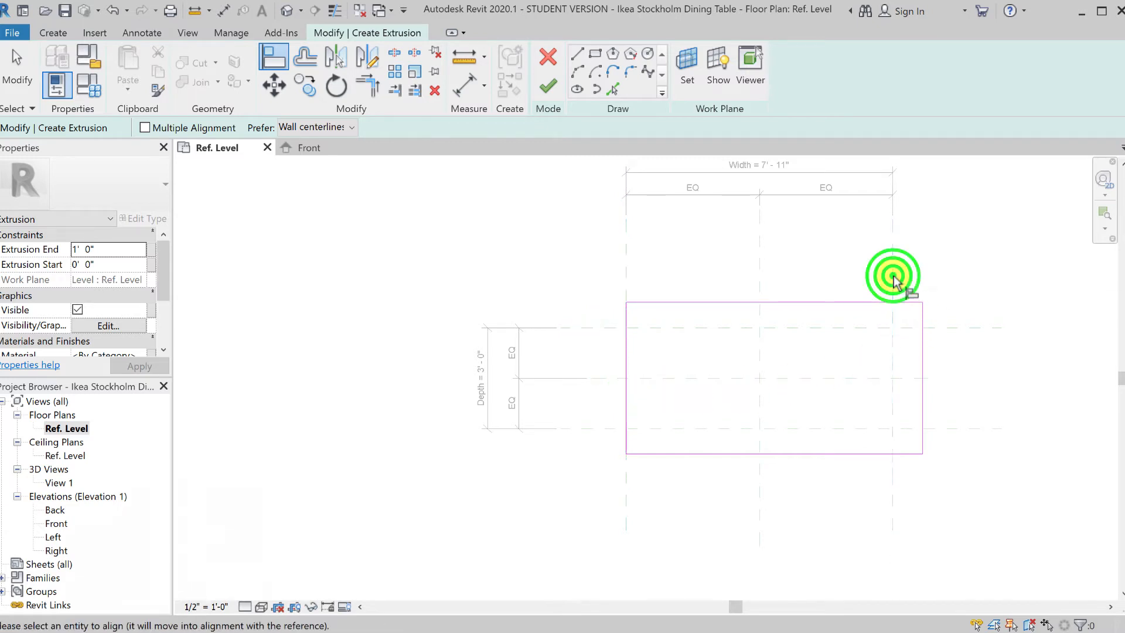
click(918, 359)
click(879, 363)
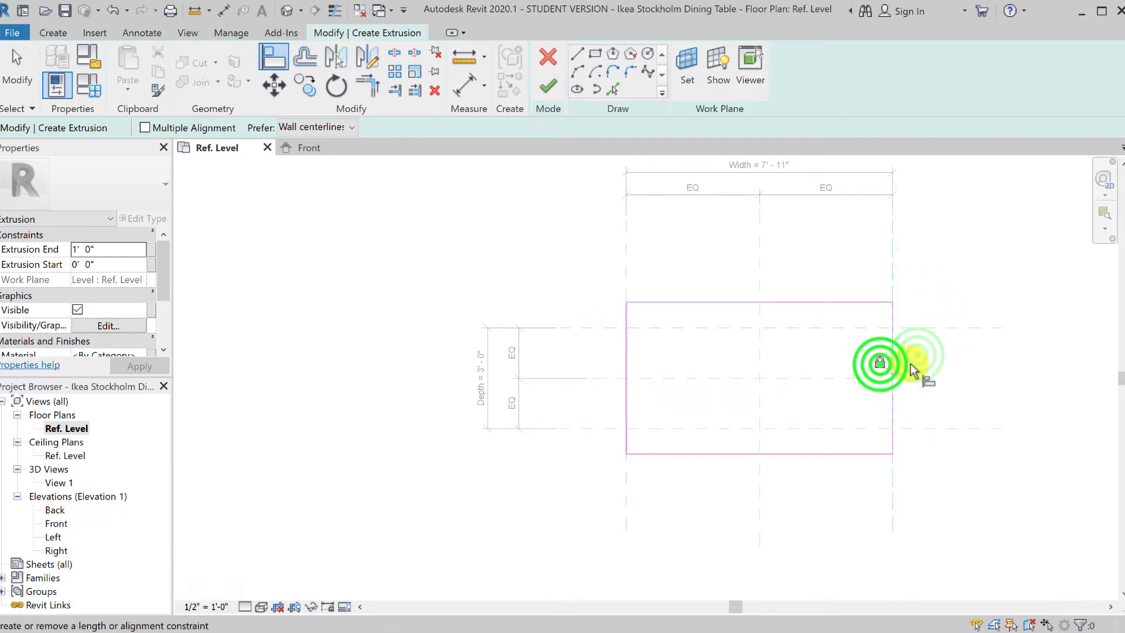
Align the rectangle's two long sides to the reference planes that define the Depth, and lock both alignments
click(940, 328)
click(839, 303)
click(767, 339)
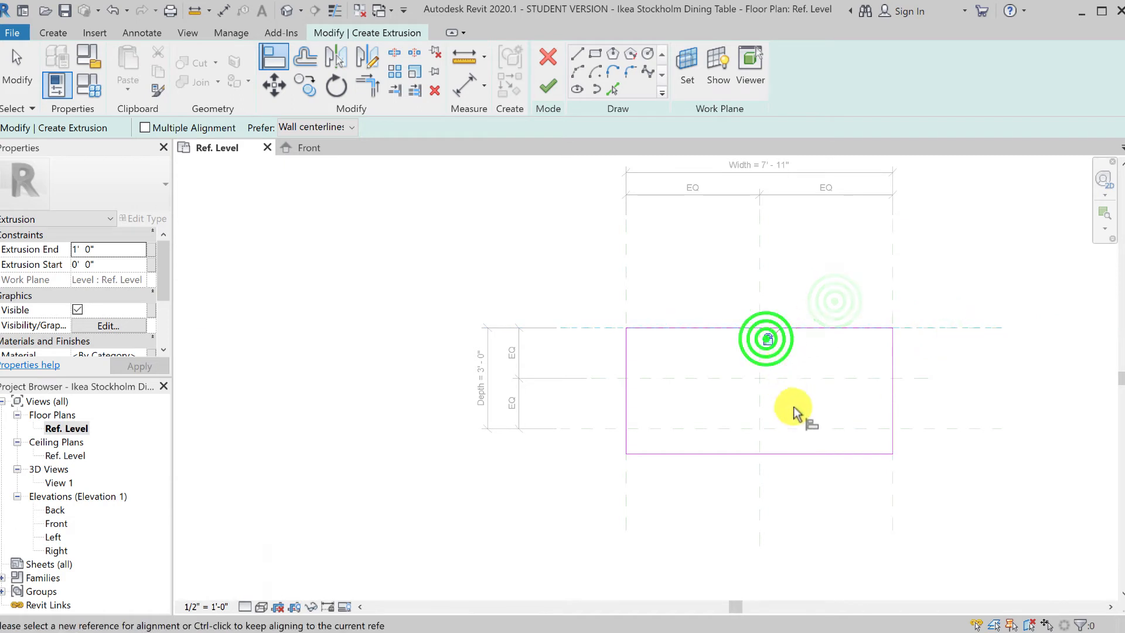
click(798, 428)
click(817, 453)
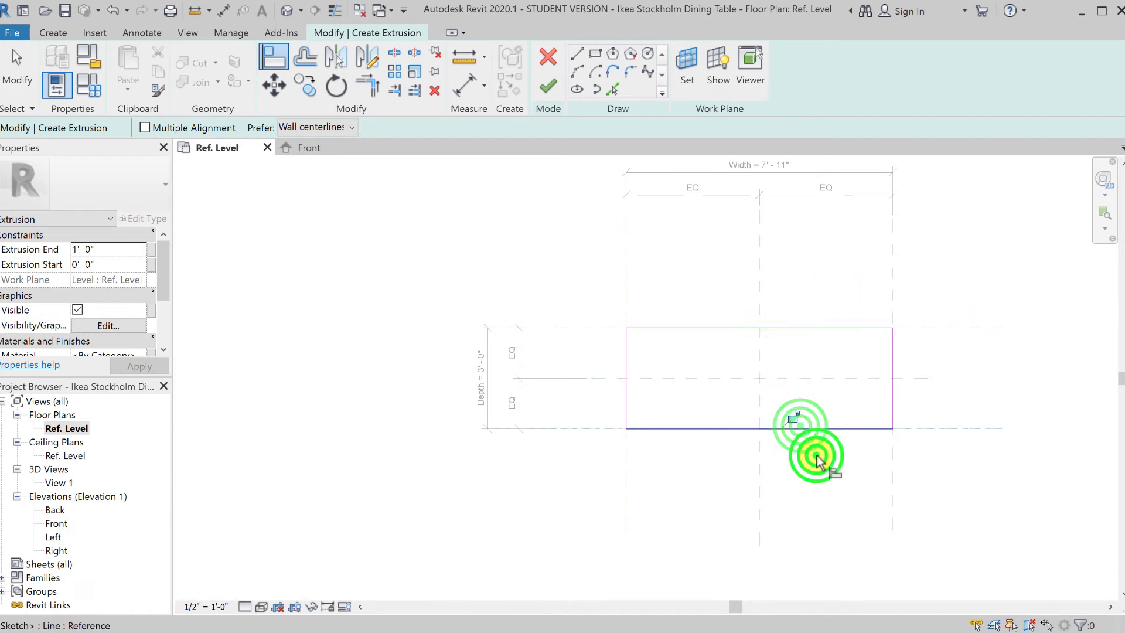
click(795, 417)
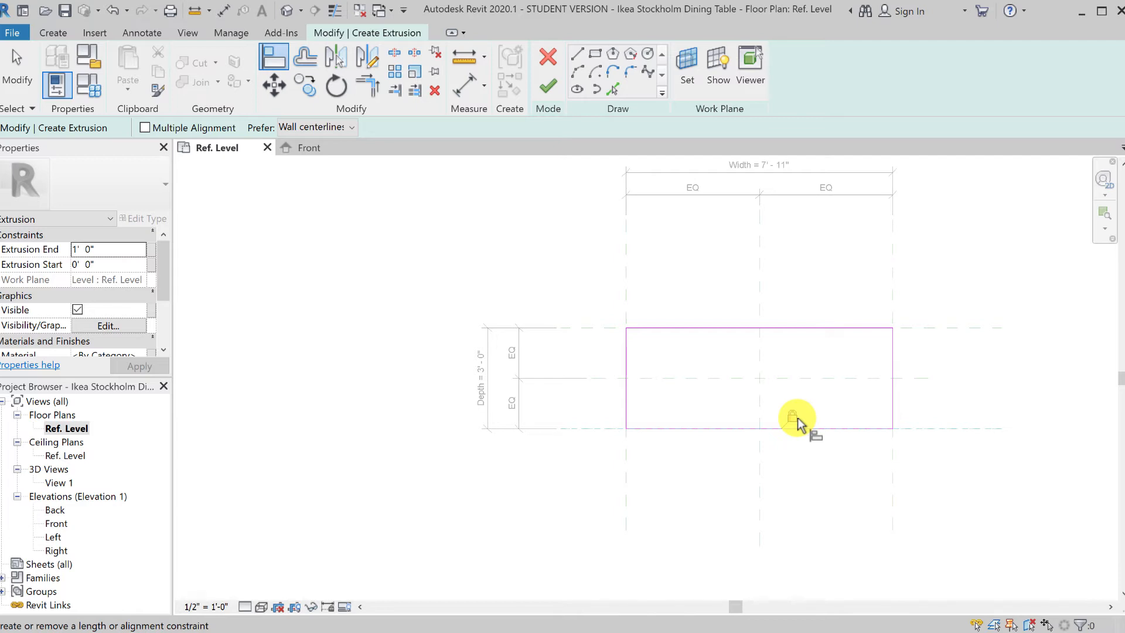
click(796, 418)
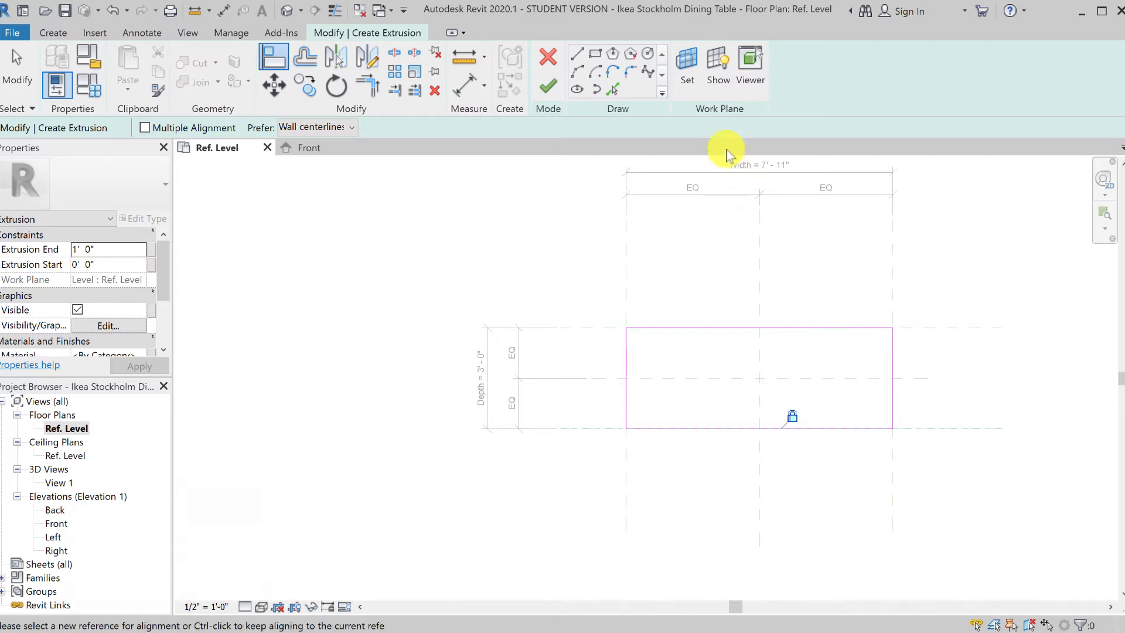
Set the extrusion sketch's work plane to Reference Plane : Top of Table
click(687, 76)
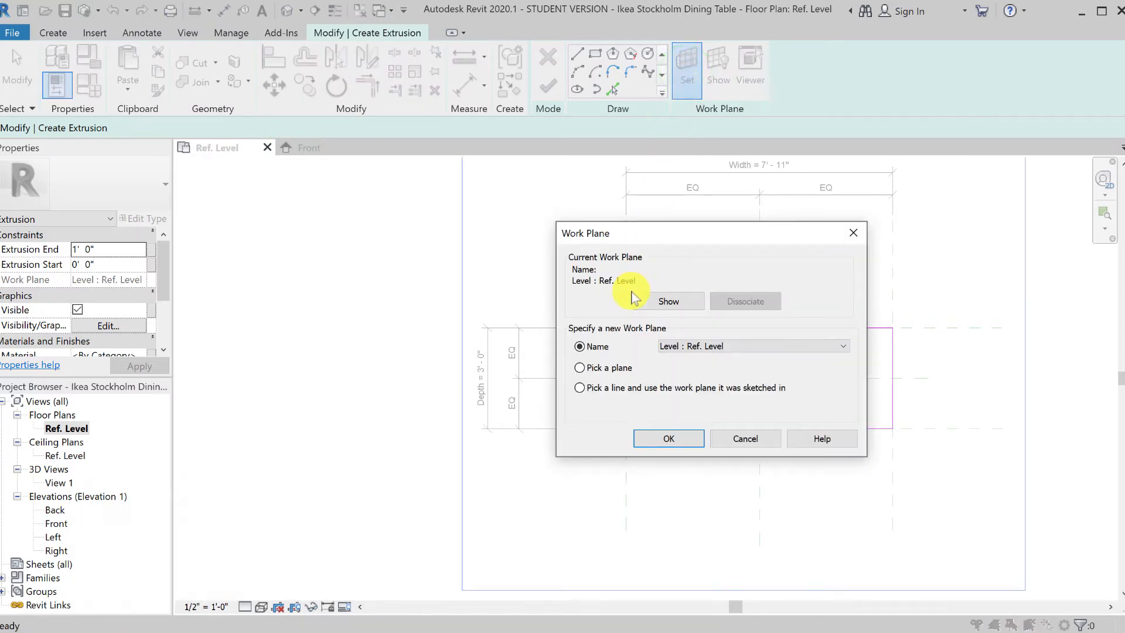
click(585, 352)
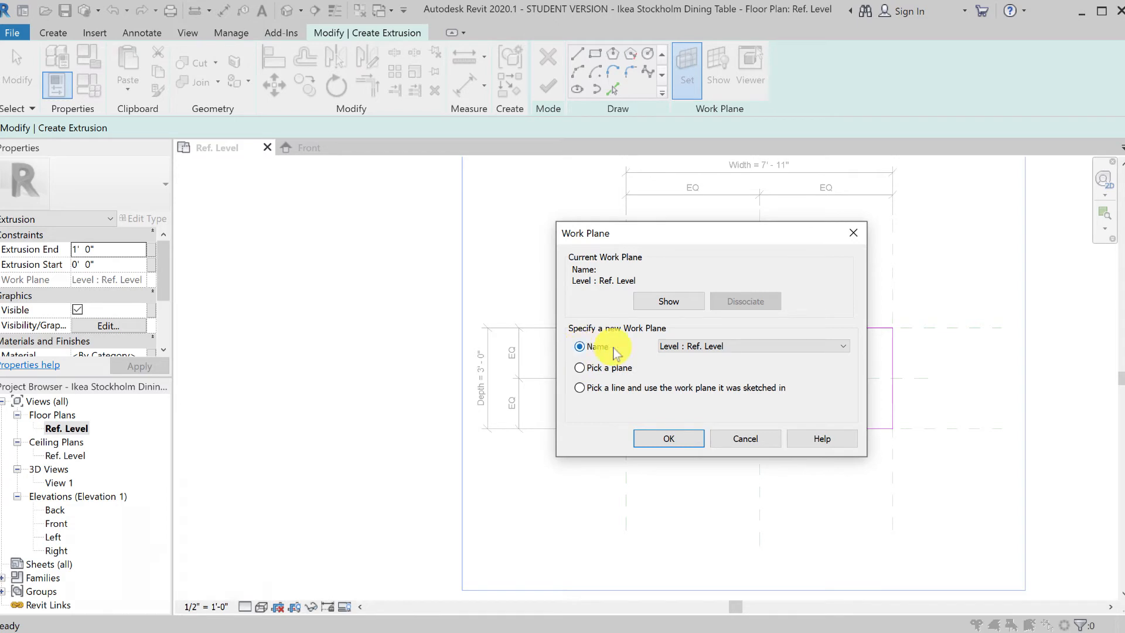
click(709, 347)
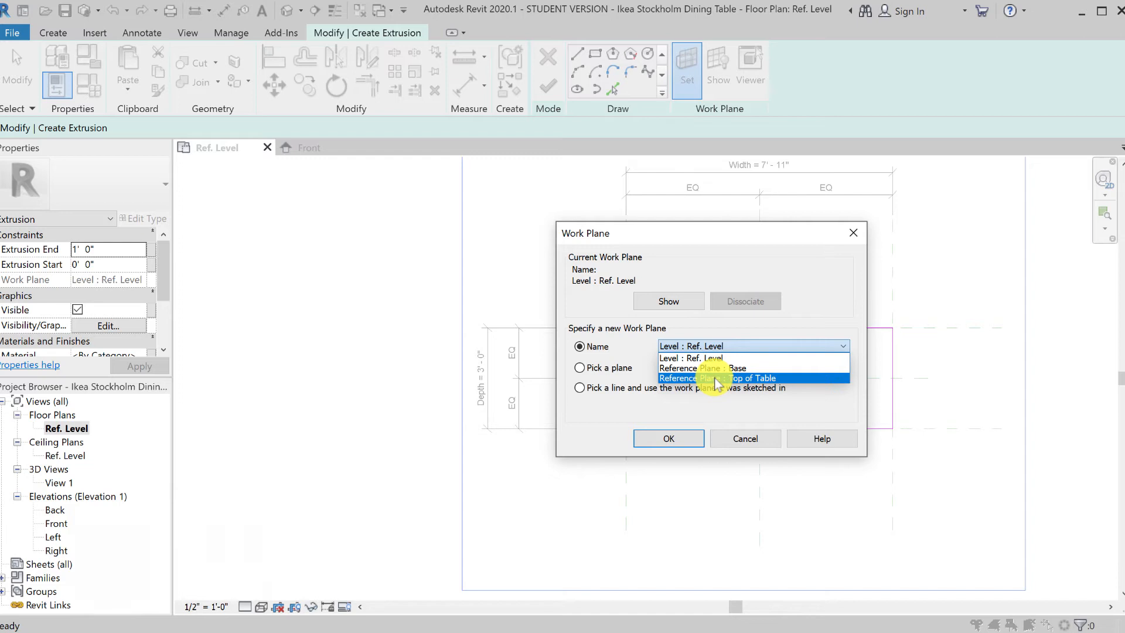
click(716, 378)
click(679, 439)
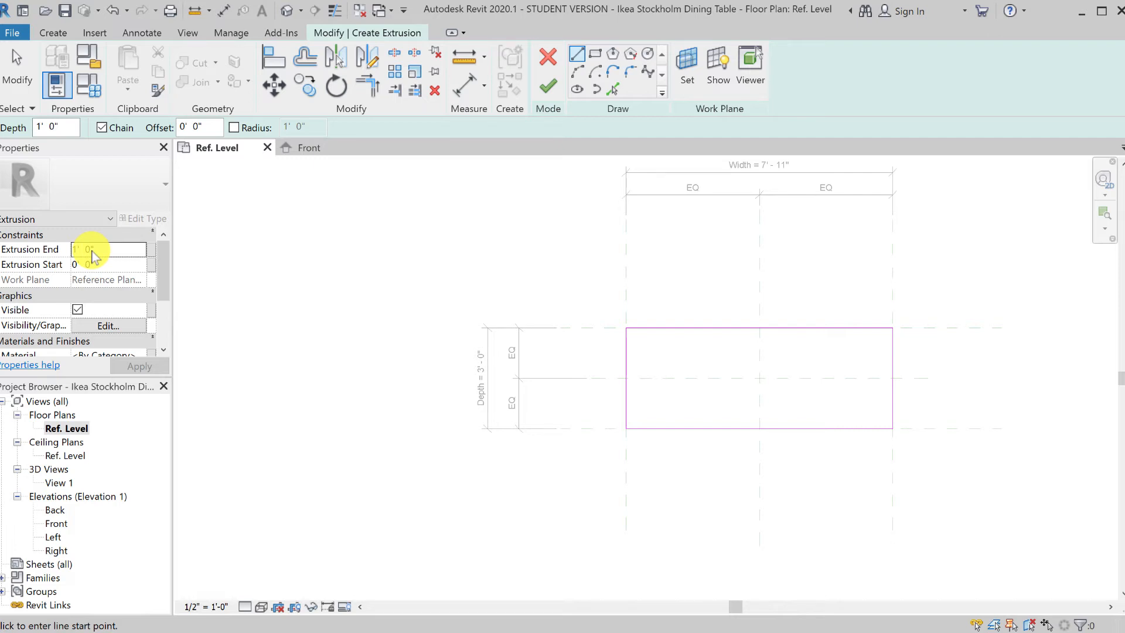
Set the tabletop's Extrusion End to 1" and finish the extrusion sketch
click(99, 250)
drag(101, 249, 67, 250)
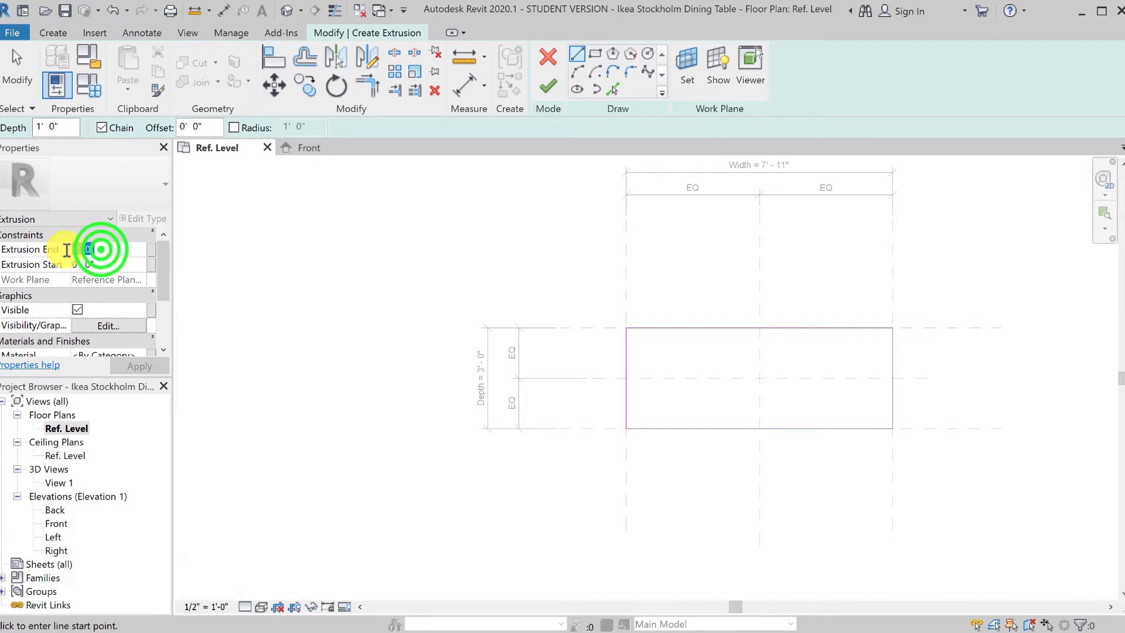
text(1)
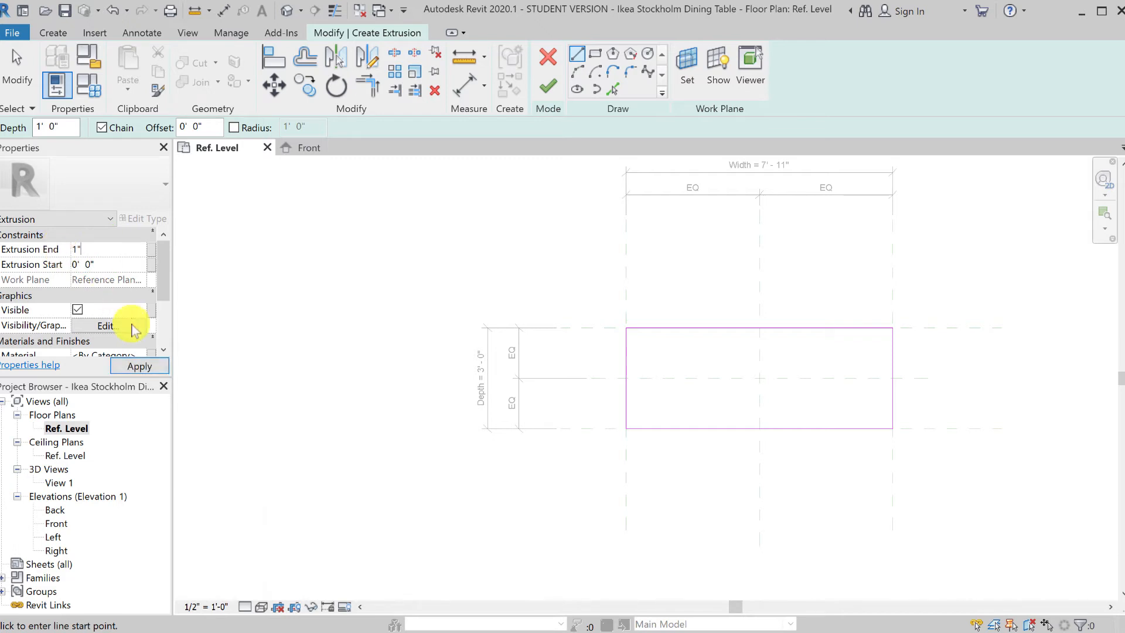
click(139, 366)
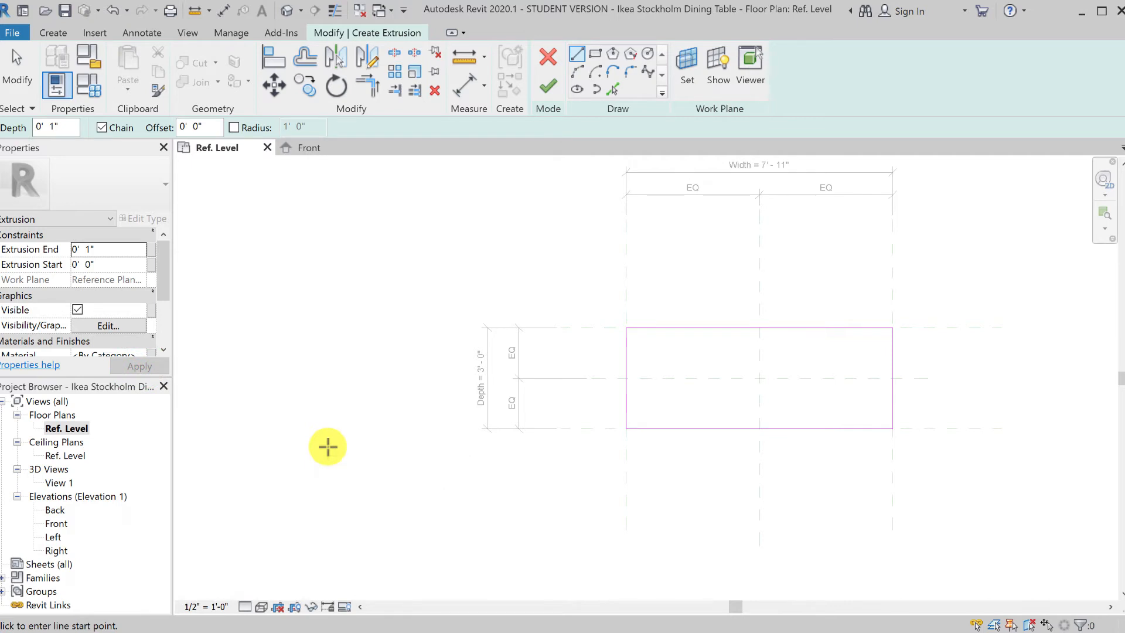
click(548, 88)
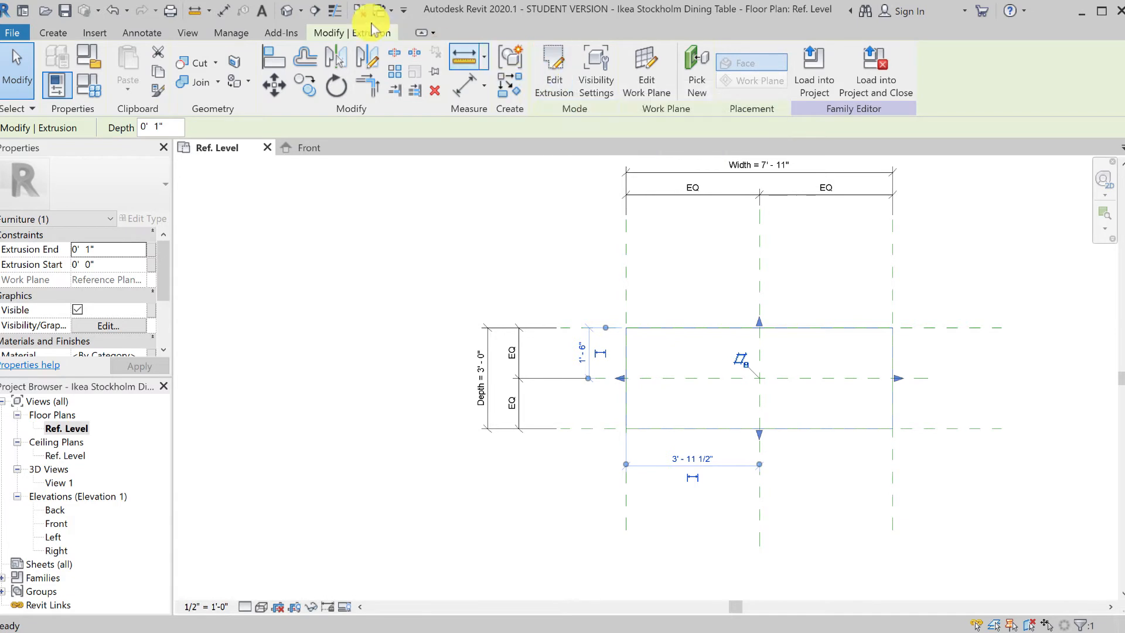
Open the default 3D view and tile it with the Front and Ref. Level views, fitting the model in each one
click(286, 13)
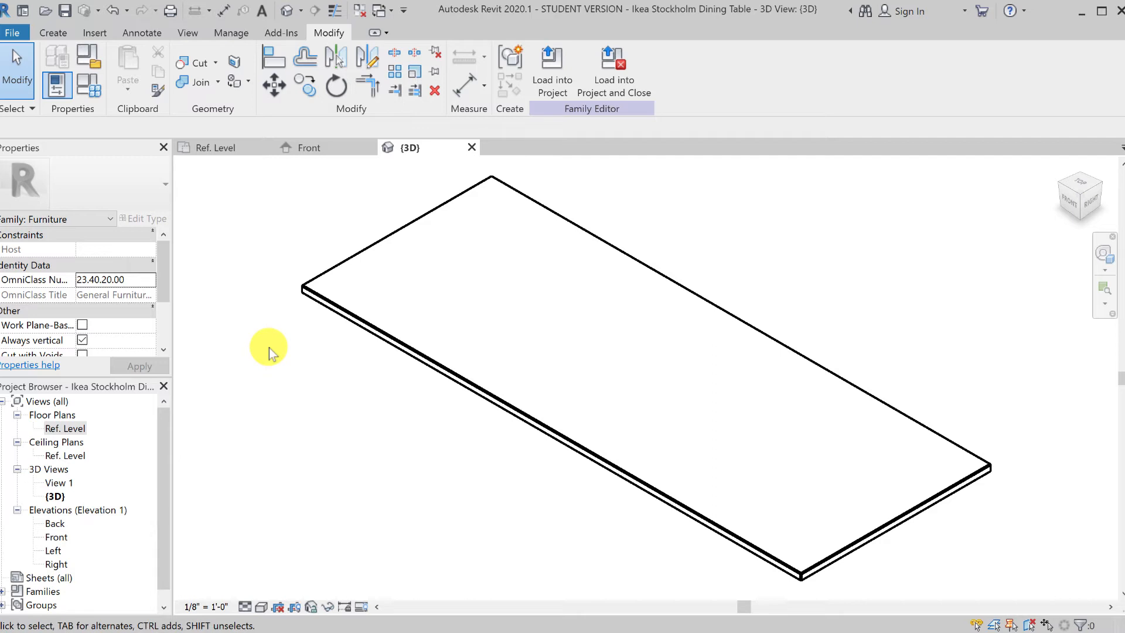
key(w)
key(t)
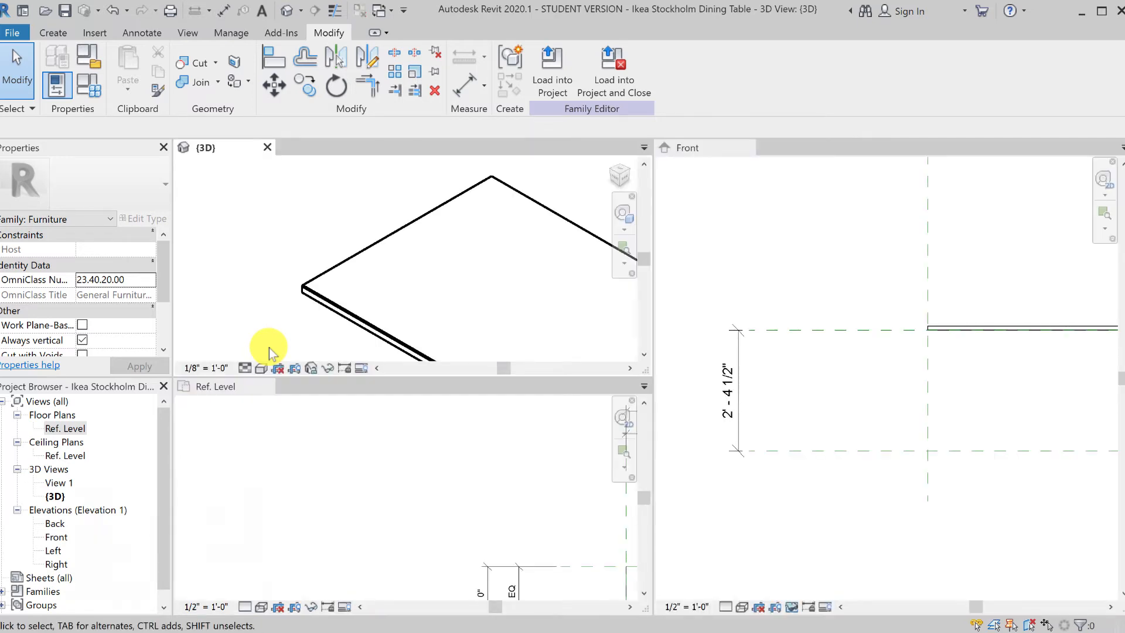
key(z)
key(a)
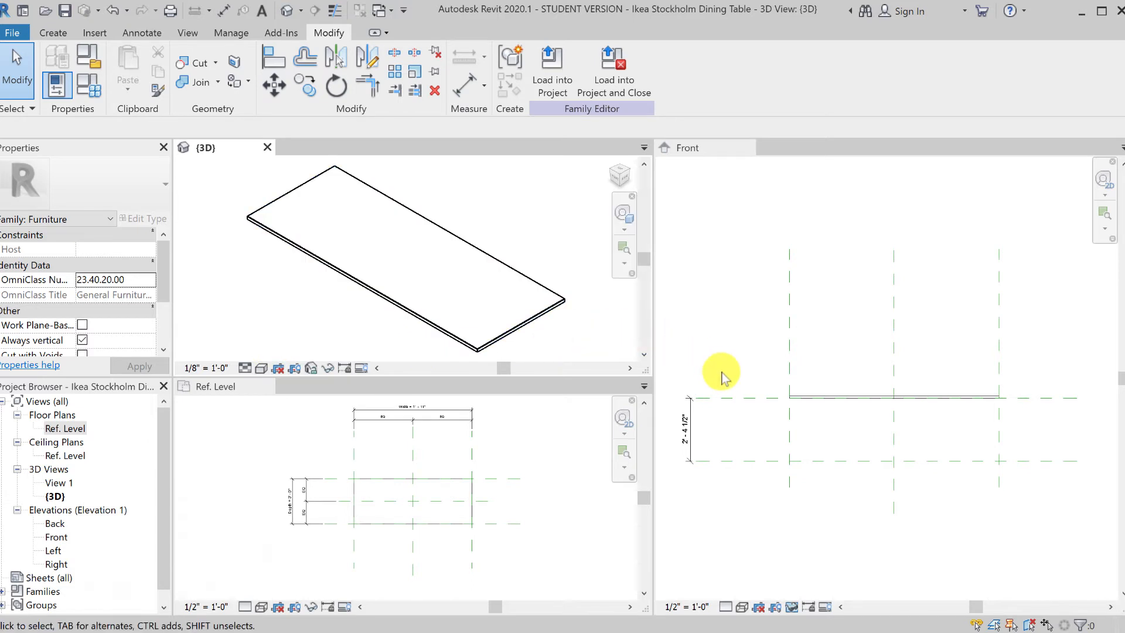
Select the tabletop extrusion in the Front elevation and set its Extrusion End to -1" so it extends below the Top of Table plane
scroll(819, 416, up, 2)
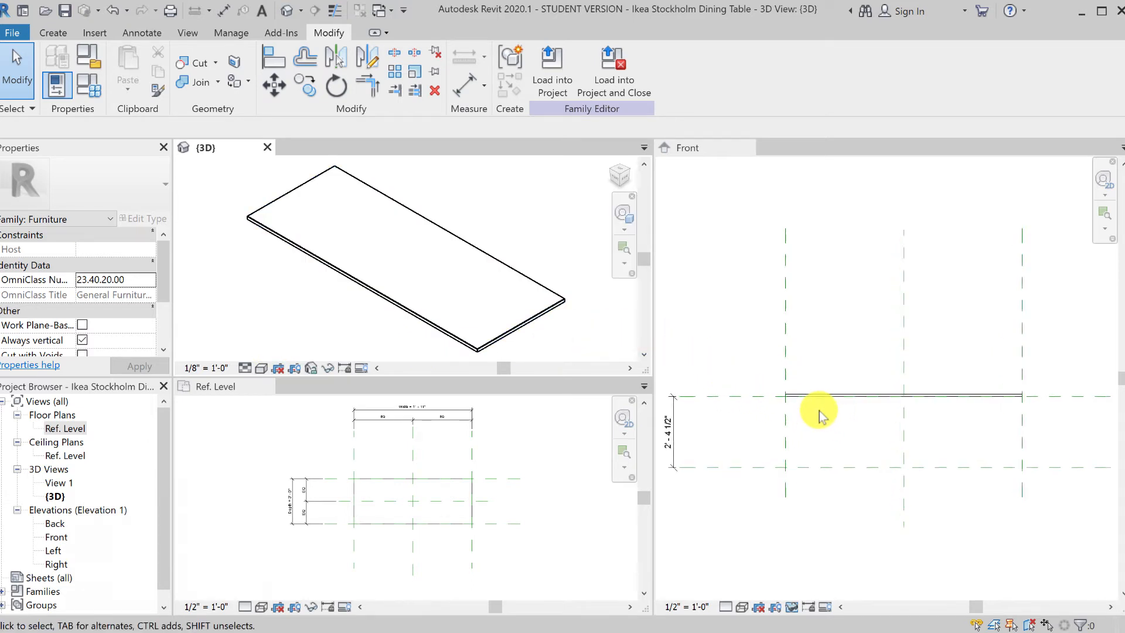
scroll(800, 406, up, 2)
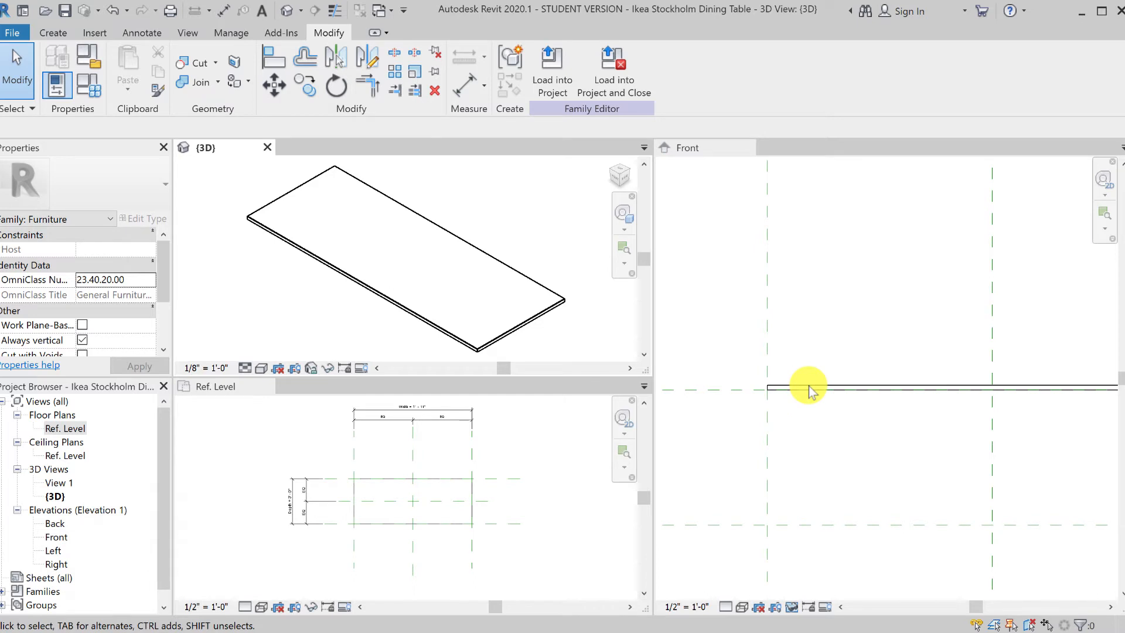
click(809, 391)
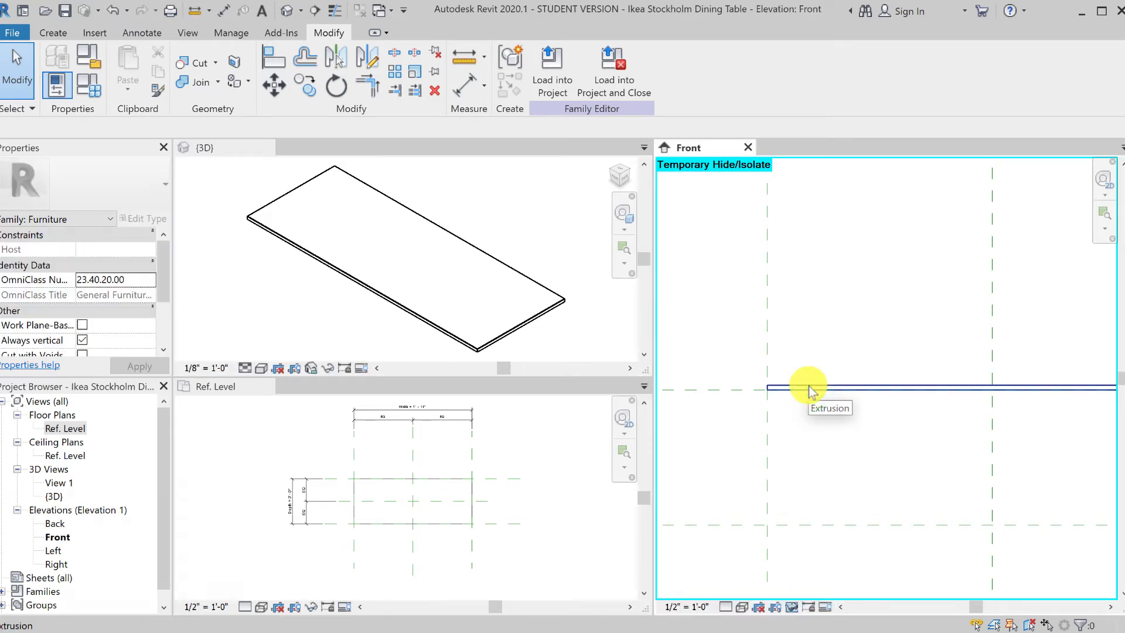
click(810, 391)
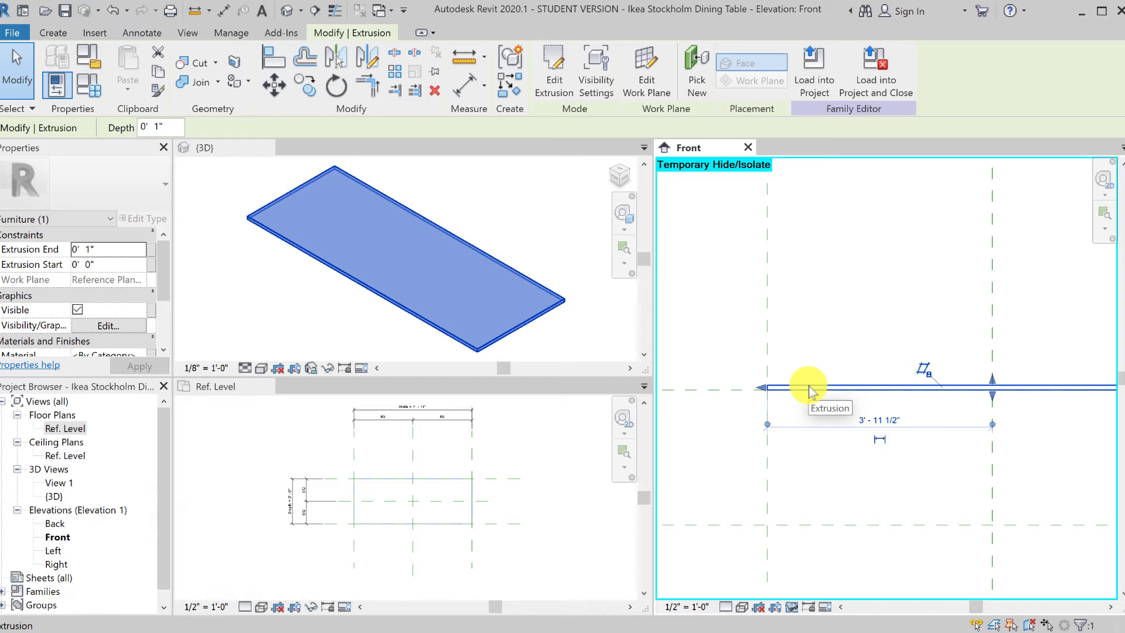
click(73, 252)
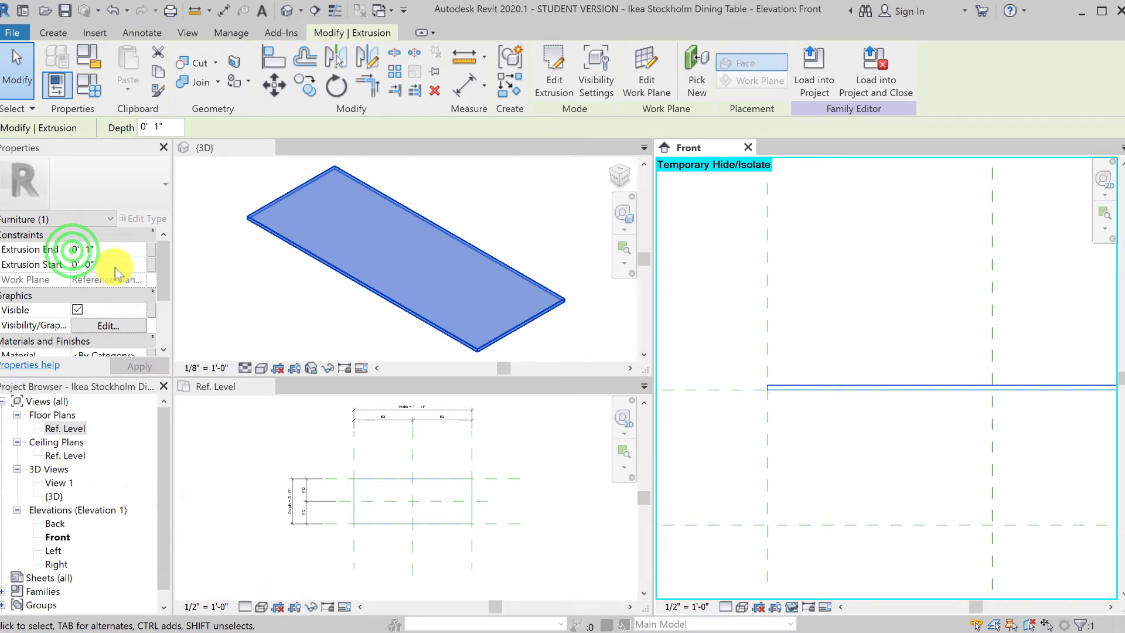
text(-)
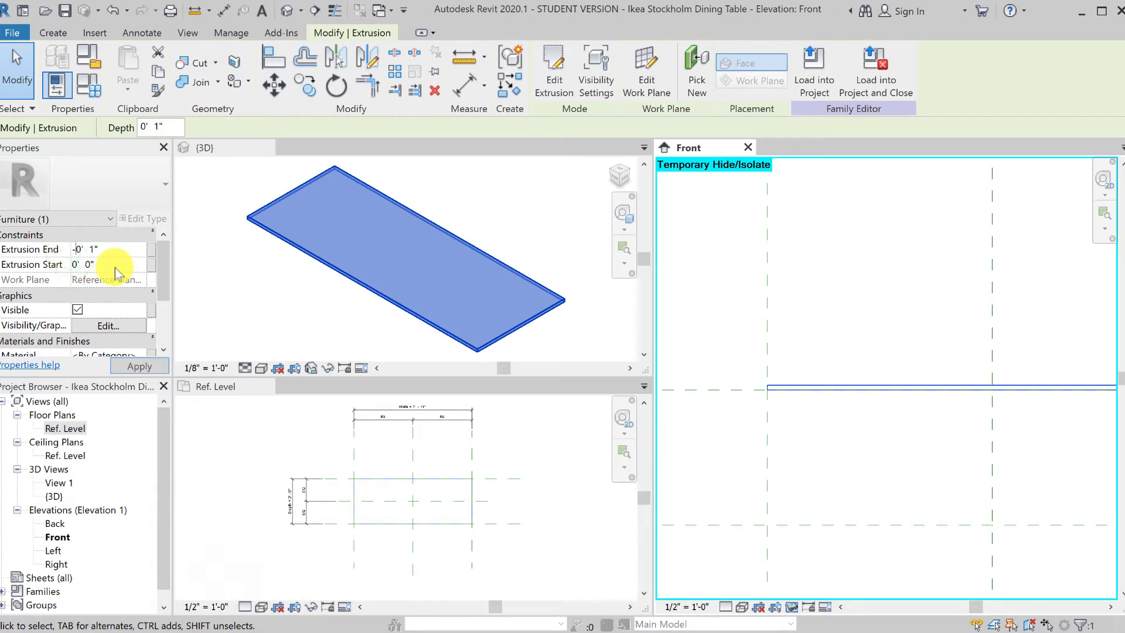
click(129, 367)
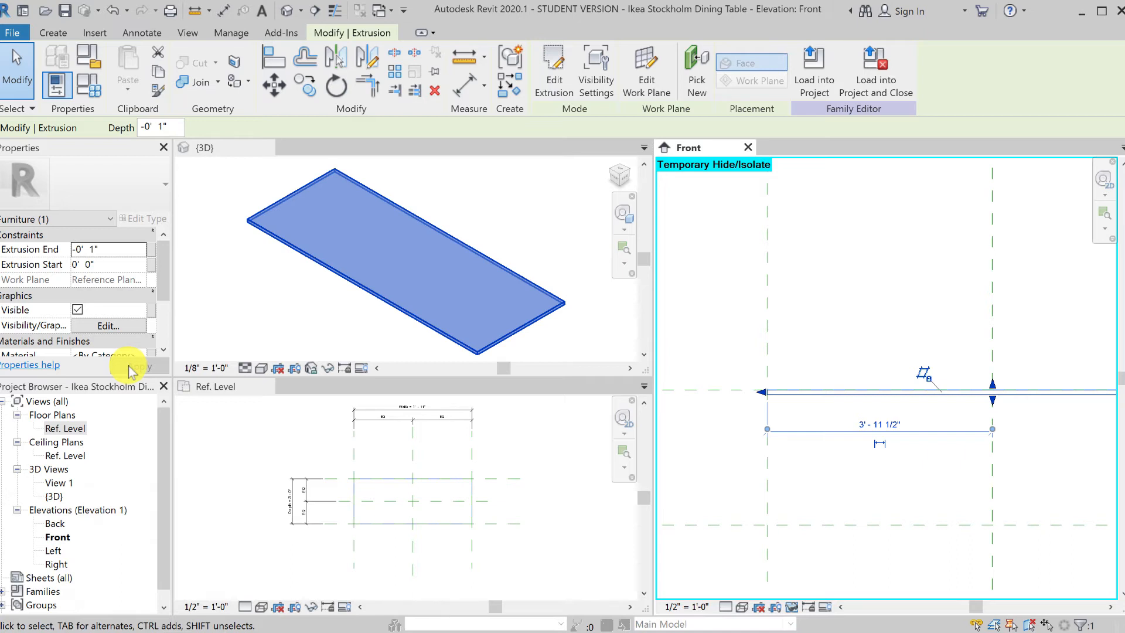
Make the Ref. Level floor plan active and return the tiled views to a tabbed layout
click(234, 386)
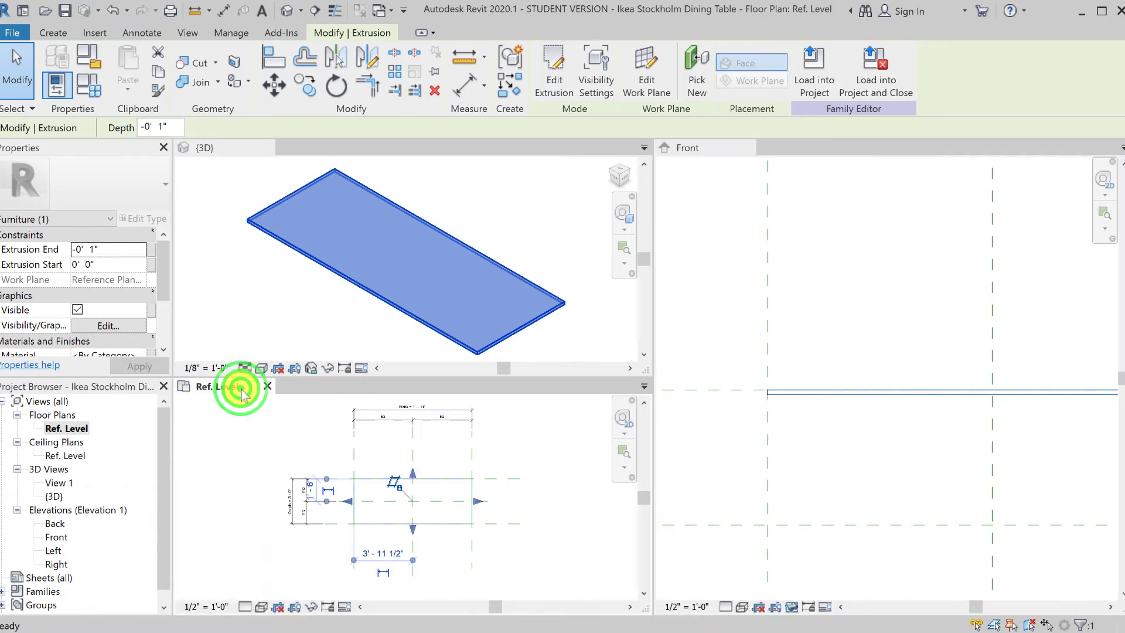
key(t)
key(w)
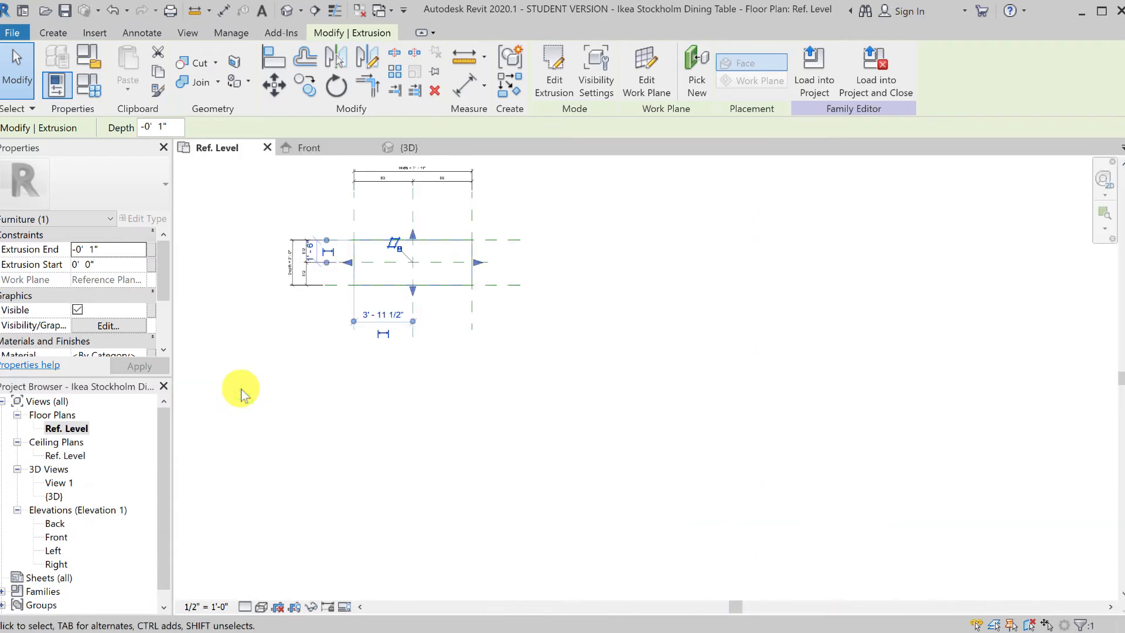
key(z)
key(f)
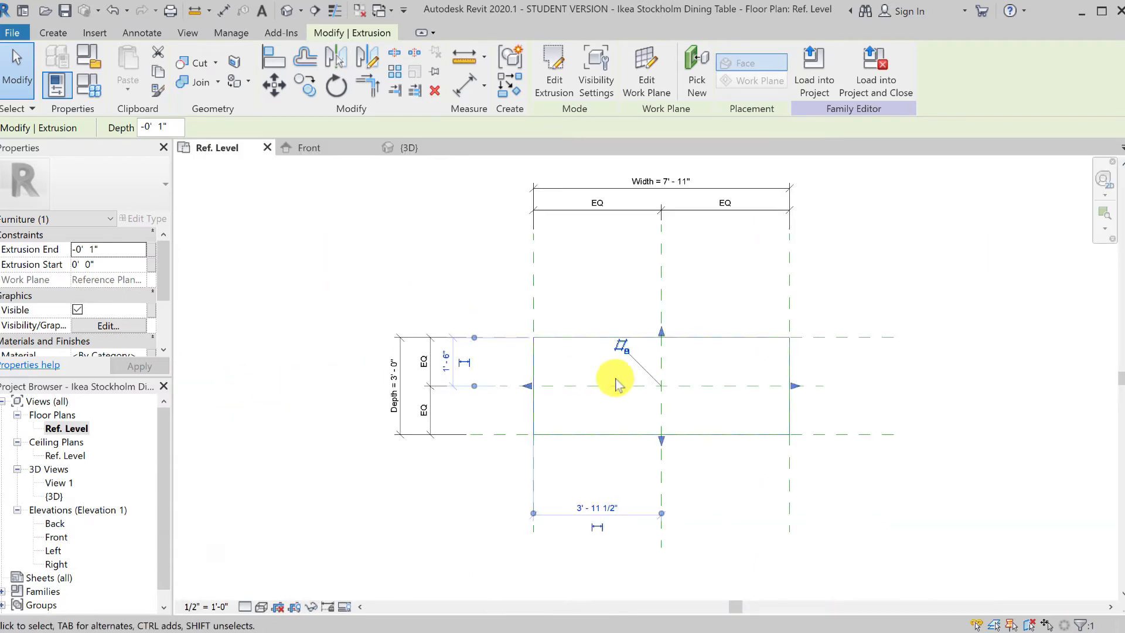
scroll(733, 416, up, 4)
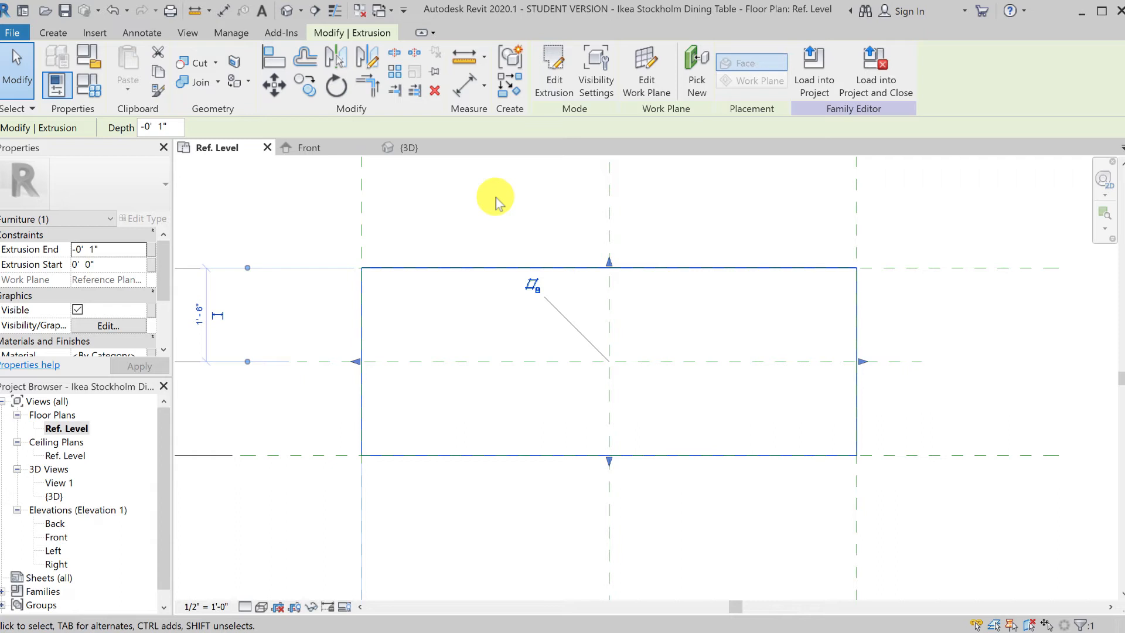
Start a Void Sweep and sketch a rectangular path about 9' 11" by 5' 0" around the tabletop
click(49, 34)
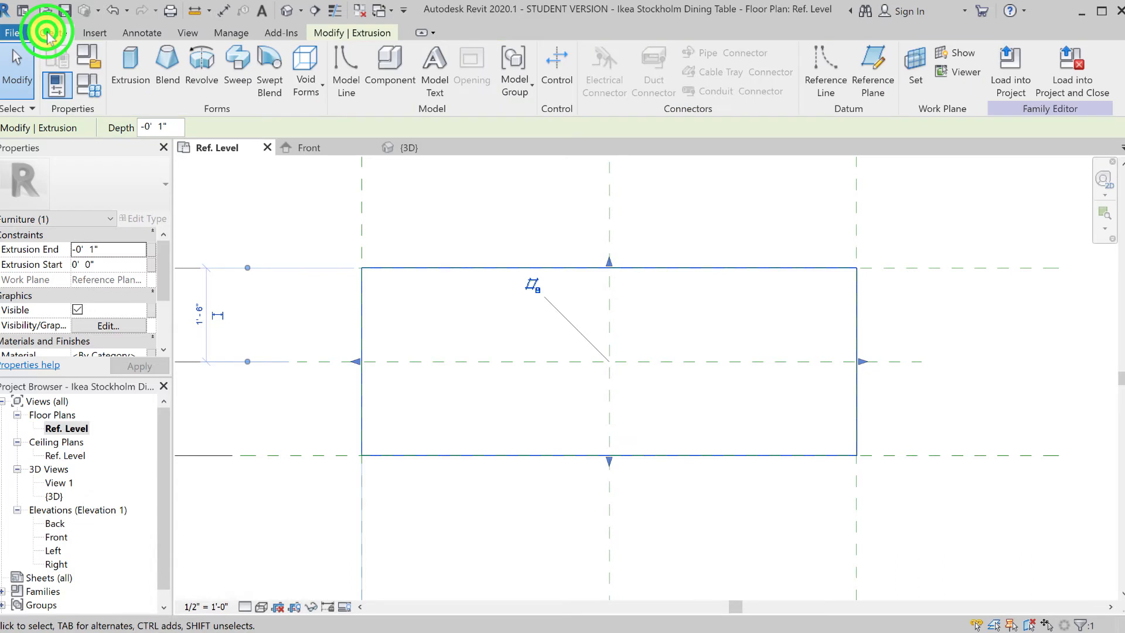
click(302, 79)
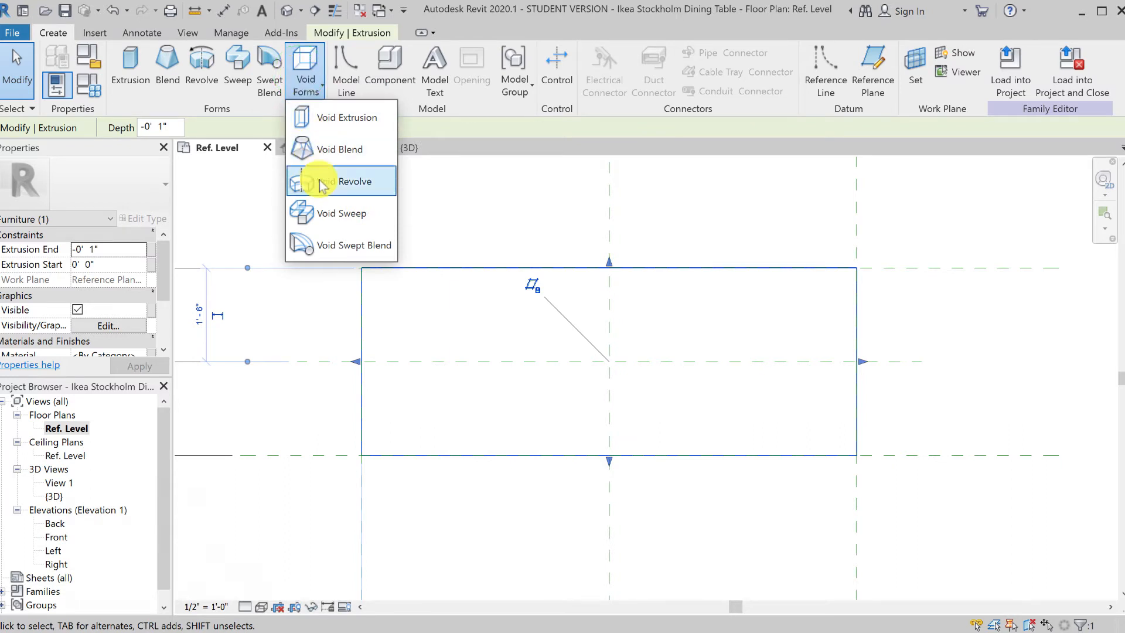
click(326, 214)
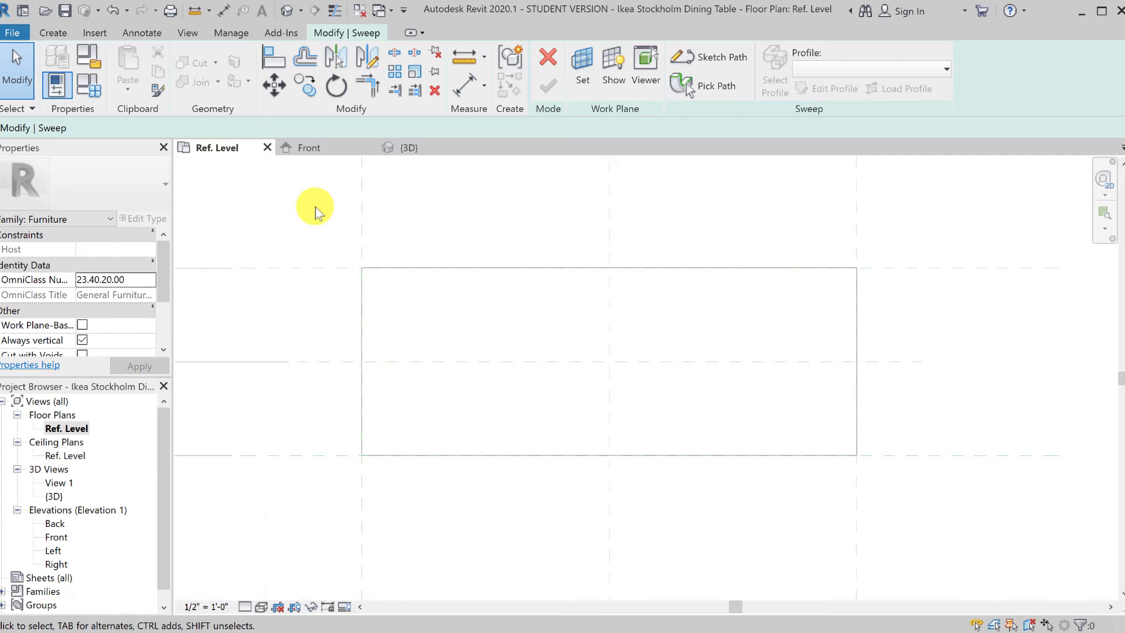
click(721, 57)
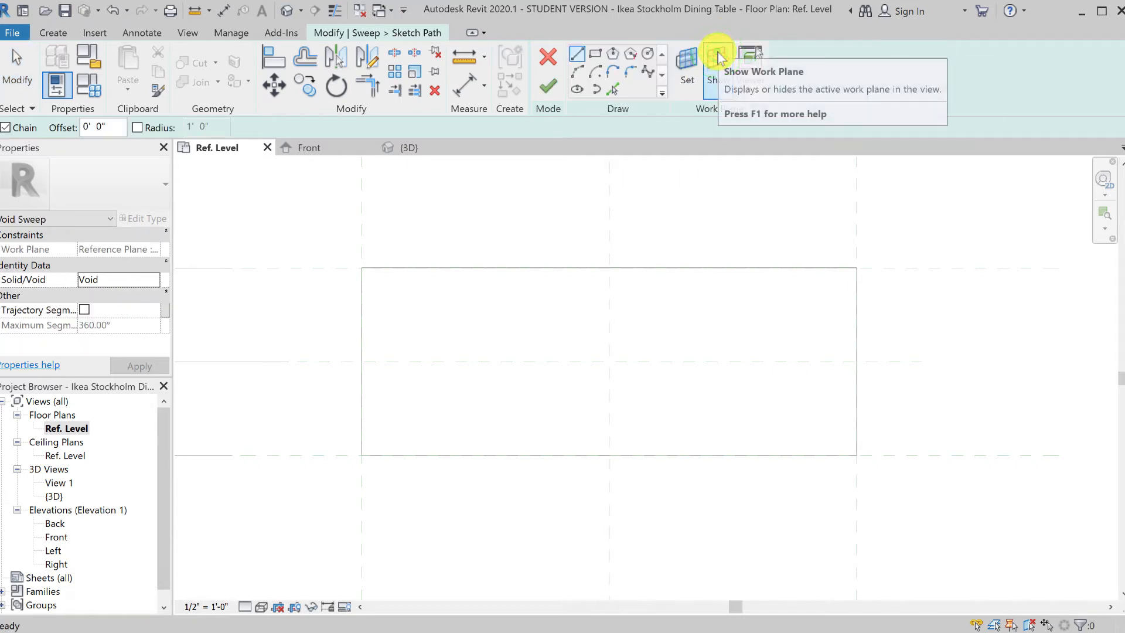
click(596, 53)
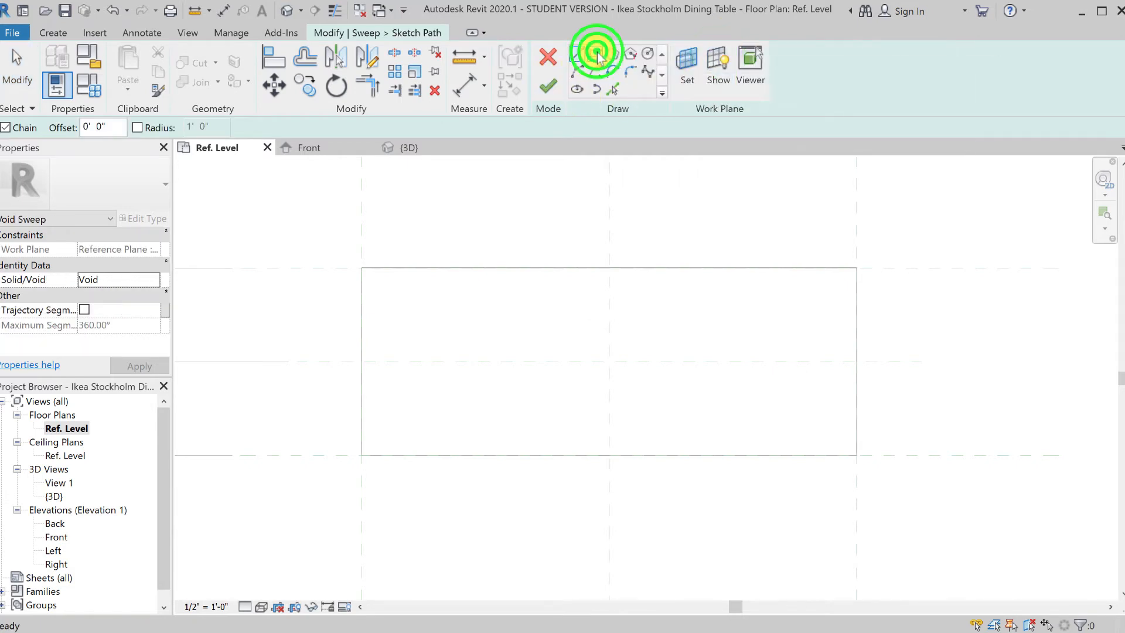
click(307, 199)
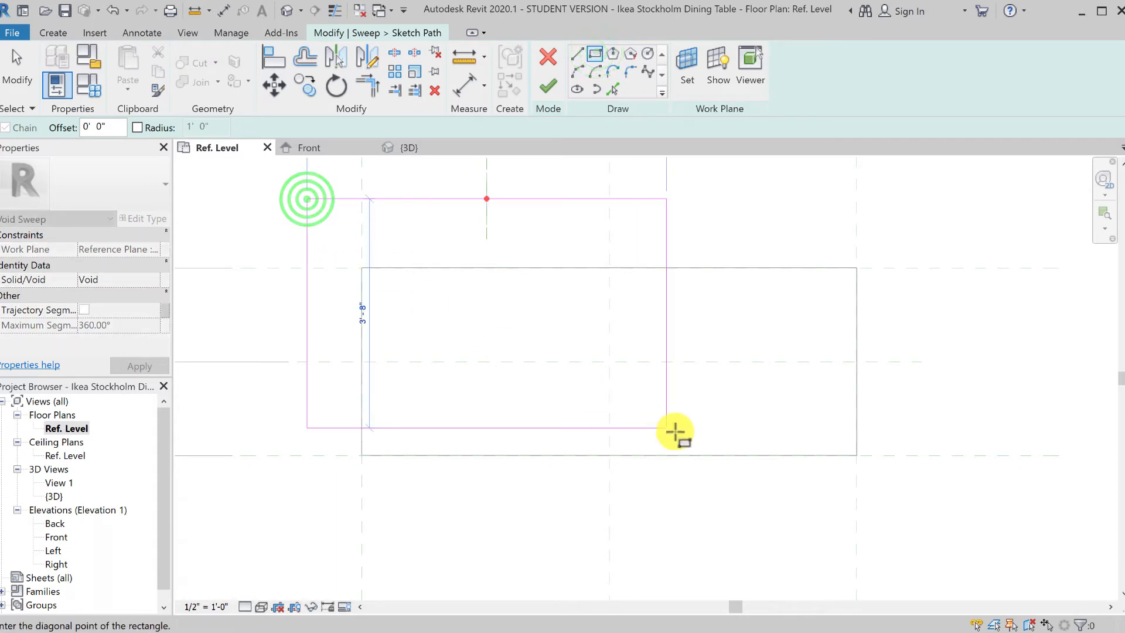
click(927, 510)
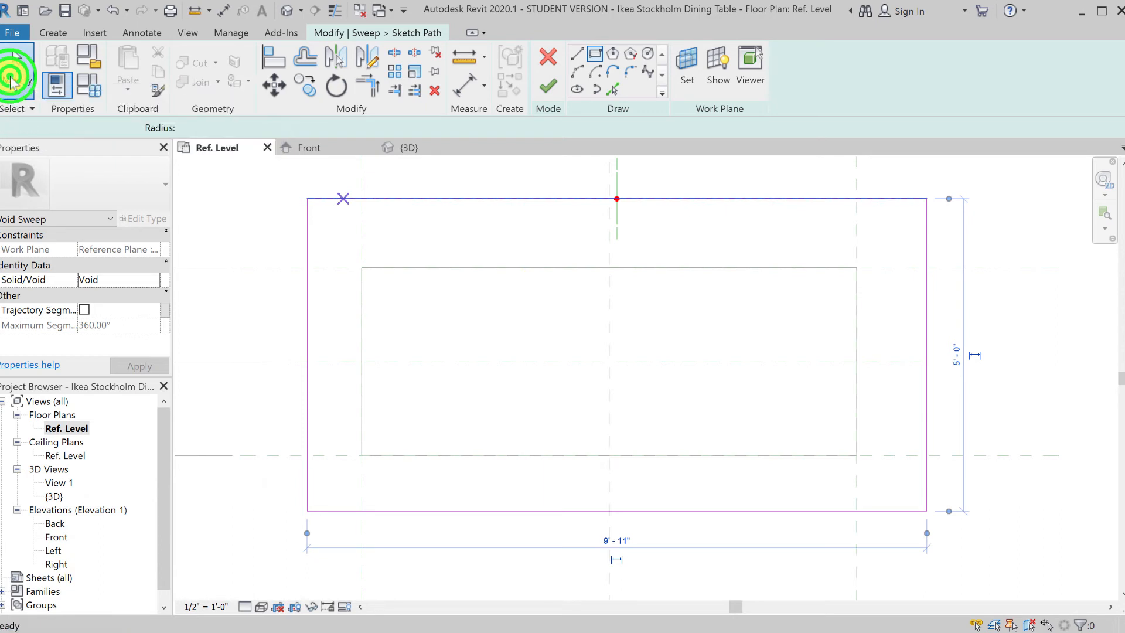
click(14, 76)
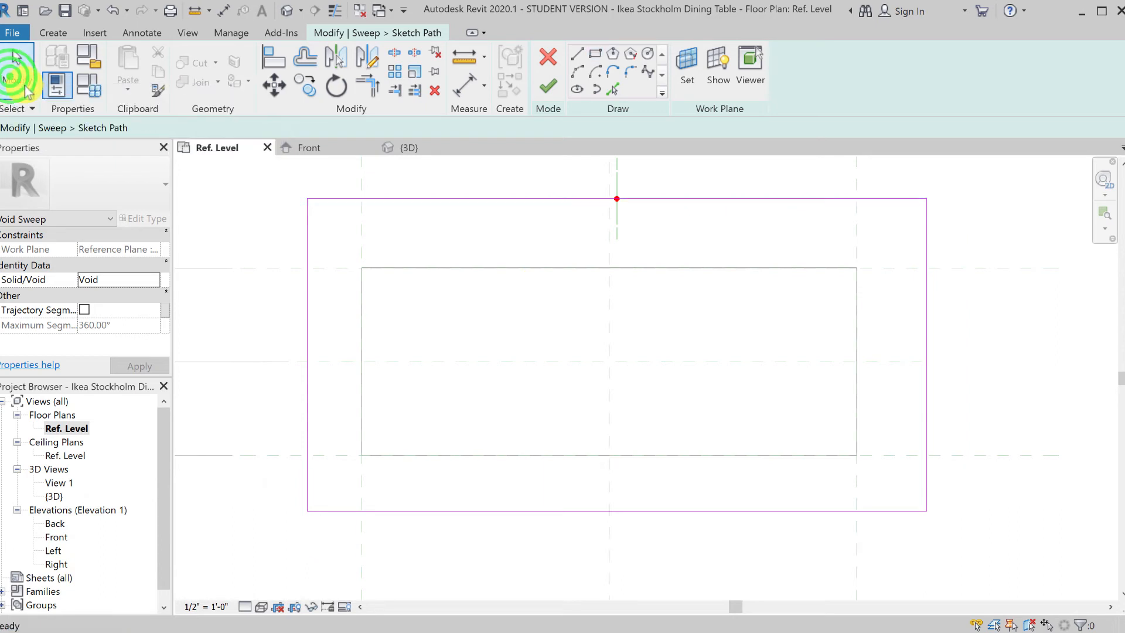
click(271, 59)
click(1013, 266)
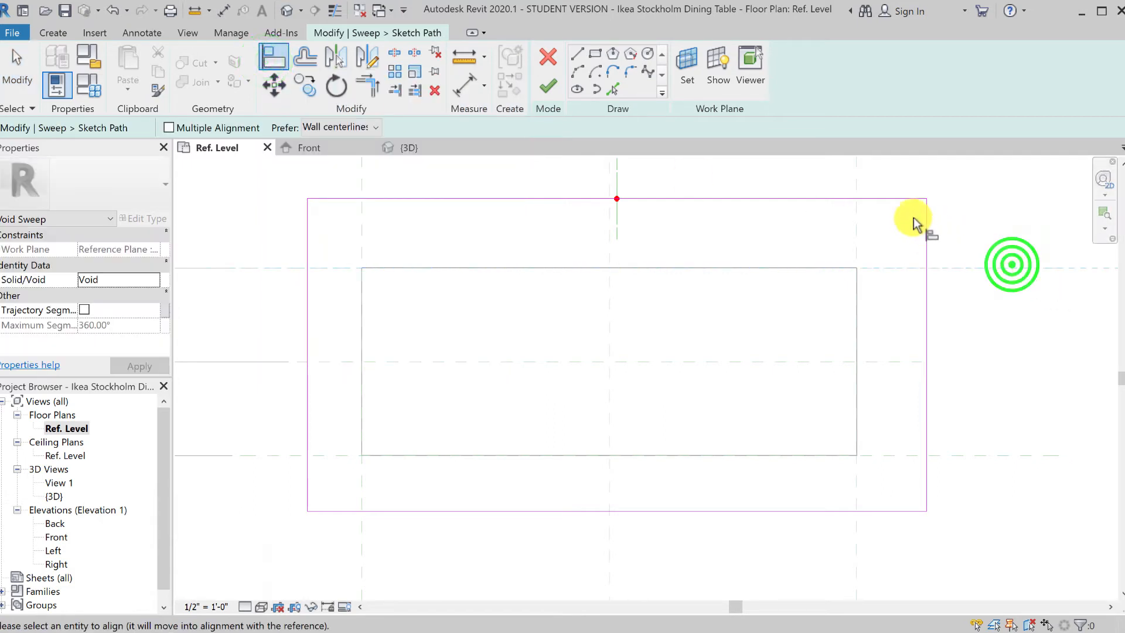
click(904, 198)
click(859, 201)
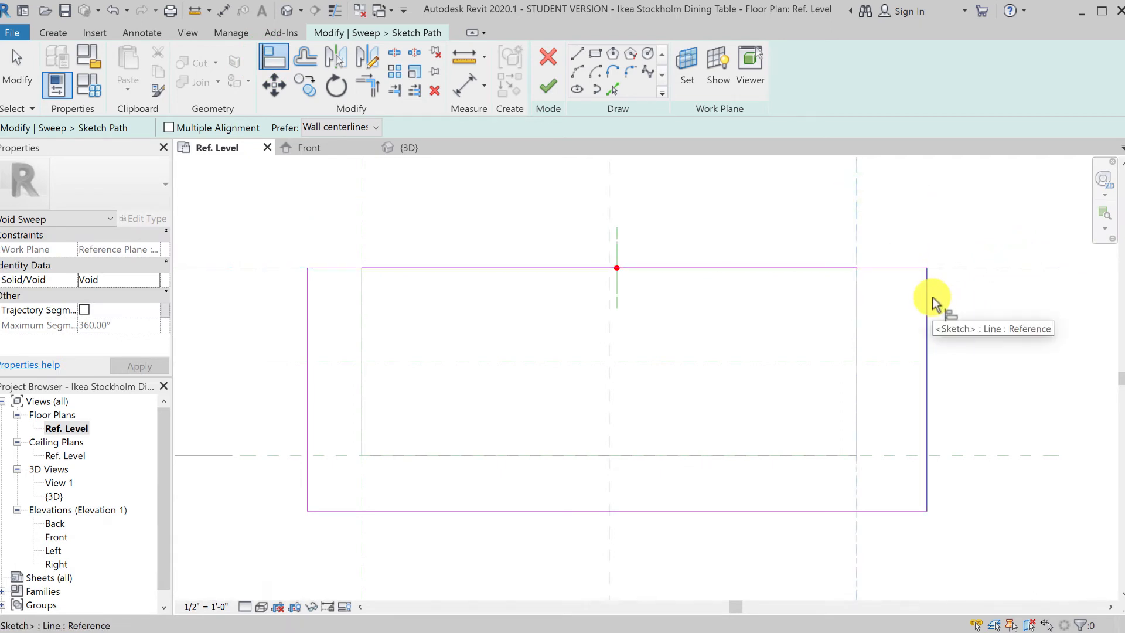
key(ctrl+z)
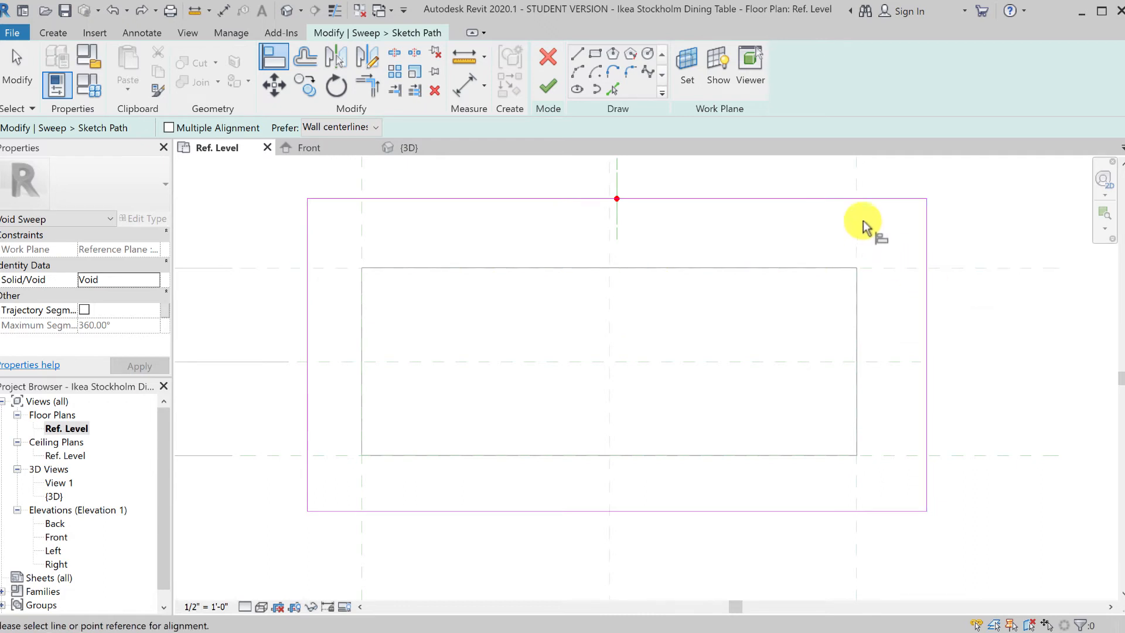
Align the sweep path's back and right lines to the tabletop's back and right reference planes and lock both alignments
click(967, 272)
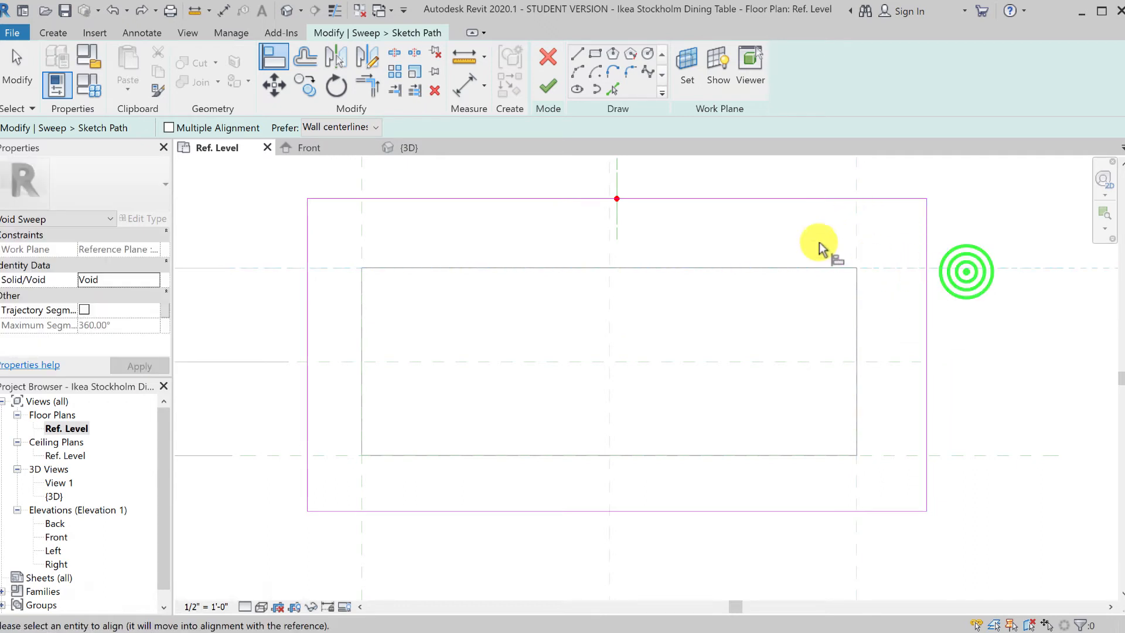
click(786, 202)
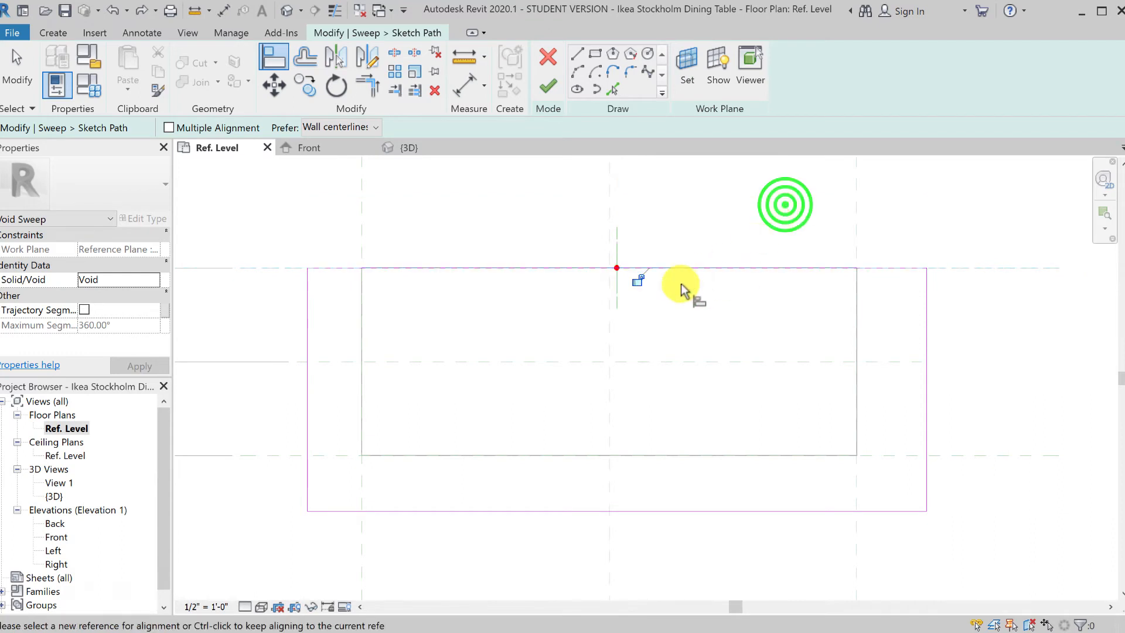
click(635, 280)
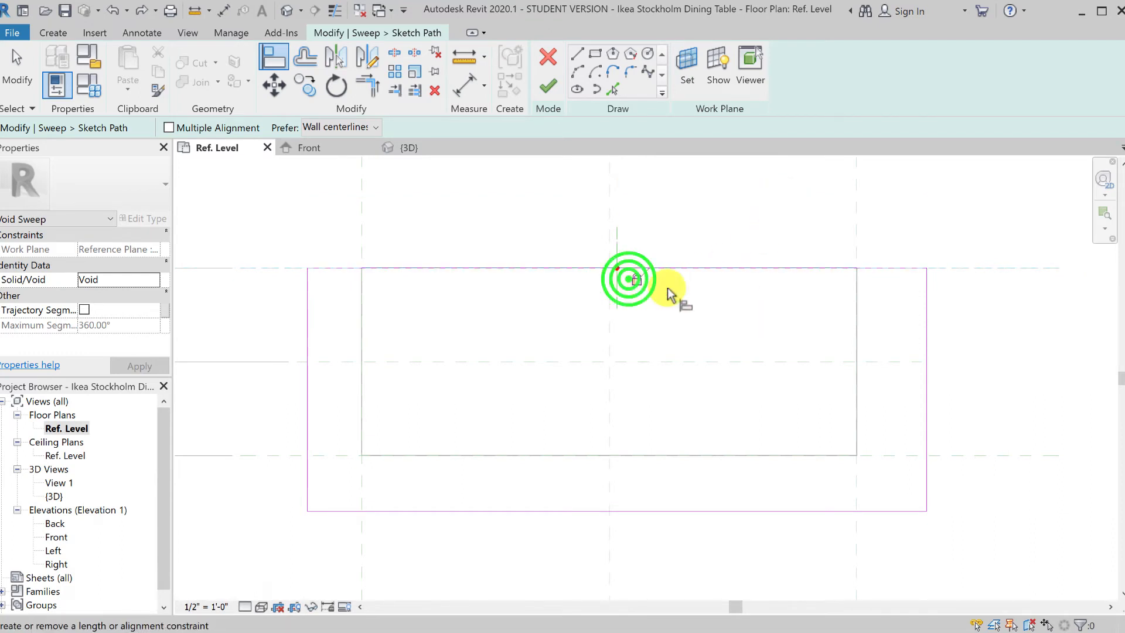
click(856, 202)
click(925, 312)
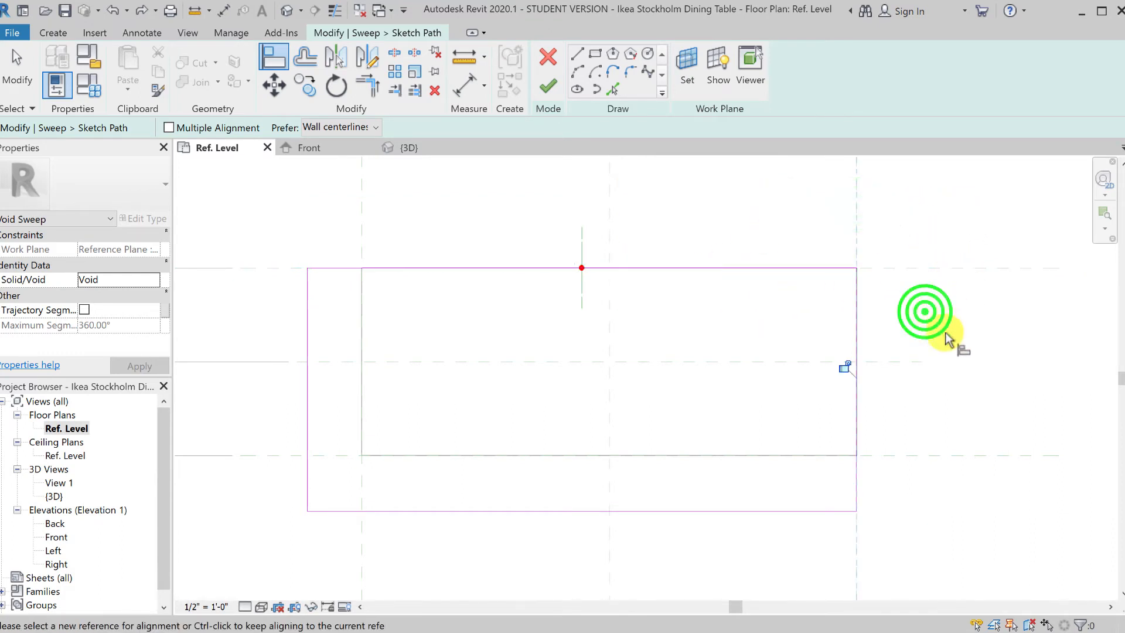
click(844, 368)
Align and lock the path's front and left lines to their tabletop reference planes, and finish the path sketch
click(942, 456)
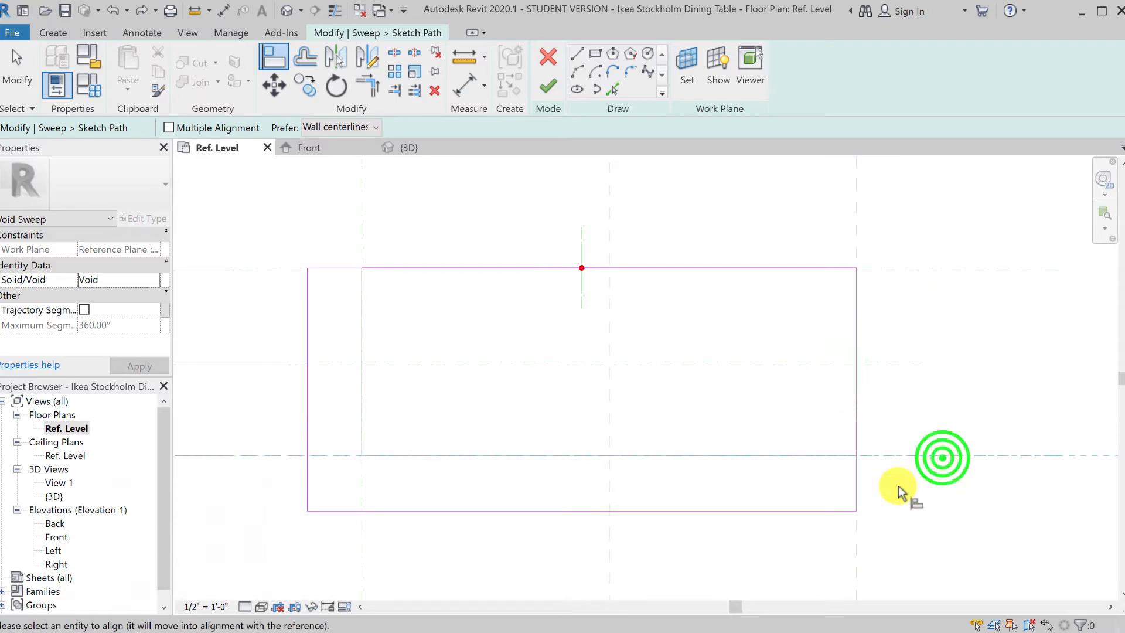
click(794, 511)
click(659, 444)
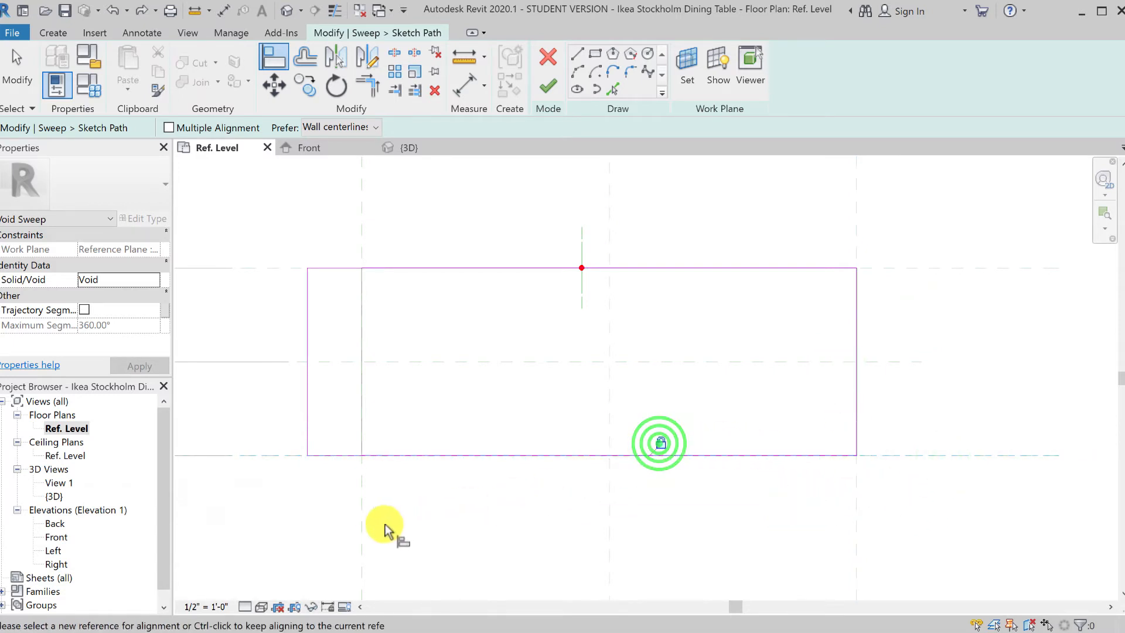
click(360, 526)
click(307, 390)
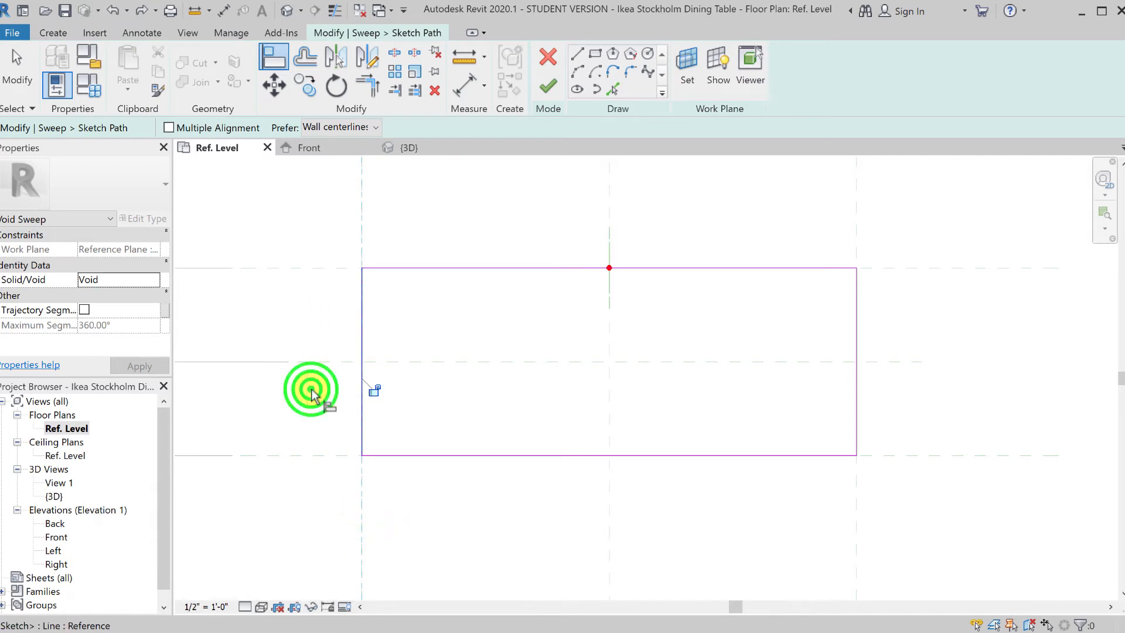
click(373, 391)
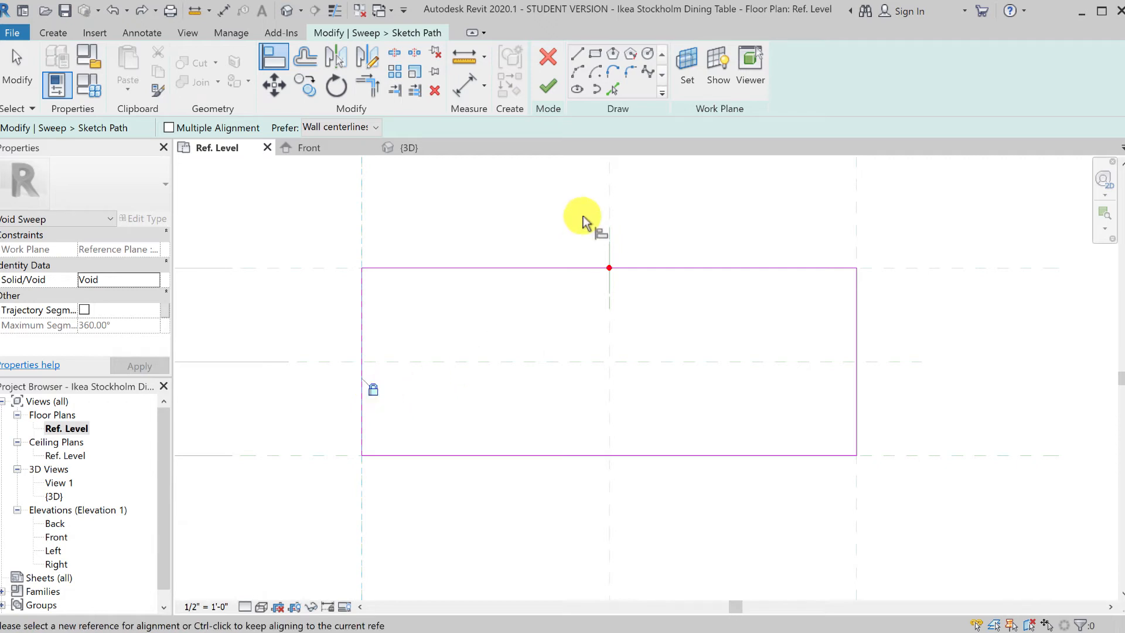
click(544, 89)
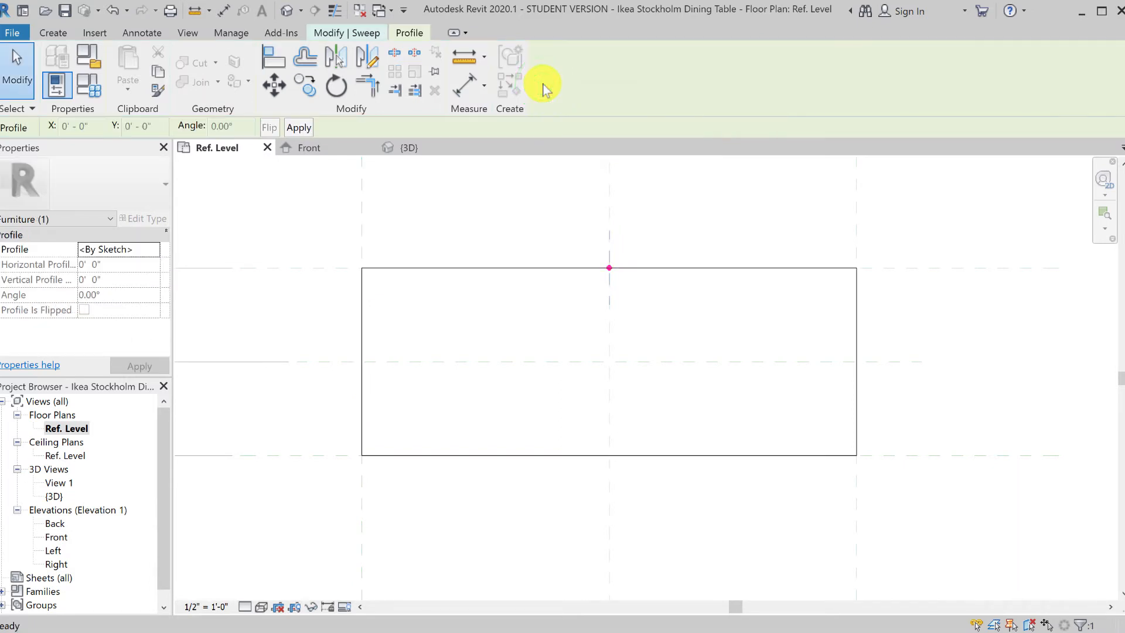
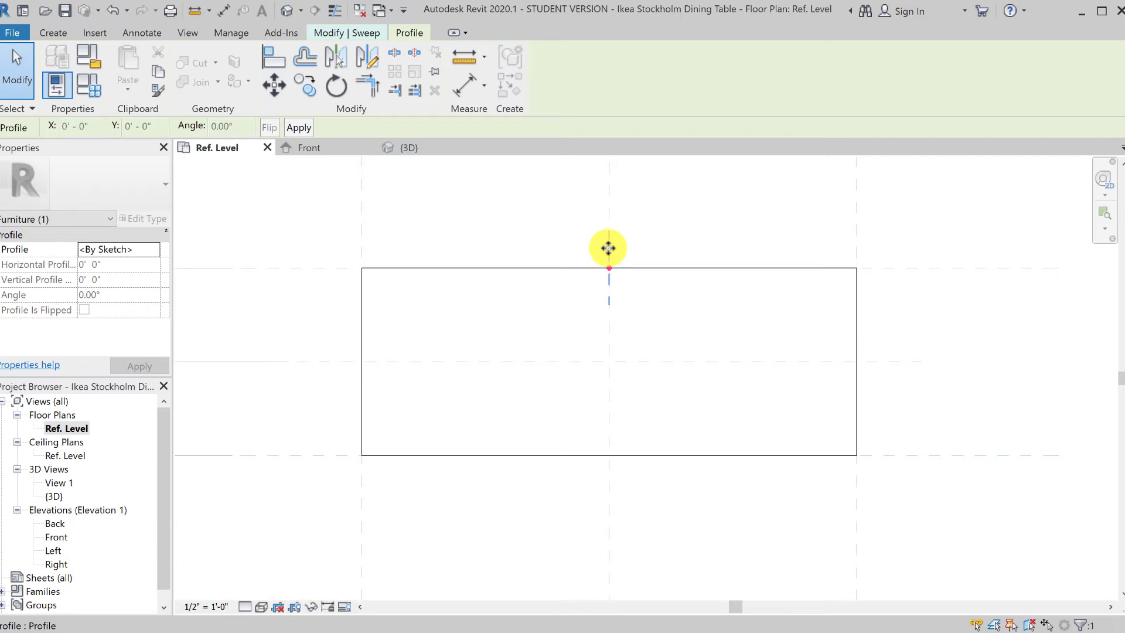
Open the Right elevation and start editing the sweep profile at the tabletop's edge
click(56, 565)
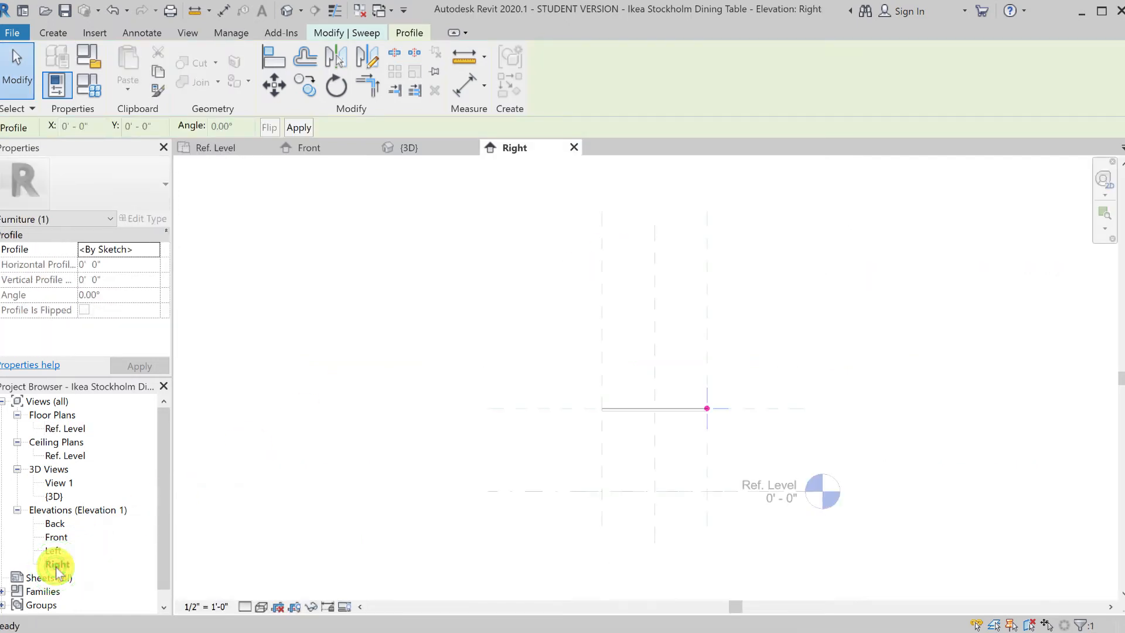
scroll(710, 423, up, 6)
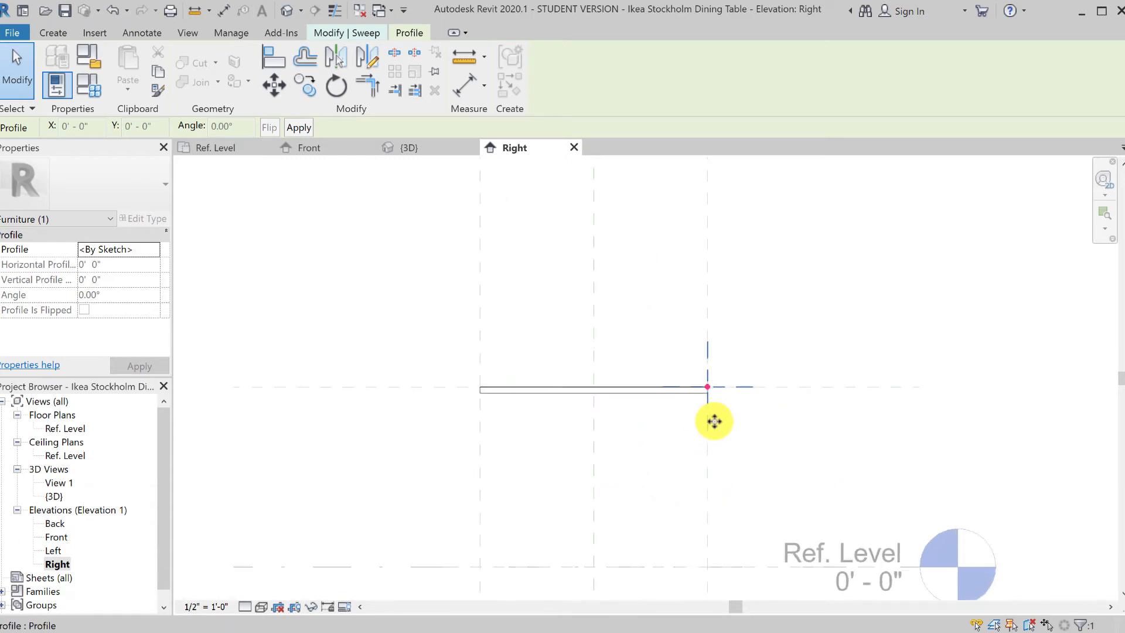
scroll(715, 427, up, 5)
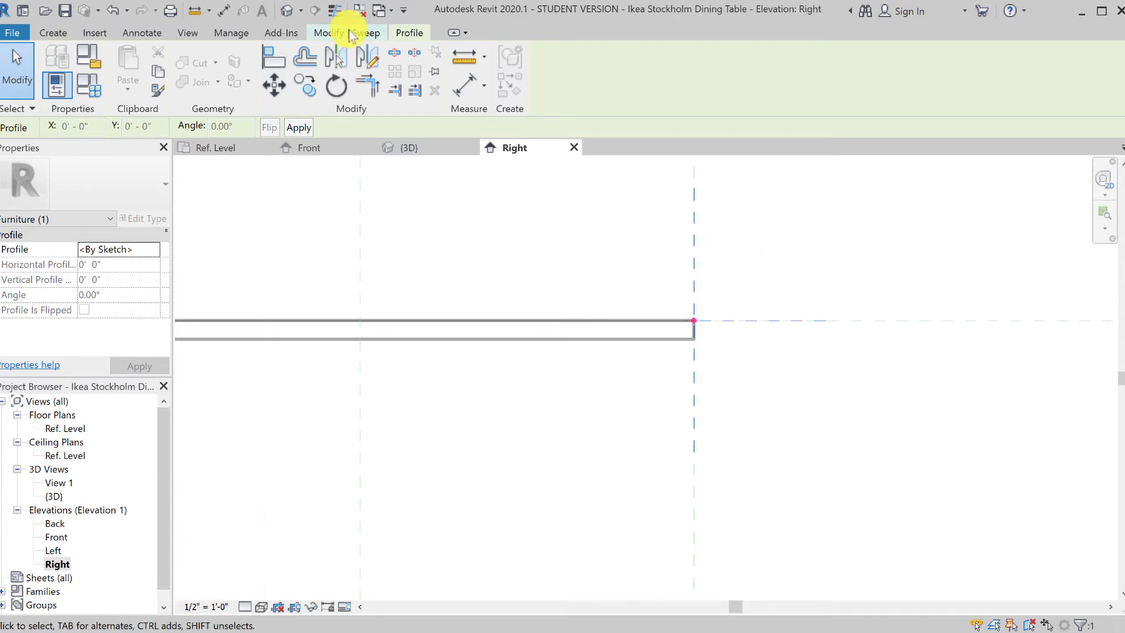
click(351, 33)
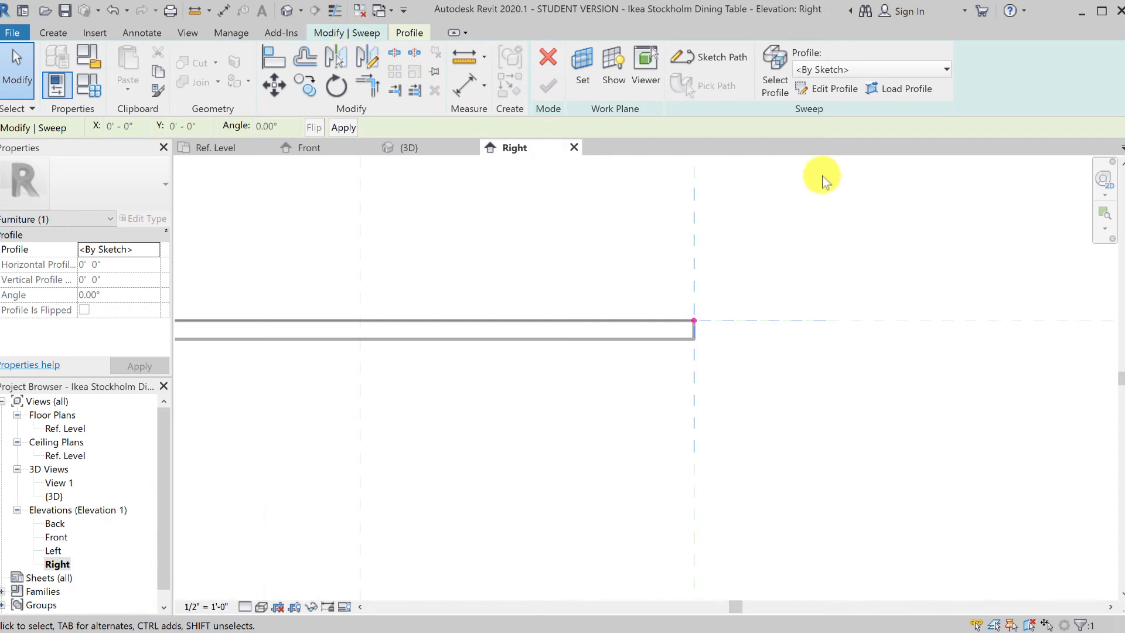
click(824, 91)
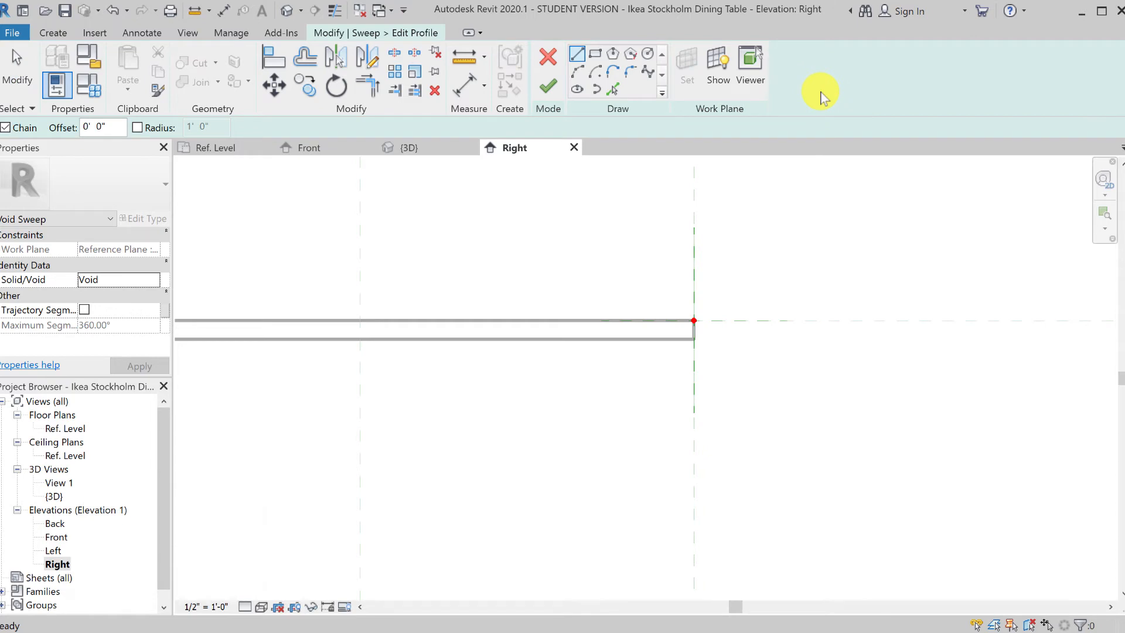
click(576, 55)
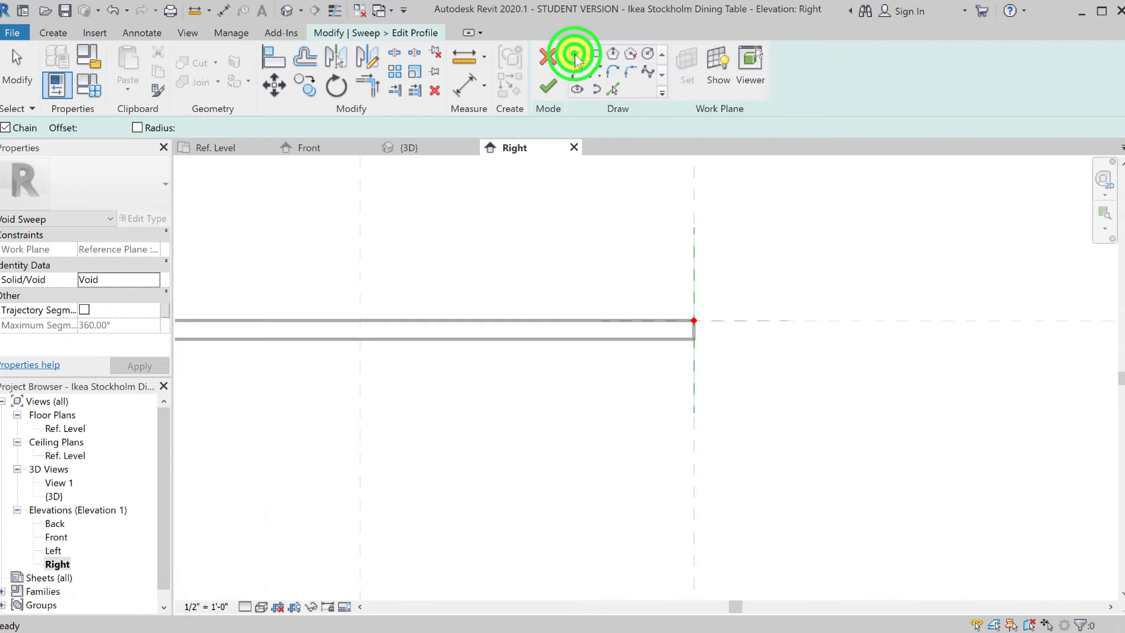
click(693, 338)
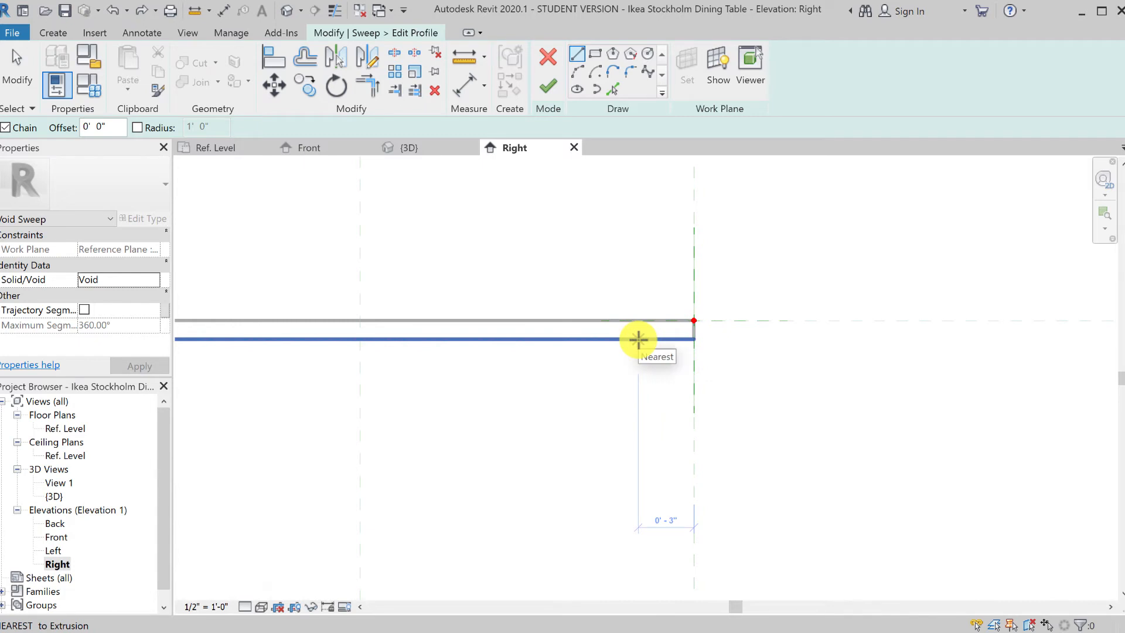
text(1.2)
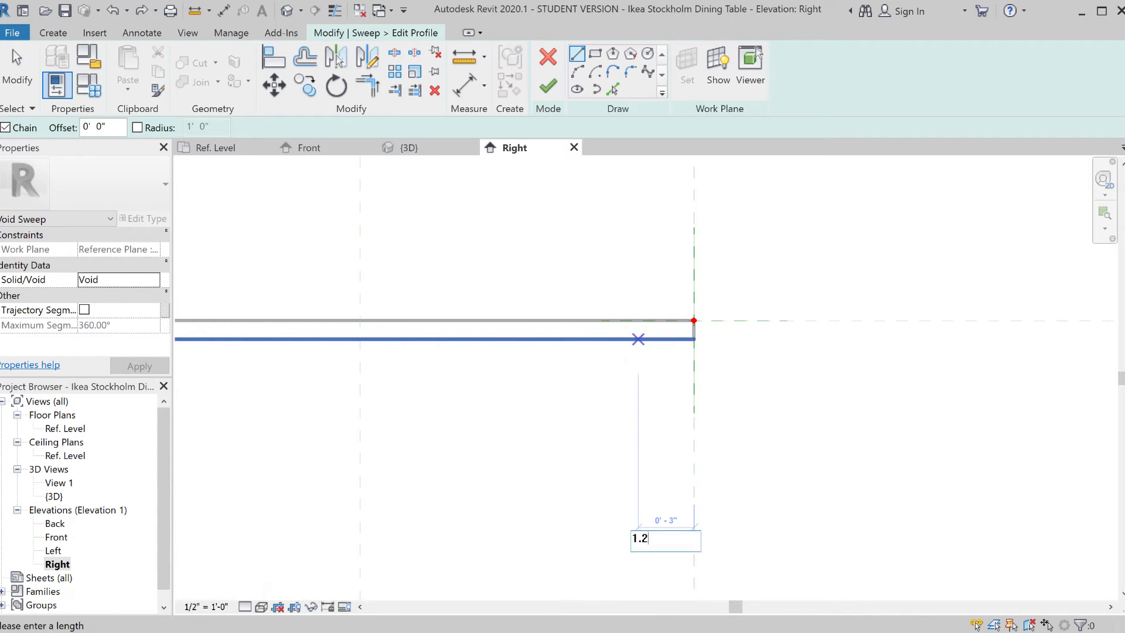
text(5")
key(Return)
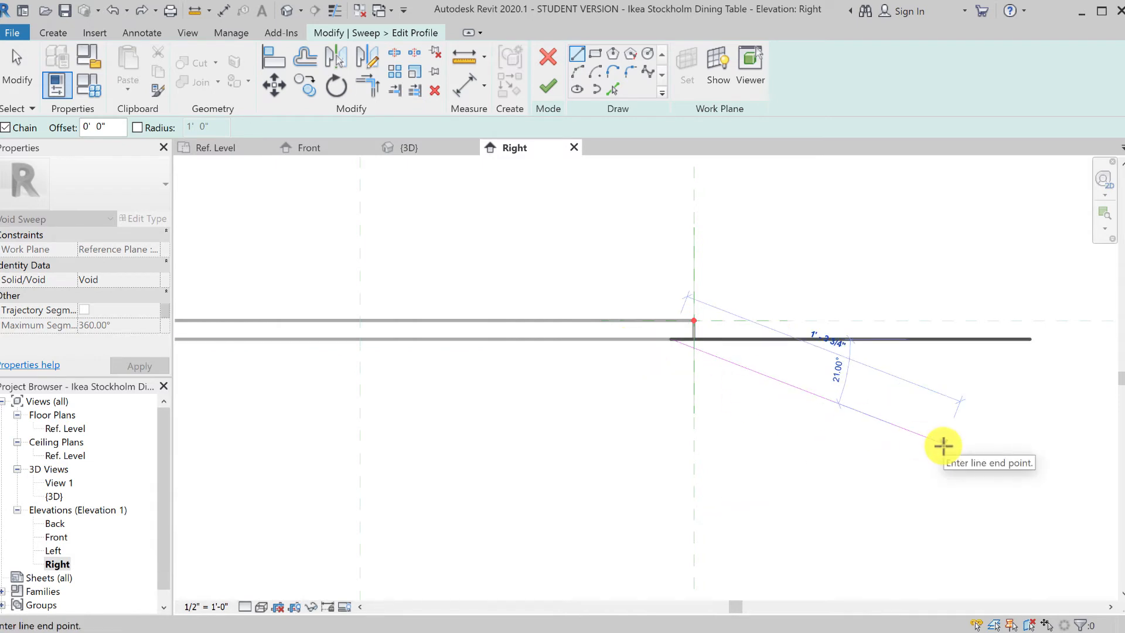
key(Escape)
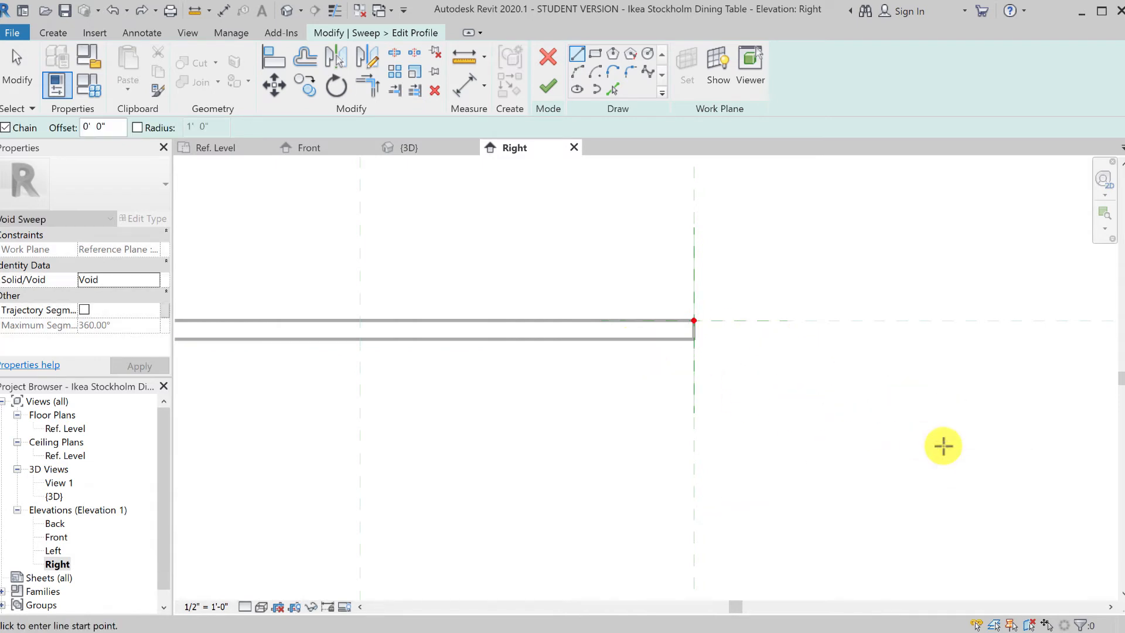
Draw a vertical profile line 0.5" long upward from the tabletop's lower outer corner
click(693, 341)
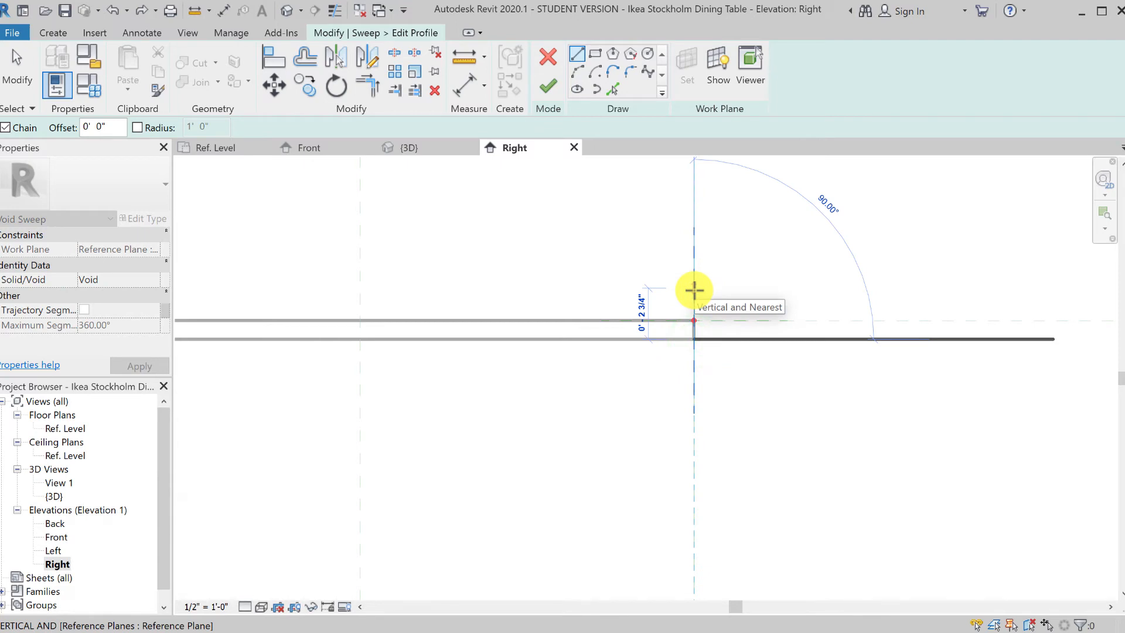
text(.5)
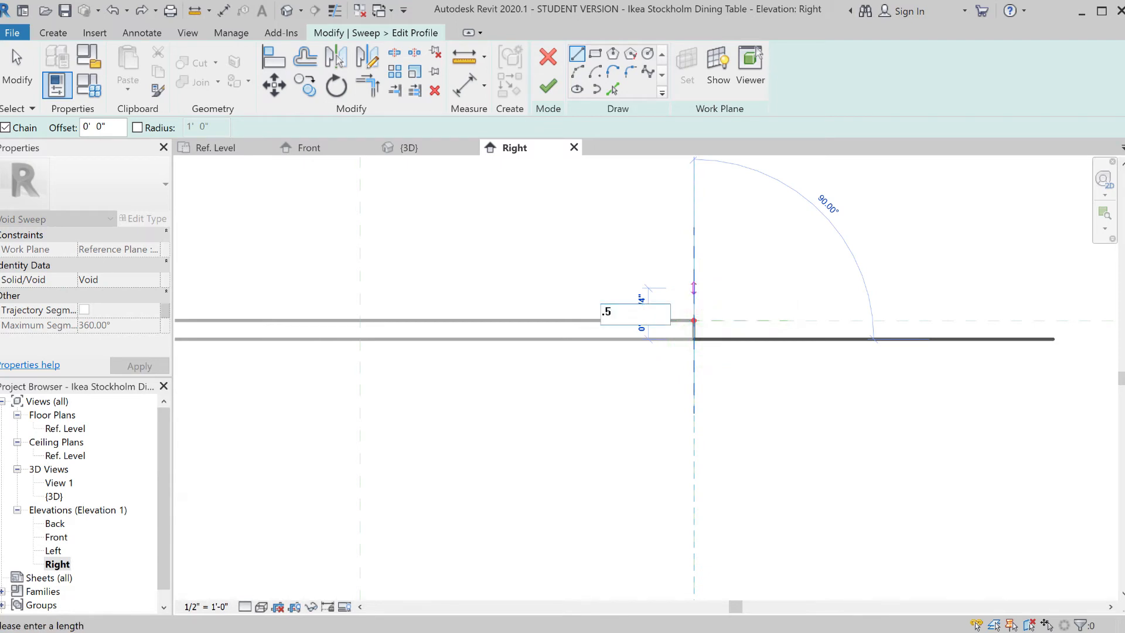
text(")
key(Return)
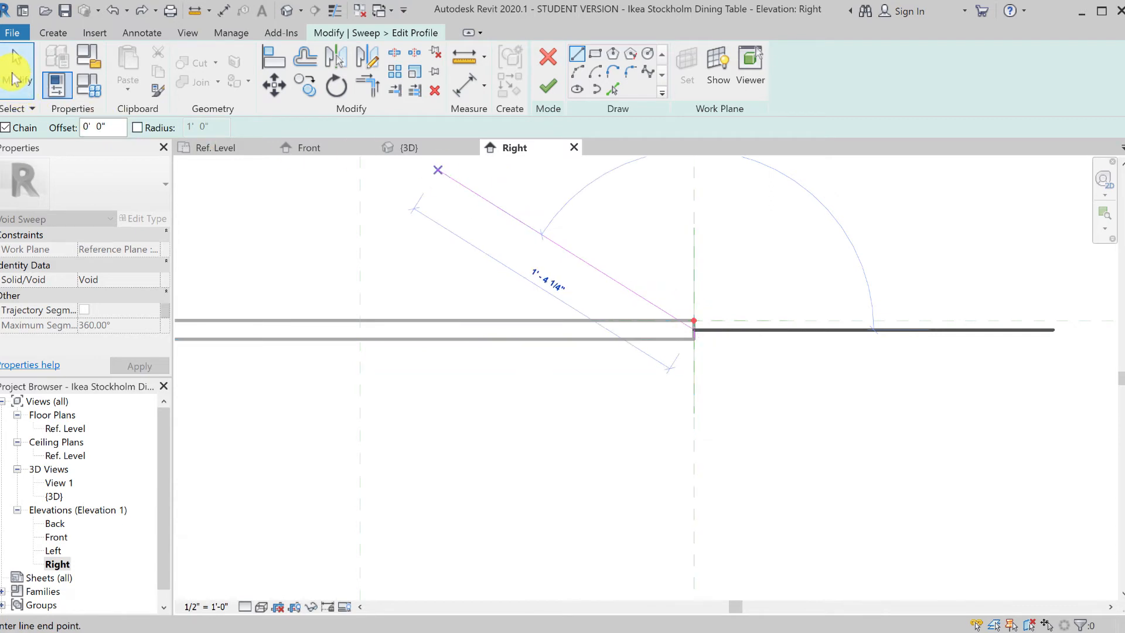
click(15, 78)
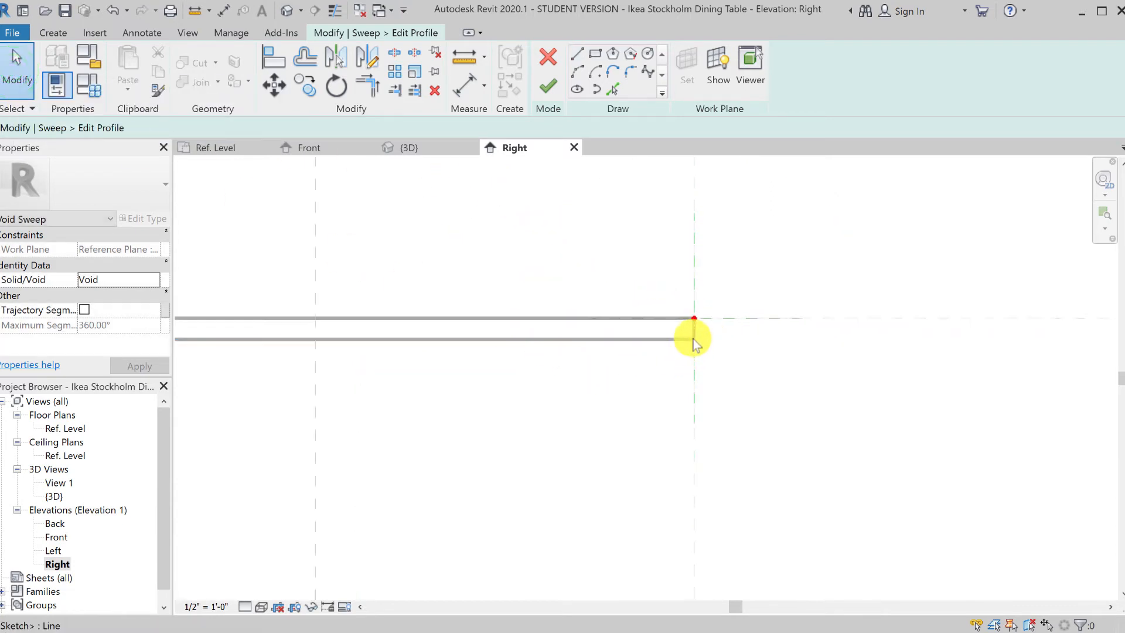
Draw a horizontal profile line 1.25" long inward from the lower outer corner along the tabletop's underside
scroll(694, 342, up, 5)
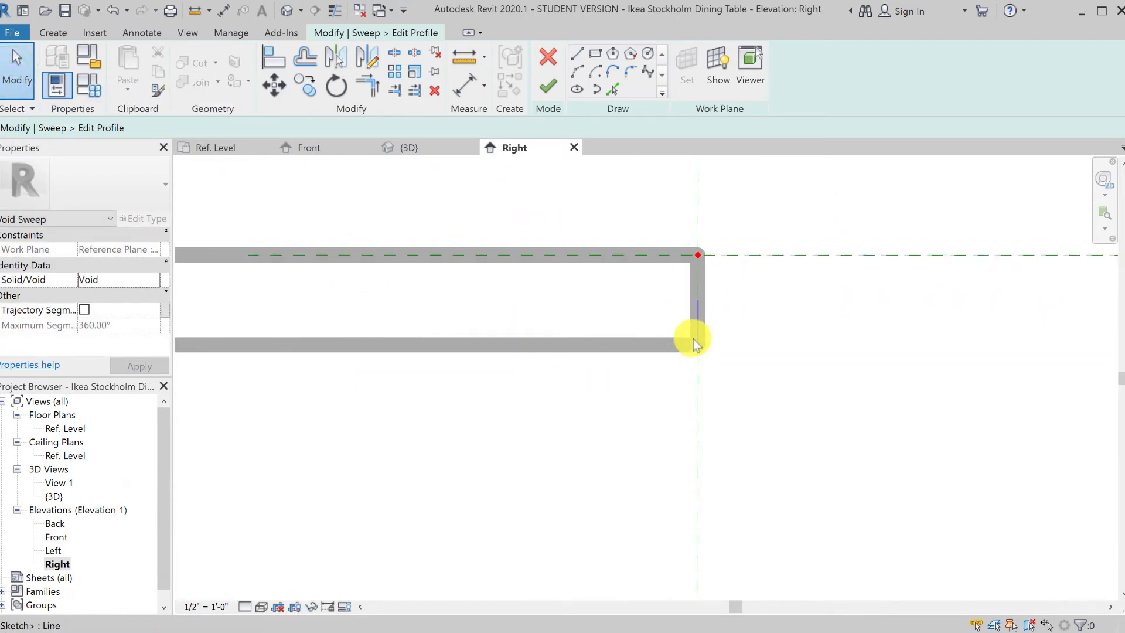
scroll(694, 343, up, 2)
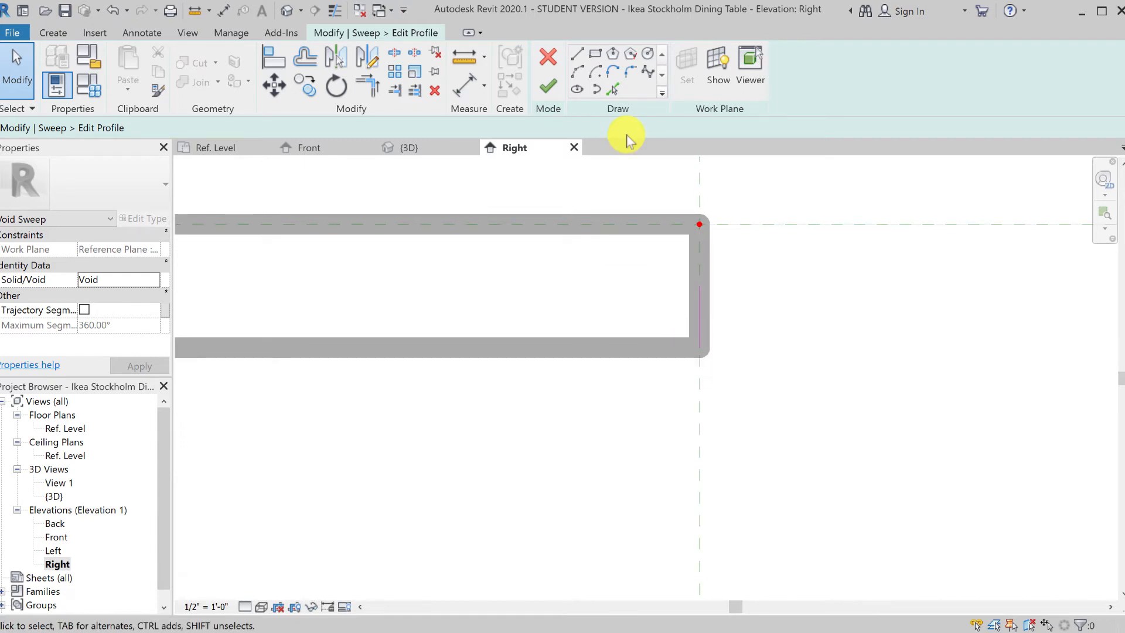
click(577, 54)
click(703, 345)
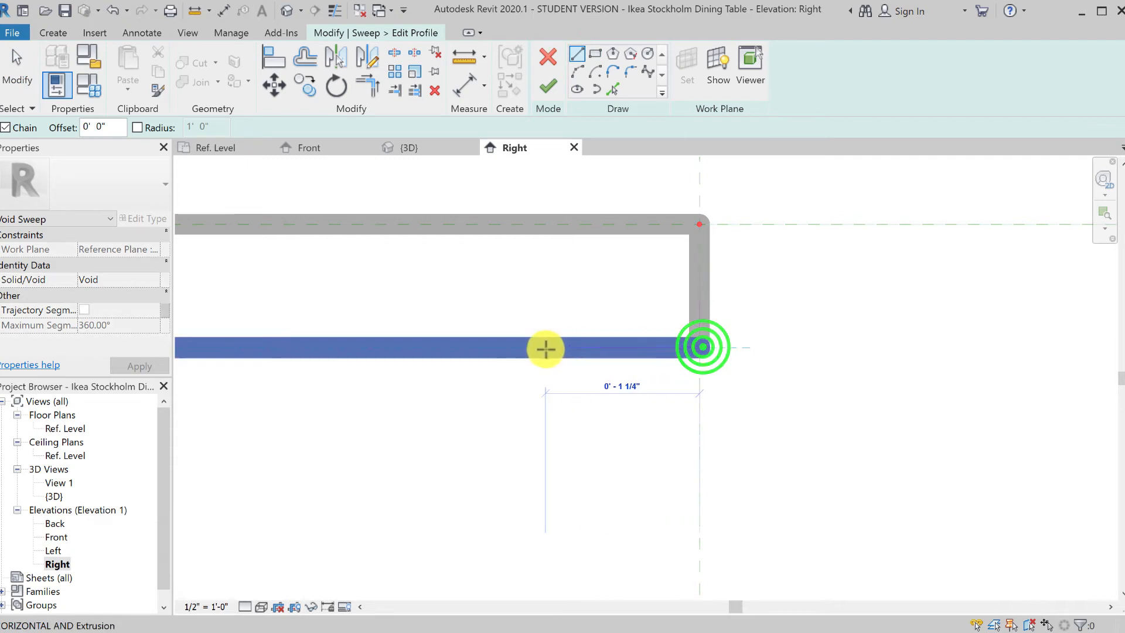
text(1/)
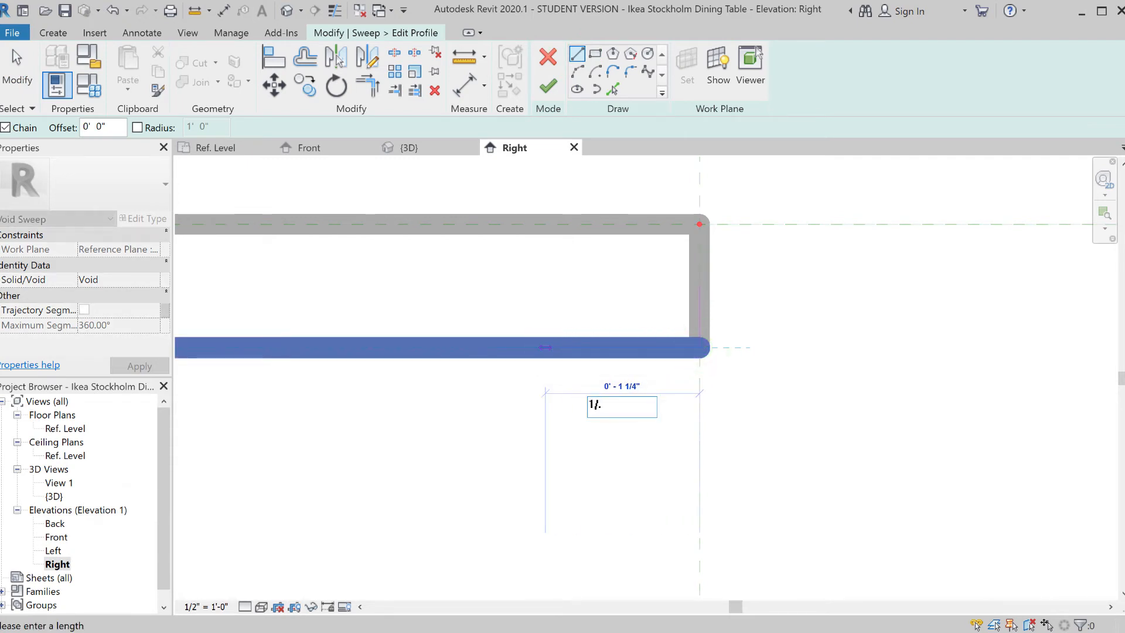
key(BackSpace)
key(BackSpace)
text(.25")
key(Return)
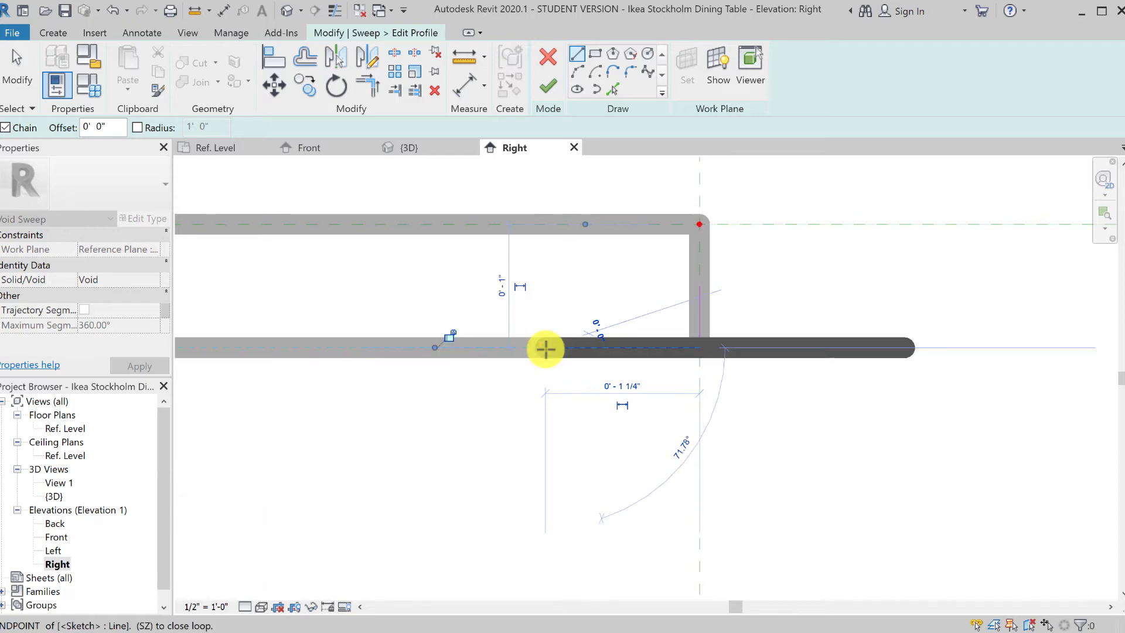
click(16, 78)
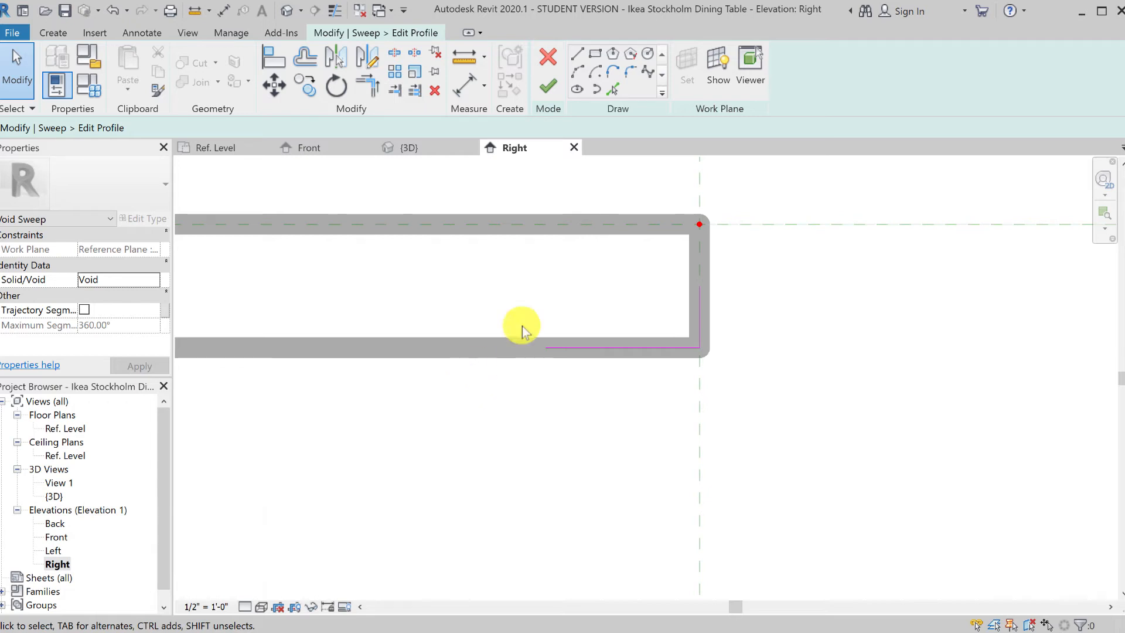
Close the triangular sweep profile with a diagonal line joining the free ends of the vertical and horizontal lines
click(573, 53)
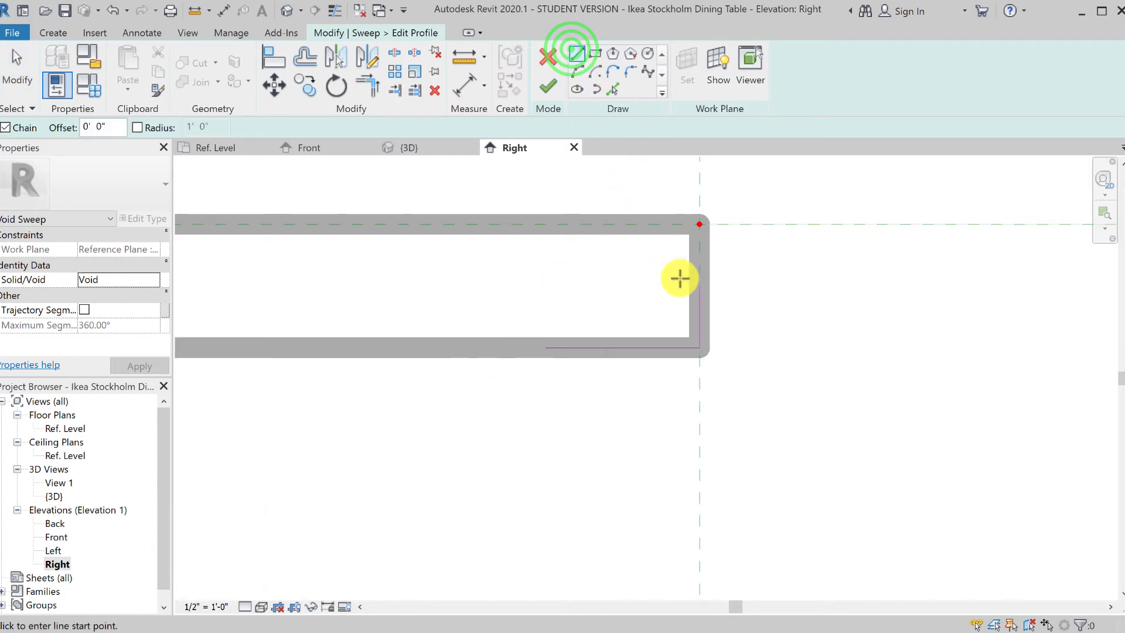
click(702, 288)
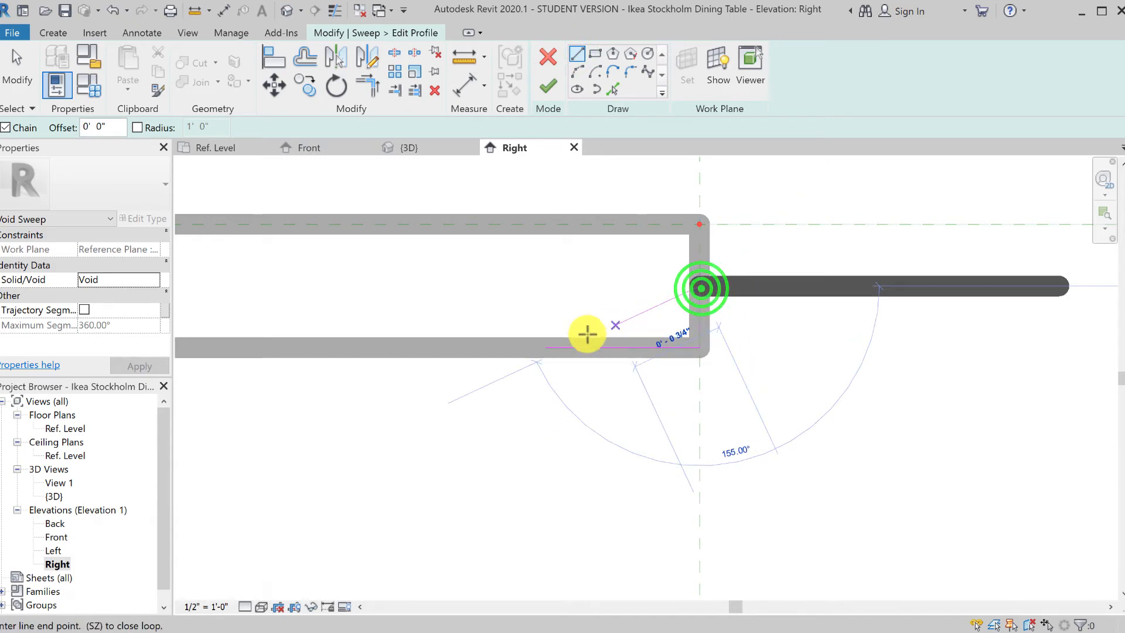
click(545, 347)
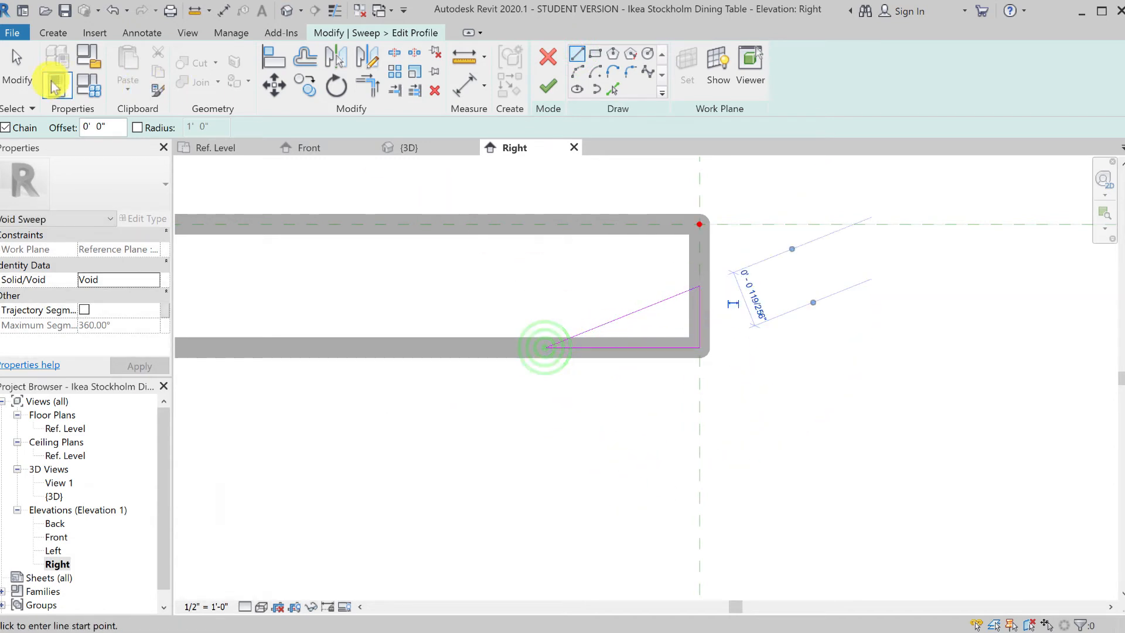
click(16, 72)
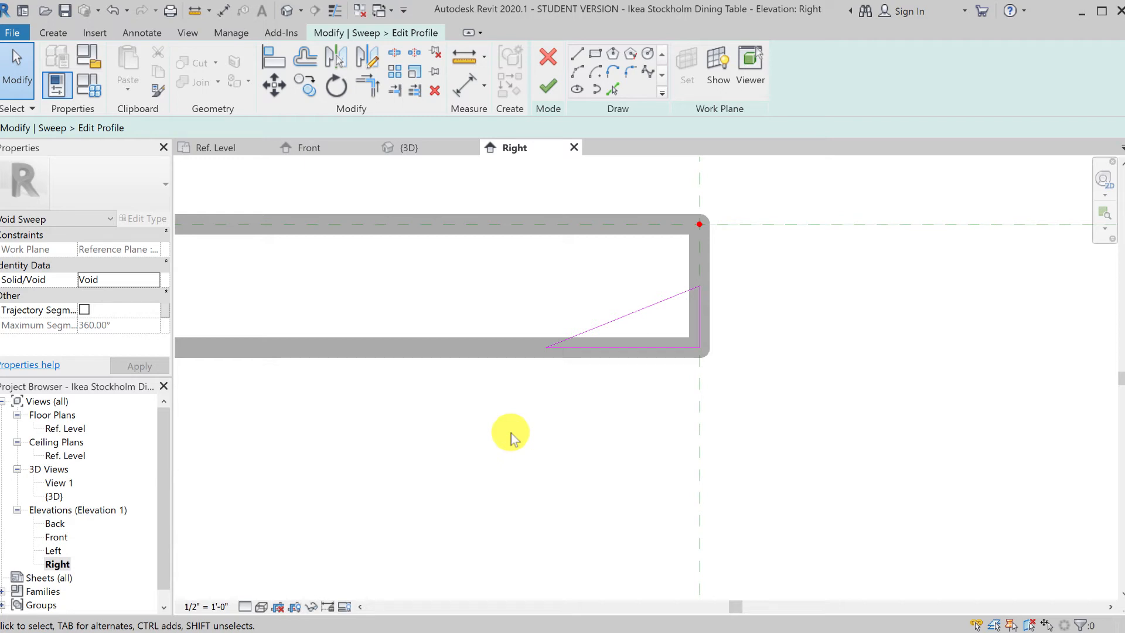
Tile the open views and frame the tabletop edge in the Right, Front and 3D views
key(w)
key(t)
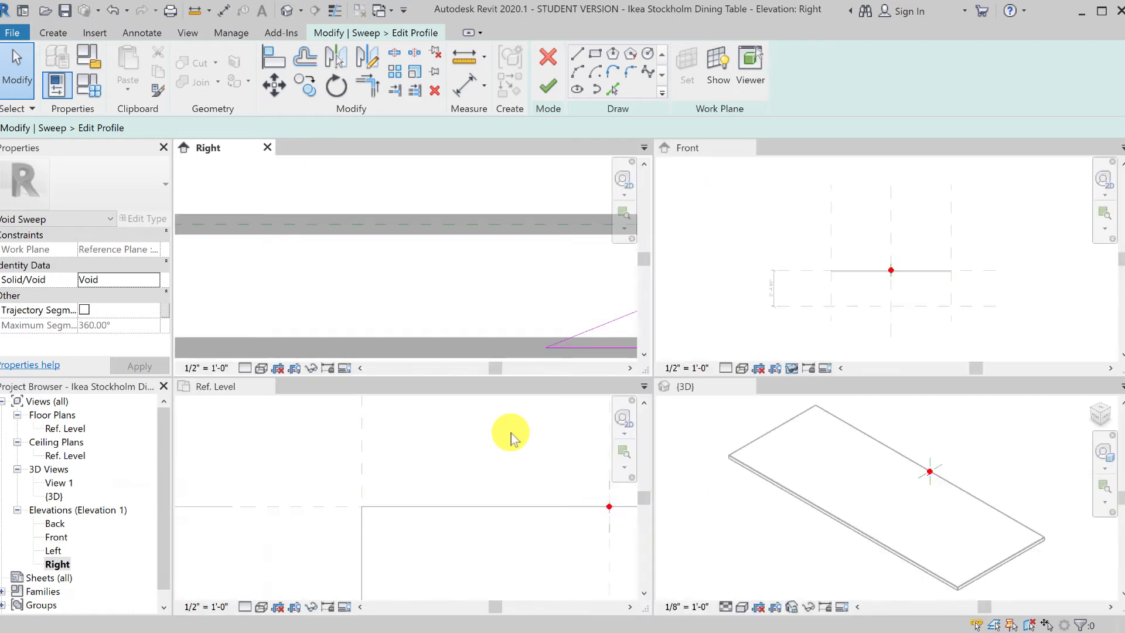
key(z)
key(a)
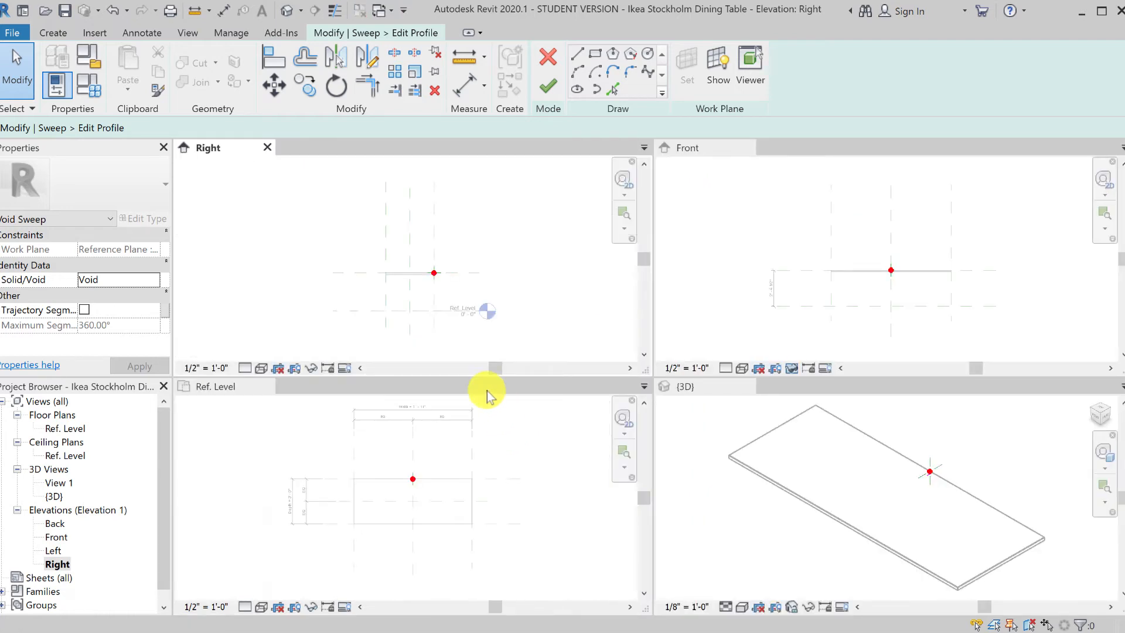
scroll(437, 280, up, 3)
scroll(434, 278, up, 3)
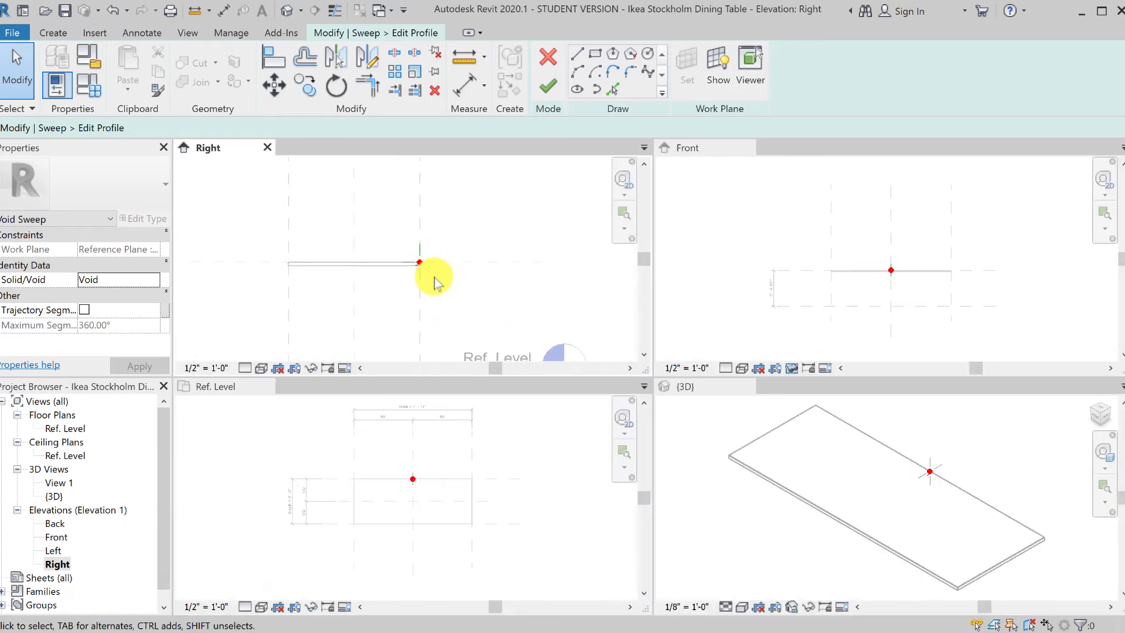
scroll(835, 264, up, 4)
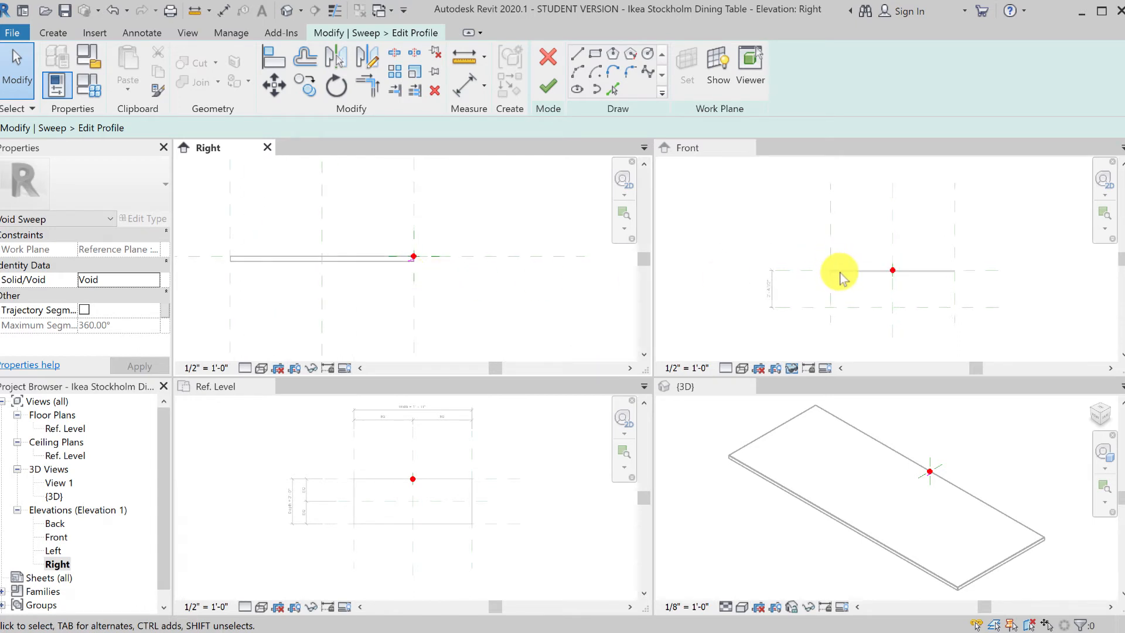
scroll(835, 270, up, 3)
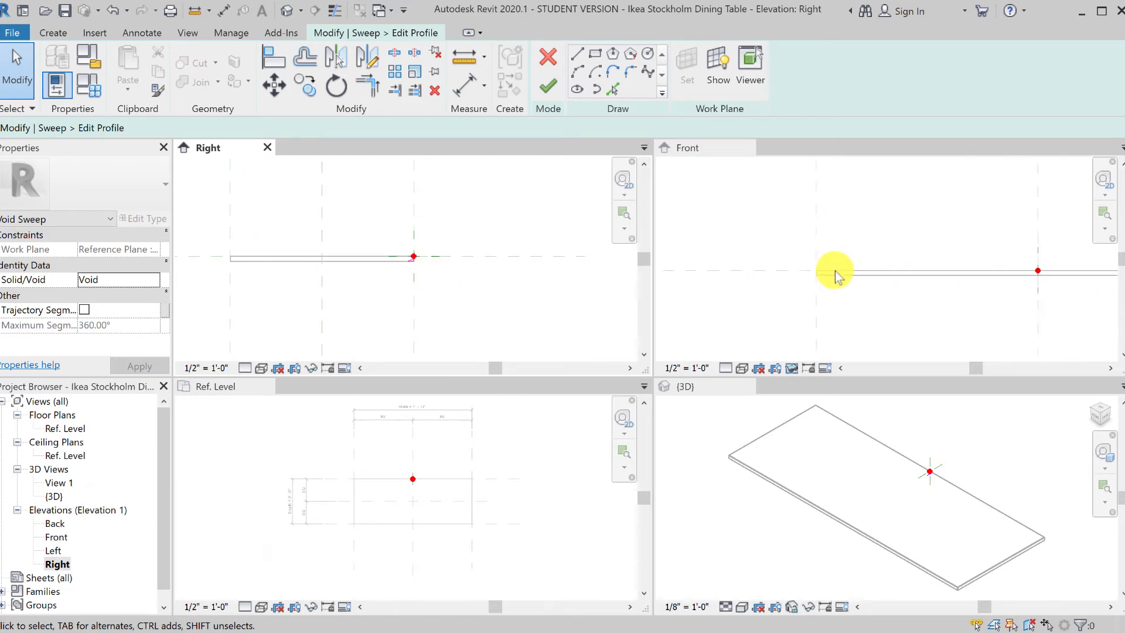
click(944, 535)
middle_drag(949, 535, 936, 472)
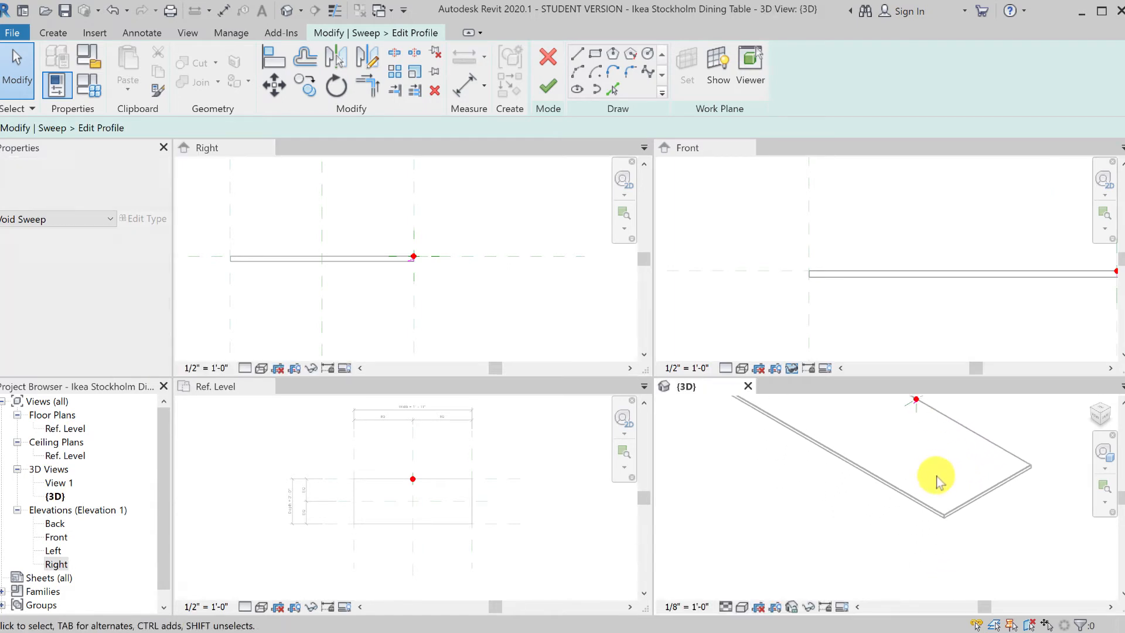
scroll(935, 515, up, 5)
scroll(951, 519, up, 5)
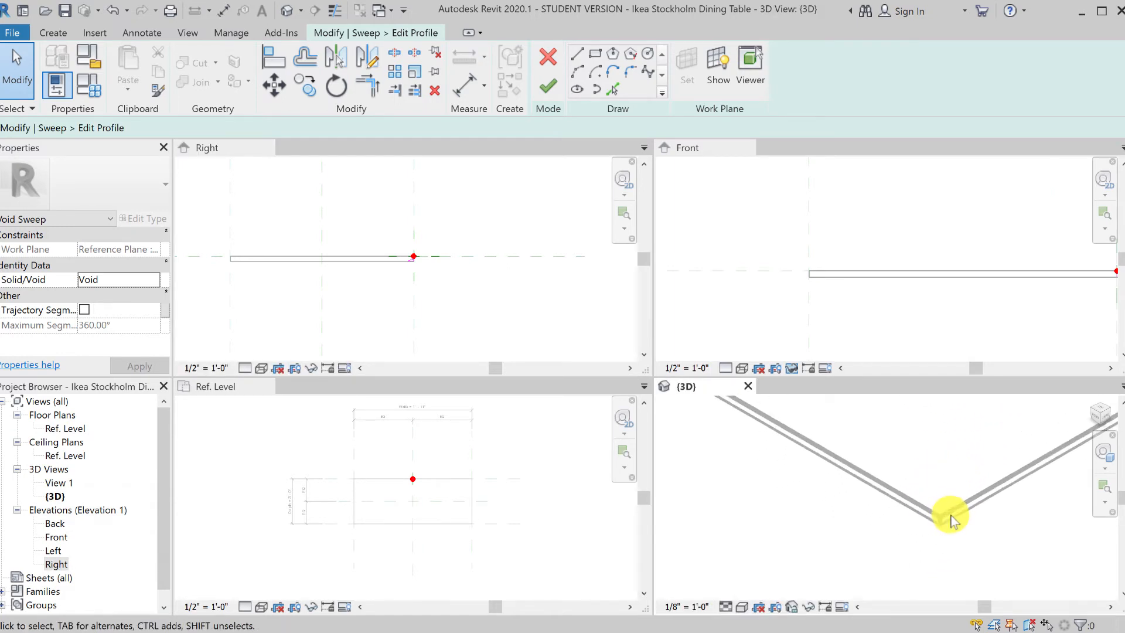
scroll(952, 517, up, 1)
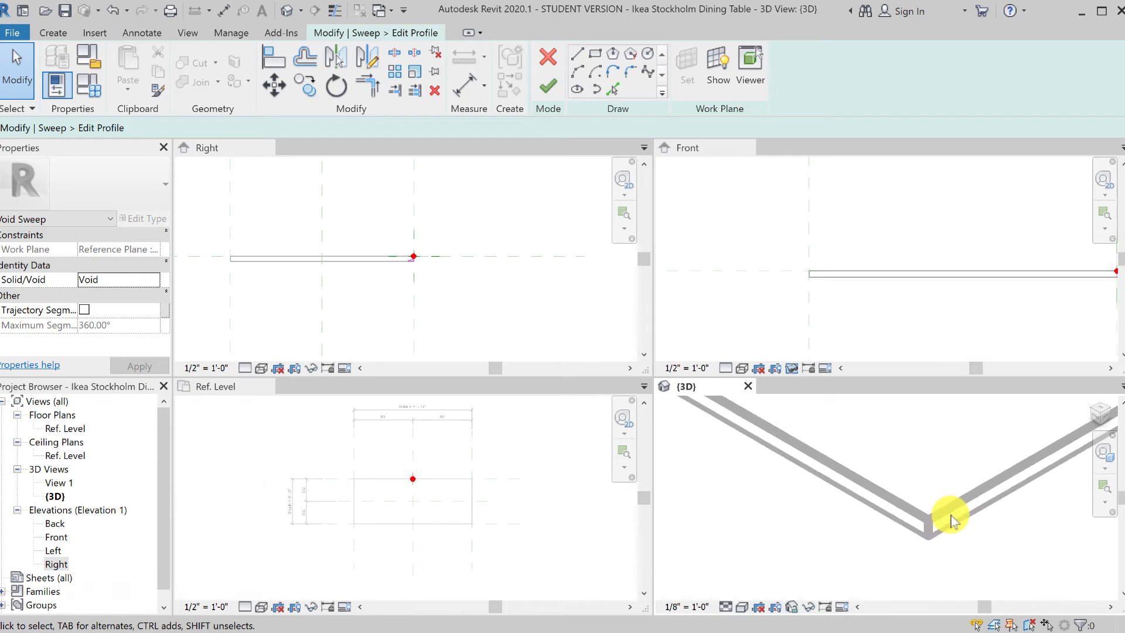
Finish the profile sketch and complete the void sweep around the tabletop
click(548, 89)
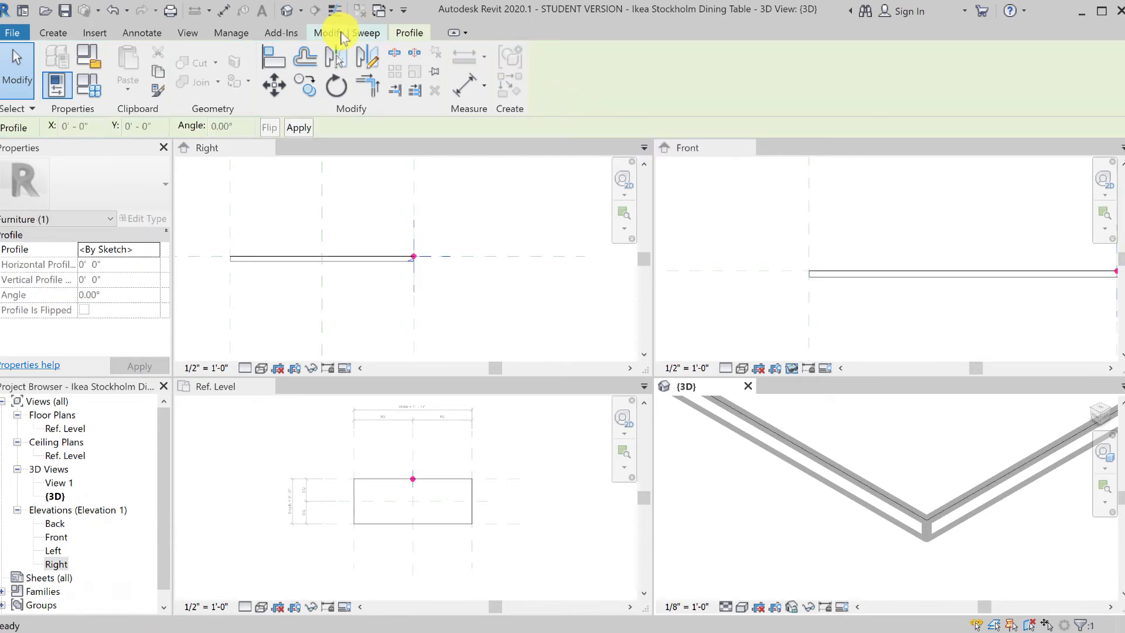
click(343, 33)
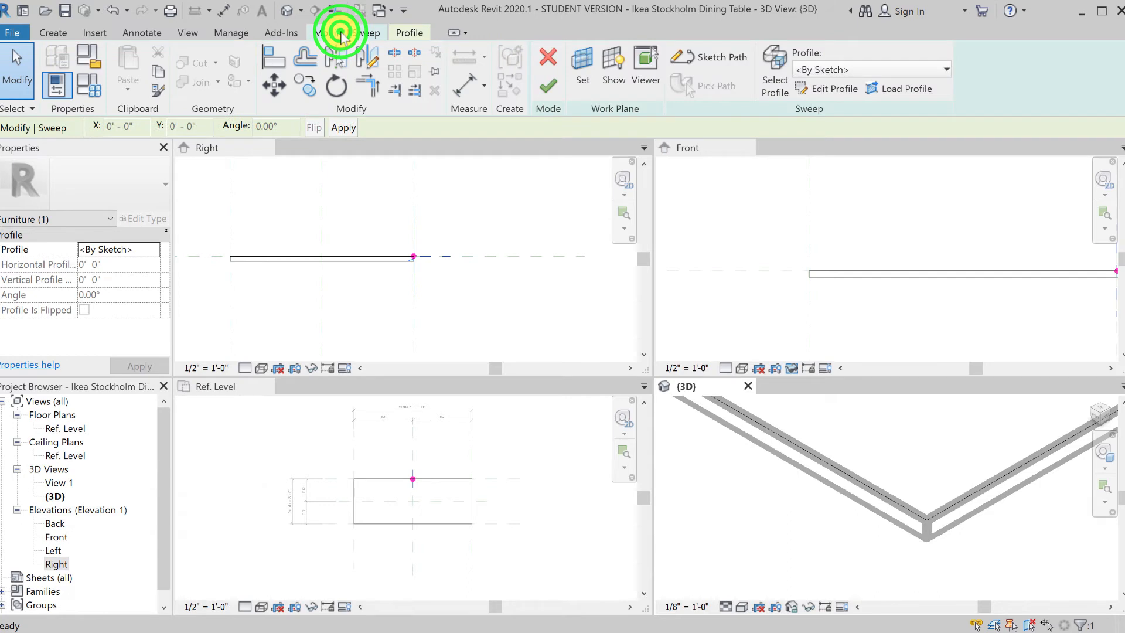
click(550, 91)
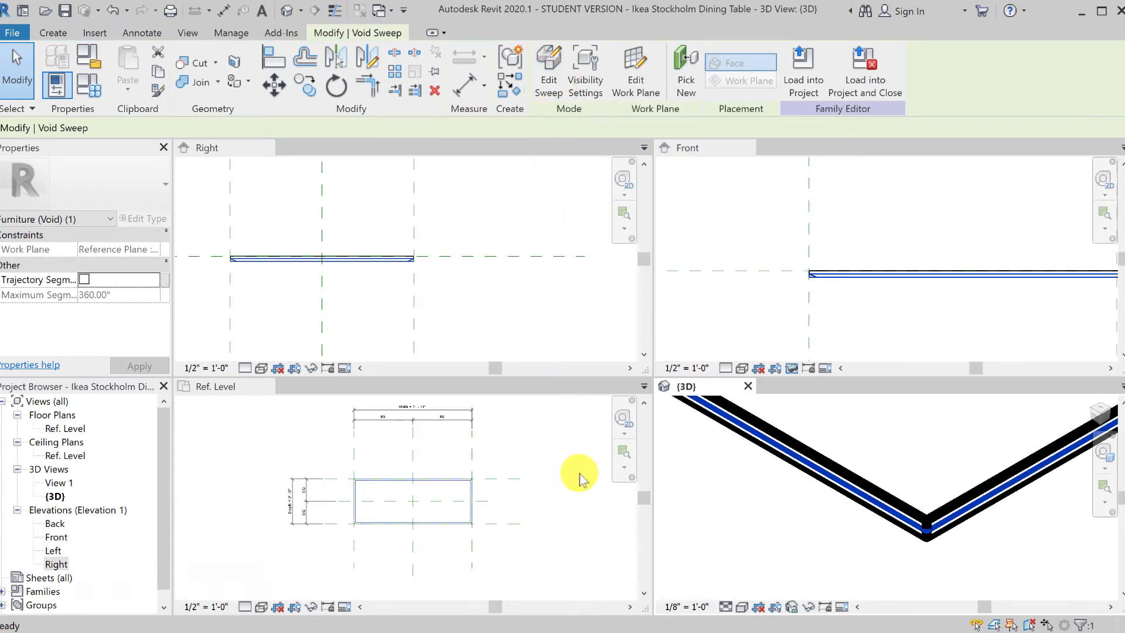
Examine the beveled tabletop edge in the Right elevation, selecting the void sweep to check its shape
click(373, 274)
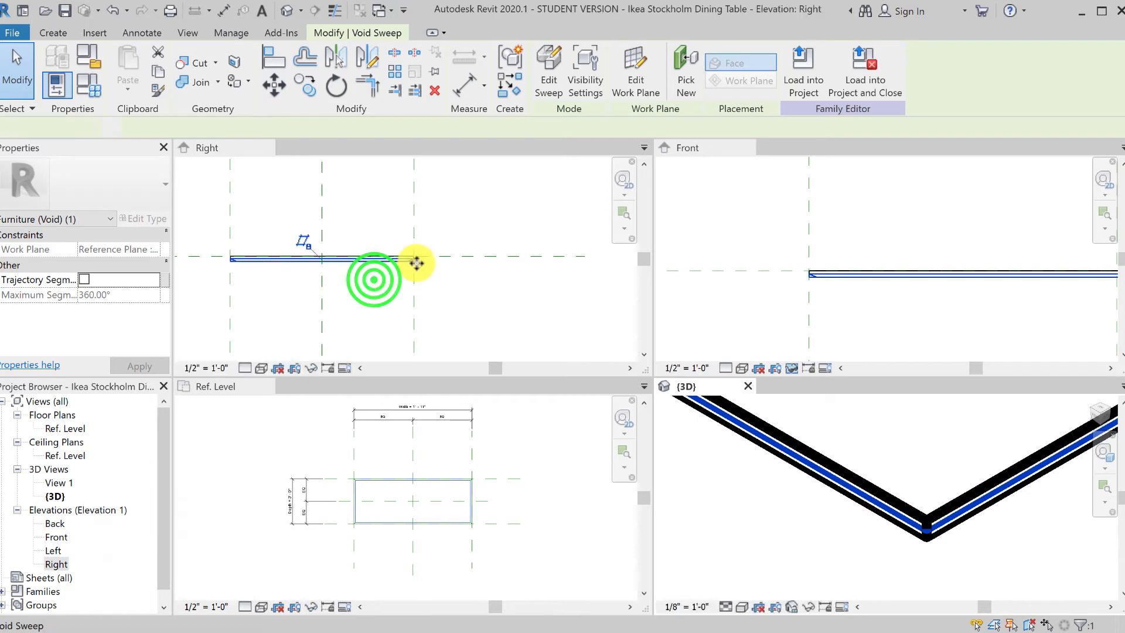
scroll(416, 261, up, 5)
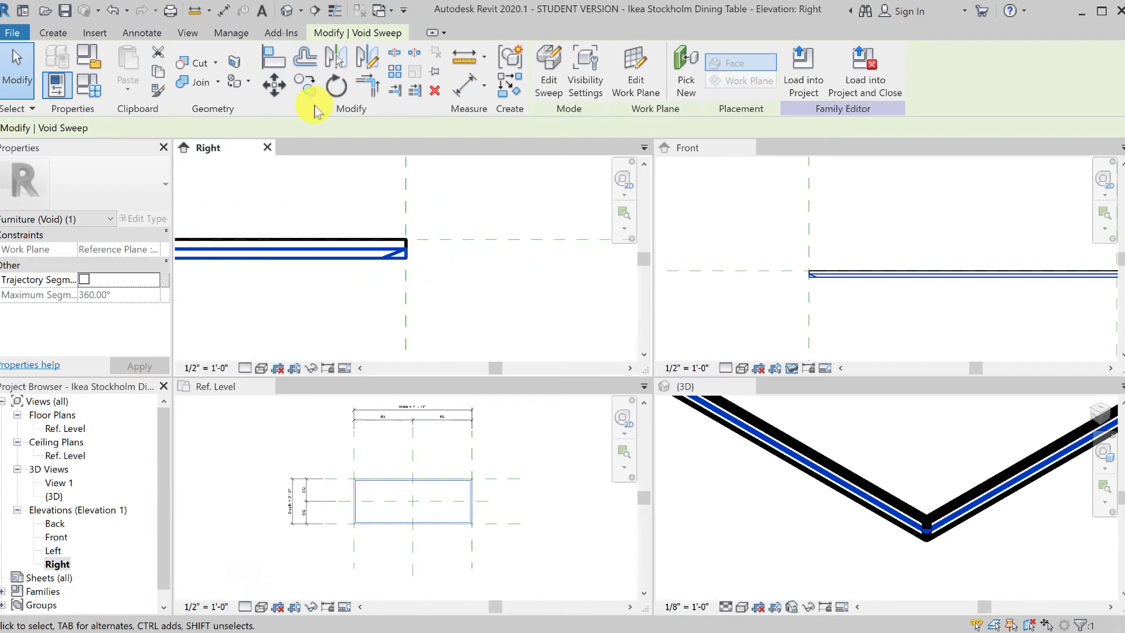
click(16, 65)
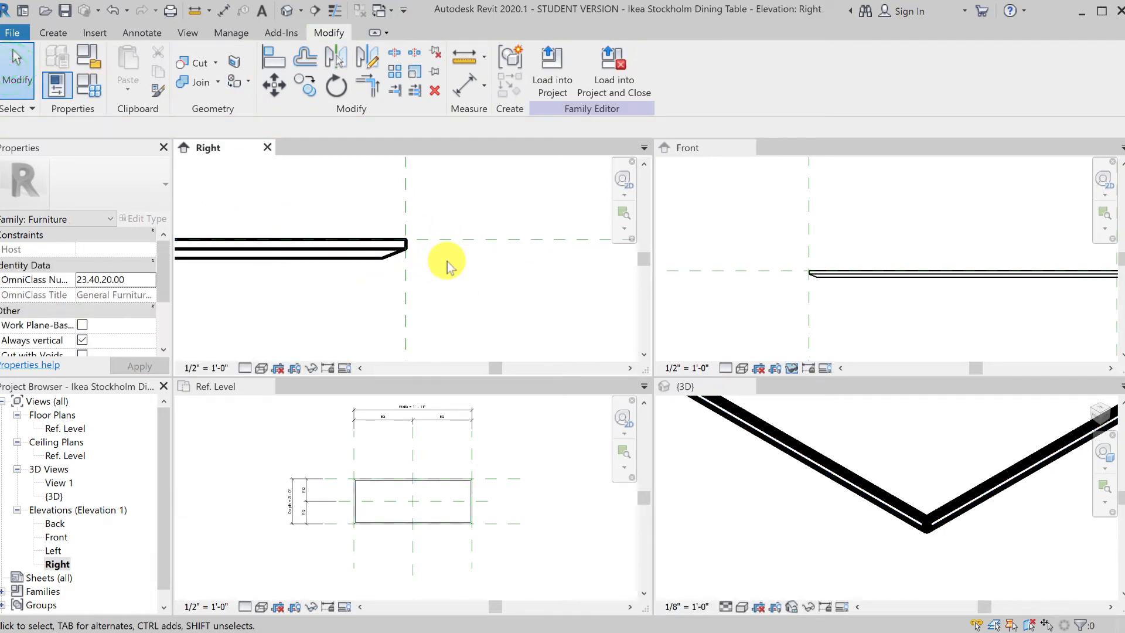
scroll(396, 259, up, 4)
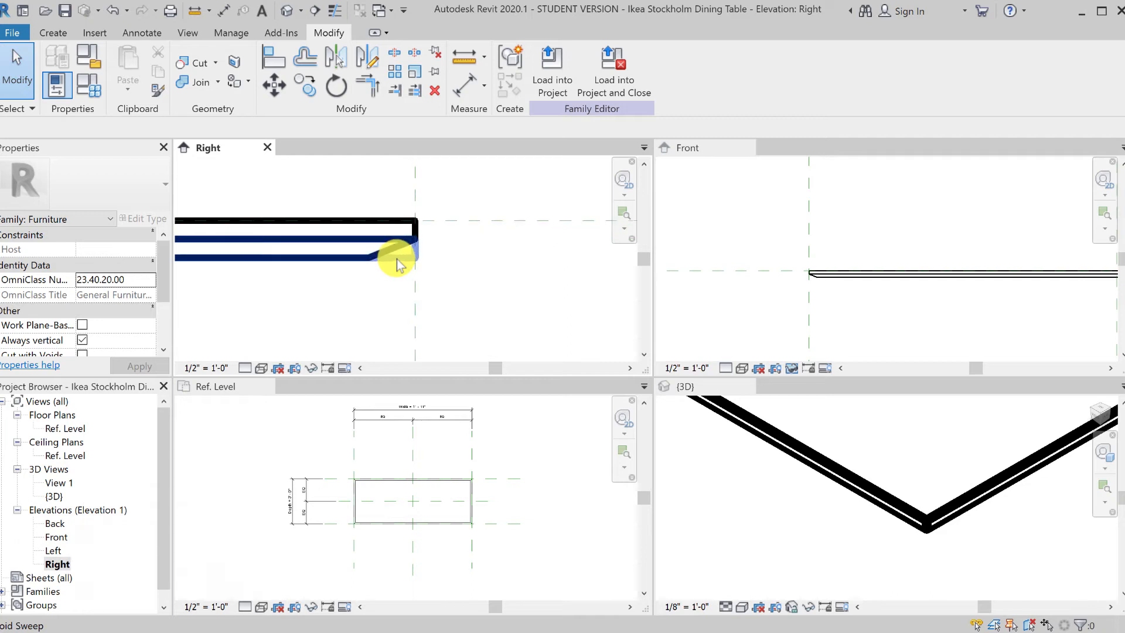
click(396, 263)
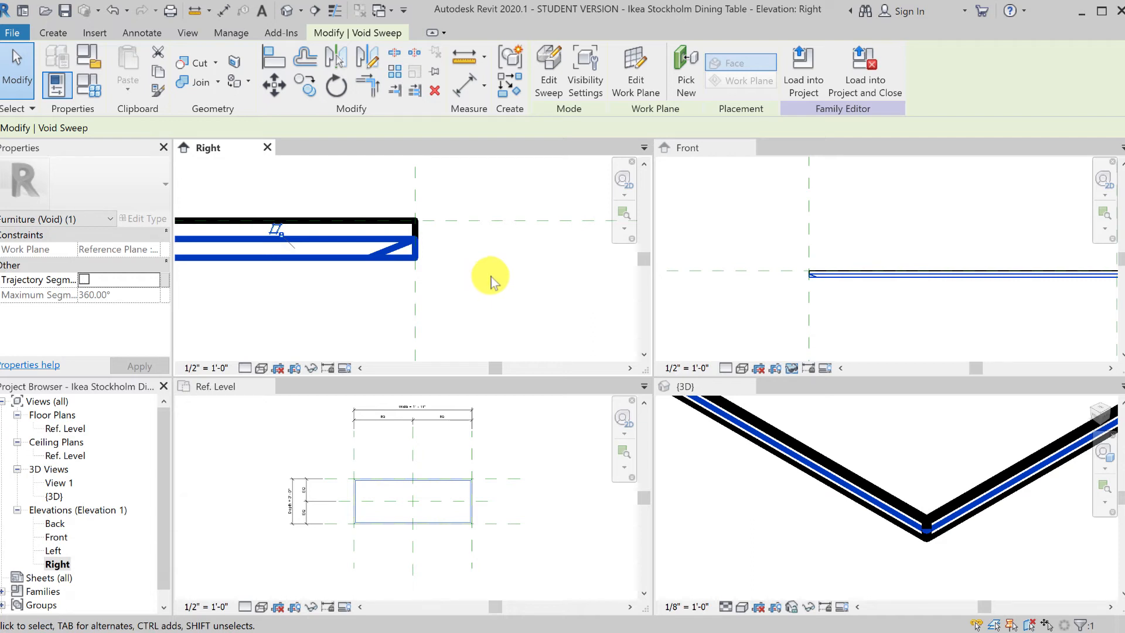
click(889, 554)
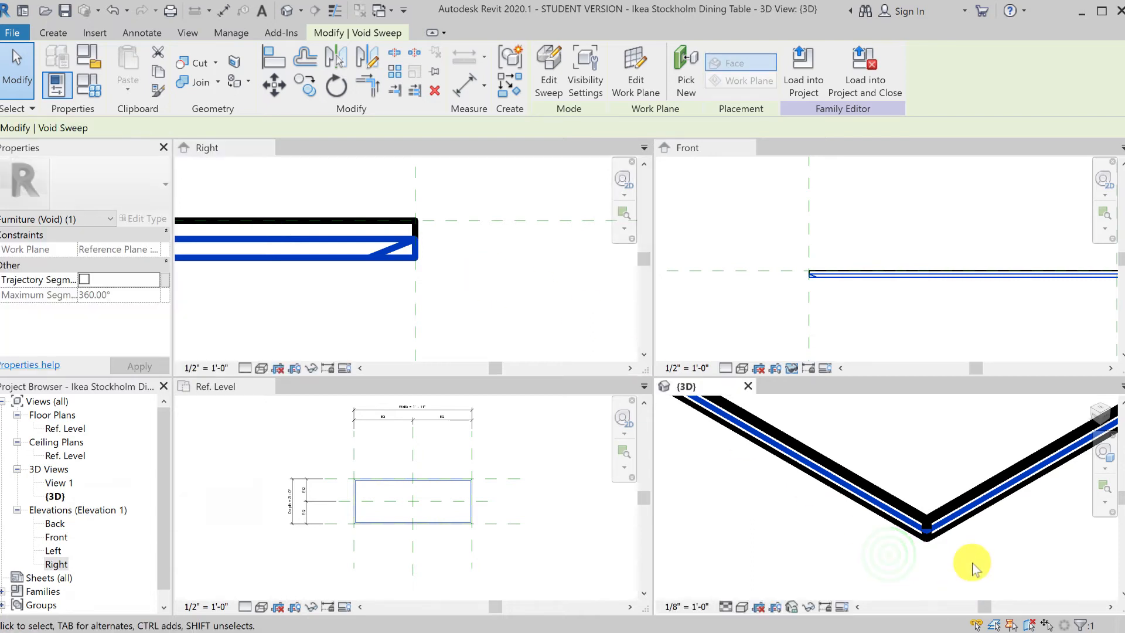
click(555, 301)
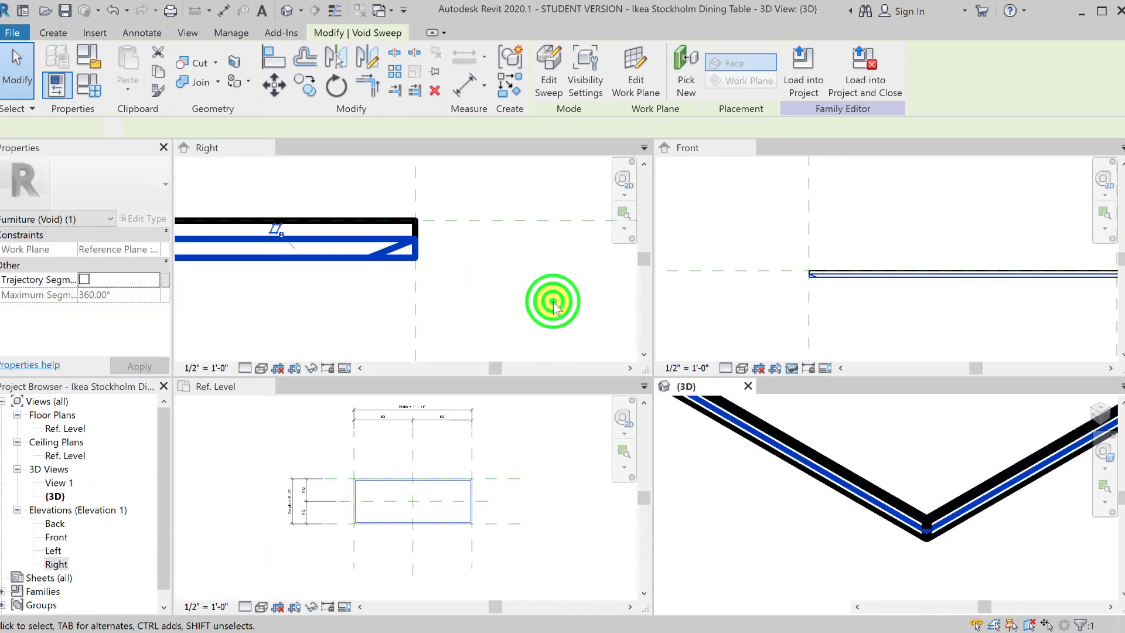
click(537, 198)
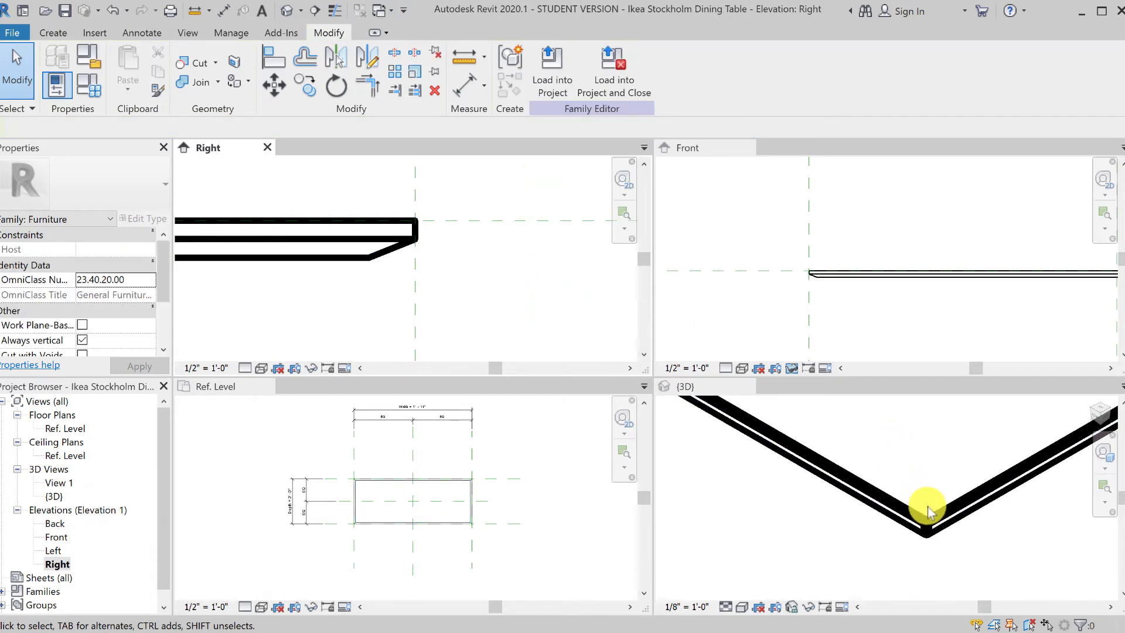
Turn on thin lines and inspect the tabletop's beveled corner from below in the 3D view
click(332, 10)
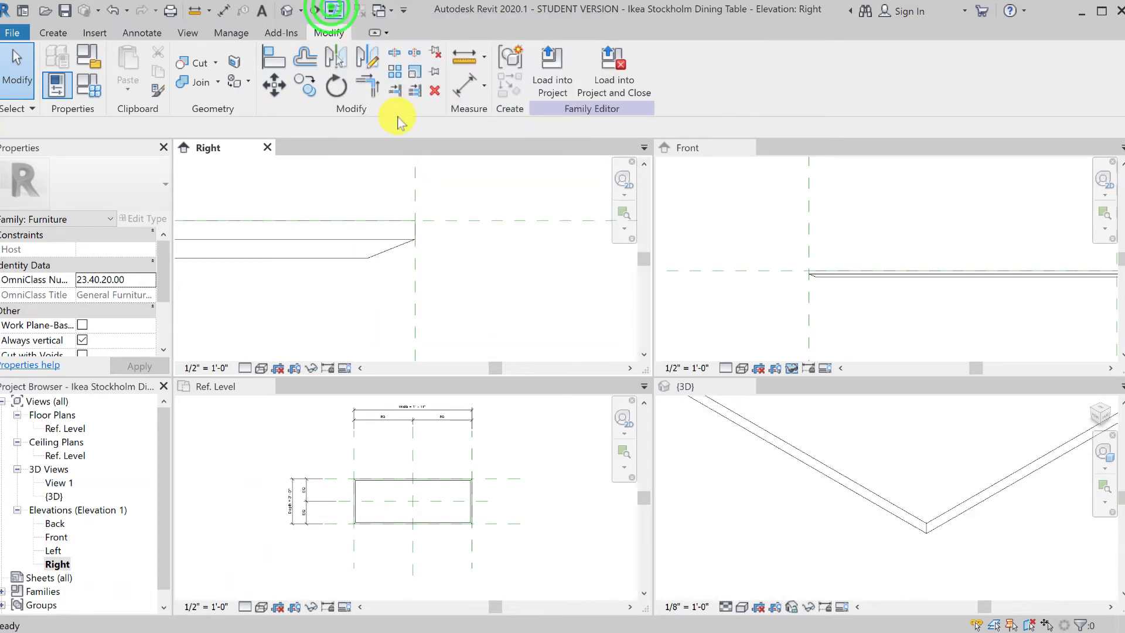
click(932, 525)
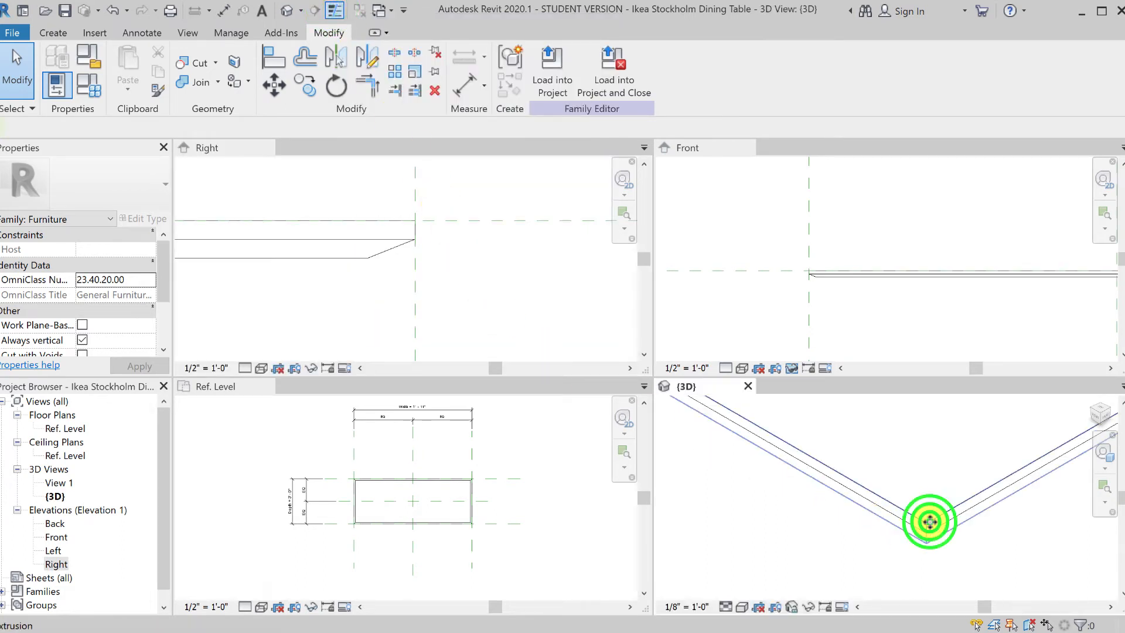
shift+middle_drag(932, 550, 985, 542)
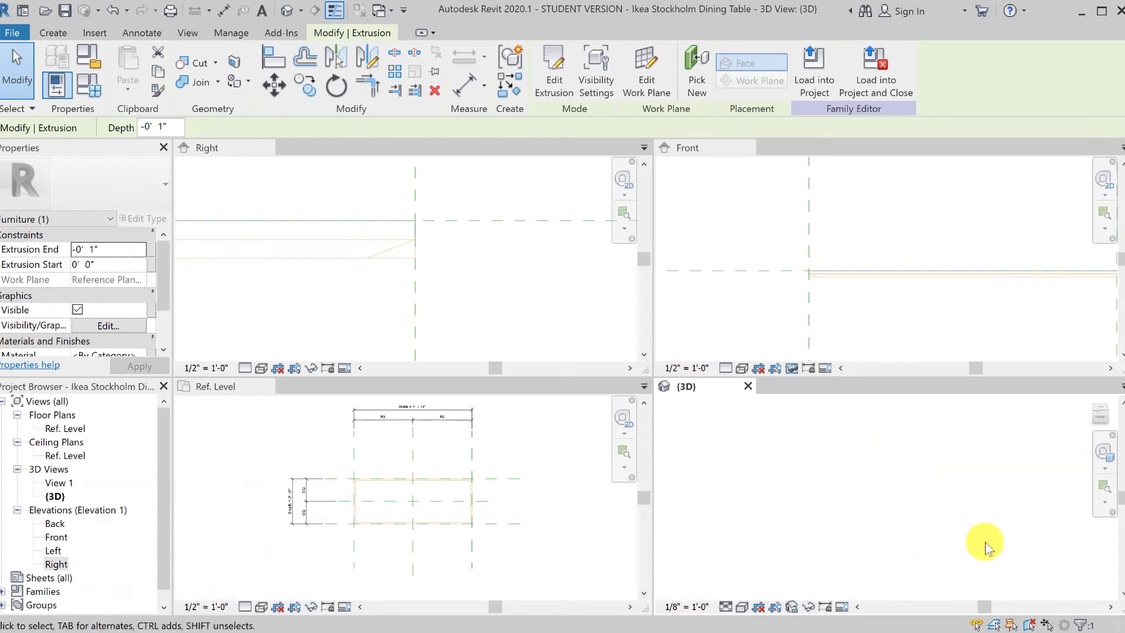
key(z)
key(a)
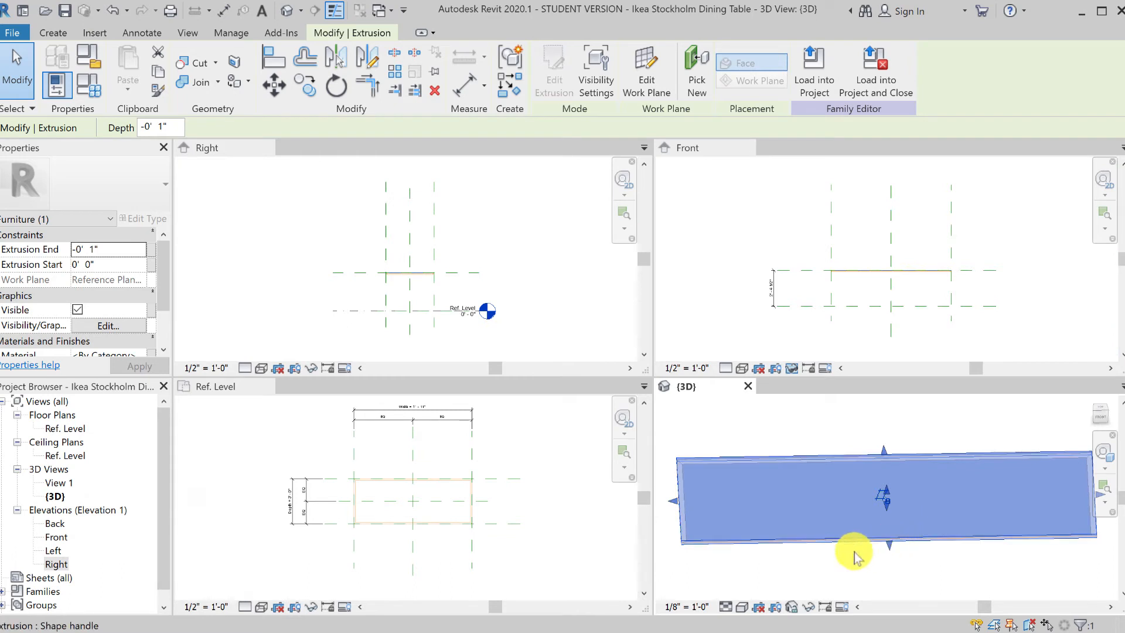
shift+middle_drag(701, 548, 829, 437)
scroll(830, 437, up, 5)
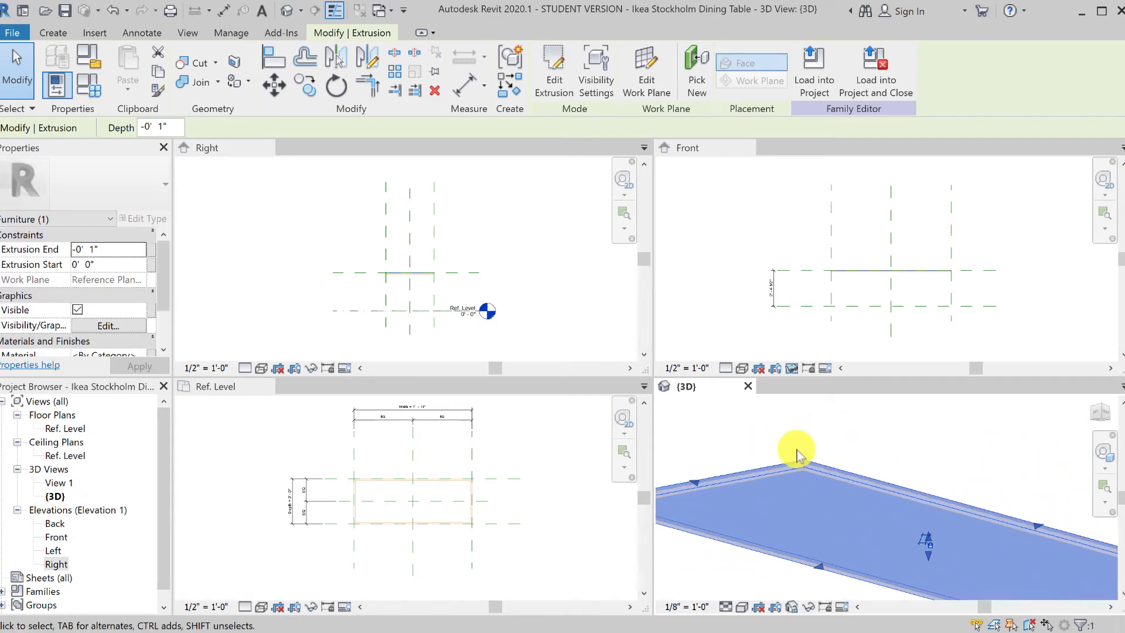
click(741, 451)
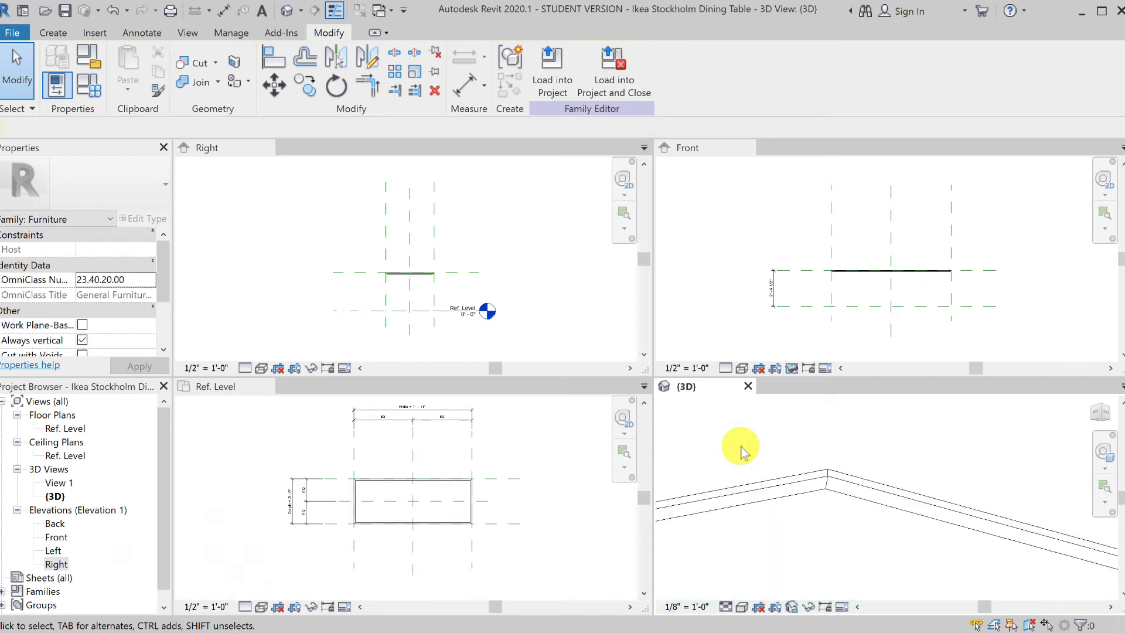
Save the family and return to tabbed views with the whole Ref. Level plan in view
click(64, 9)
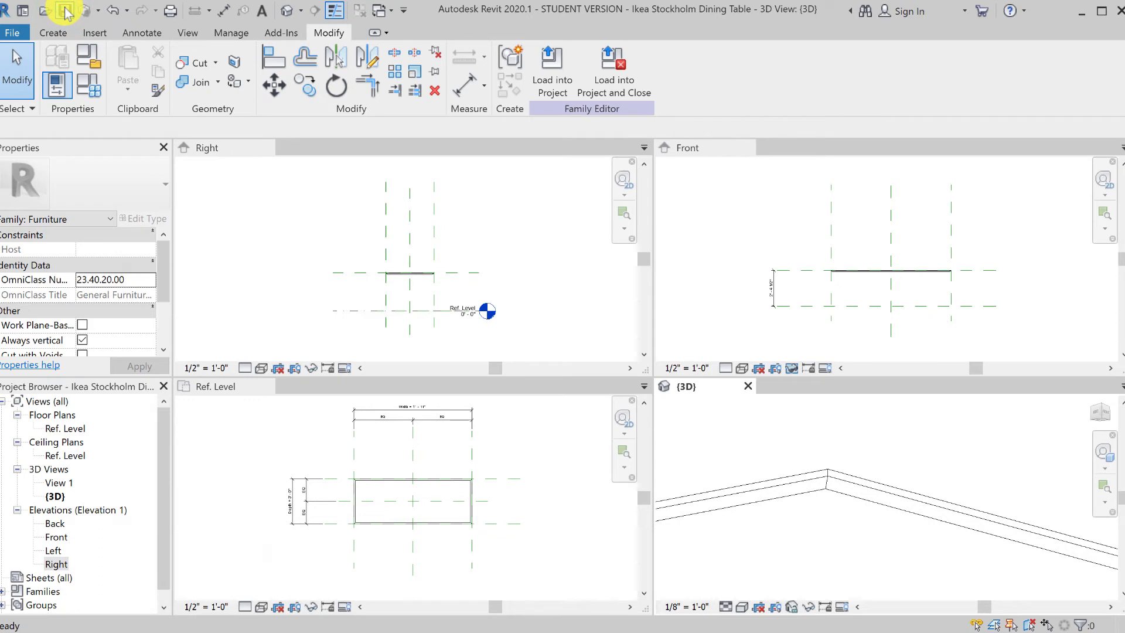
click(239, 389)
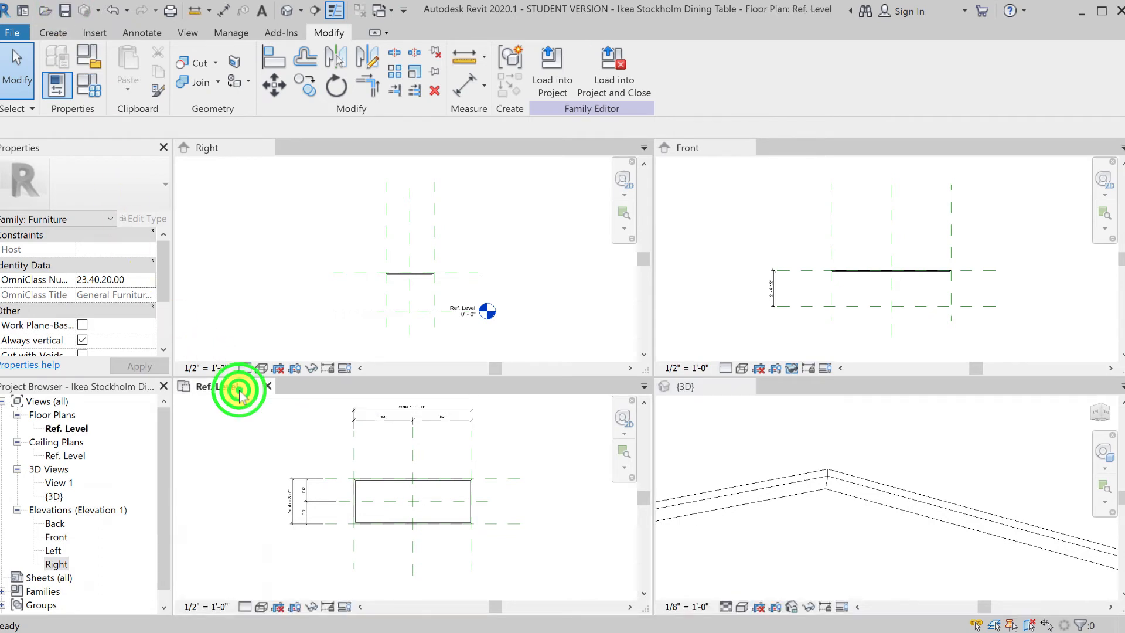
key(t)
key(w)
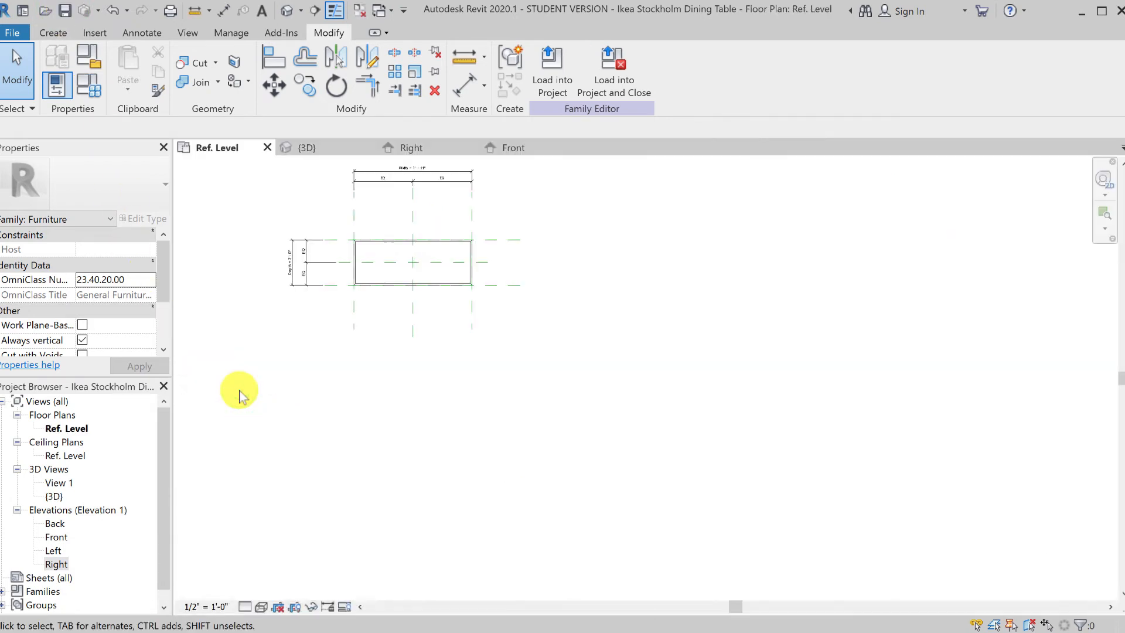
key(z)
key(a)
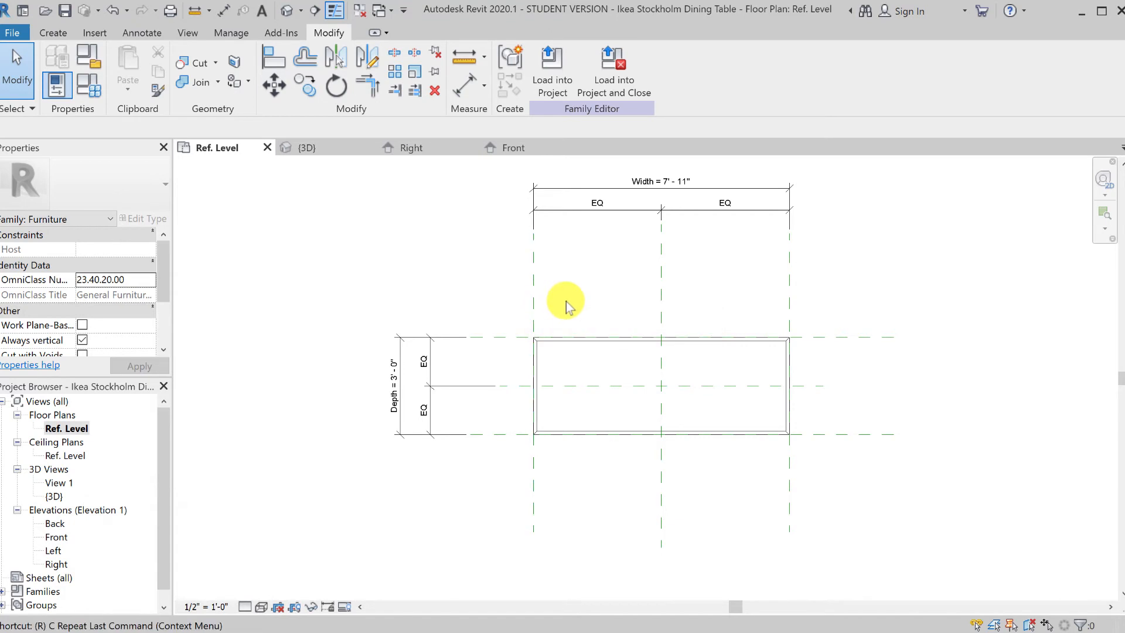
Draw two vertical reference planes across the tabletop in plan, about 9 5/8" inside its left edge and 8" inside its right edge
click(505, 315)
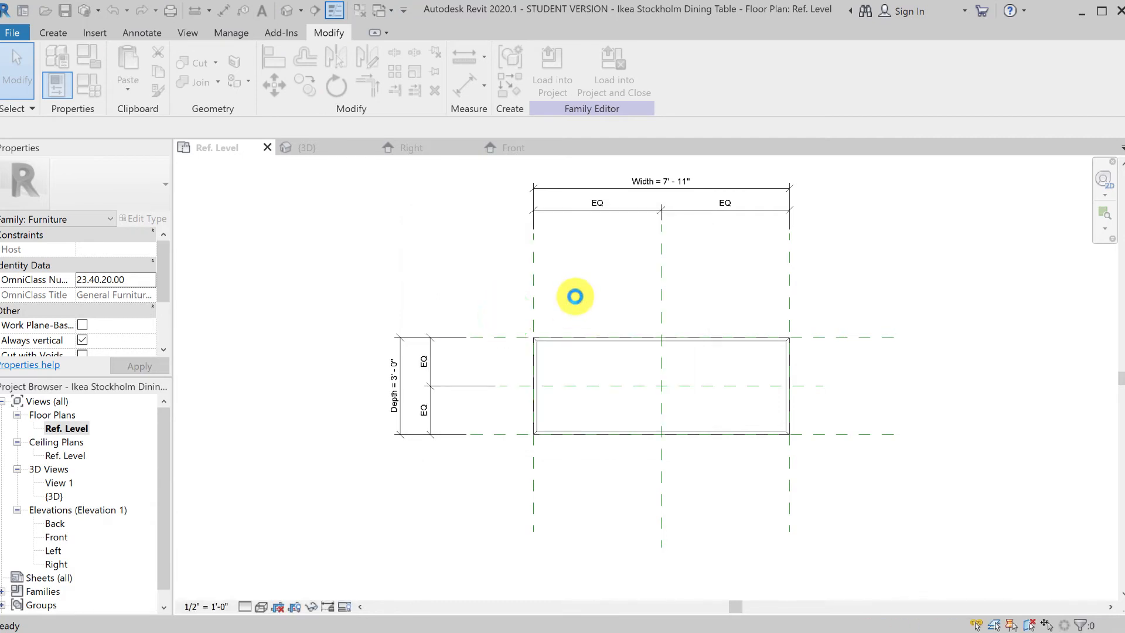
click(560, 268)
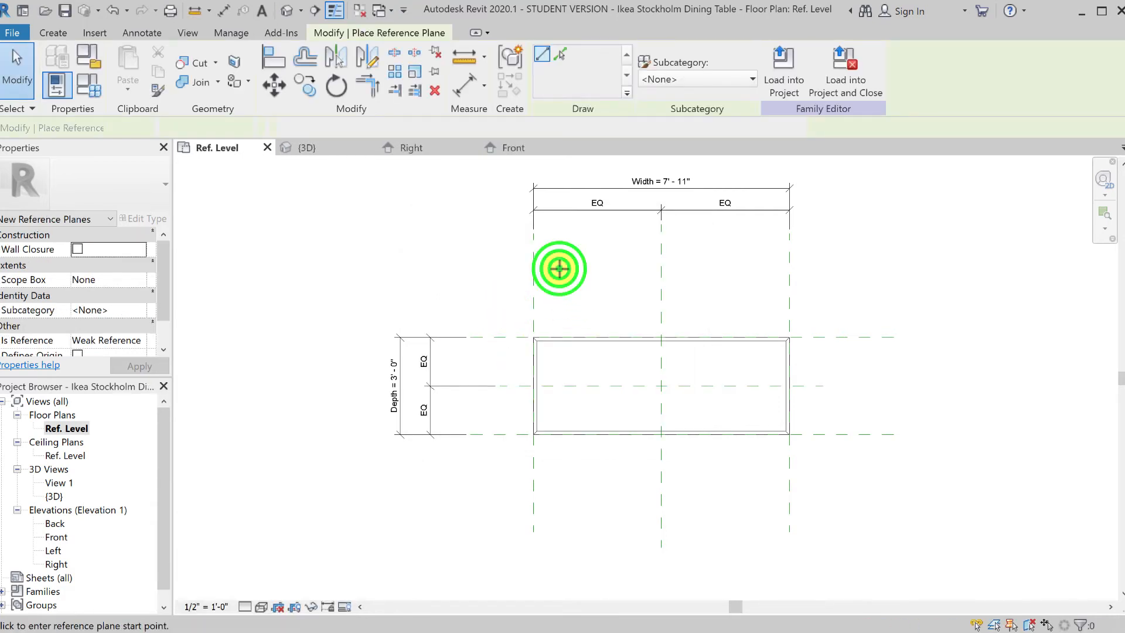
click(564, 490)
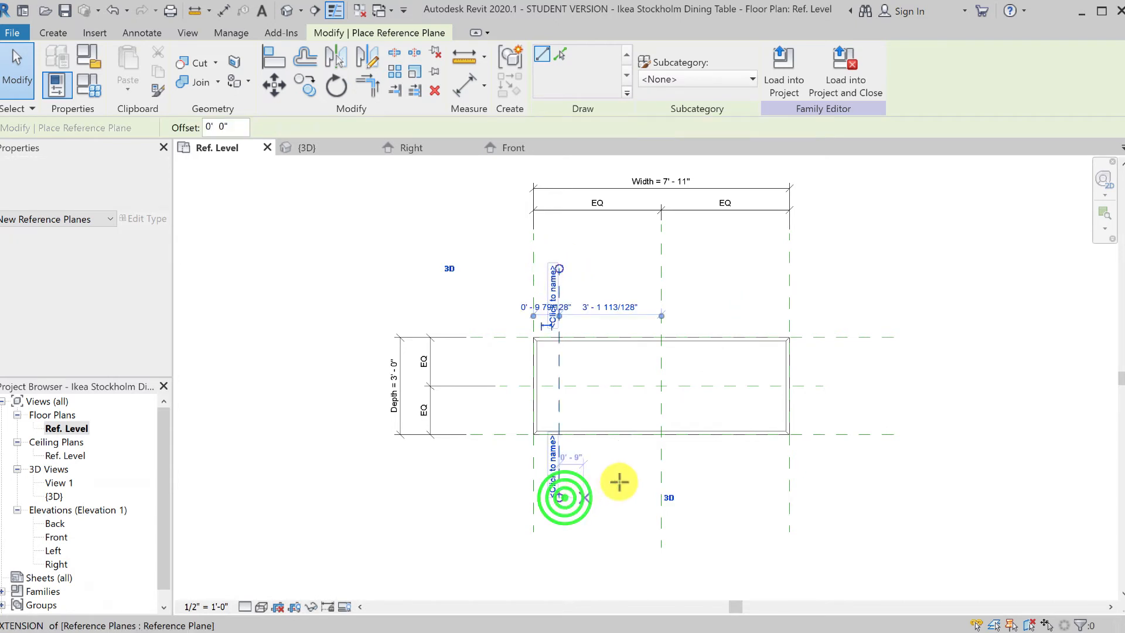
click(766, 264)
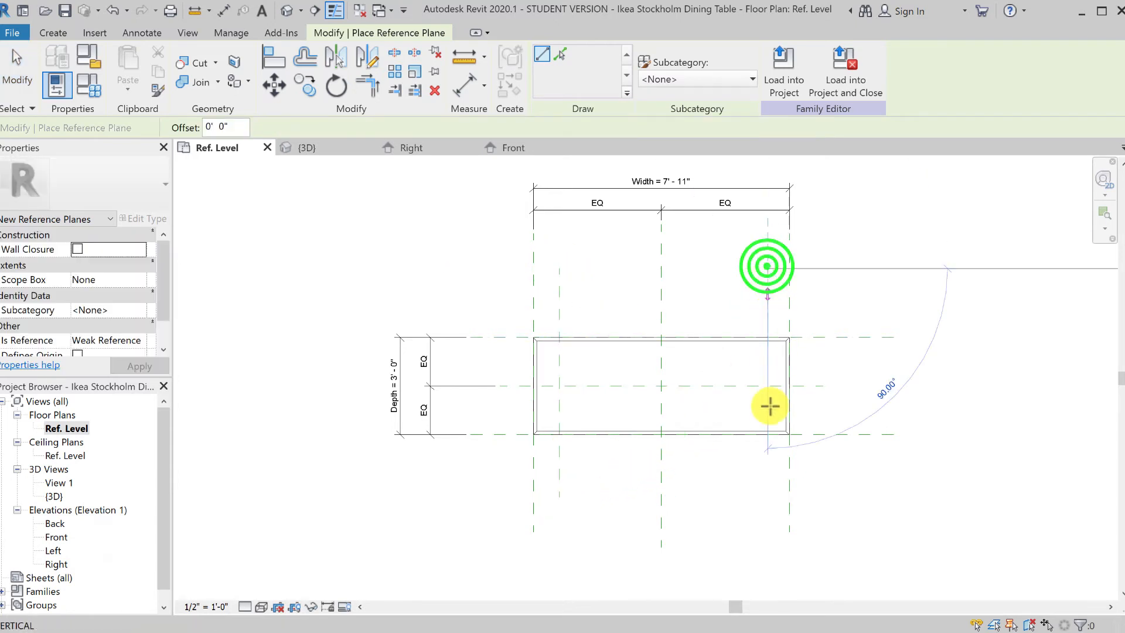
click(766, 497)
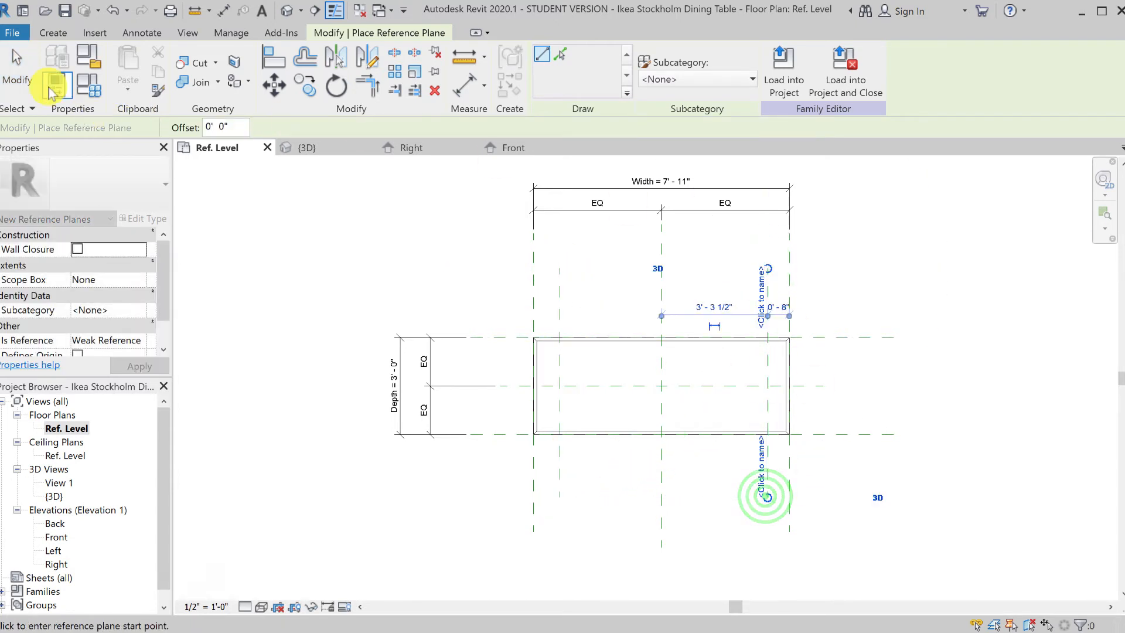
click(22, 73)
Name the new inner left reference plane "Laft of Table"
click(556, 456)
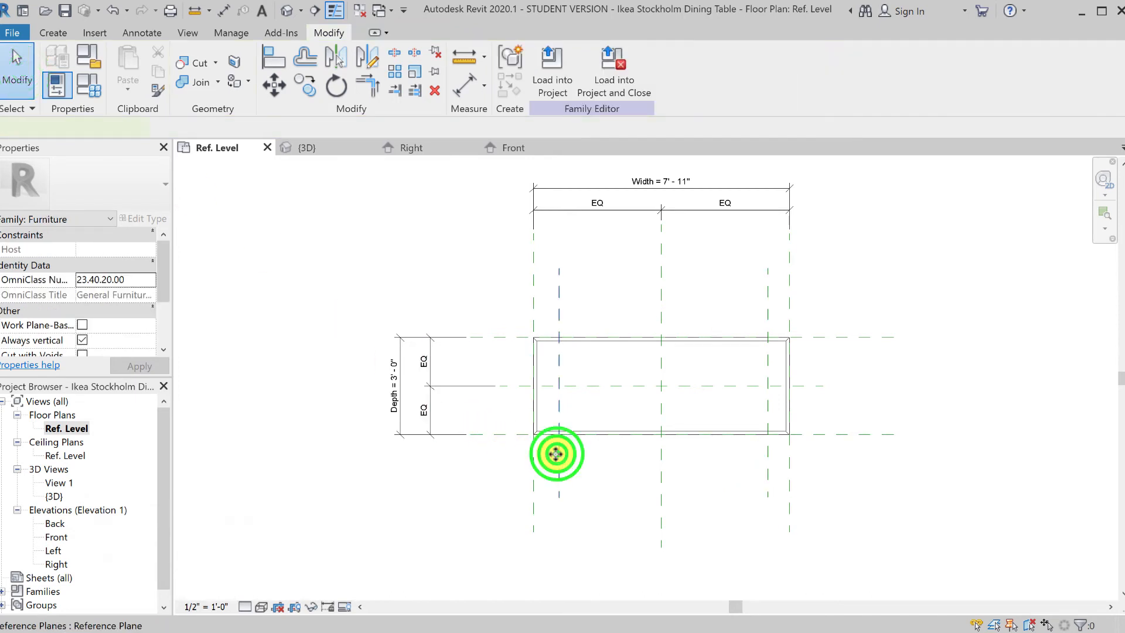
click(554, 491)
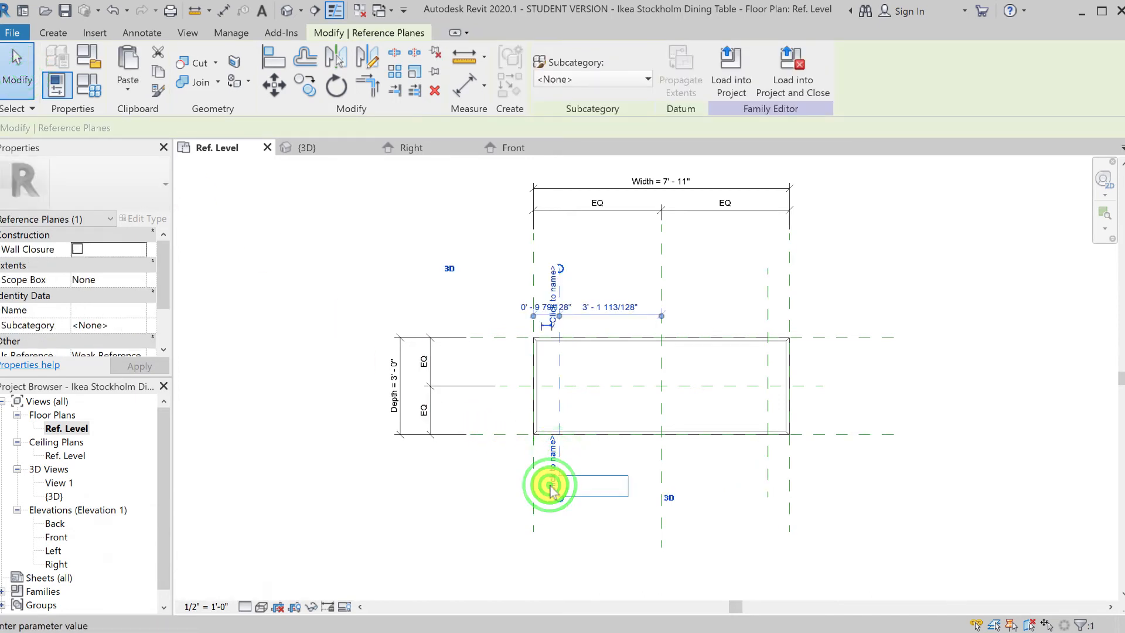
text(L)
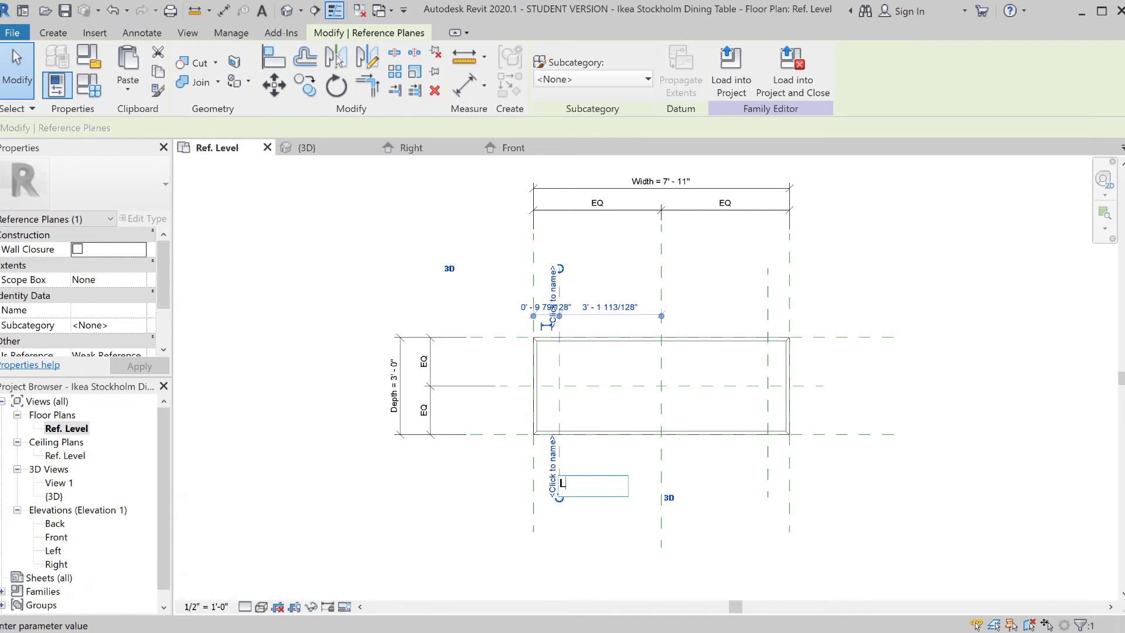
text(aft of Table)
click(655, 522)
click(708, 534)
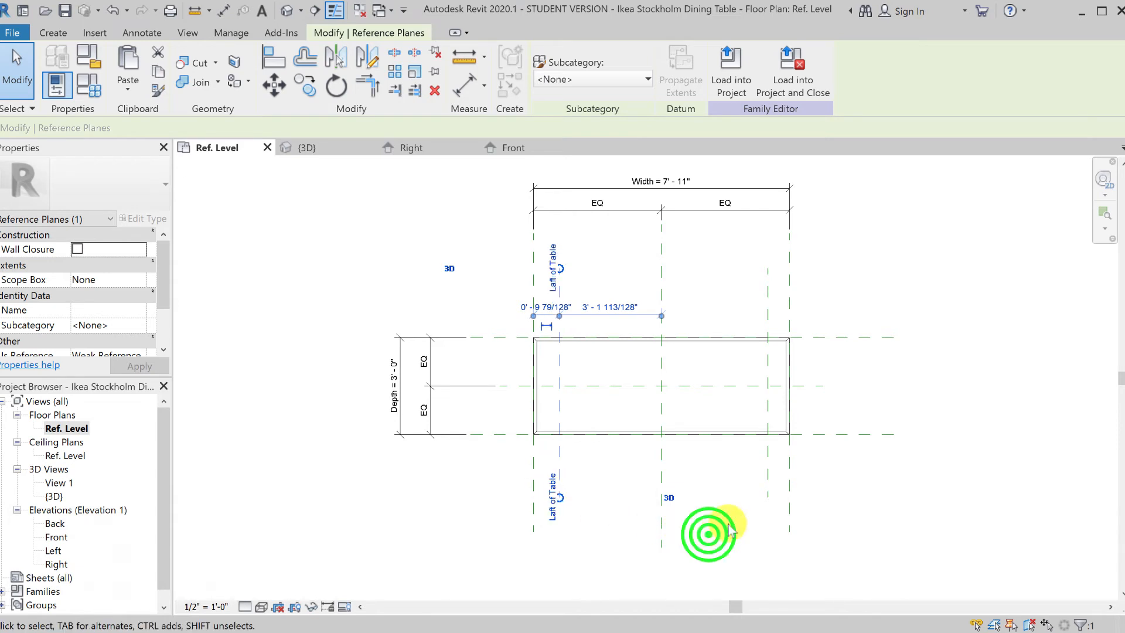
Name the new inner right reference plane "Right of Table"
click(767, 480)
click(762, 483)
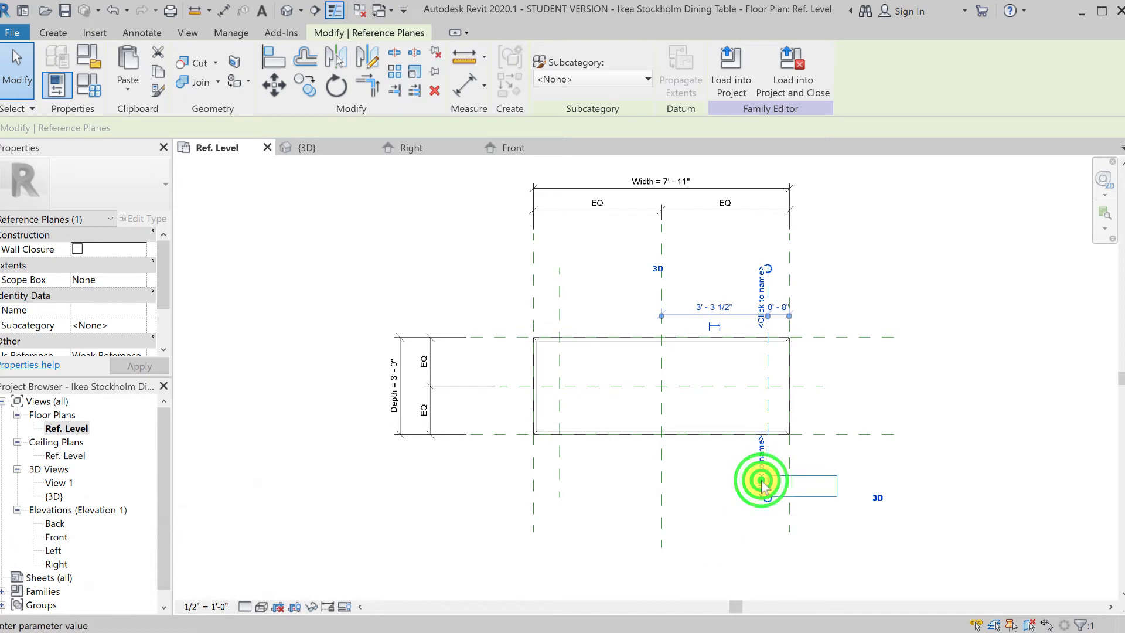
text(Right of Table)
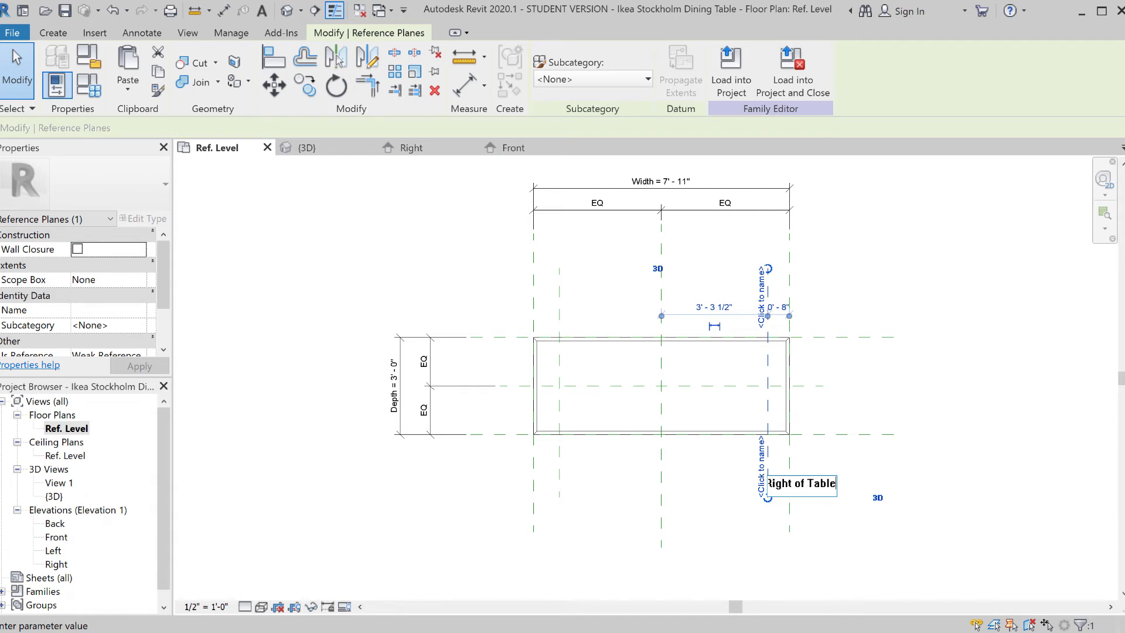
click(911, 418)
click(932, 263)
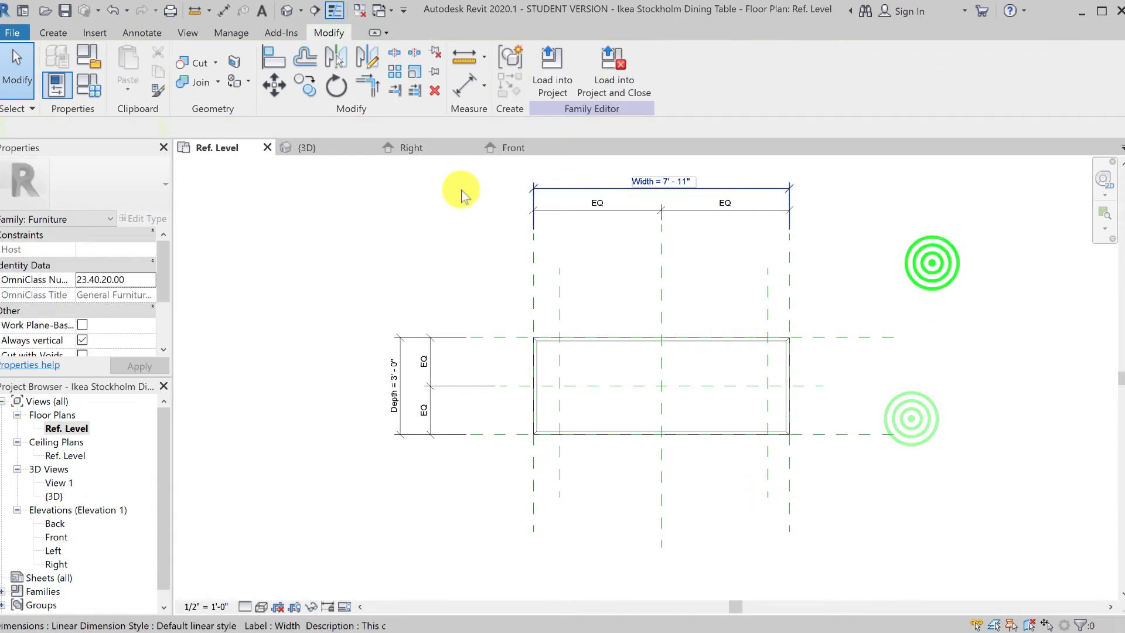
Add aligned dimensions from each inner vertical reference plane to the nearest outer edge plane of the tabletop
click(222, 10)
scroll(577, 312, up, 1)
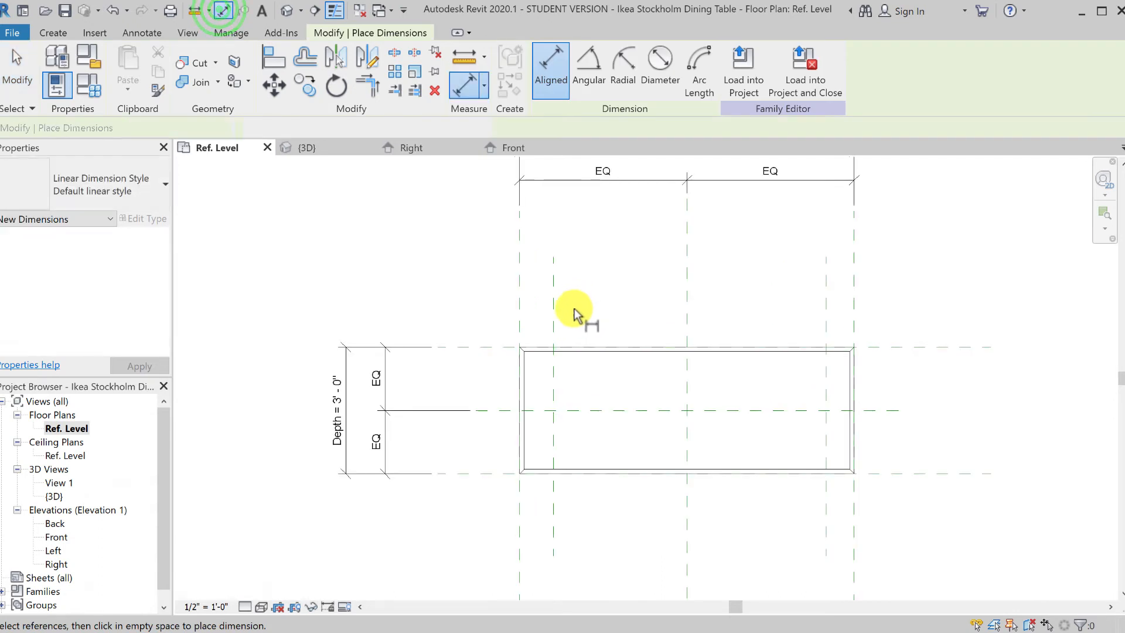
click(553, 303)
click(520, 303)
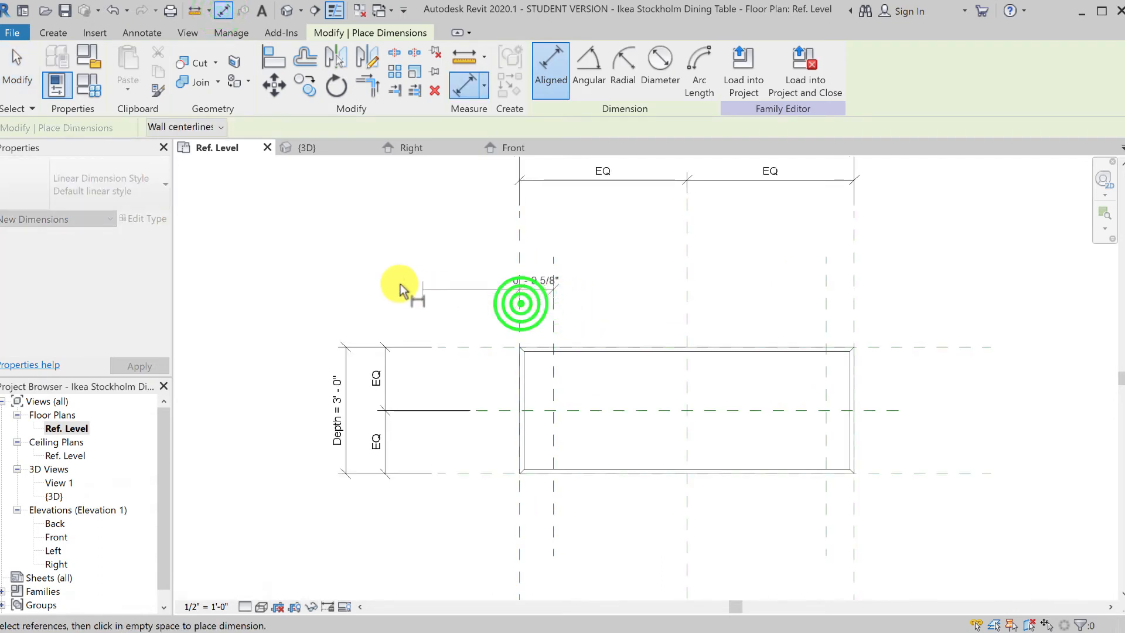
click(378, 276)
click(824, 297)
click(857, 296)
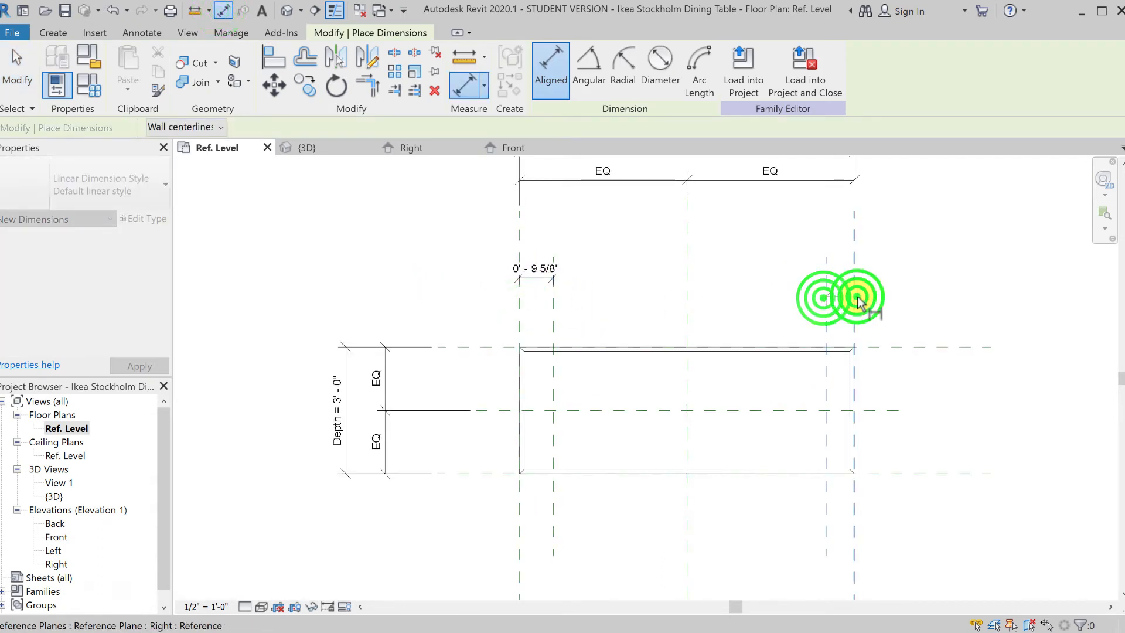
click(897, 272)
click(16, 64)
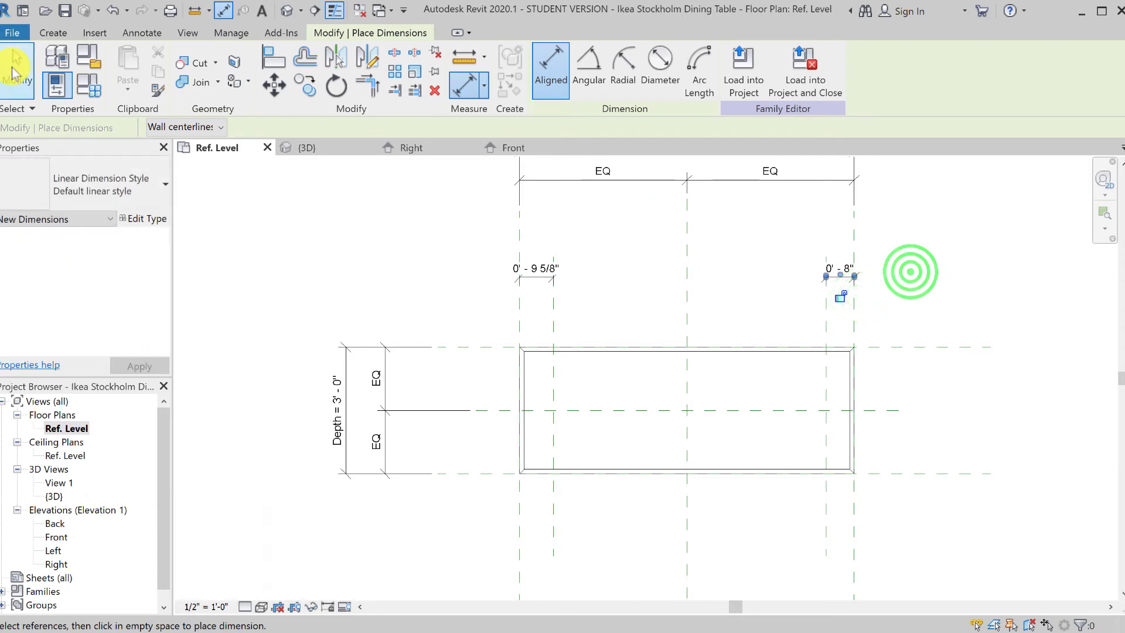
Set the distance between the left outer plane and the inner left reference plane to 1'-1"
click(553, 314)
click(537, 262)
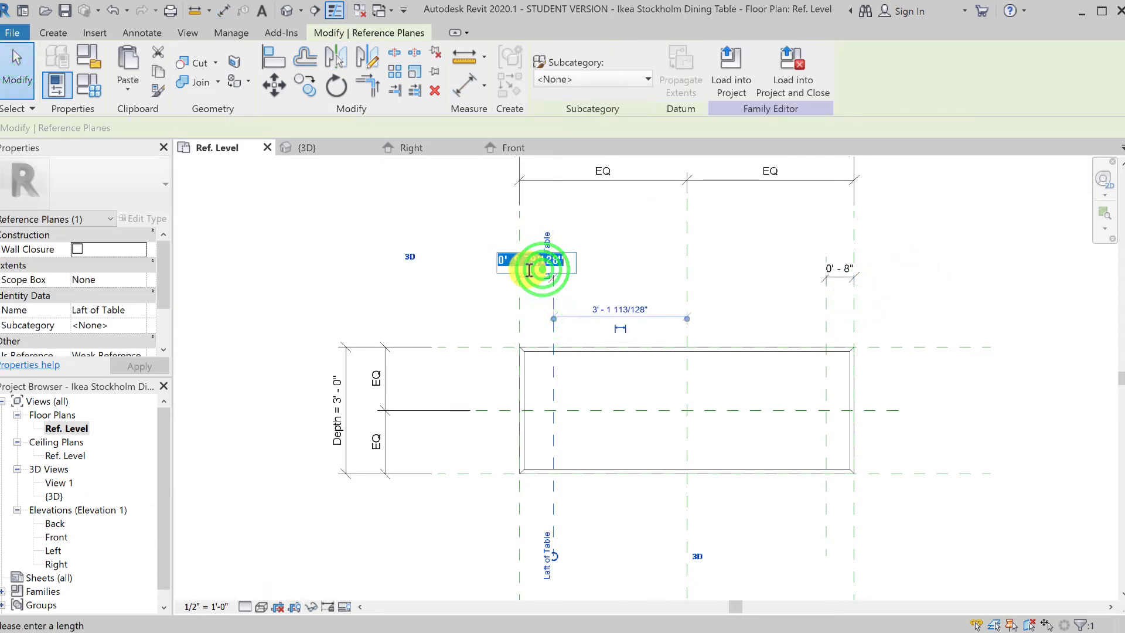
text(1 1)
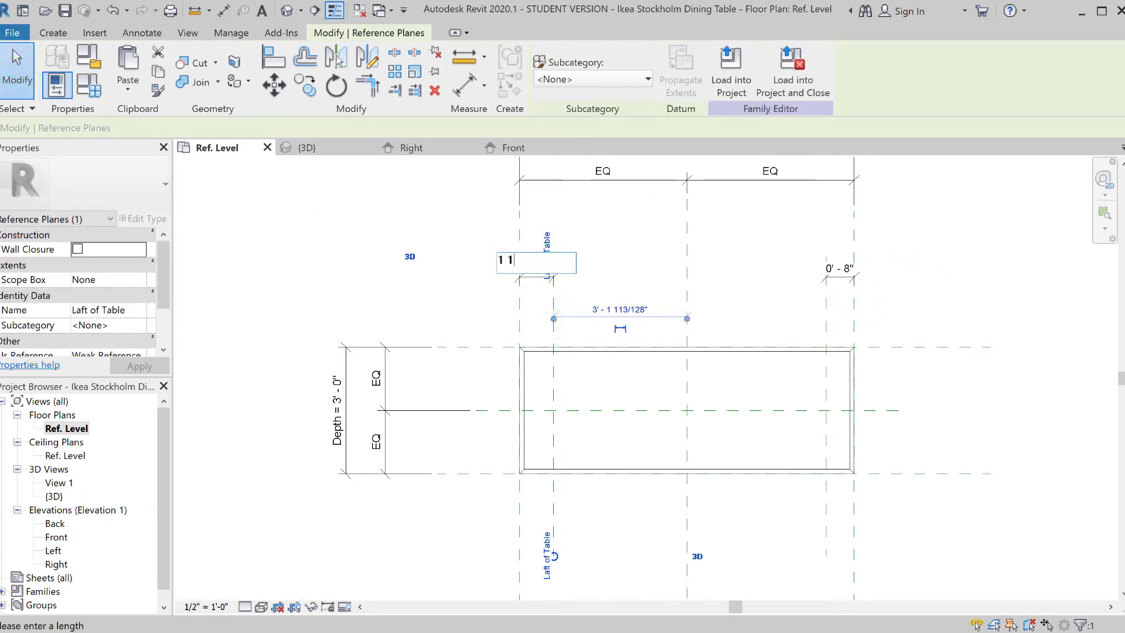
click(613, 267)
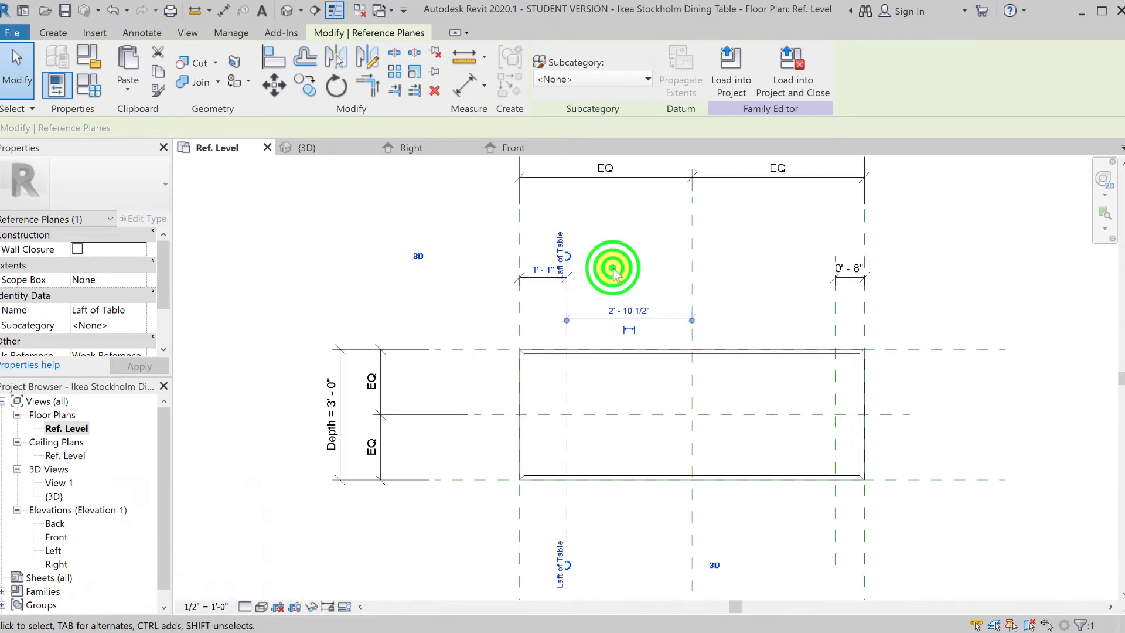
Set the distance between the right outer plane and the inner right reference plane to 1'-1"
click(851, 271)
click(797, 306)
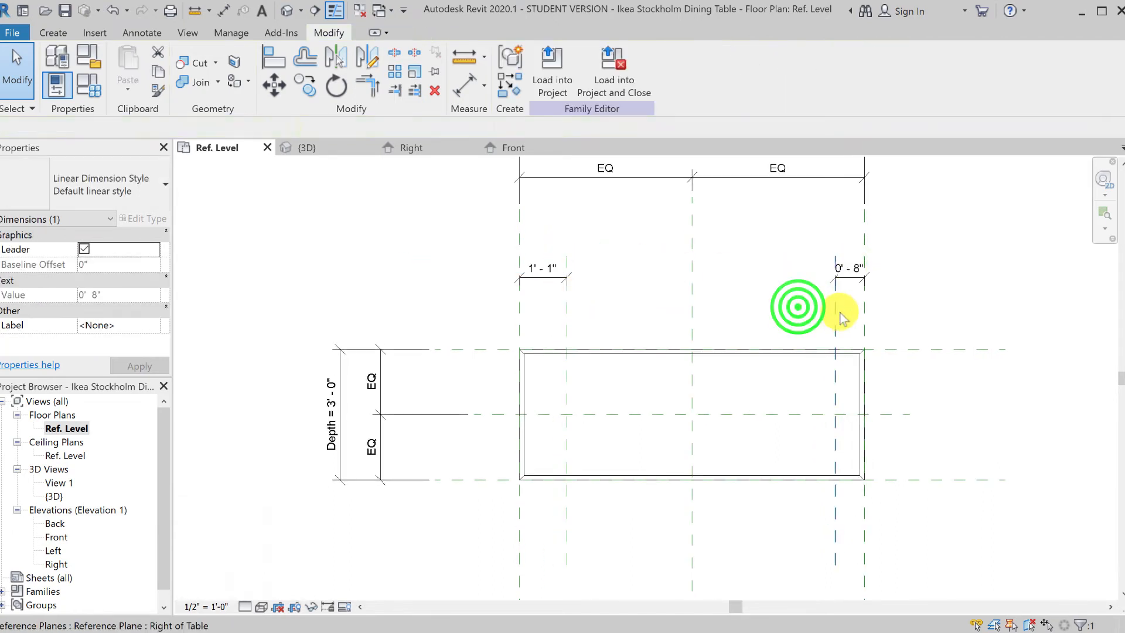
click(835, 311)
click(849, 265)
text(1 1)
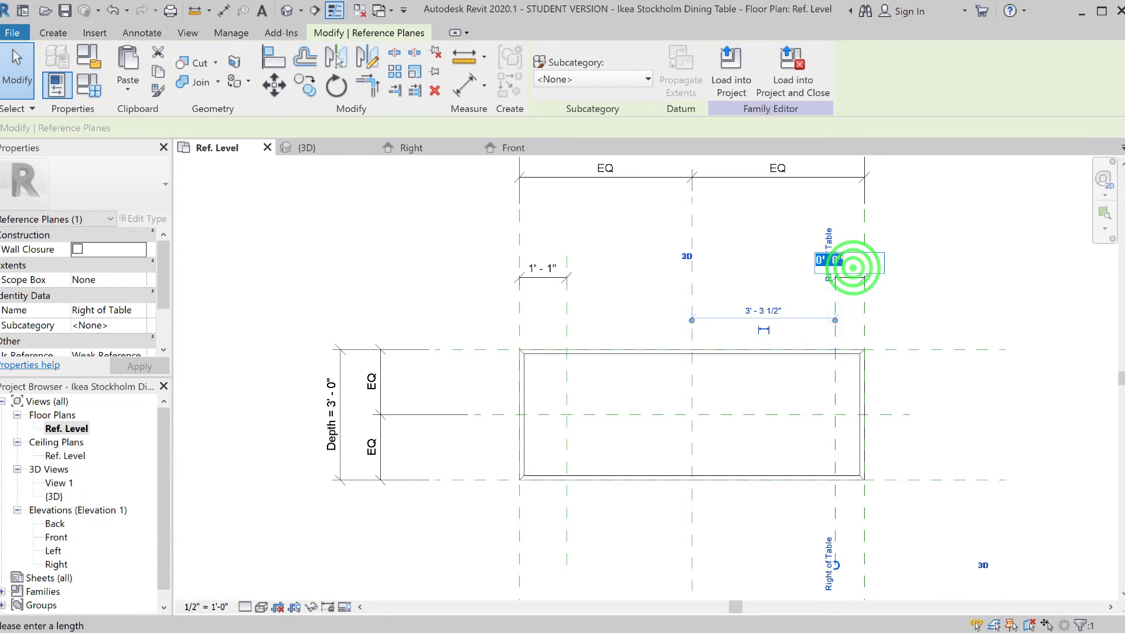
key(Return)
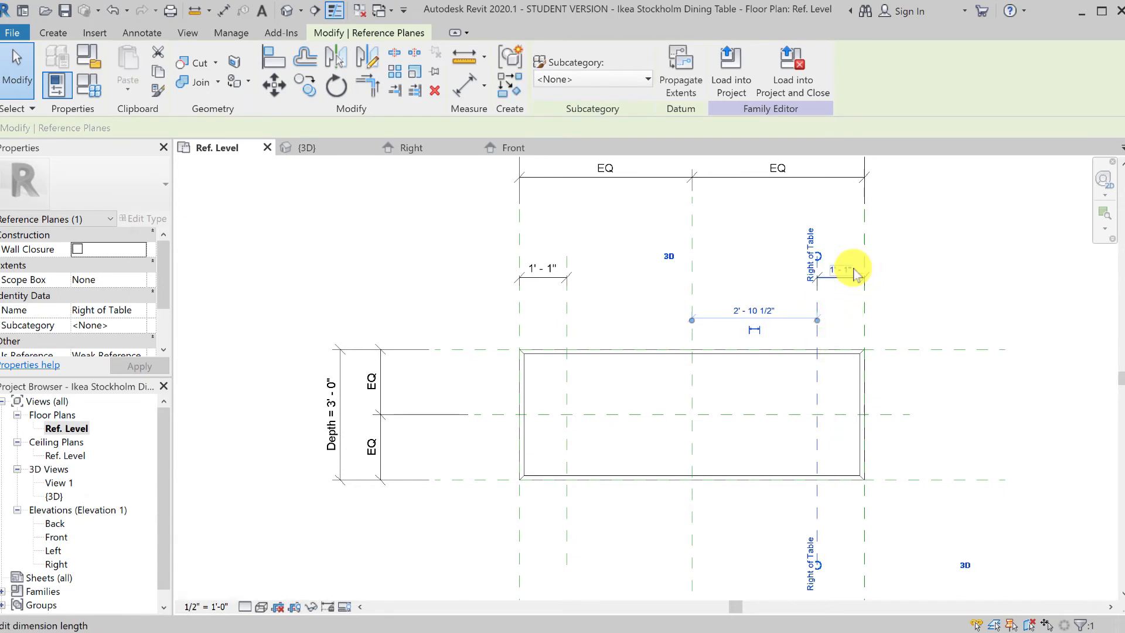
click(345, 293)
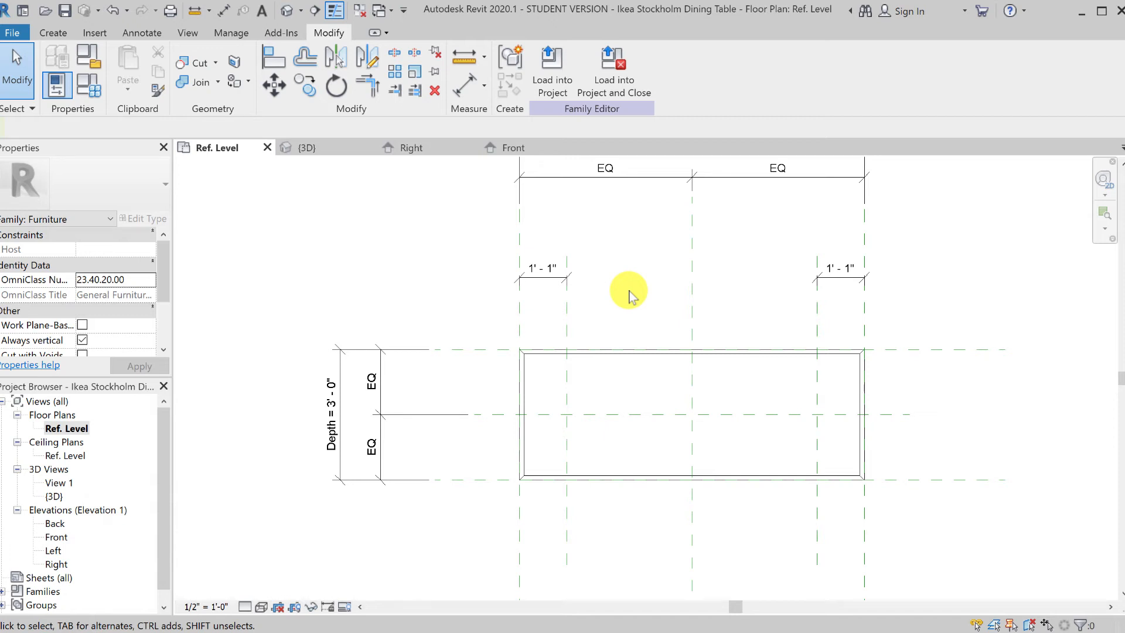
Lock both 1'-1" dimensions so the inner reference planes keep their offset from the tabletop's ends
click(566, 320)
click(816, 320)
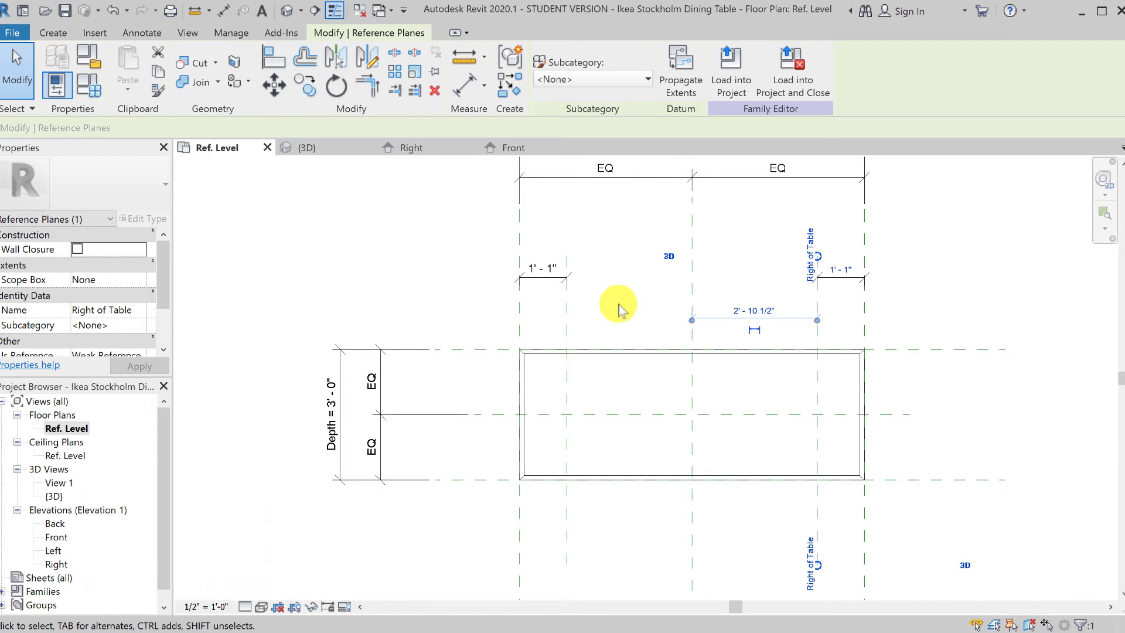
click(520, 322)
click(864, 326)
click(951, 318)
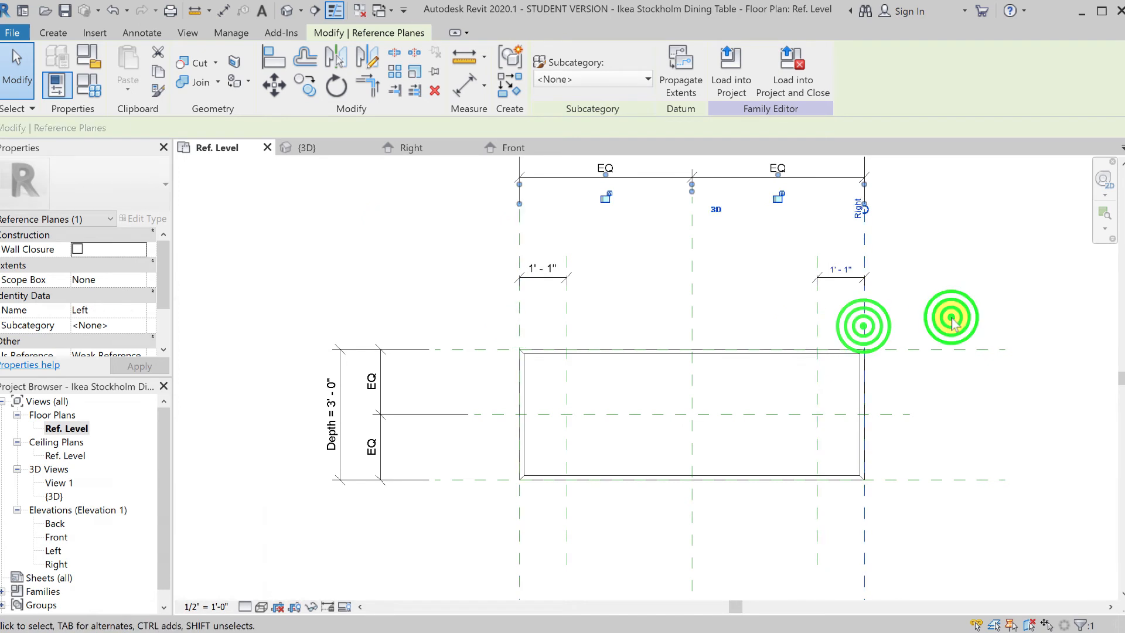
click(842, 286)
click(840, 298)
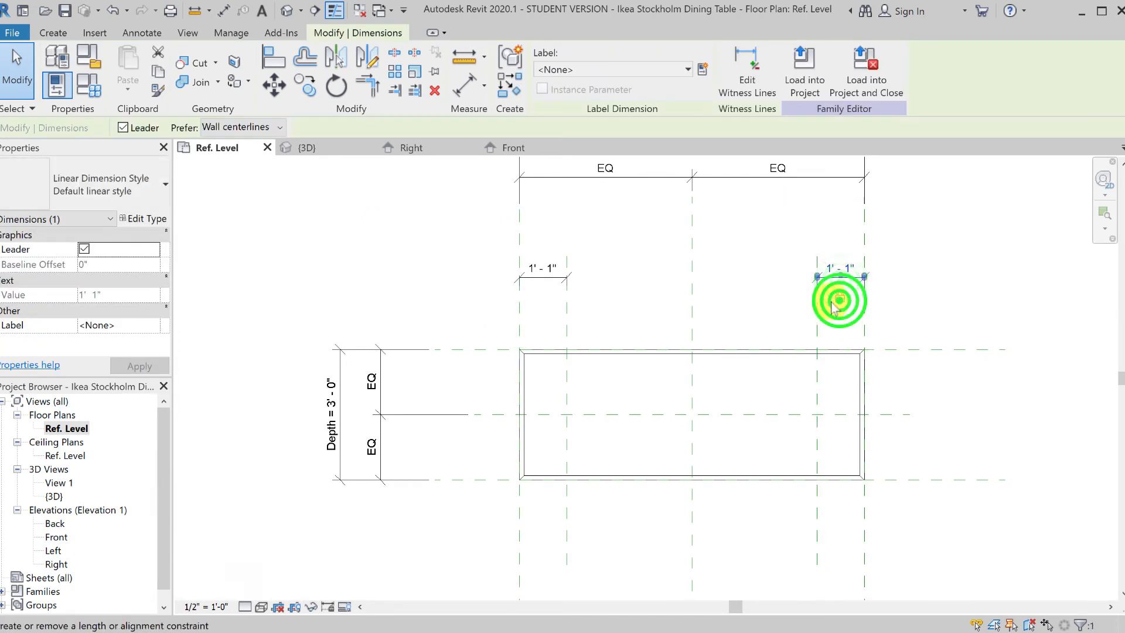
click(534, 278)
click(542, 298)
click(926, 333)
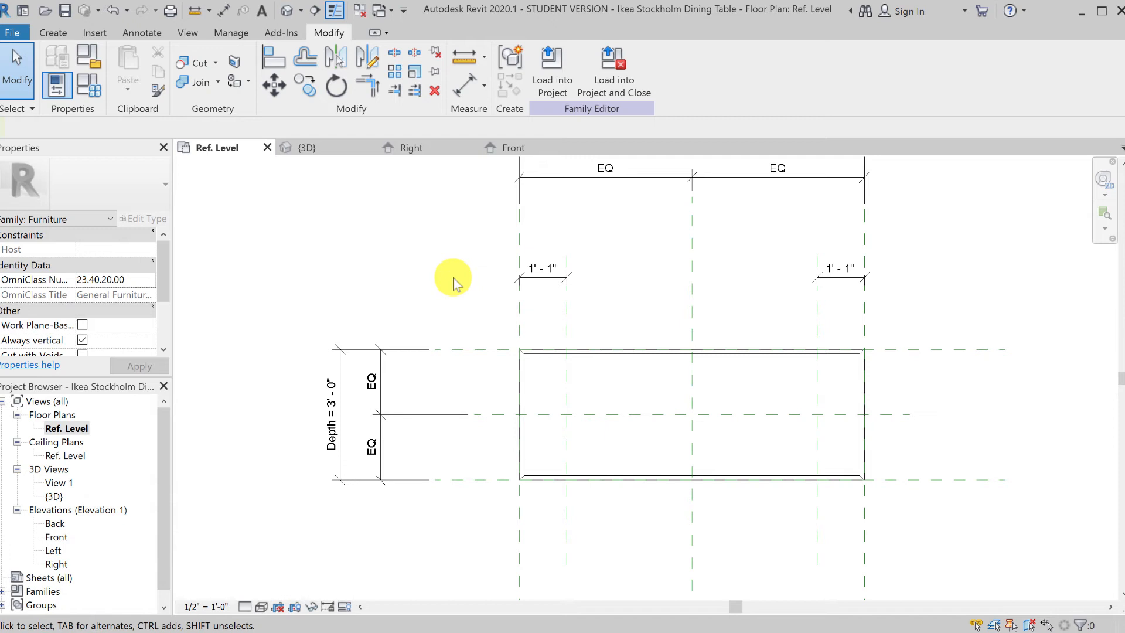
Start a solid Blend and sketch its base as a rectangle about 2'-1" deep, straddling the inner left reference plane
click(51, 34)
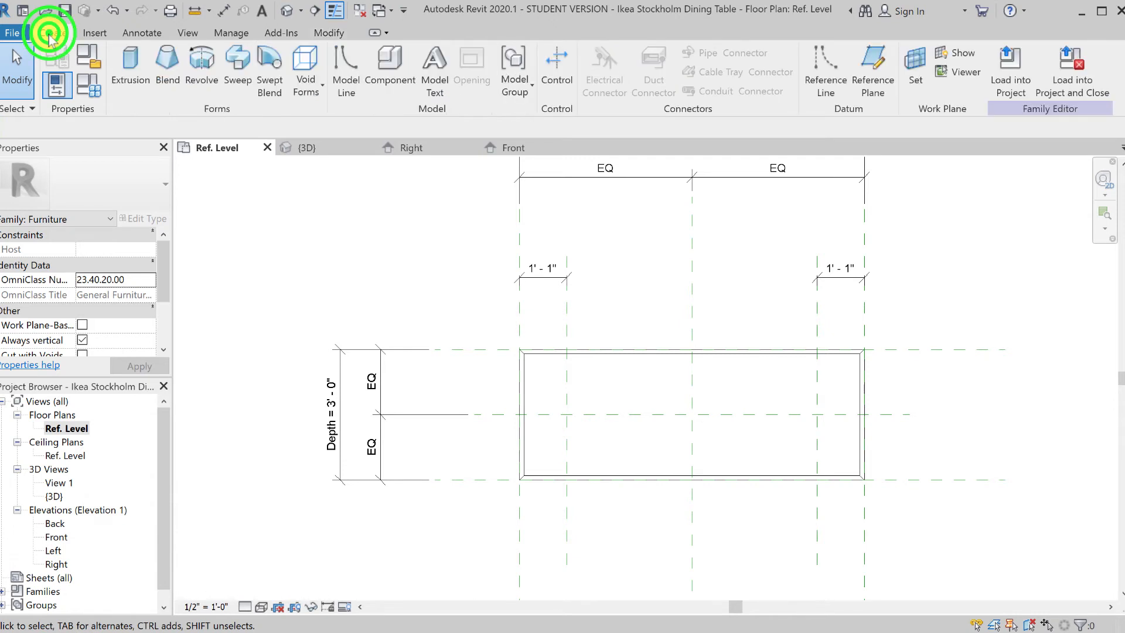
click(164, 76)
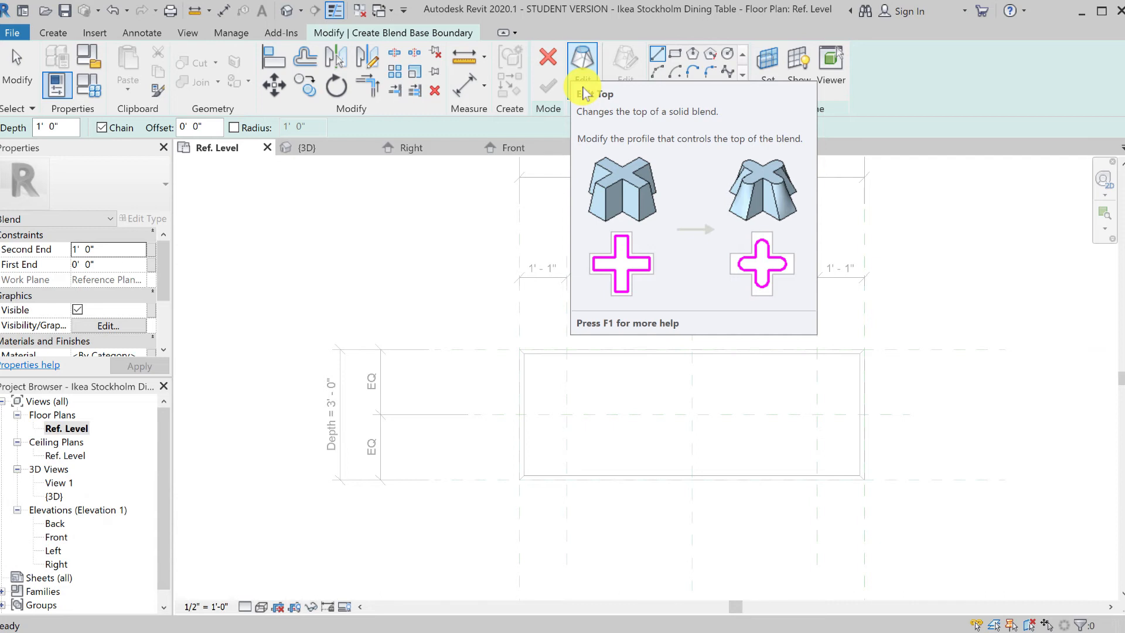
click(675, 56)
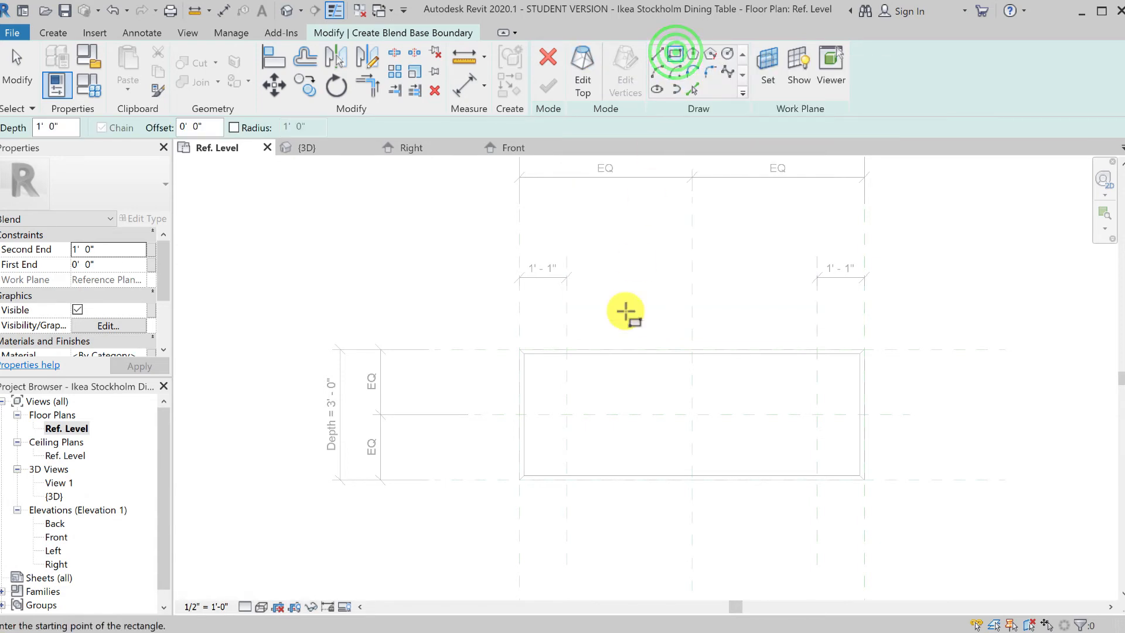
scroll(597, 405, up, 2)
scroll(598, 406, up, 2)
middle_drag(599, 406, 575, 337)
click(470, 248)
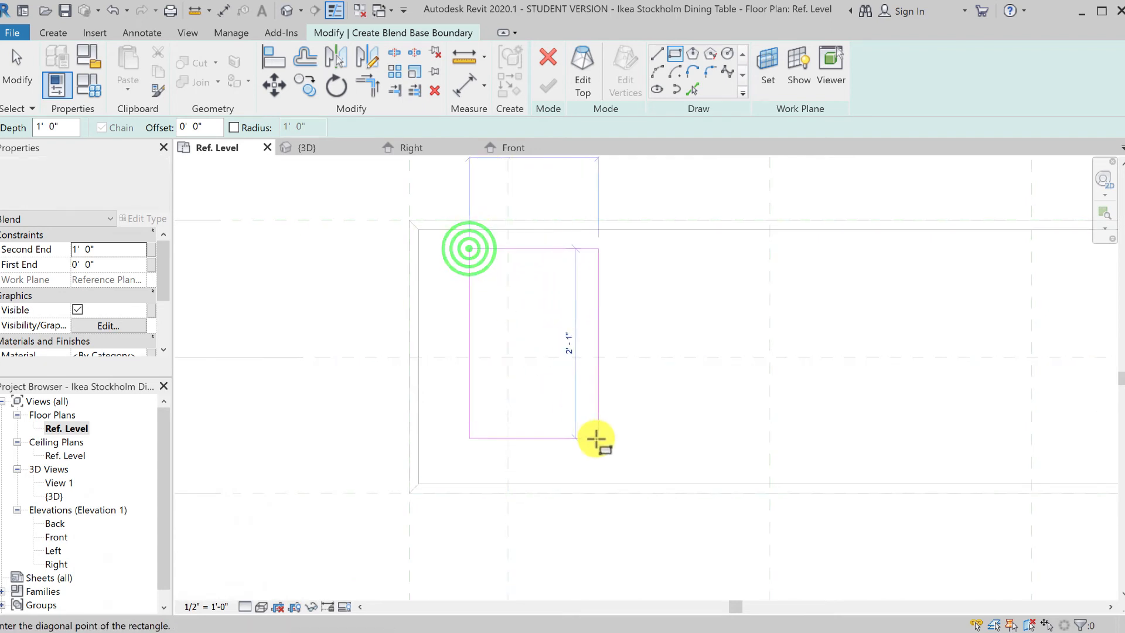
click(597, 445)
click(14, 88)
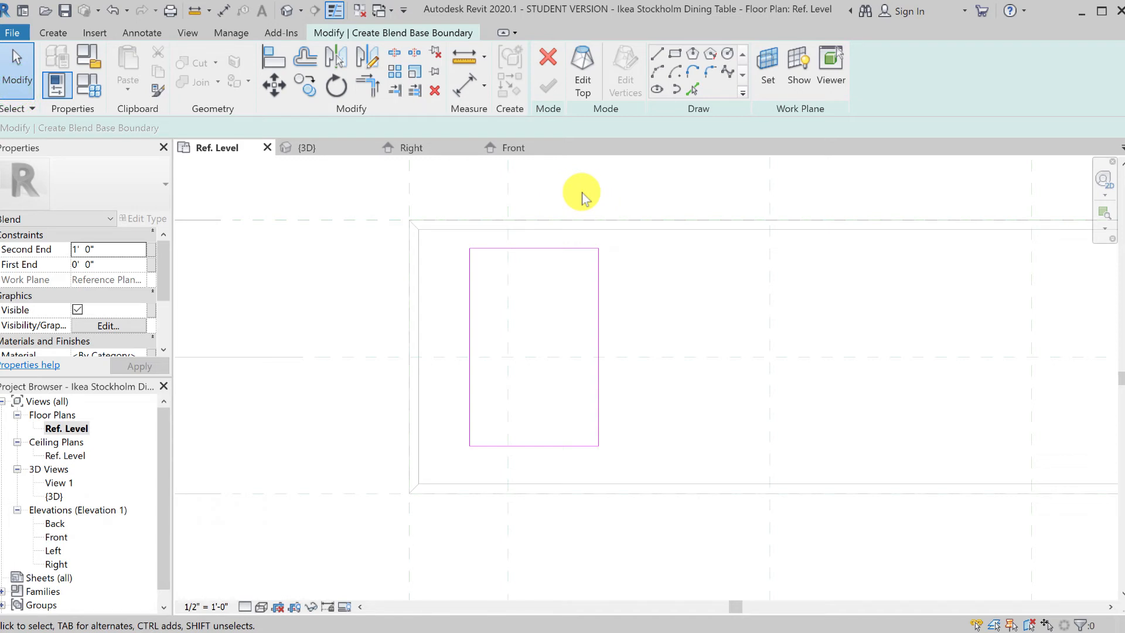
Align the base rectangle's left edge to the inner left reference plane and lock the alignment
click(508, 189)
click(470, 306)
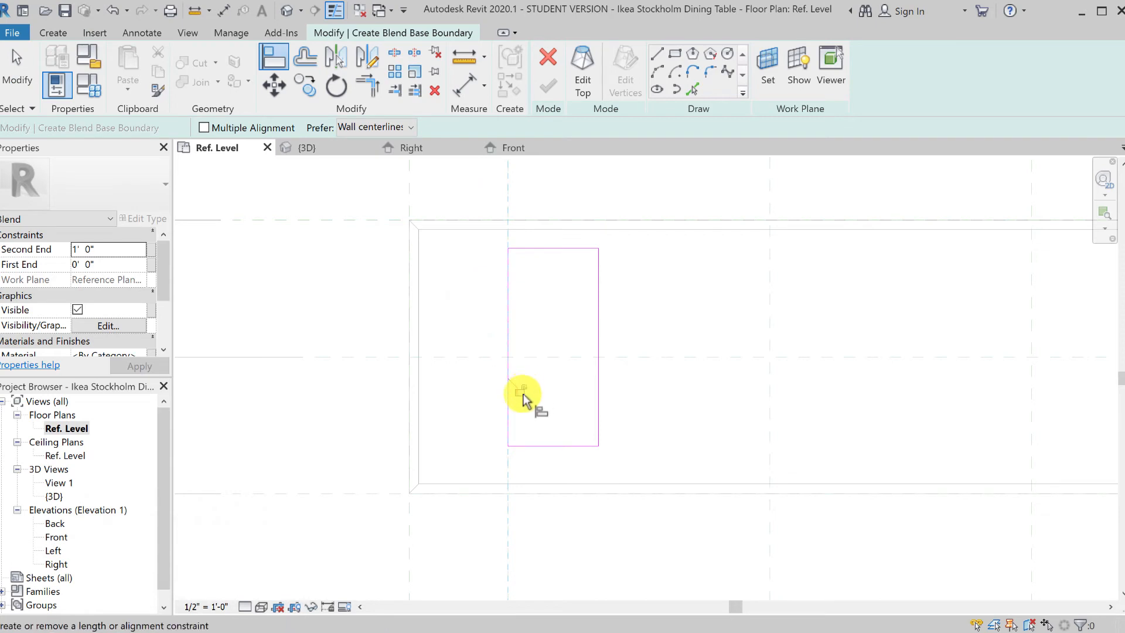
click(523, 394)
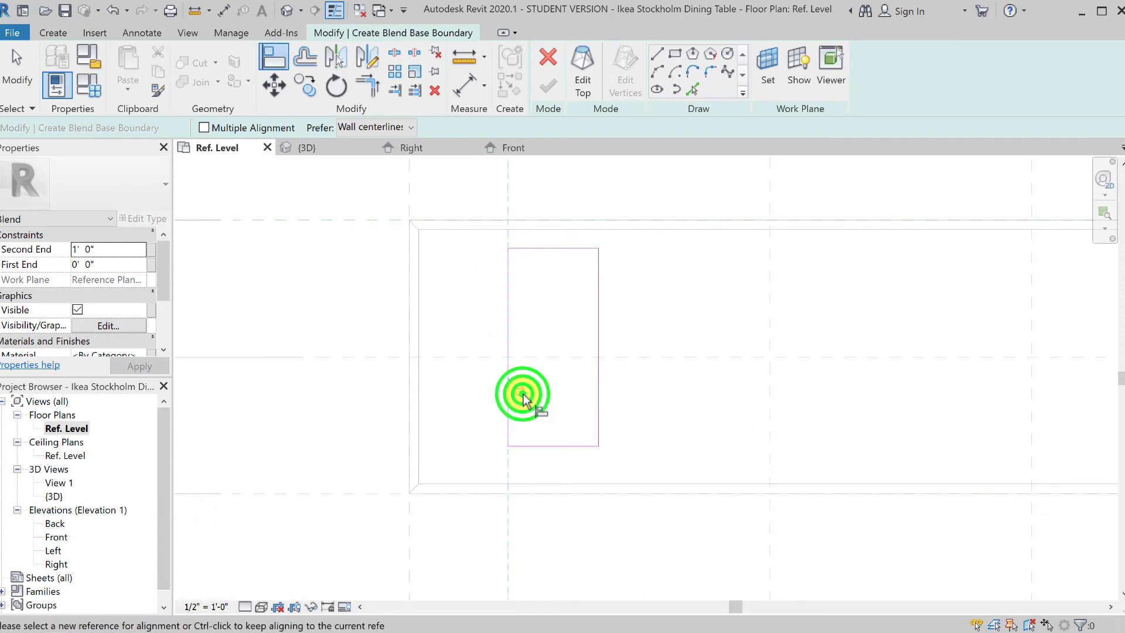
Dimension the base rectangle's upper and lower edges from the Center Front/Back reference plane in one aligned string beside the rectangle
key(d)
key(i)
click(707, 360)
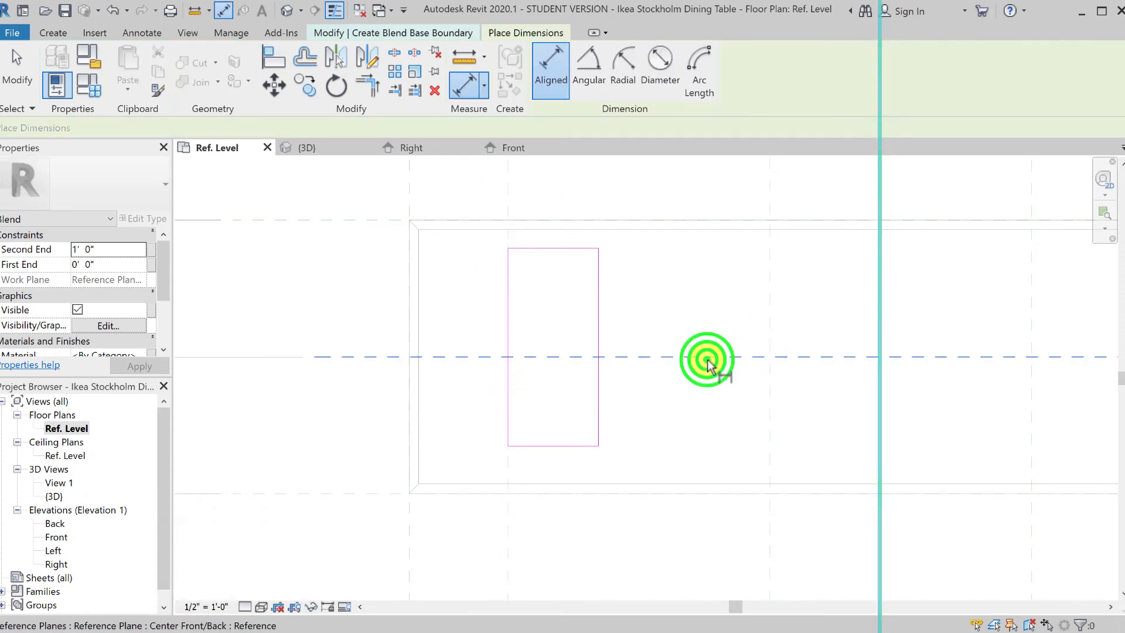
click(568, 253)
click(571, 449)
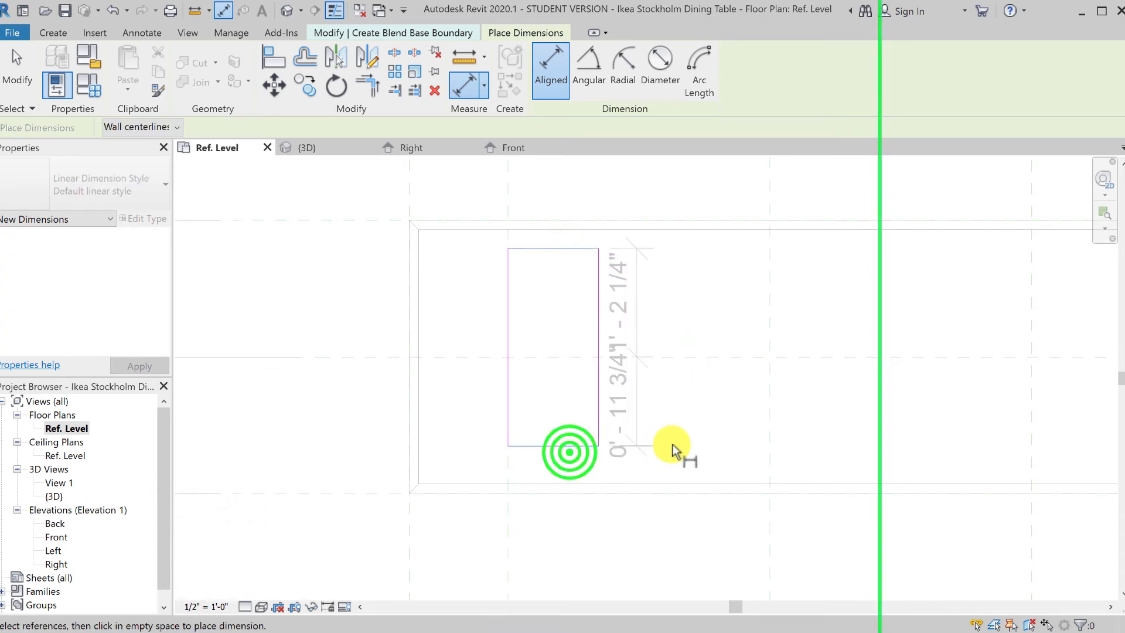
click(699, 443)
click(18, 54)
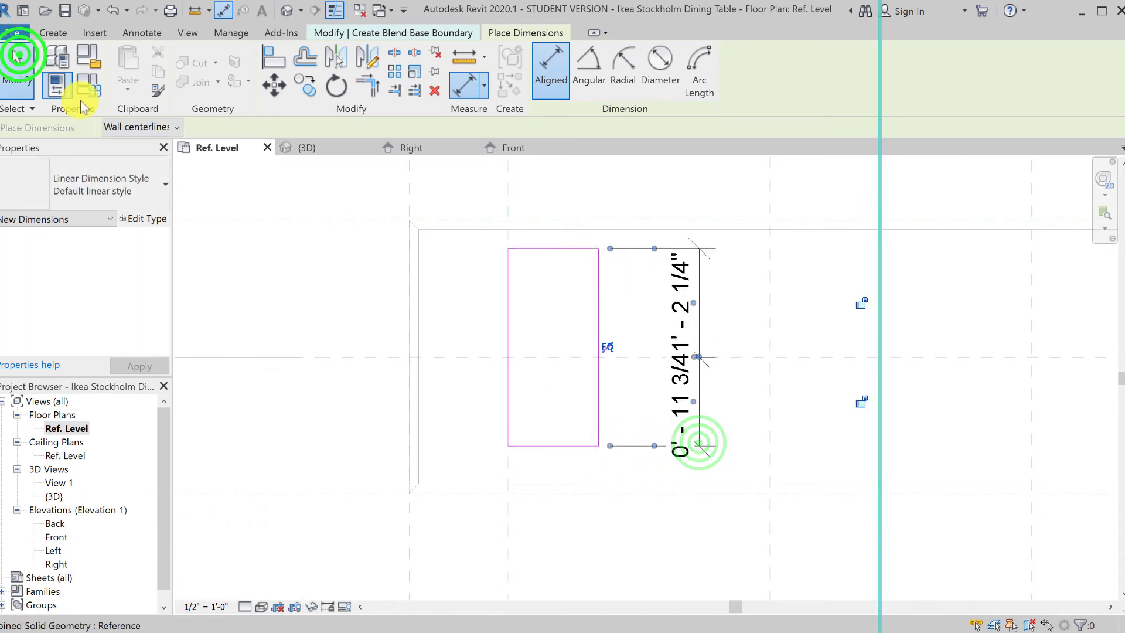
Set the distance from the base rectangle's upper edge to the Center Front/Back plane to 1'-1 1/4"
click(547, 252)
click(687, 311)
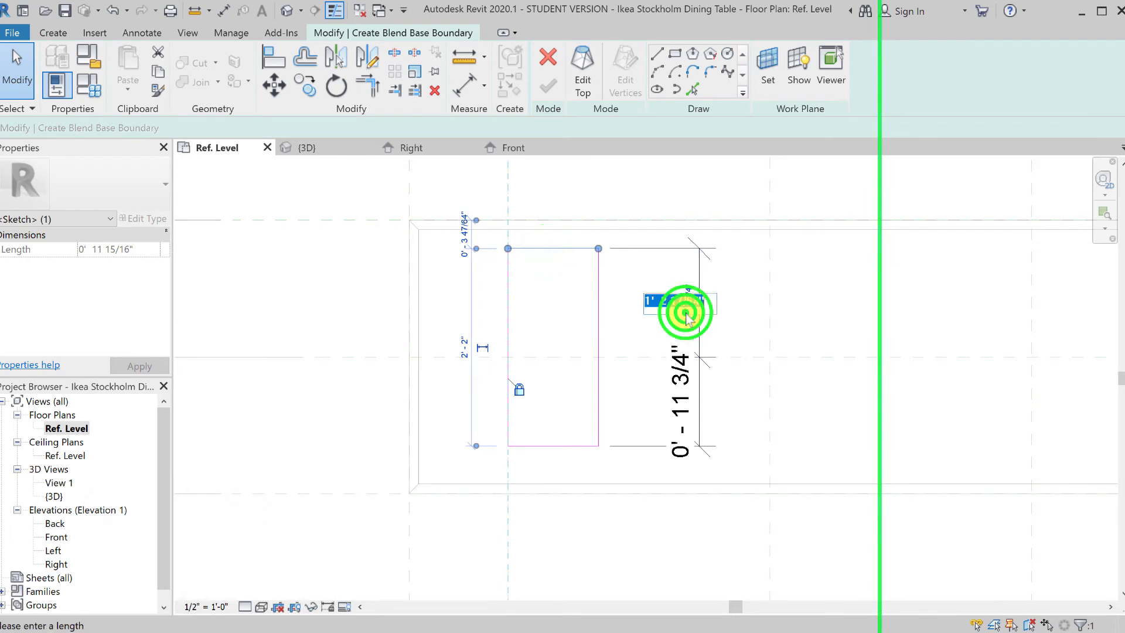
click(685, 301)
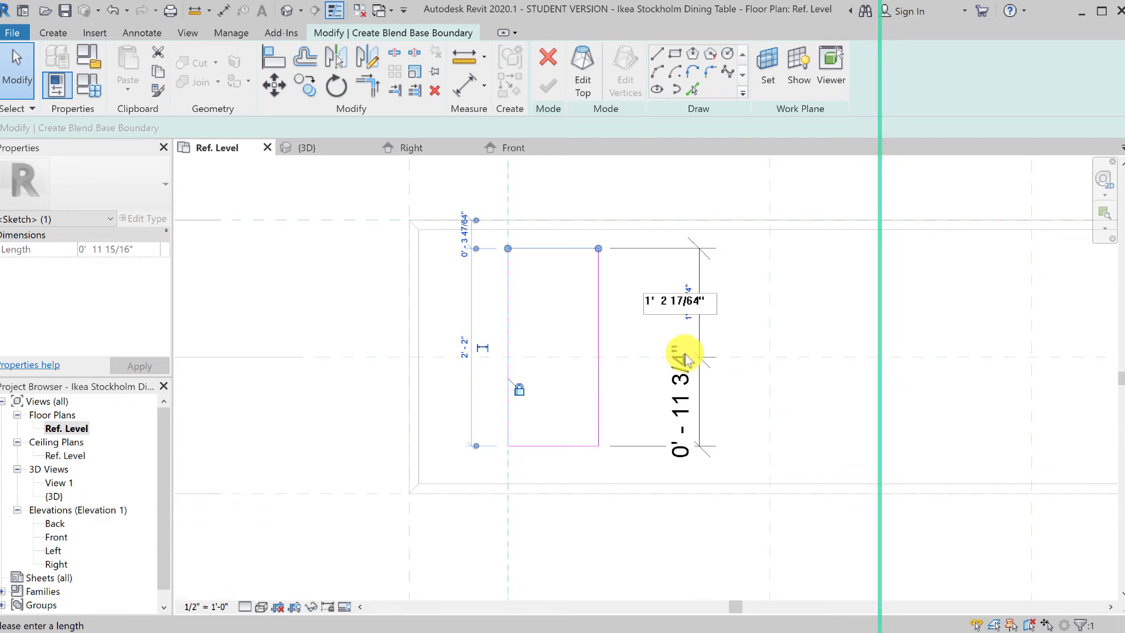
click(667, 304)
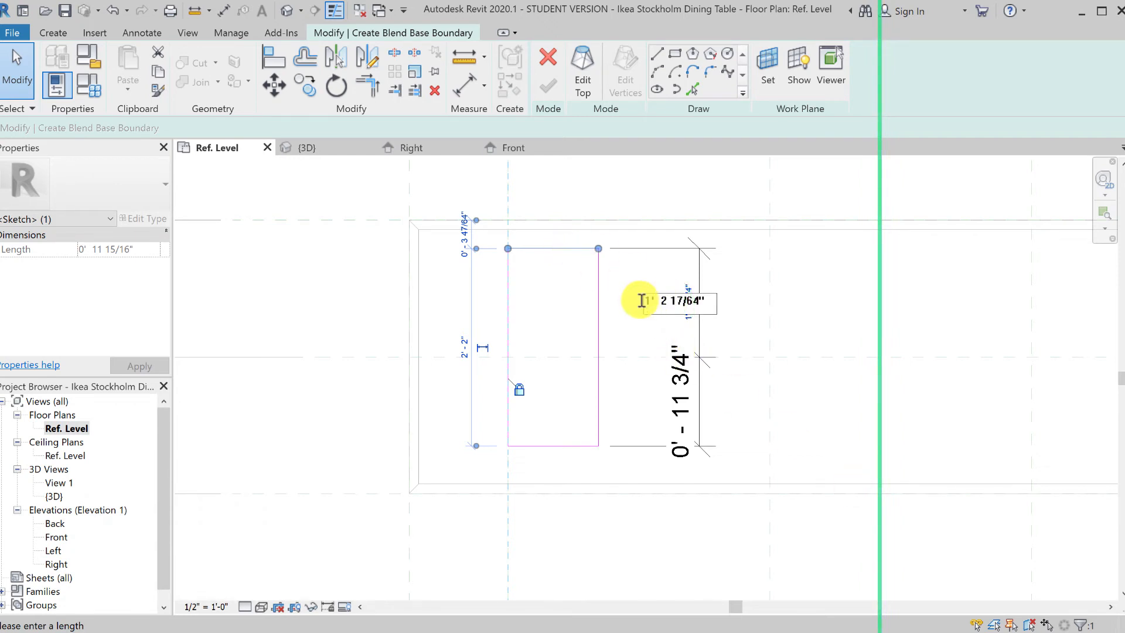
click(546, 313)
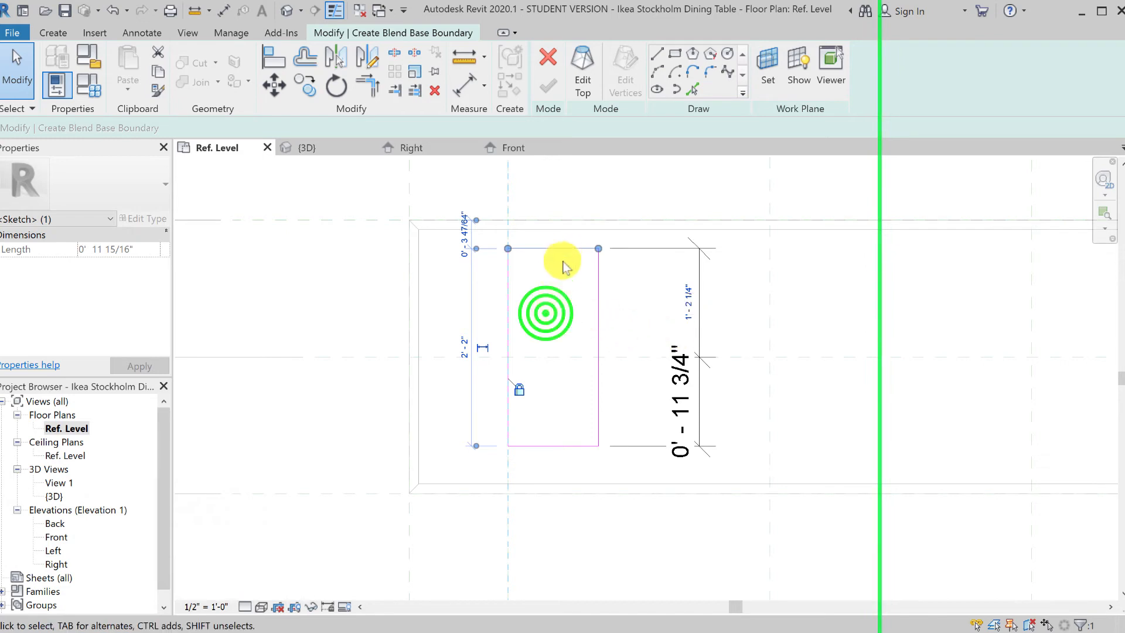
click(688, 300)
text(1)
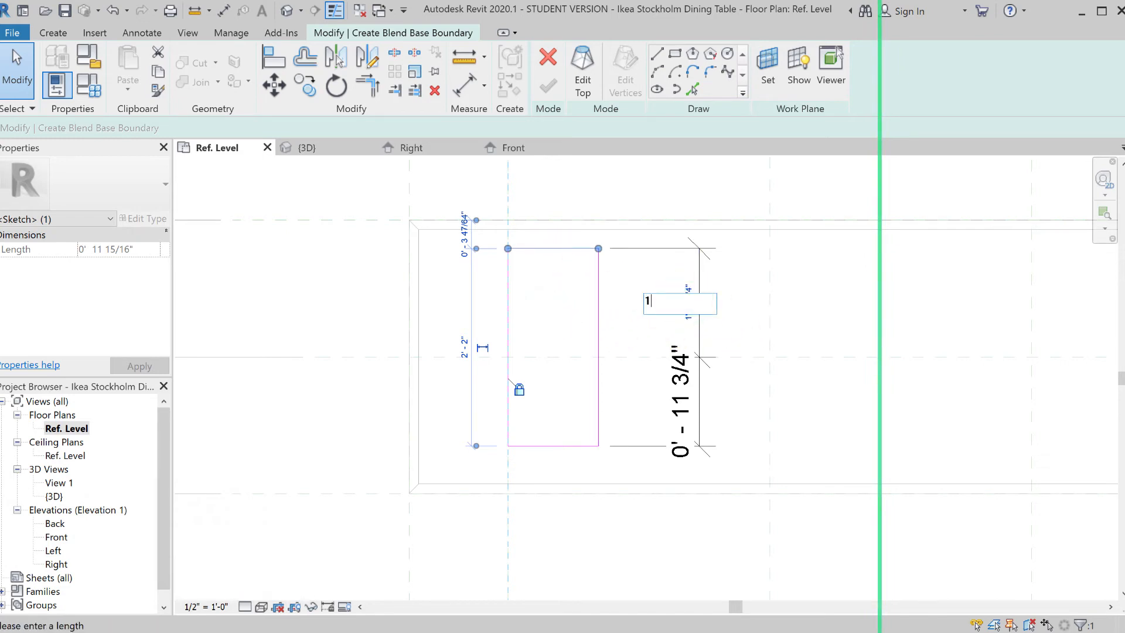
text( 1.25)
key(Return)
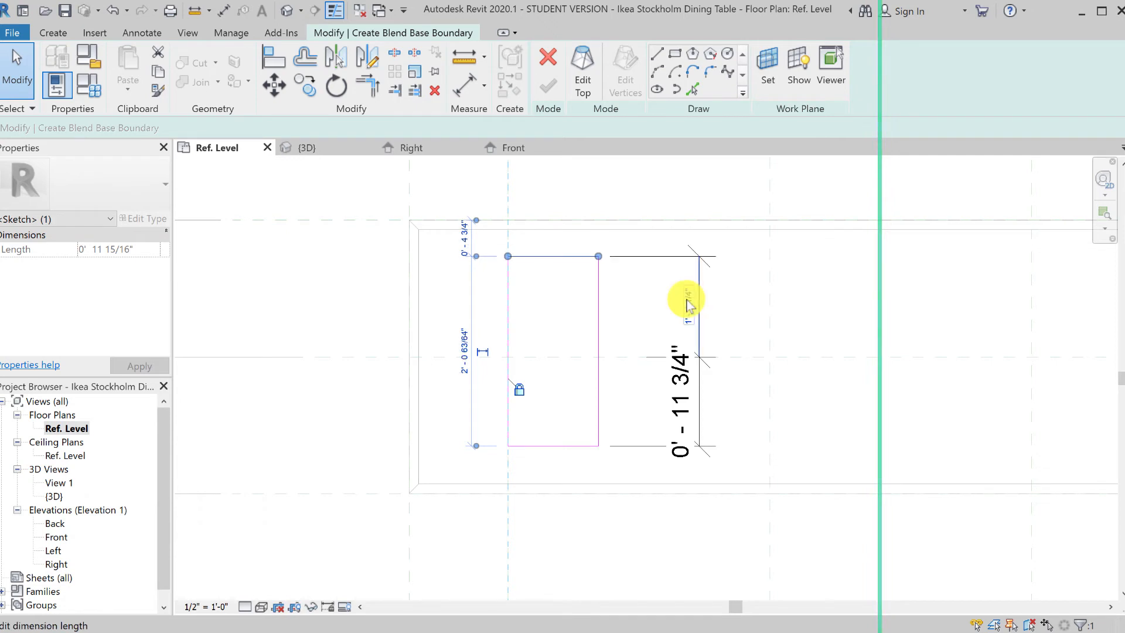
Set the base rectangle's lower edge 1' 1.25" from the front/back centre plane
click(575, 446)
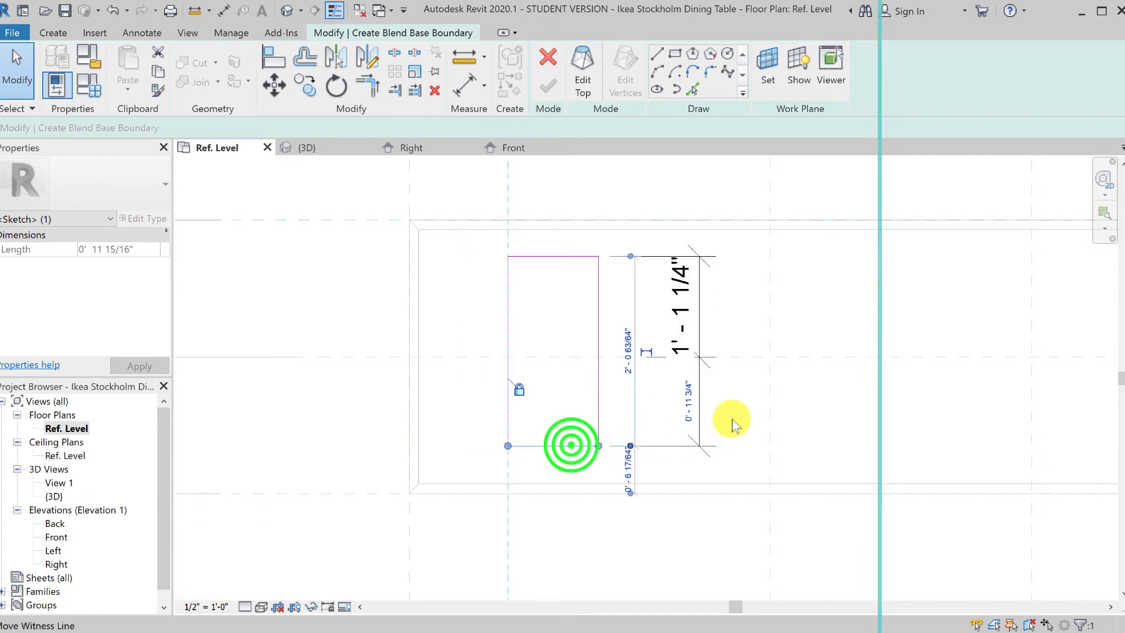
click(682, 409)
text(1 1.)
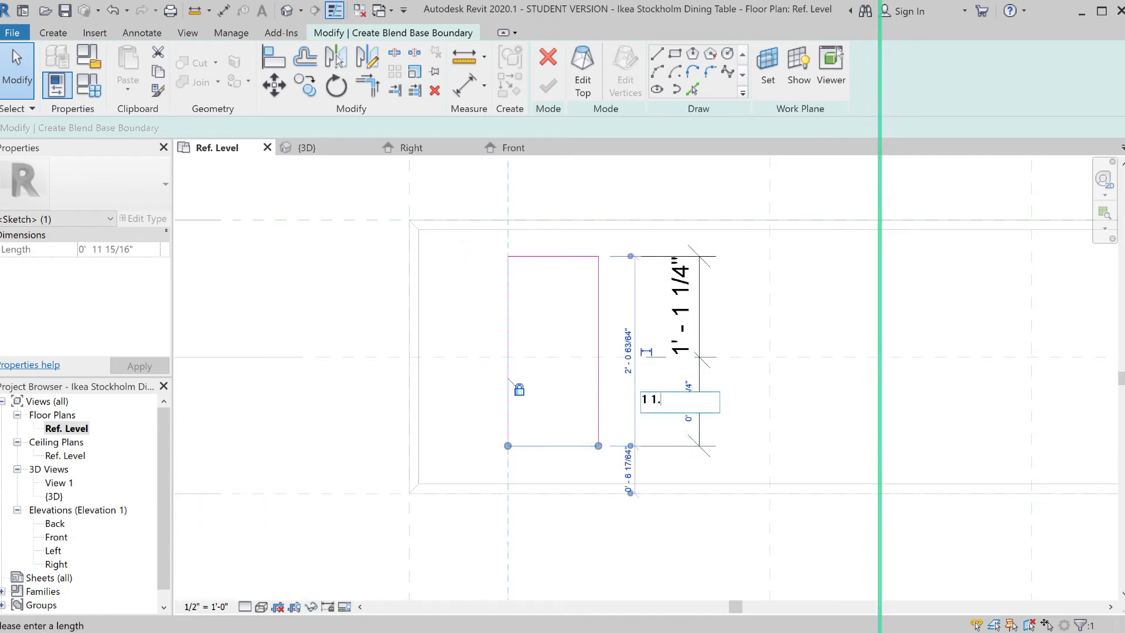
text(25)
key(Return)
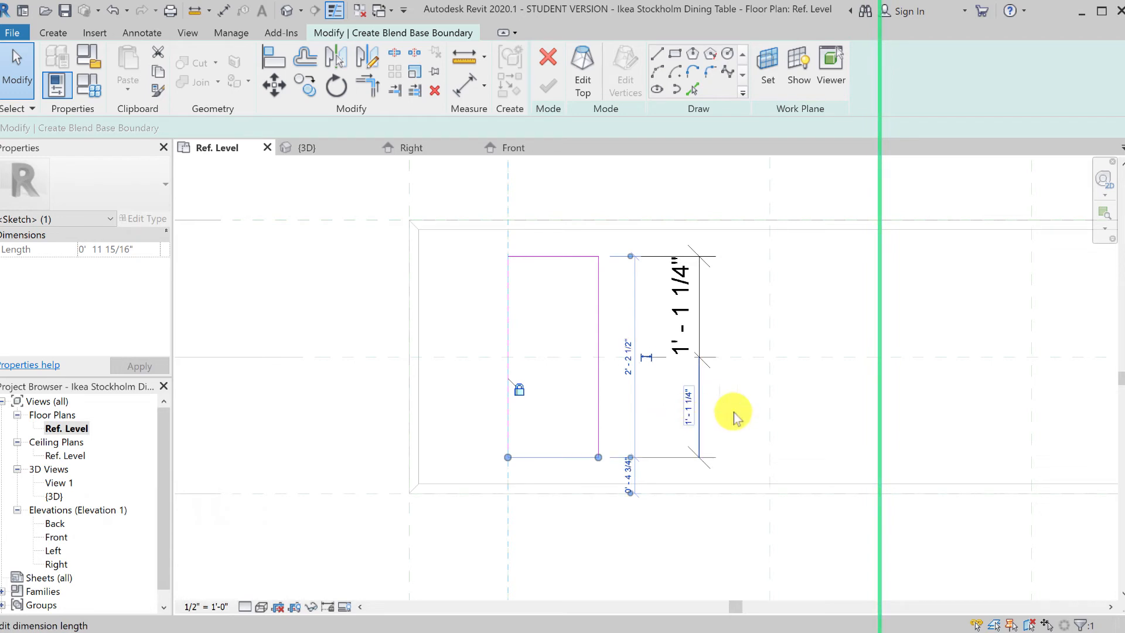
click(760, 417)
Dimension the base rectangle's width from the left-of-table reference plane to its right edge, placing the dimension above the tabletop outline
click(223, 11)
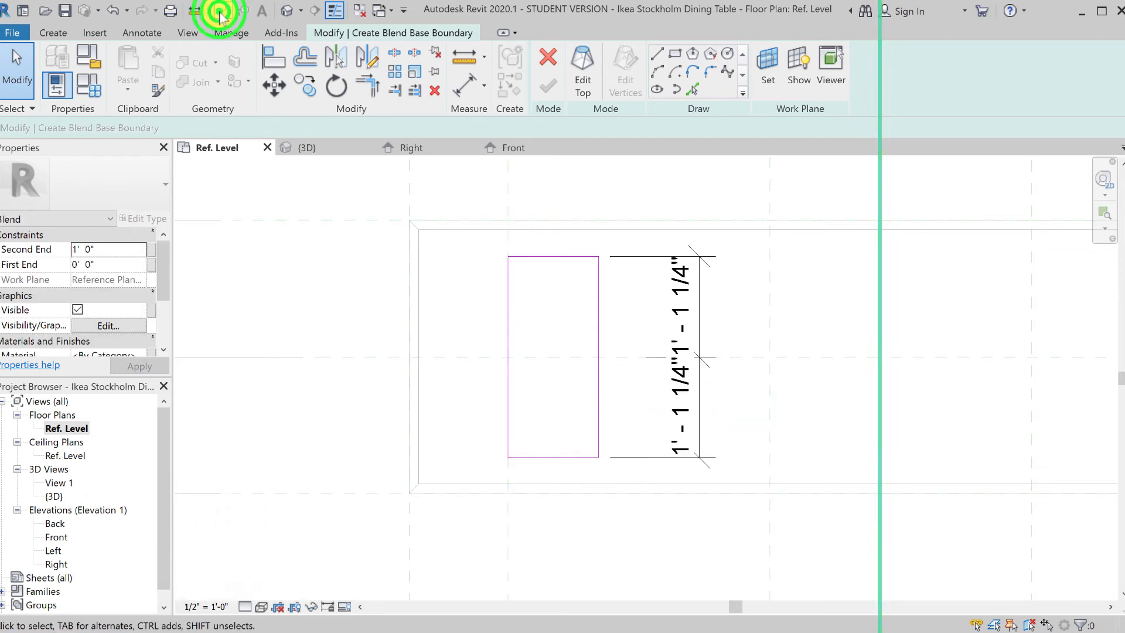
click(511, 180)
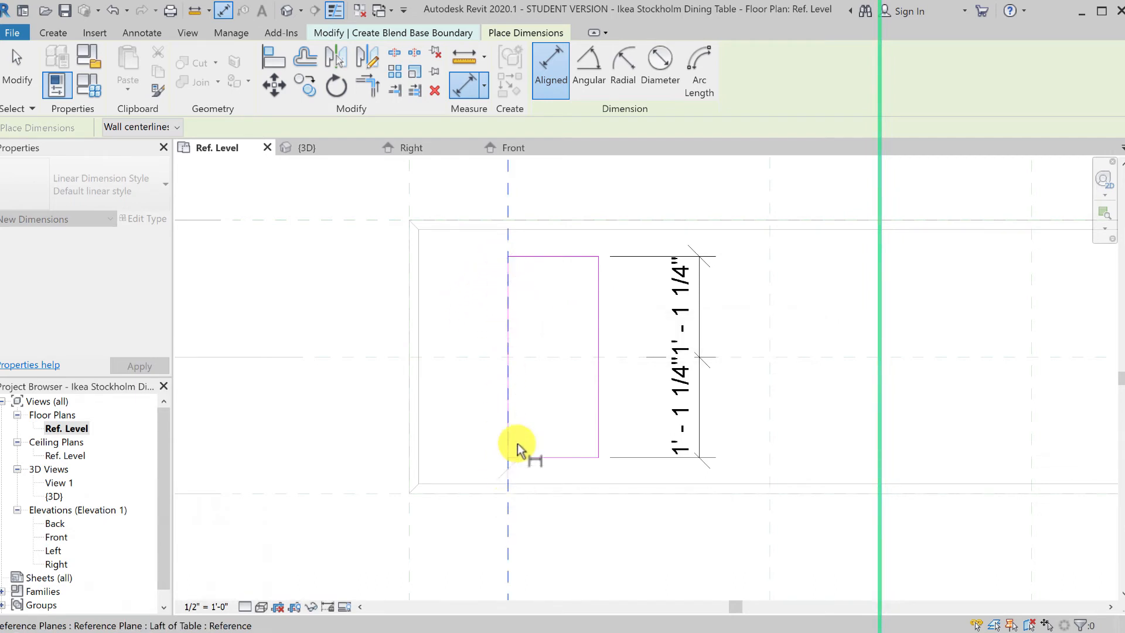
click(512, 171)
click(600, 290)
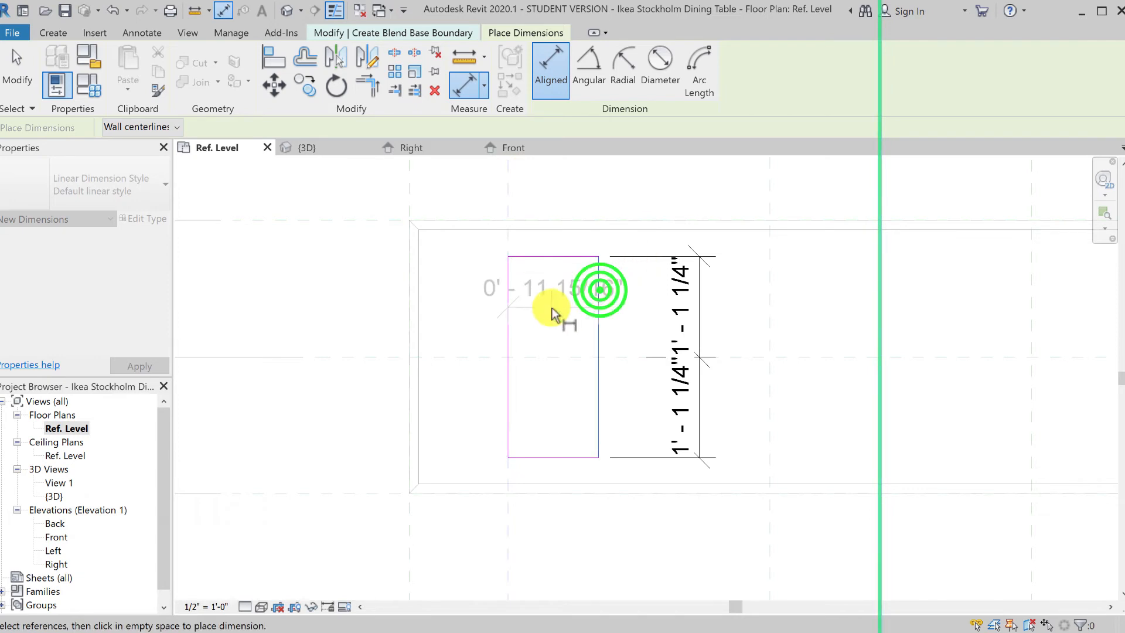
scroll(550, 312, down, 1)
middle_drag(550, 313, 524, 494)
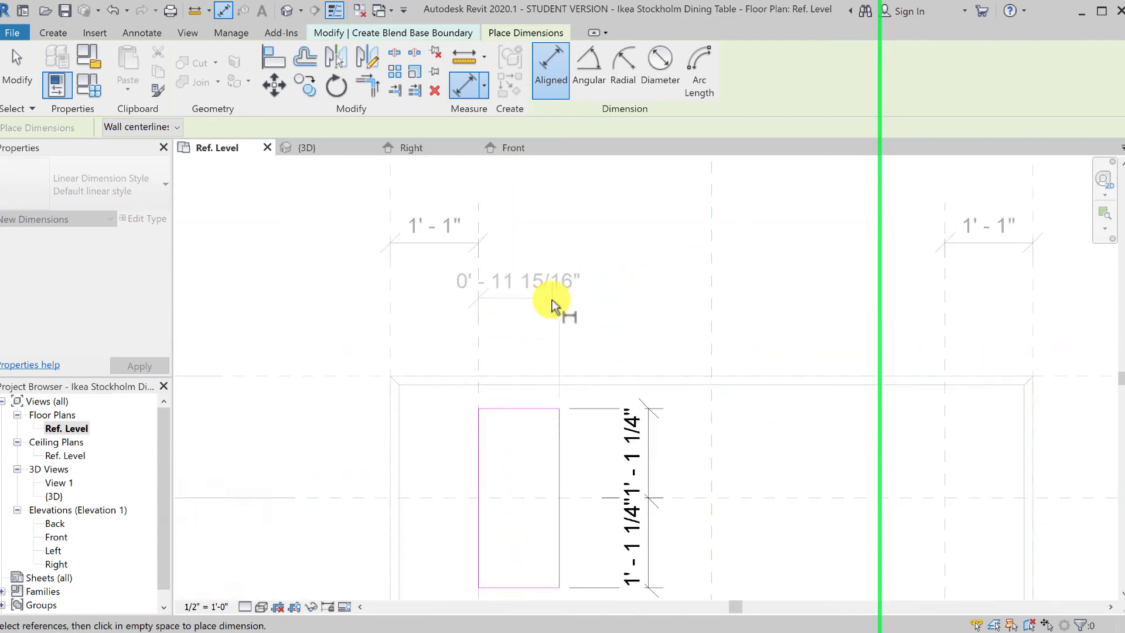
click(549, 339)
key(Escape)
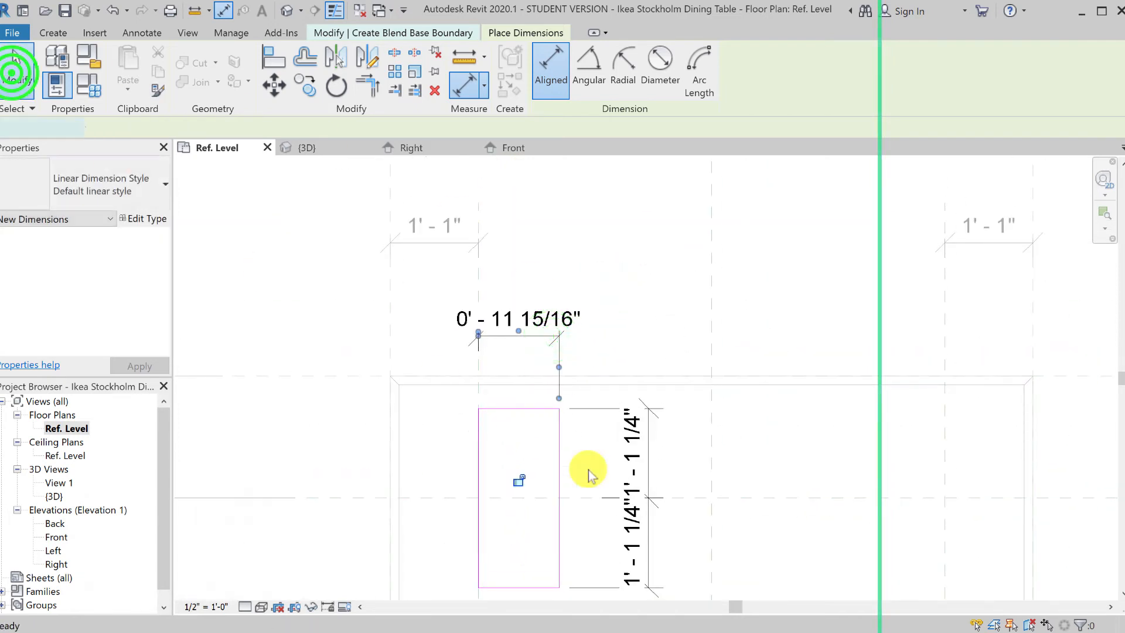
Set the base rectangle's width to 1.5" by moving its right edge
click(558, 474)
click(518, 326)
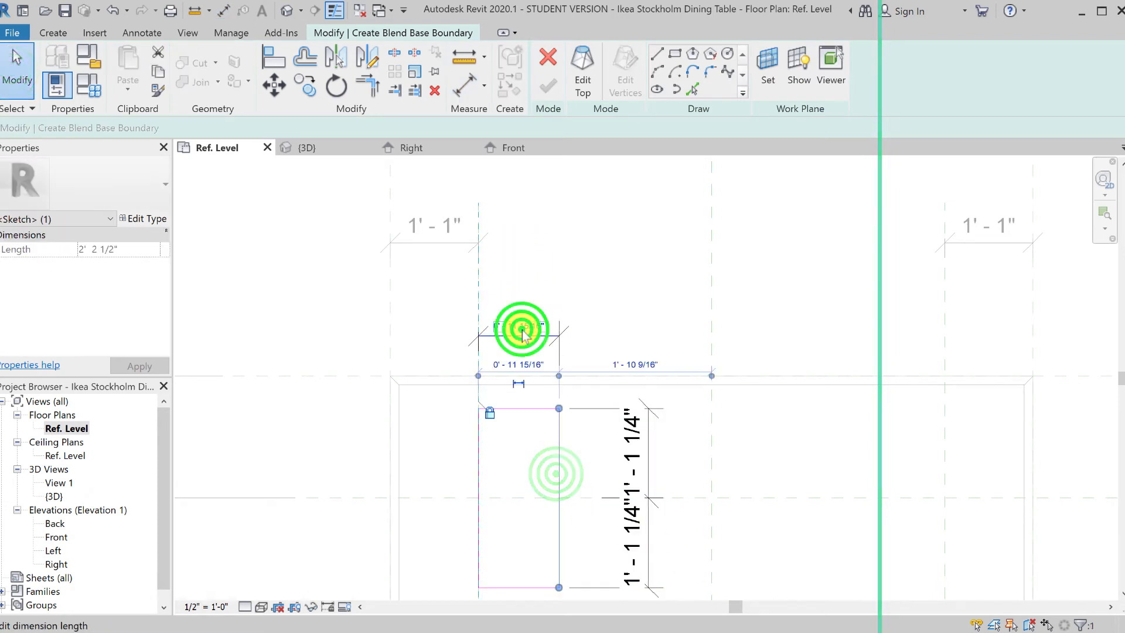
text(1)
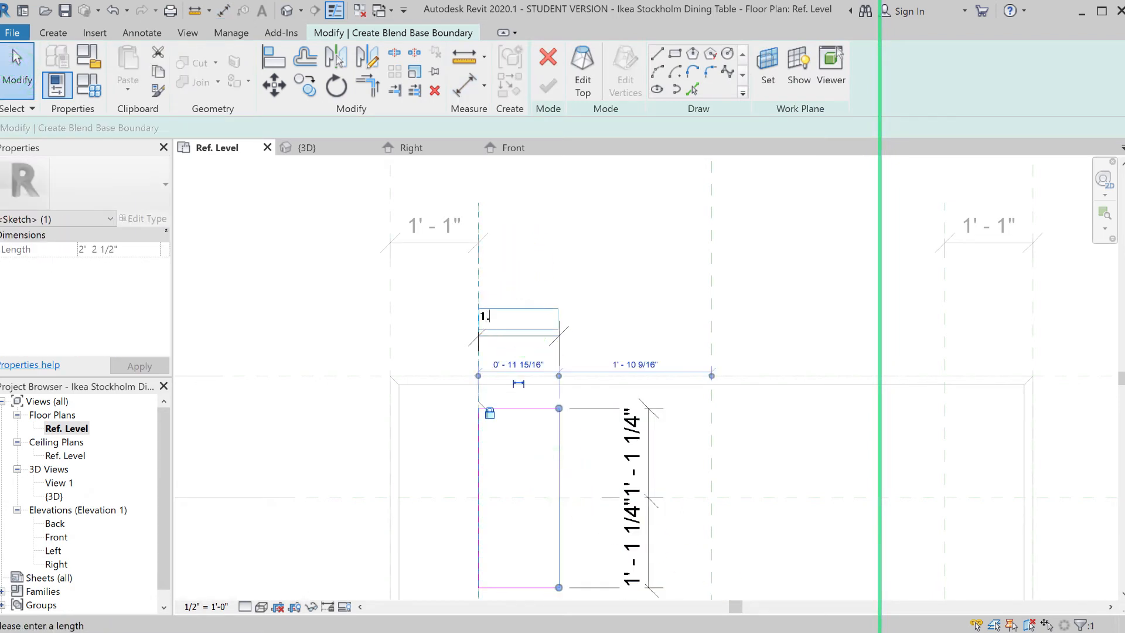
text(.5")
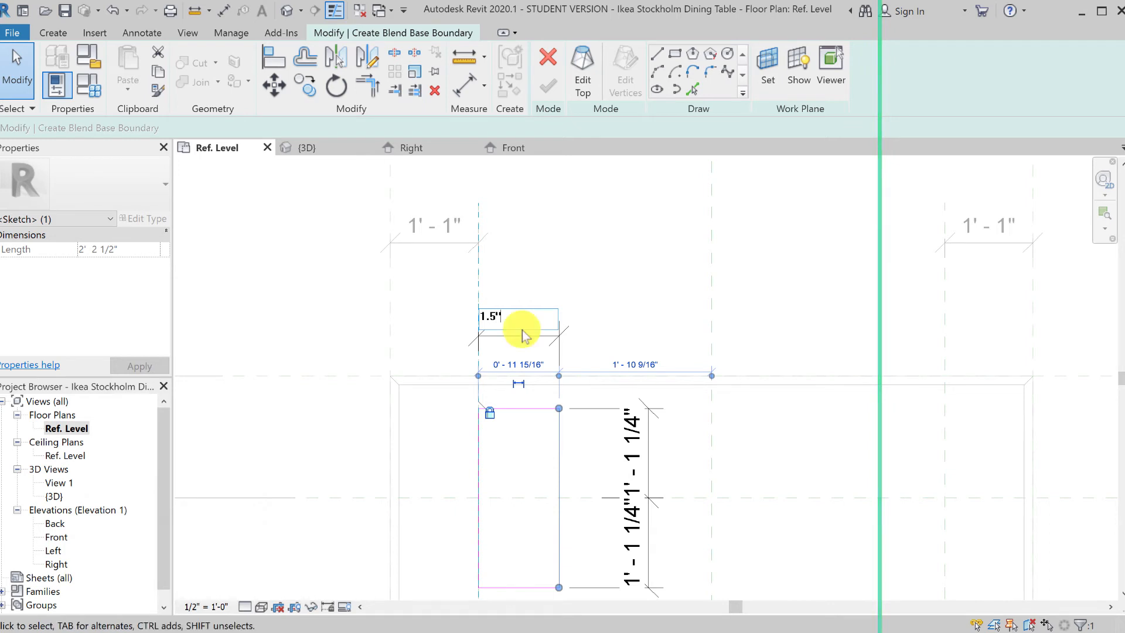
key(Return)
click(659, 293)
scroll(658, 293, down, 1)
middle_drag(658, 293, 704, 249)
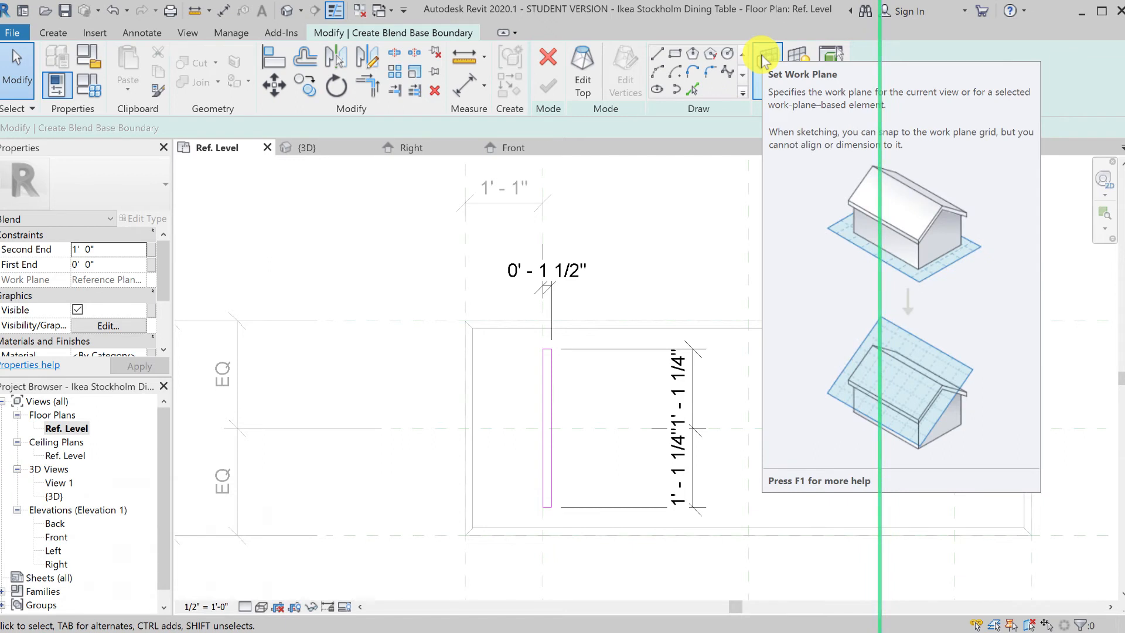
Set the blend's work plane to the Base reference plane
click(764, 61)
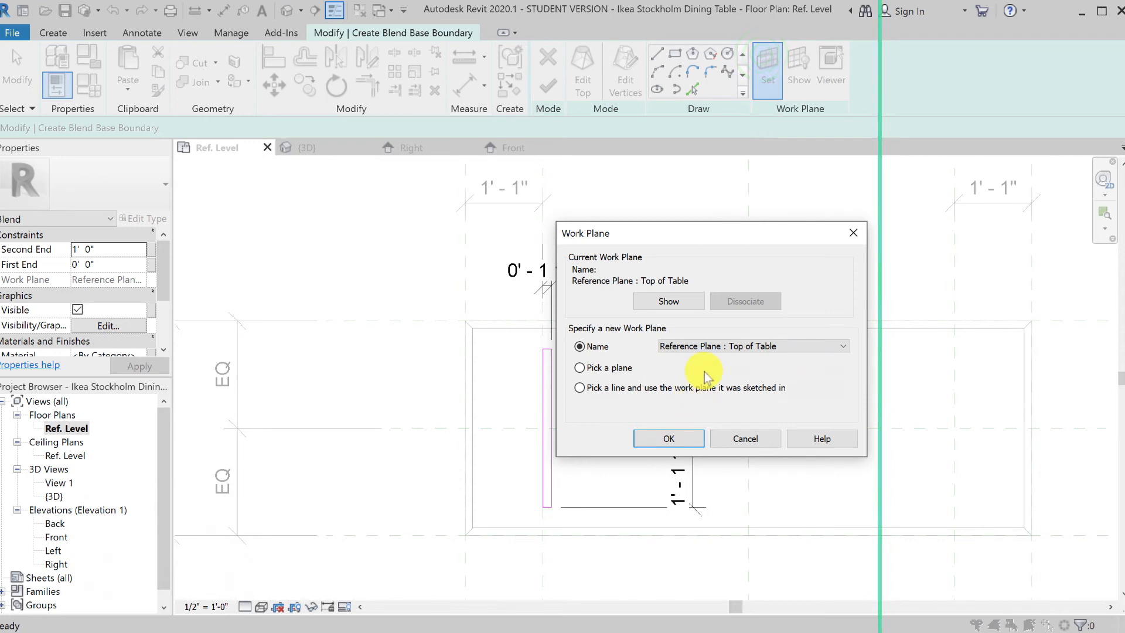
click(716, 347)
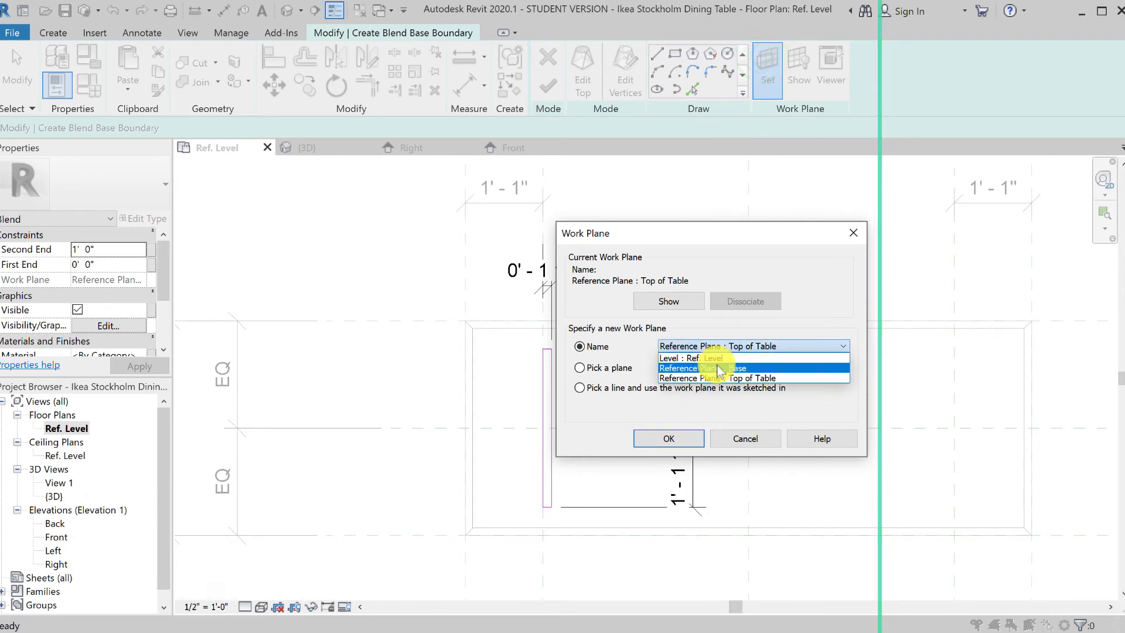
click(719, 368)
click(668, 438)
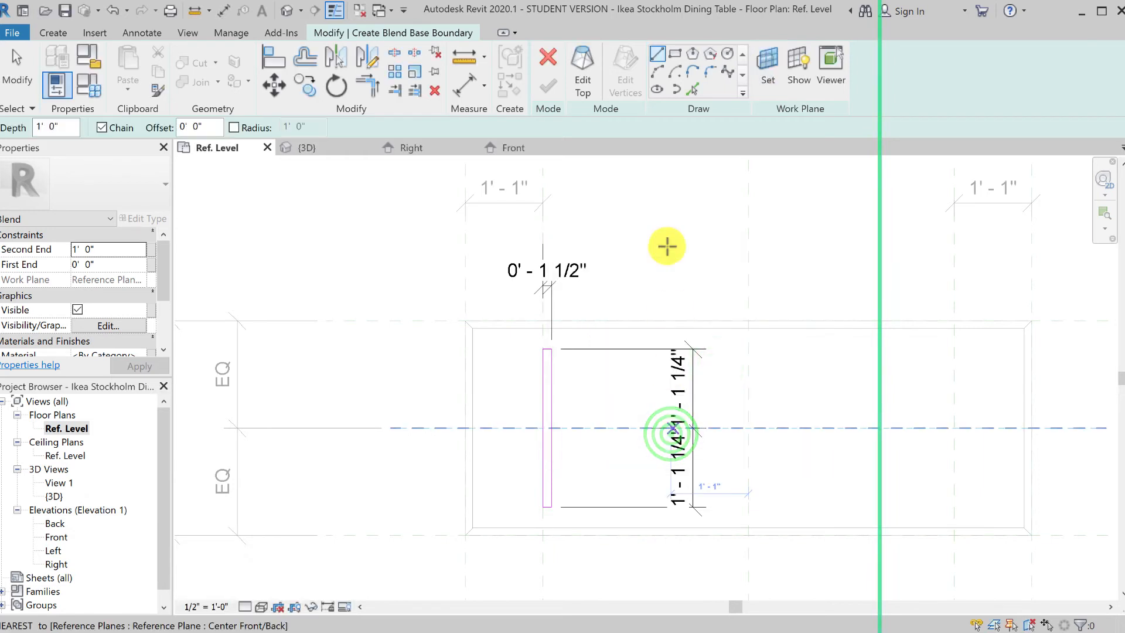
Switch to the blend's top boundary and sketch a rectangle about 1'-0" by 1'-1" across the left-of-table plane and the centre plane
click(586, 56)
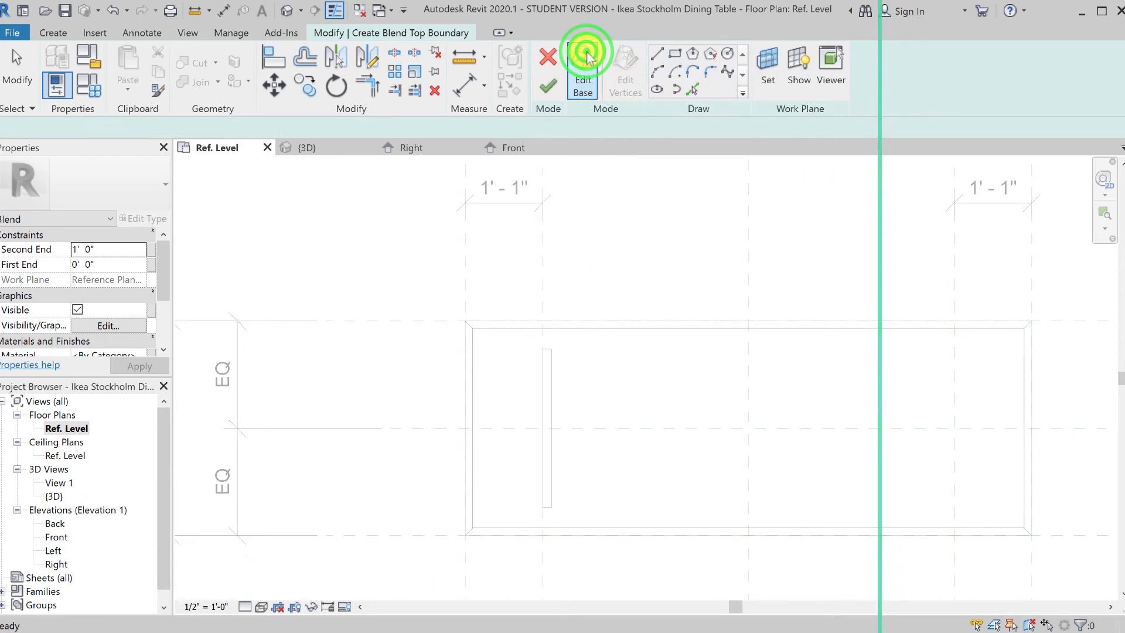
click(676, 54)
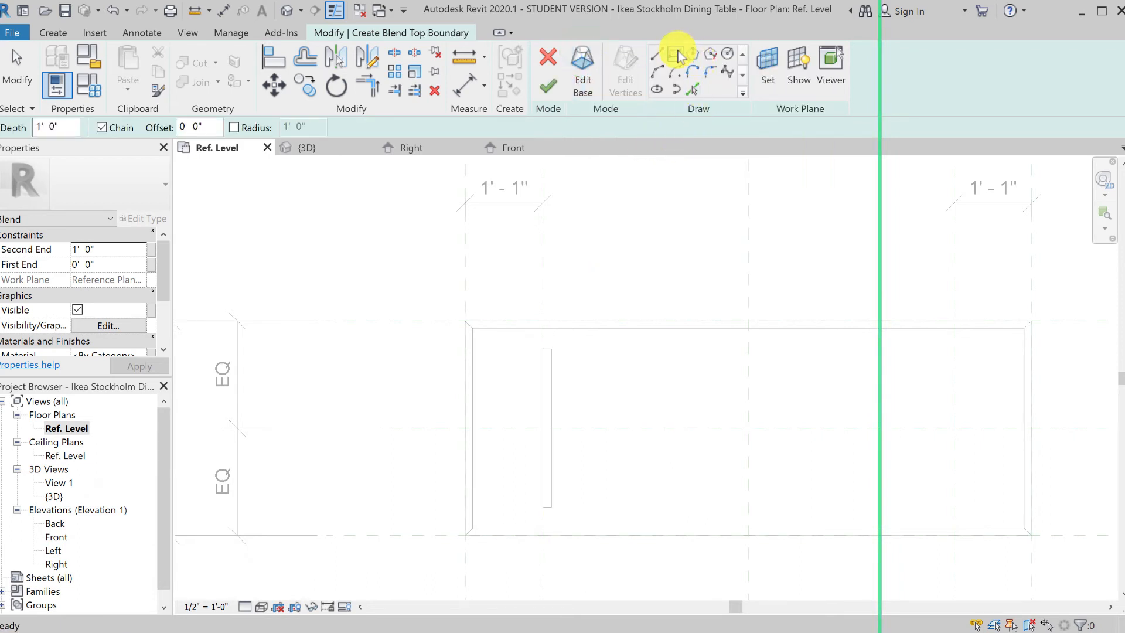
click(516, 390)
click(587, 467)
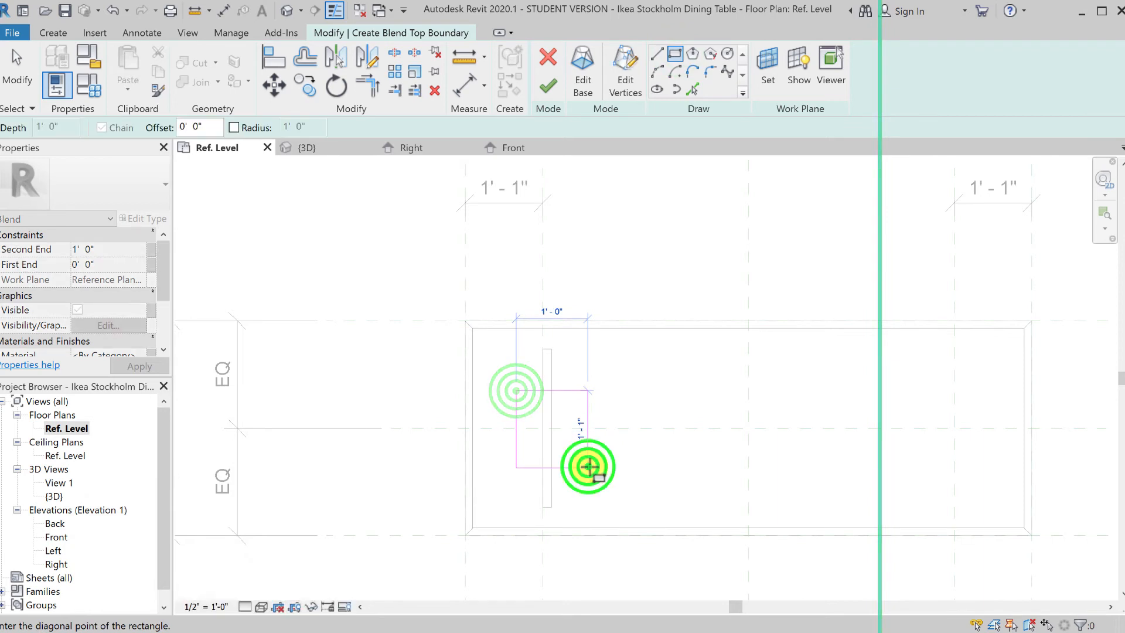
click(26, 75)
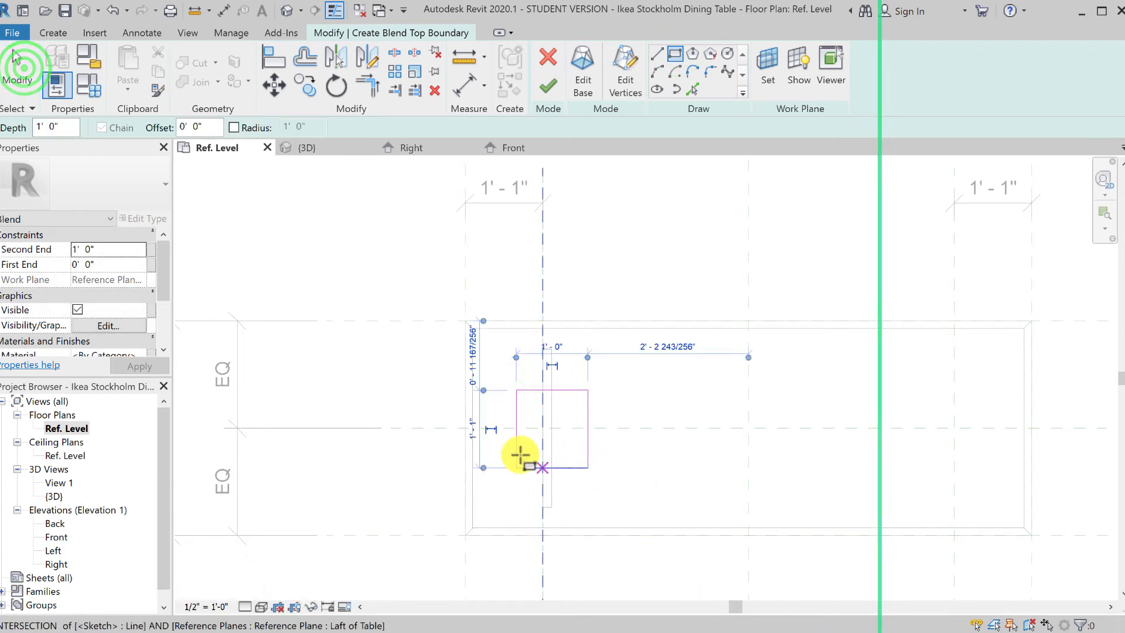
Align the top rectangle's left edge to the left-of-table reference plane and lock the alignment
scroll(521, 455, up, 3)
key(a)
key(l)
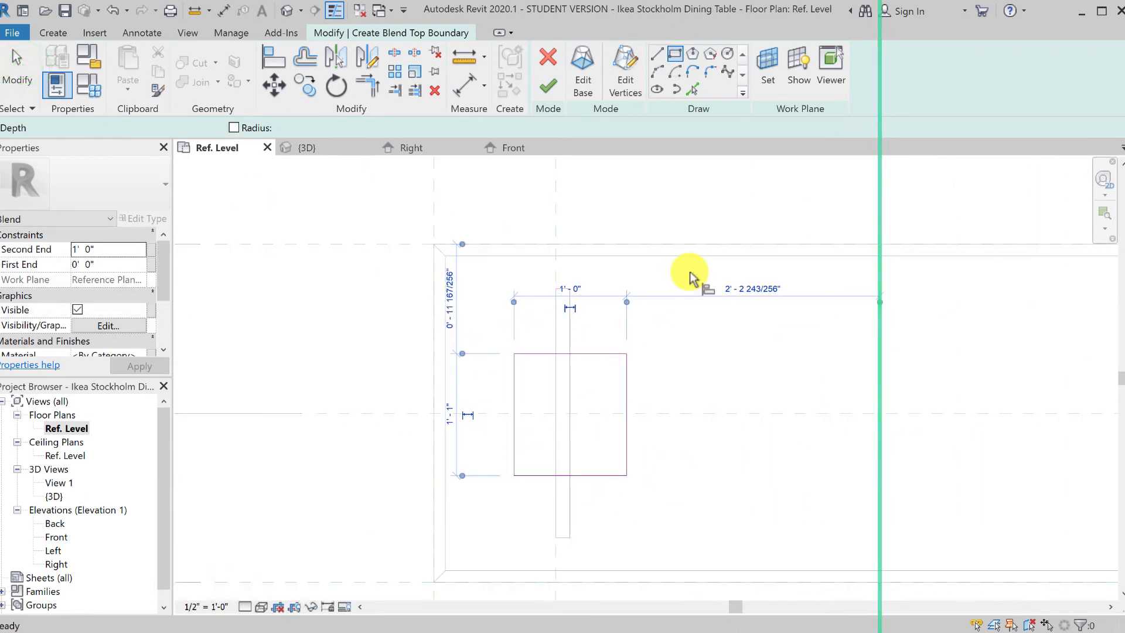
click(554, 203)
click(515, 399)
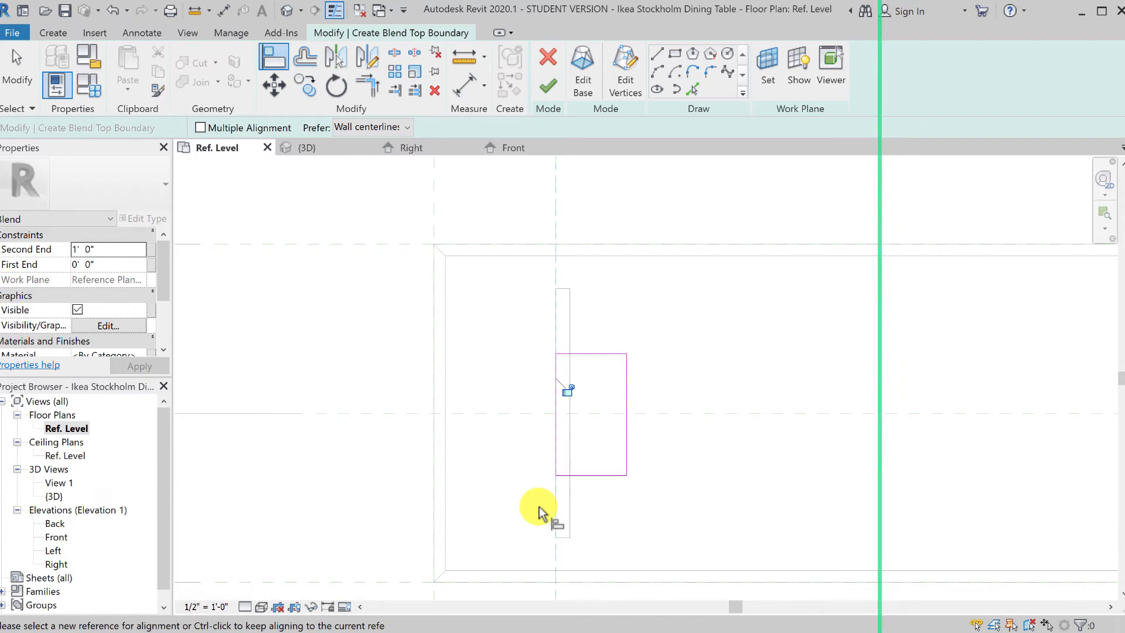
click(567, 393)
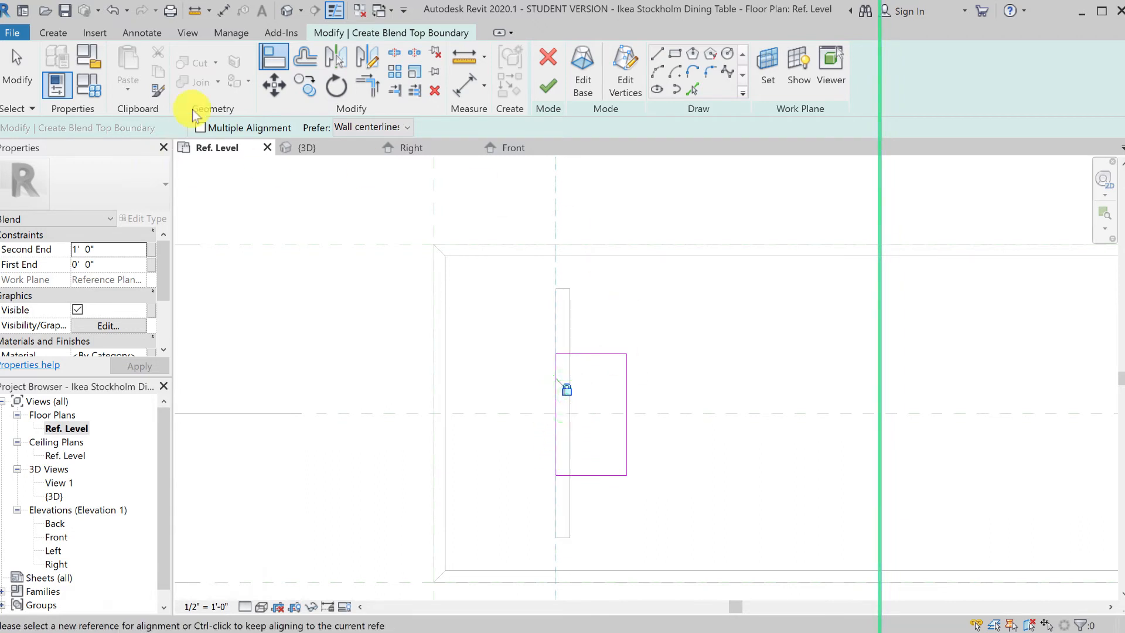
Dimension the top rectangle's width from the left-of-table reference plane to its right edge
click(223, 11)
click(557, 192)
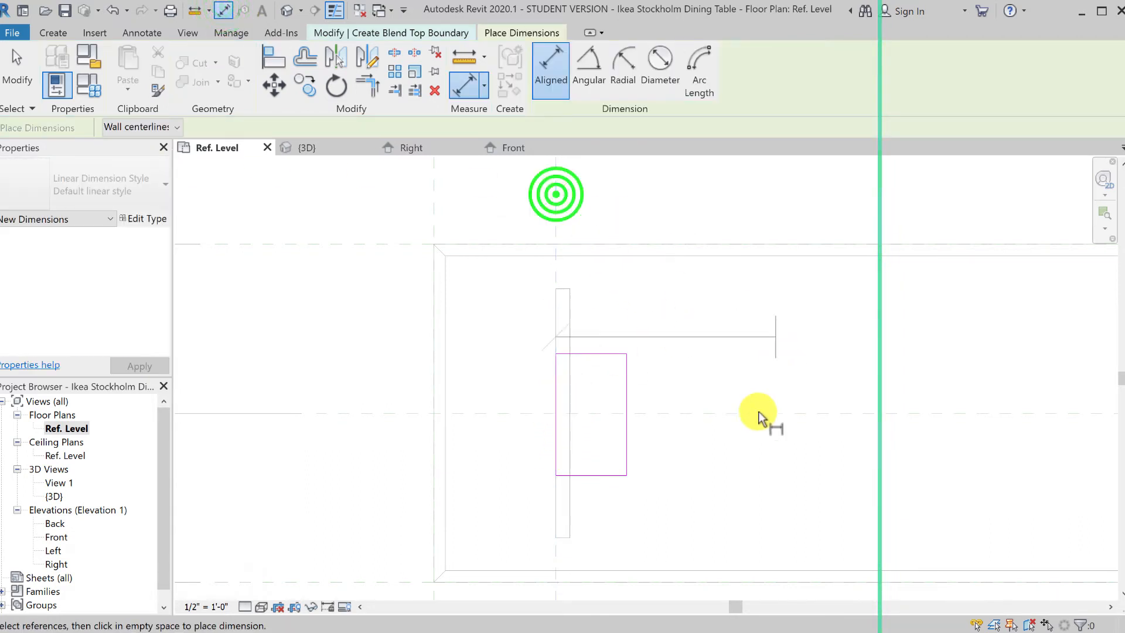
click(625, 424)
click(667, 194)
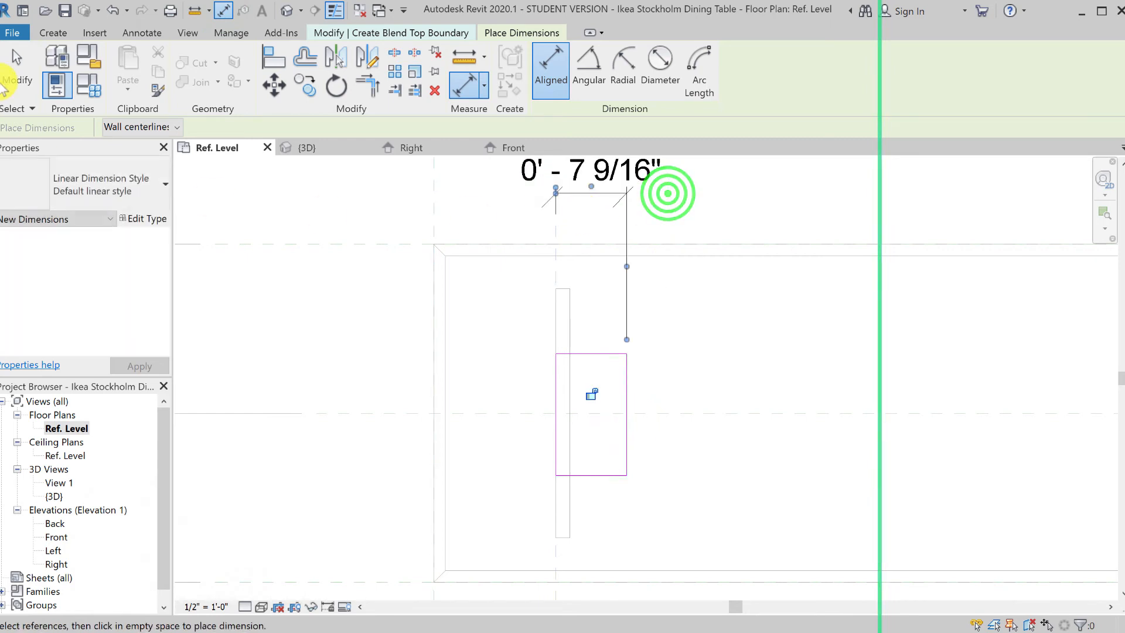
click(14, 66)
Set the top rectangle's width to 3" by moving its right edge
click(627, 401)
click(589, 175)
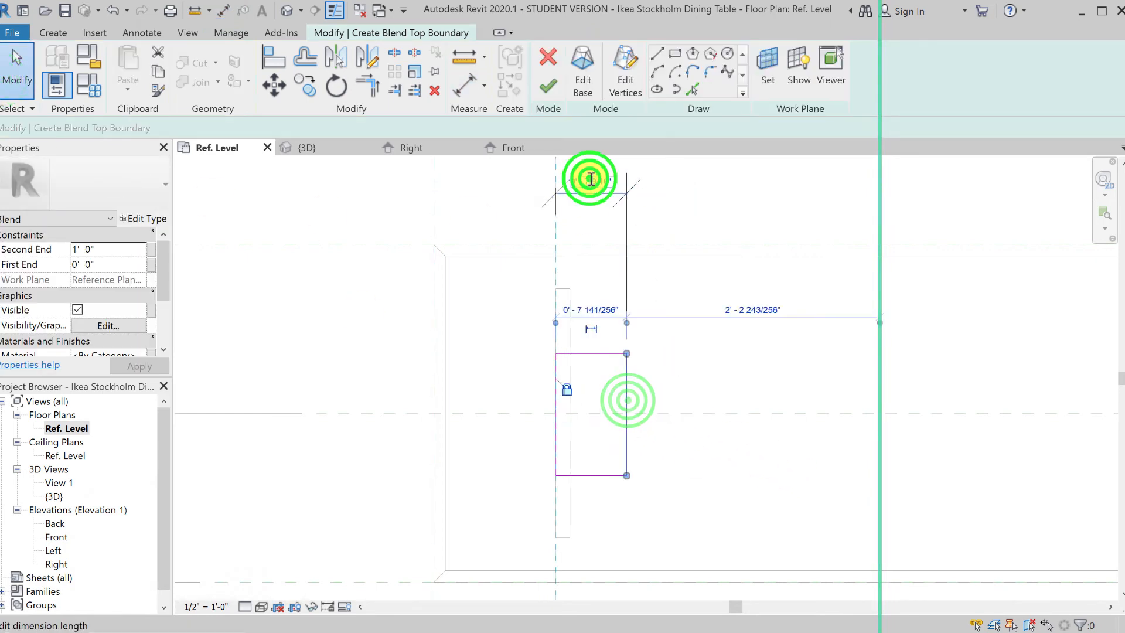
text(3)
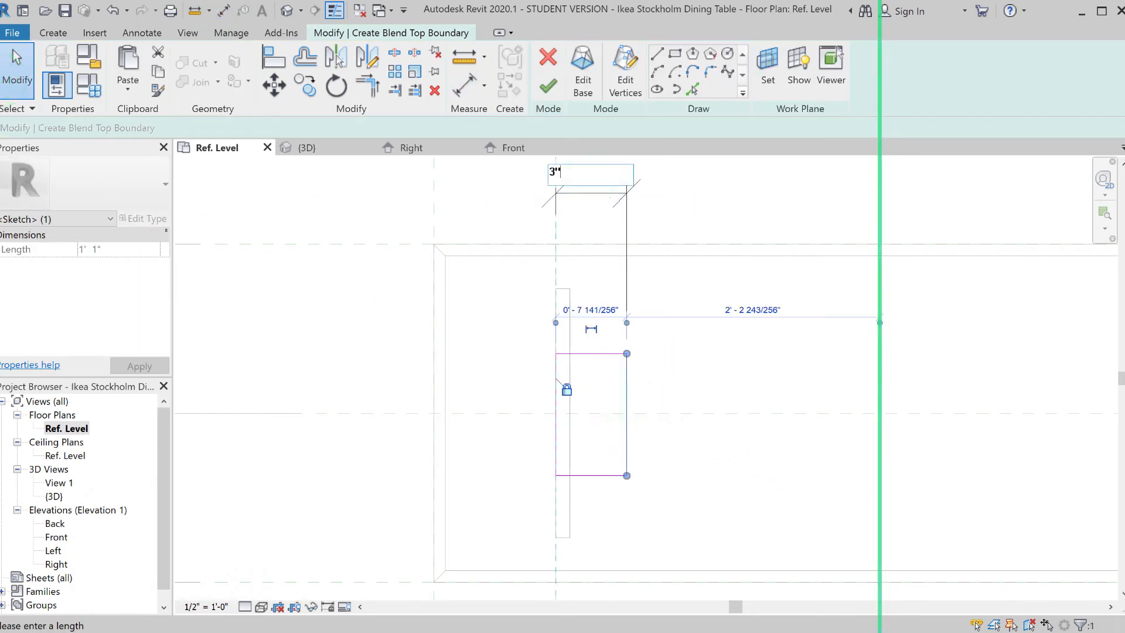
key(Return)
click(713, 397)
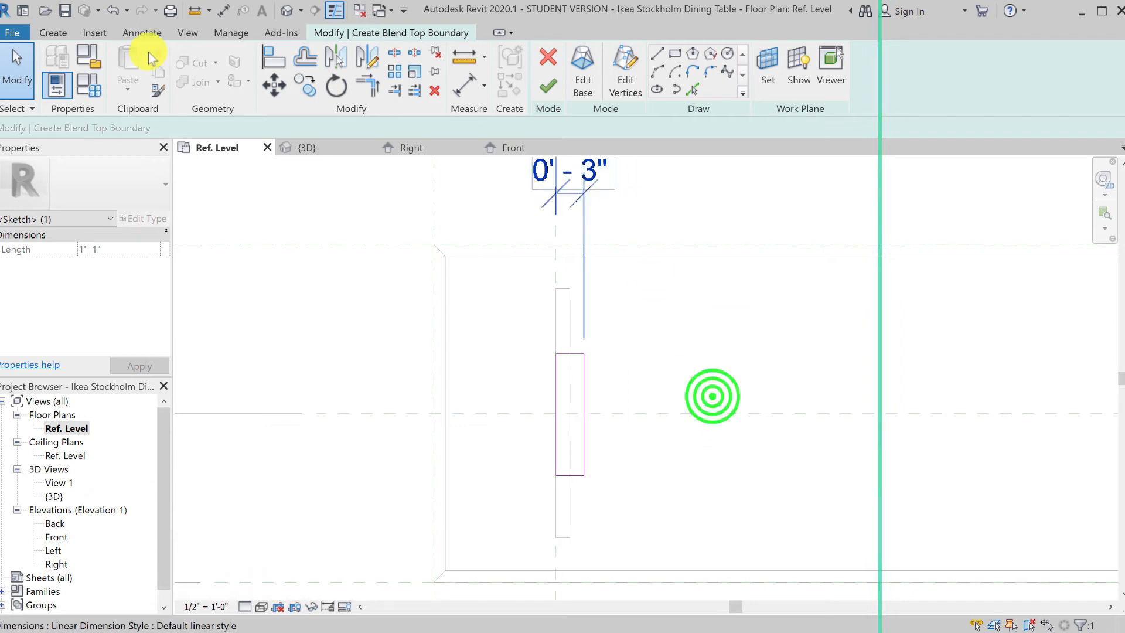
Dimension the top rectangle's upper and lower edges from the front/back centre plane in one dimension string beside the rectangle
click(223, 11)
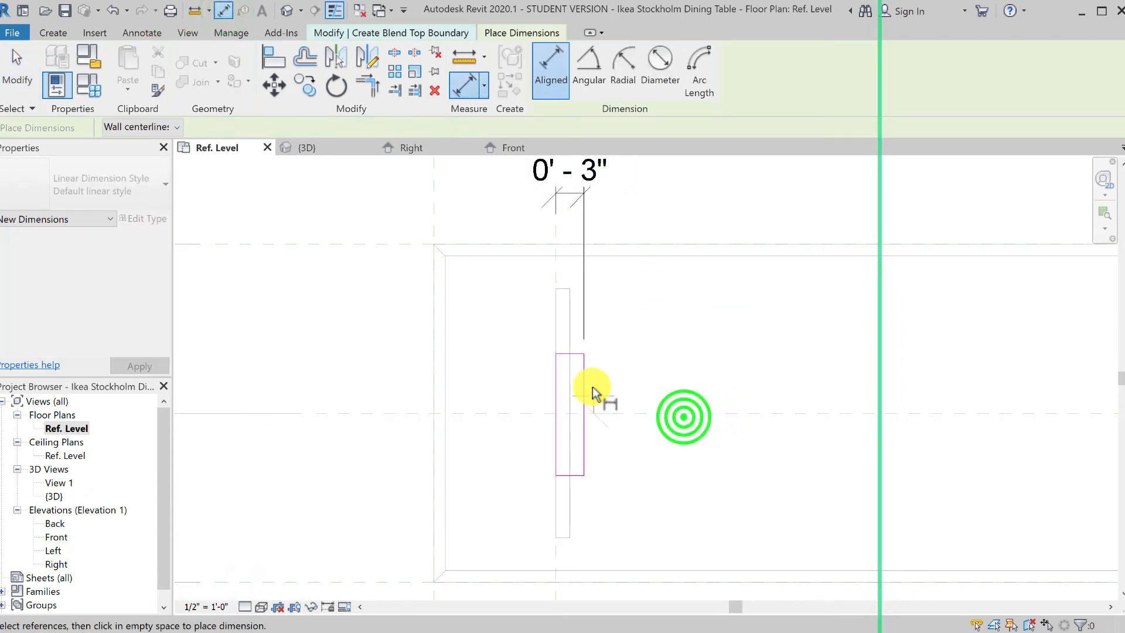
click(573, 353)
click(562, 474)
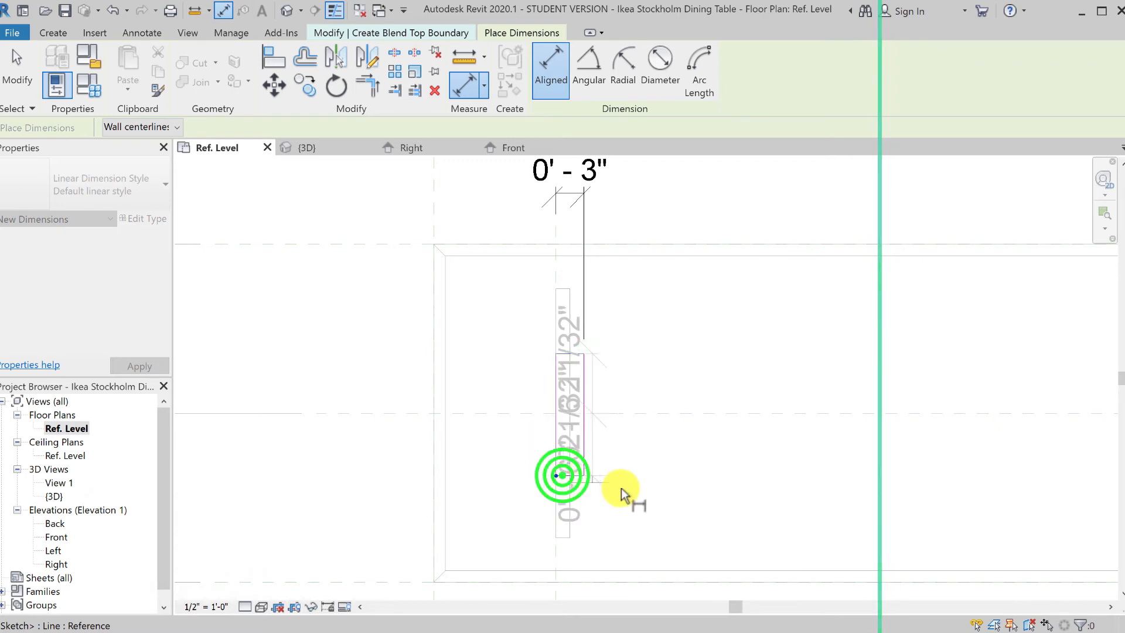
click(555, 476)
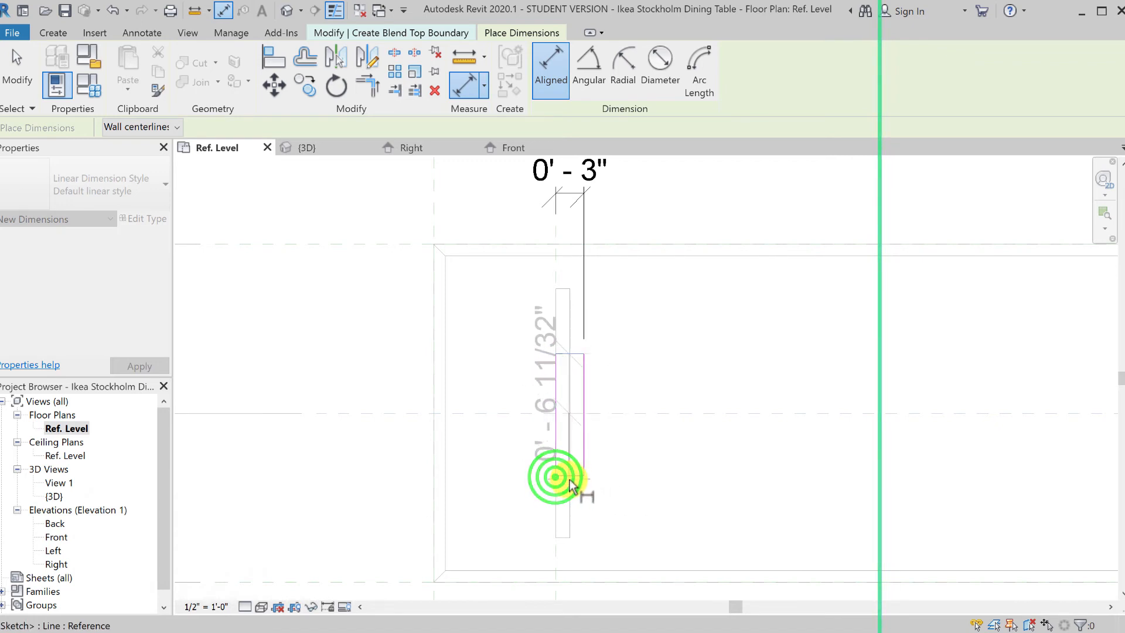
click(715, 500)
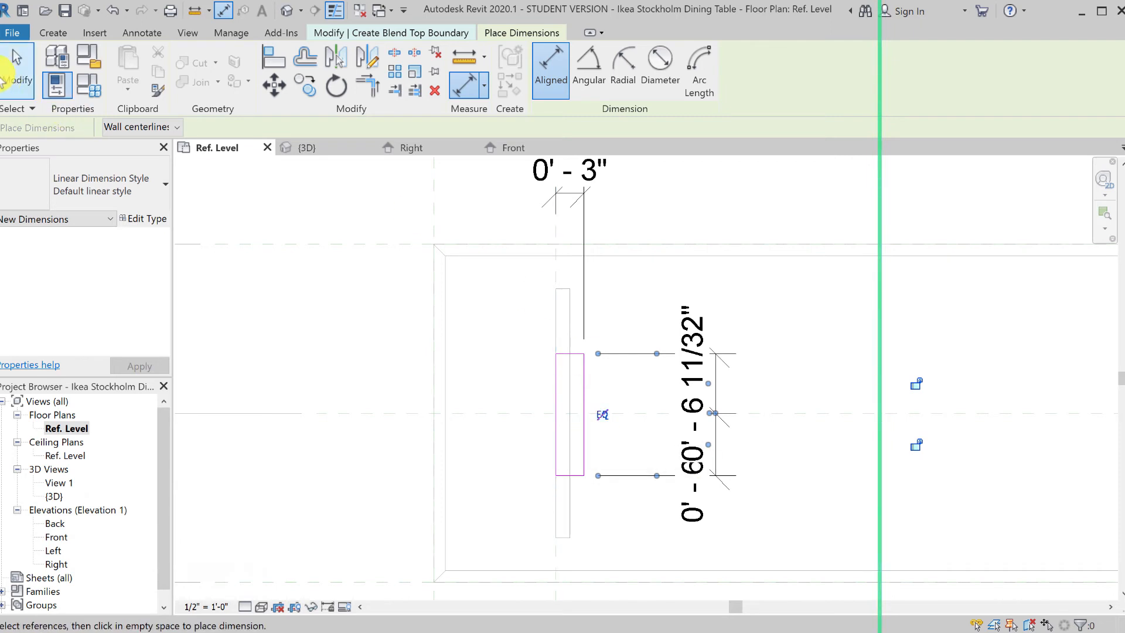
click(12, 58)
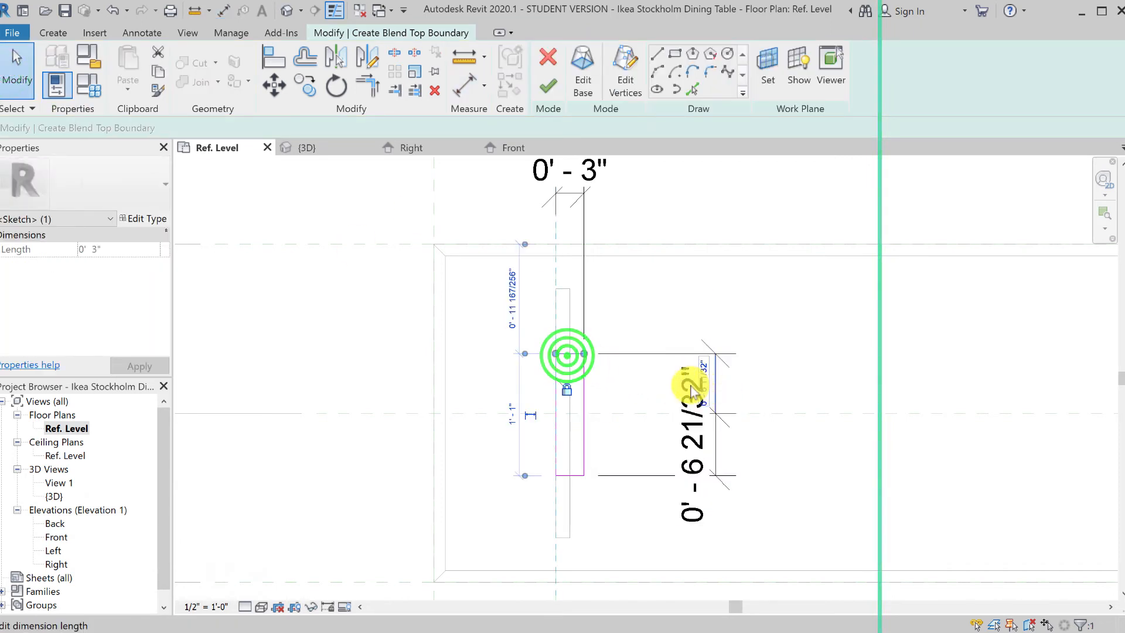
Set the top rectangle's upper edge 3.25" from the front/back centre plane
click(703, 378)
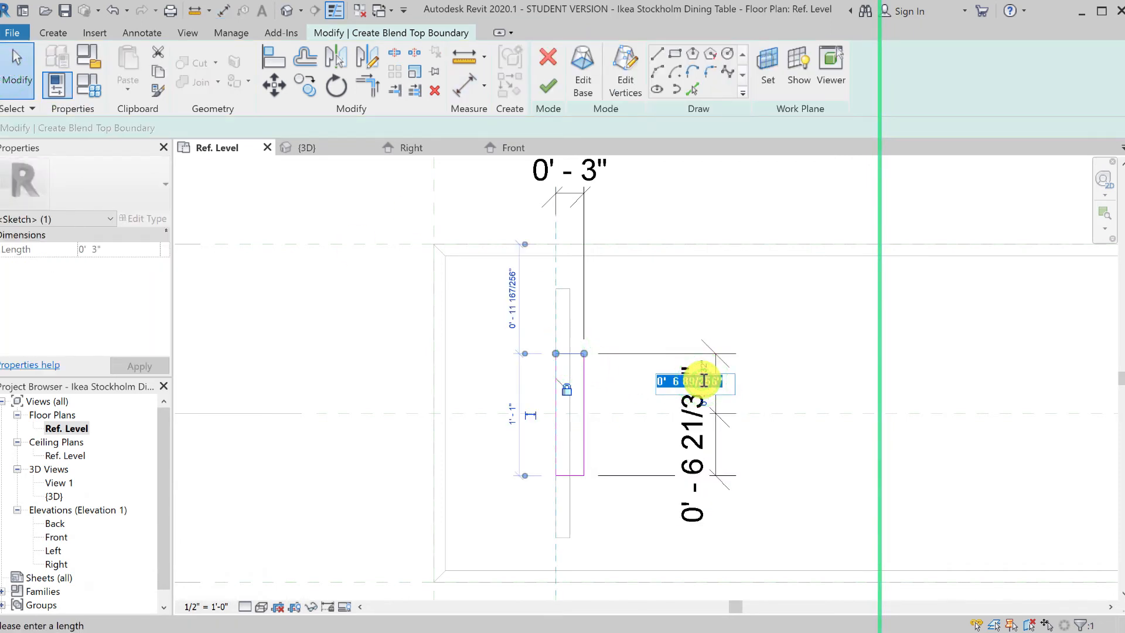
text(3.25)
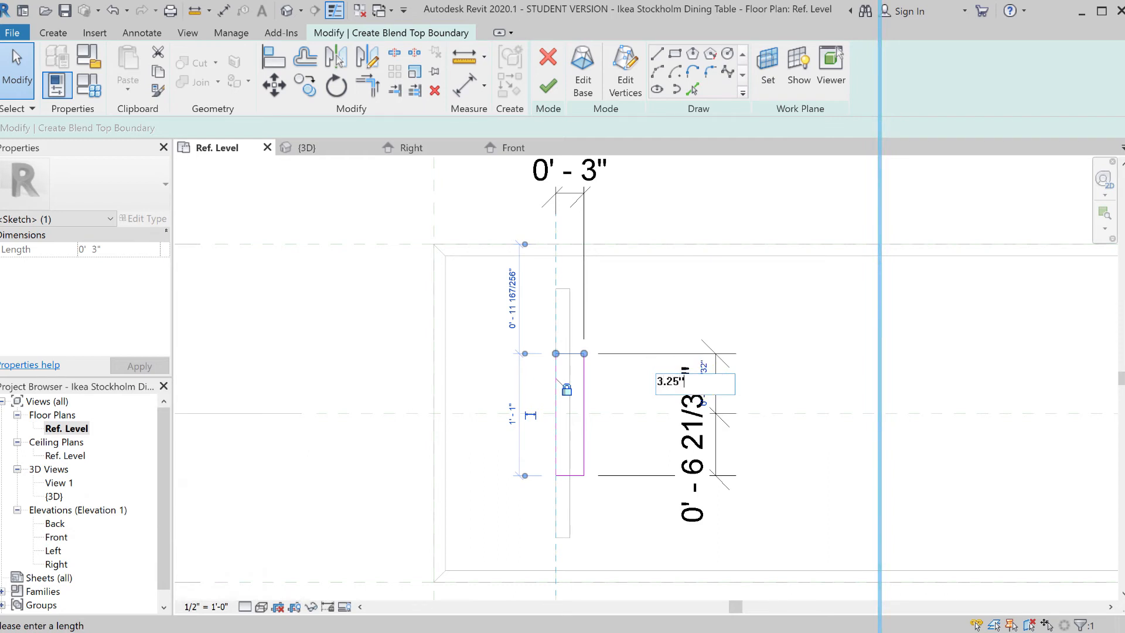
key(Return)
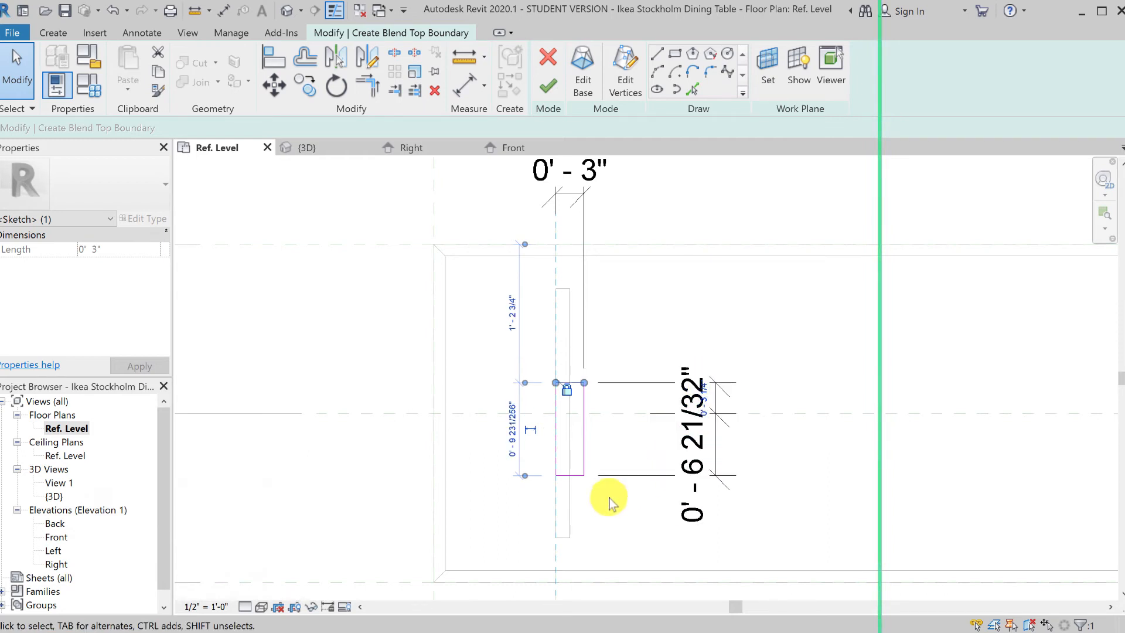
Set the top rectangle's lower edge 3.25" from the front/back centre plane
click(577, 477)
click(574, 477)
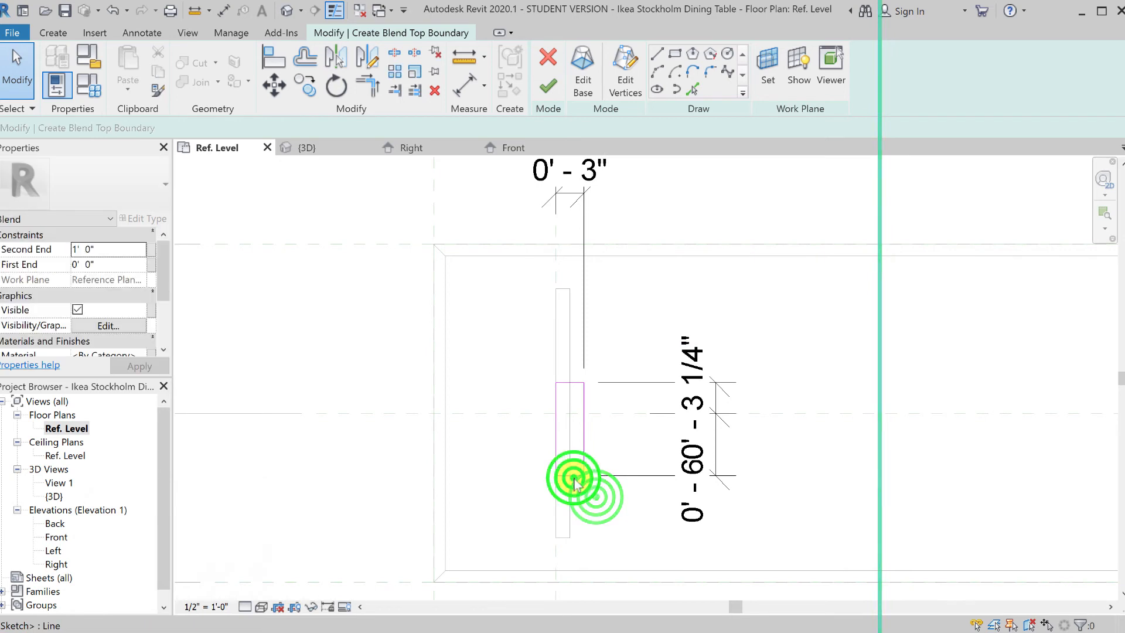
click(705, 463)
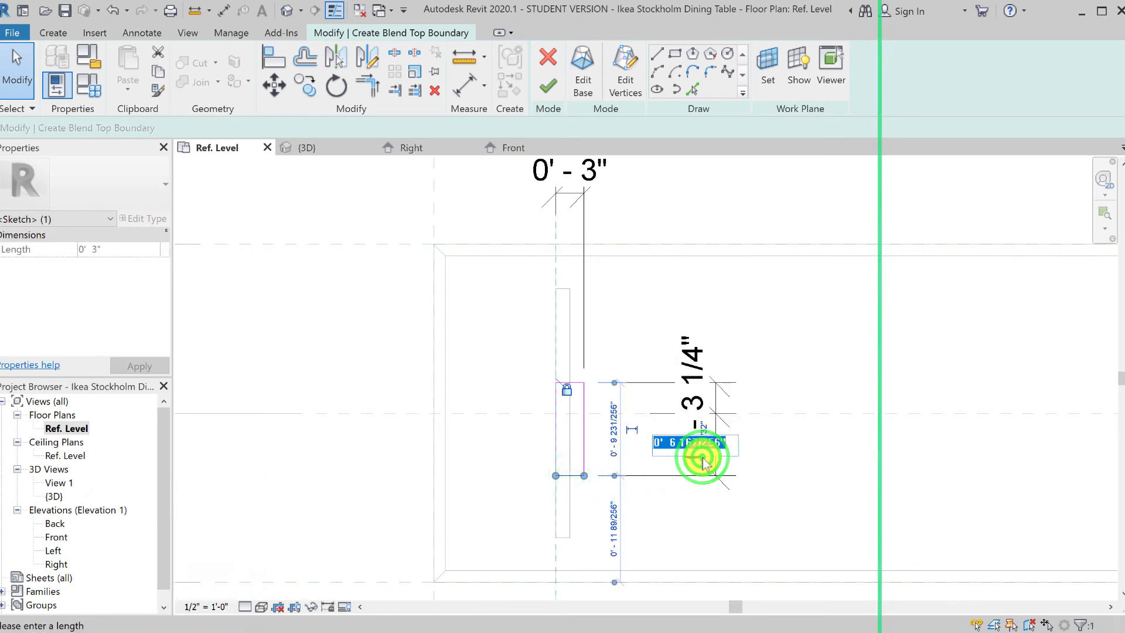
text(3.25)
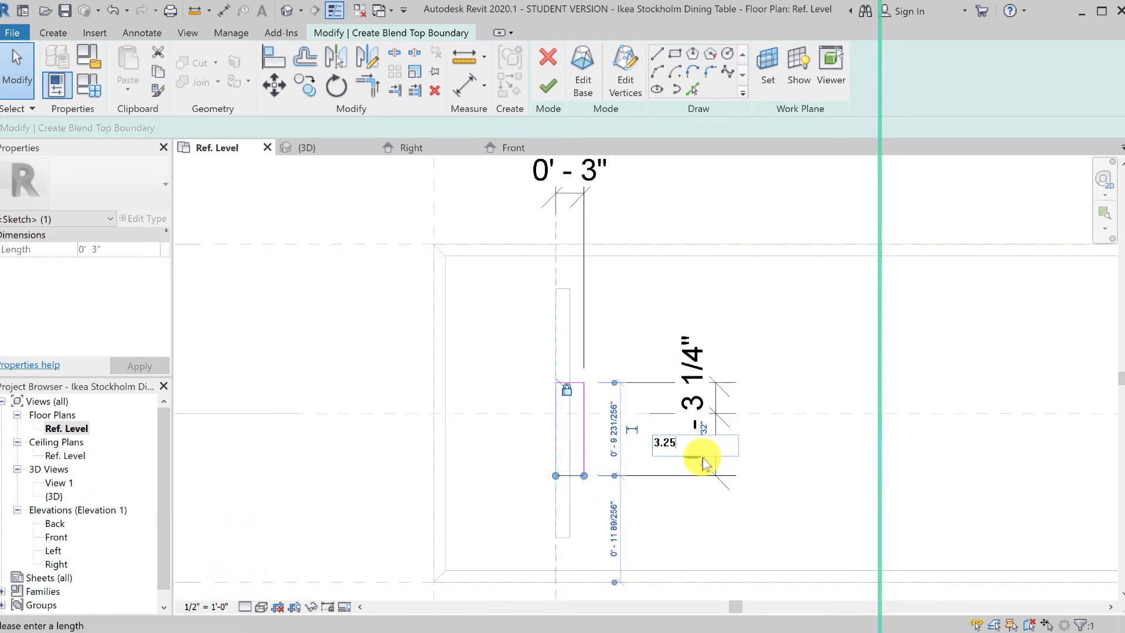
key(Return)
Set the top boundary's work plane to the Top of Table reference plane
scroll(498, 373, left, 5)
click(534, 372)
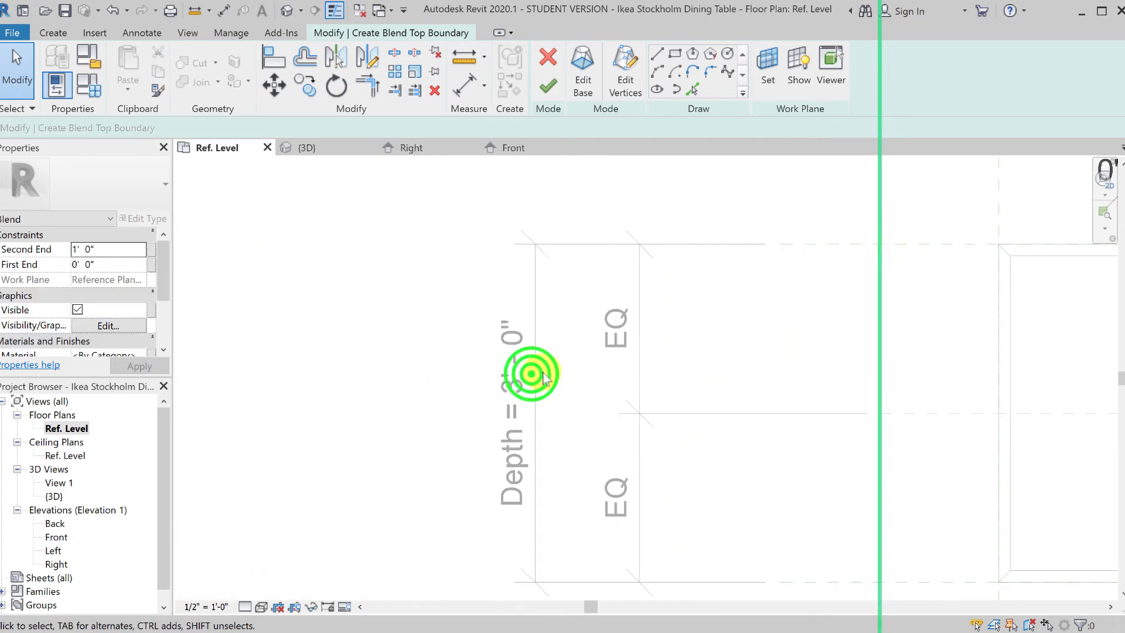
scroll(516, 372, down, 3)
middle_drag(610, 394, 367, 397)
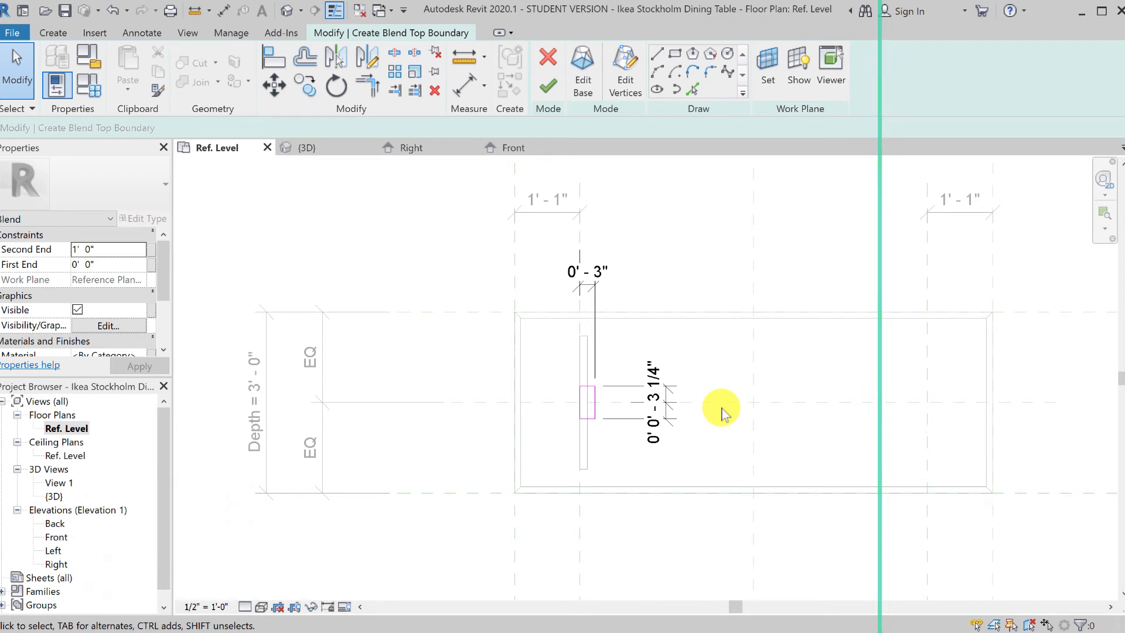
click(762, 73)
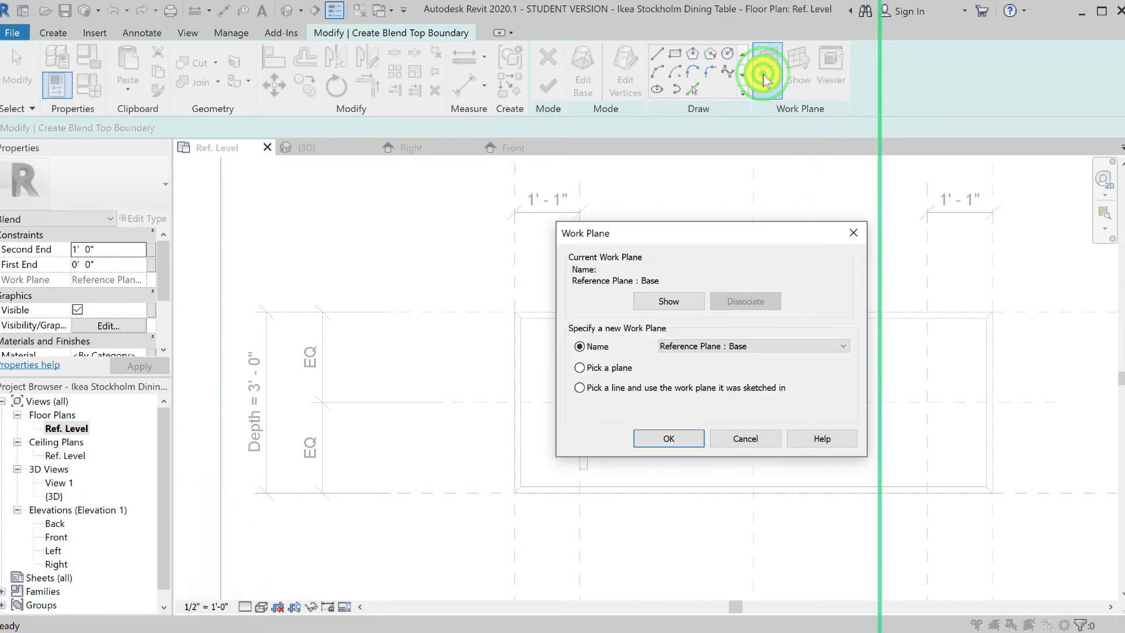
click(740, 346)
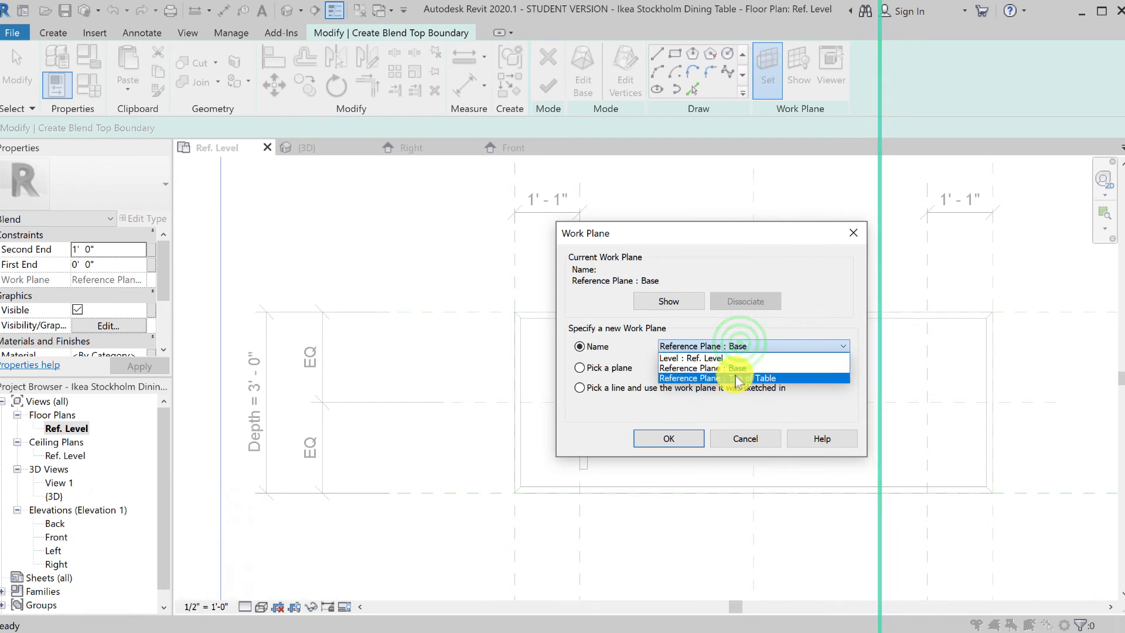
click(737, 379)
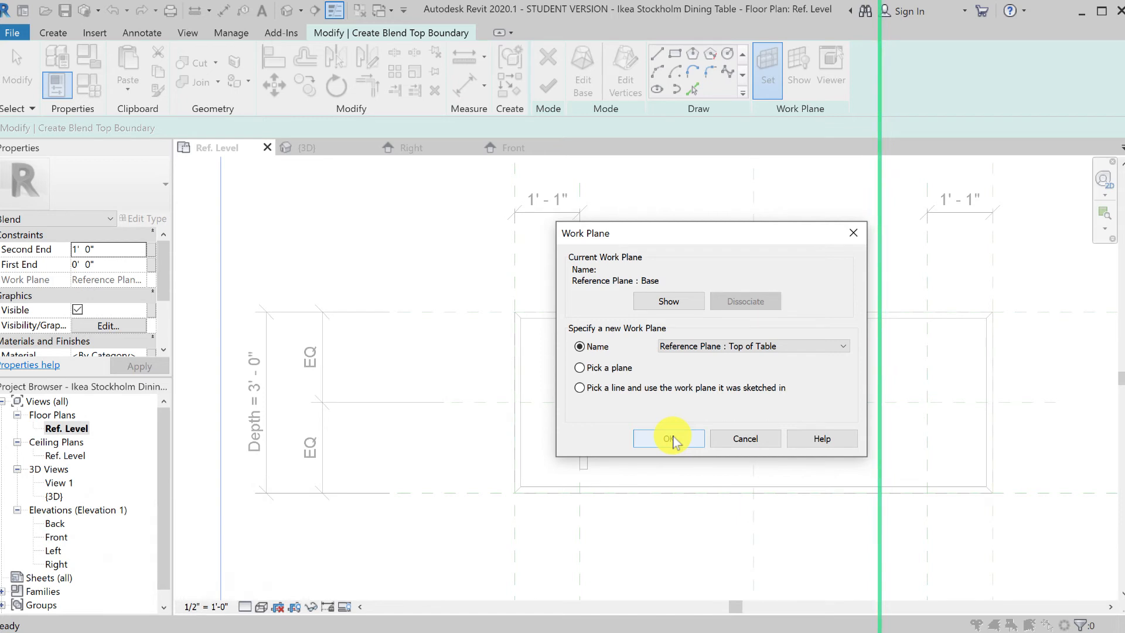
click(670, 439)
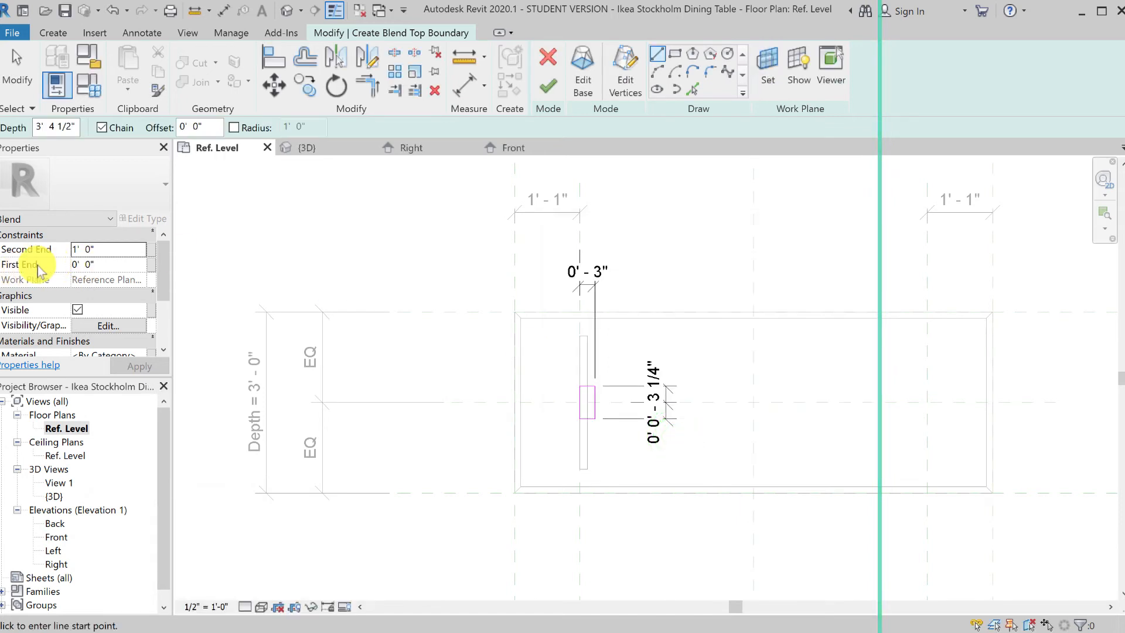
Set the blend's Second End constraint to -1"
click(88, 251)
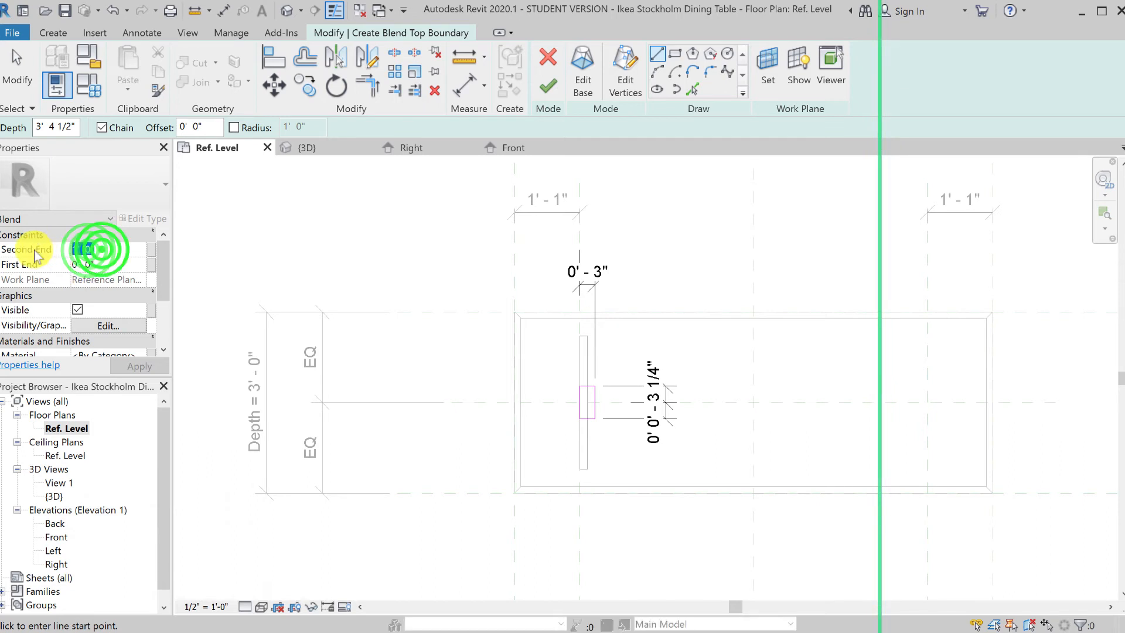
text(-1)
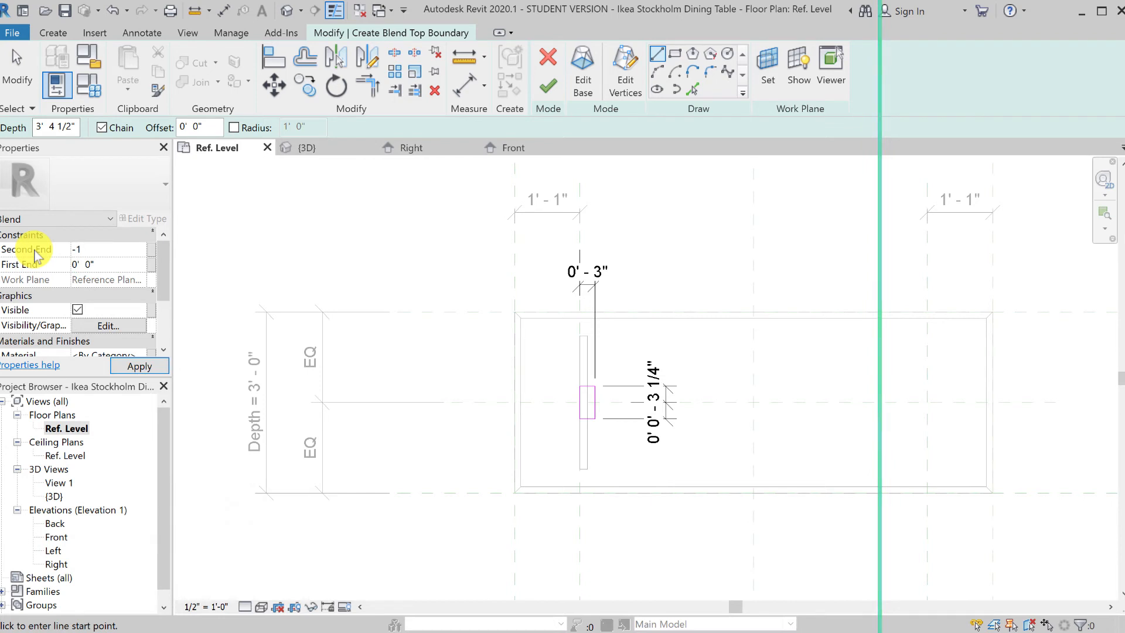
click(140, 366)
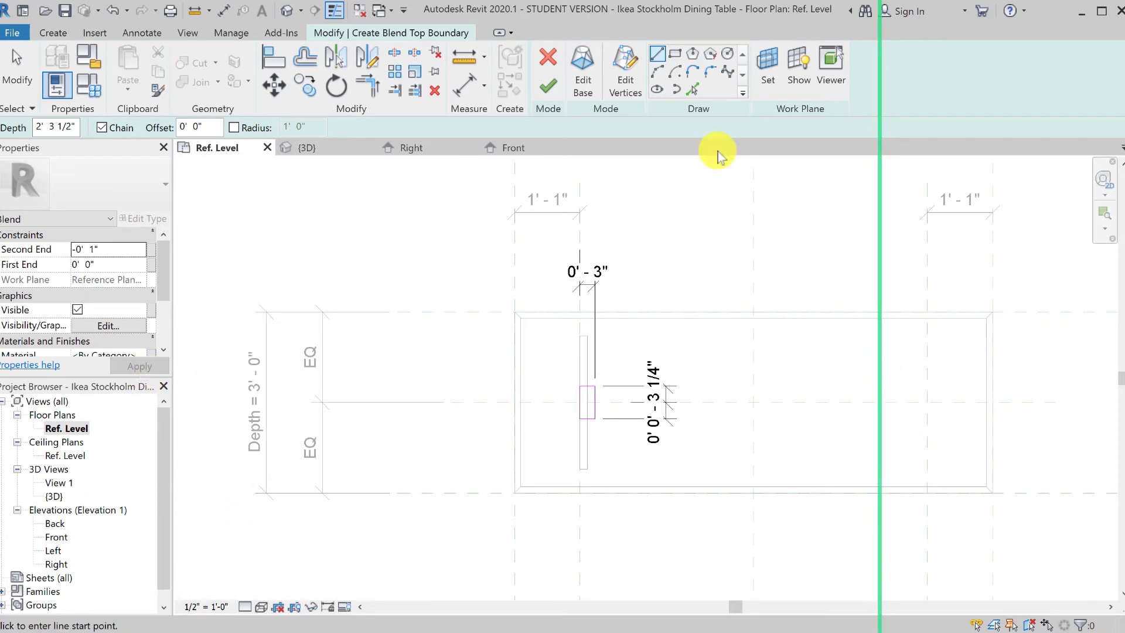
Finish the leg blend and save the project
click(549, 86)
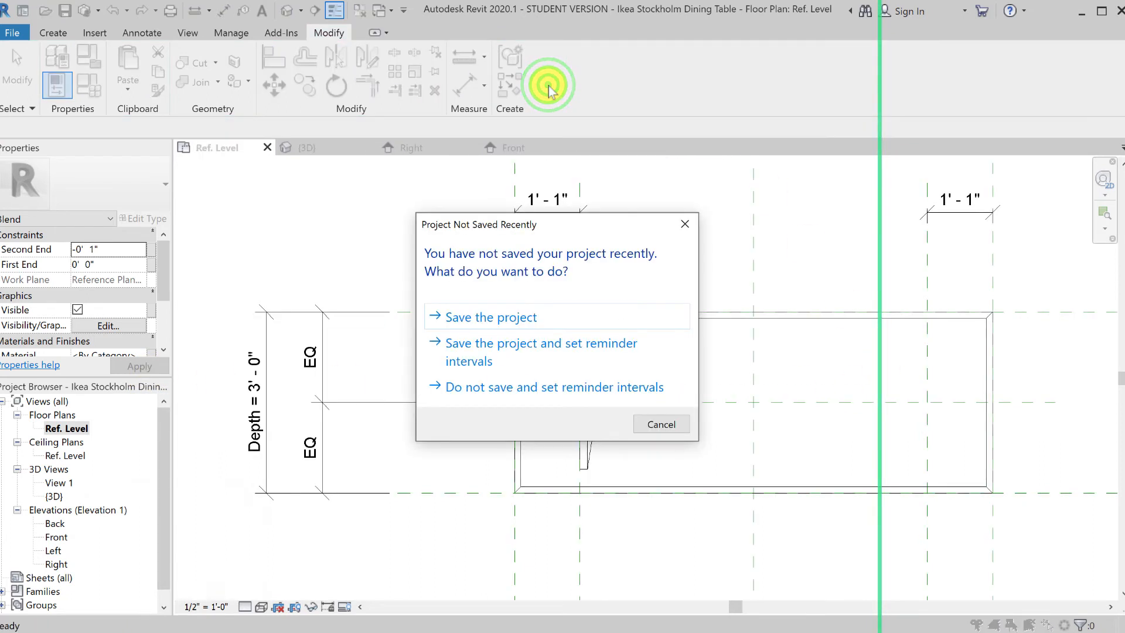
click(491, 317)
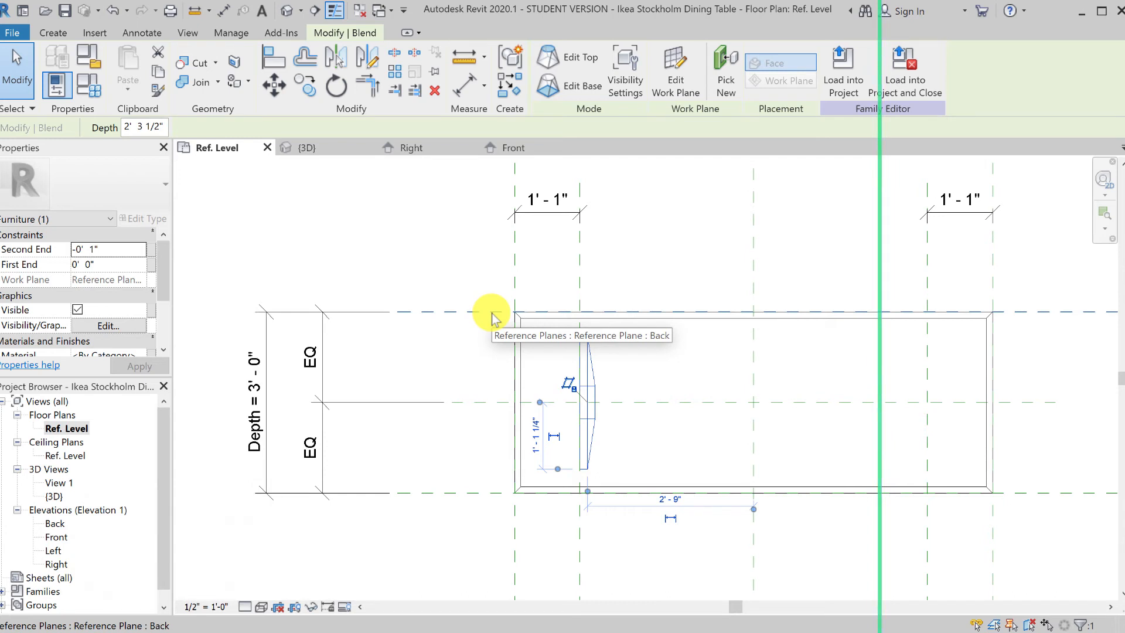
Examine the tapered leg in the 3D and Front views, checking its top against the tabletop's underside and its base
click(309, 150)
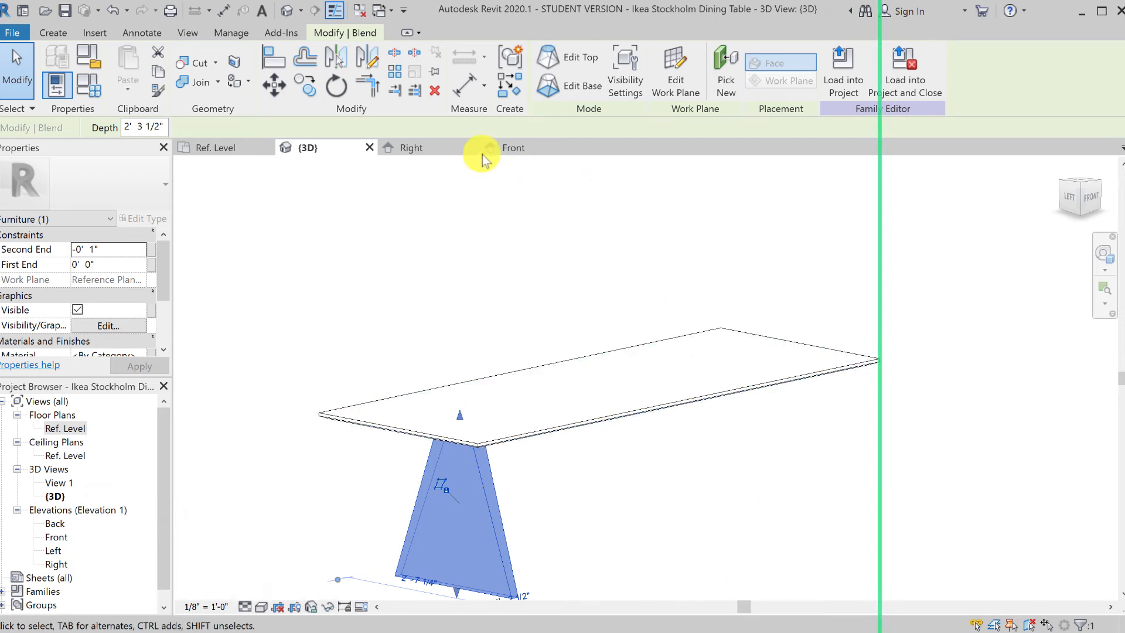
click(516, 150)
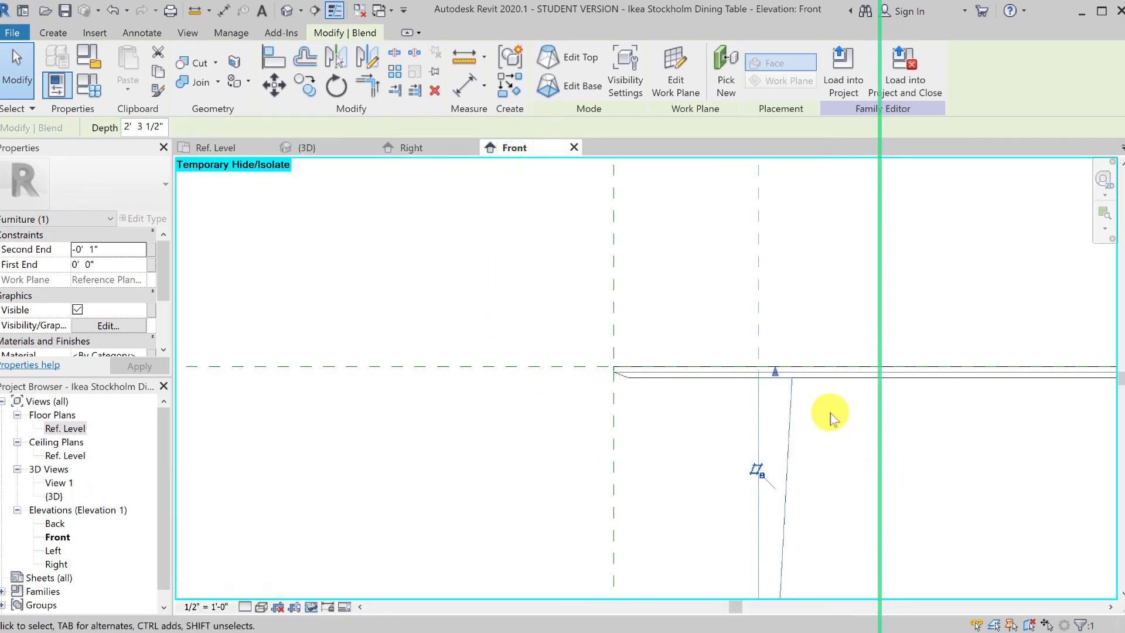
scroll(831, 416, up, 5)
click(804, 399)
click(746, 399)
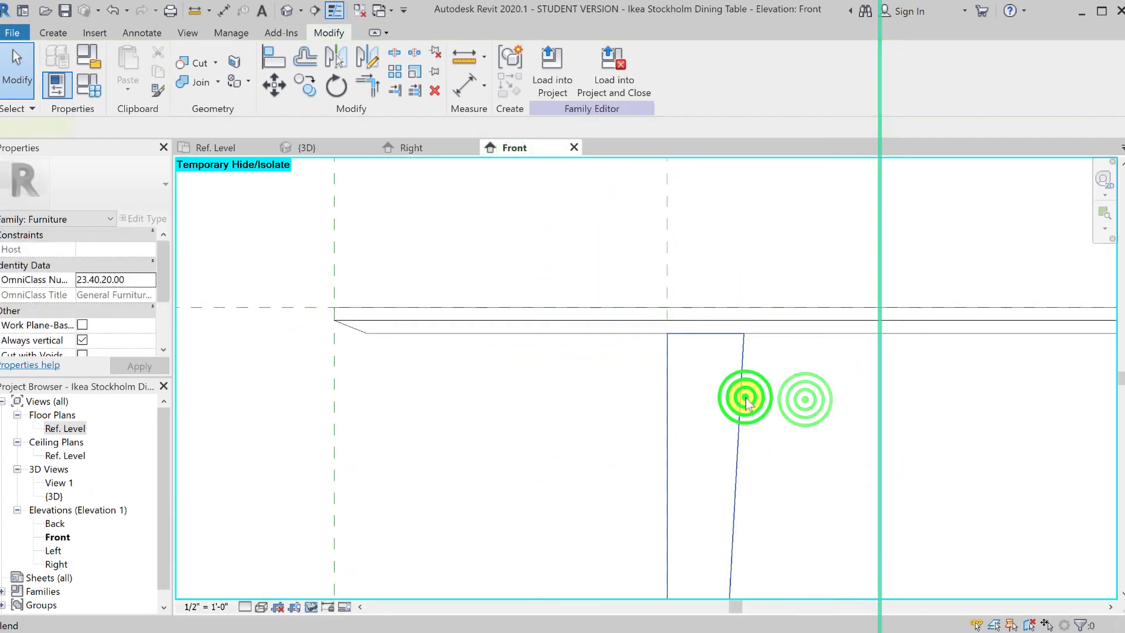
scroll(801, 421, down, 3)
middle_drag(806, 469, 636, 179)
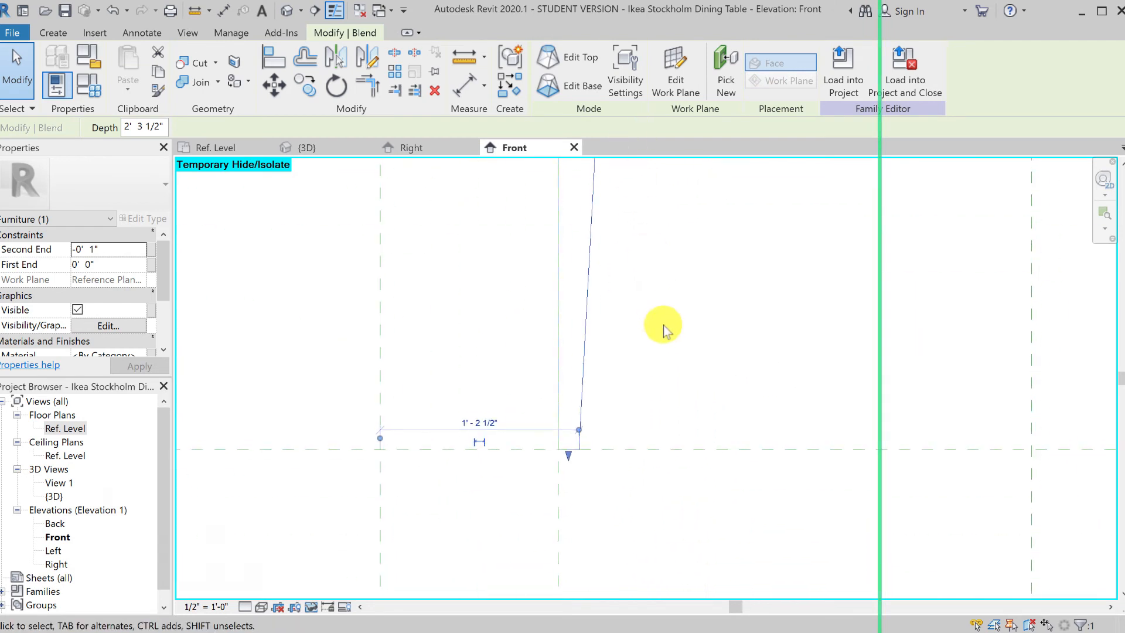
middle_drag(663, 325, 519, 454)
scroll(555, 409, down, 1)
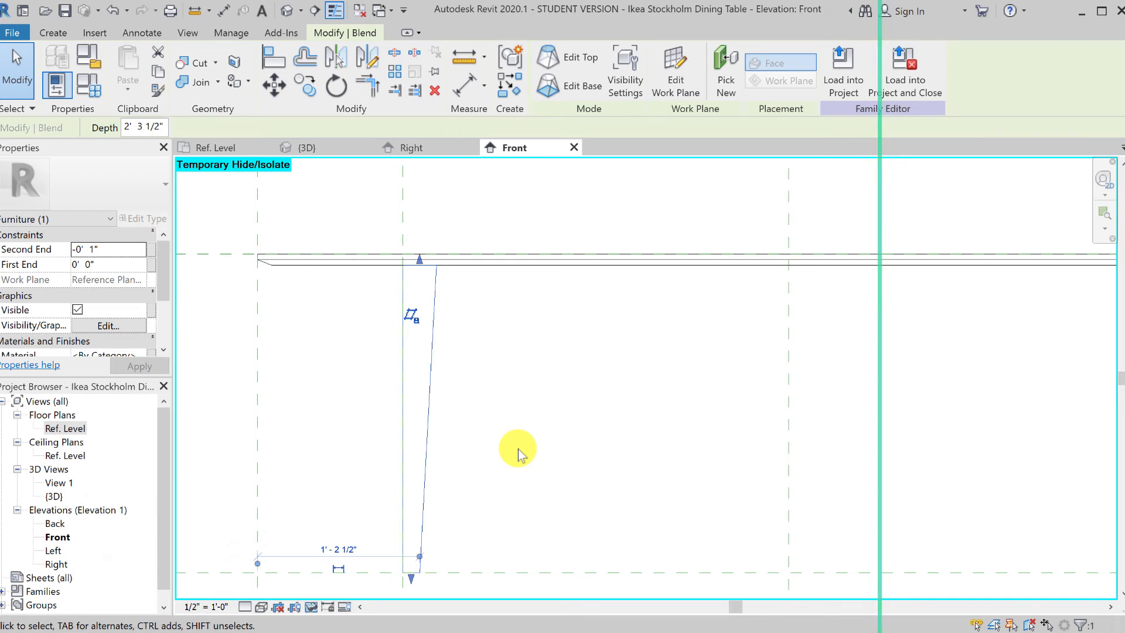
click(314, 147)
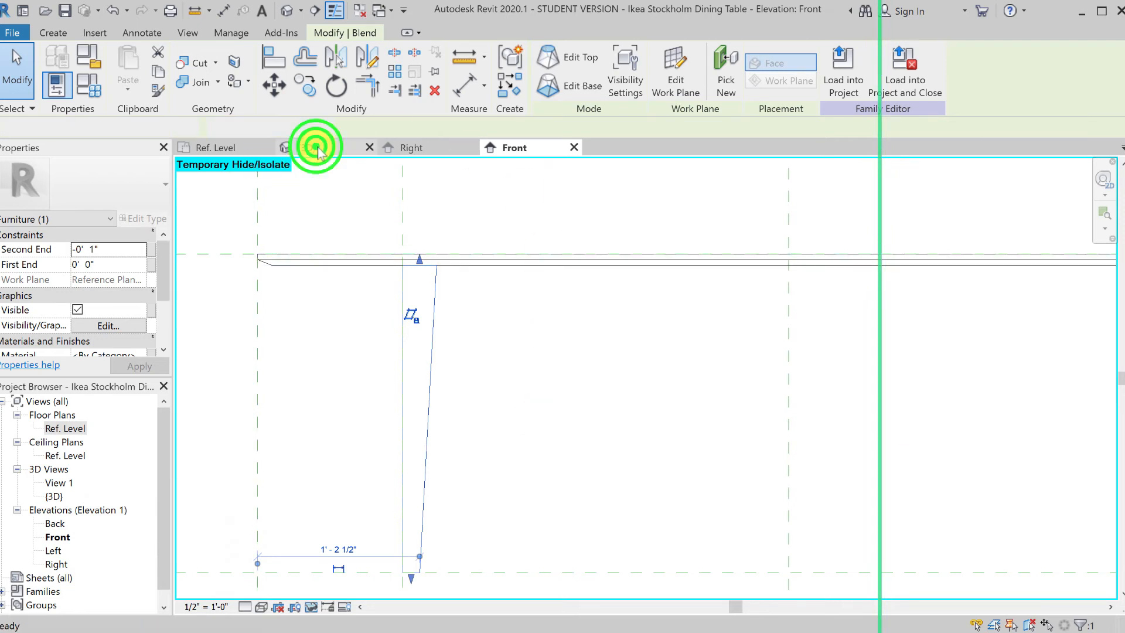
click(610, 507)
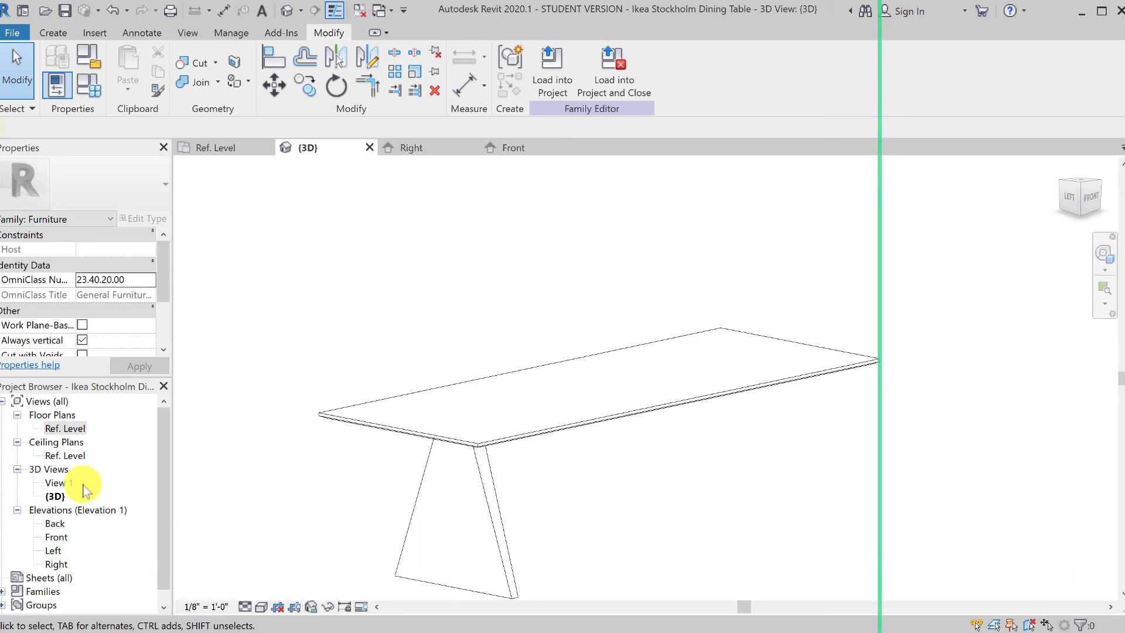
Start a void extrusion in the Left elevation and add a sketch line locked to the Base reference plane
double_click(53, 551)
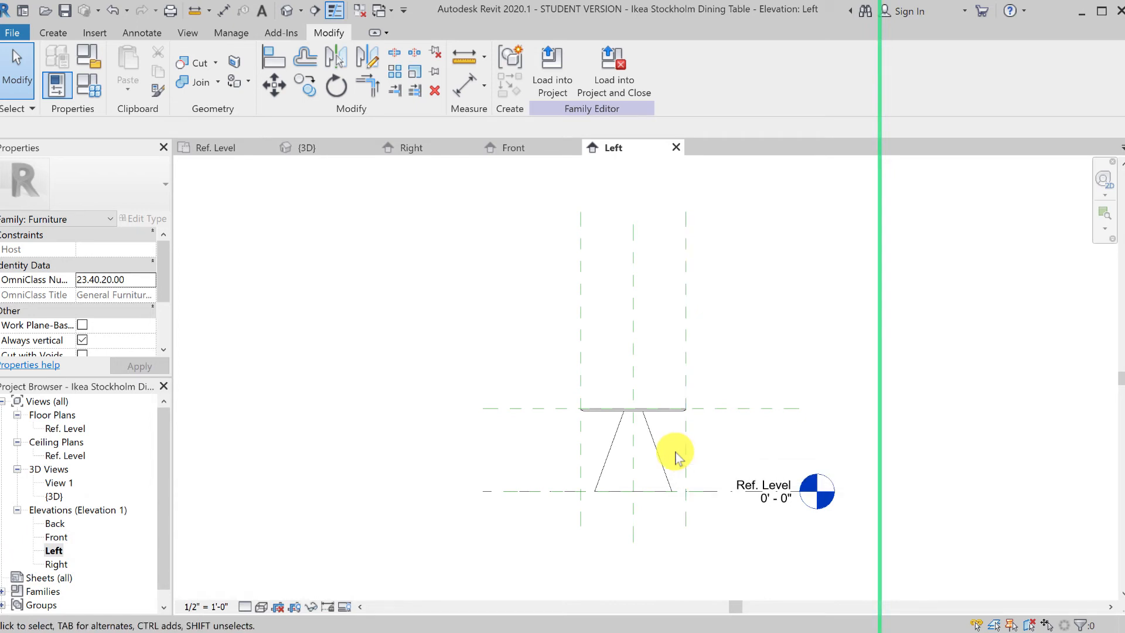
scroll(681, 452, up, 5)
middle_drag(675, 455, 583, 389)
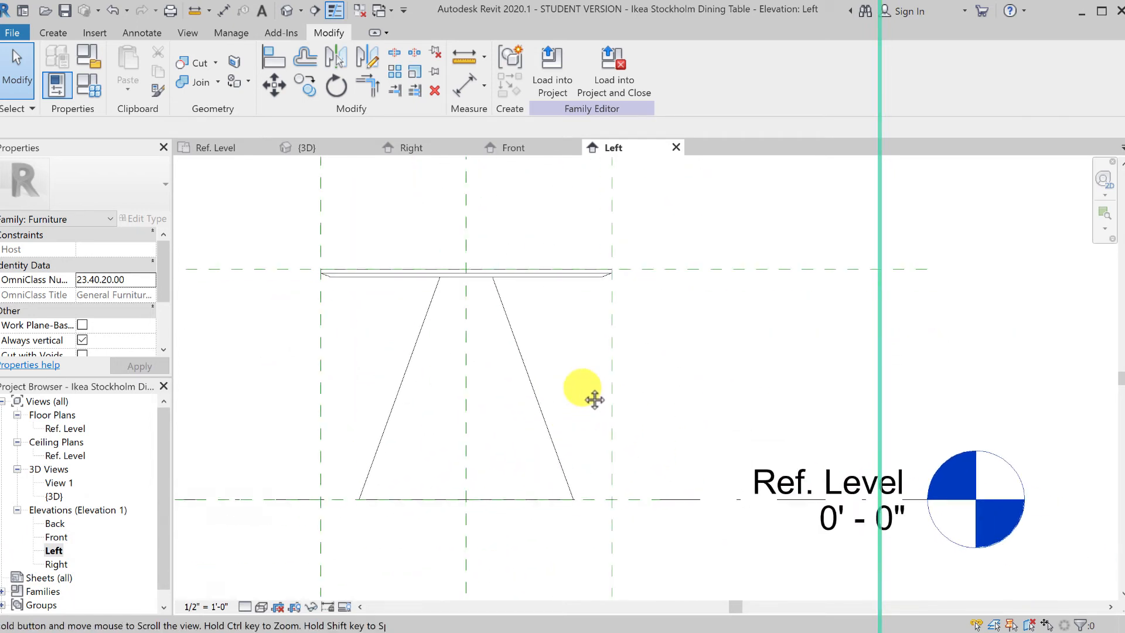
click(54, 33)
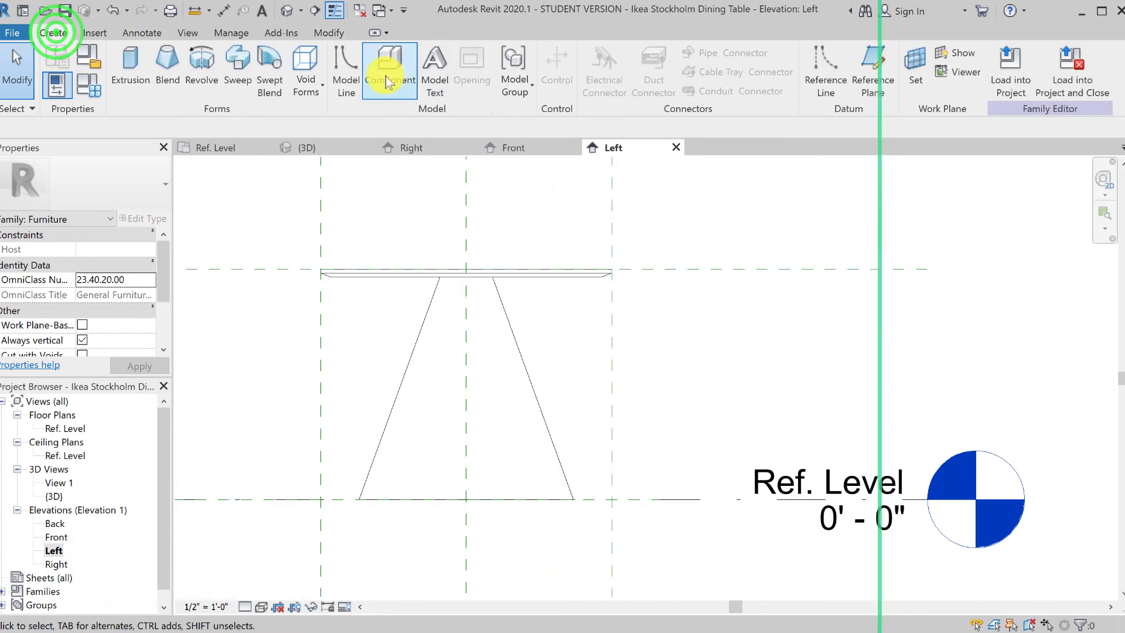
click(304, 68)
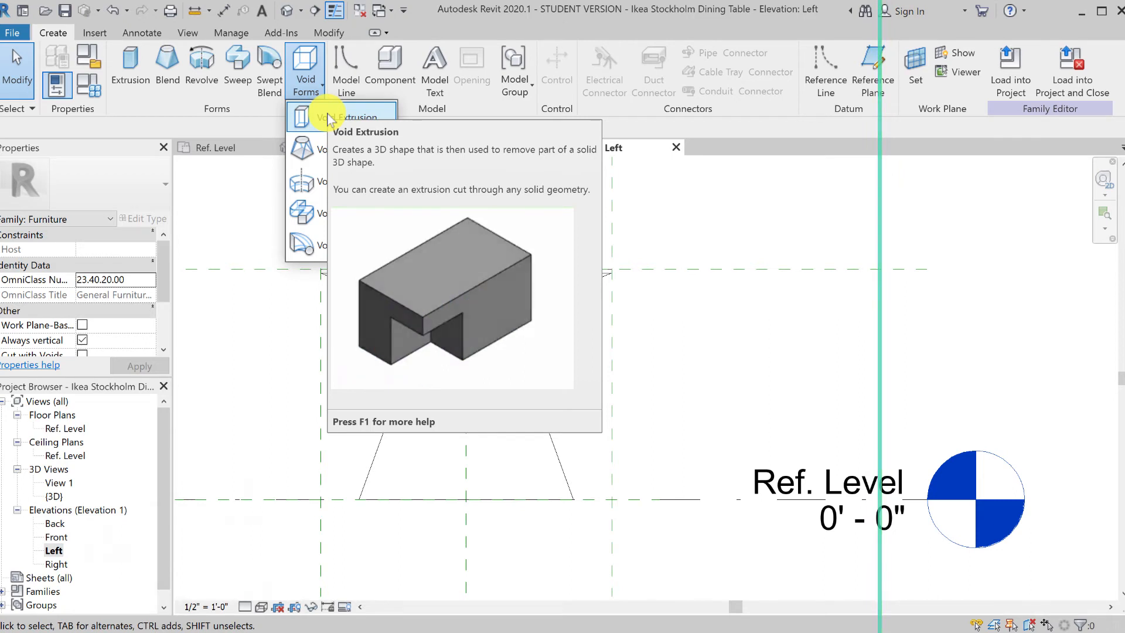
click(328, 117)
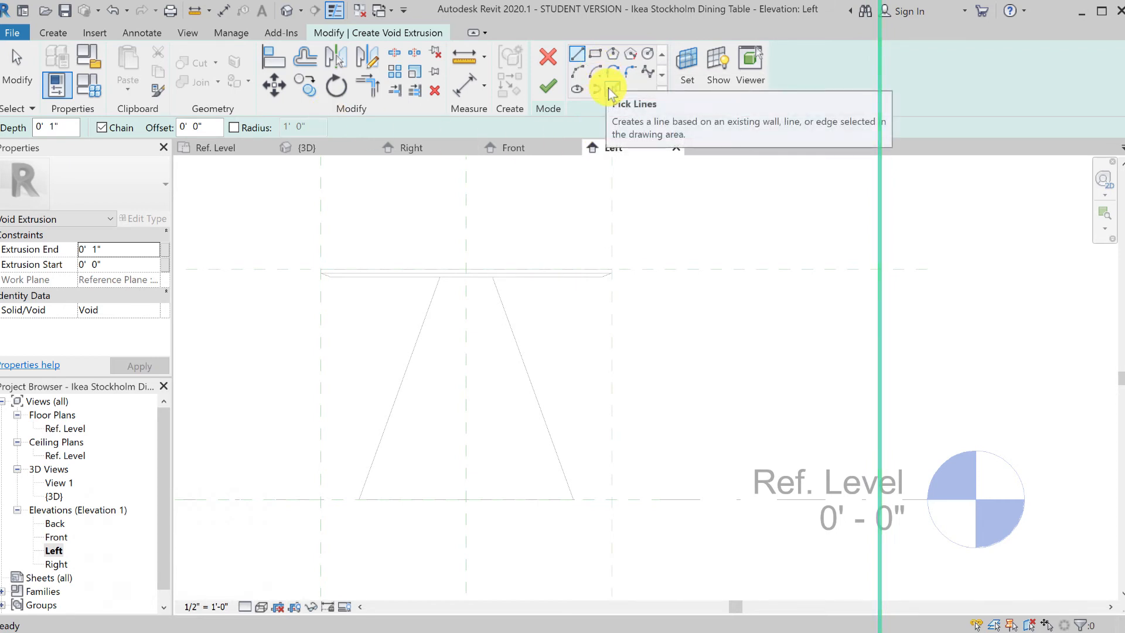
click(610, 87)
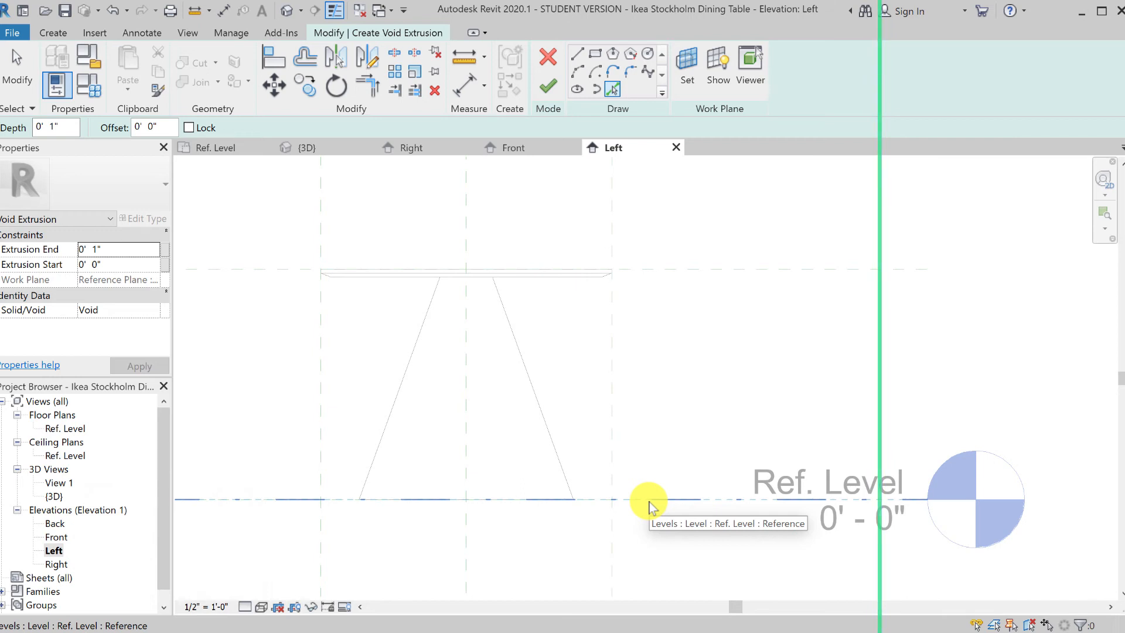
key(Tab)
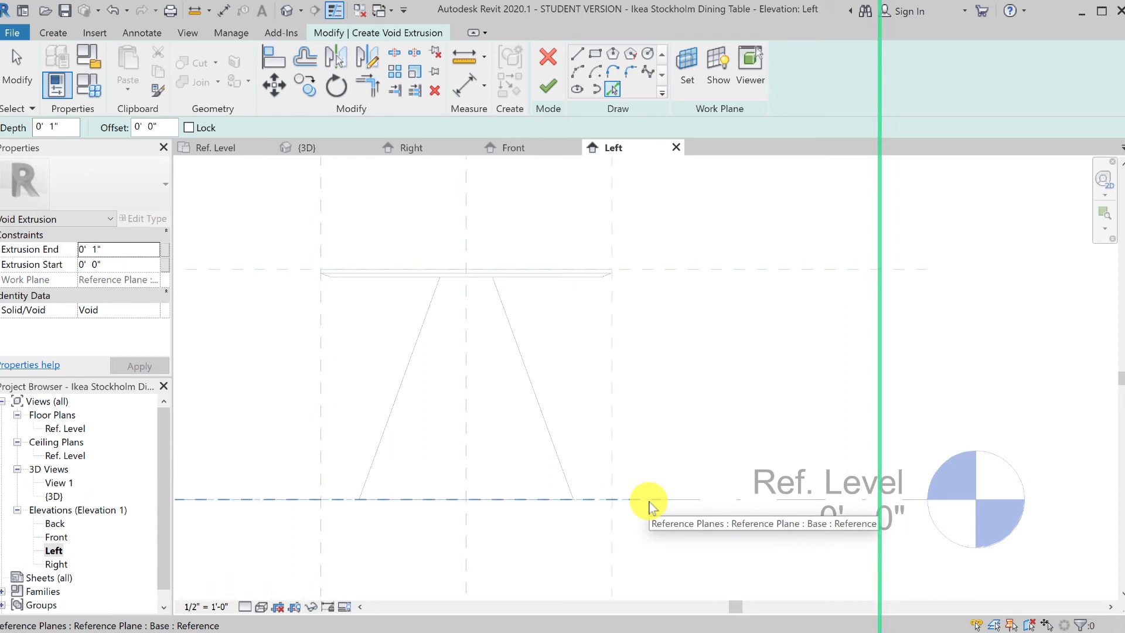
click(650, 503)
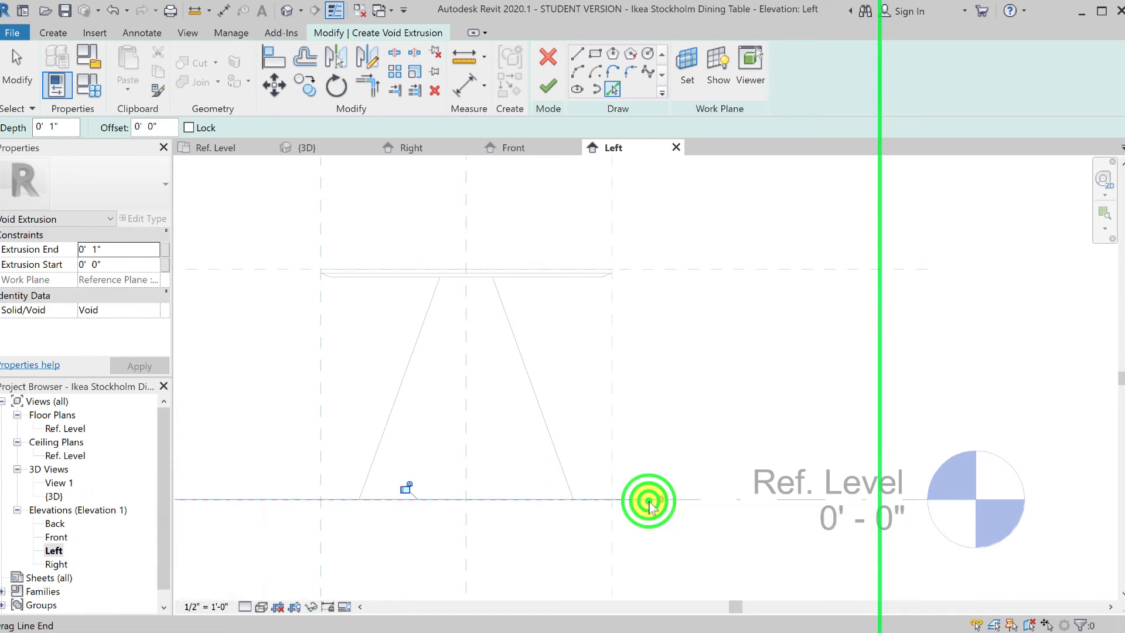
click(408, 487)
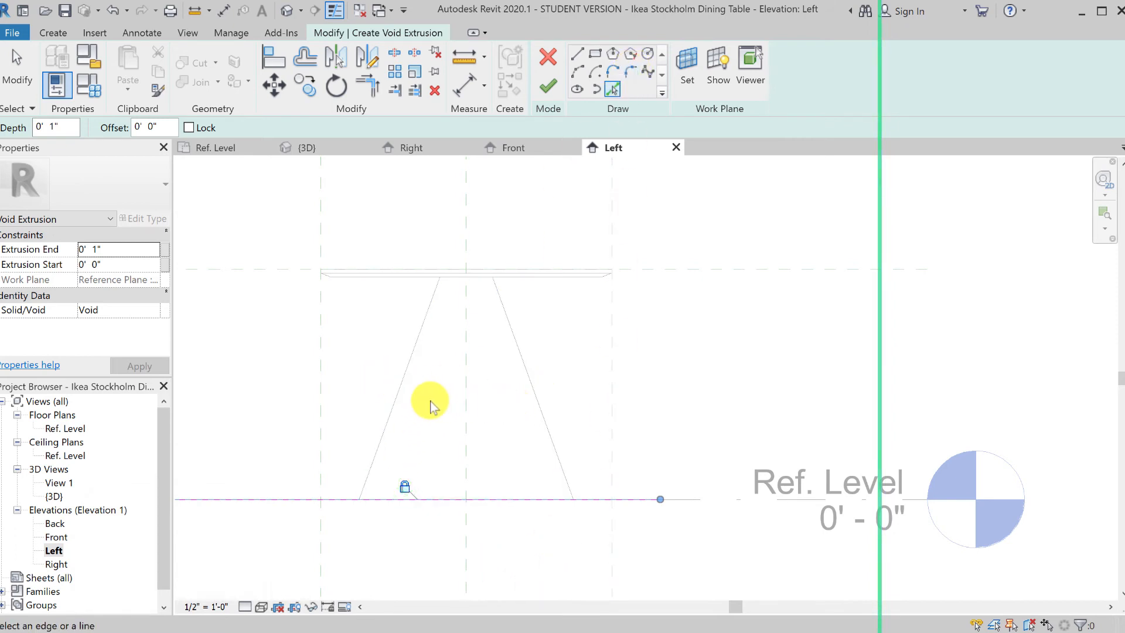
Add two void sketch lines offset 1.5" inward from the leg's sloped side edges
click(615, 88)
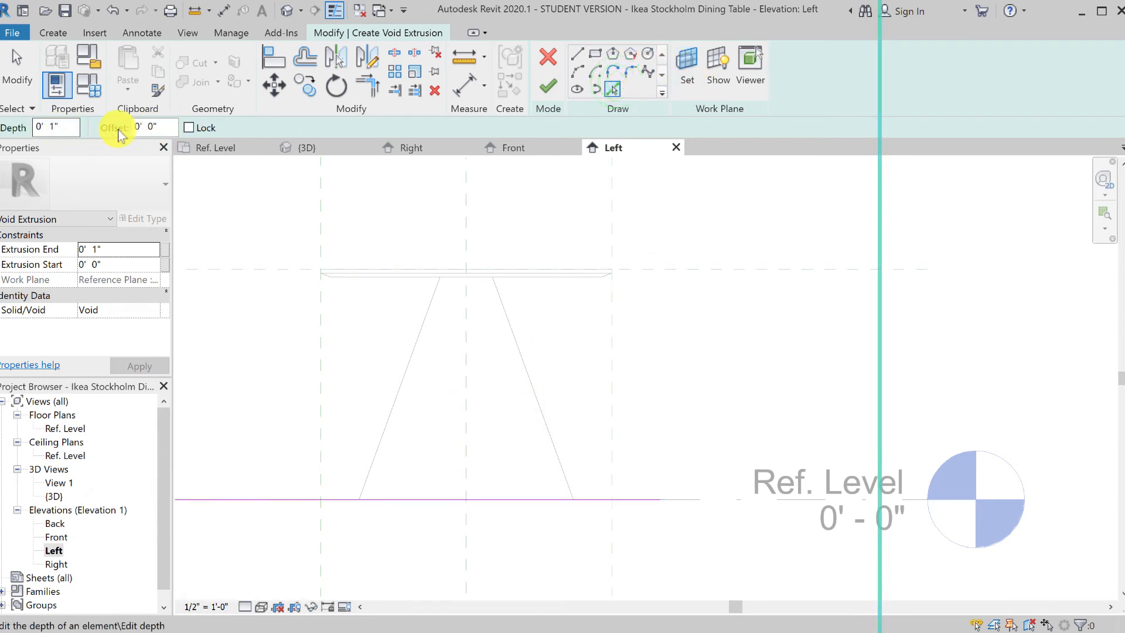
click(164, 126)
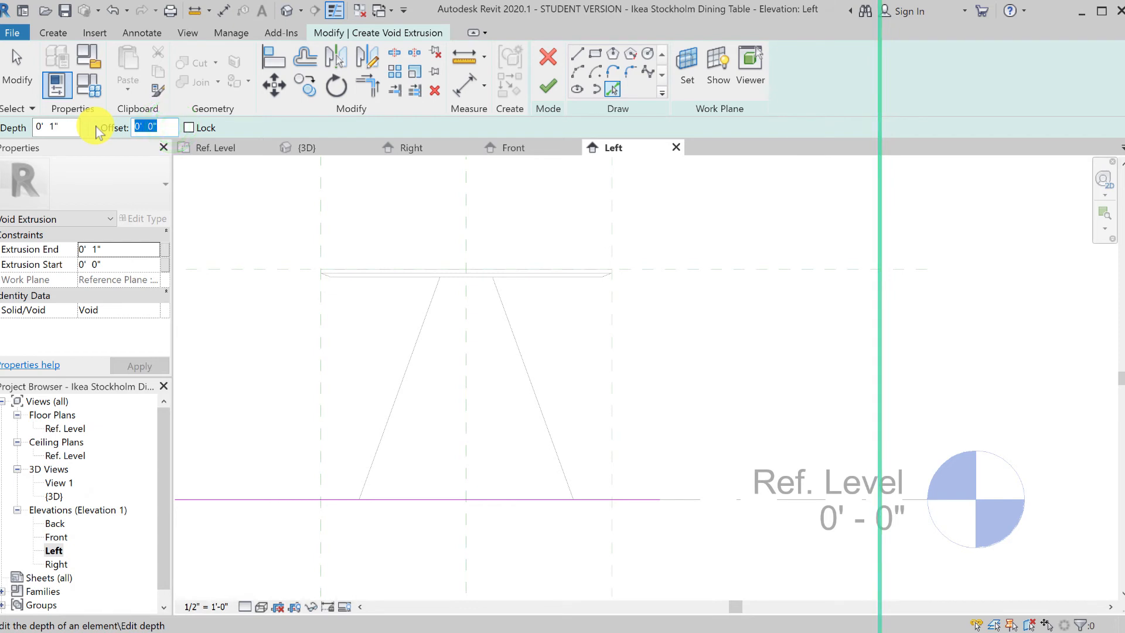
text(1 1/2)
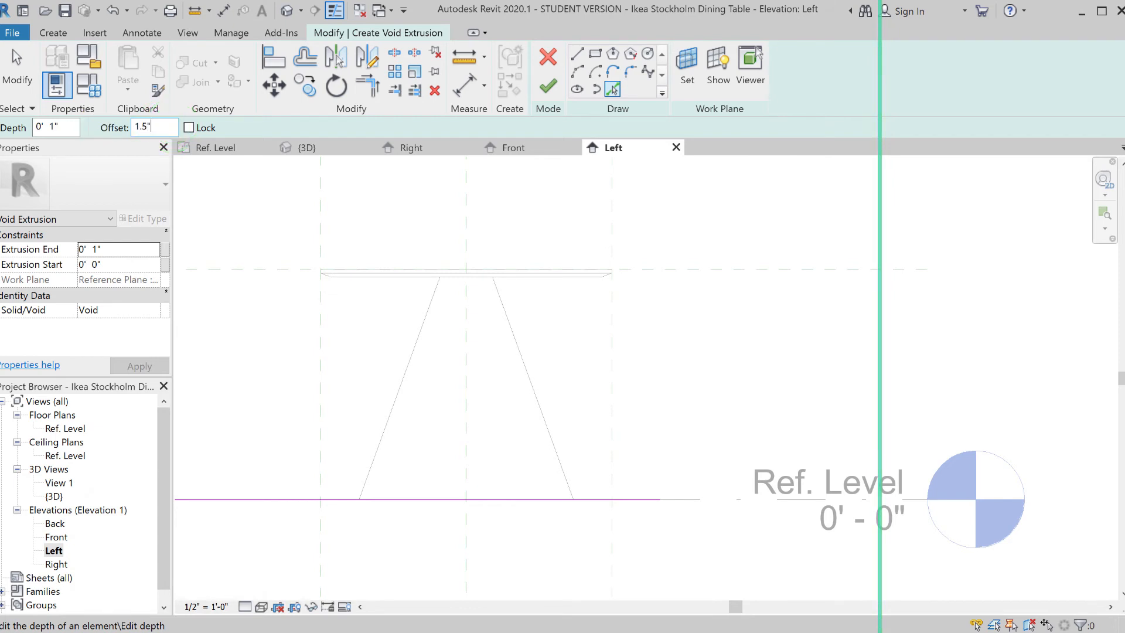
click(398, 410)
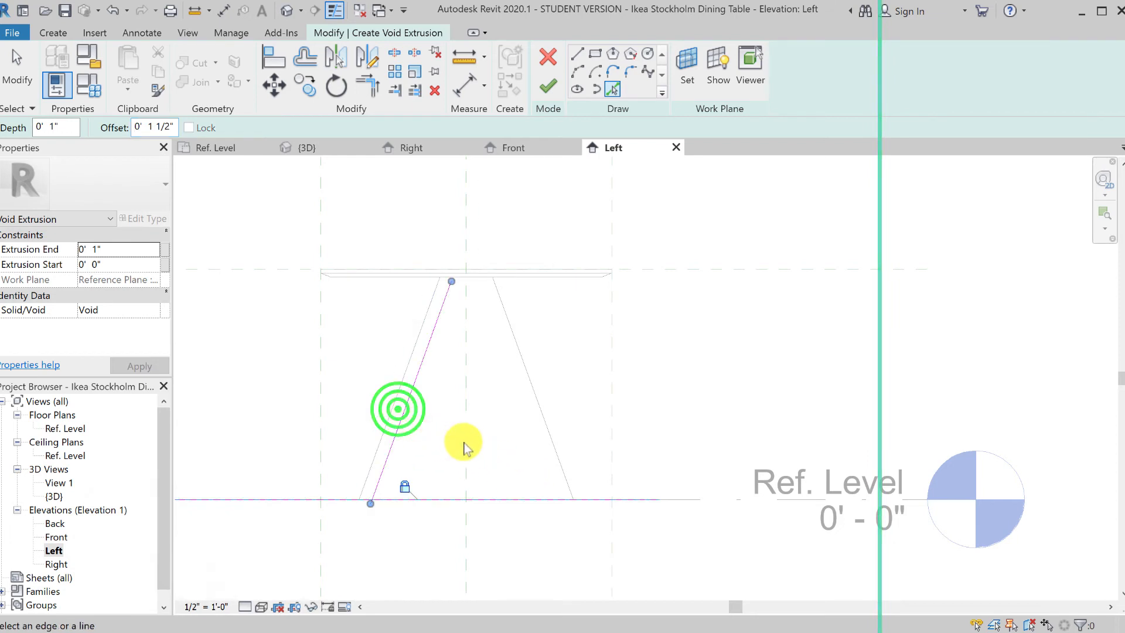
click(534, 416)
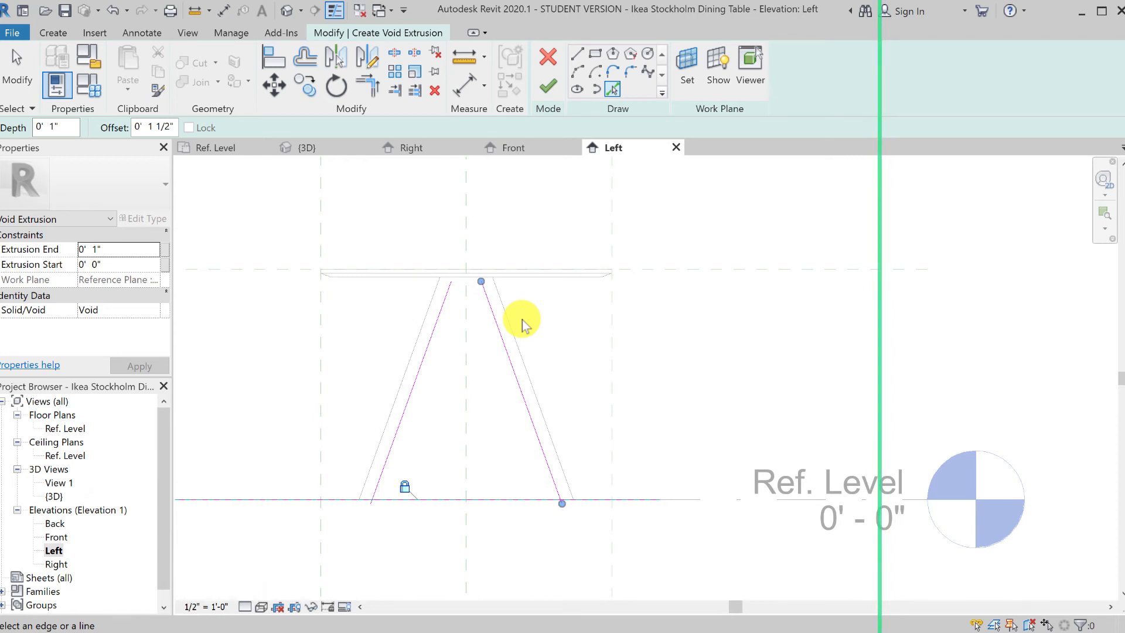
Add a sketch line offset 4 1/2" below the tabletop's underside and trim the void sketch into a closed trapezoid
click(153, 126)
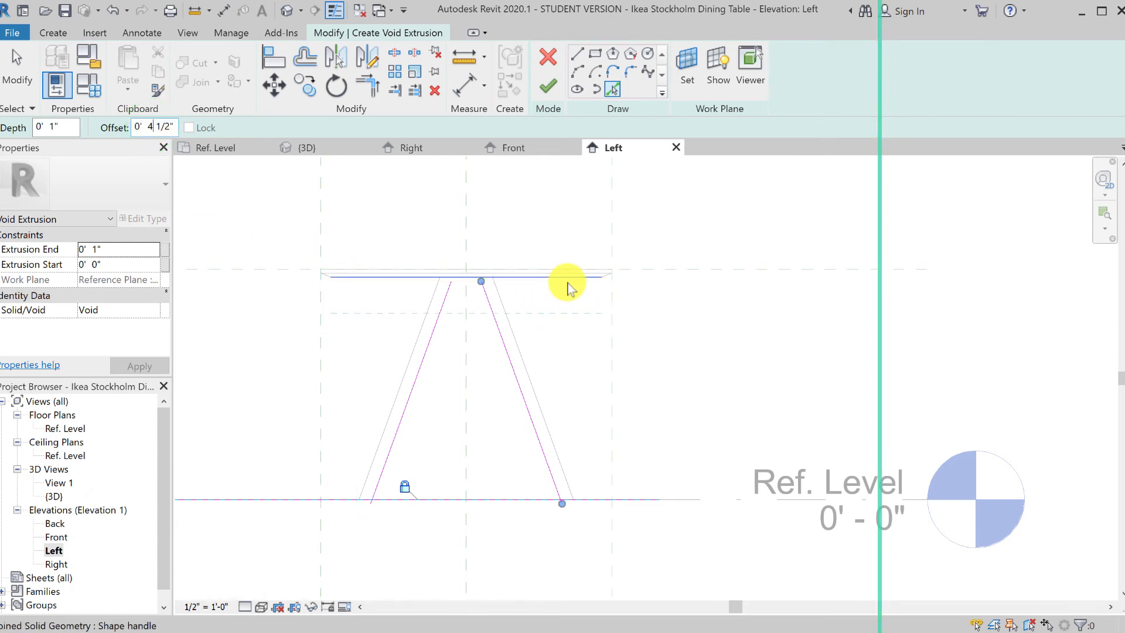
click(566, 284)
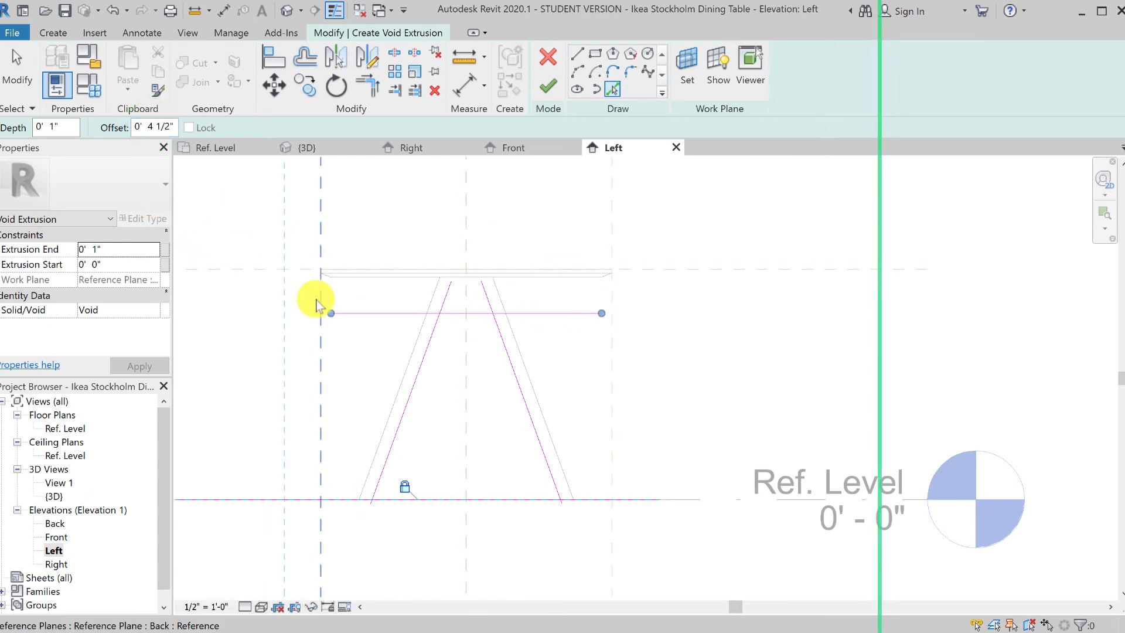
key(t)
key(r)
click(427, 343)
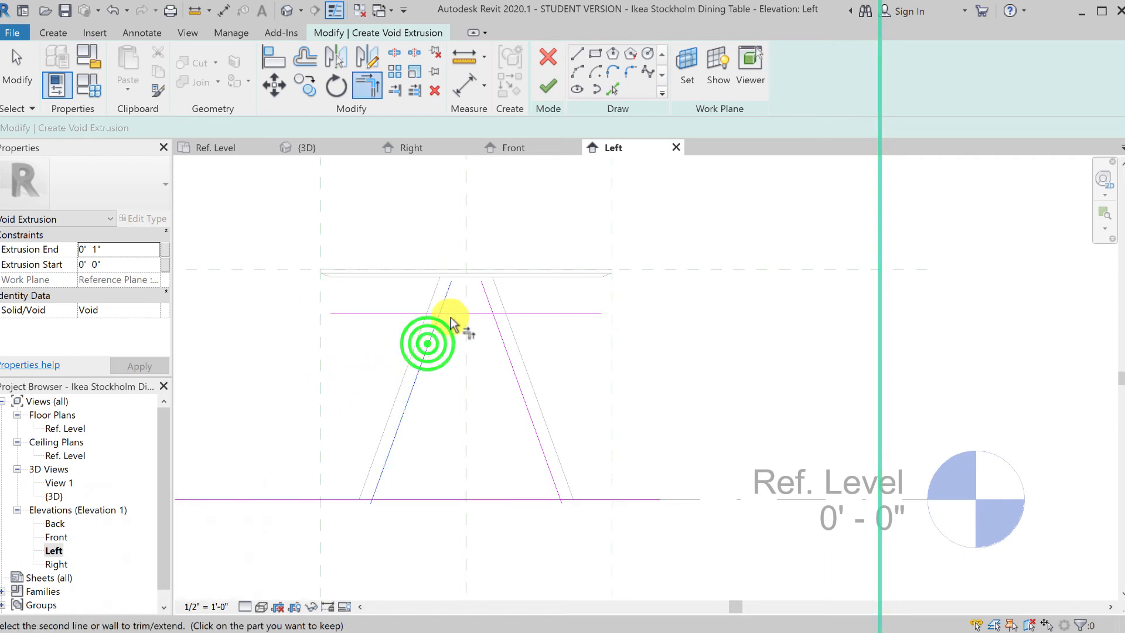
click(448, 316)
click(491, 321)
click(545, 460)
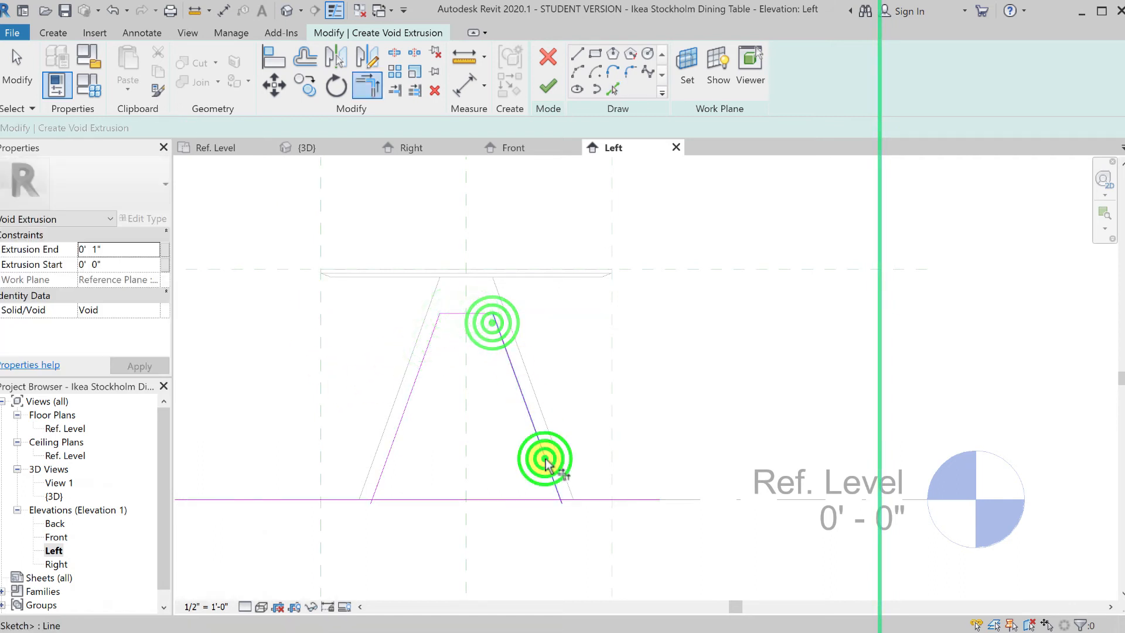
click(532, 497)
click(358, 486)
click(387, 500)
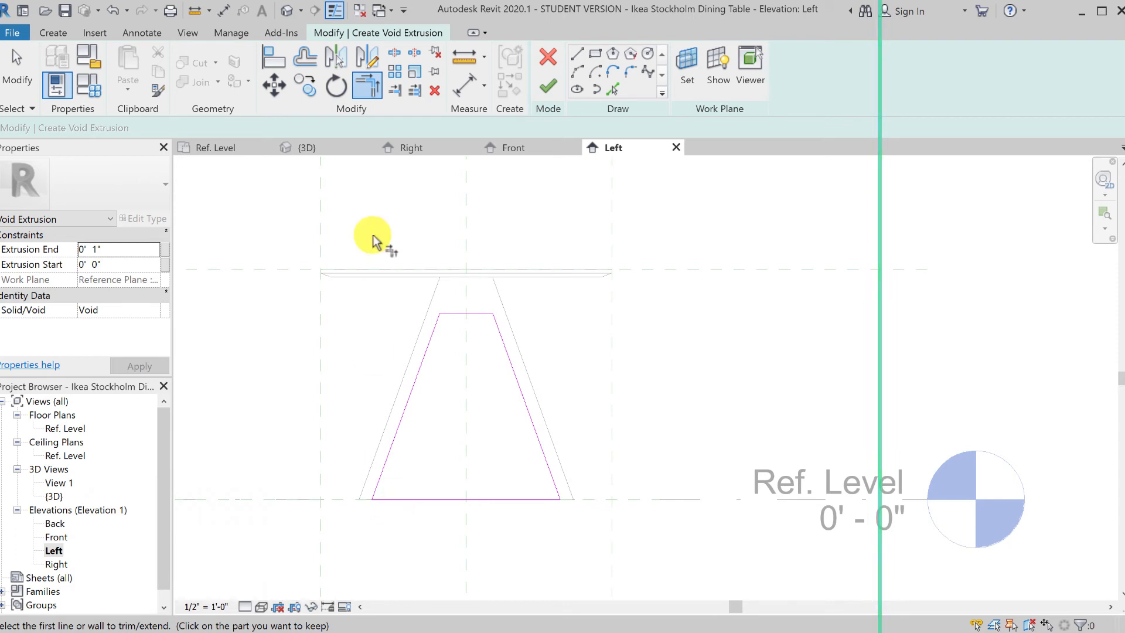
Dimension the gap between each sloped void sketch line and the adjacent outer leg edge with aligned dimensions
click(223, 10)
click(388, 423)
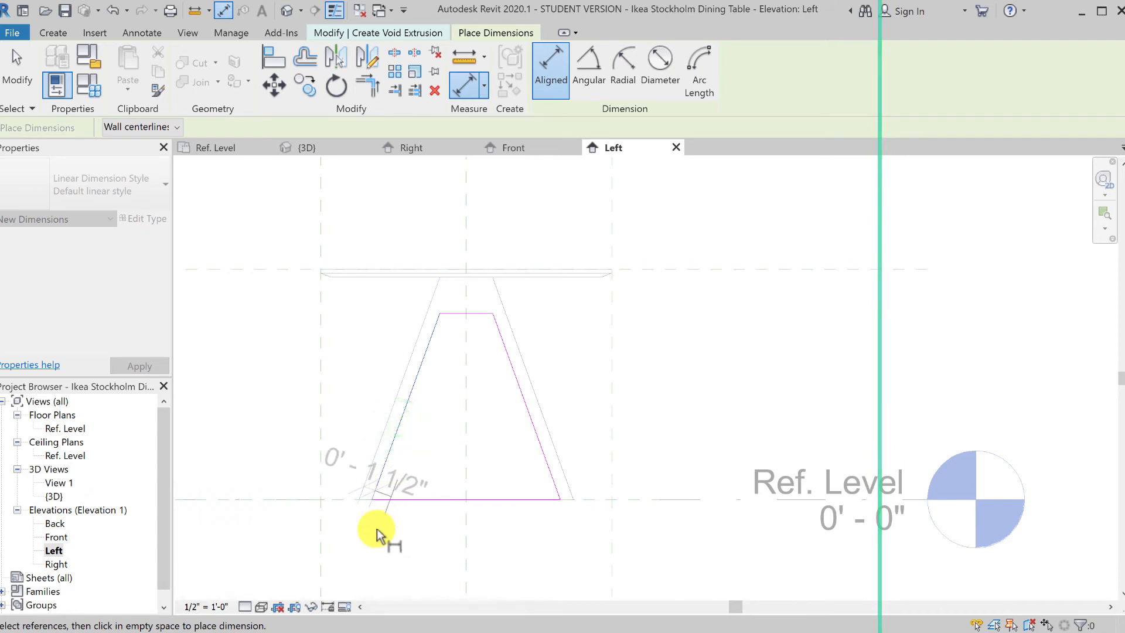
click(369, 559)
click(537, 440)
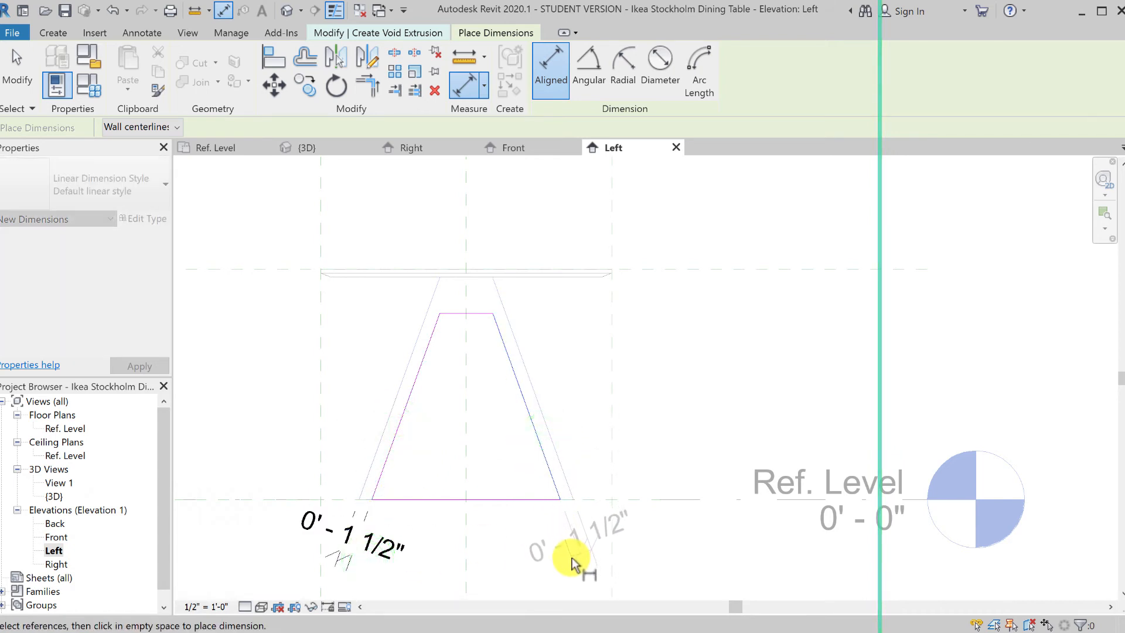
click(570, 551)
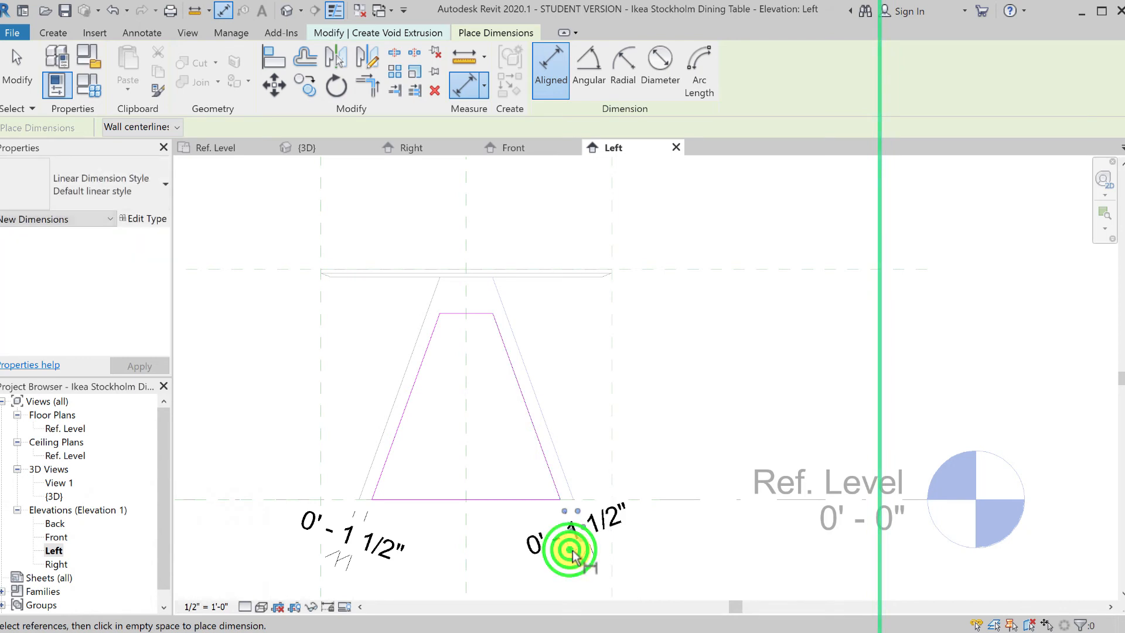
click(22, 82)
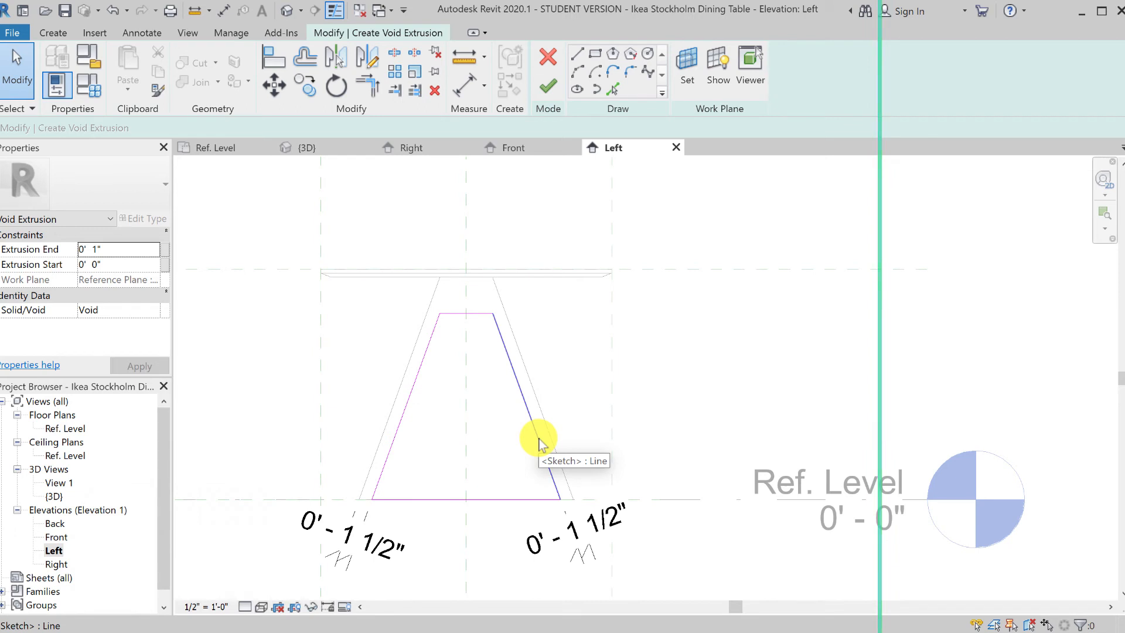
Lock both aligned dimensions between the void sketch lines and the leg's sloped edges
scroll(491, 458, down, 1)
middle_drag(493, 457, 526, 359)
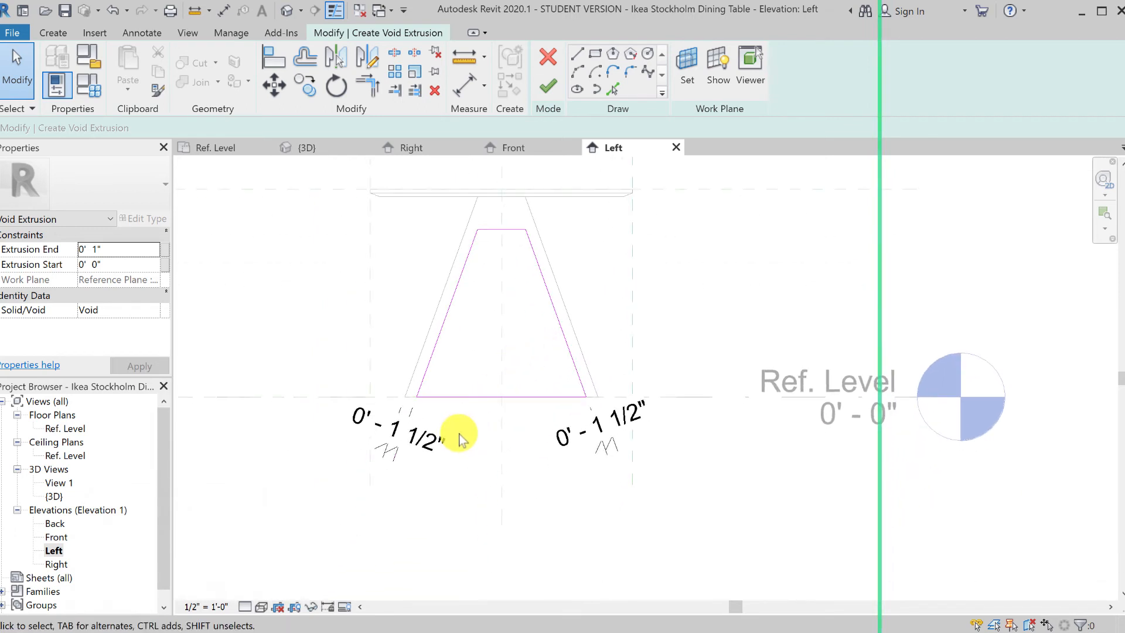
click(443, 448)
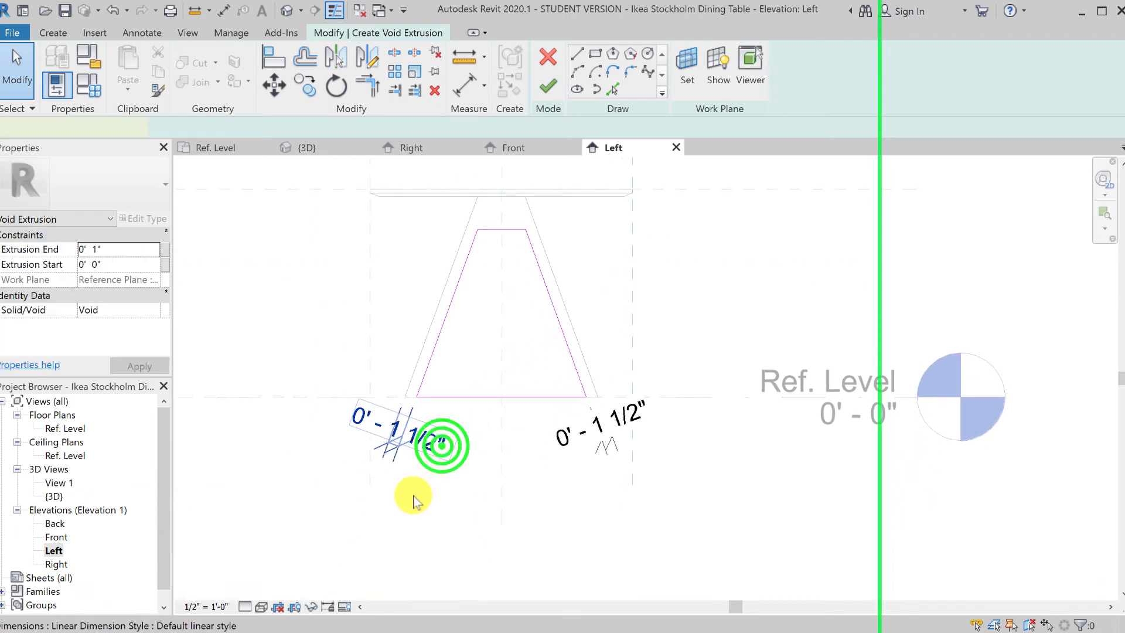
click(338, 594)
click(605, 437)
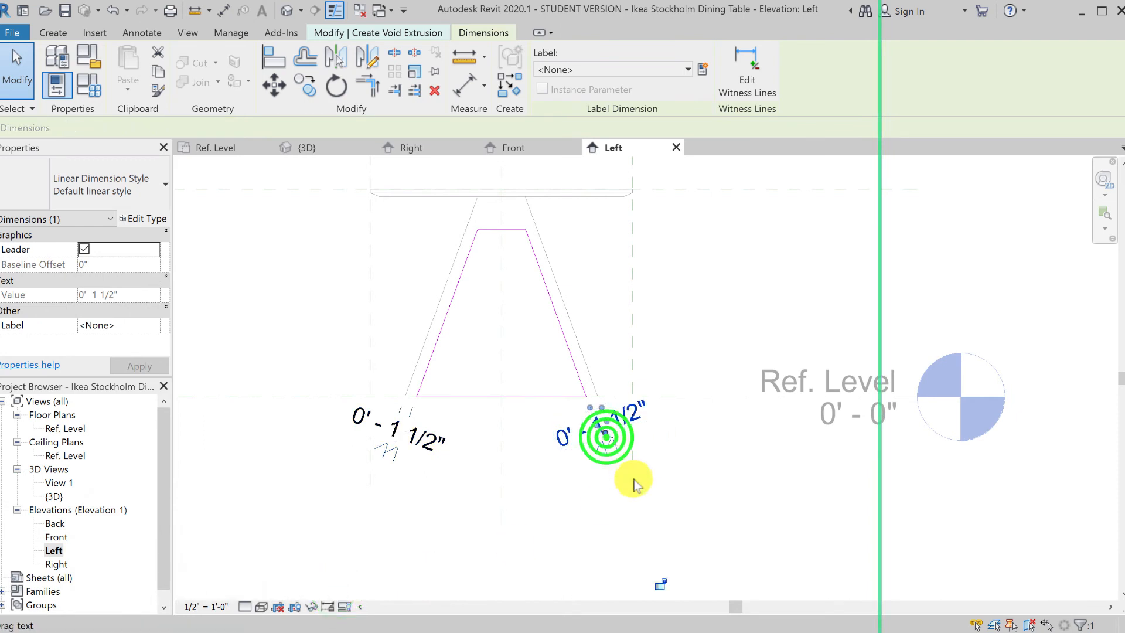
click(657, 583)
click(495, 516)
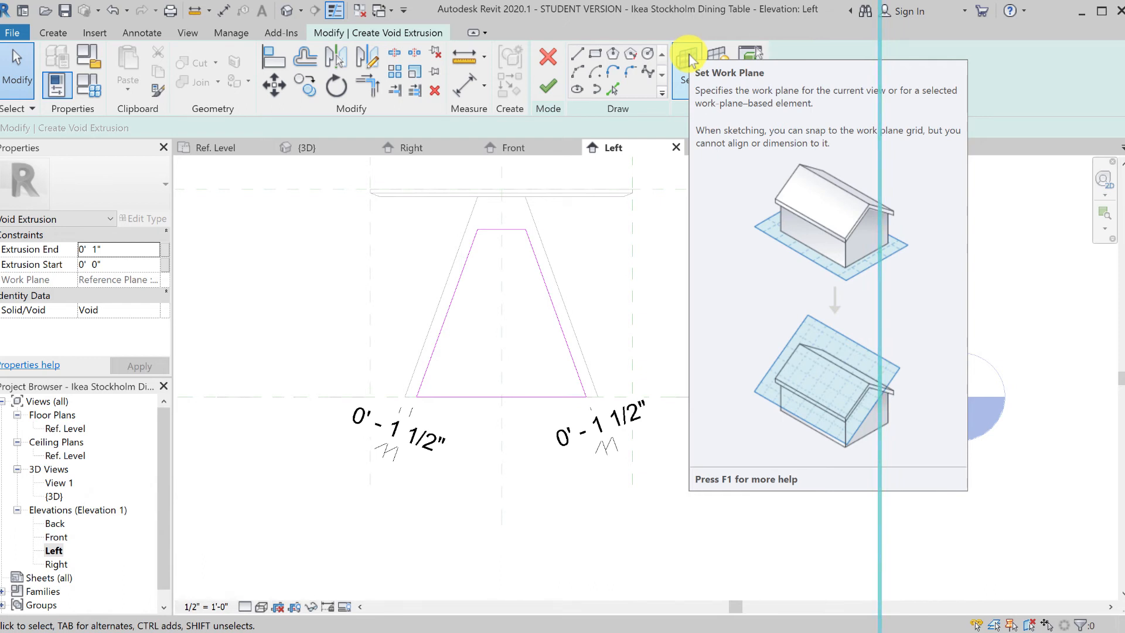
Set the void extrusion's work plane to the reference plane named Laft of Table
click(689, 60)
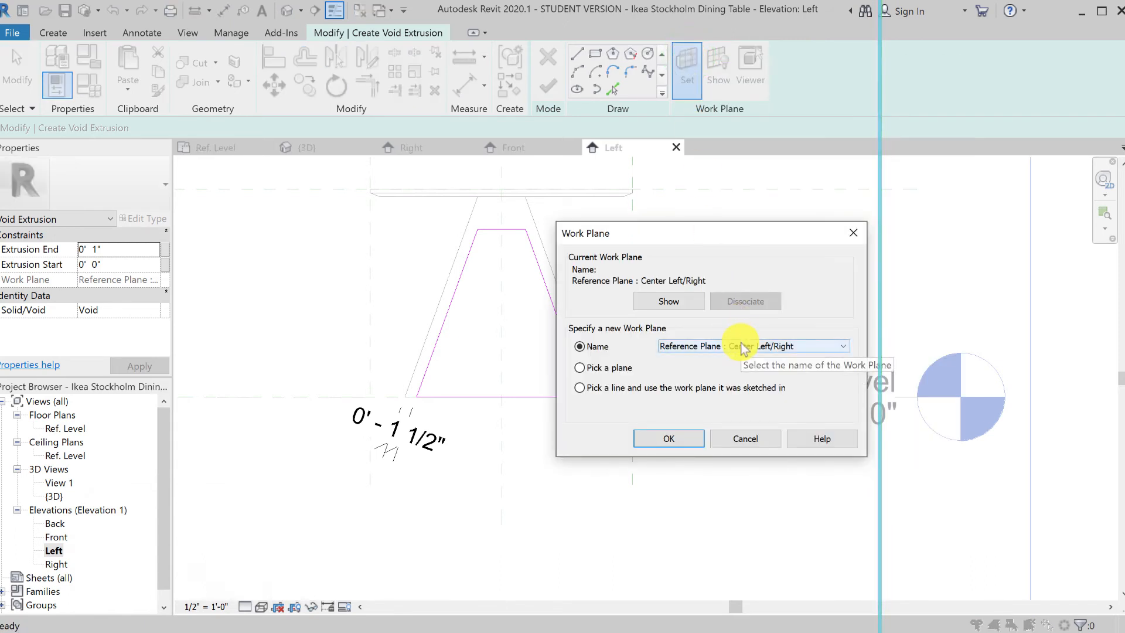
click(742, 347)
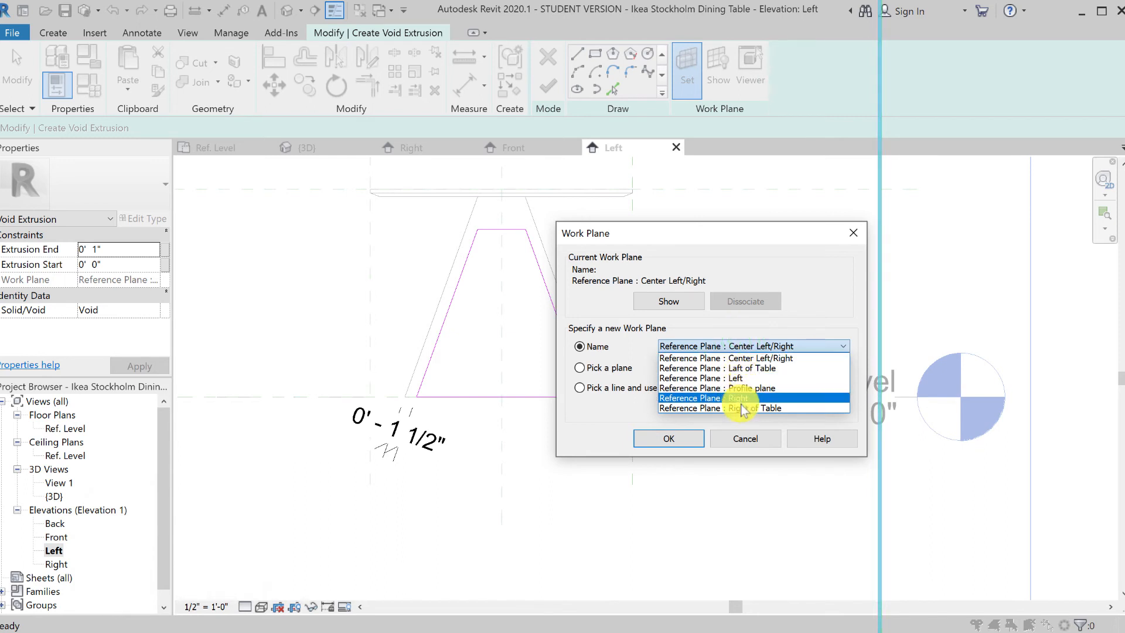
click(761, 370)
click(669, 438)
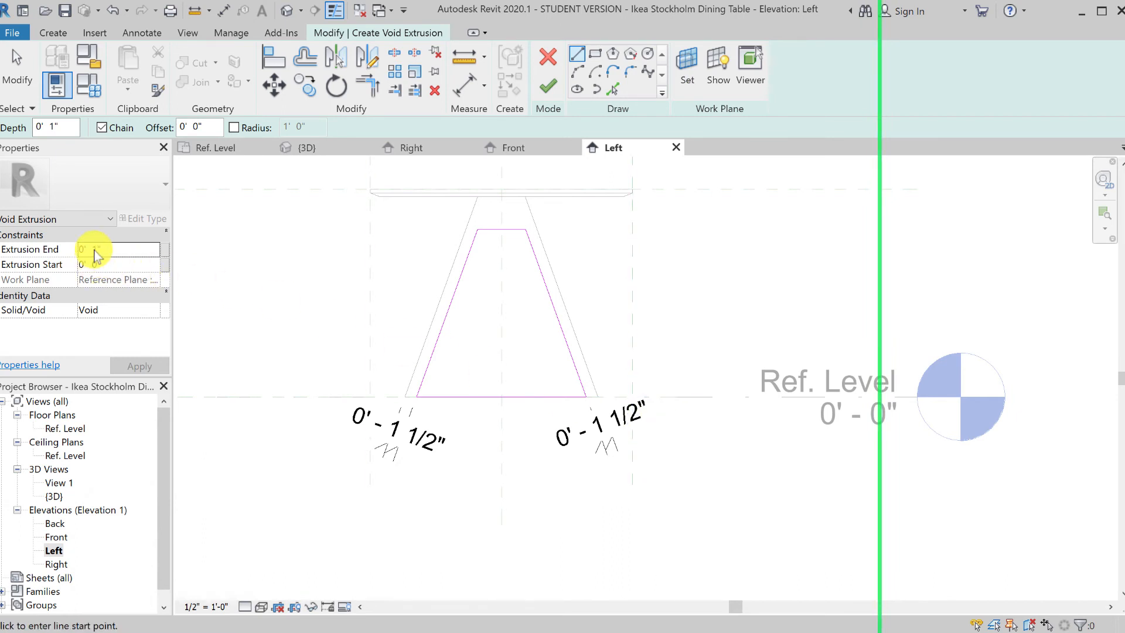
Set the void's Extrusion End to 3", finish the extrusion and check the cut leg in the 3D view
click(94, 251)
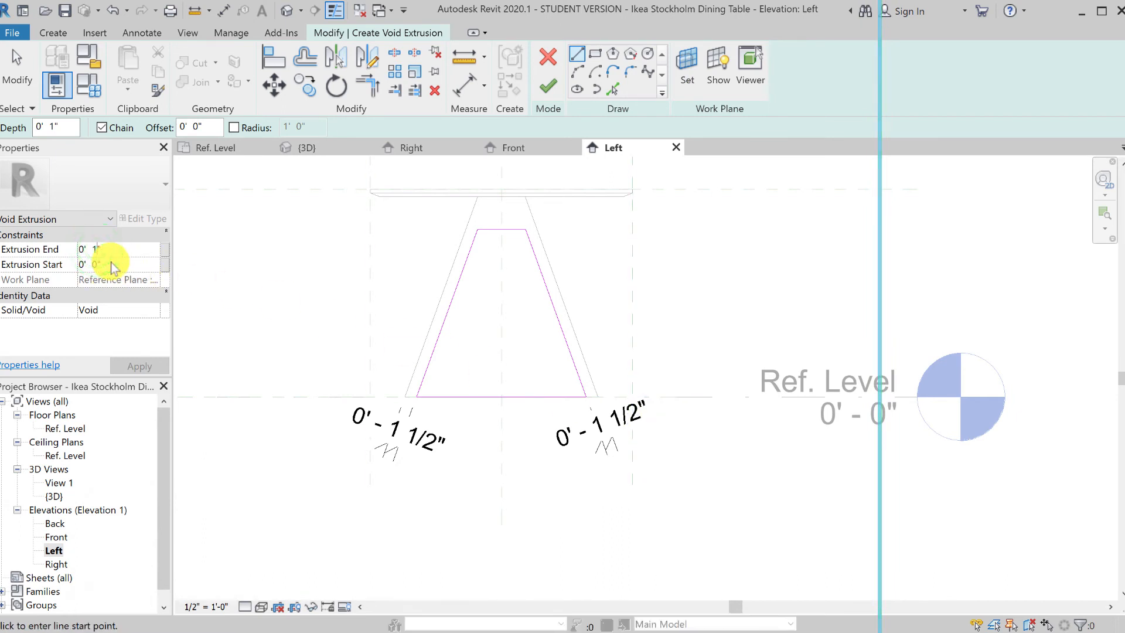
key(BackSpace)
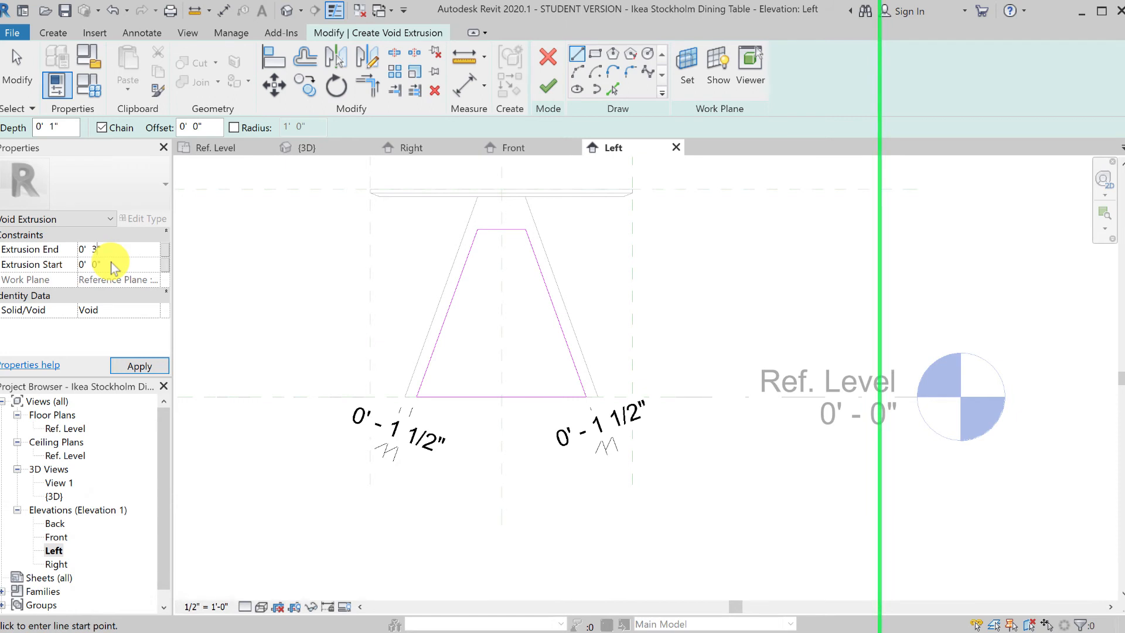
click(547, 87)
click(712, 320)
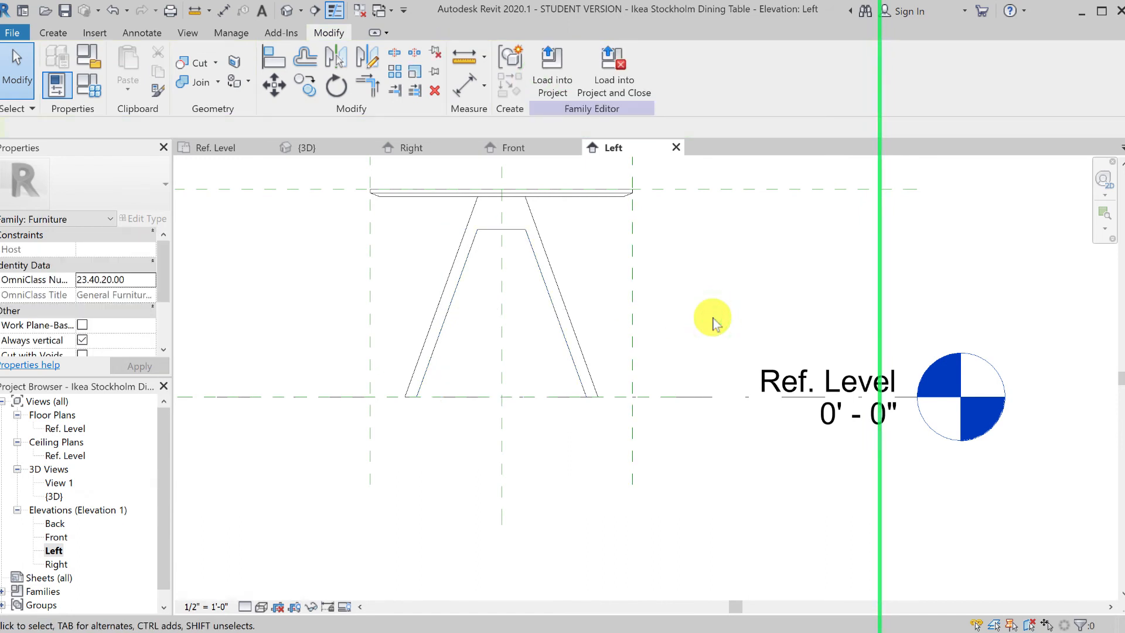
click(286, 10)
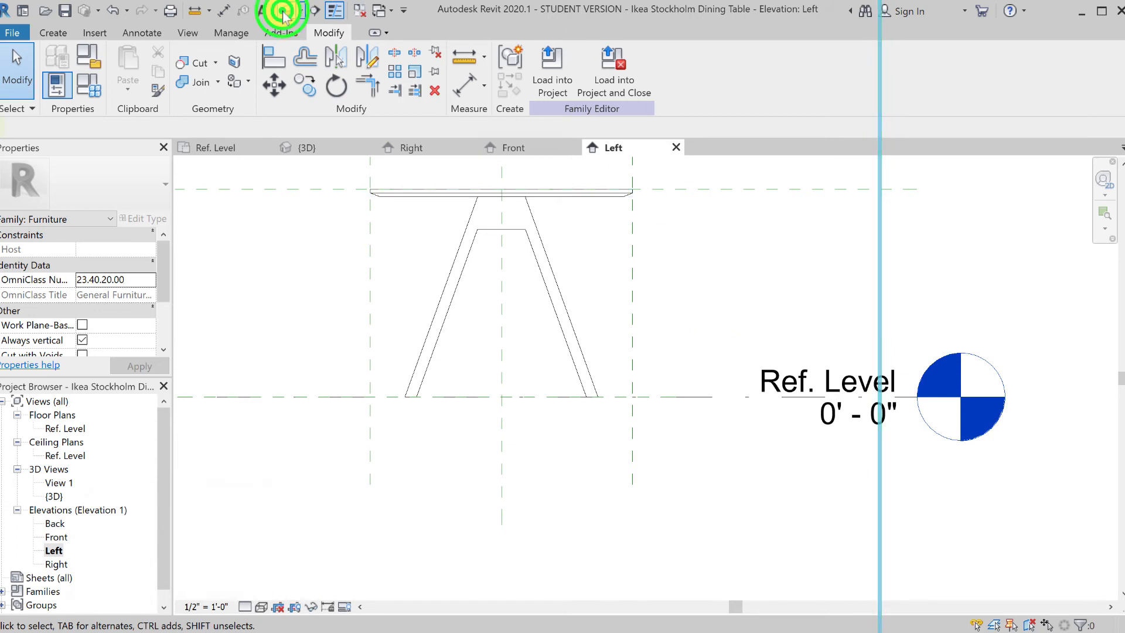
middle_drag(503, 495, 449, 374)
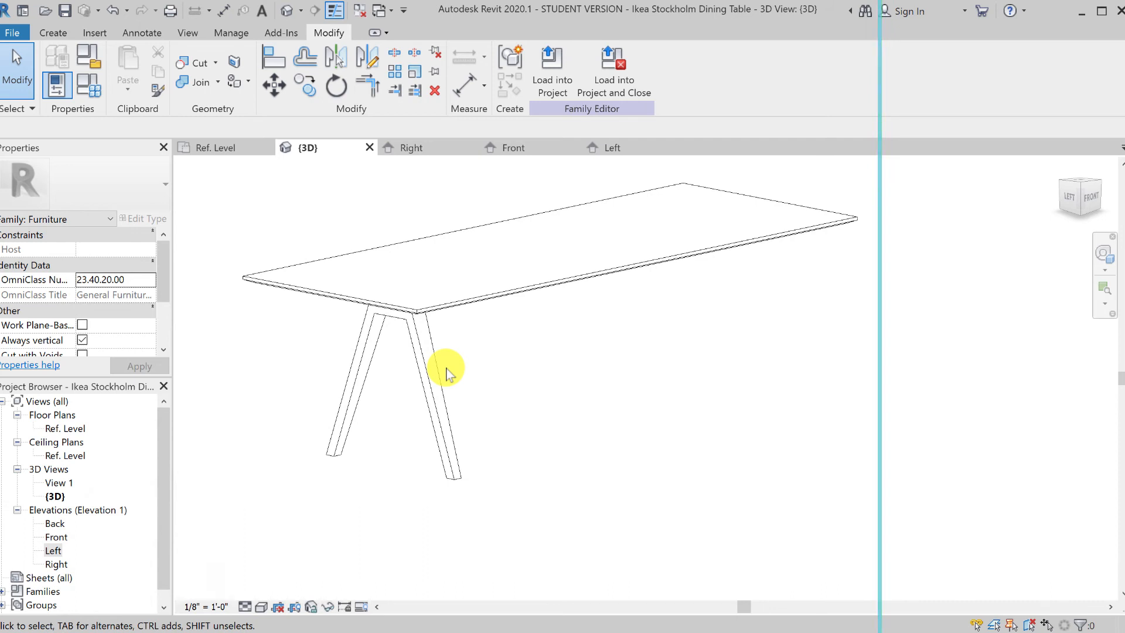
In the Ref. Level floor plan, correct the misspelled name of the leg's reference plane to "Left of Table"
double_click(62, 429)
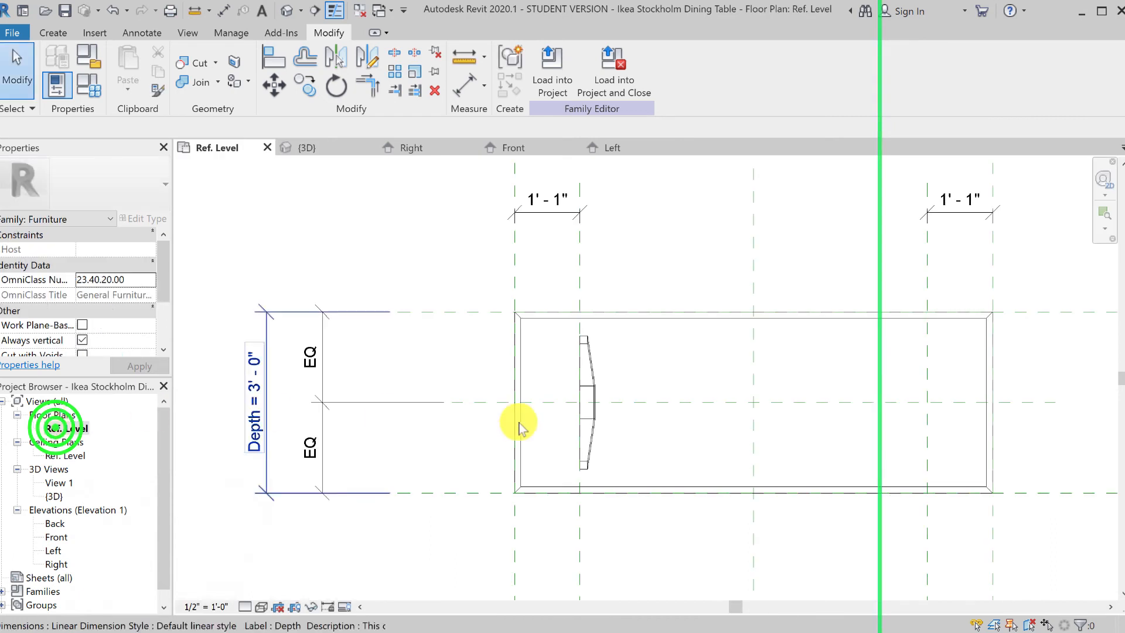
click(581, 251)
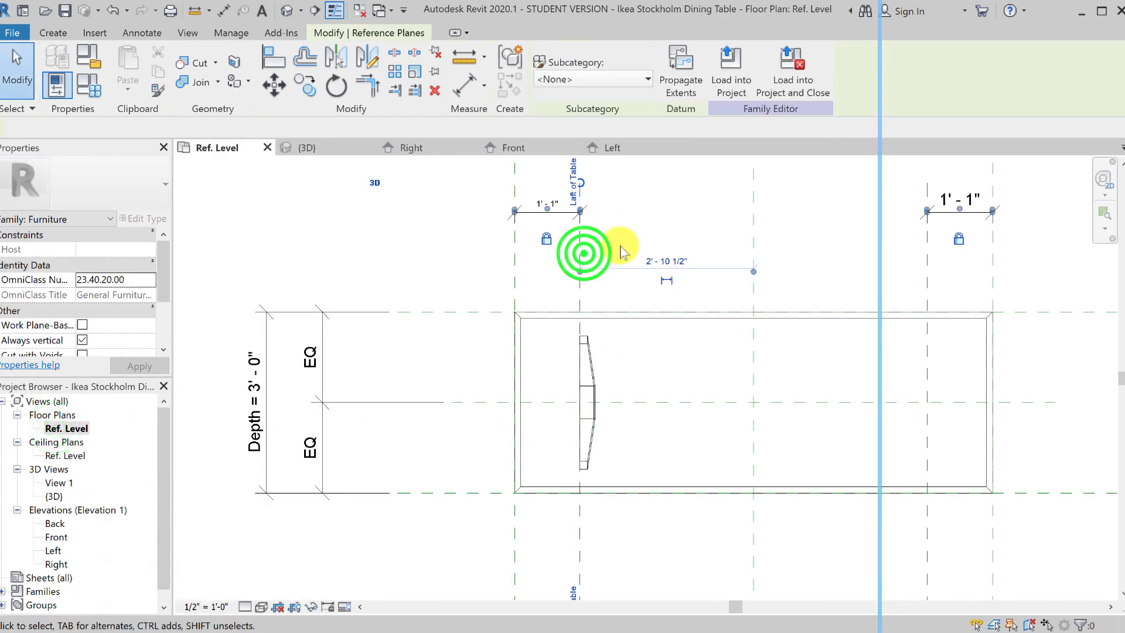
click(573, 197)
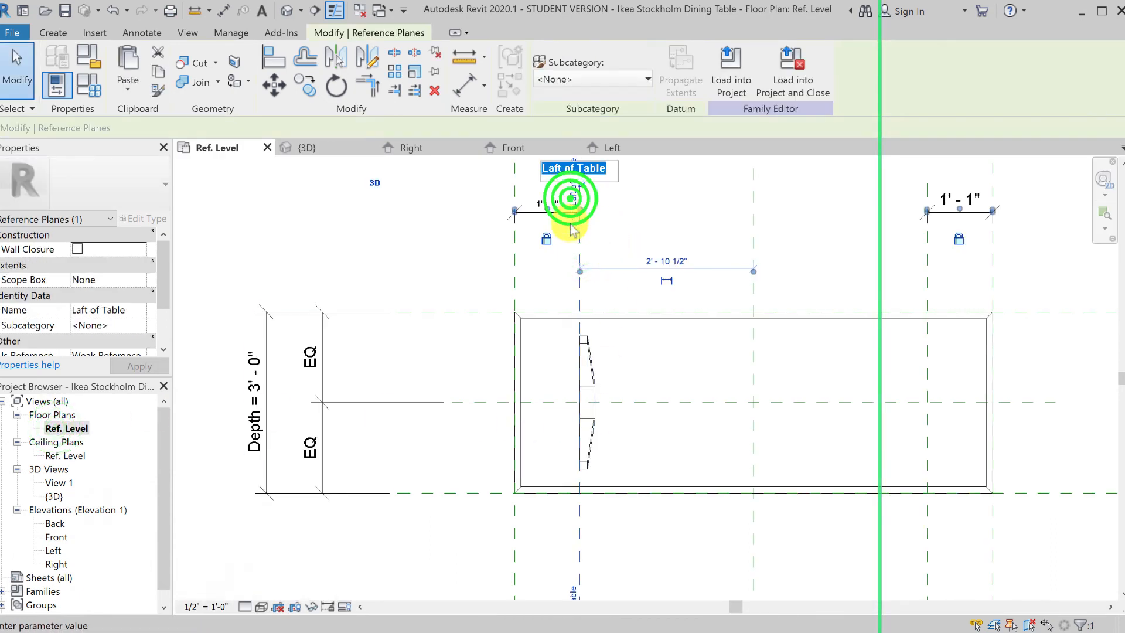
click(556, 173)
key(BackSpace)
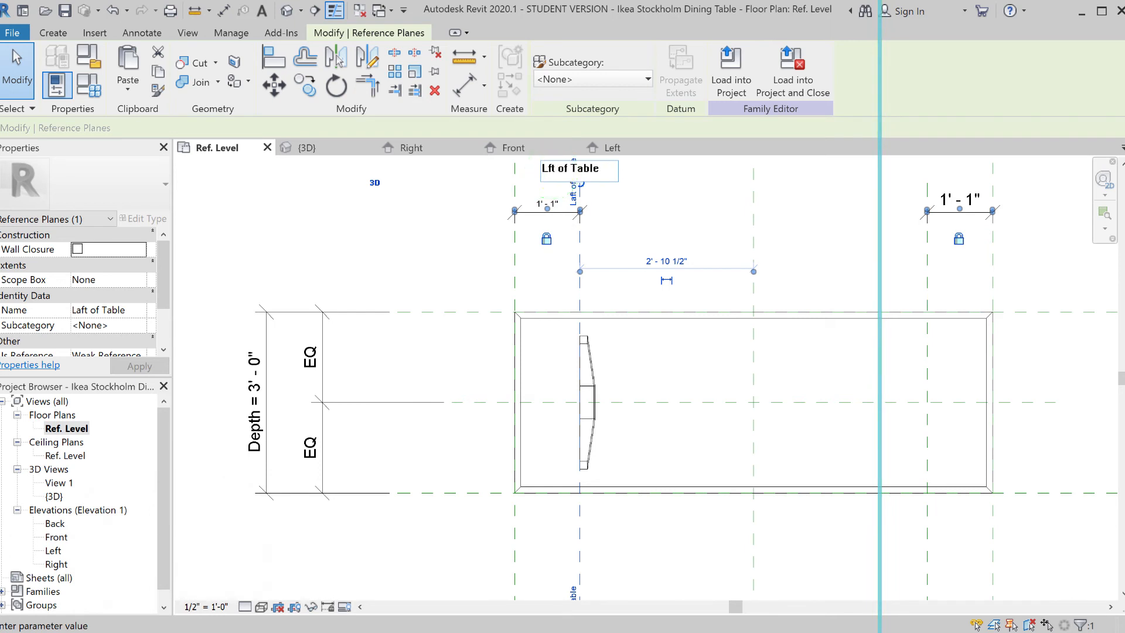
click(428, 226)
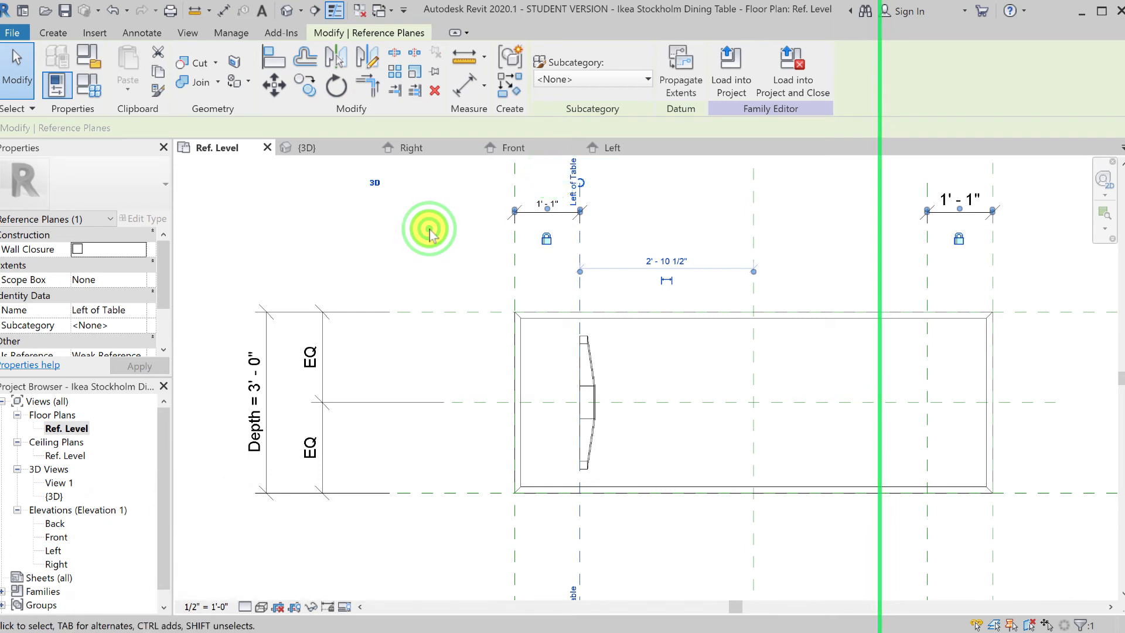
scroll(395, 251, down, 3)
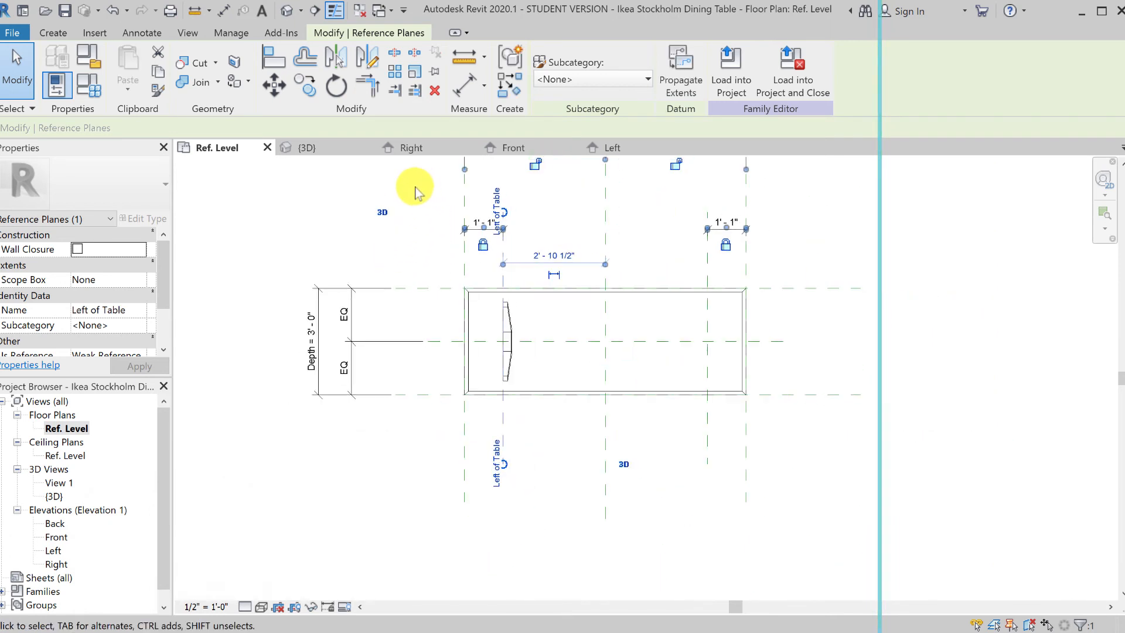
Flex the family in the 3D view by applying the Small type and returning to Large, checking how the leg adapts
click(338, 150)
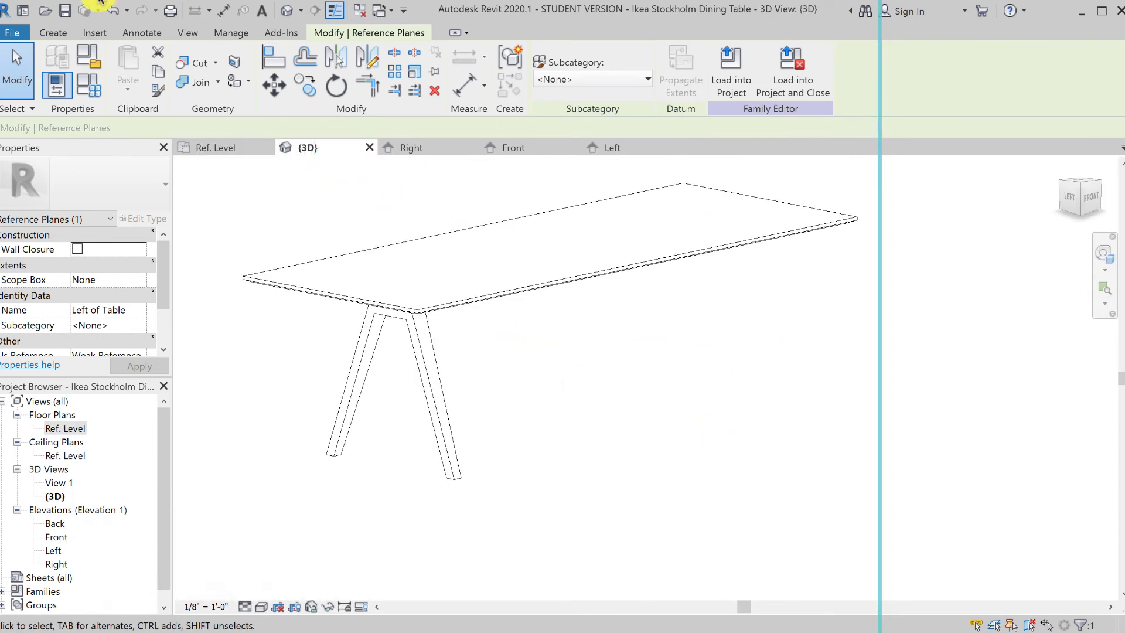
click(73, 64)
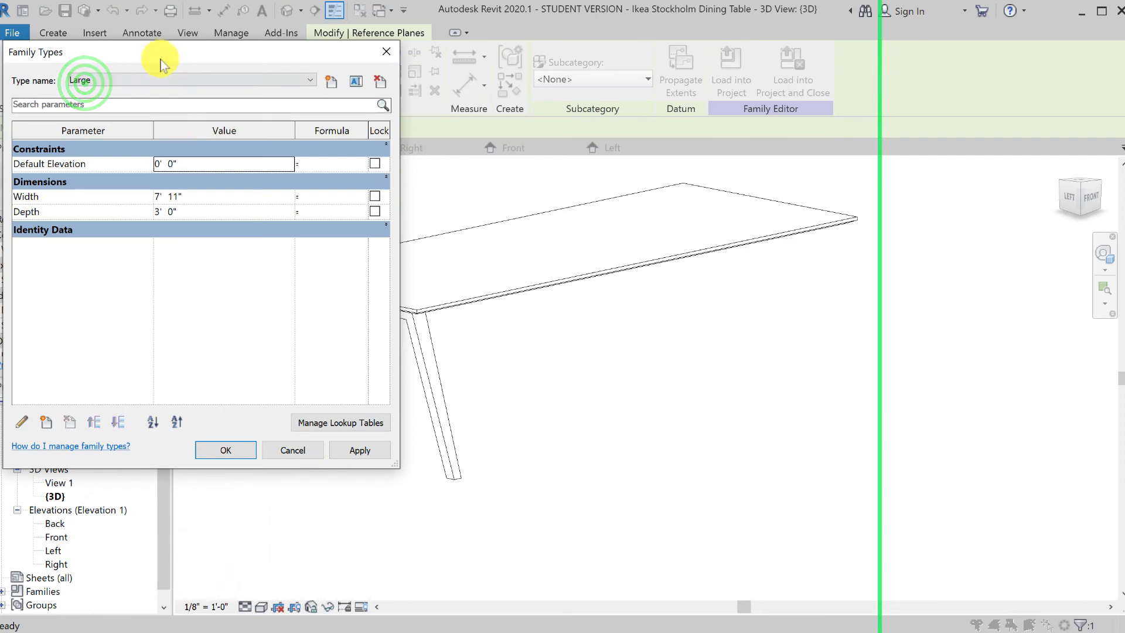
drag(159, 52, 822, 150)
click(826, 170)
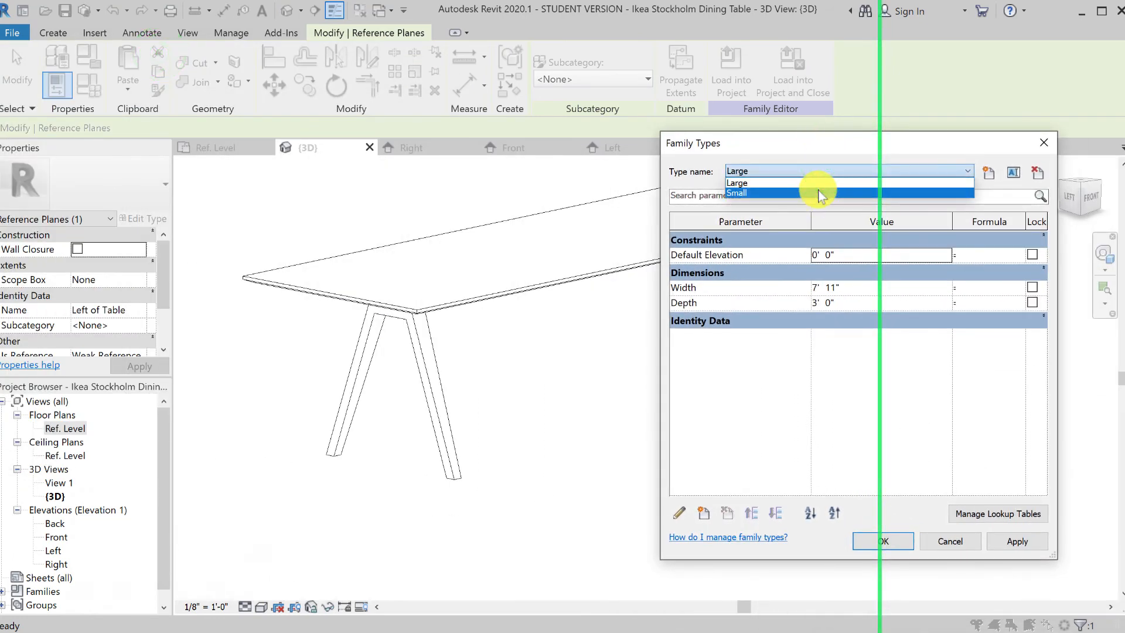
click(820, 193)
click(1020, 543)
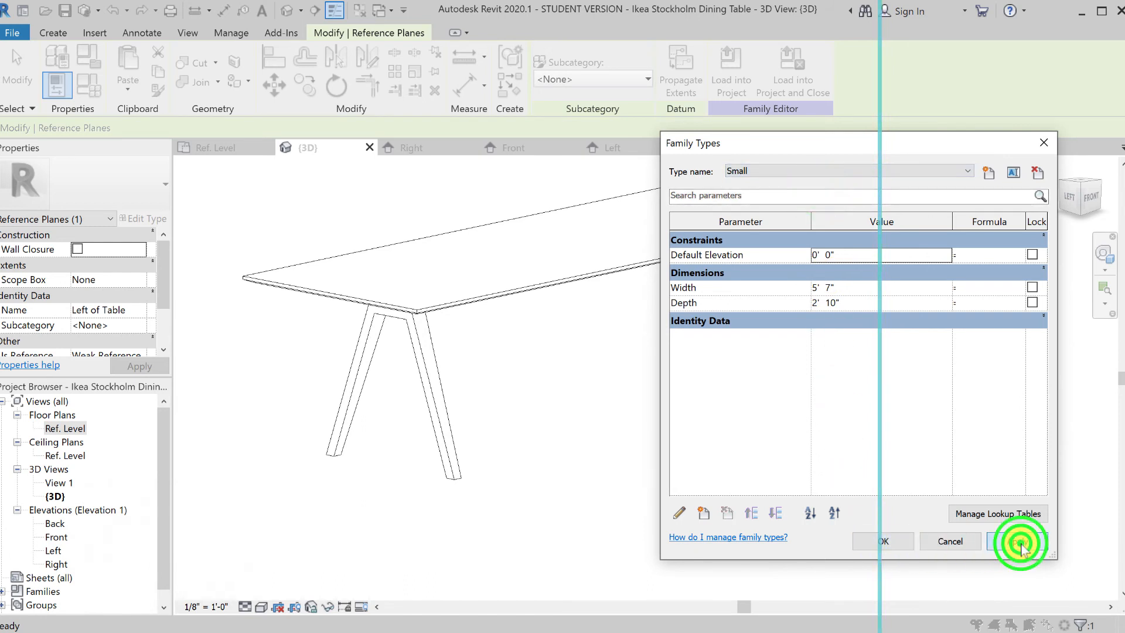
click(767, 170)
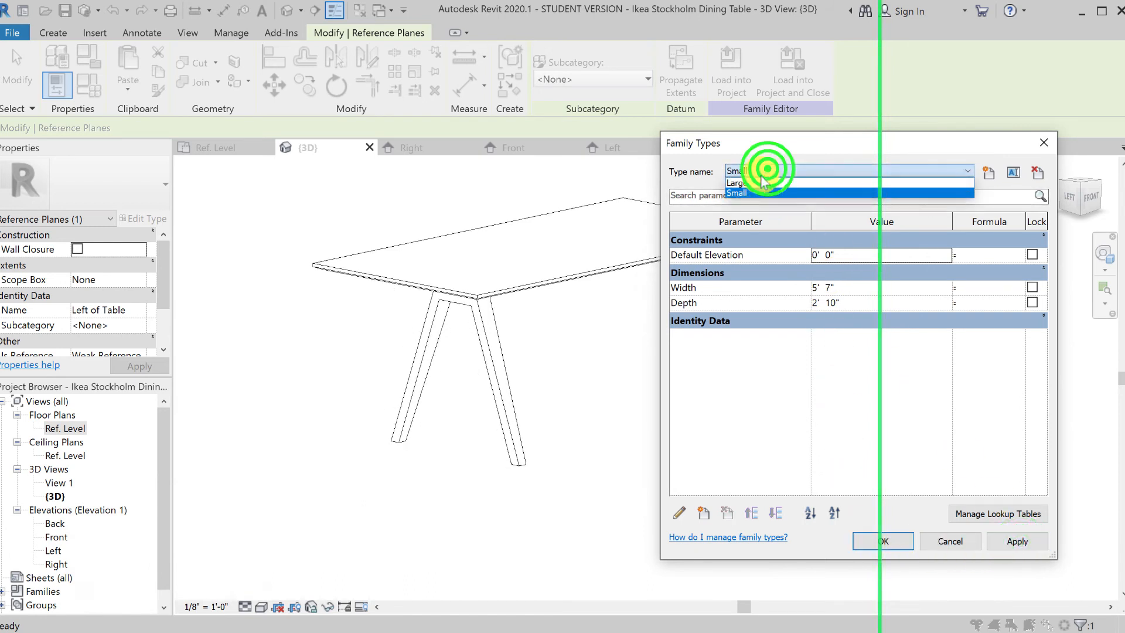
click(756, 183)
click(1023, 542)
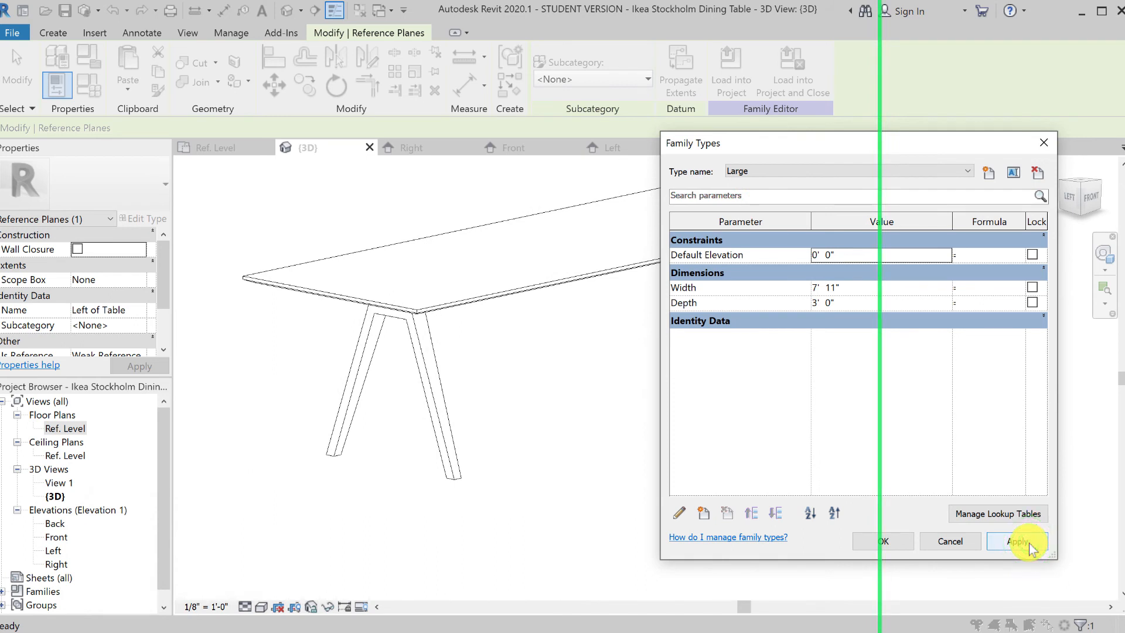
click(534, 146)
click(886, 541)
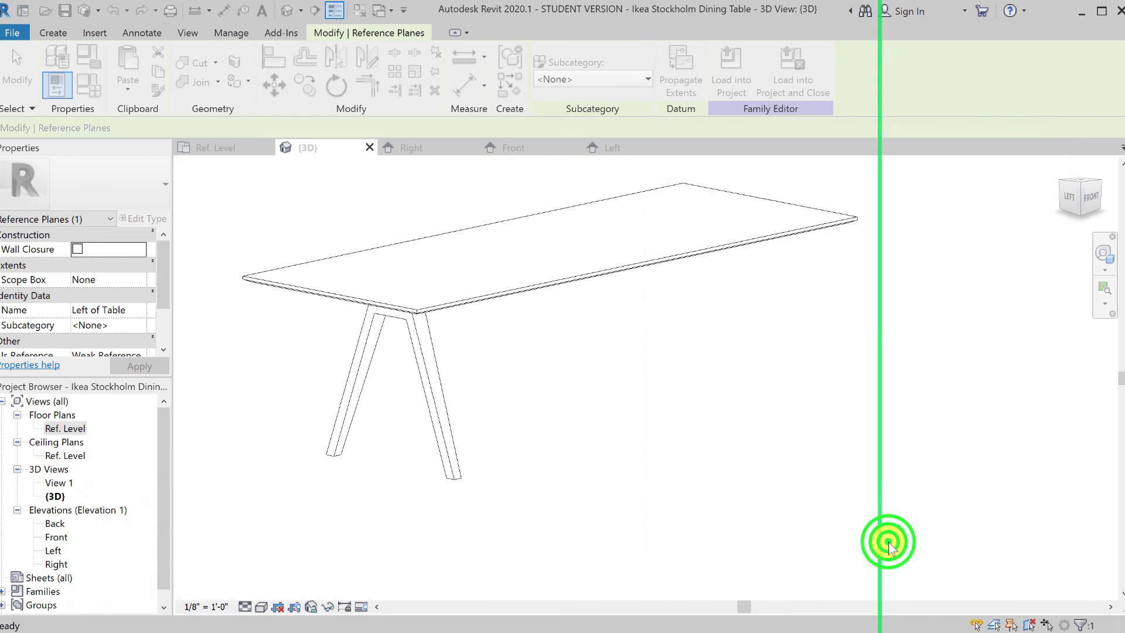
Flex the family in the Front elevation by applying the Small type and returning to Large, checking the leg's position
click(527, 146)
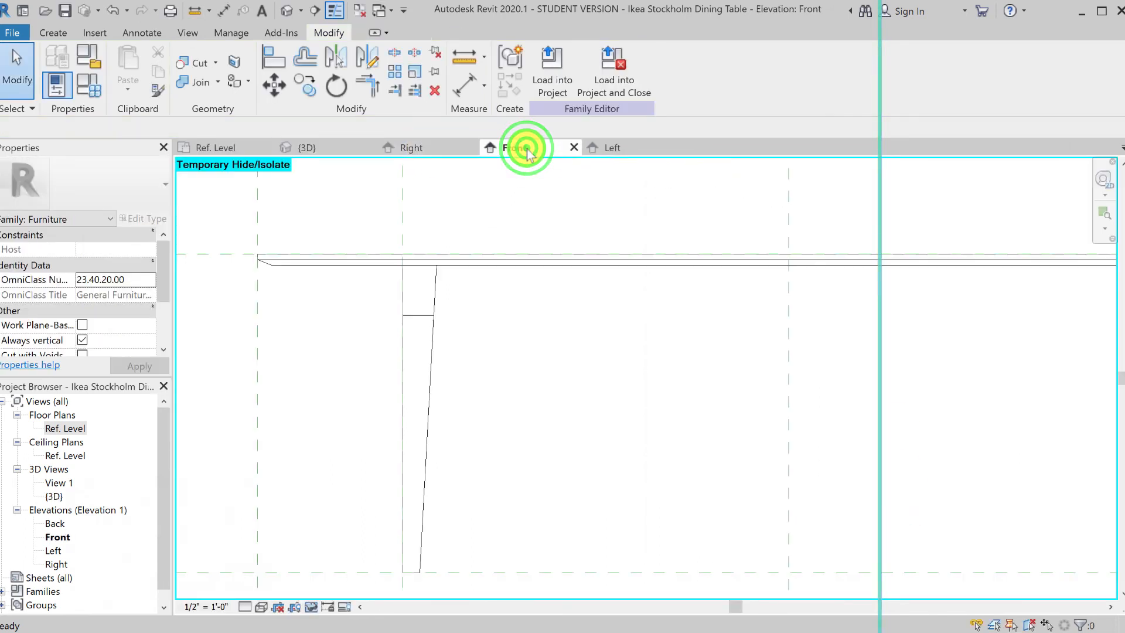
scroll(448, 358, down, 1)
middle_drag(445, 369, 413, 326)
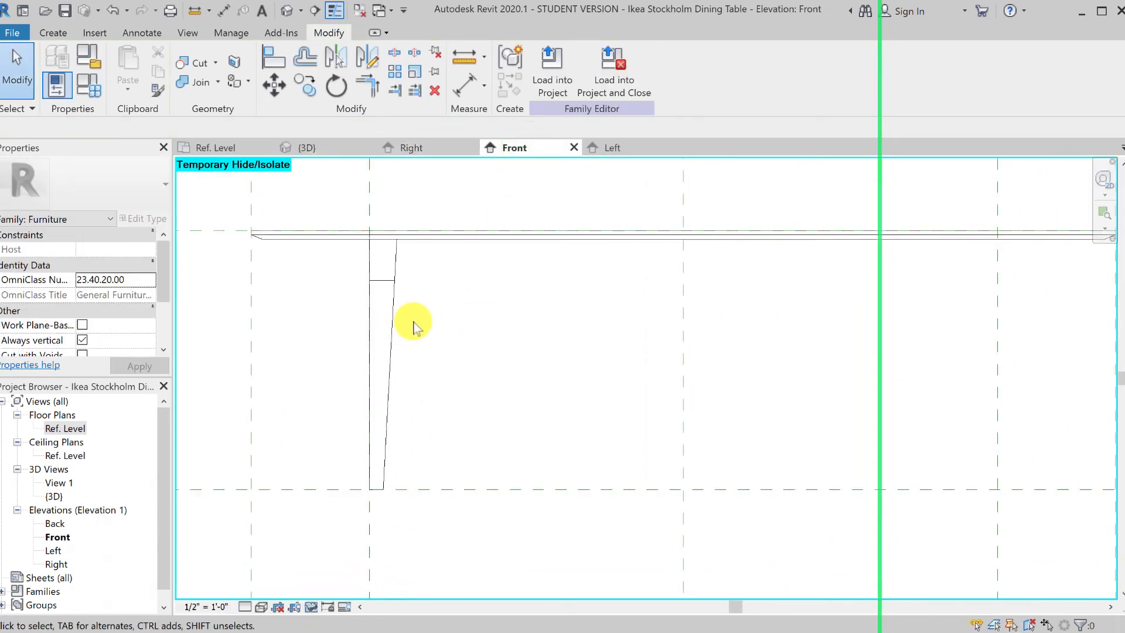
scroll(413, 325, down, 1)
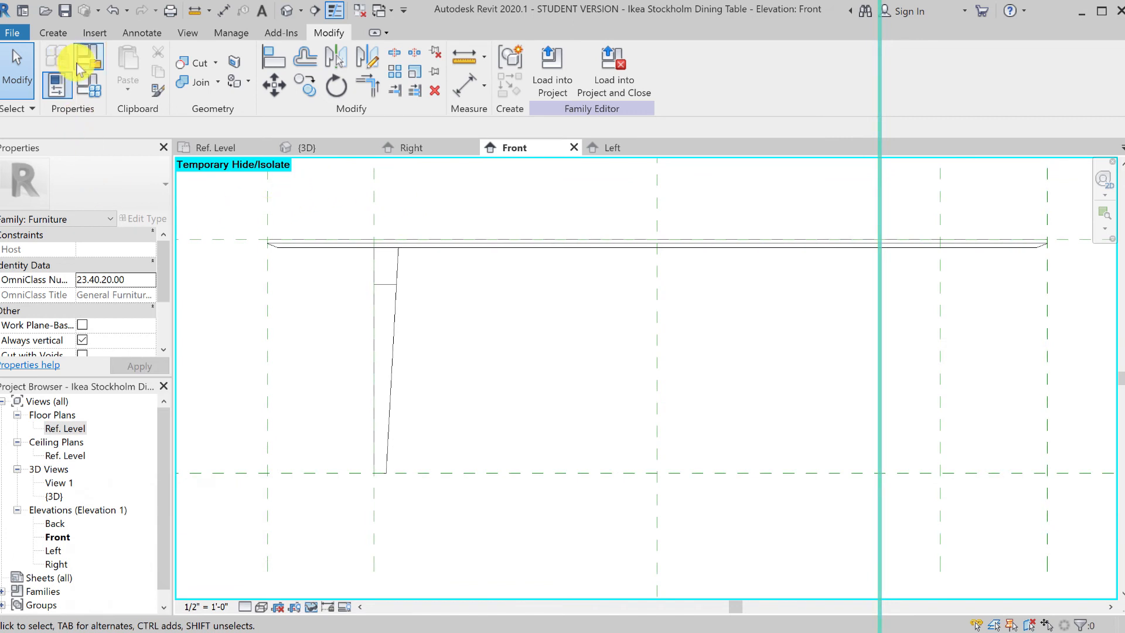
click(87, 82)
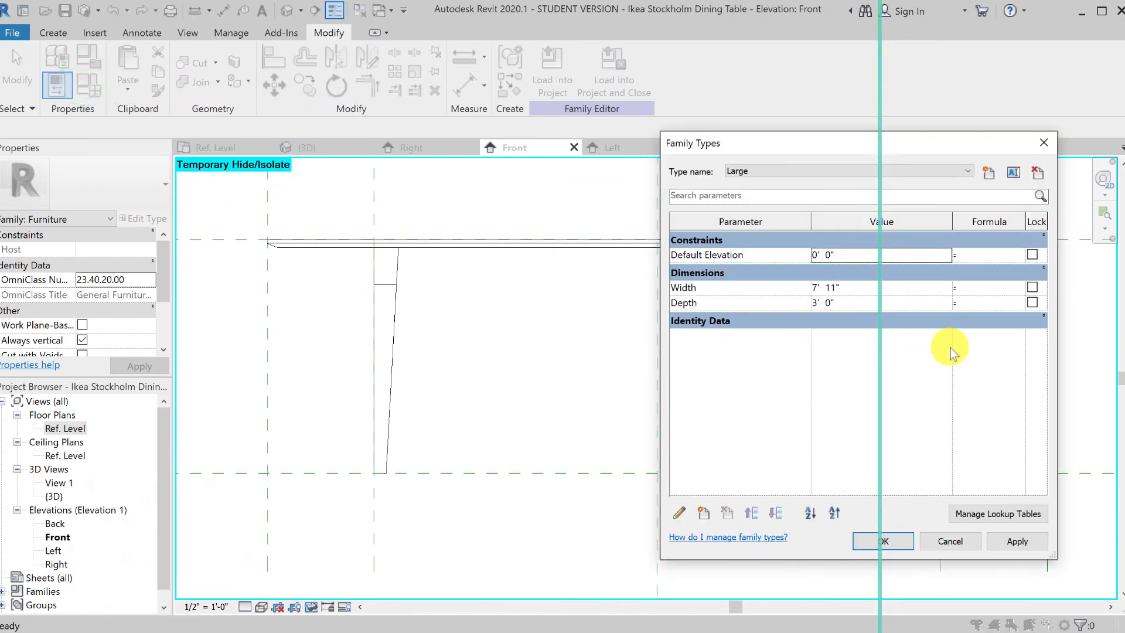
click(895, 171)
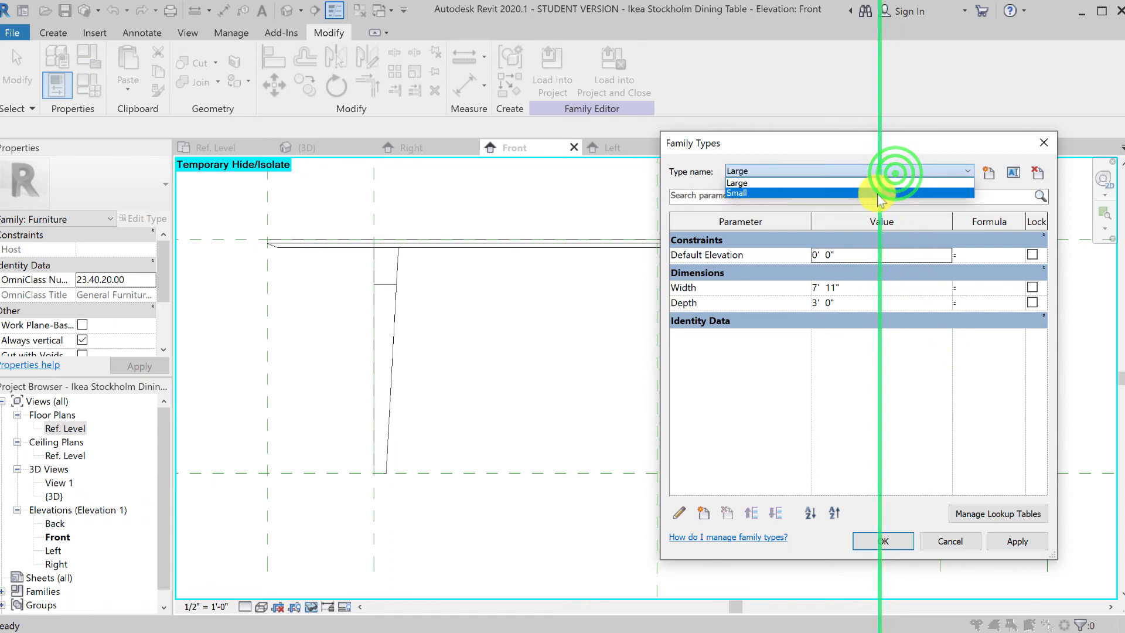
click(879, 194)
click(1020, 542)
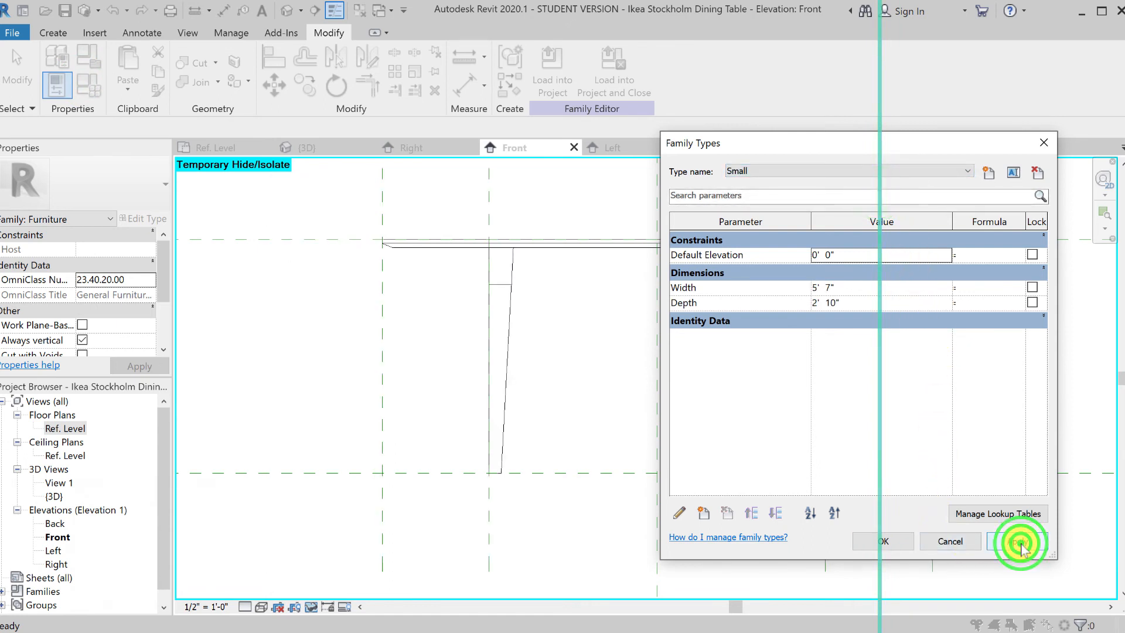
click(780, 171)
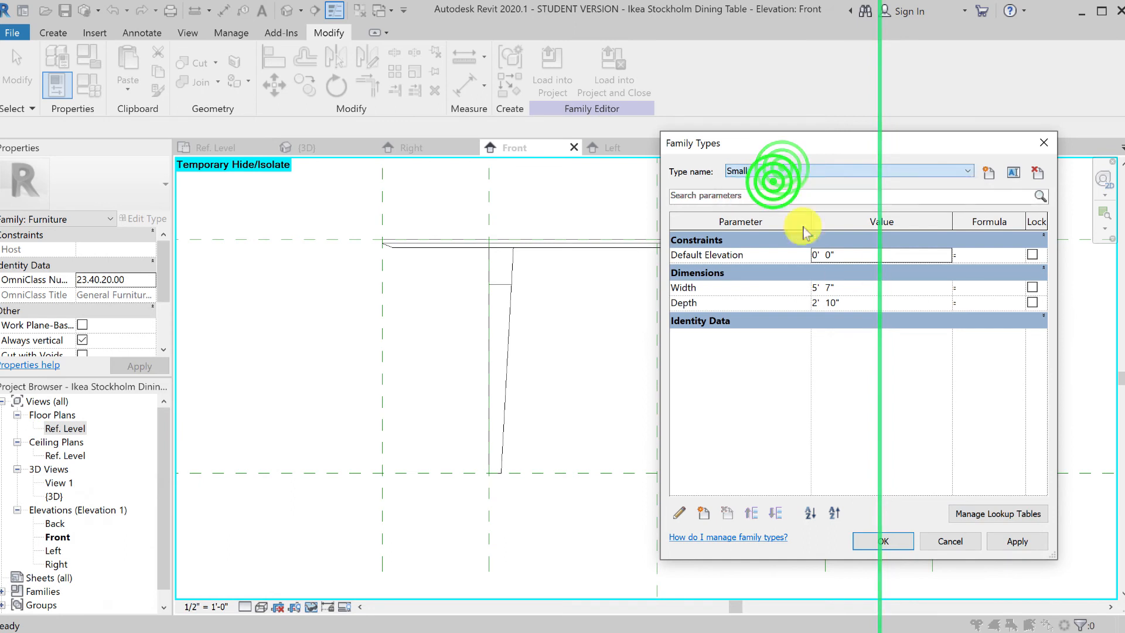
key(Up)
click(1020, 541)
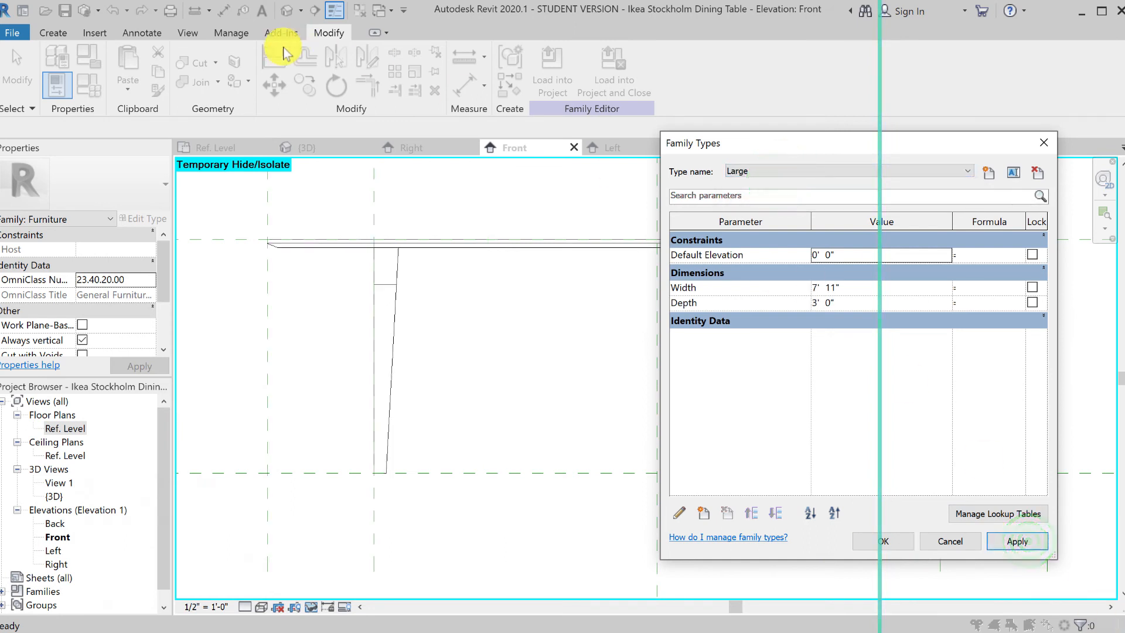
click(223, 143)
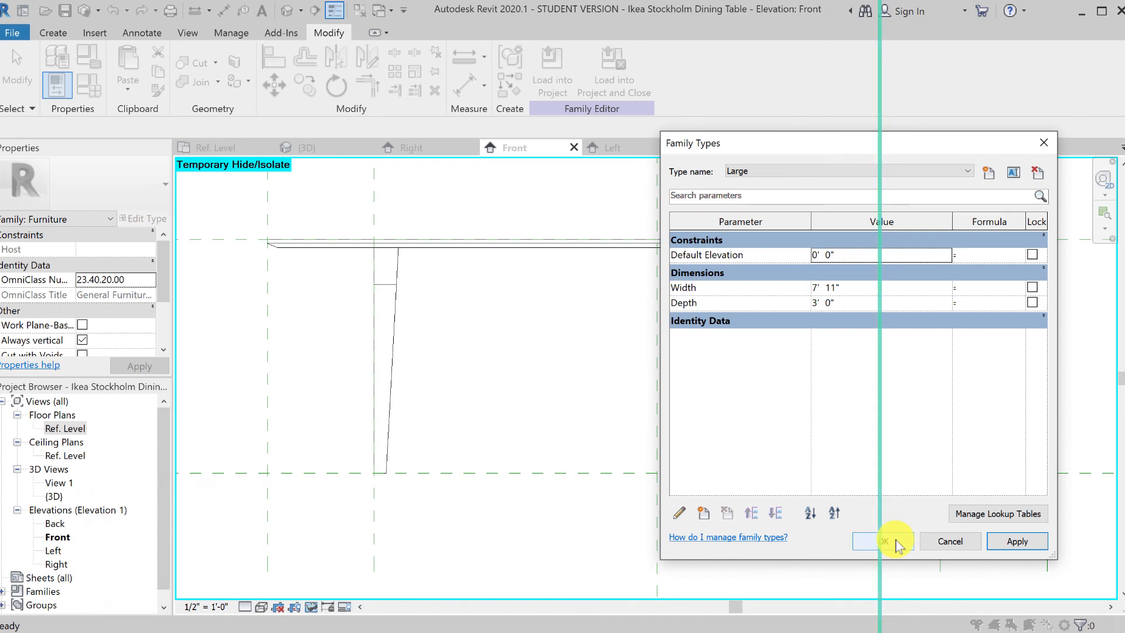
click(897, 540)
Flex the family in the Ref. Level floor plan by applying the Small type and restoring Large, checking the leg in plan
click(239, 145)
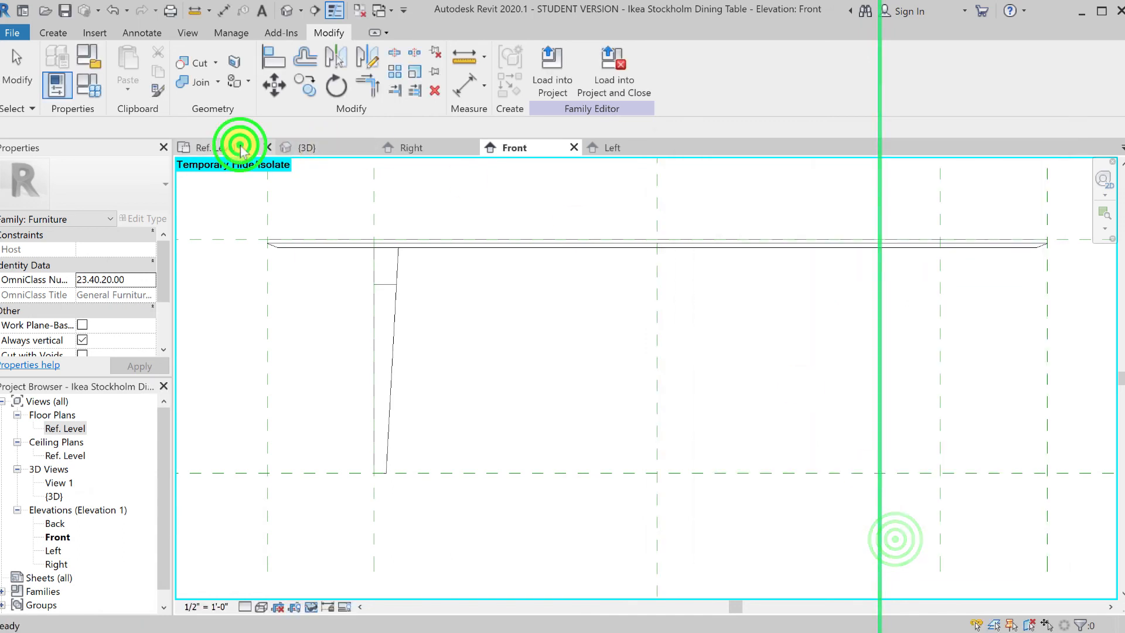
scroll(477, 346, up, 3)
middle_drag(477, 347, 506, 433)
scroll(502, 427, down, 1)
click(88, 94)
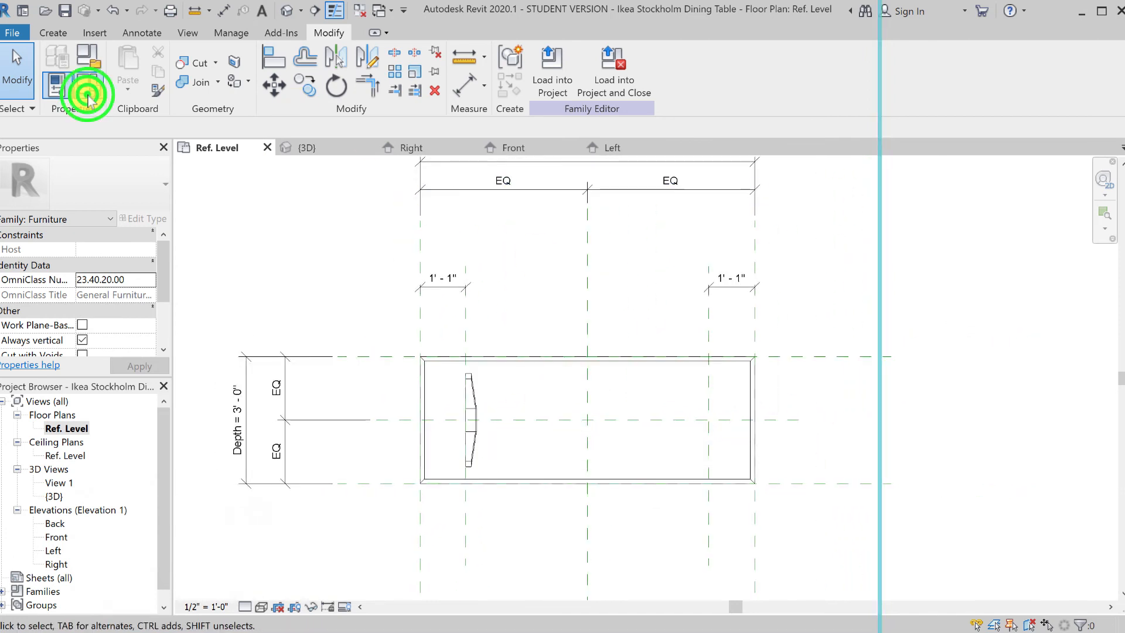
click(900, 169)
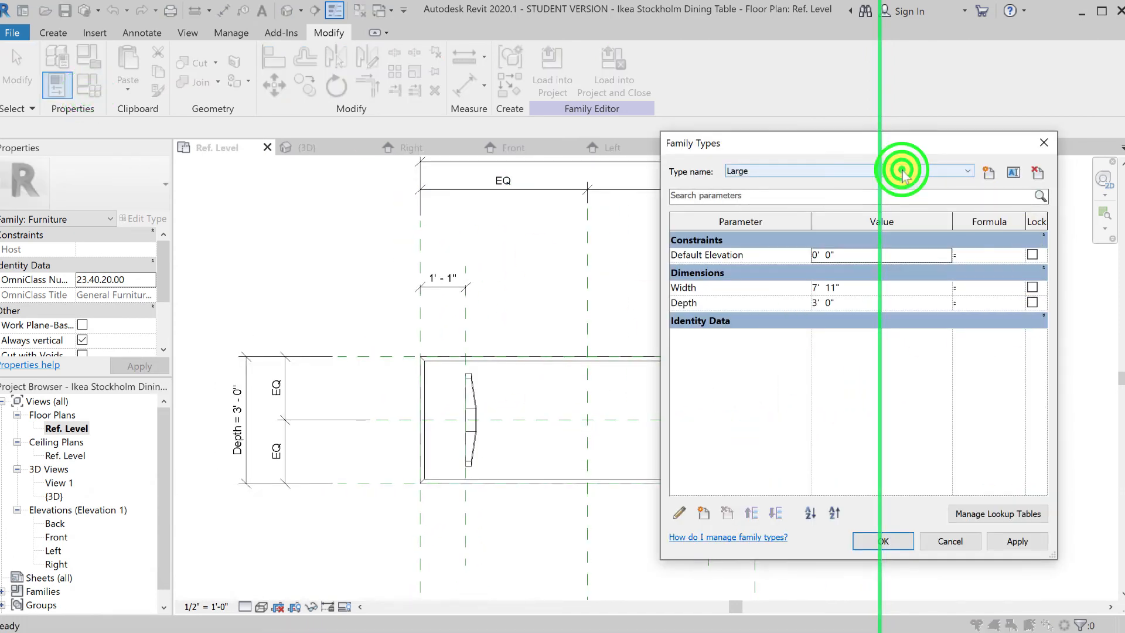
click(892, 192)
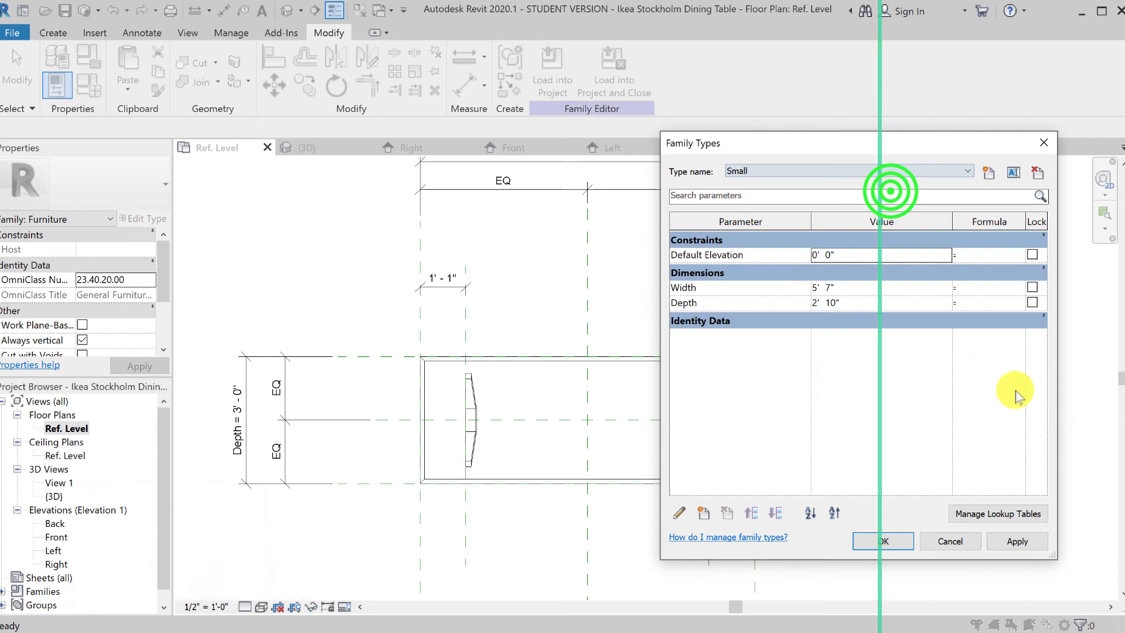
click(1014, 540)
click(849, 170)
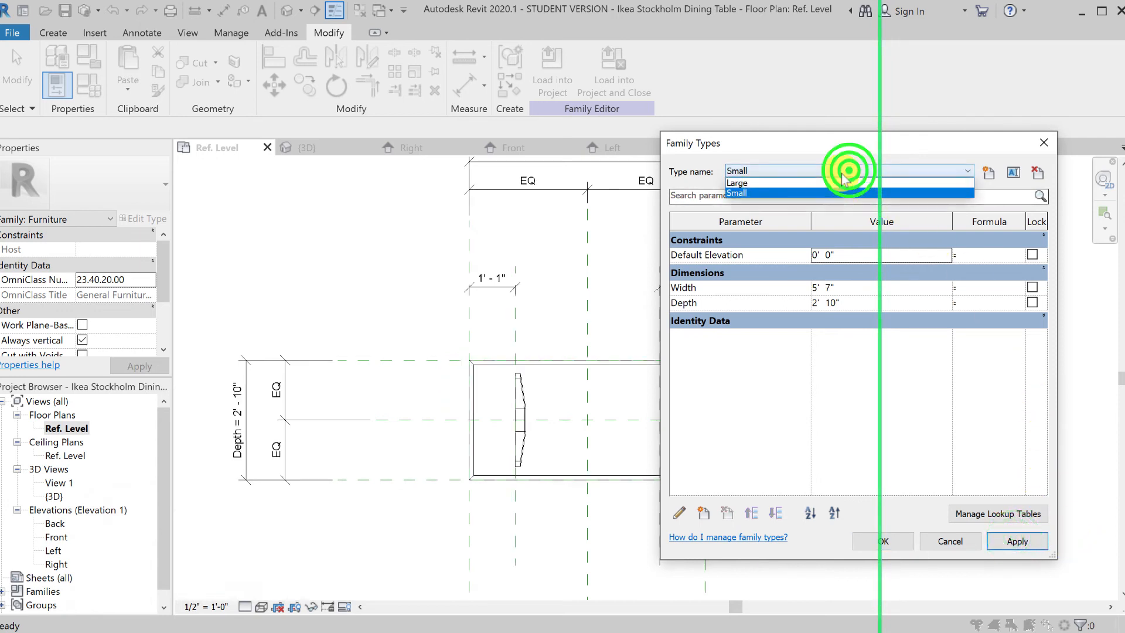
click(834, 183)
click(1023, 541)
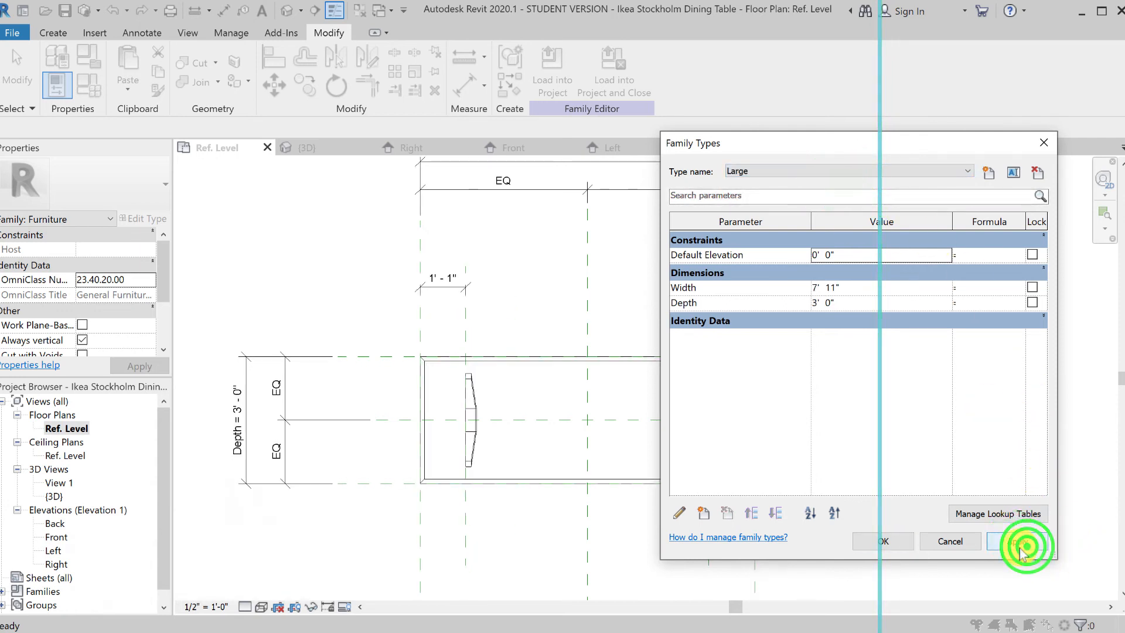
click(901, 541)
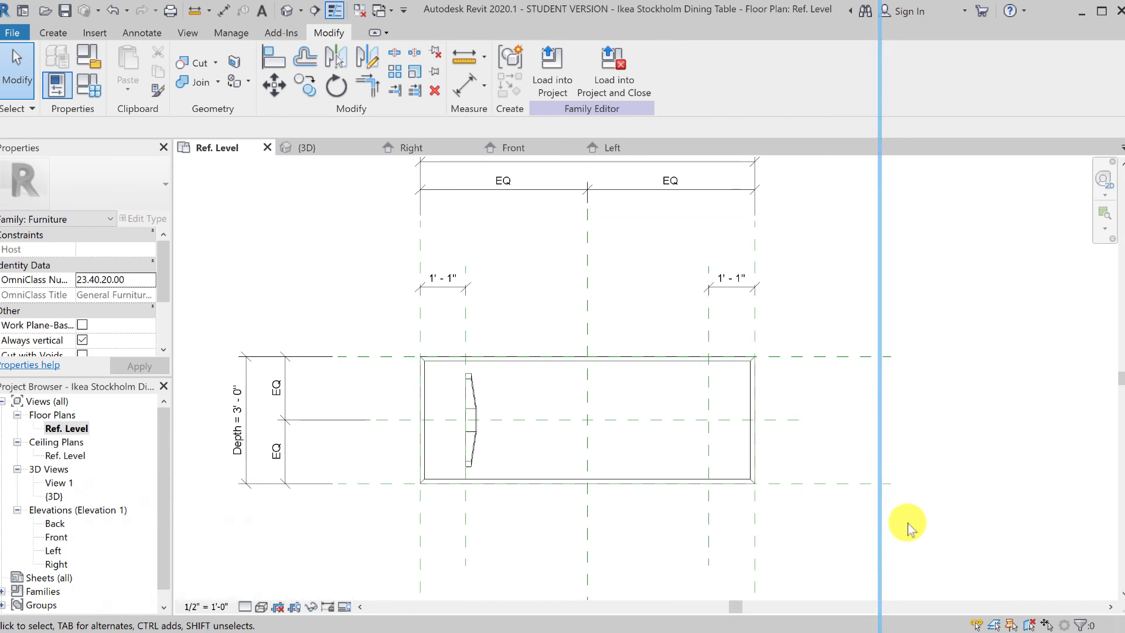
Try to mirror the leg blend about the Center Left/Right reference plane, and delete the mirrored copy
click(478, 407)
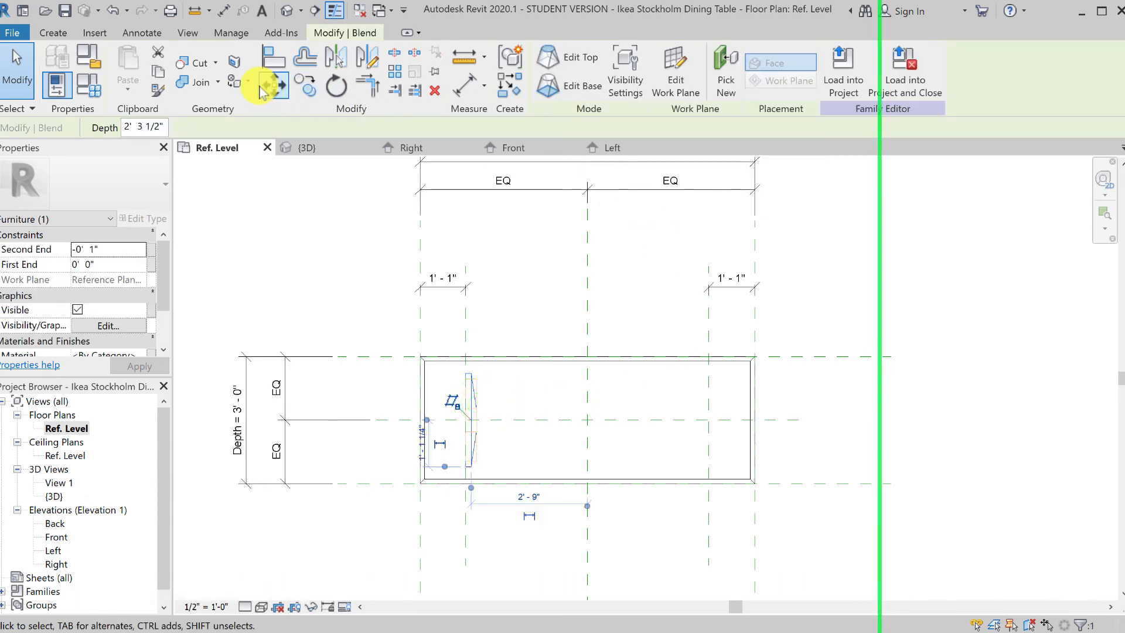
click(338, 57)
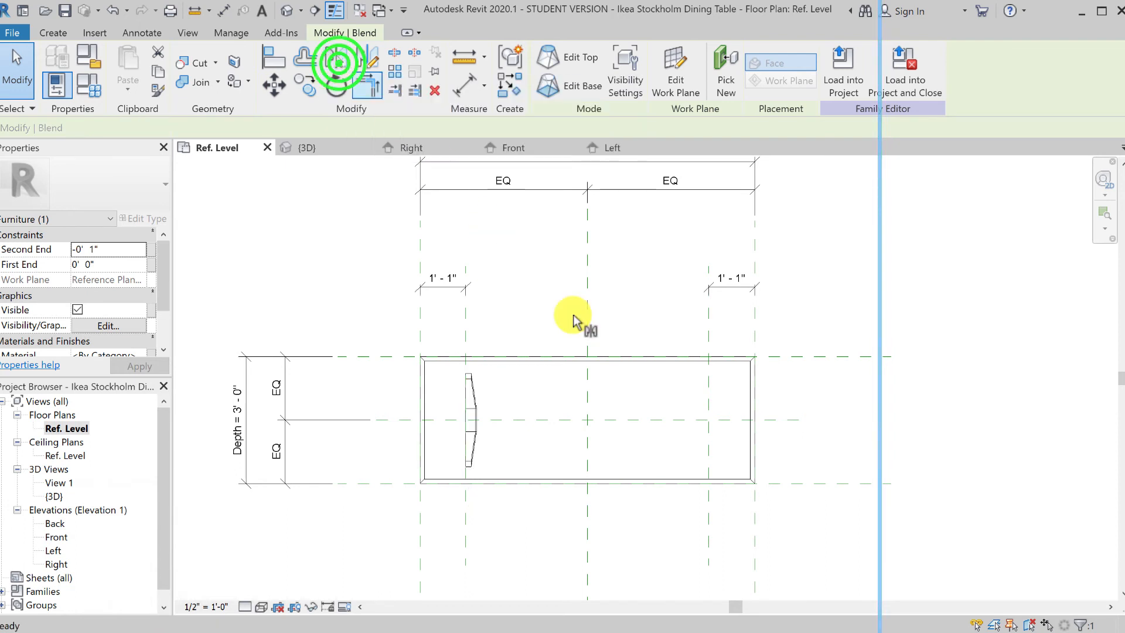
click(591, 387)
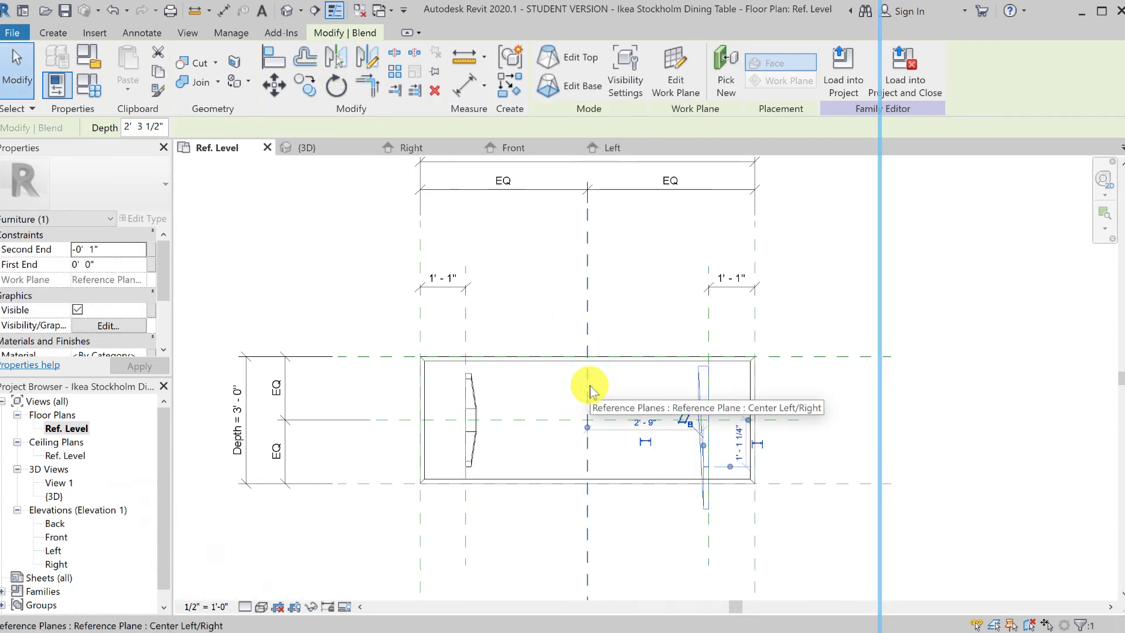
click(609, 300)
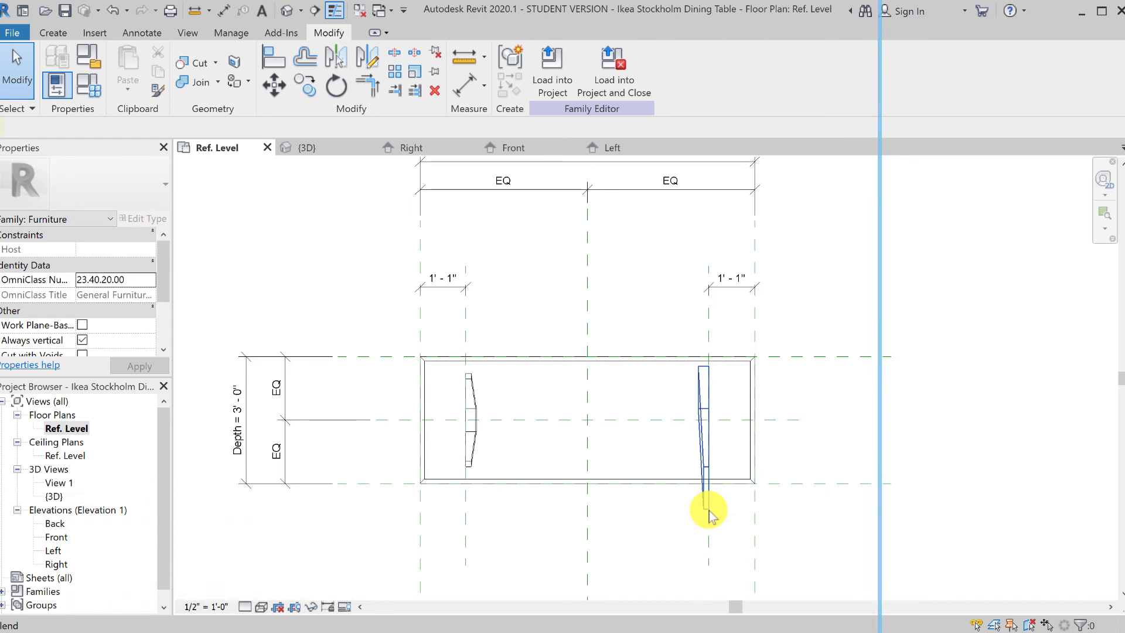
click(705, 504)
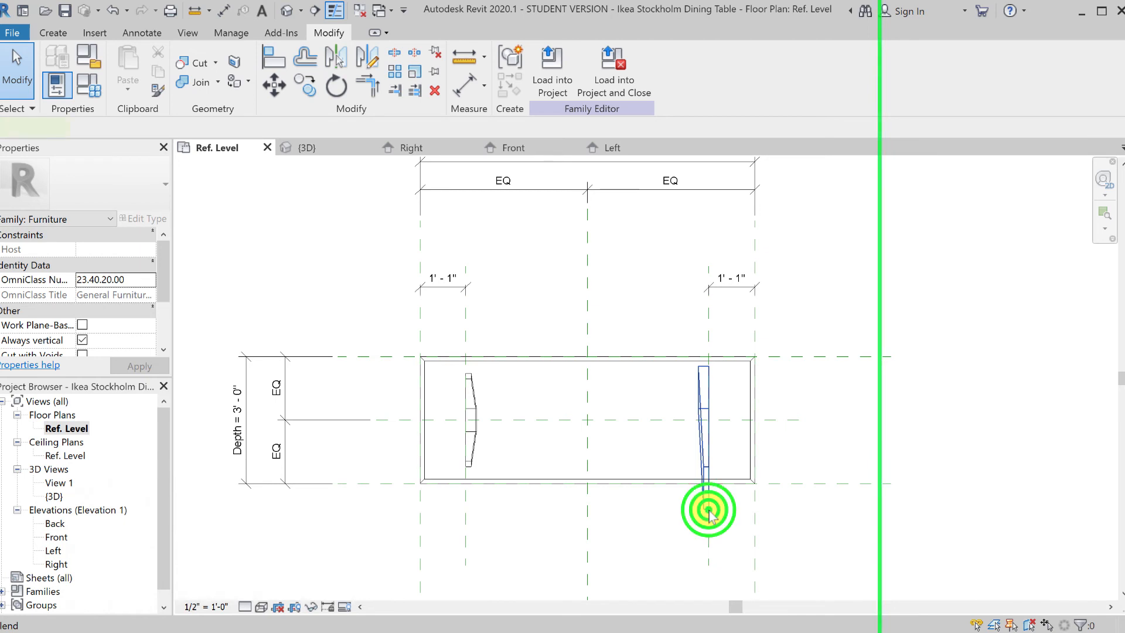
key(Delete)
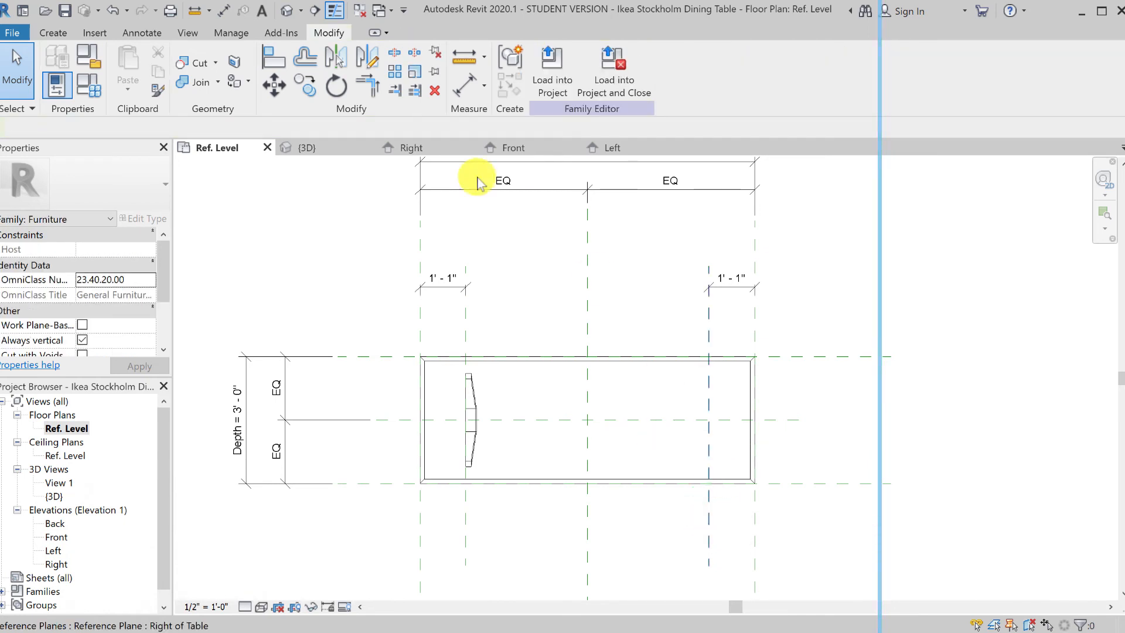
click(512, 217)
Start a solid blend and sketch a rectangular base about 1'-4" by 2'-0" across the Right of Table reference plane
click(53, 32)
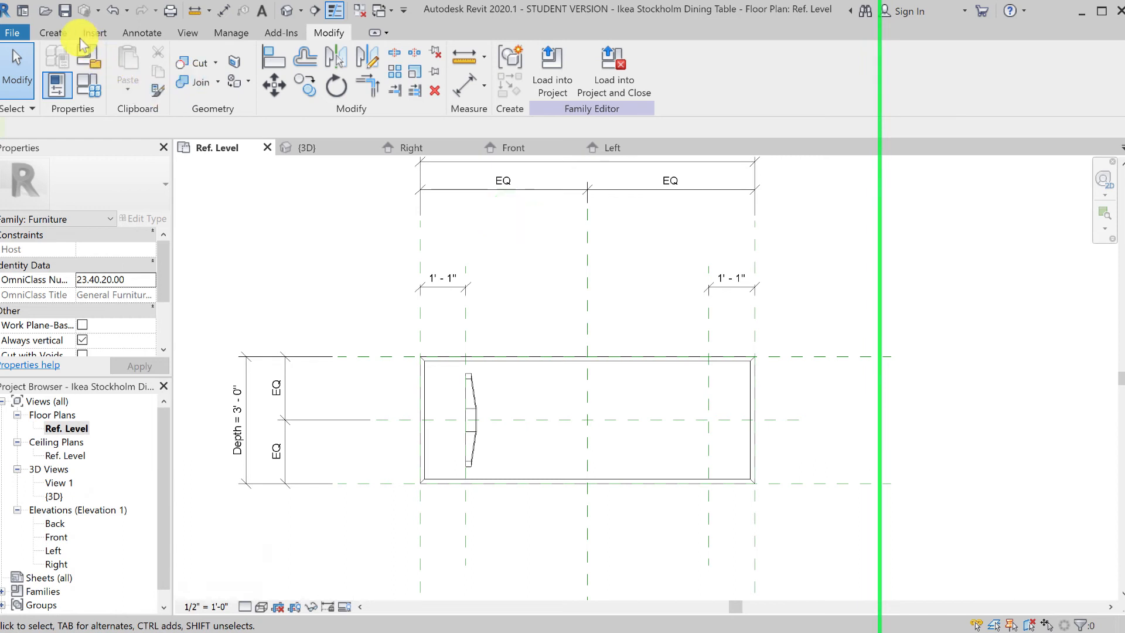
click(171, 71)
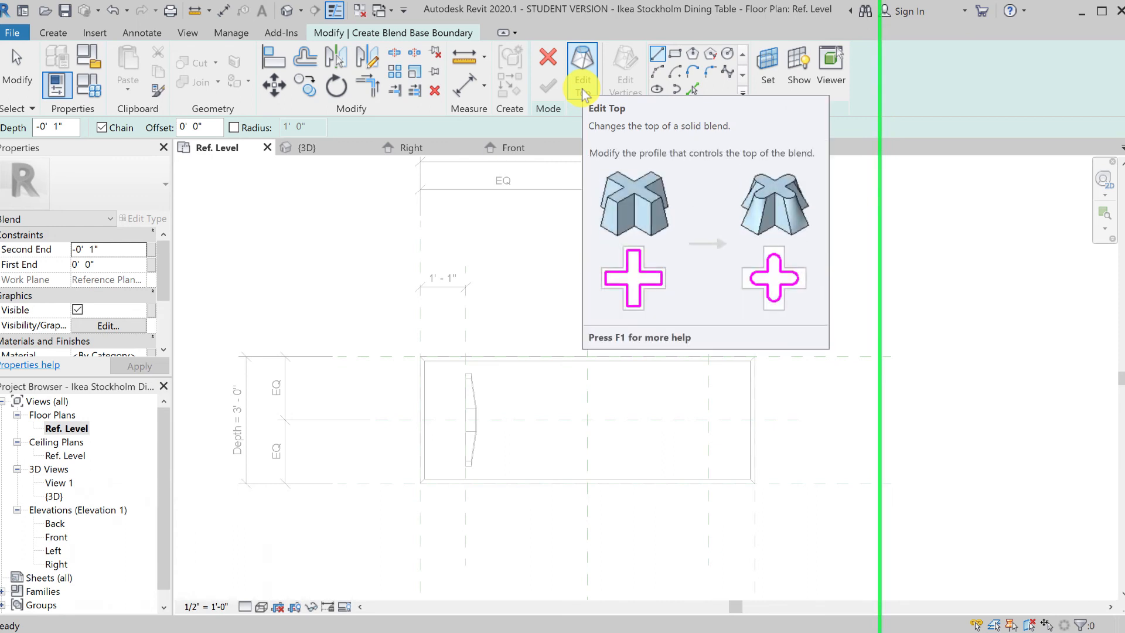
click(675, 54)
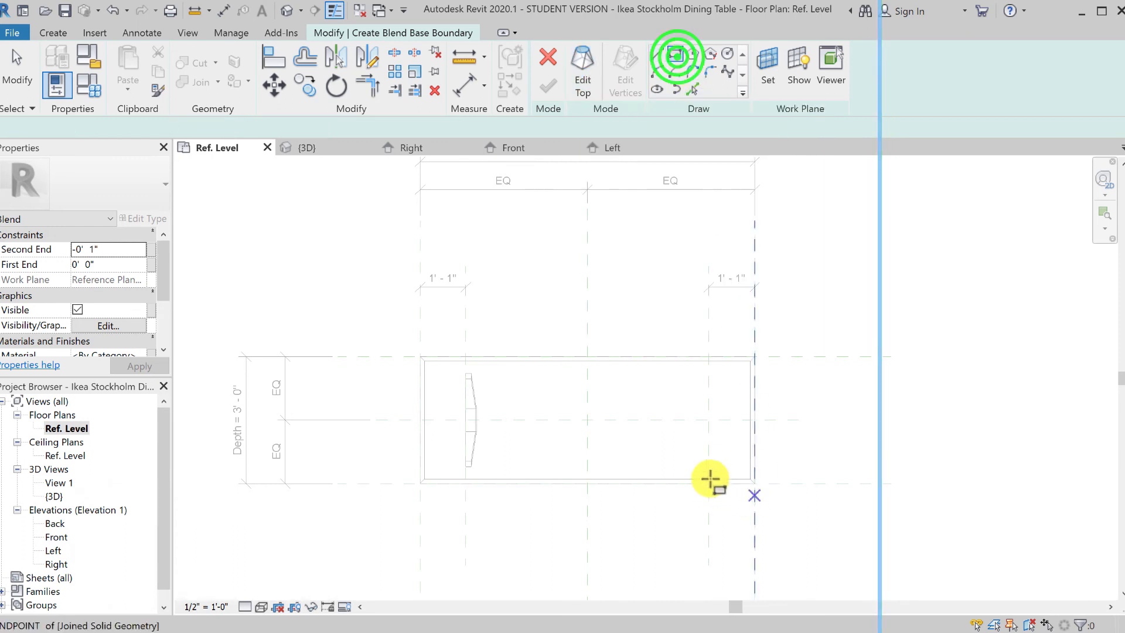
click(673, 382)
click(730, 467)
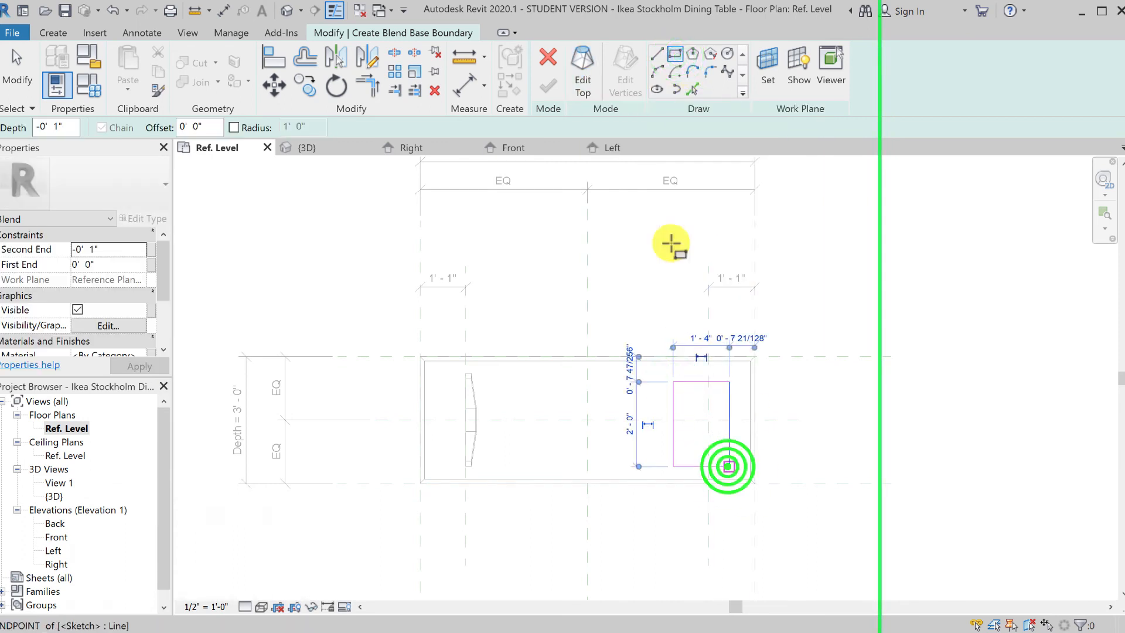
Add aligned dimensions from the Center Front/Back reference plane to the upper and lower edges of the blend's base rectangle
click(224, 10)
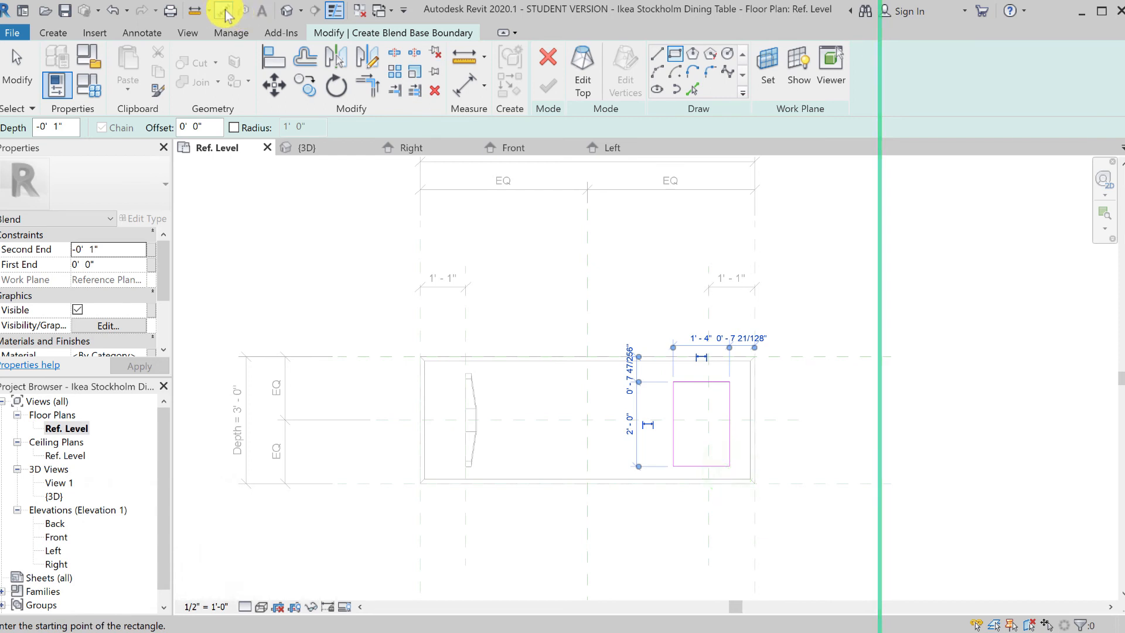
click(771, 420)
click(714, 385)
click(844, 394)
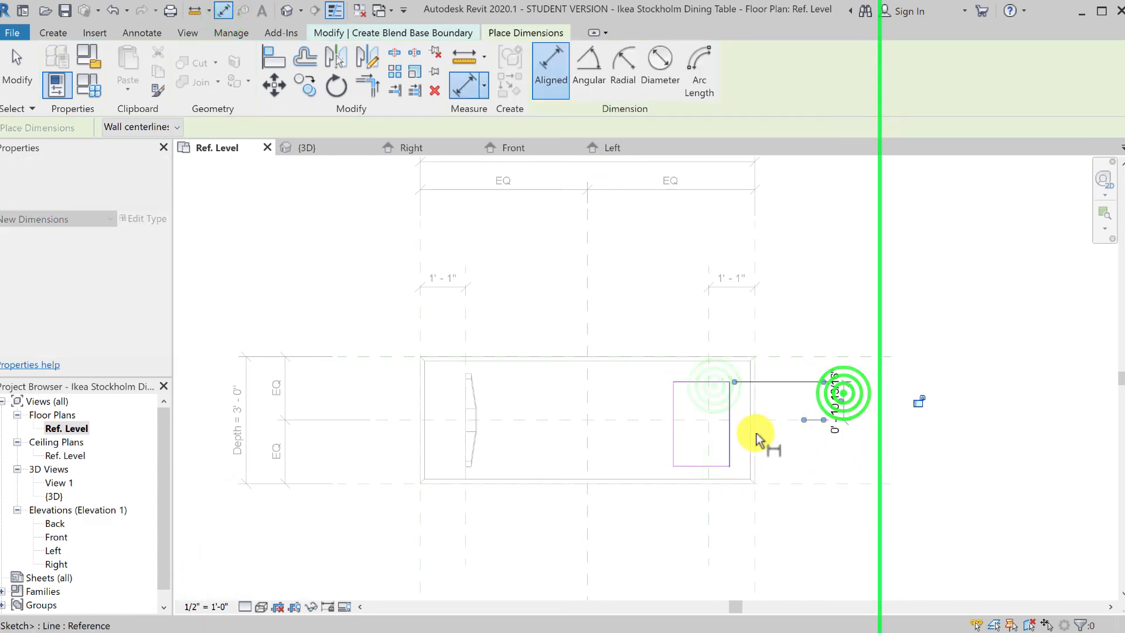
click(786, 420)
click(715, 467)
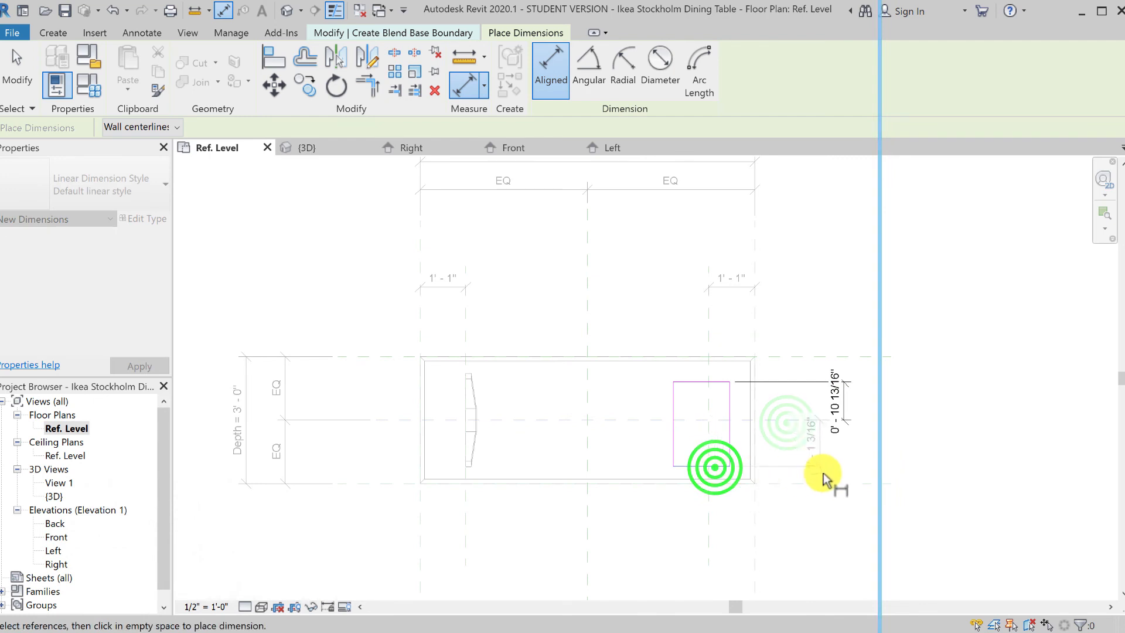
click(839, 467)
click(24, 76)
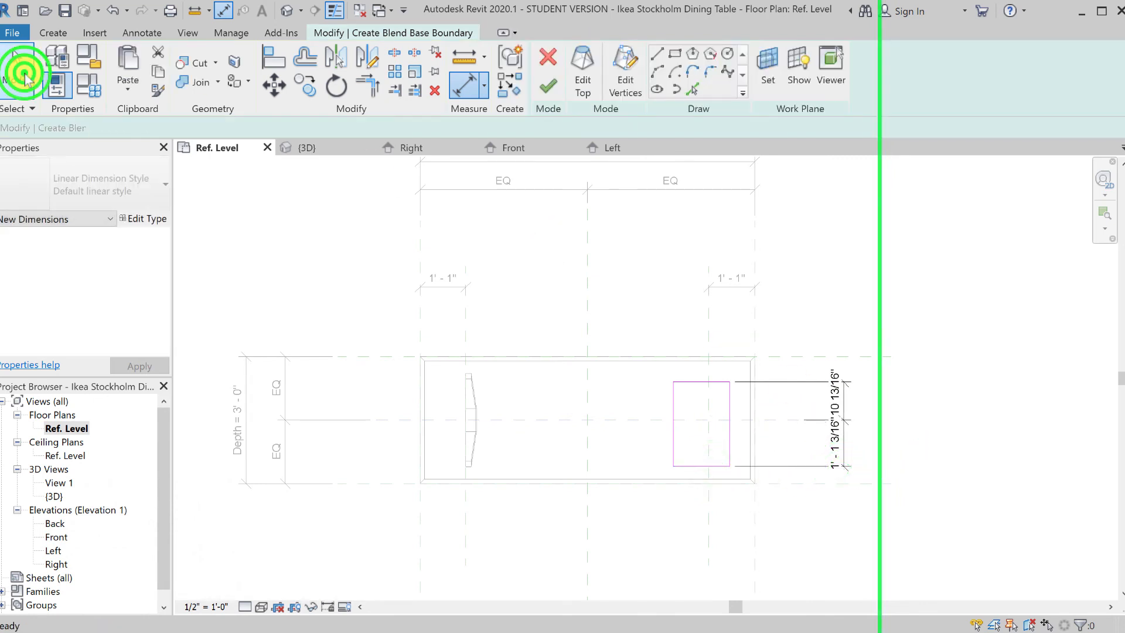
Align the base rectangle's right edge to the Right of Table reference plane and lock it
click(273, 57)
click(708, 331)
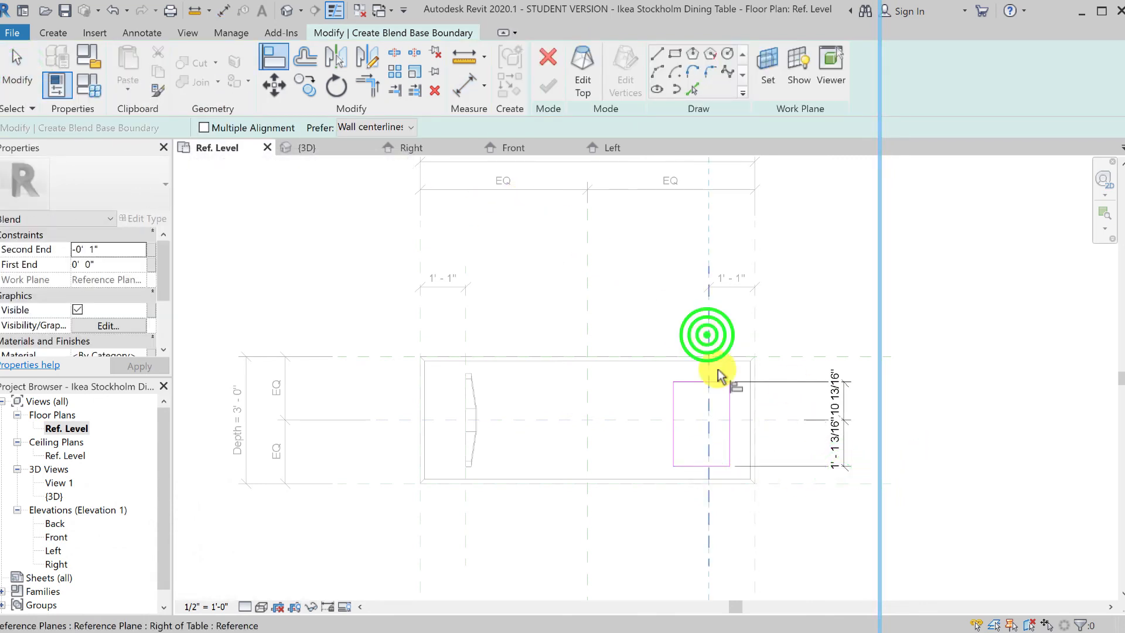
click(729, 417)
click(698, 406)
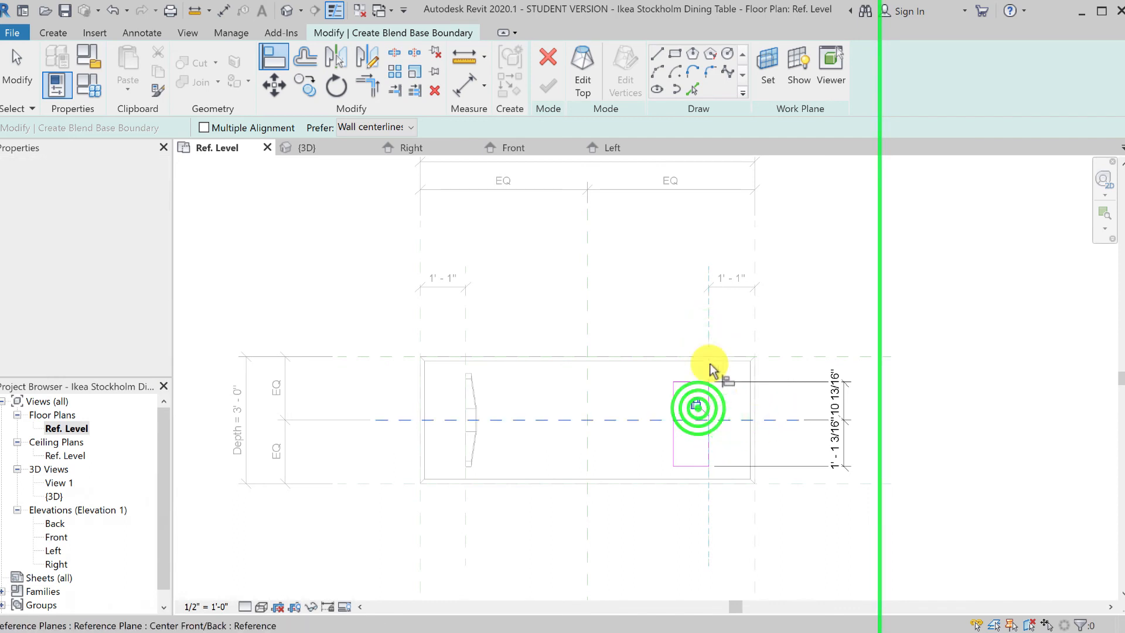
click(23, 80)
Set the distance from the Center Front/Back reference plane to the base rectangle's upper edge to 1' 1.25"
click(692, 382)
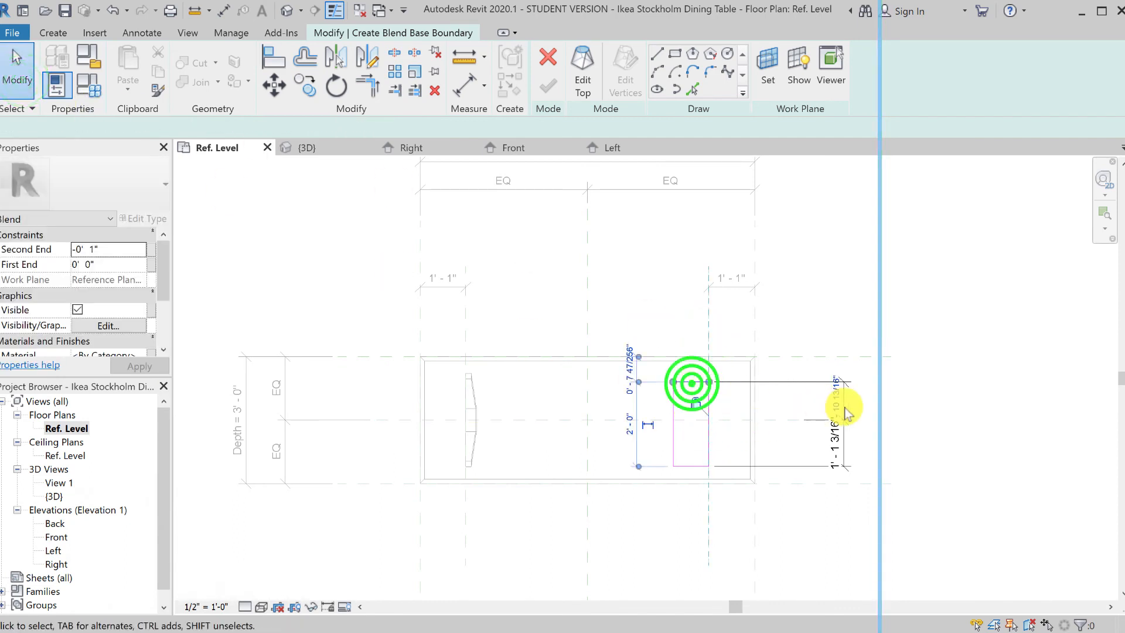
click(836, 402)
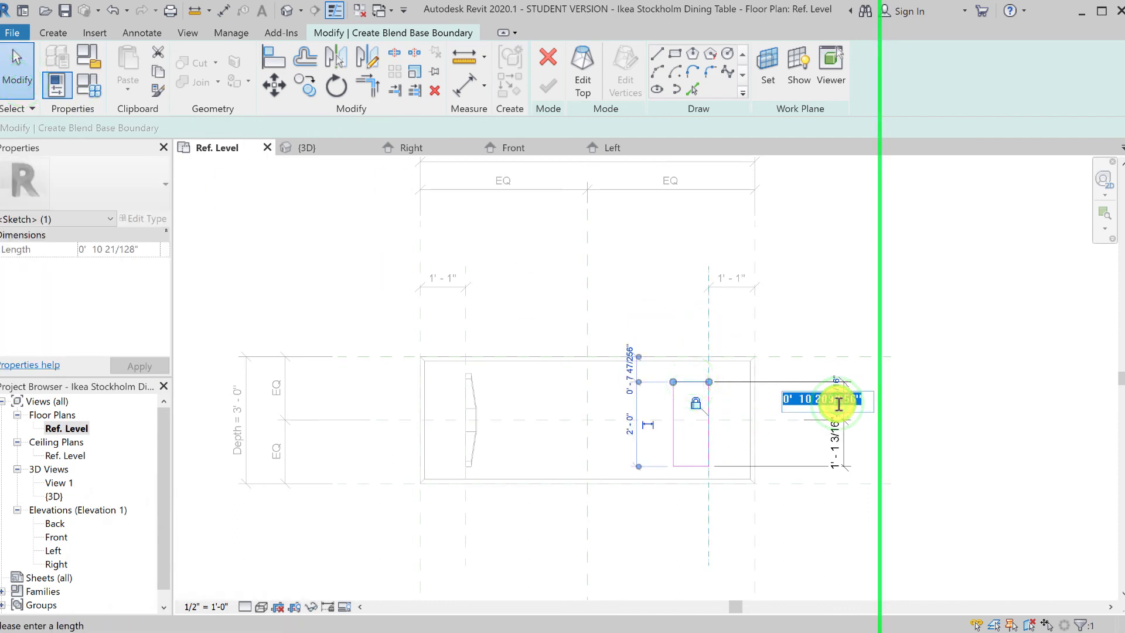
text(1 1.)
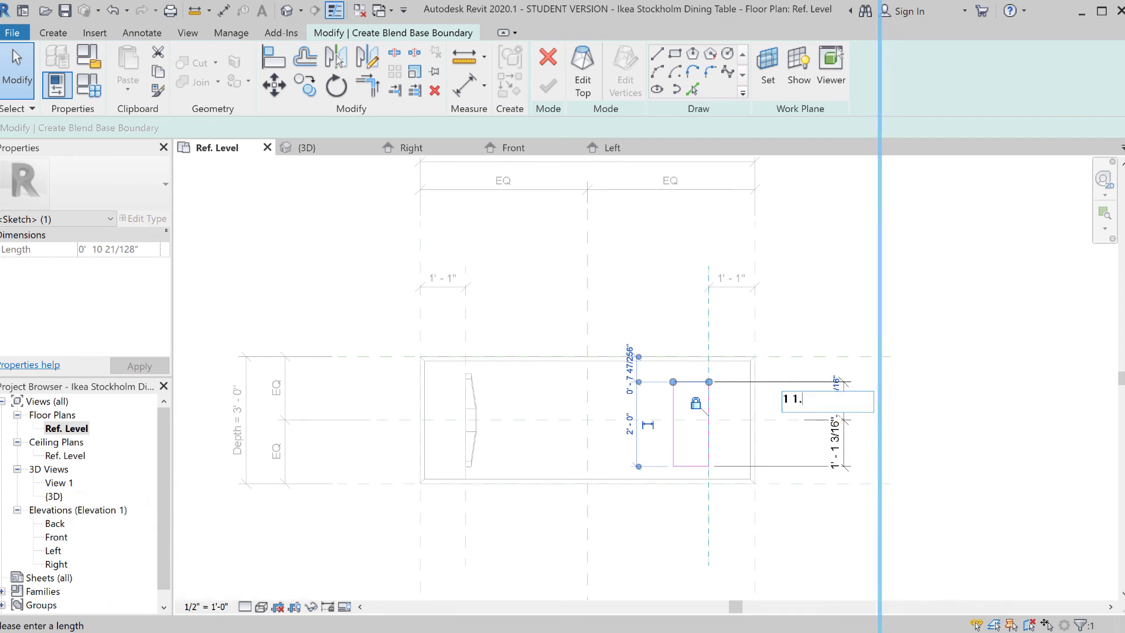
text(25)
key(Return)
click(766, 443)
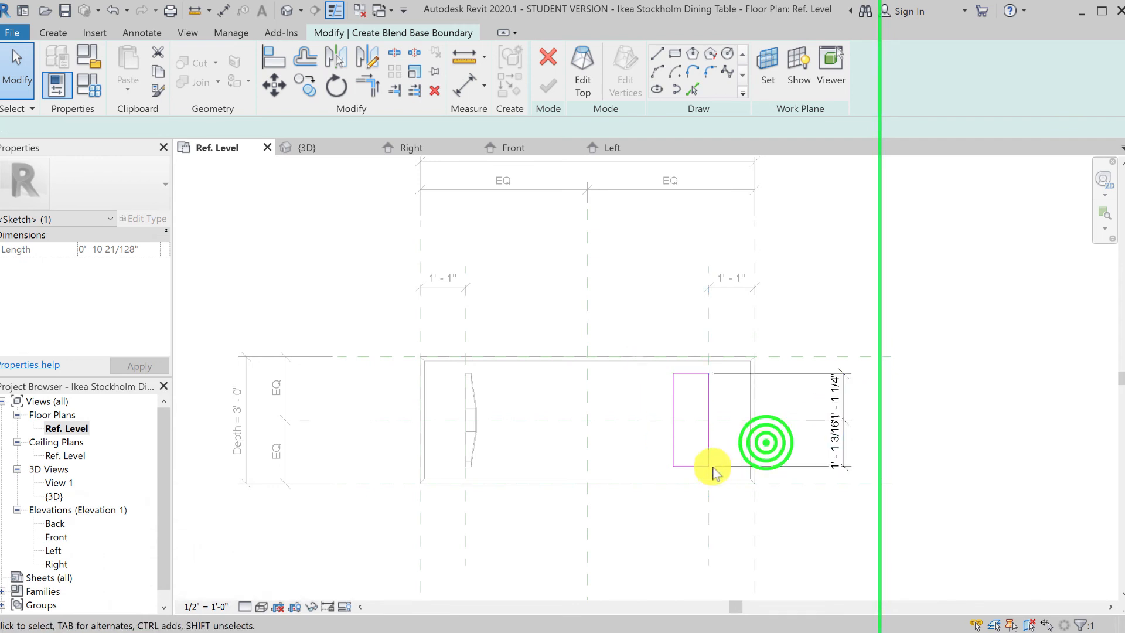
Set the distance from the Center Front/Back reference plane to the base rectangle's lower edge to 1' 1.25"
click(696, 467)
click(838, 448)
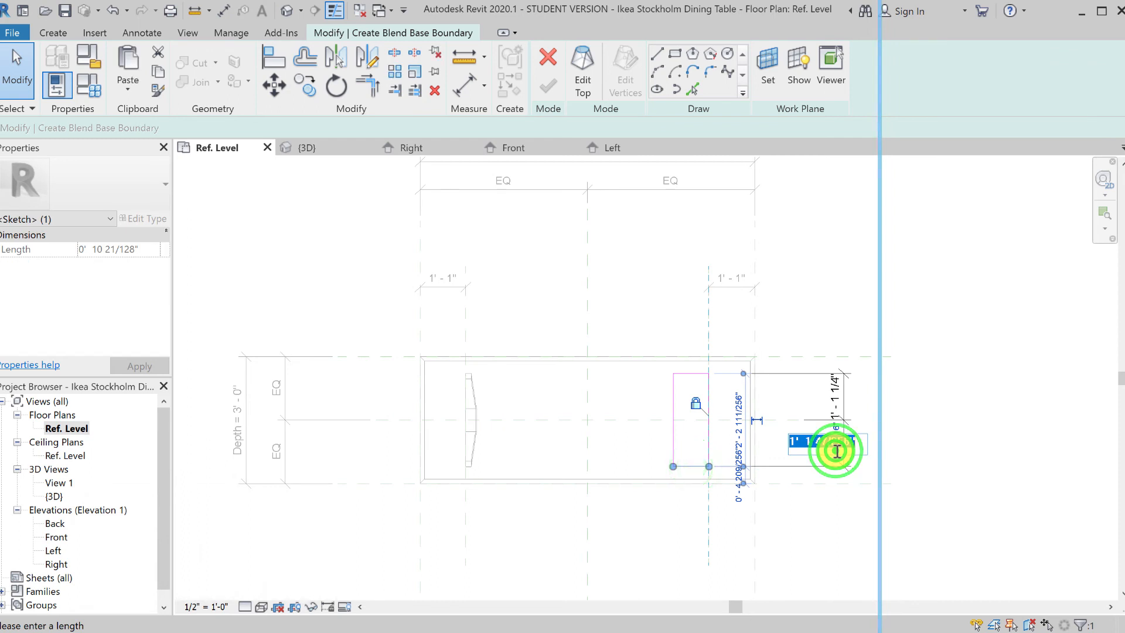
text(1 1.)
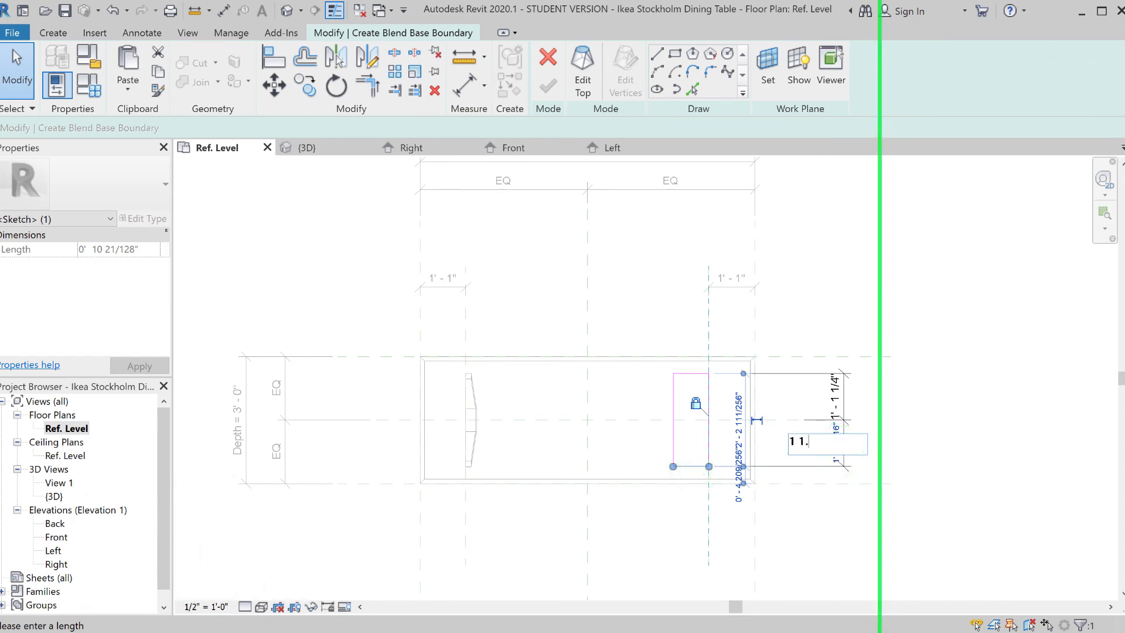
text(25)
key(Return)
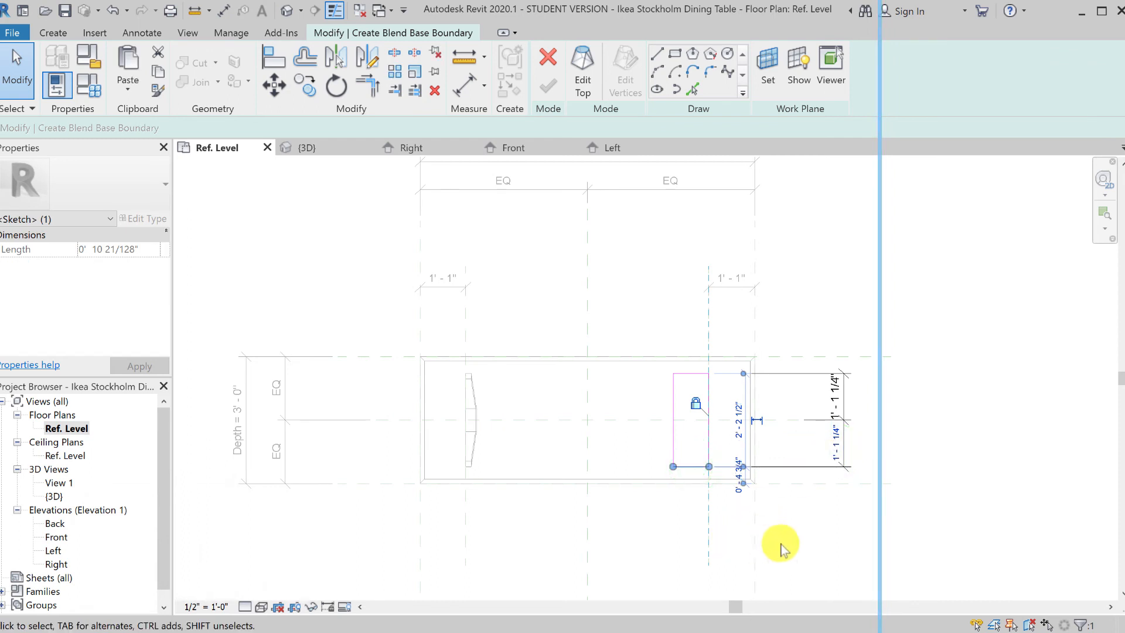
click(782, 542)
Add an aligned dimension from the Right of Table reference plane to the base rectangle's left edge
click(223, 10)
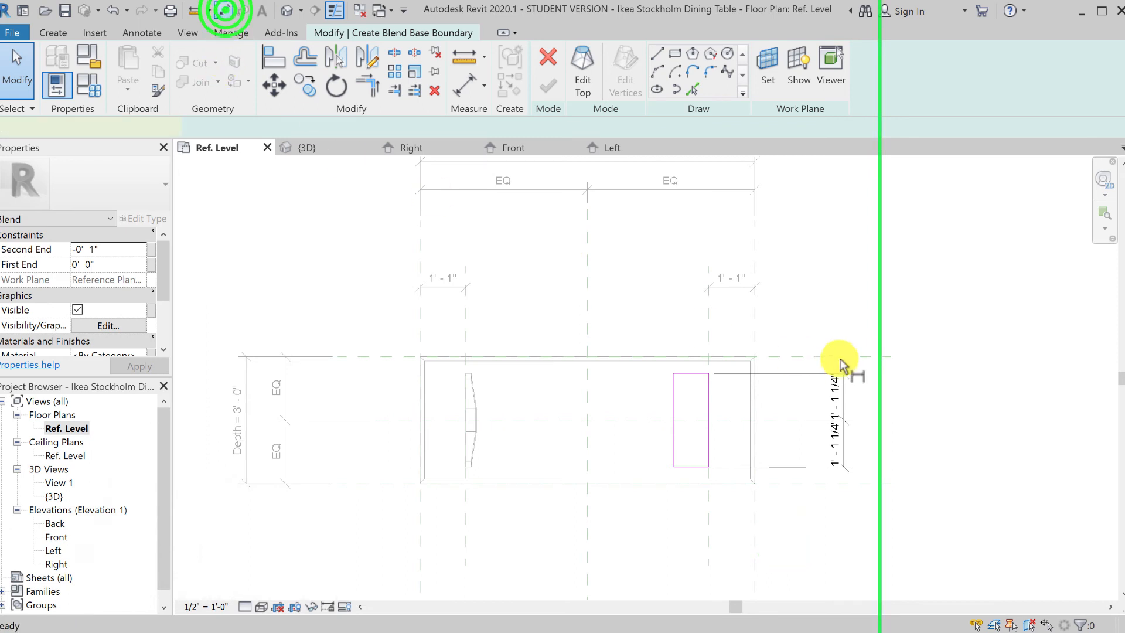
click(711, 334)
click(674, 399)
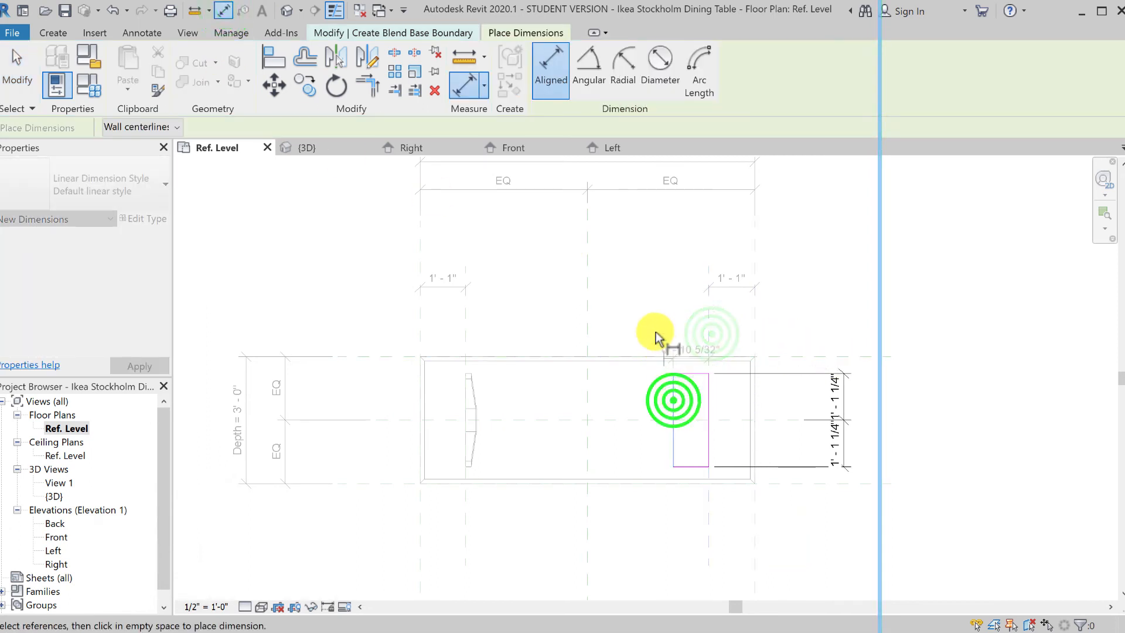
click(650, 327)
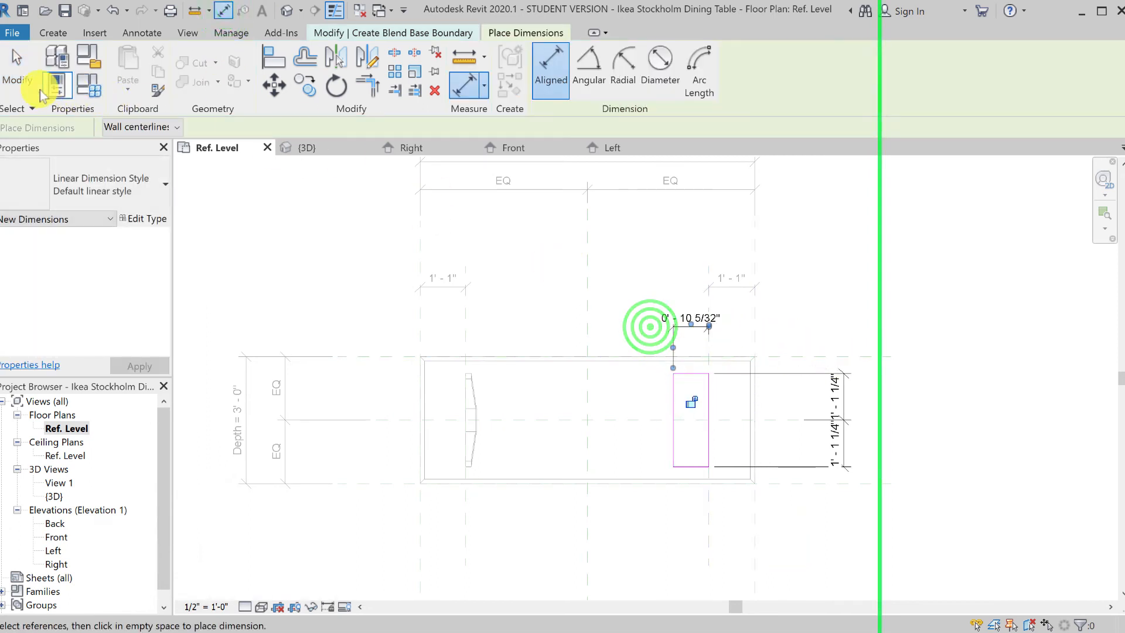
click(16, 76)
Set the base rectangle's width to 1.5" by moving its left edge
click(672, 434)
click(680, 318)
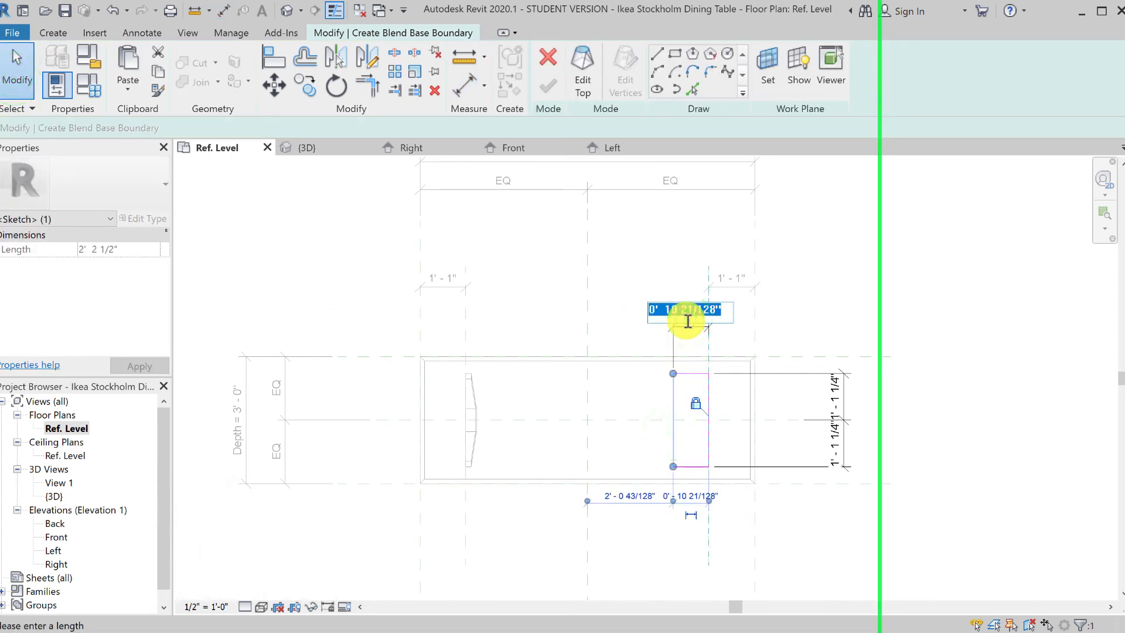
text(1.5)
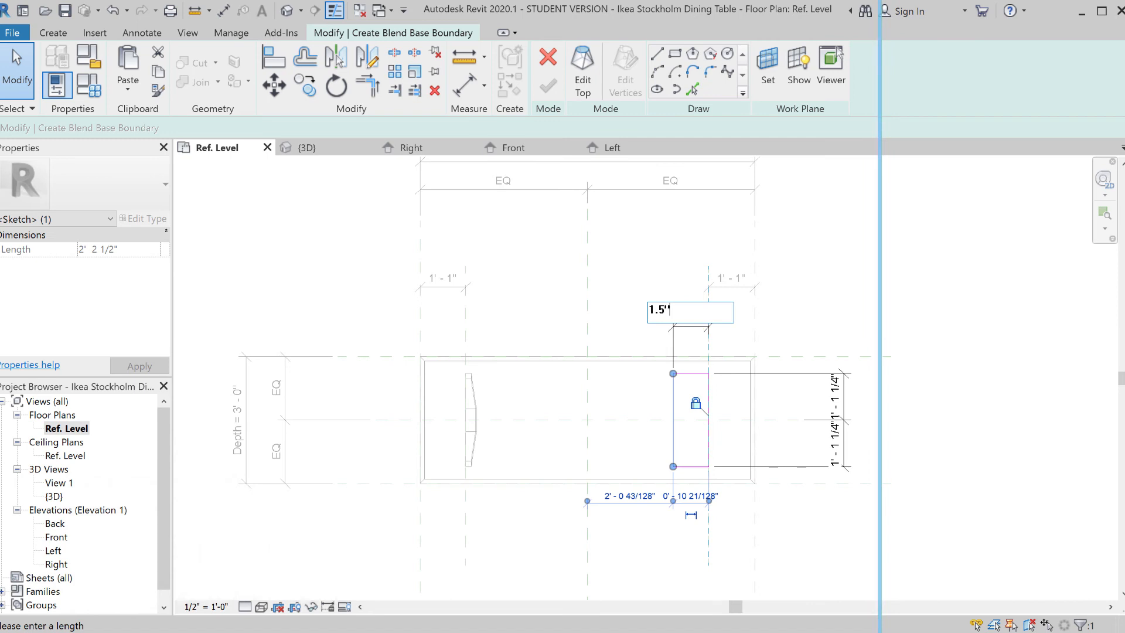
key(Return)
click(789, 322)
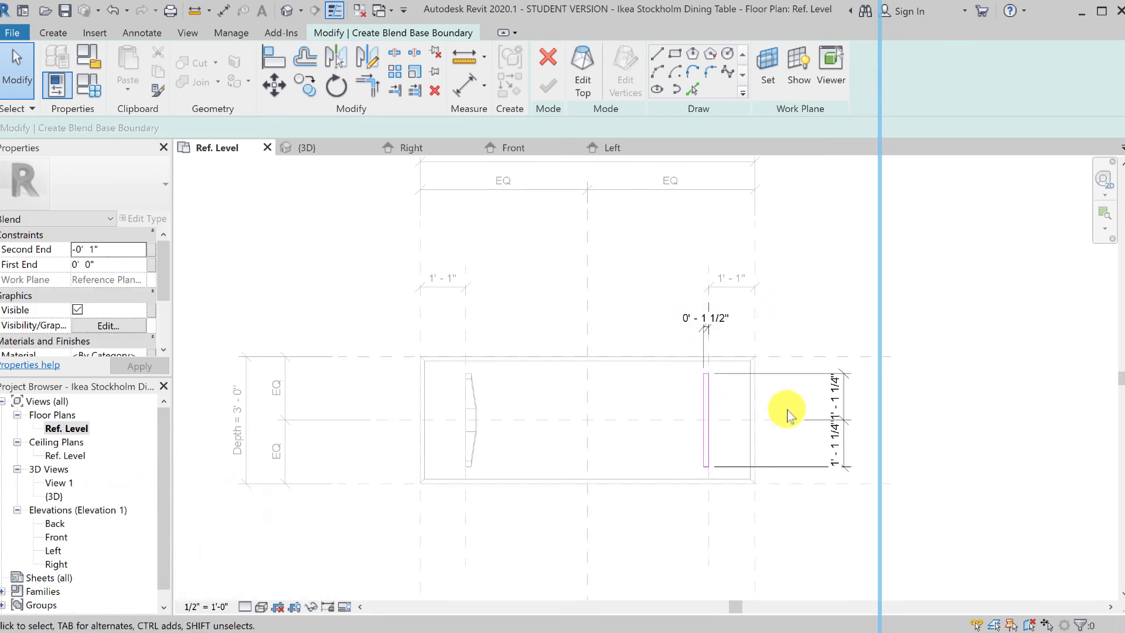
Set the blend's work plane to the Base reference plane by name
click(768, 75)
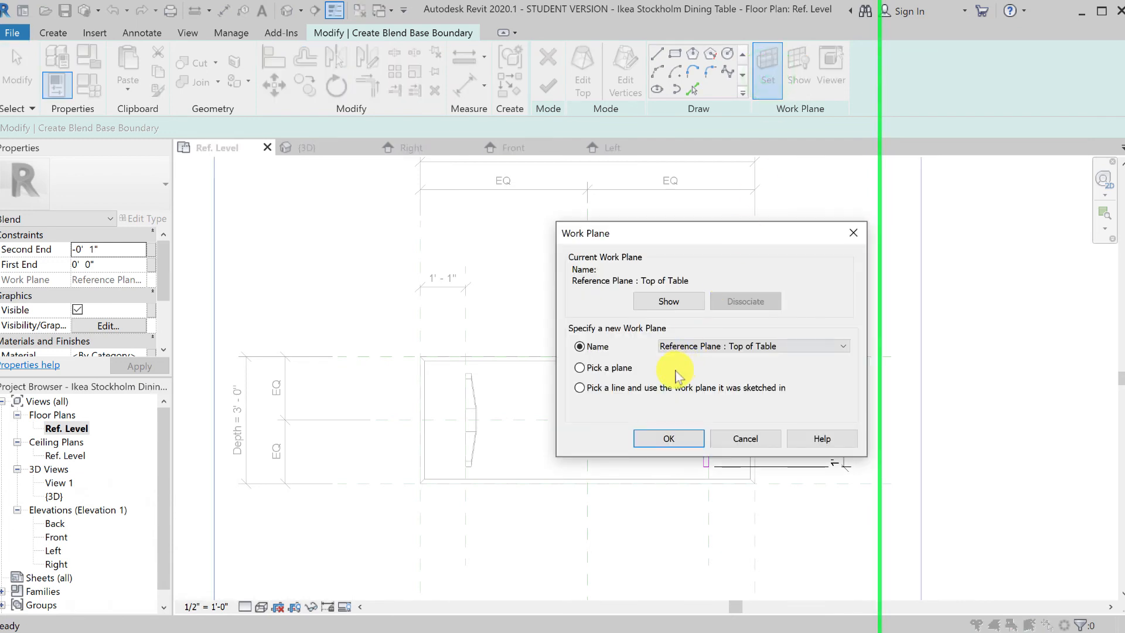
click(716, 350)
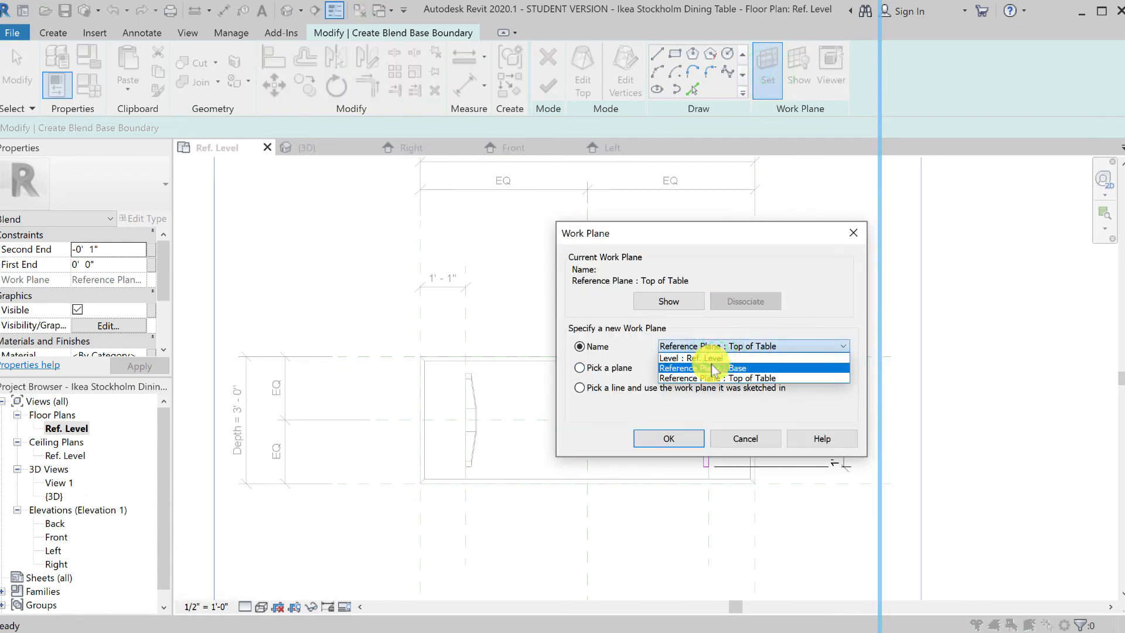
click(712, 368)
click(674, 436)
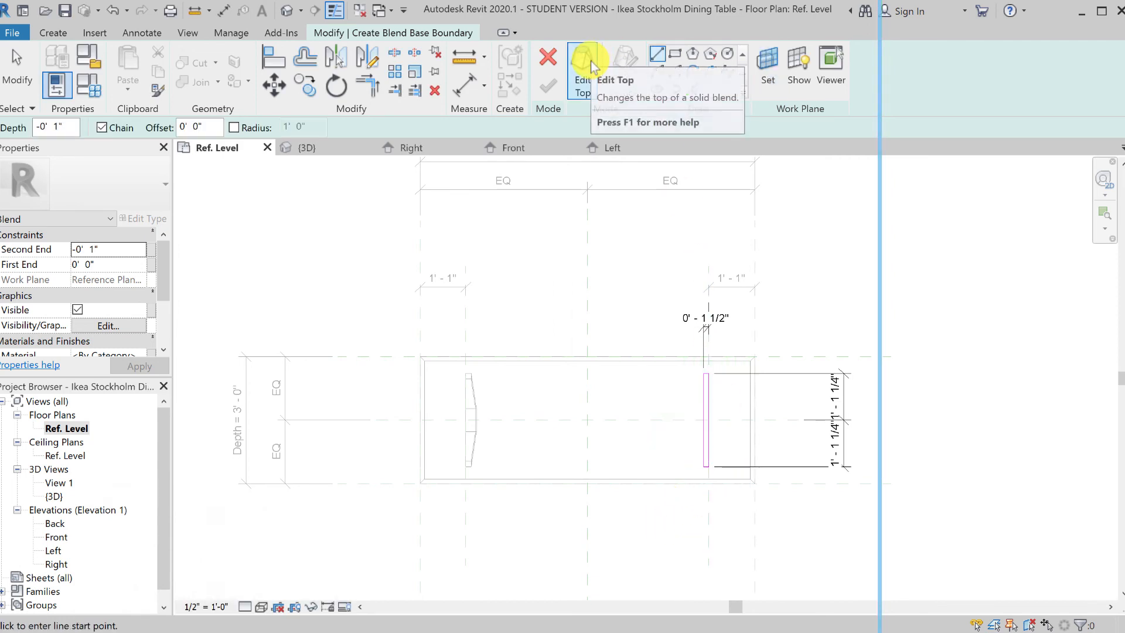
Start editing the blend's top and sketch a rectangle about 1'-4" by 1'-0" across the Right of Table reference plane
click(586, 58)
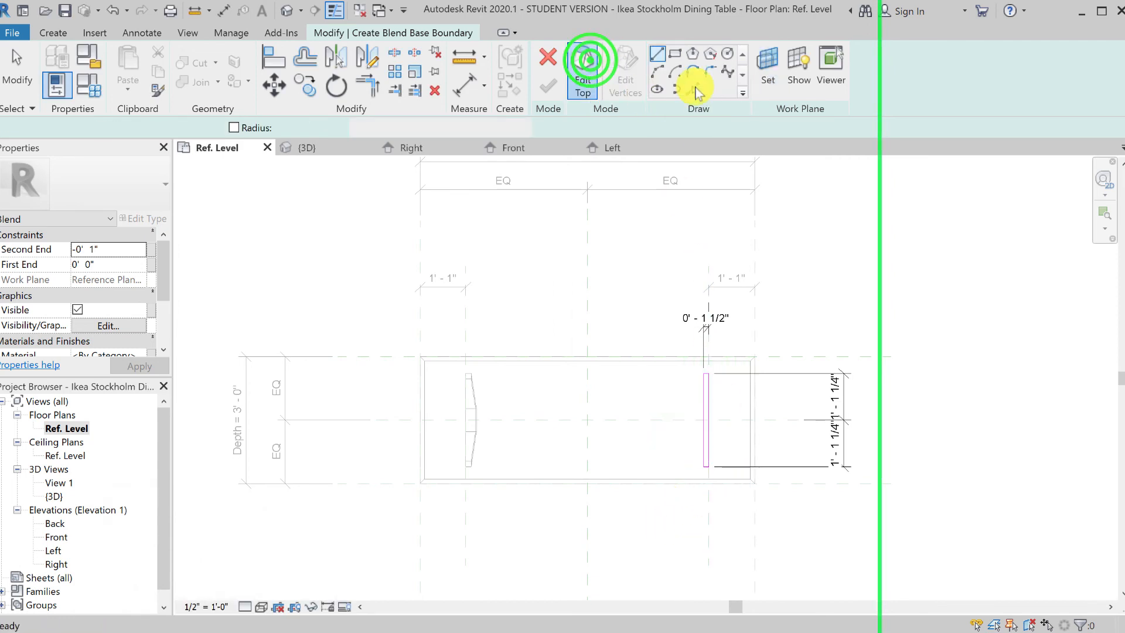
click(676, 53)
click(663, 398)
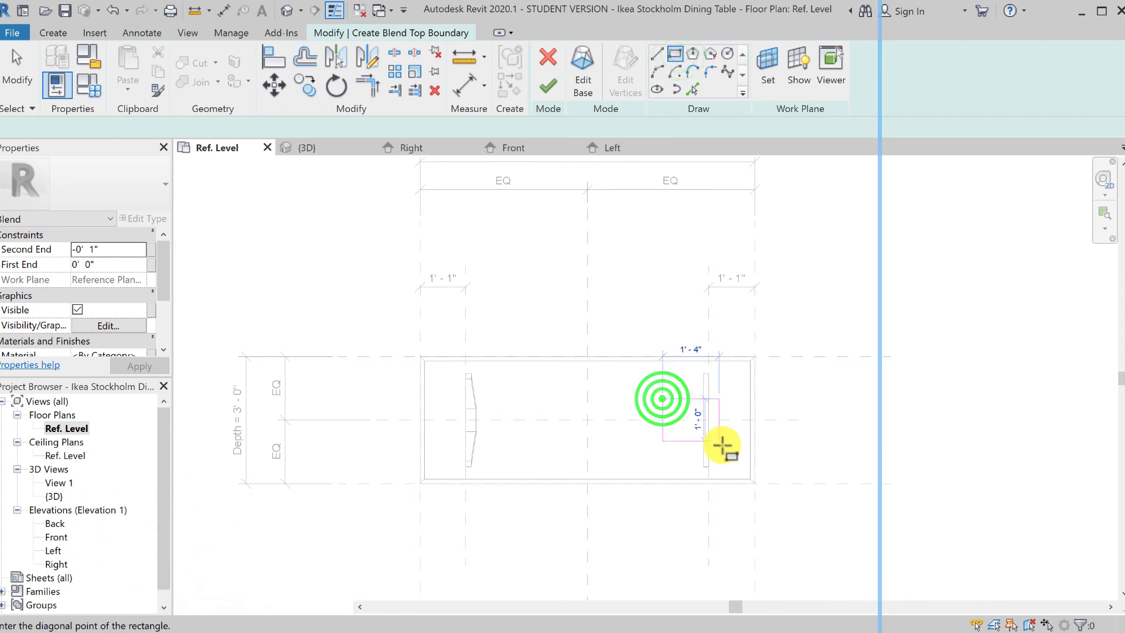
click(723, 444)
click(17, 68)
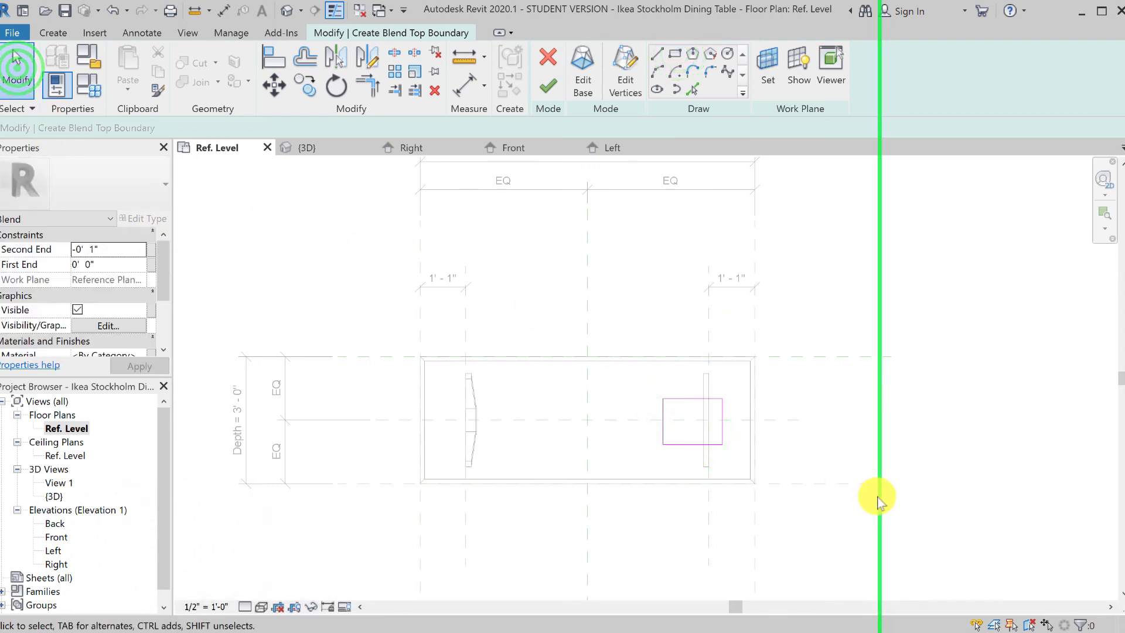
Align the top rectangle's right edge to the Right of Table reference plane and lock it
key(a)
key(l)
click(709, 317)
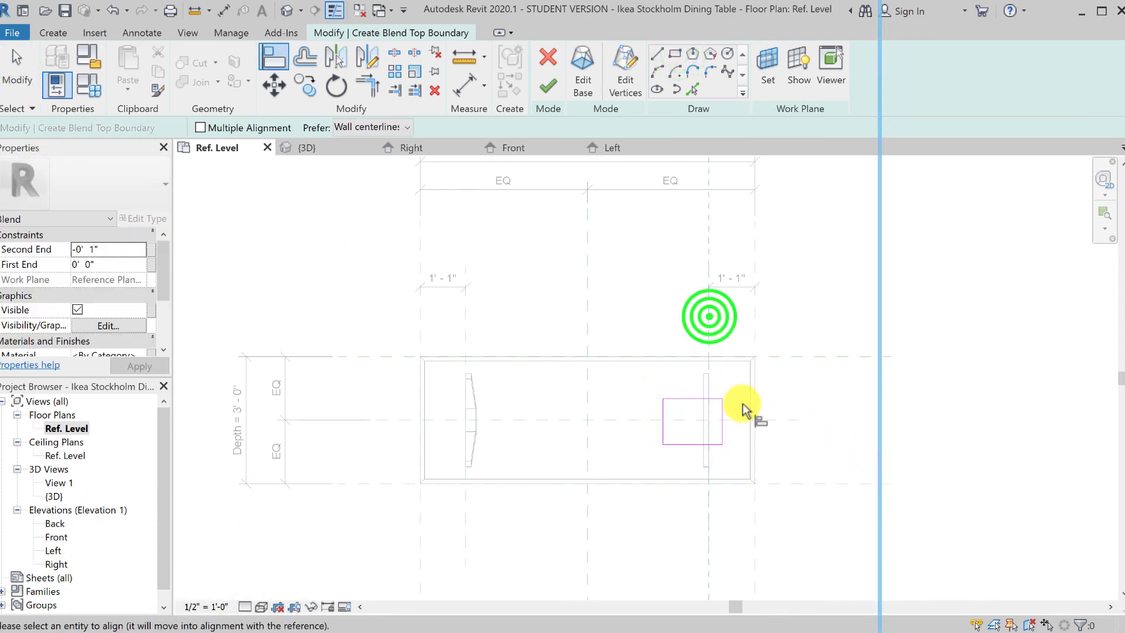
click(722, 424)
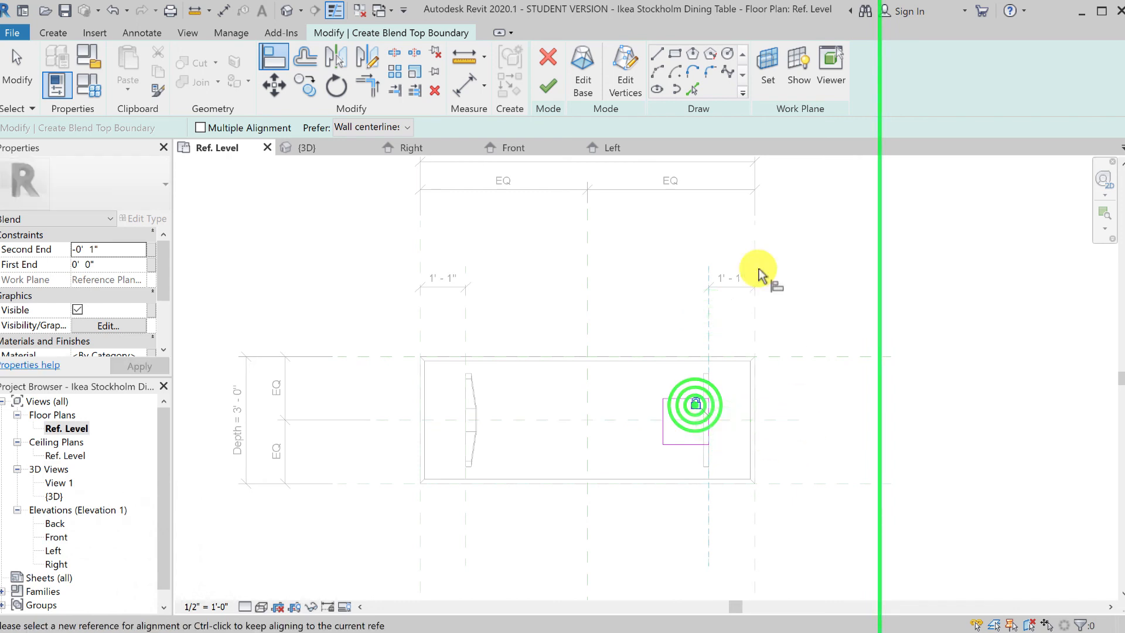
Add a continuous aligned dimension across the top rectangle's upper edge, the Center Front/Back reference plane, and the rectangle's lower edge
click(223, 11)
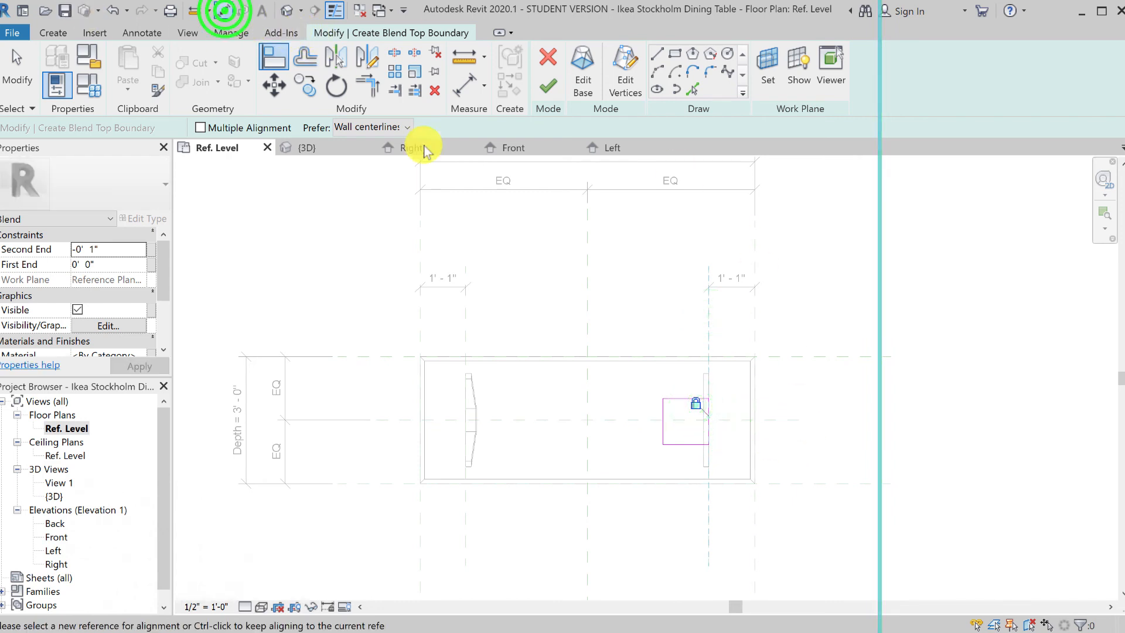
click(683, 400)
click(641, 420)
click(672, 445)
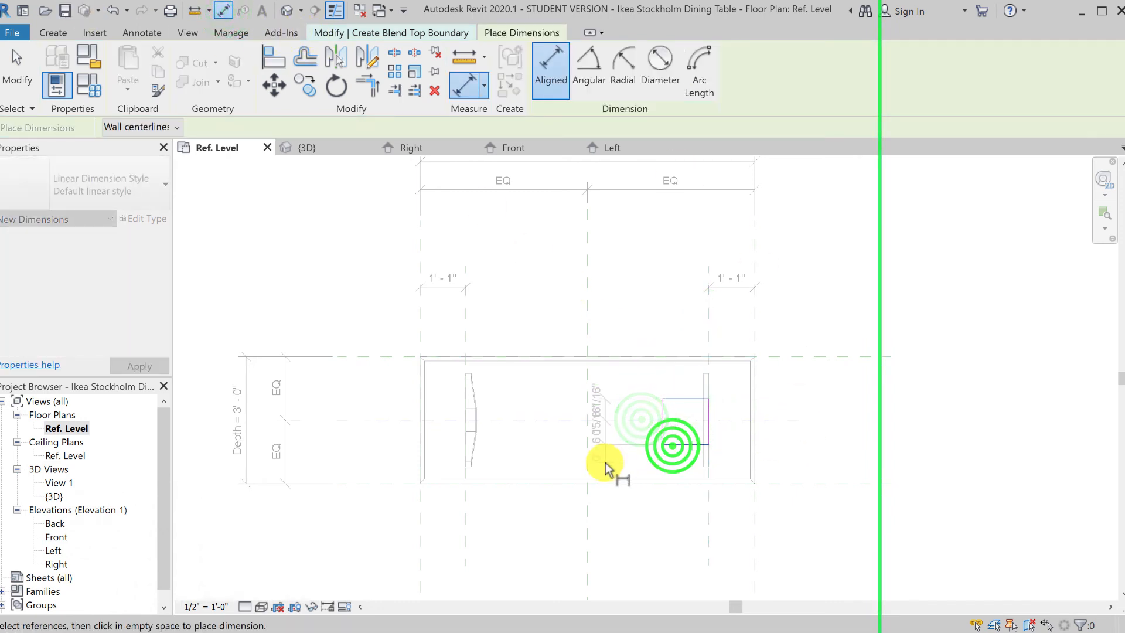
click(620, 461)
click(17, 76)
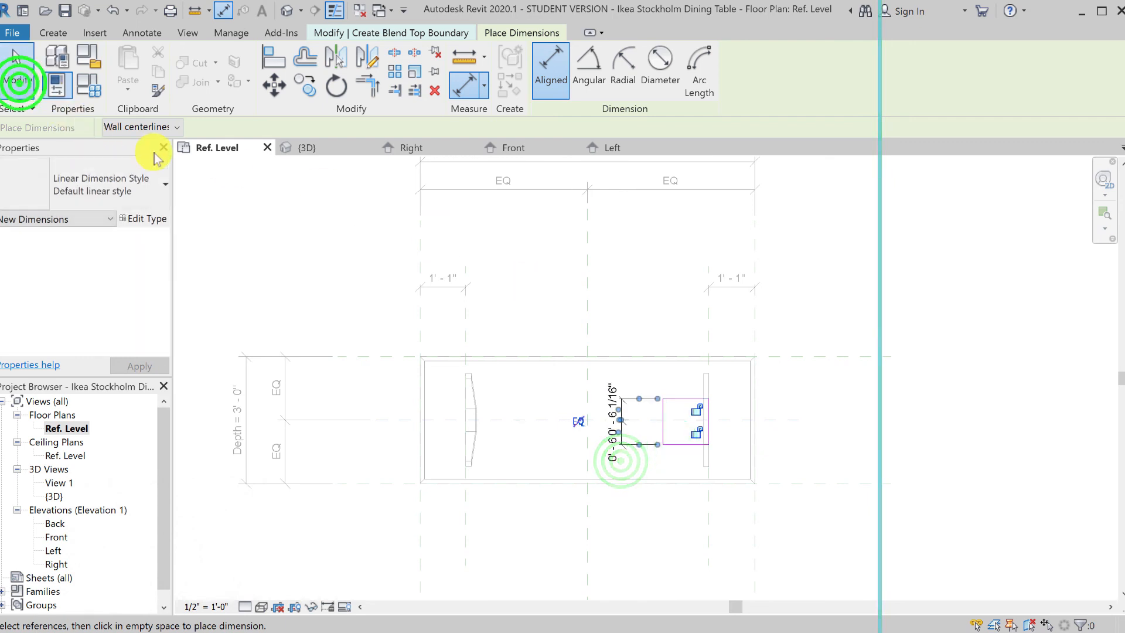
Set the top rectangle's upper and lower edges each 3.25" from the Center Front/Back reference plane
click(685, 400)
click(608, 399)
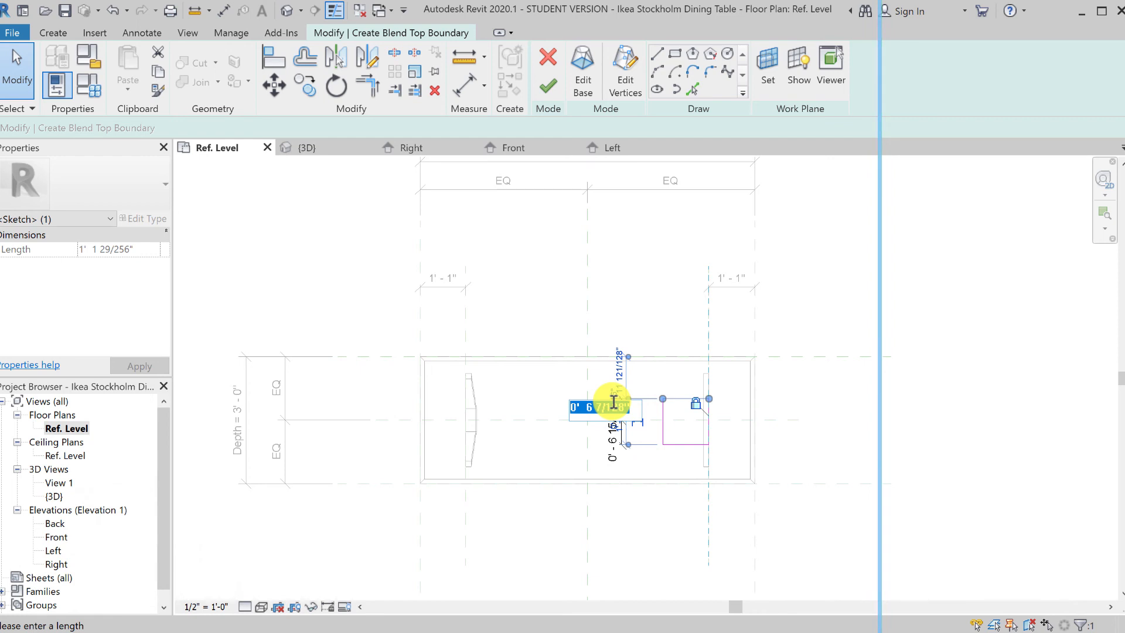
text(3.25)
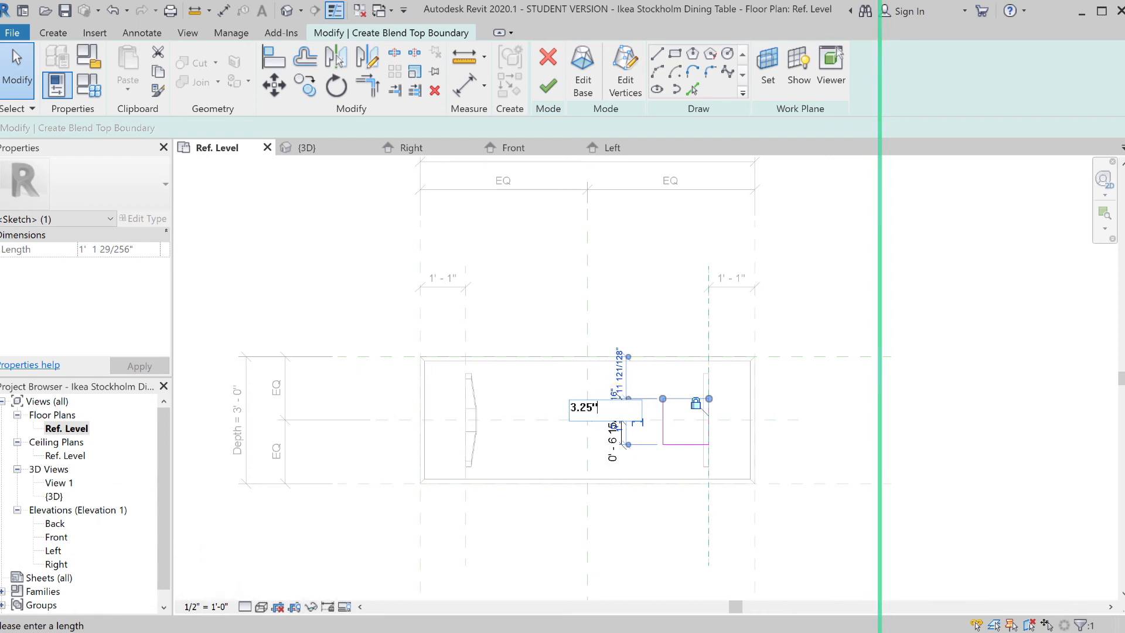
key(Return)
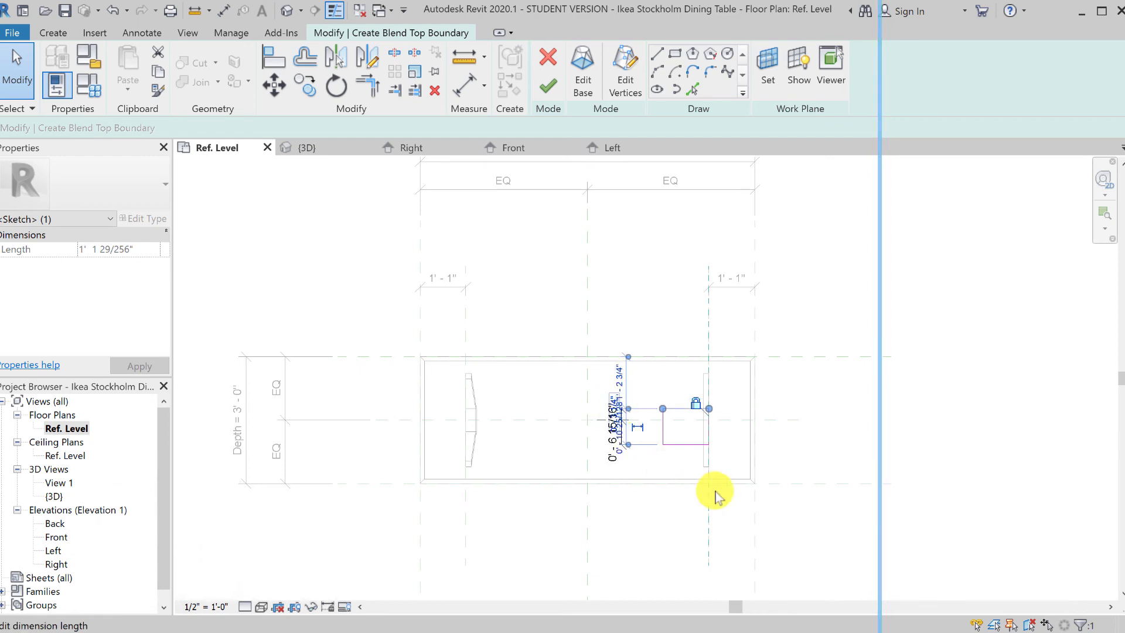
click(655, 453)
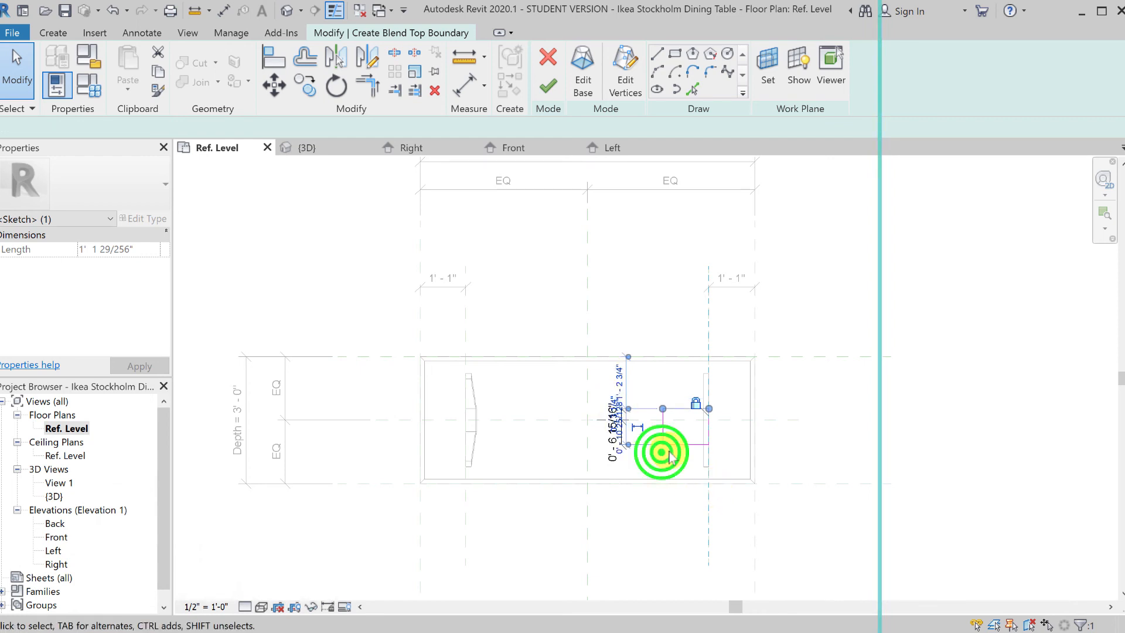
click(612, 446)
text(3.25)
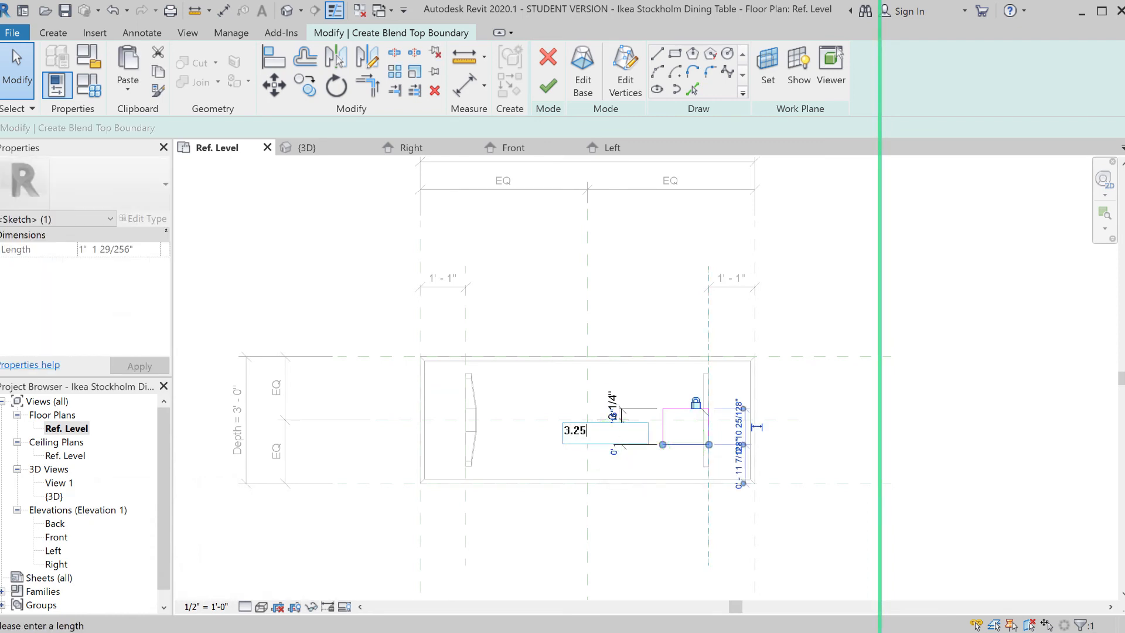
key(Return)
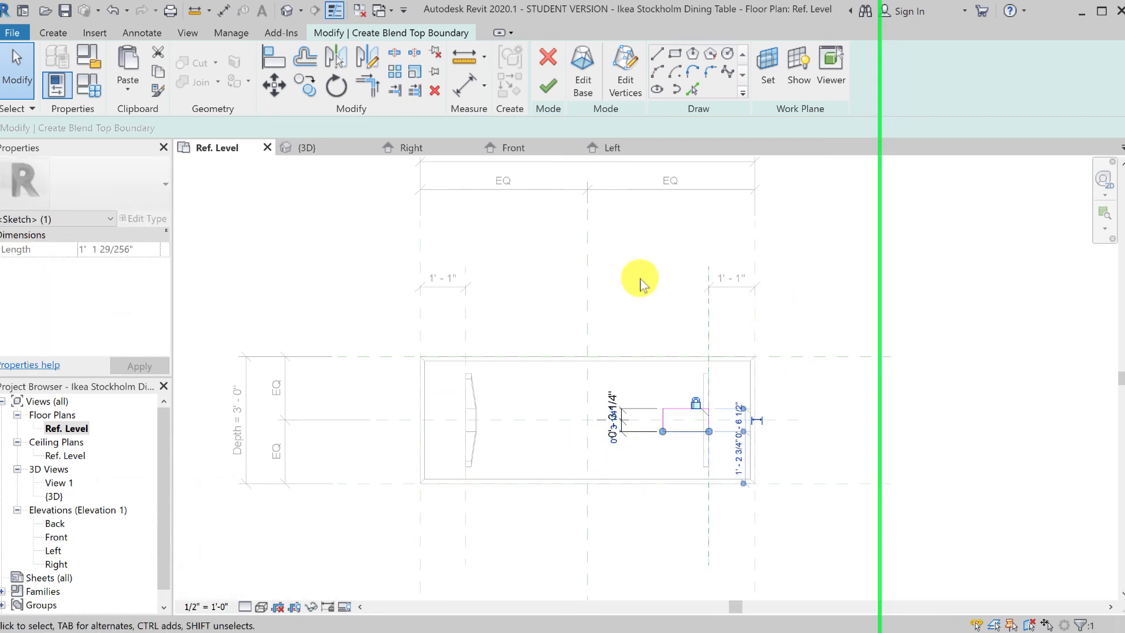
click(602, 259)
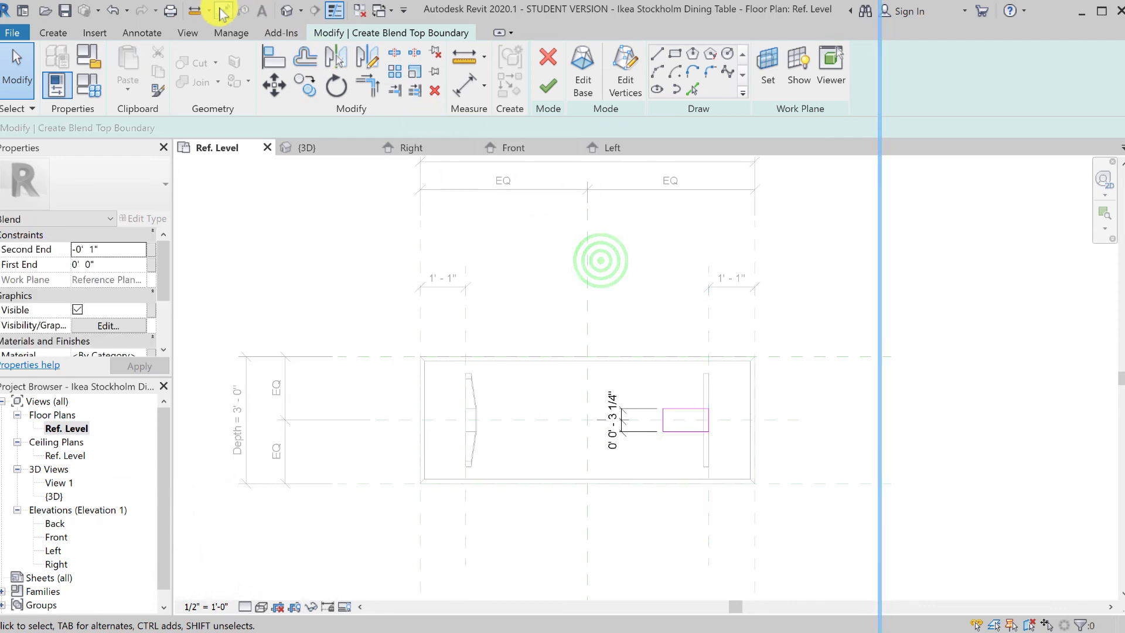
Add an aligned dimension from the Right of Table reference plane to the top rectangle's left edge and move it closer to the rectangle
click(222, 10)
click(710, 336)
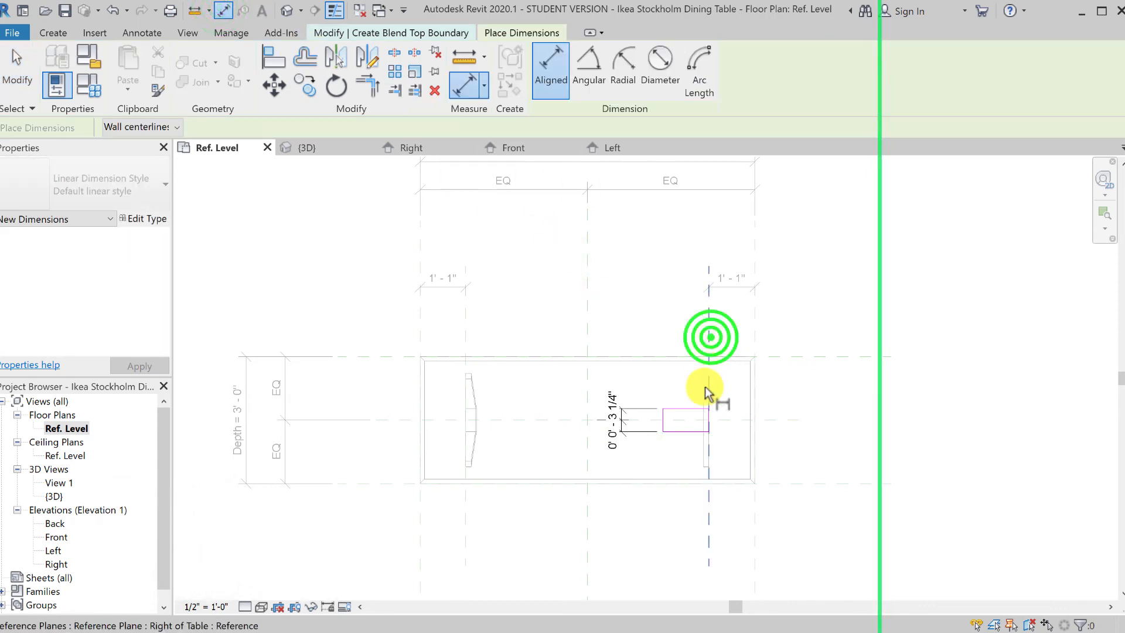
click(666, 423)
click(661, 321)
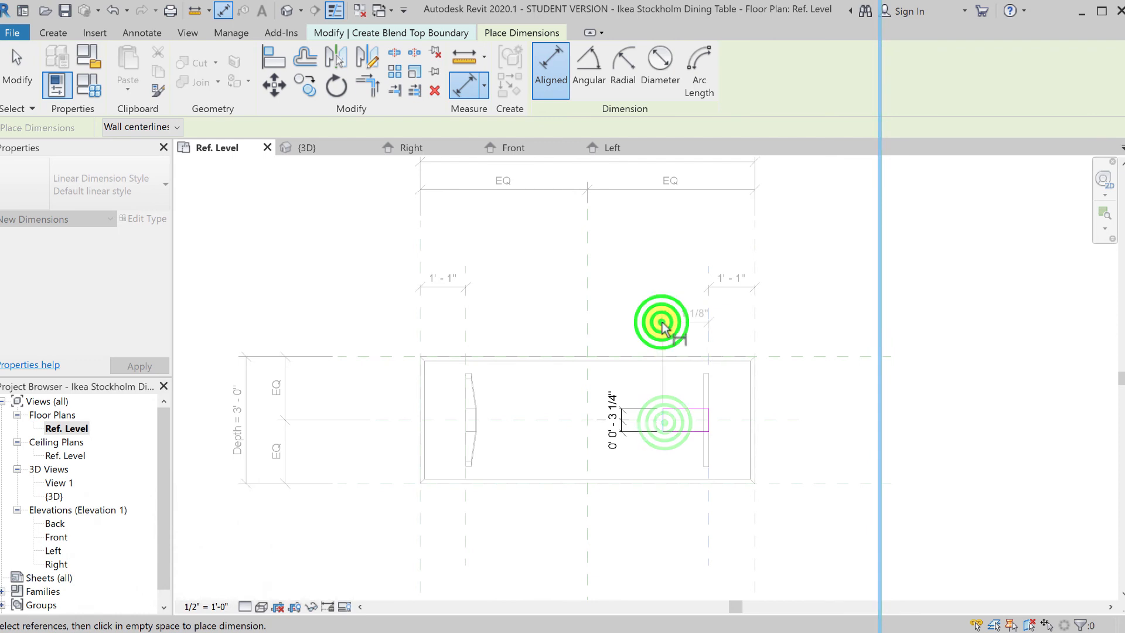
click(16, 76)
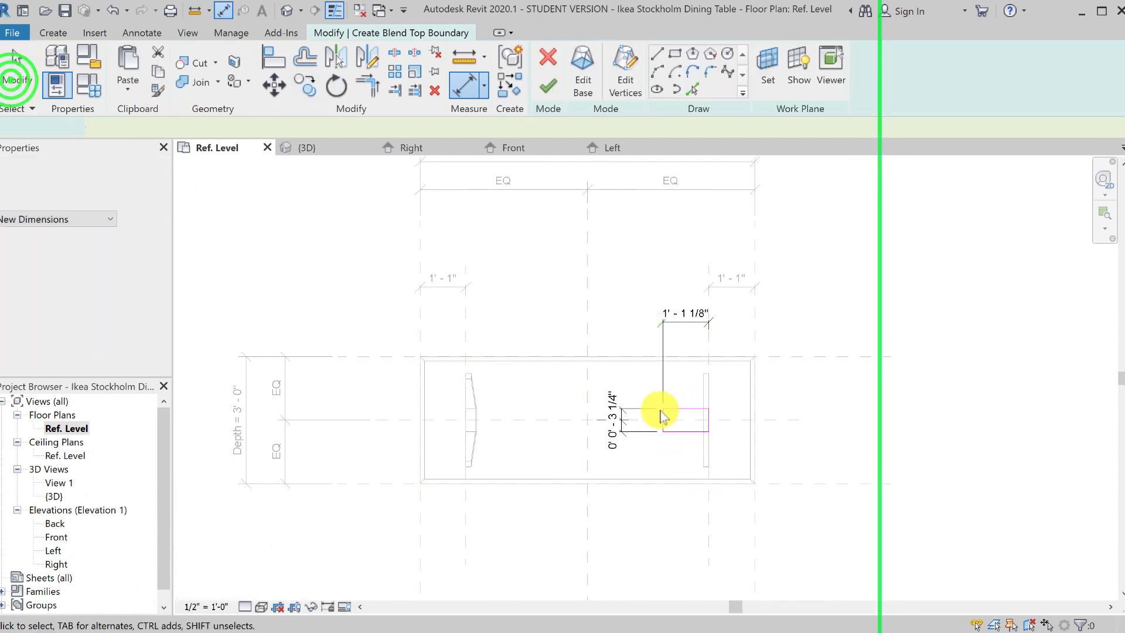
click(652, 394)
drag(638, 393, 670, 457)
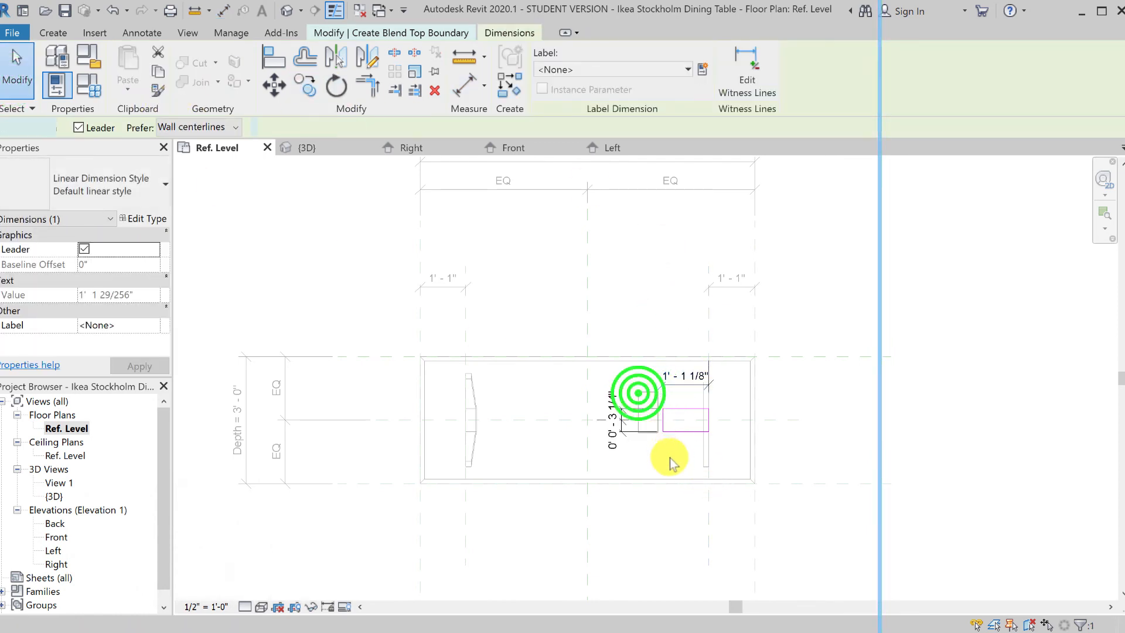
Set the distance from the Right of Table reference plane to the top rectangle's left edge to 3"
click(686, 375)
text(3)
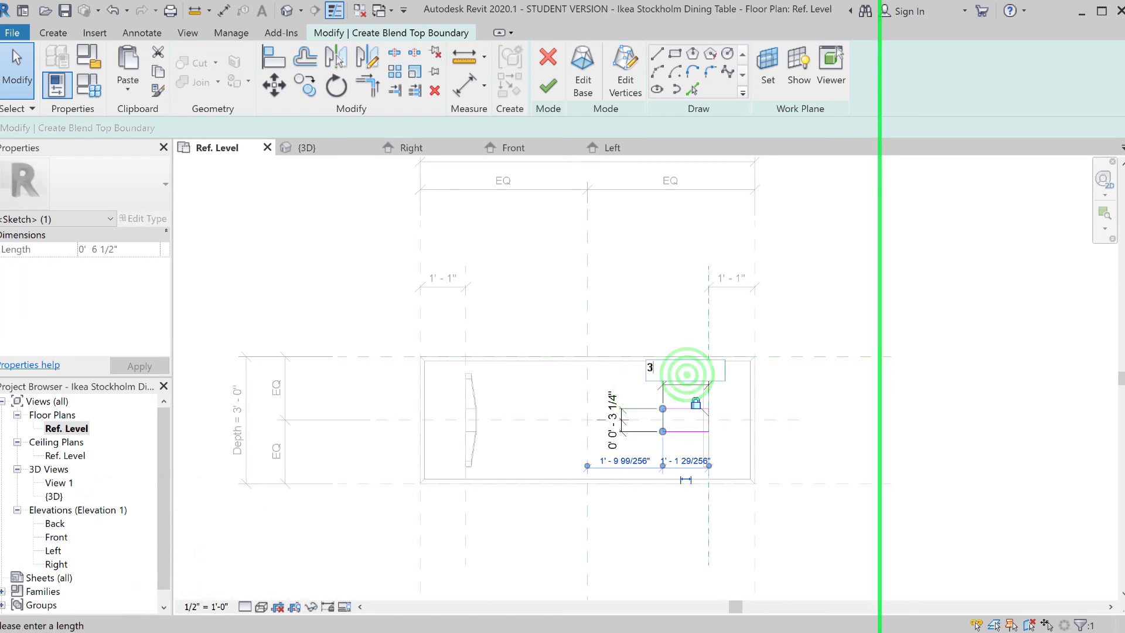
key(Return)
click(668, 306)
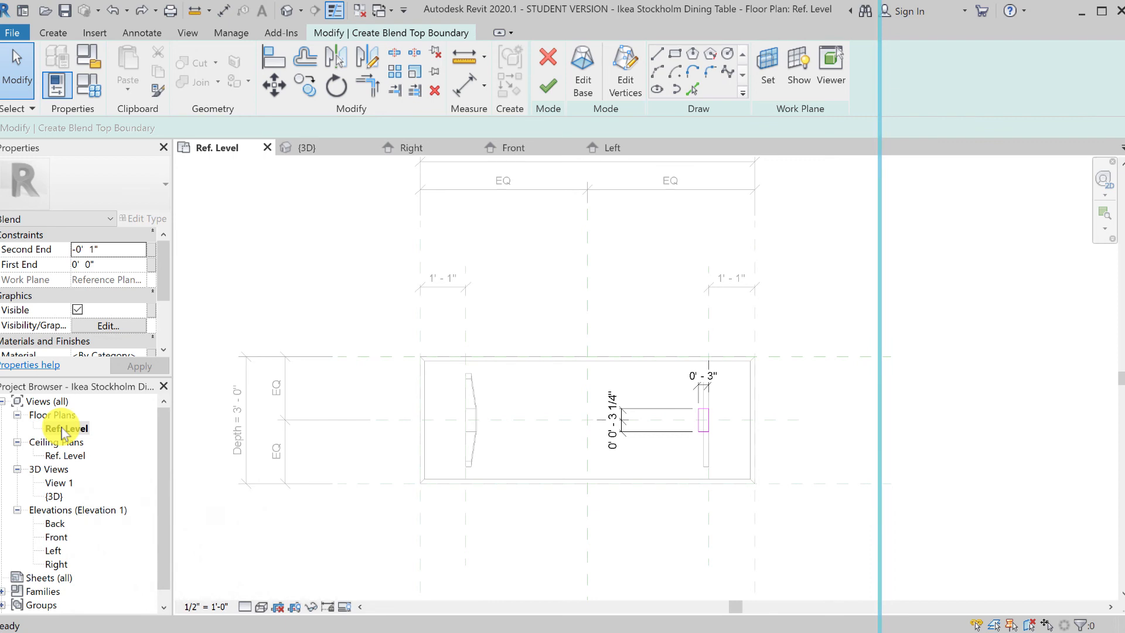
Set the work plane to Reference Plane : Top of Table and finish the second leg's blend
click(775, 76)
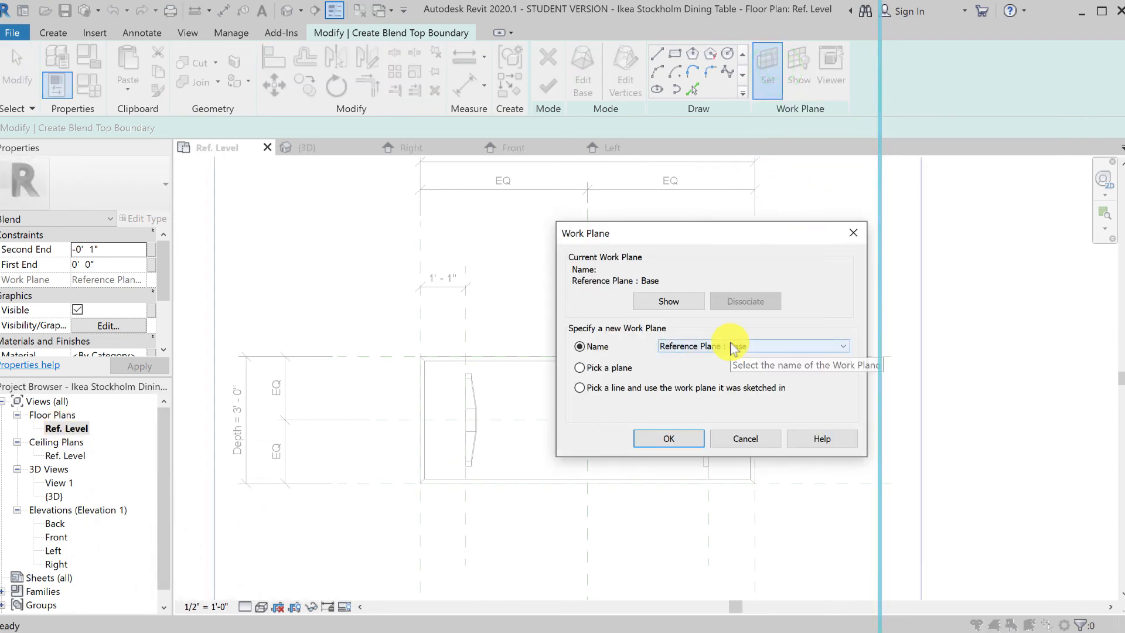
click(734, 346)
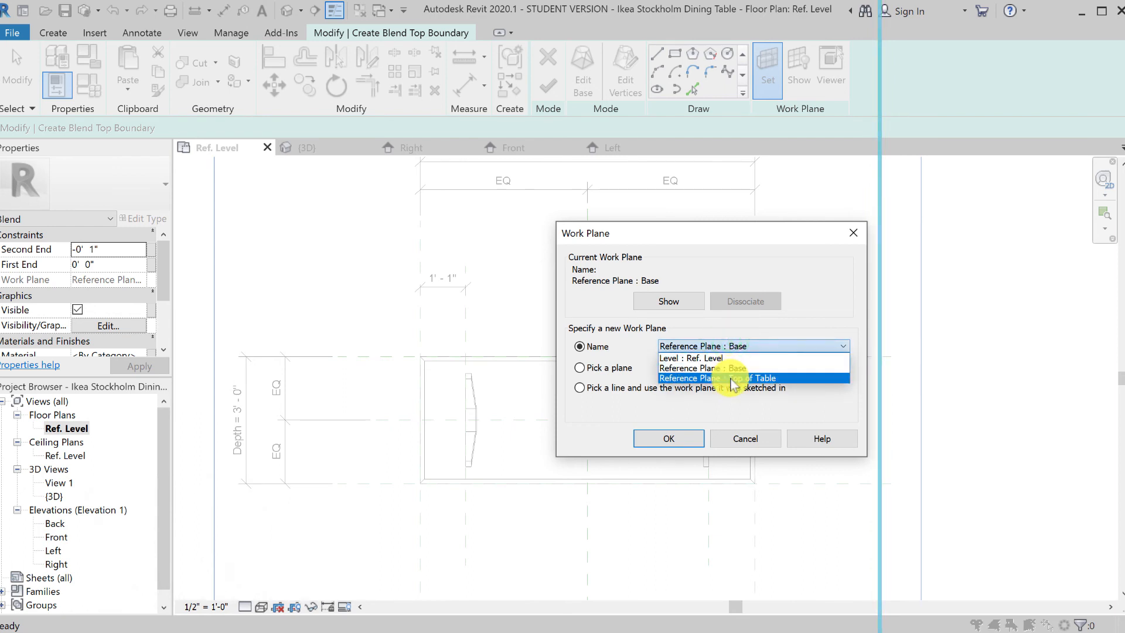
click(734, 380)
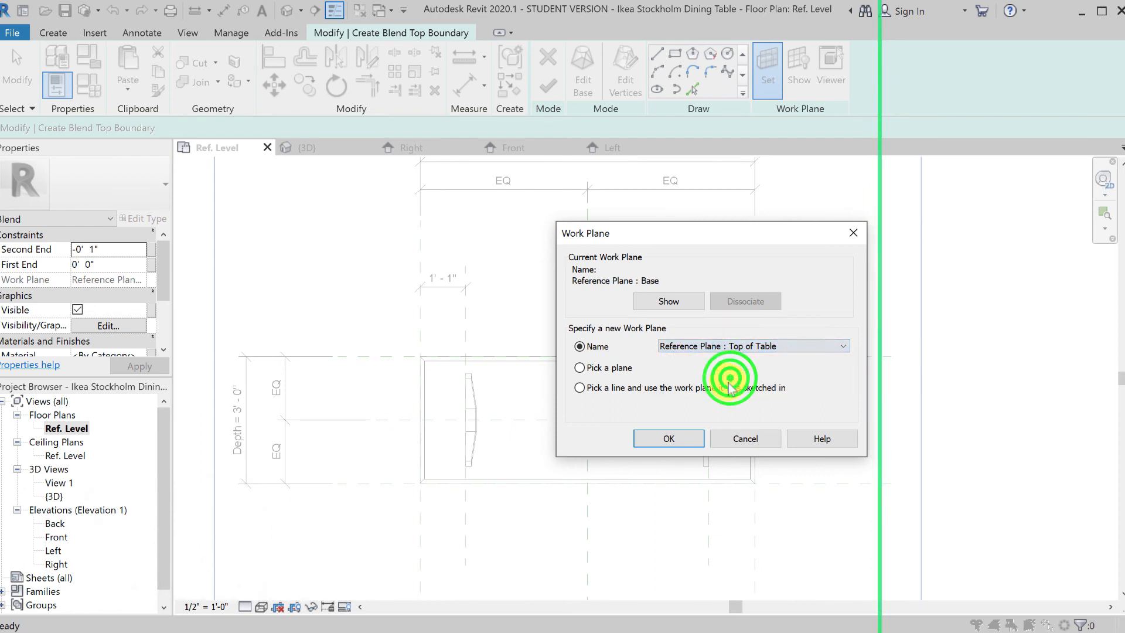
click(673, 439)
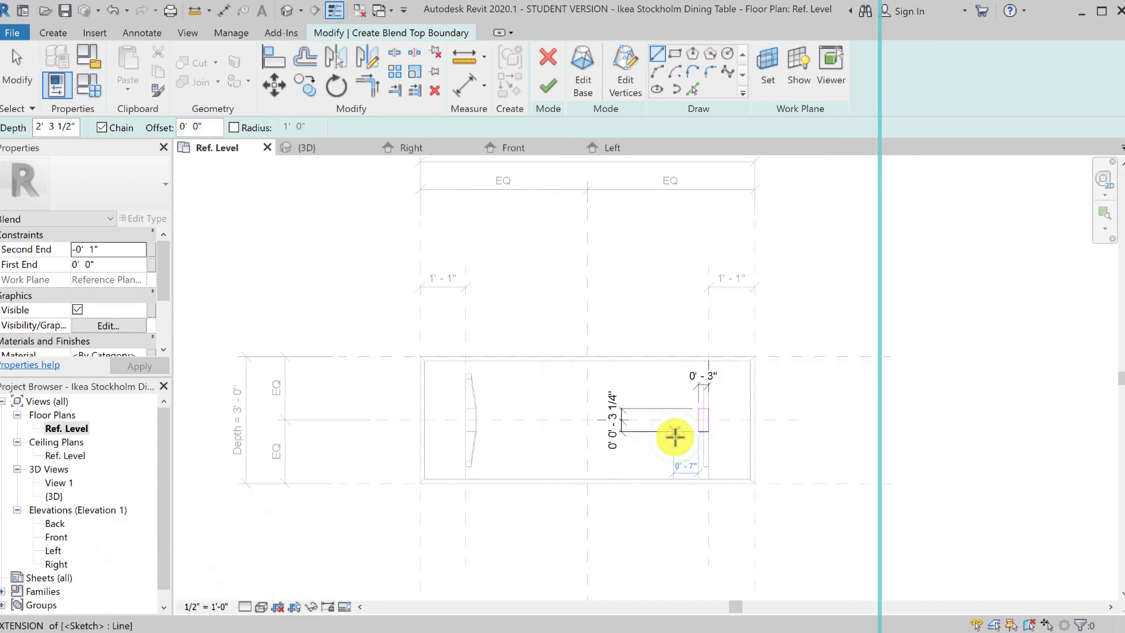
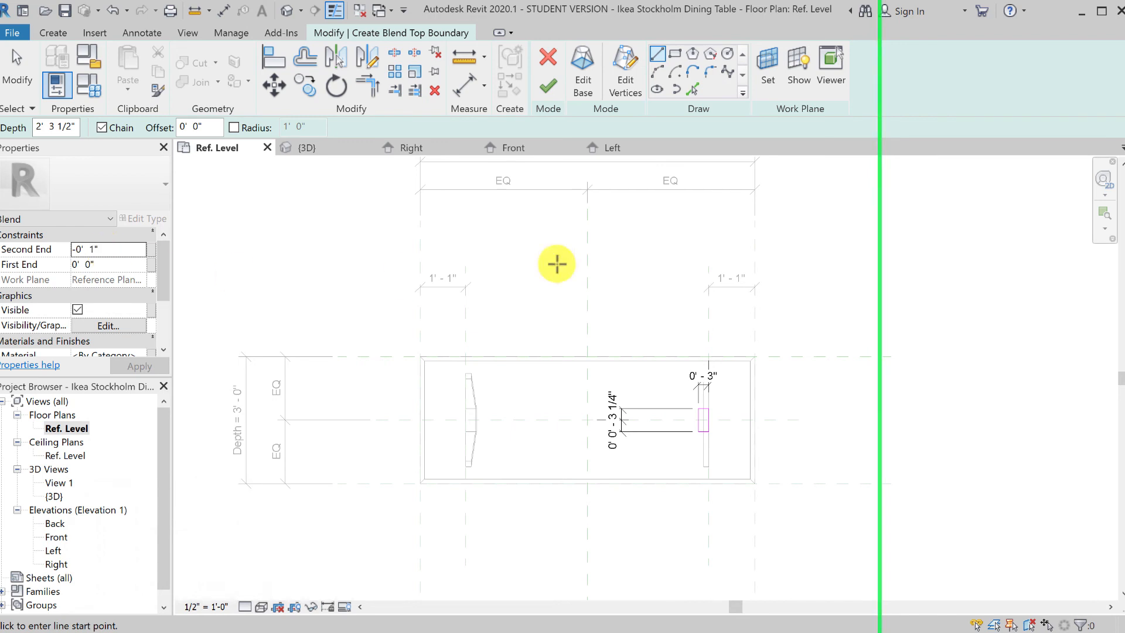
click(549, 90)
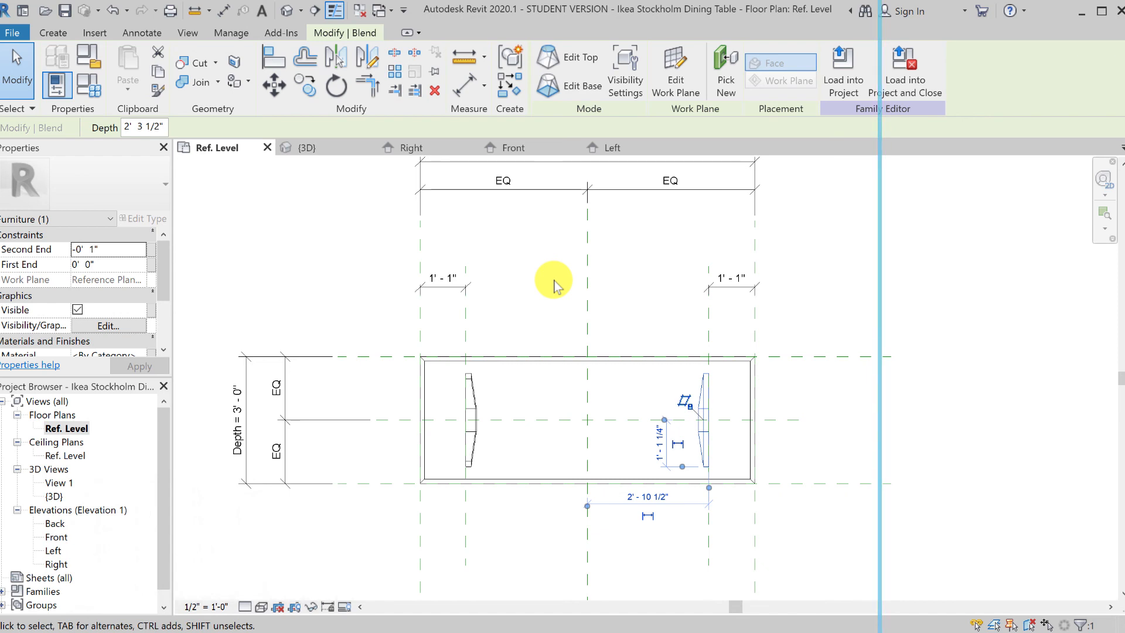
Inspect the second leg's shape and height in the 3D view and the Front elevation
click(330, 148)
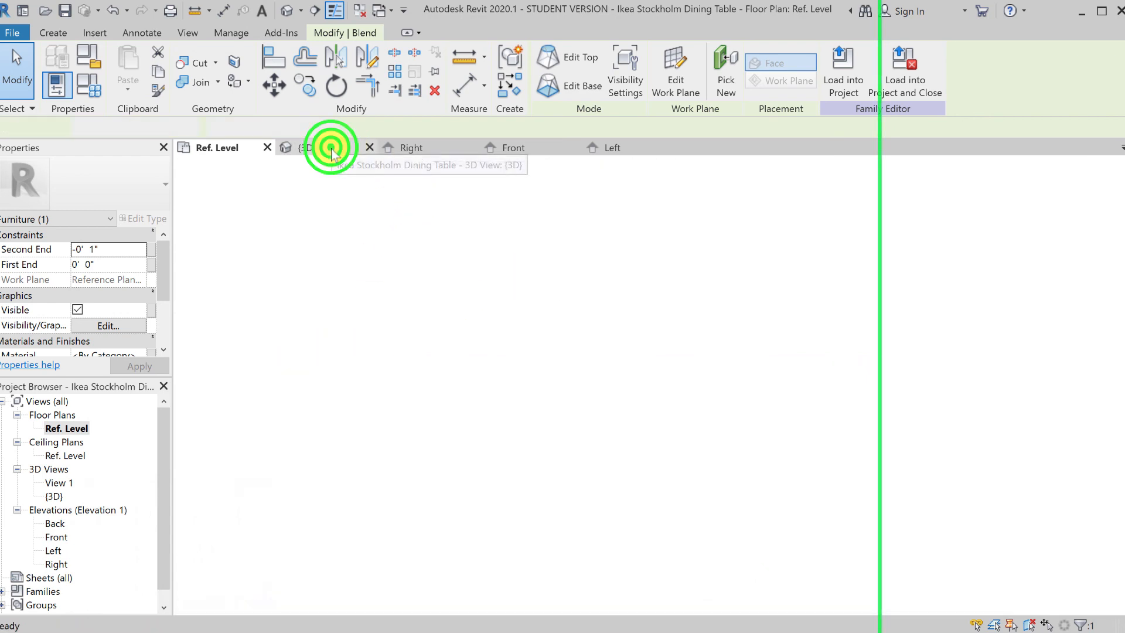
scroll(718, 422, up, 2)
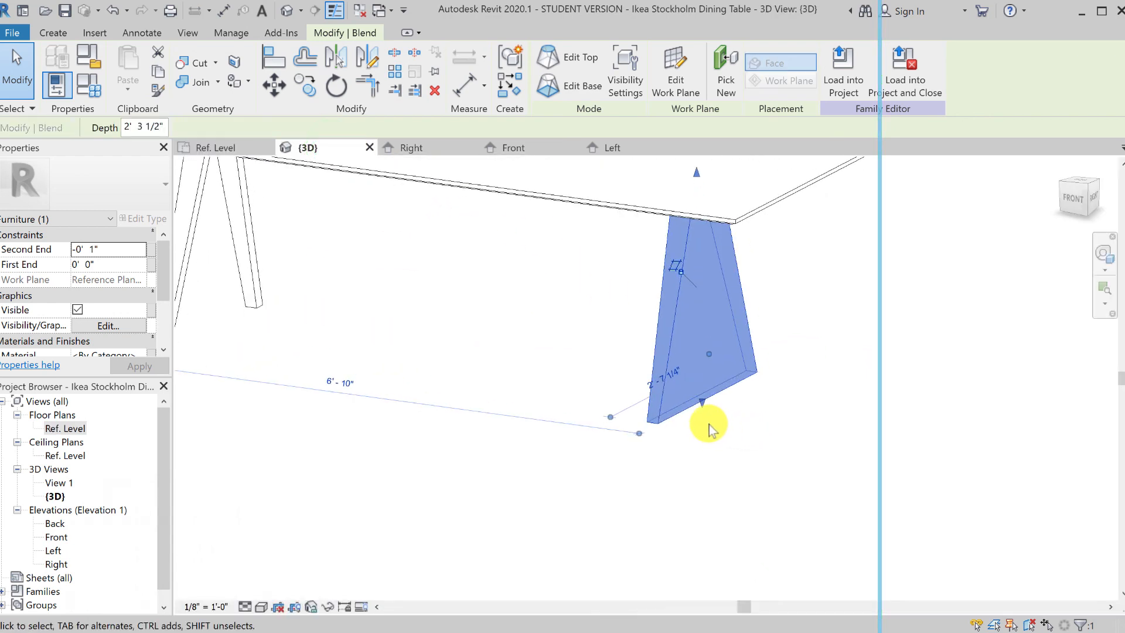
shift+middle_drag(728, 439, 699, 331)
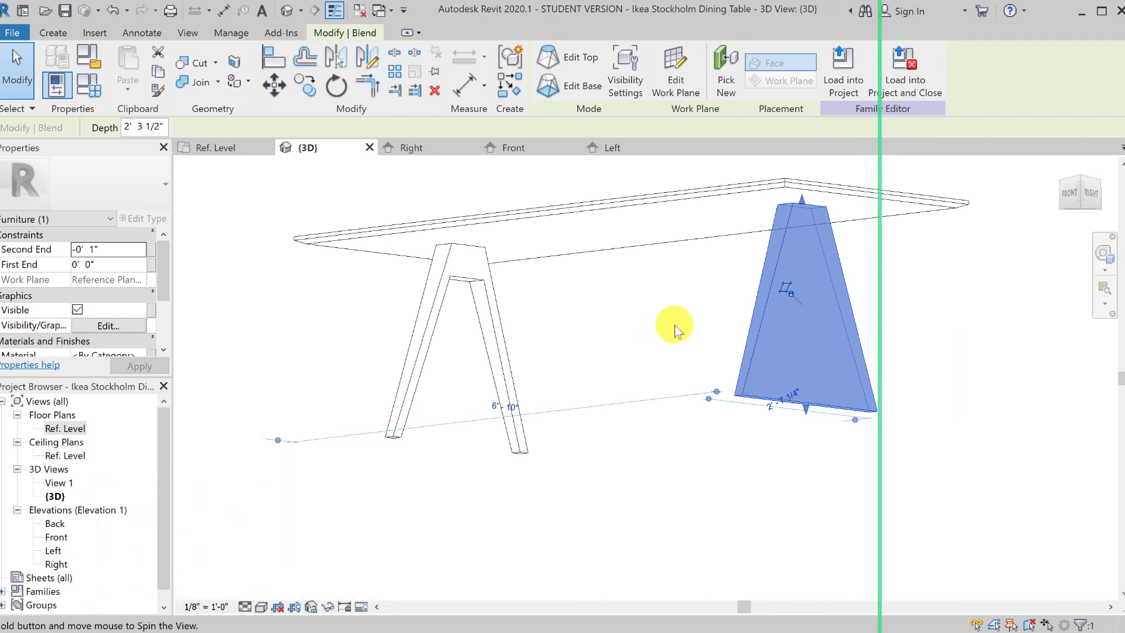
click(518, 149)
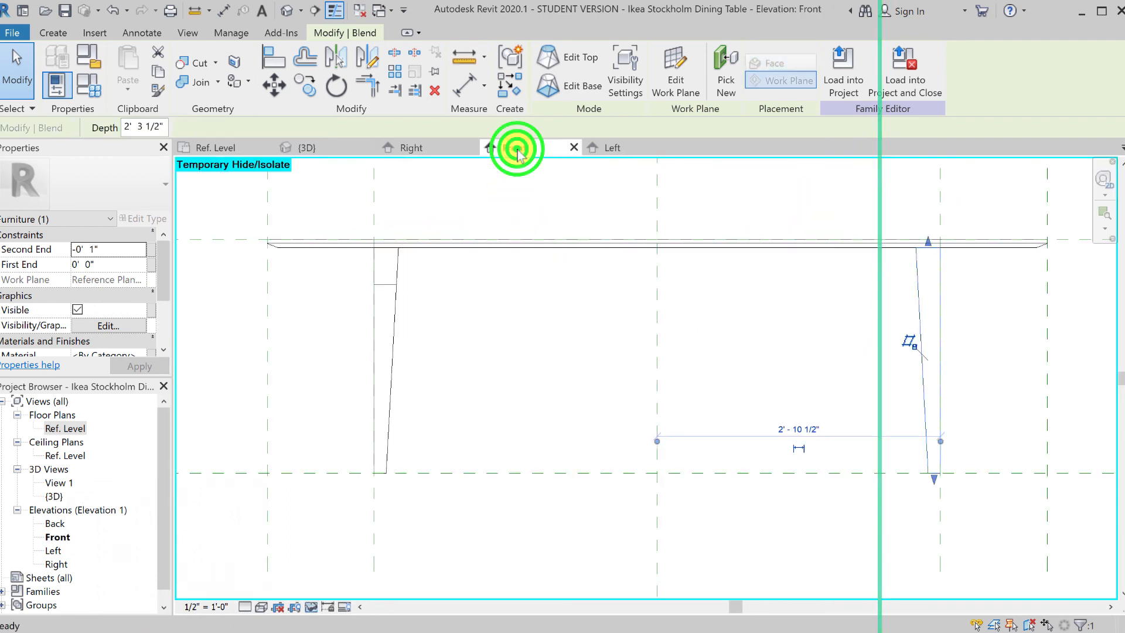
click(925, 366)
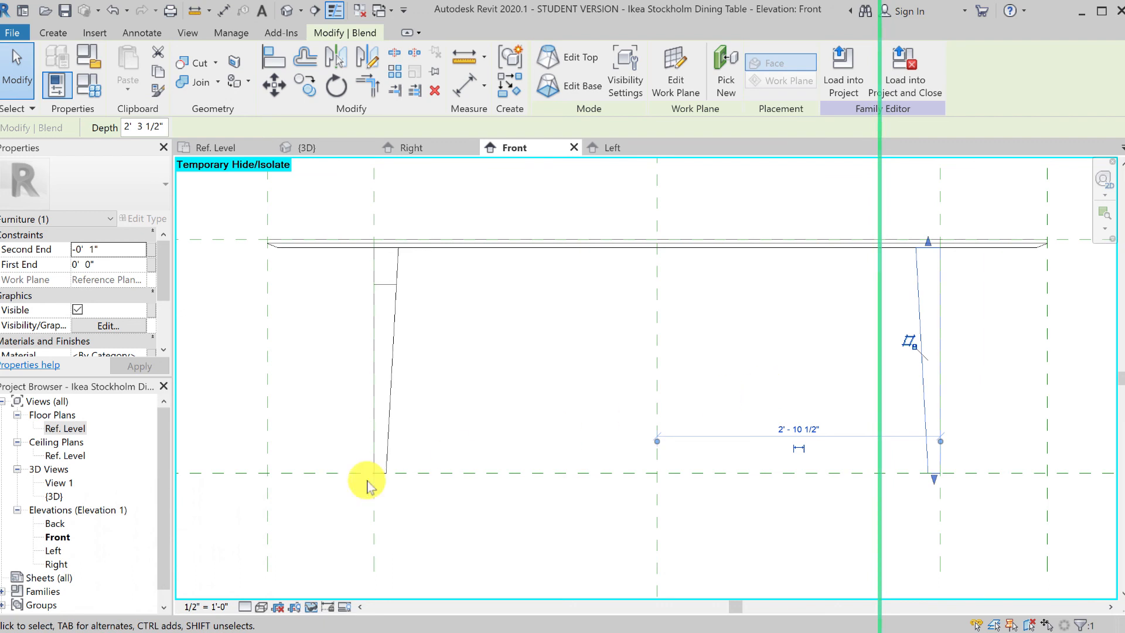
Open the Right elevation, set its visual style to Hidden Line, and check that the near leg is selectable
double_click(57, 564)
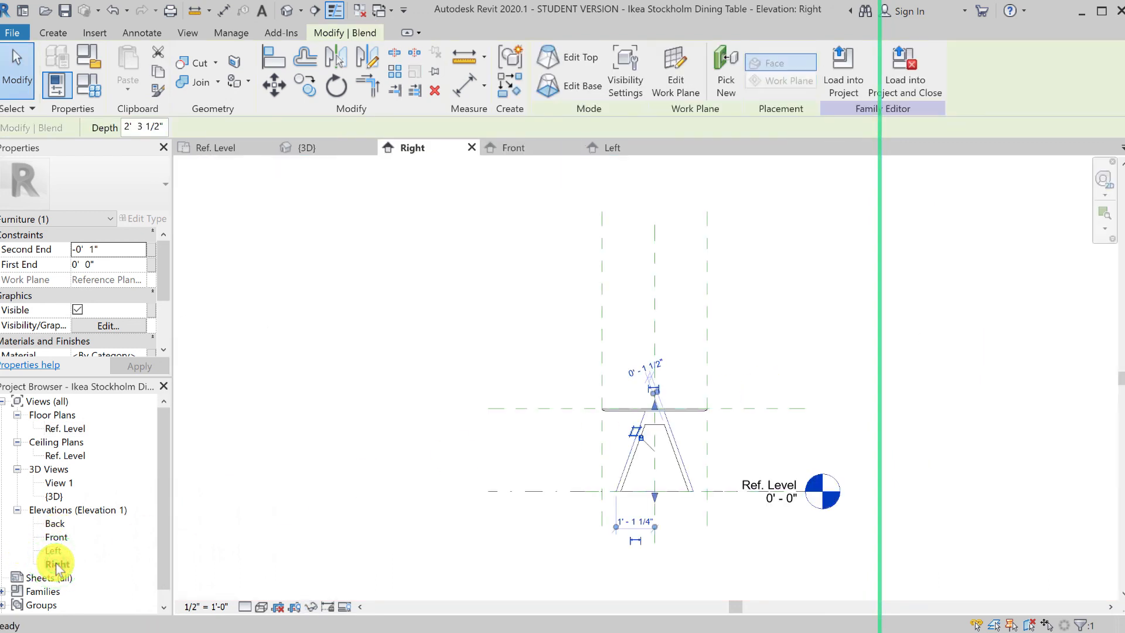
click(773, 411)
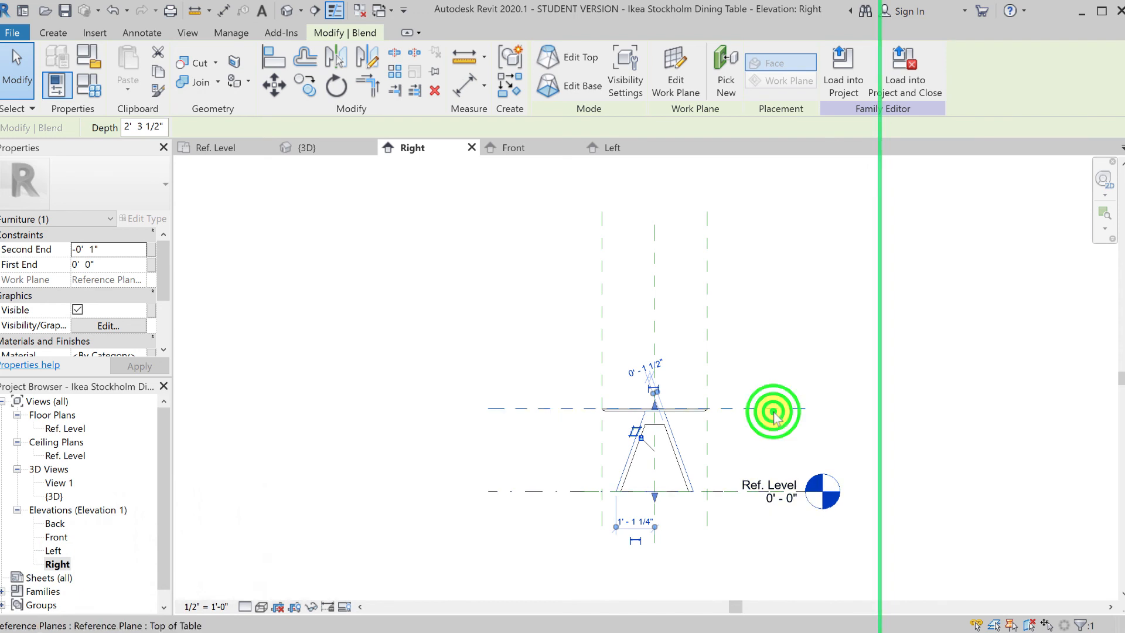
click(764, 445)
scroll(710, 448, up, 2)
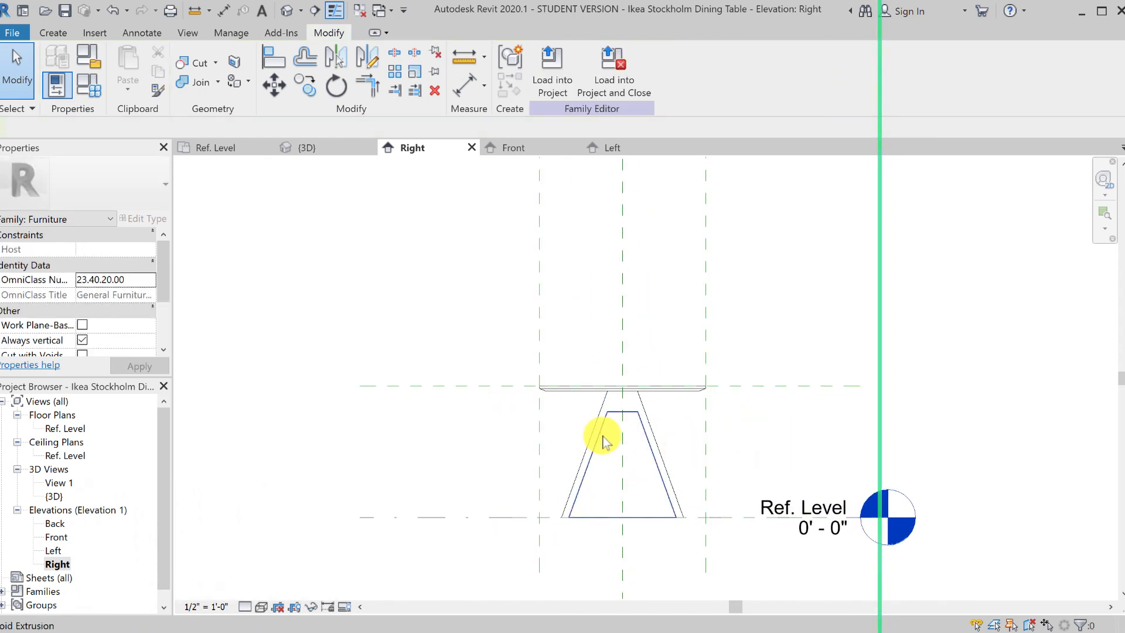
click(262, 606)
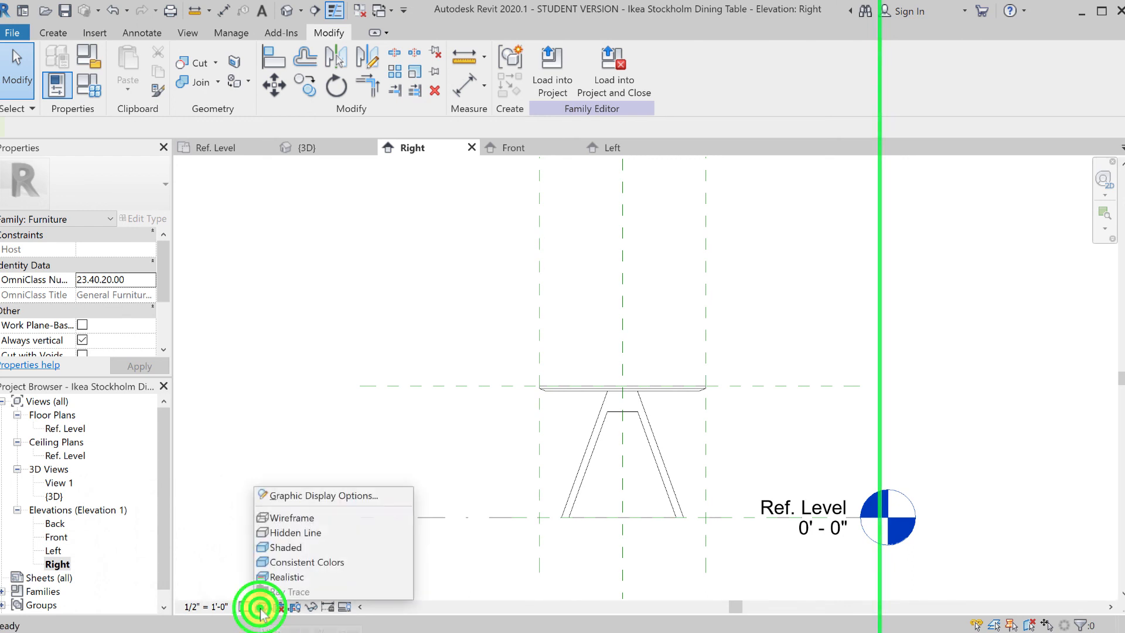
click(278, 533)
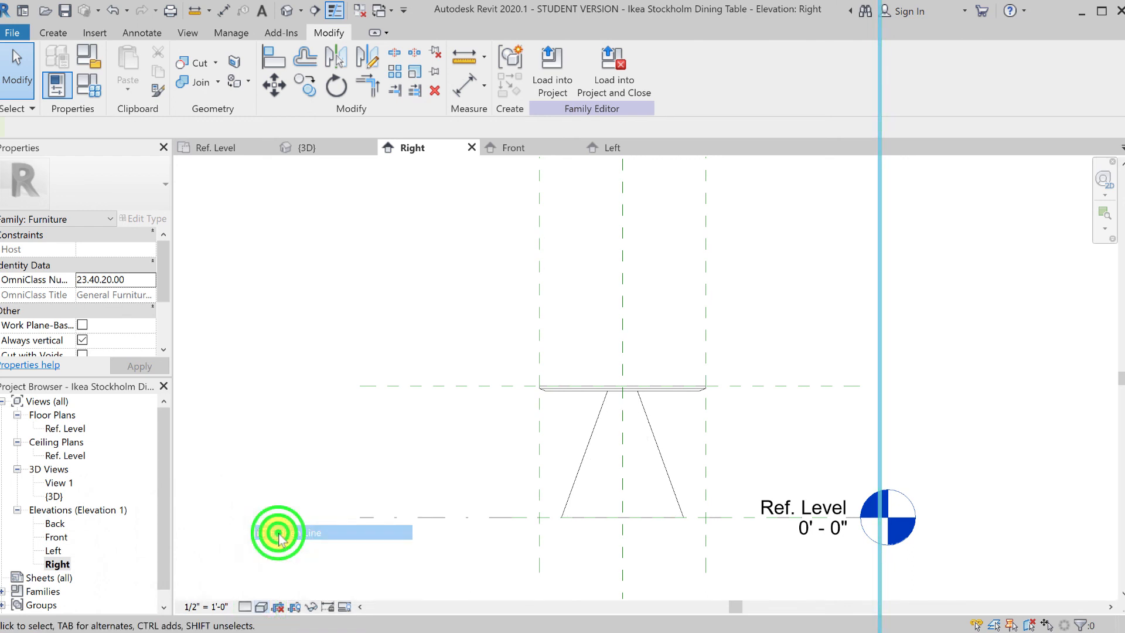
click(655, 454)
scroll(680, 450, up, 1)
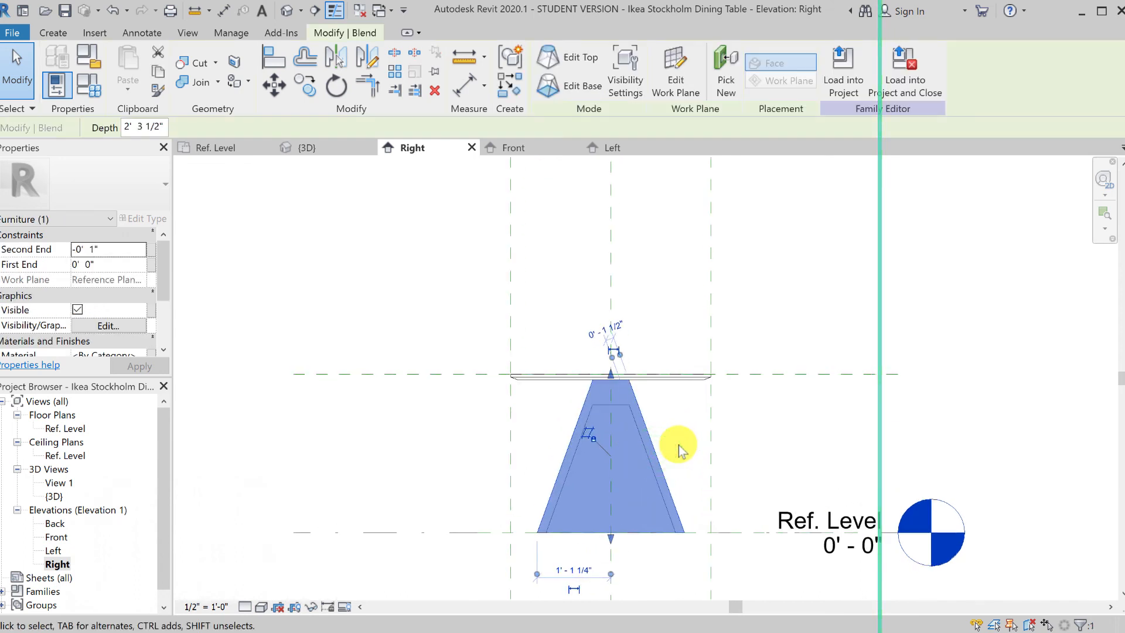
click(549, 321)
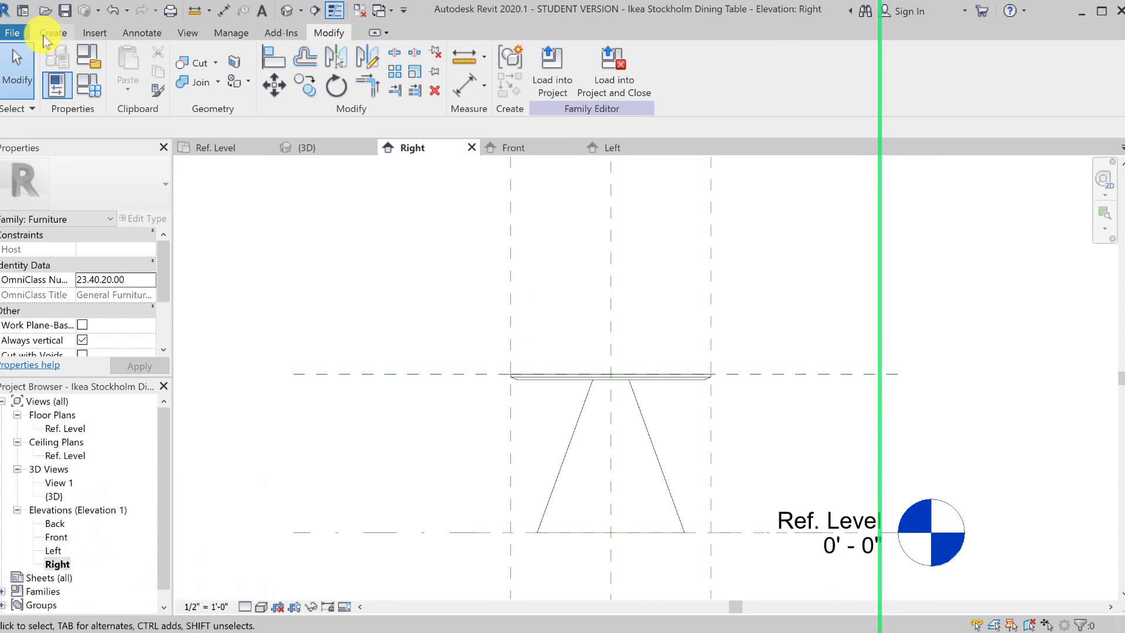
scroll(44, 36, up, 2)
Start a void extrusion in the Right elevation with its work plane set to Reference Plane : Right of Table
click(44, 36)
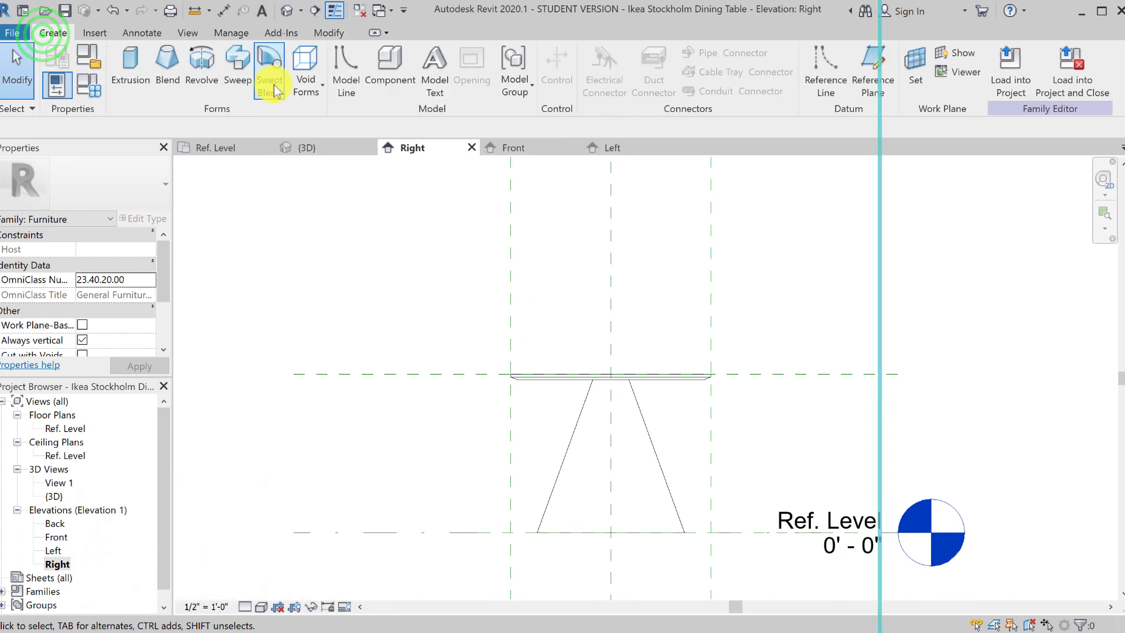
click(303, 82)
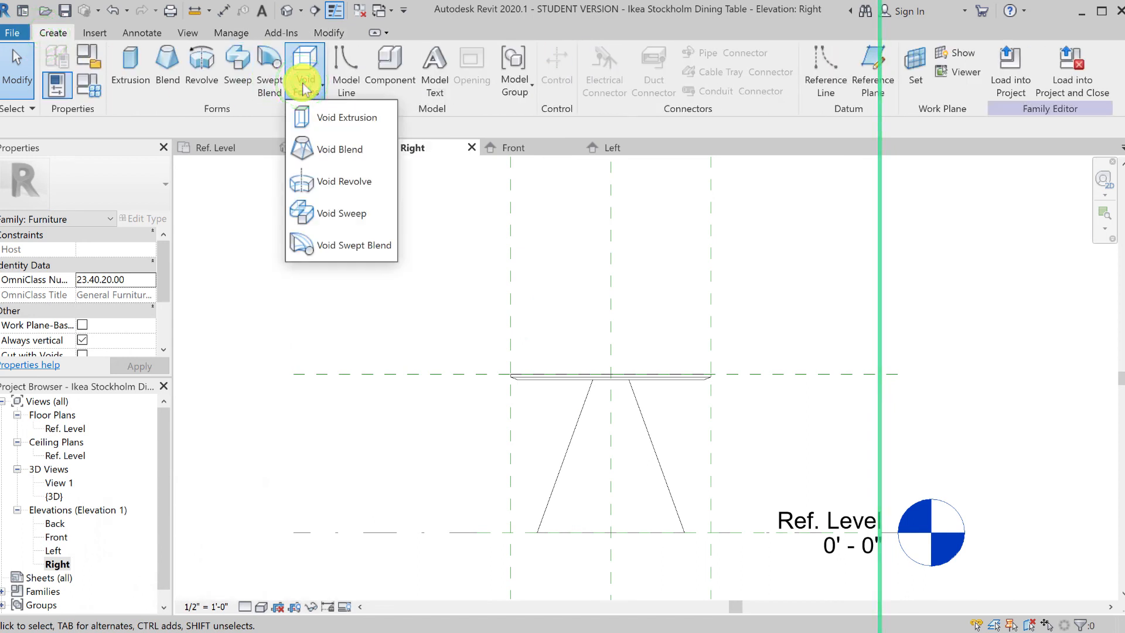
click(323, 126)
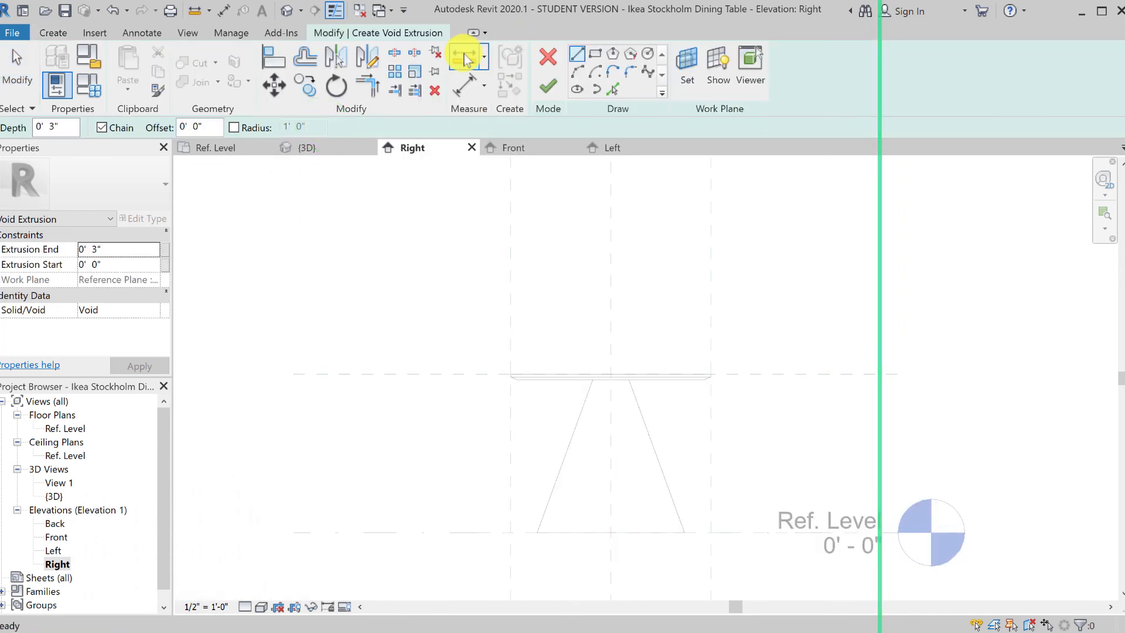
click(686, 69)
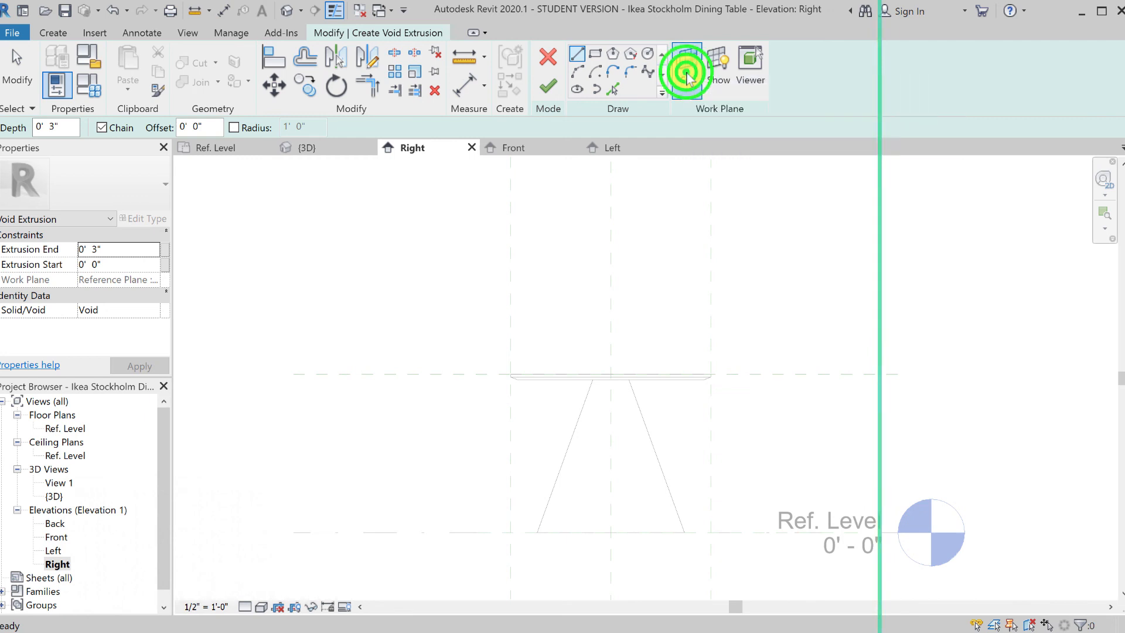
click(729, 350)
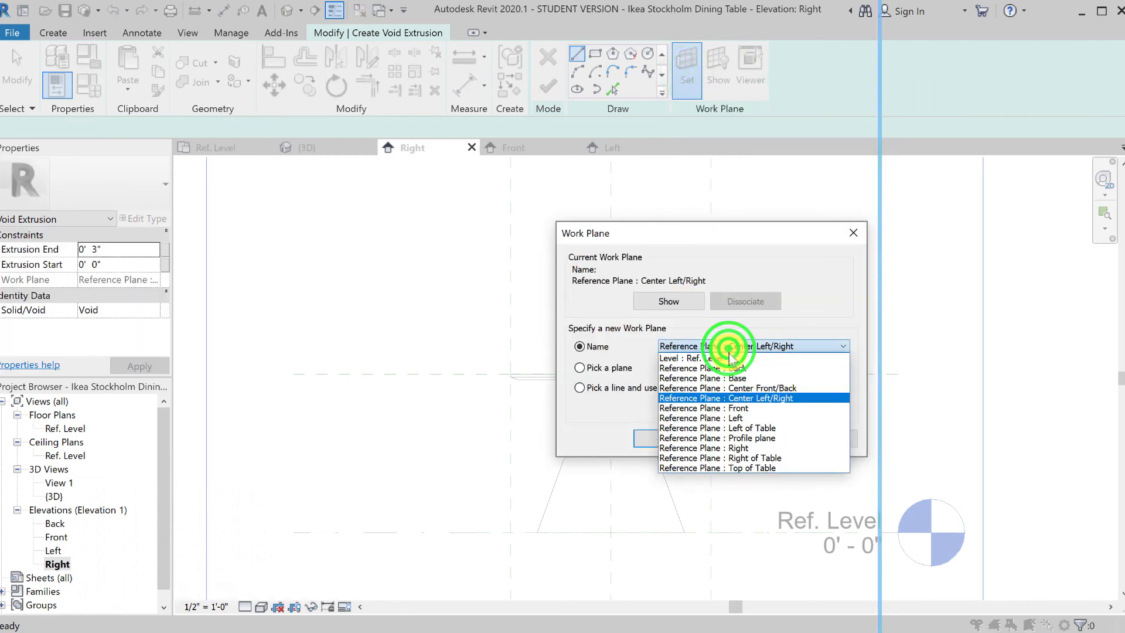
click(738, 458)
click(669, 438)
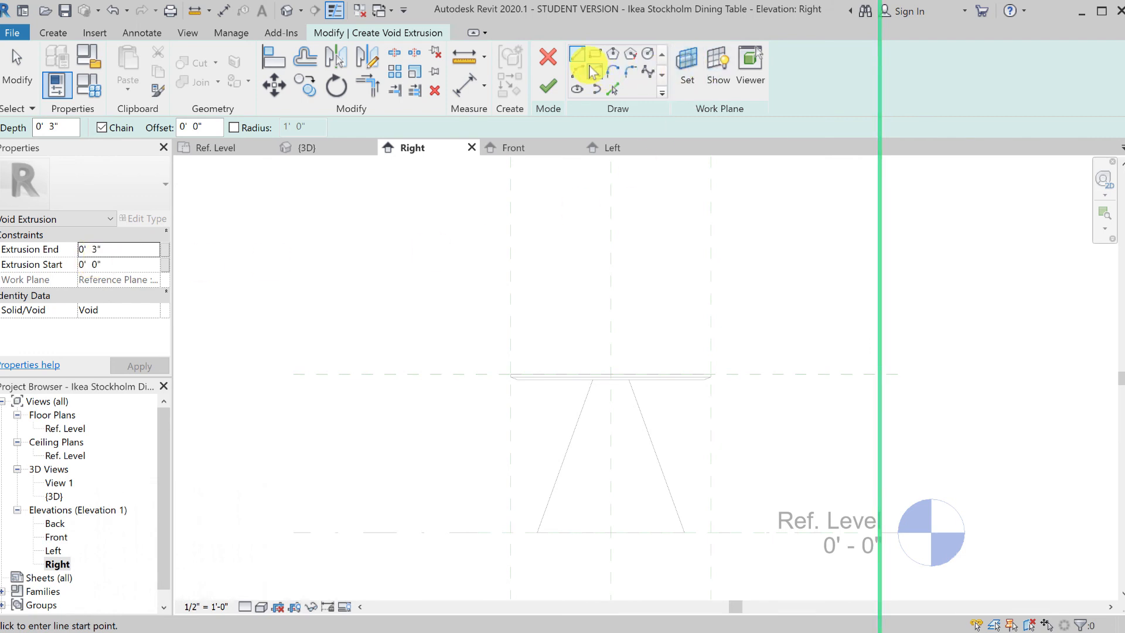
Create the void's bottom sketch line from the Base reference plane with Pick Lines and lock it to the plane
click(613, 89)
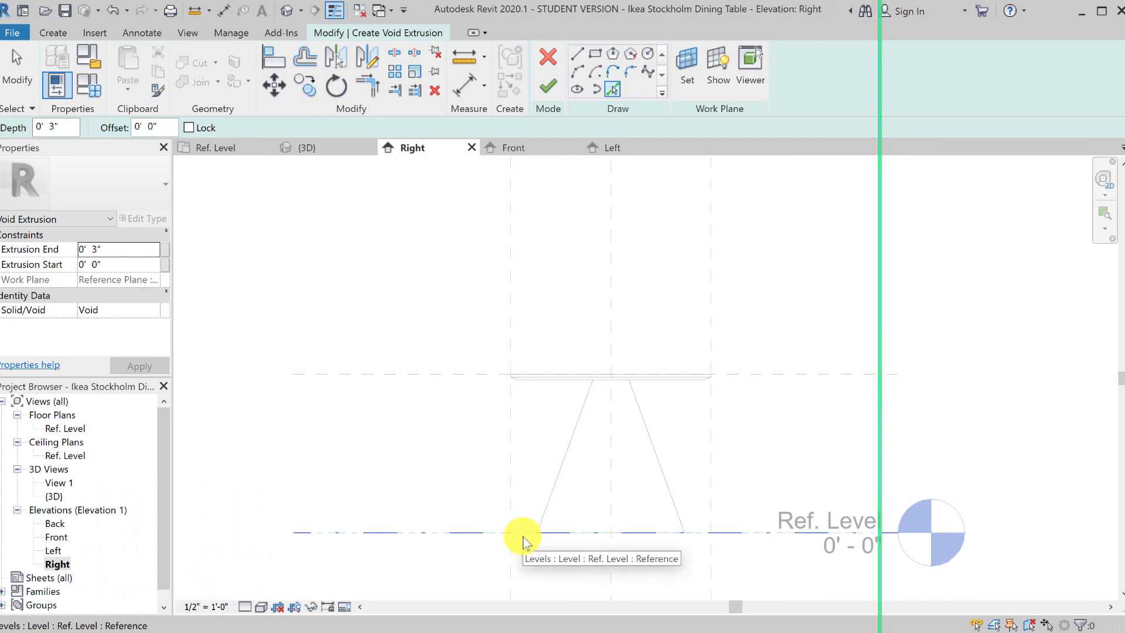
key(Tab)
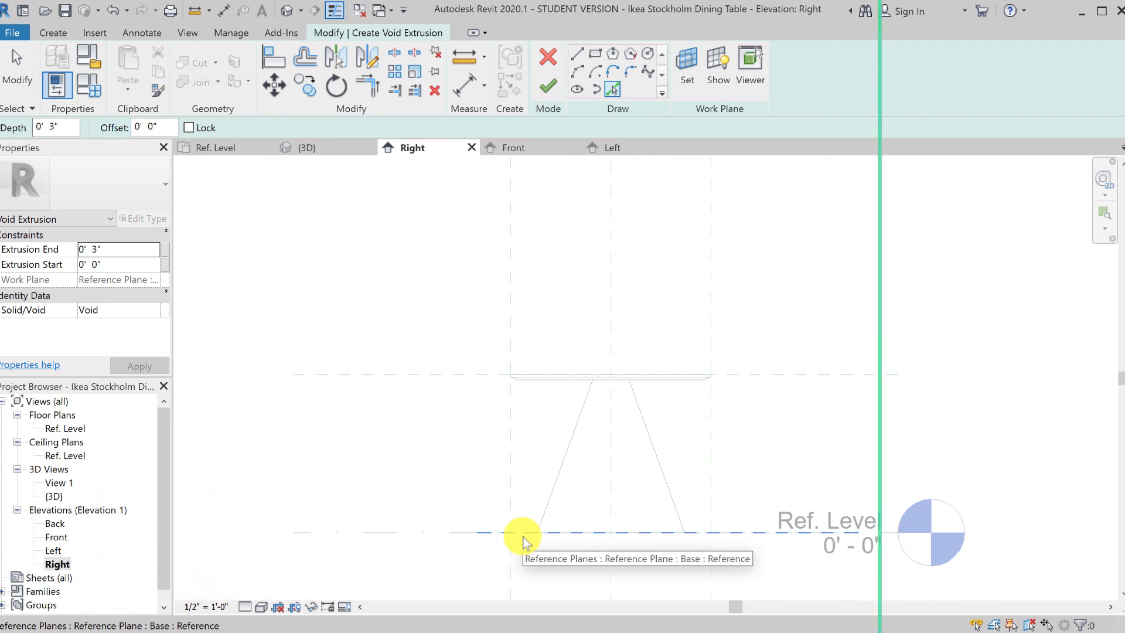
click(522, 537)
click(655, 544)
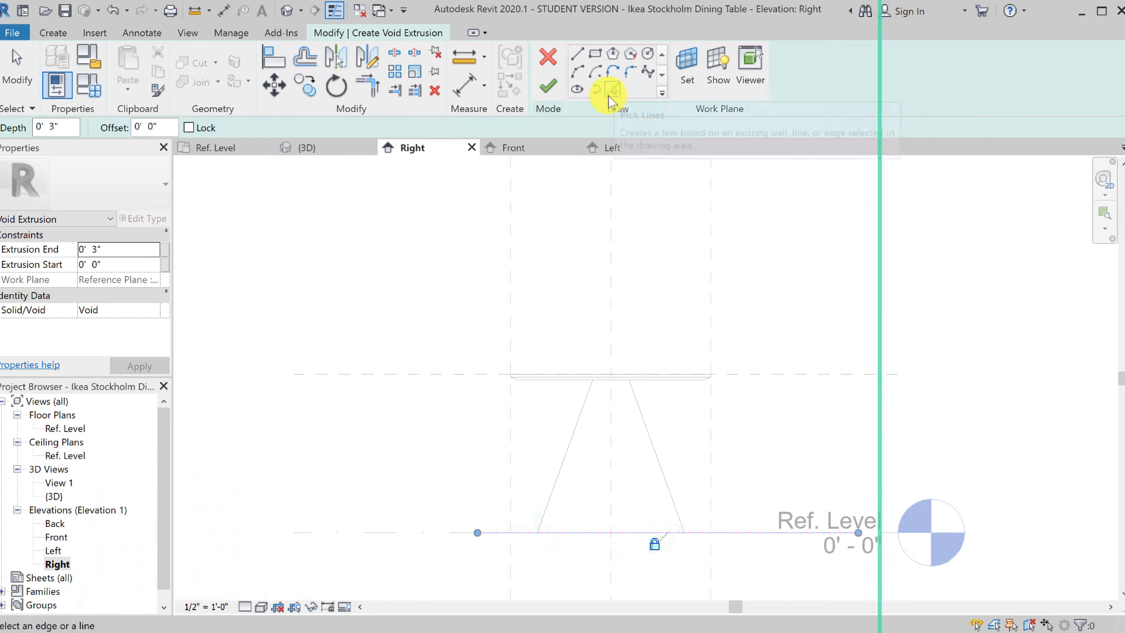
Create two slanted void sketch lines offset 1.5" inward from the leg's left and right edges
click(153, 128)
drag(168, 127, 108, 129)
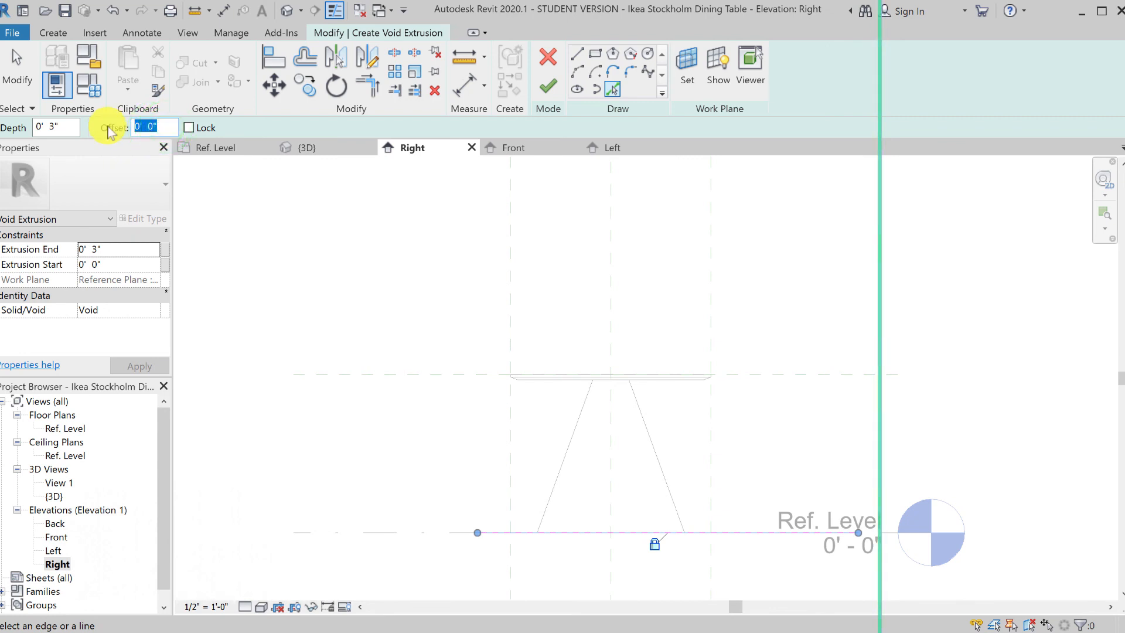
text(1)
text(.5")
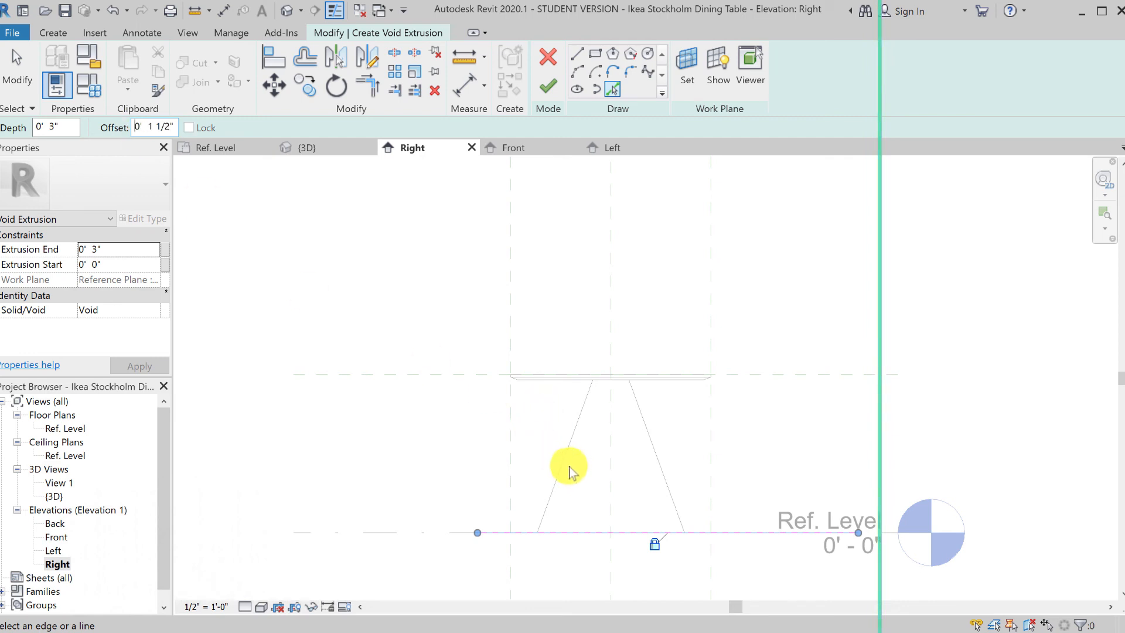
click(568, 466)
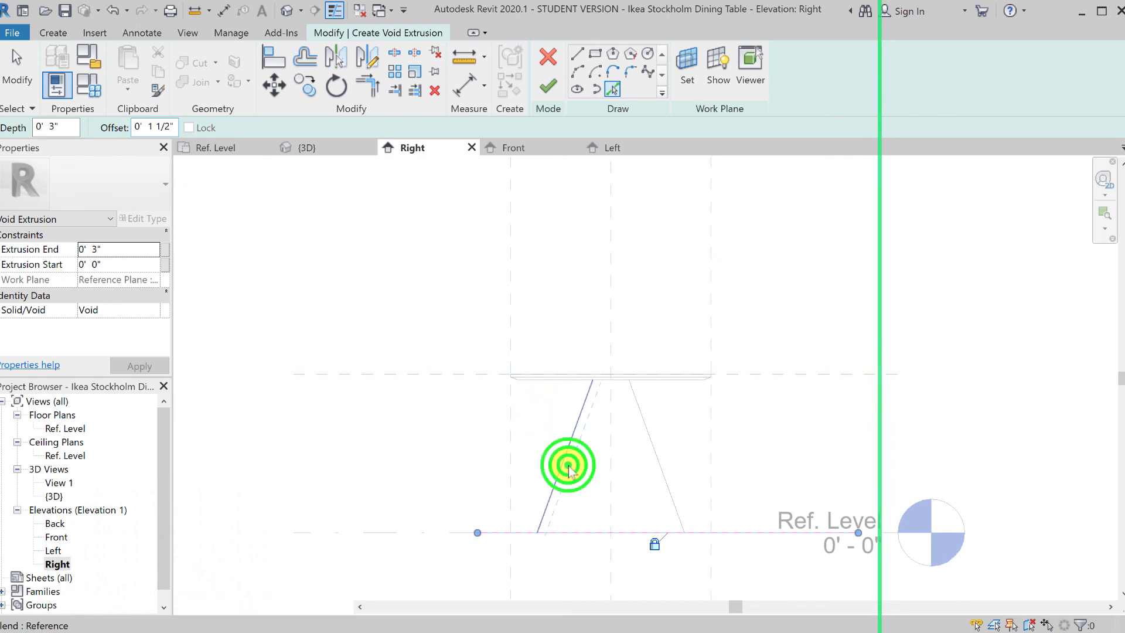
click(664, 464)
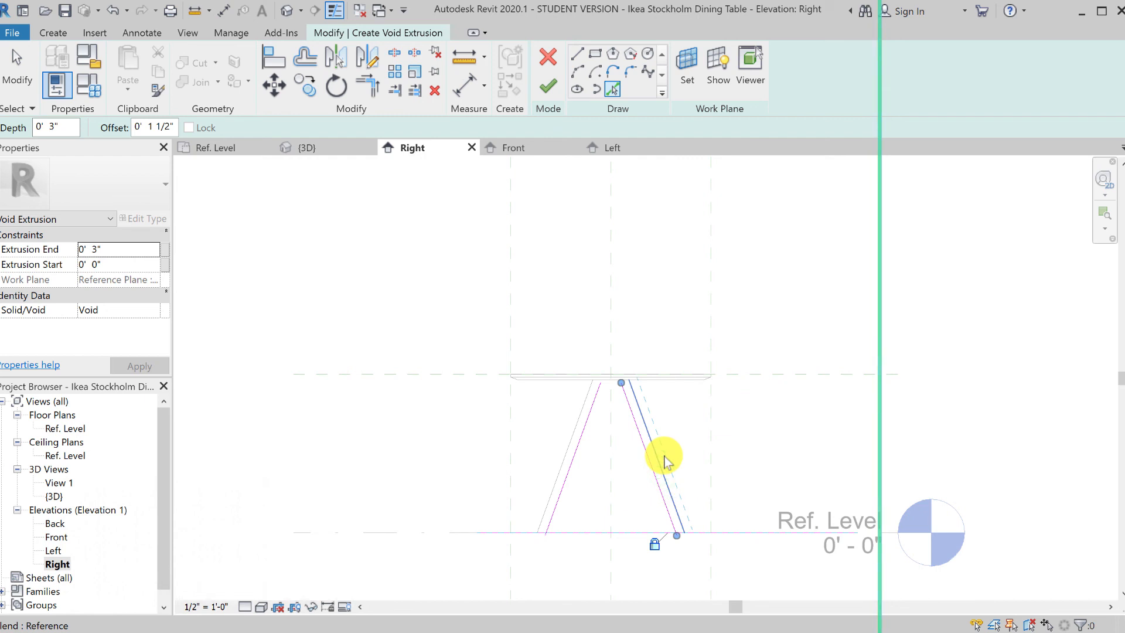
Create the void's upper sketch line offset 4 1/2" below the underside of the tabletop
click(153, 127)
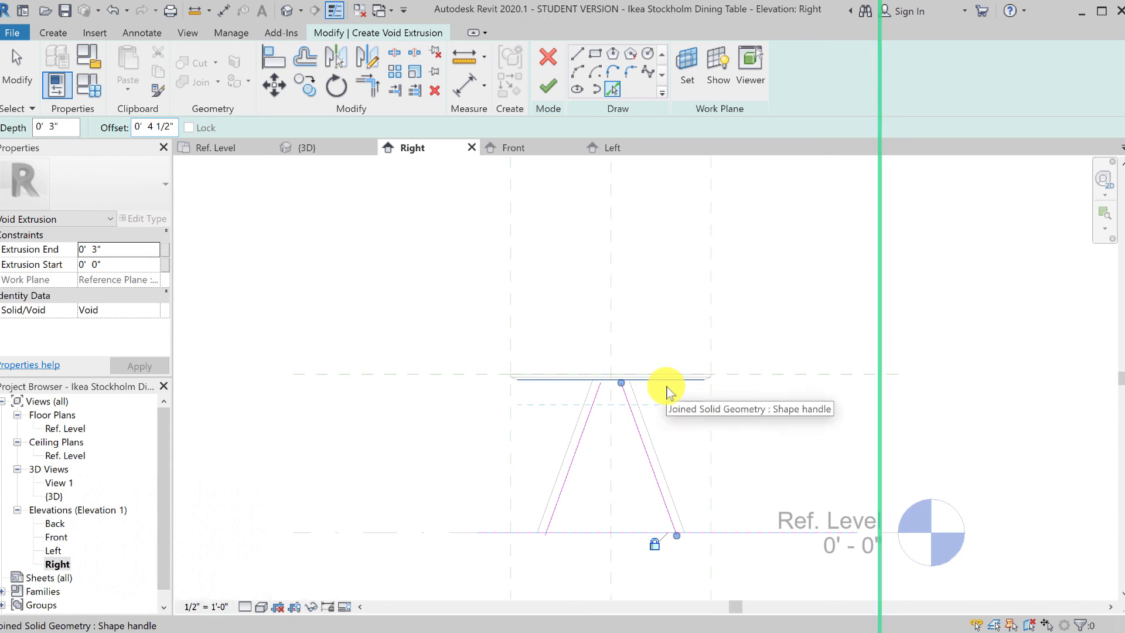
click(667, 390)
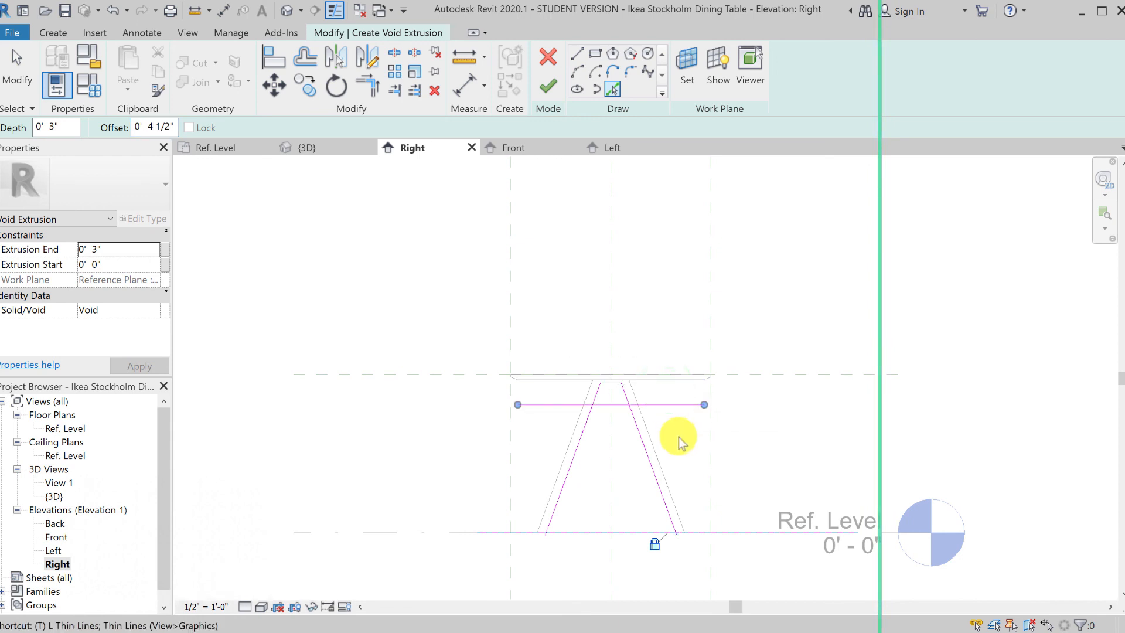
Trim the void sketch lines at all four corners to form a closed trapezoid inside the leg
key(r)
click(578, 441)
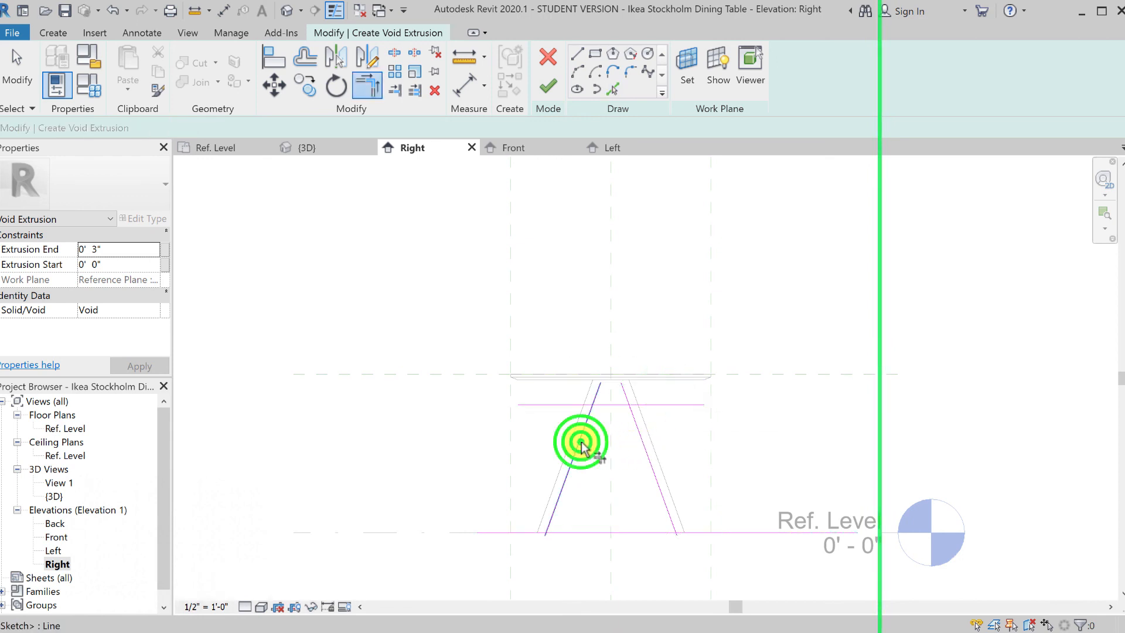
click(609, 403)
click(615, 404)
click(627, 411)
click(657, 491)
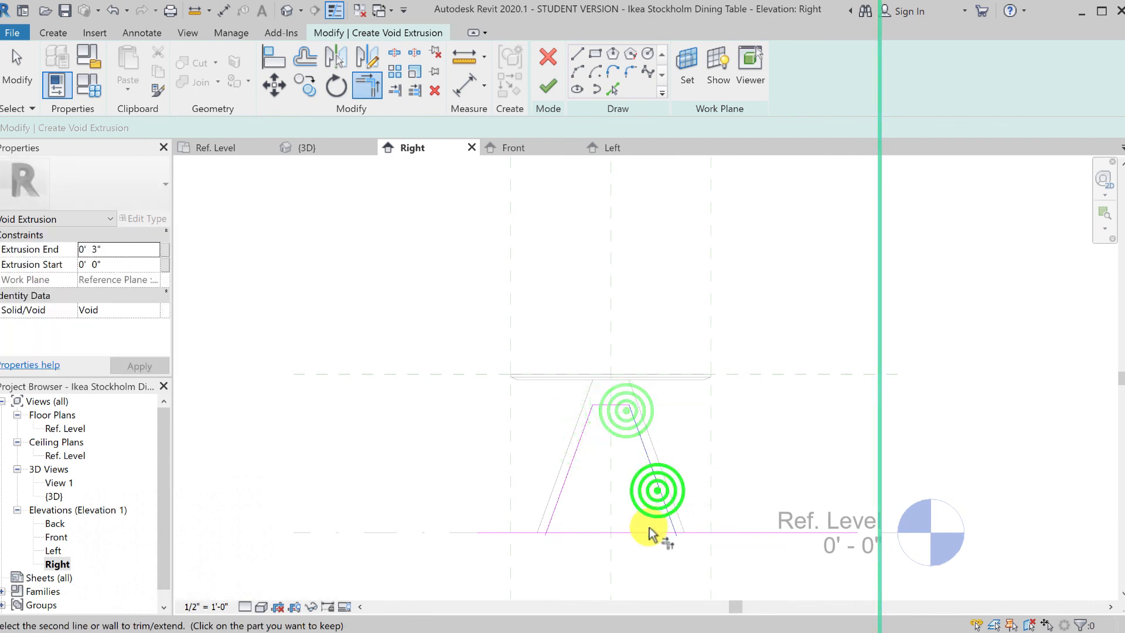
click(649, 532)
click(558, 510)
click(567, 530)
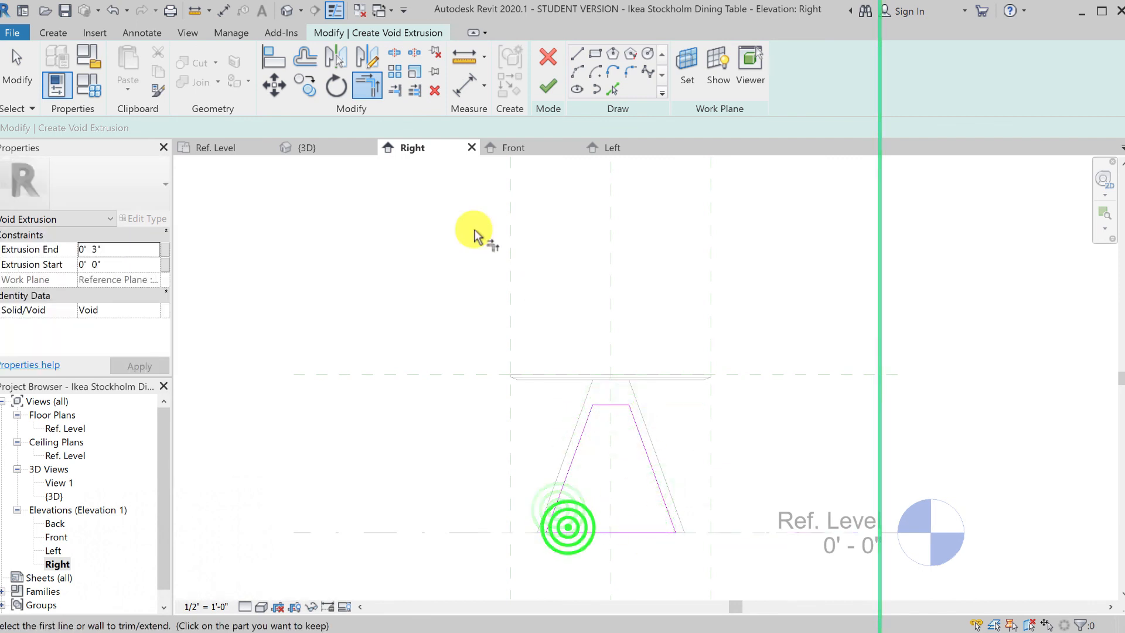
click(17, 65)
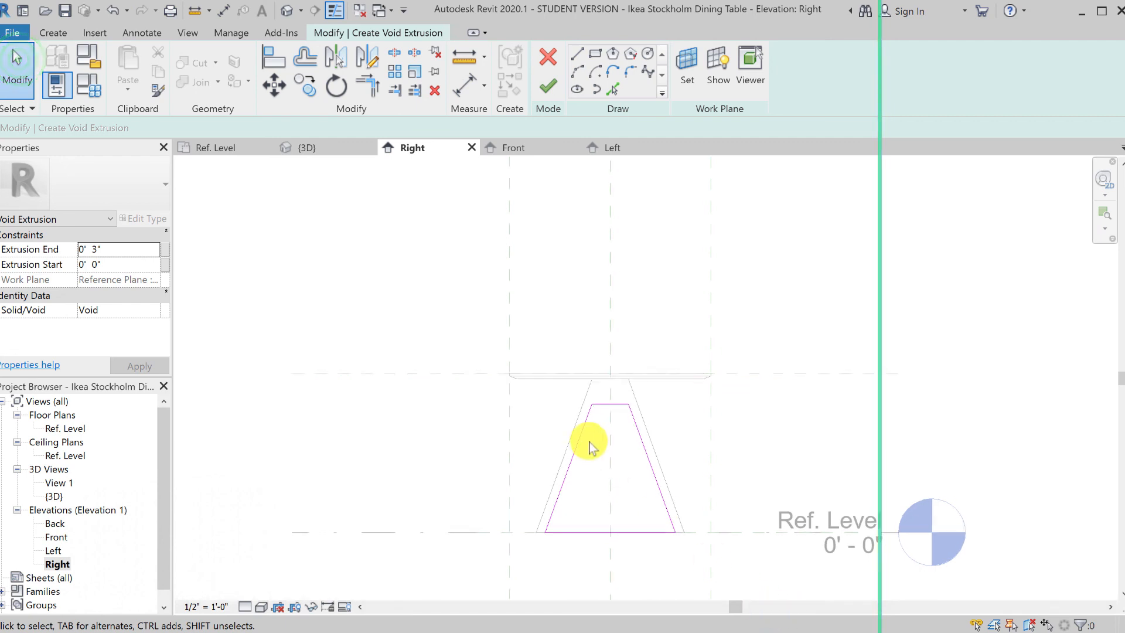
Place an aligned dimension between the leg's left edge and the void's left slanted line, and lock it
scroll(590, 446, up, 3)
middle_drag(608, 467, 531, 456)
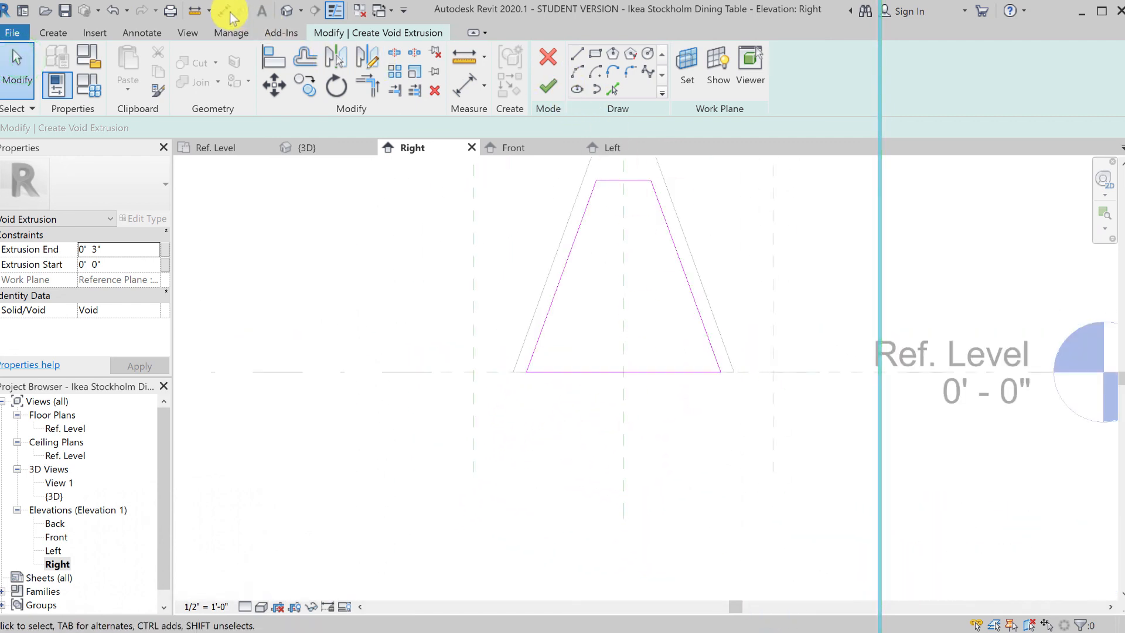
click(223, 11)
click(544, 272)
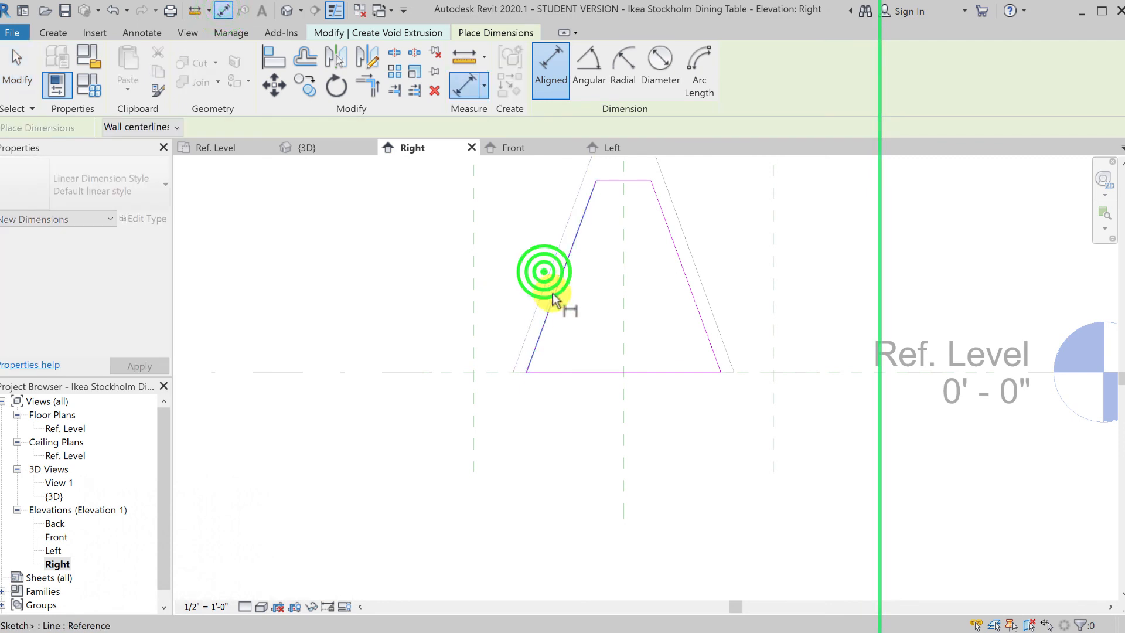
click(547, 287)
click(496, 462)
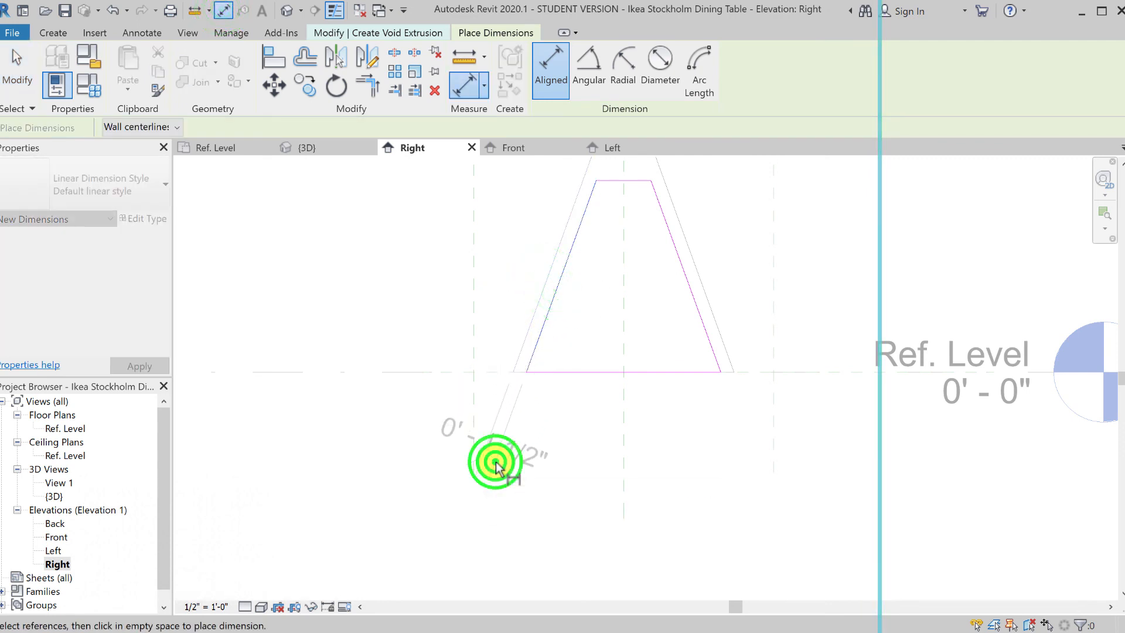
scroll(613, 379, down, 1)
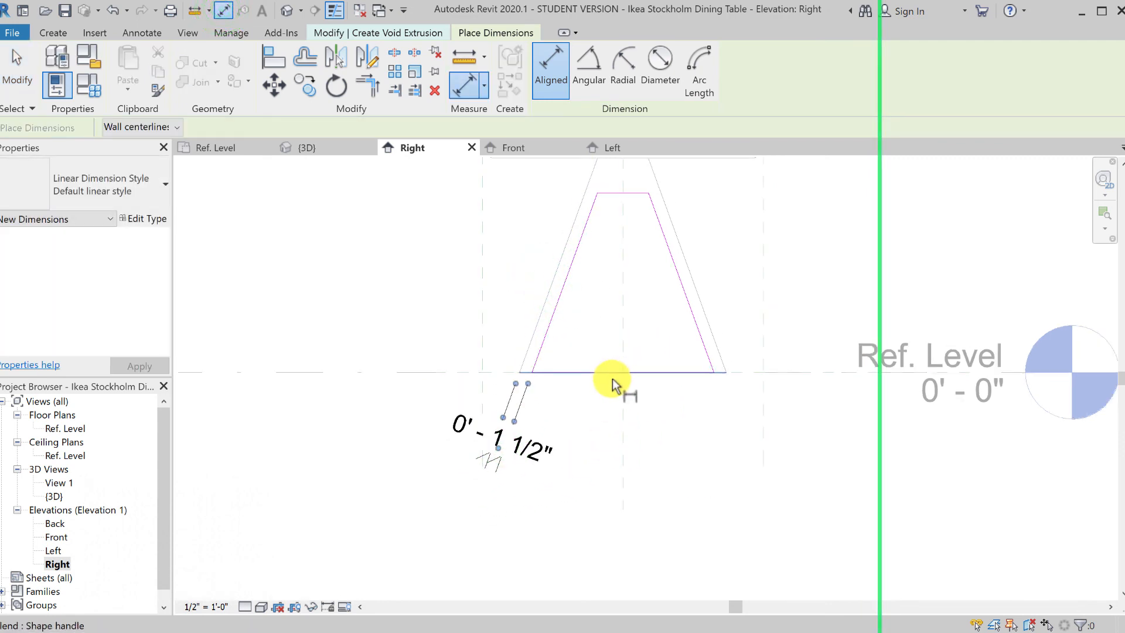
middle_drag(613, 379, 514, 293)
click(359, 470)
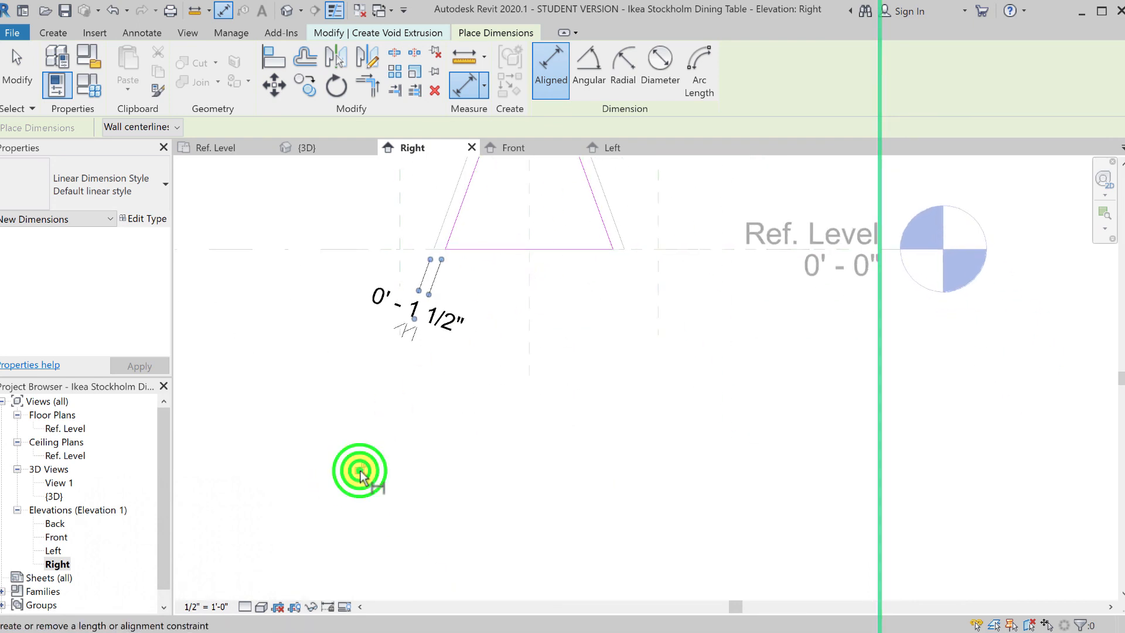
Place an aligned dimension between the void's right slanted line and the leg's right edge, and lock it
click(597, 208)
click(604, 209)
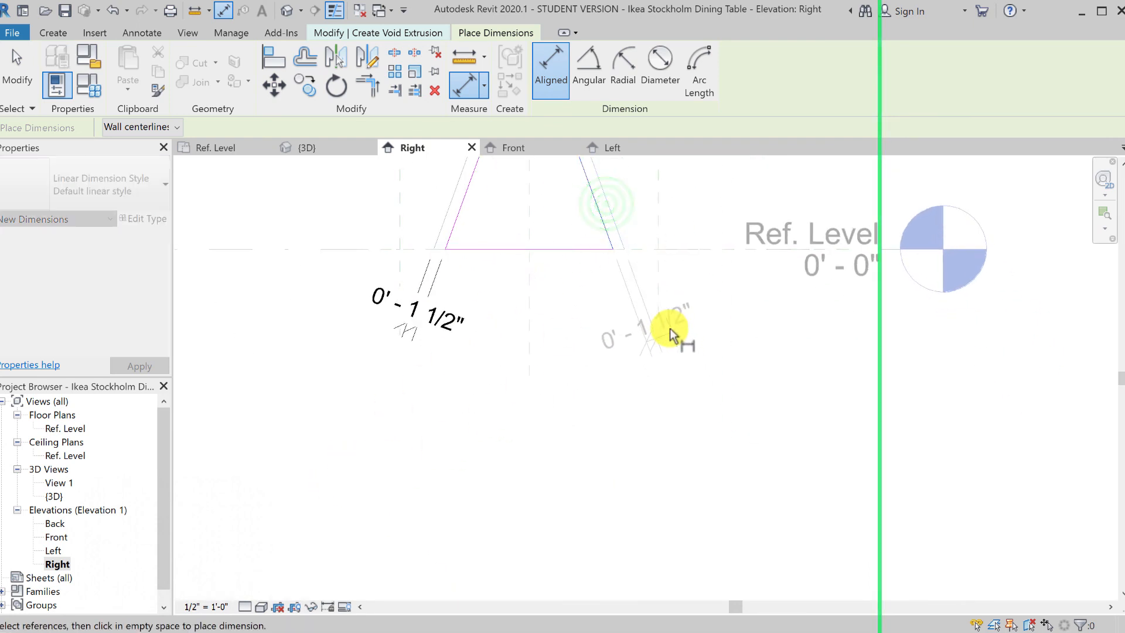
click(666, 313)
click(695, 463)
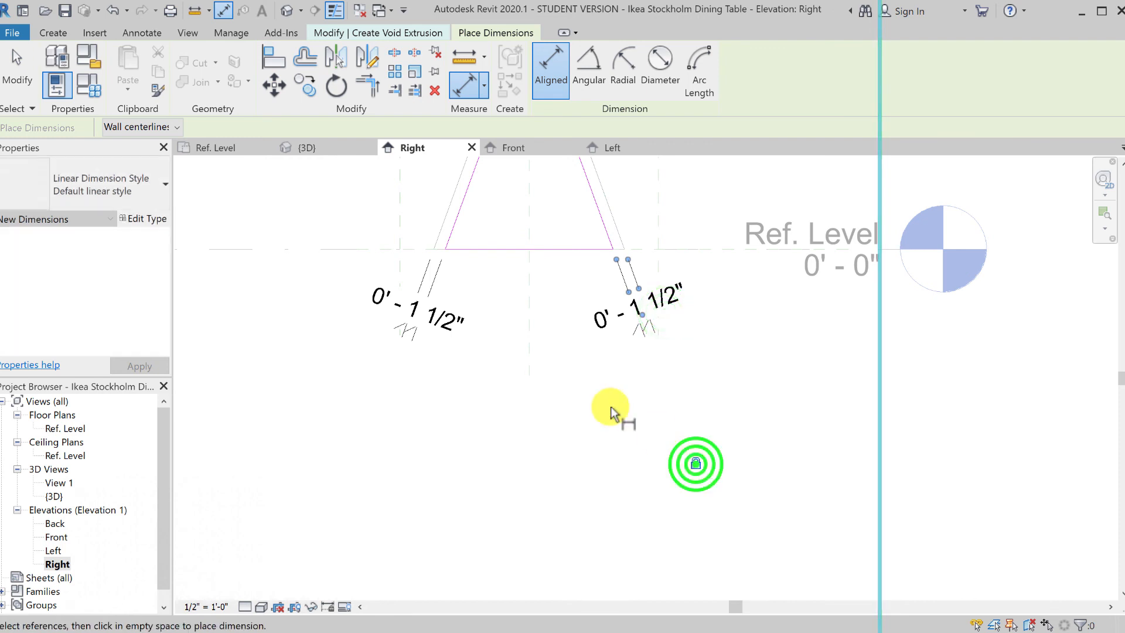
middle_drag(545, 362, 590, 477)
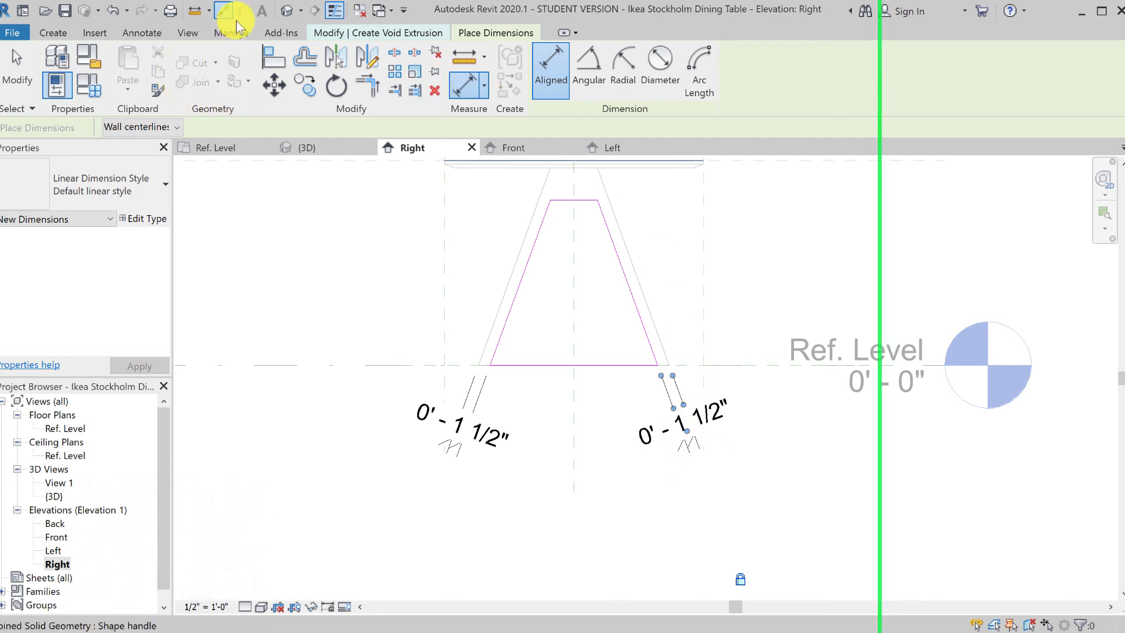
Finish the void extrusion's sketch and deselect the resulting void
click(389, 34)
click(556, 85)
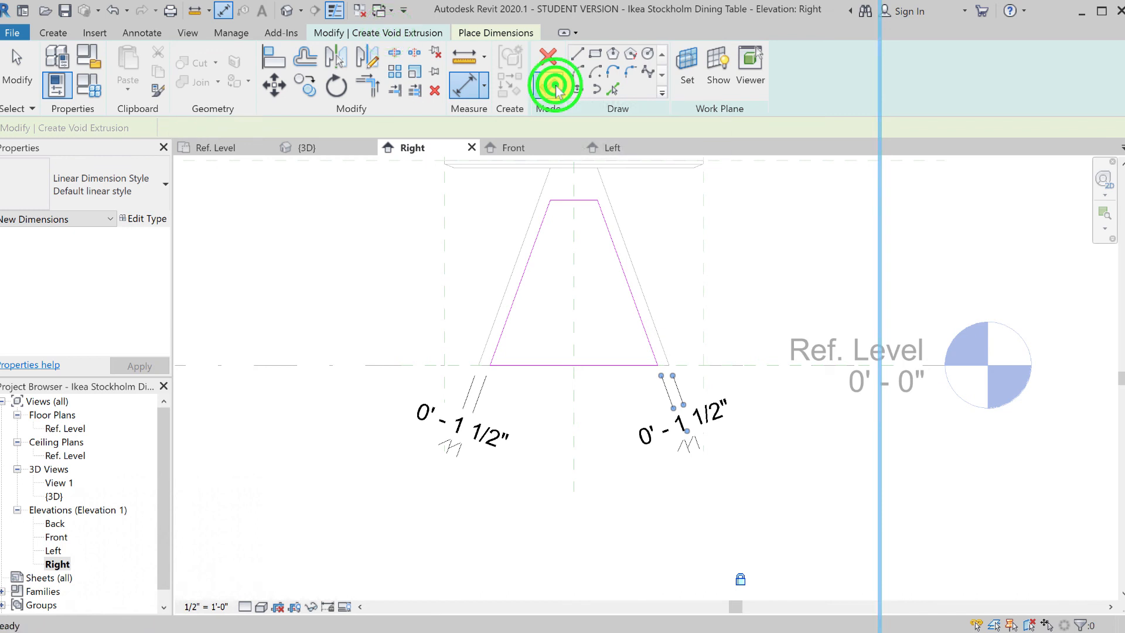
click(373, 295)
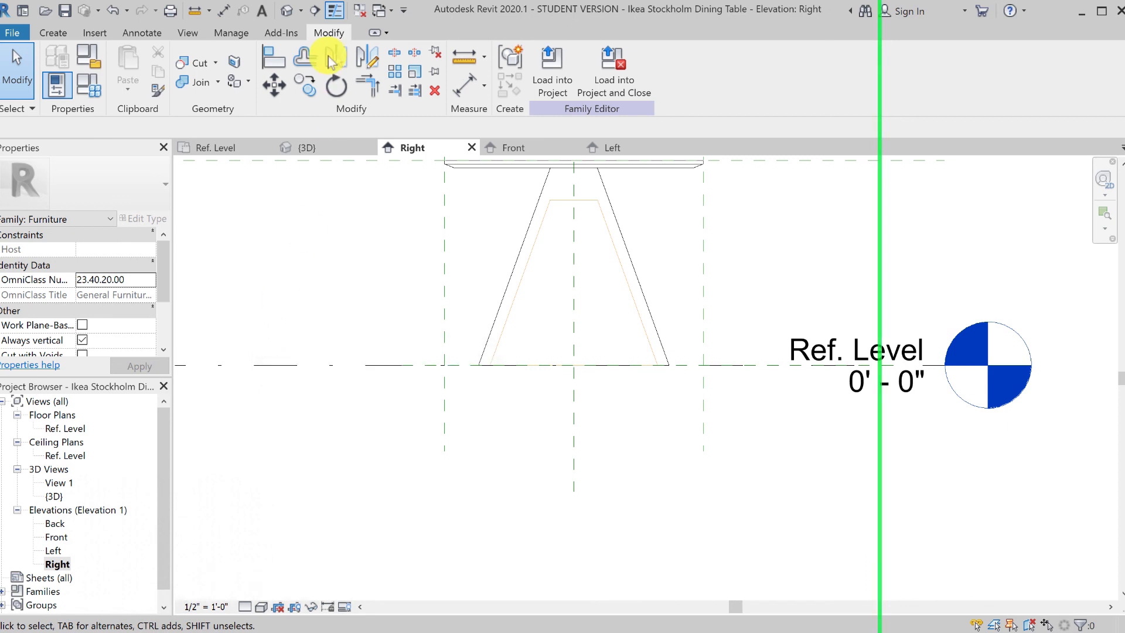
In the 3D view, set the void's Extrusion End to -3" so it cuts through the second leg
click(287, 11)
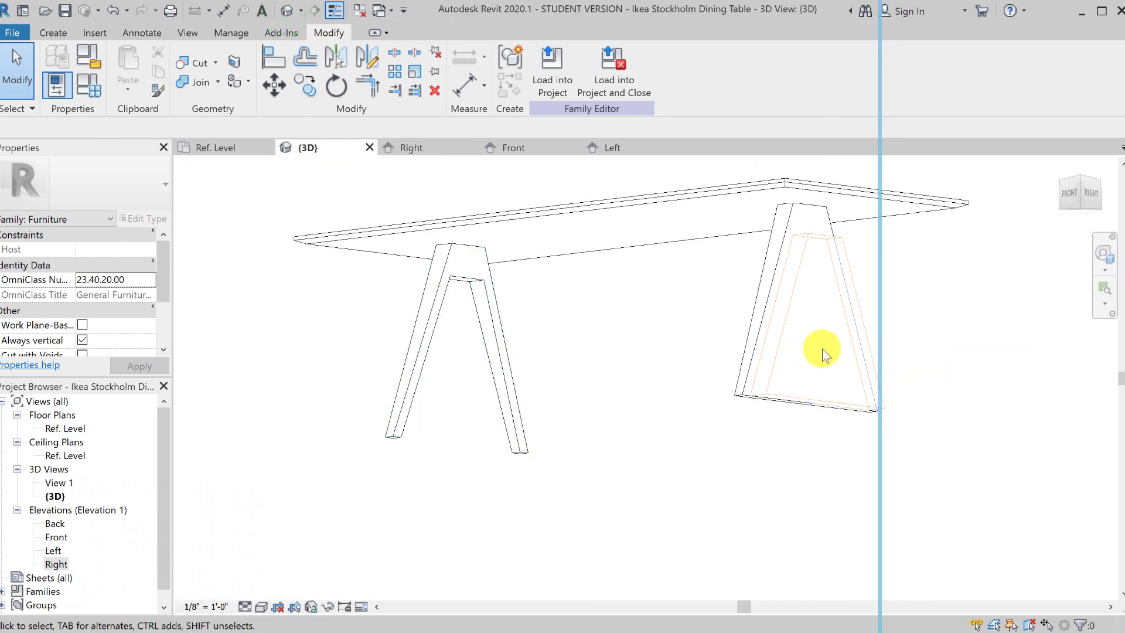
click(782, 344)
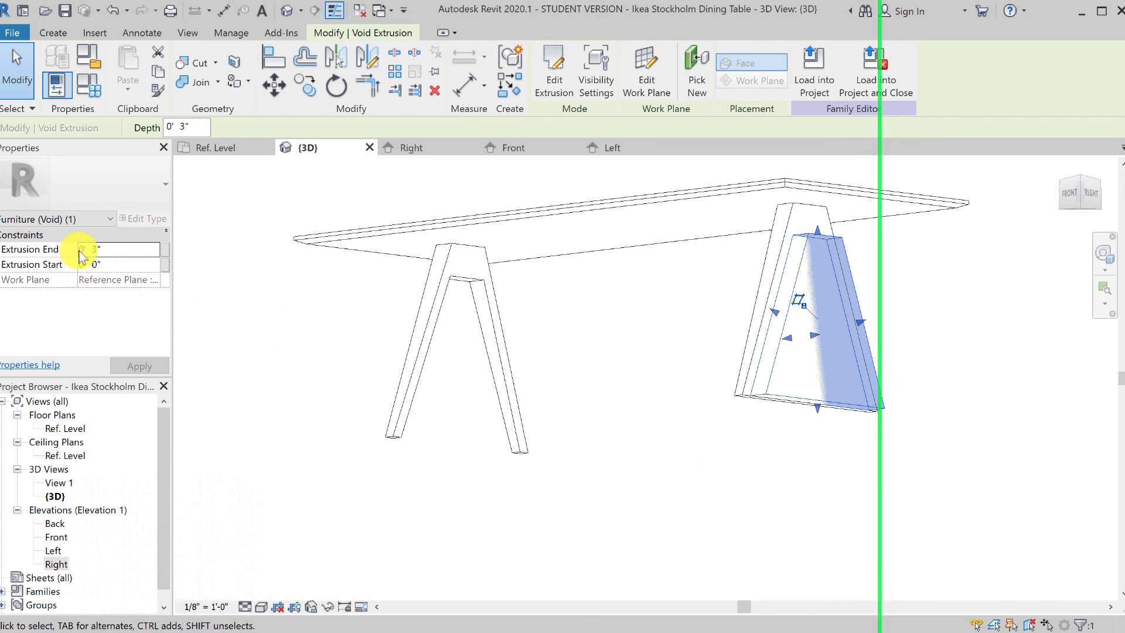
click(830, 488)
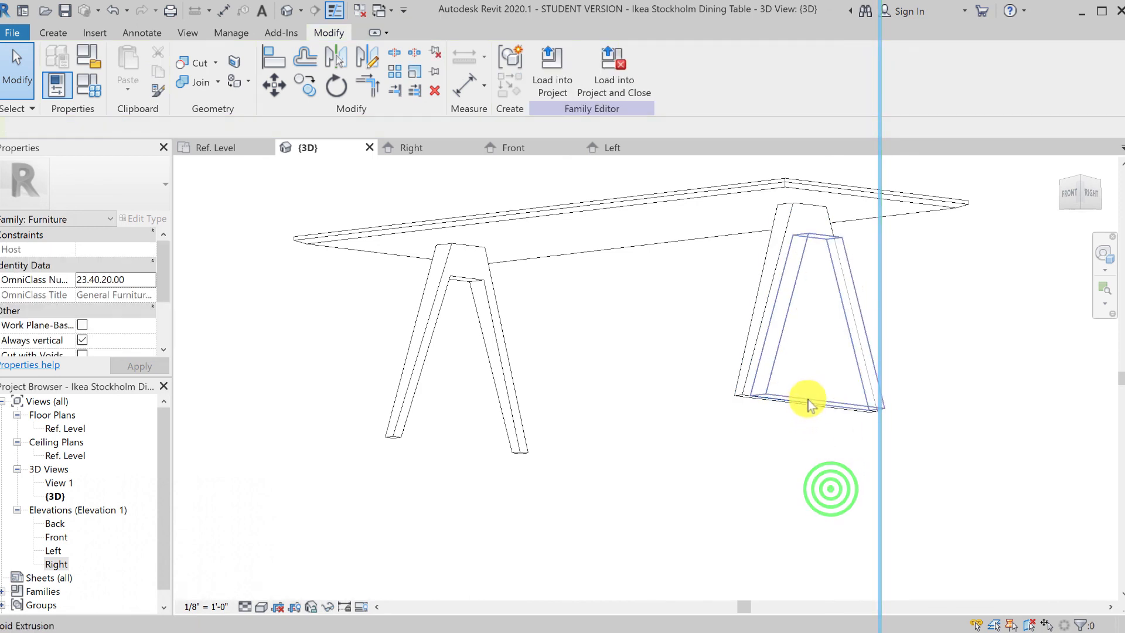
click(807, 400)
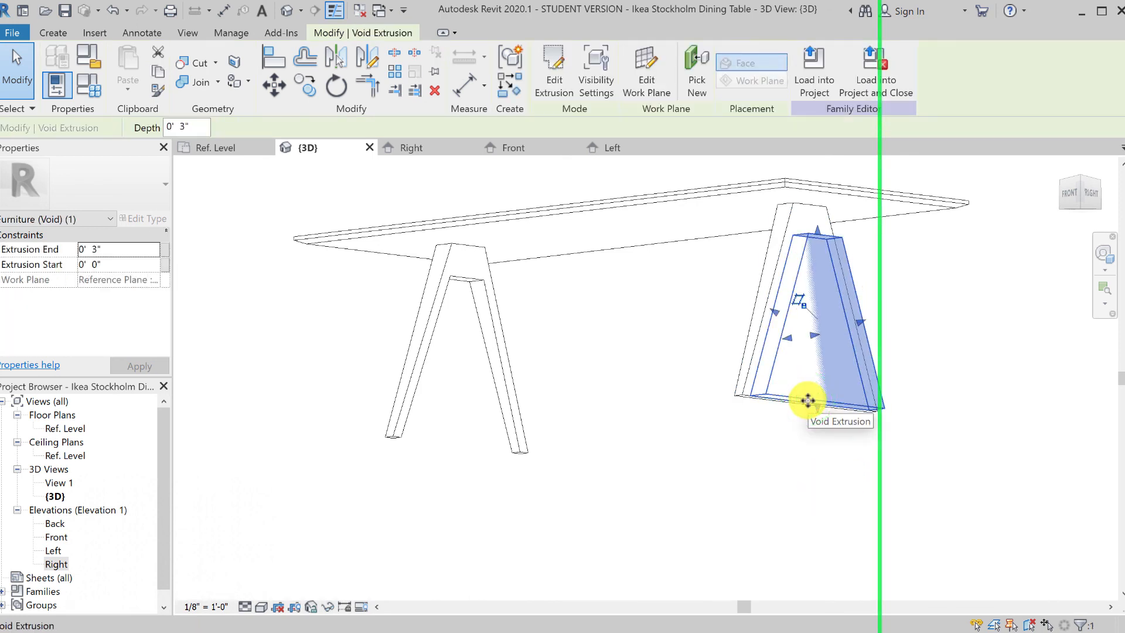
click(81, 250)
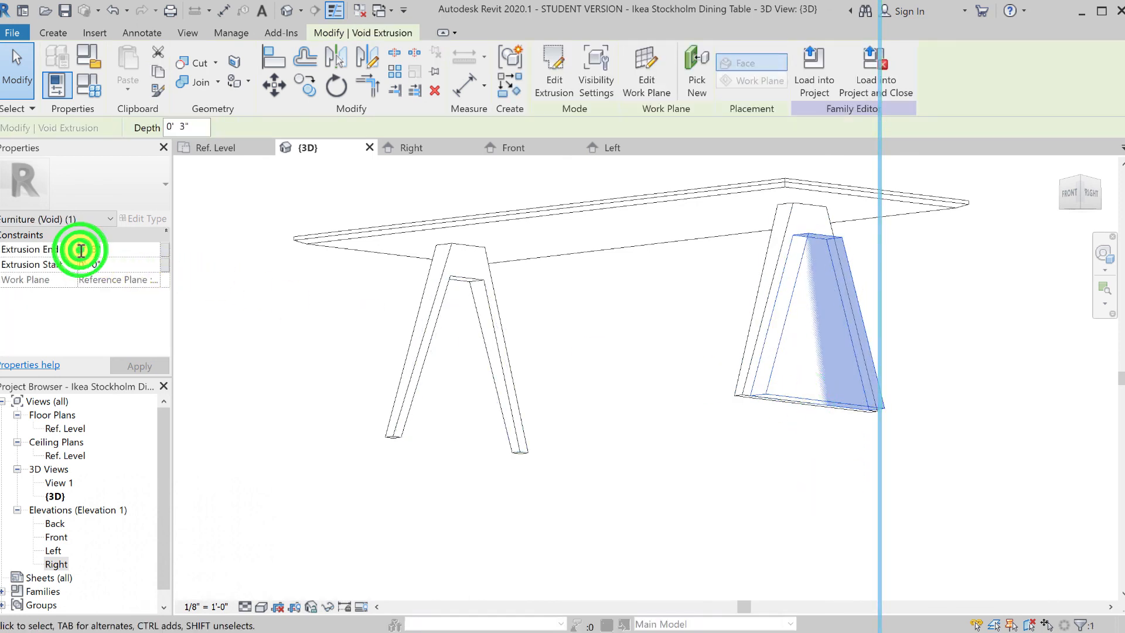
text(-)
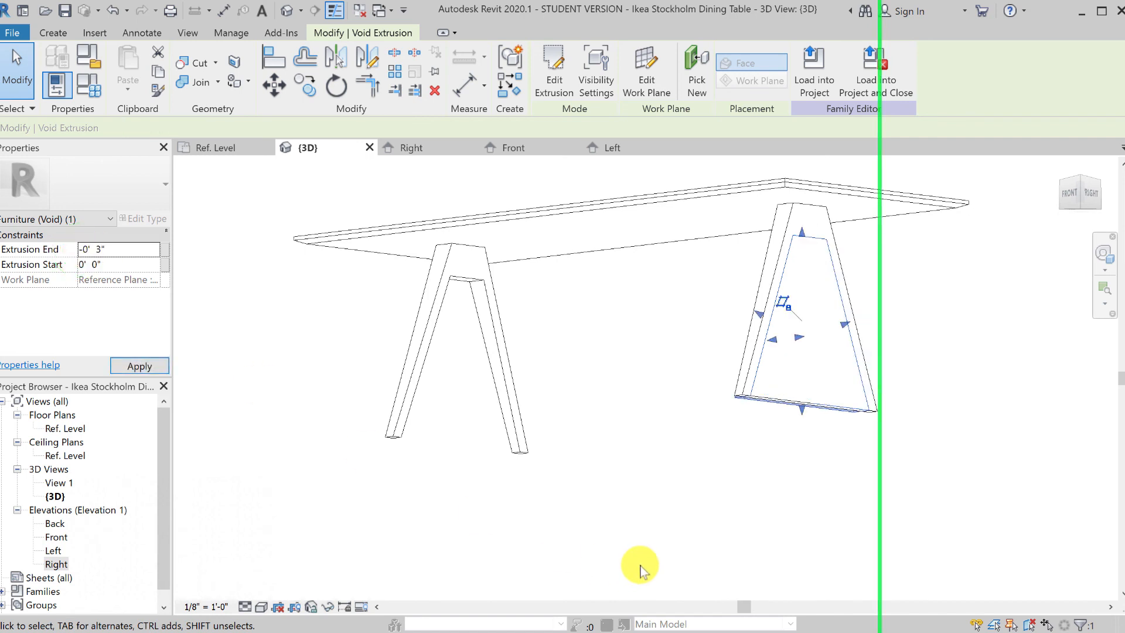
click(641, 568)
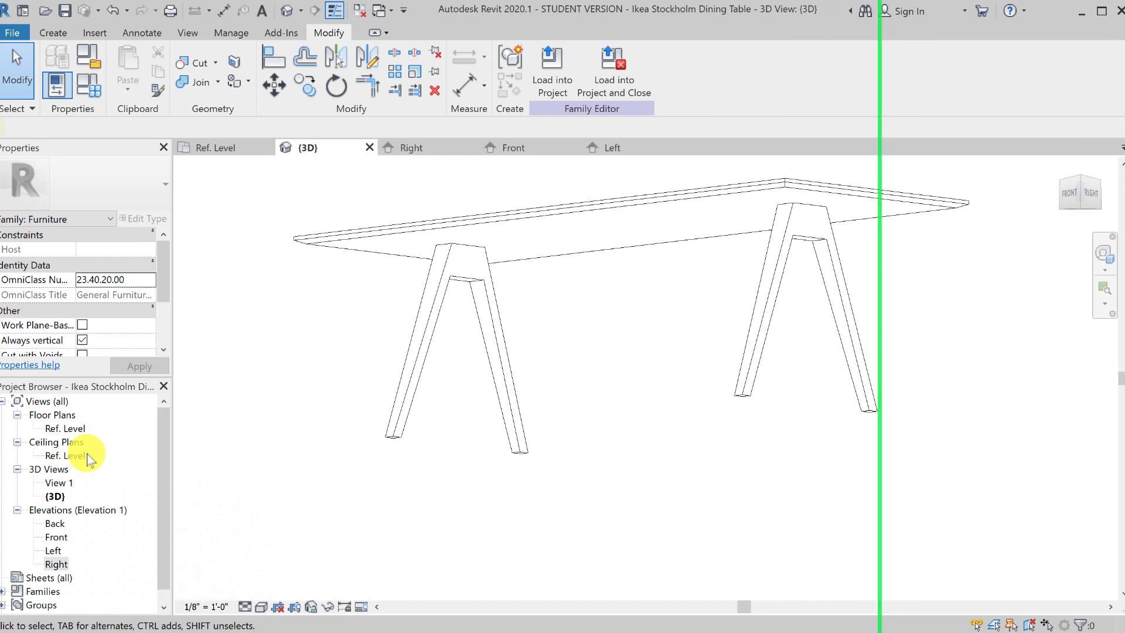
Start a solid extrusion in the Ref. Level floor plan and sketch a rectangle about 6'-9" by 0'-9" spanning both legs
double_click(57, 429)
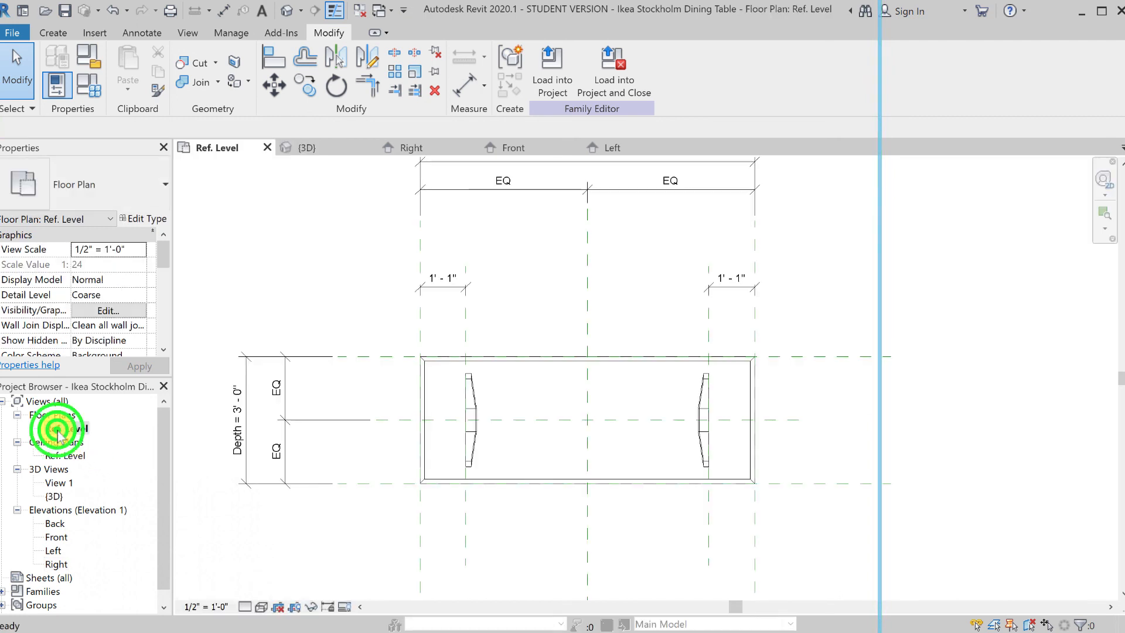
scroll(587, 439, up, 5)
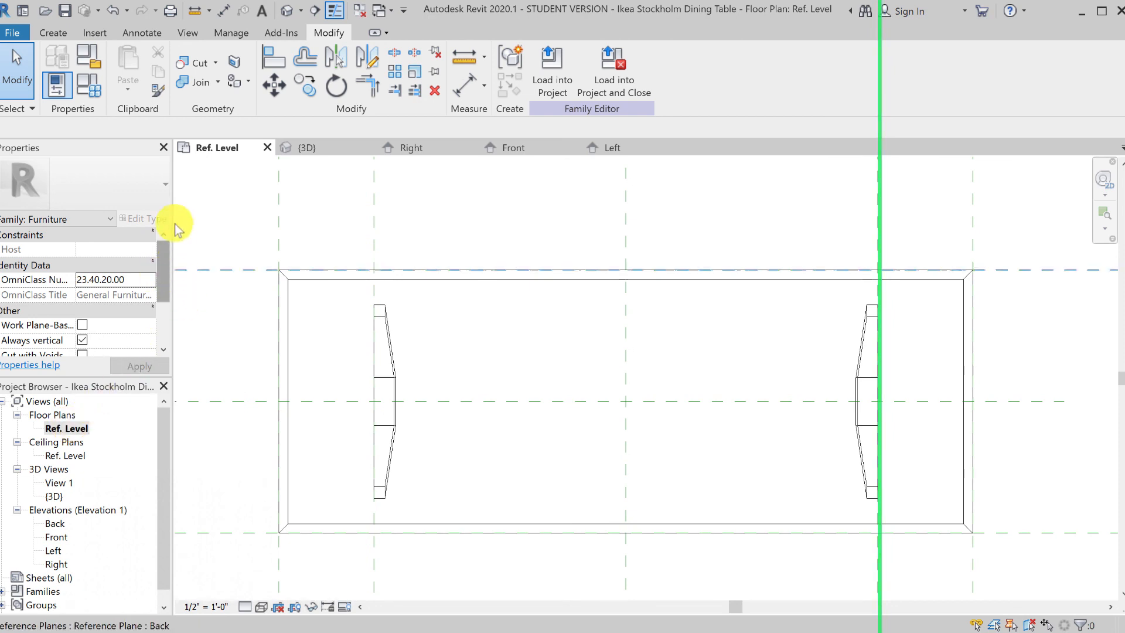
click(54, 33)
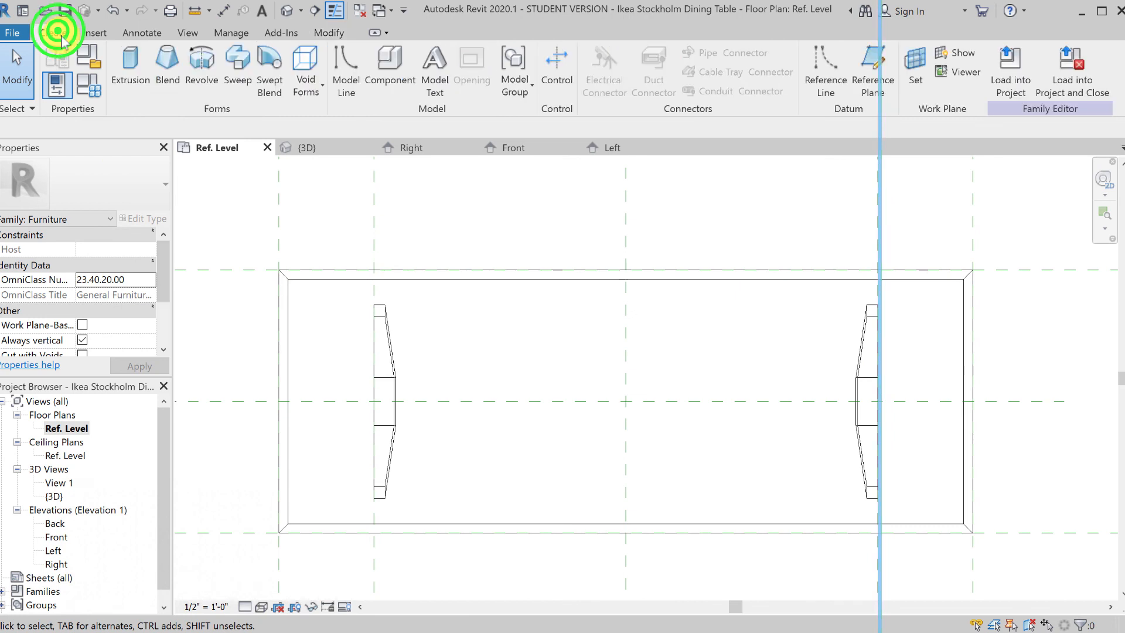
click(127, 64)
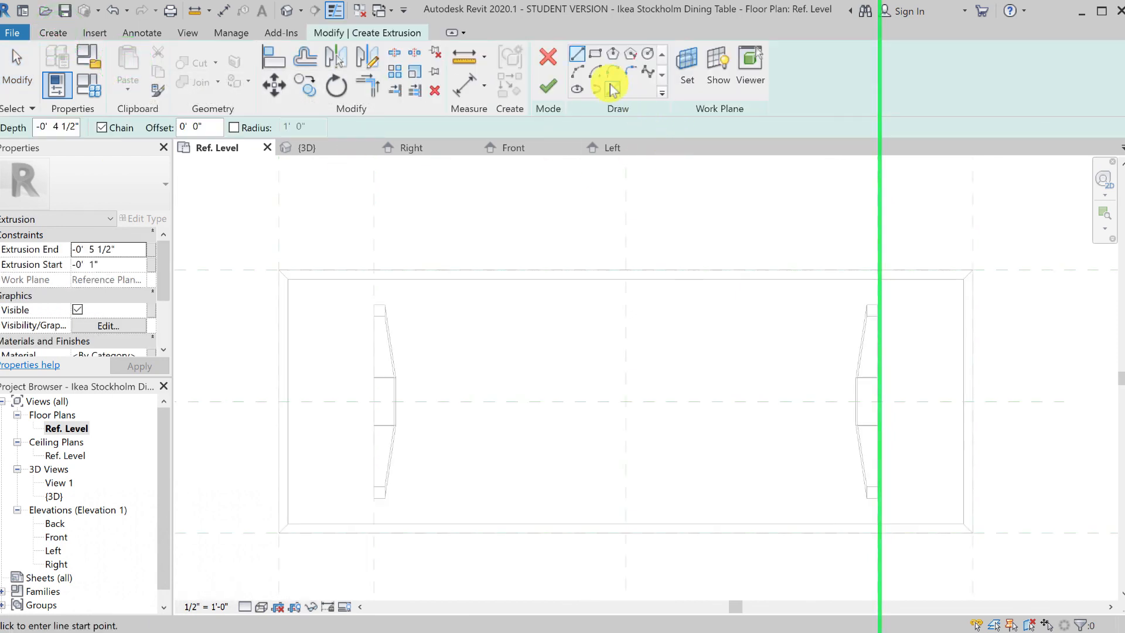
click(596, 55)
click(322, 367)
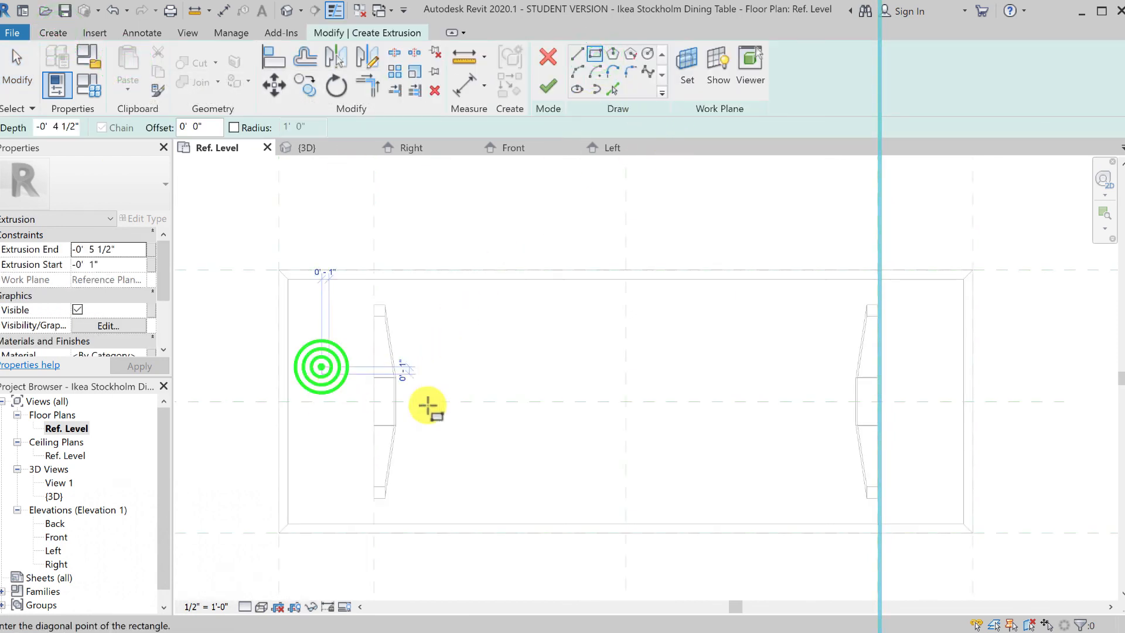
click(912, 433)
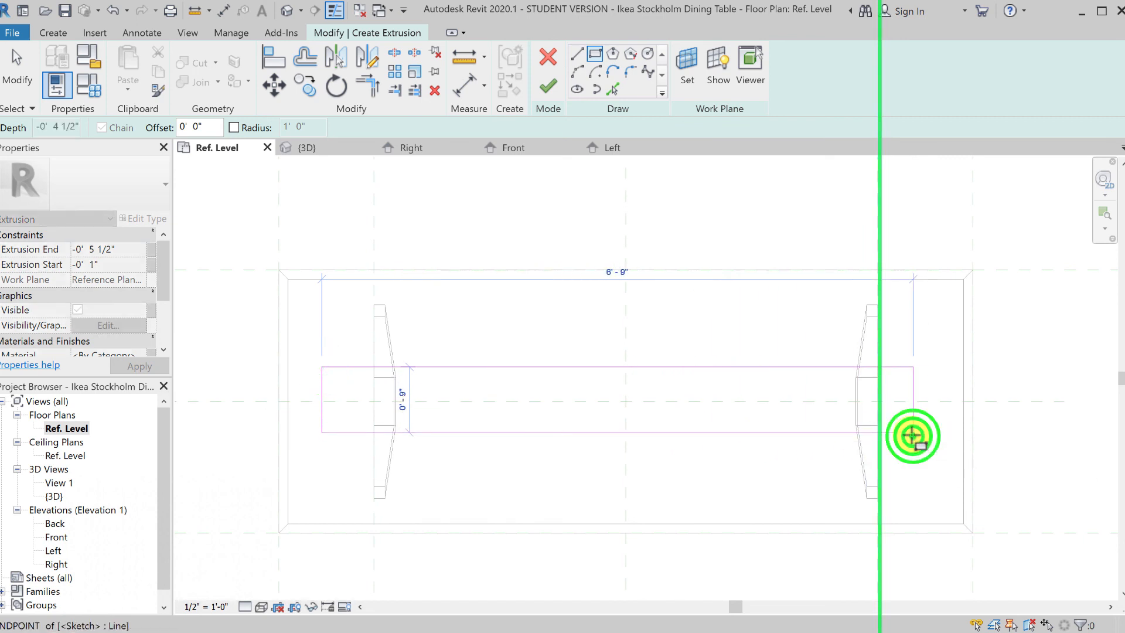
click(13, 70)
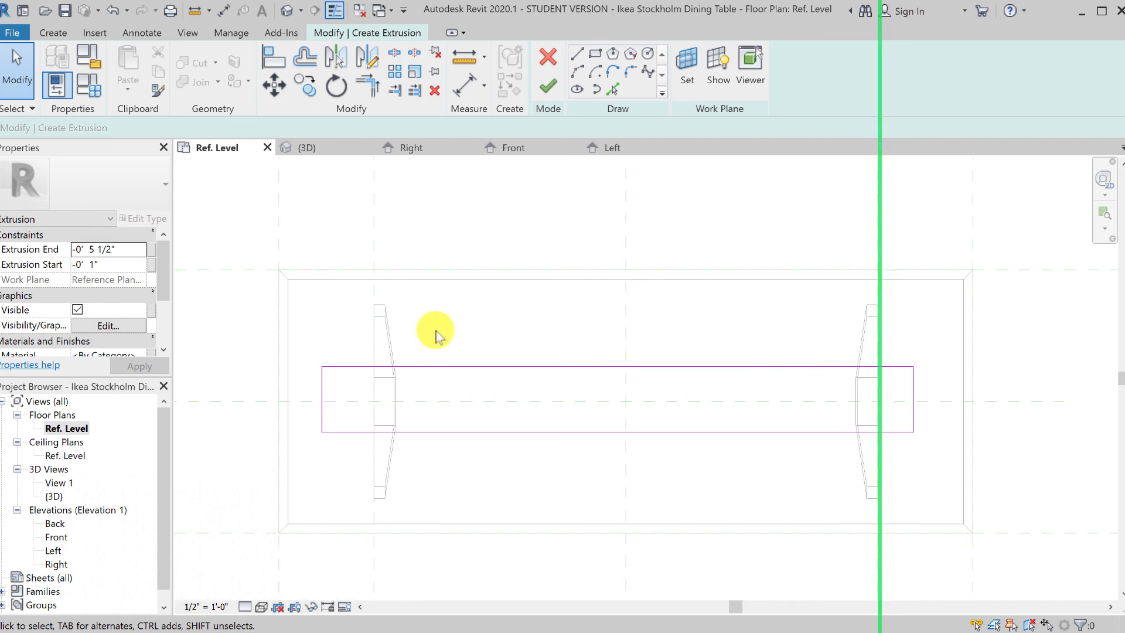
Add an aligned dimension string from the rectangle's upper edge through the Center Front/Back reference plane to its lower edge
click(223, 10)
click(548, 366)
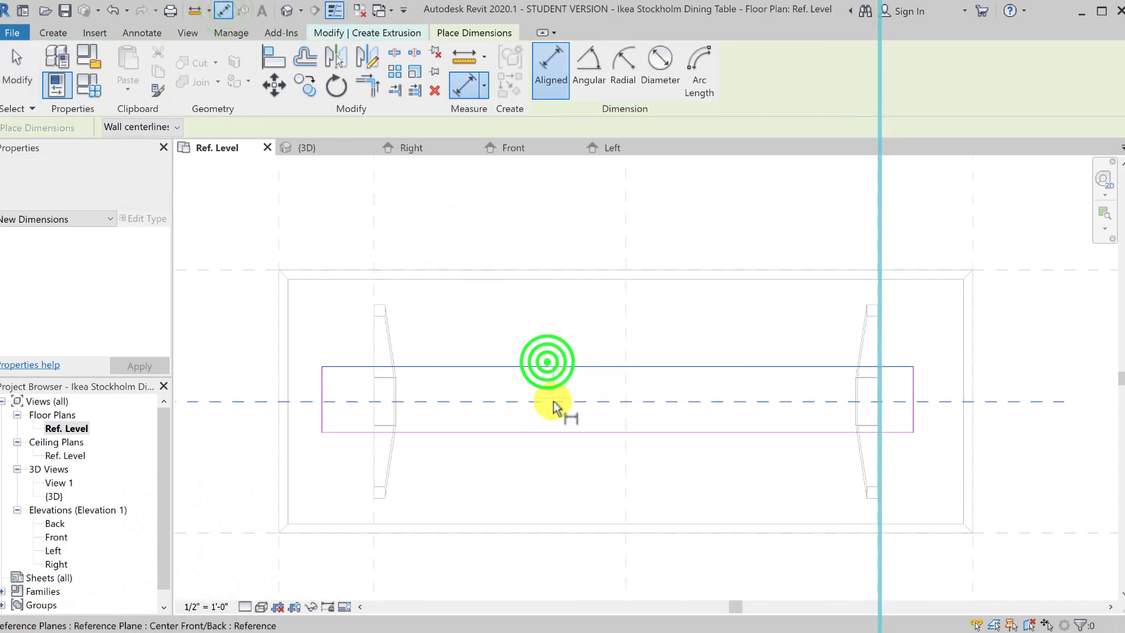
click(553, 402)
click(554, 437)
click(557, 482)
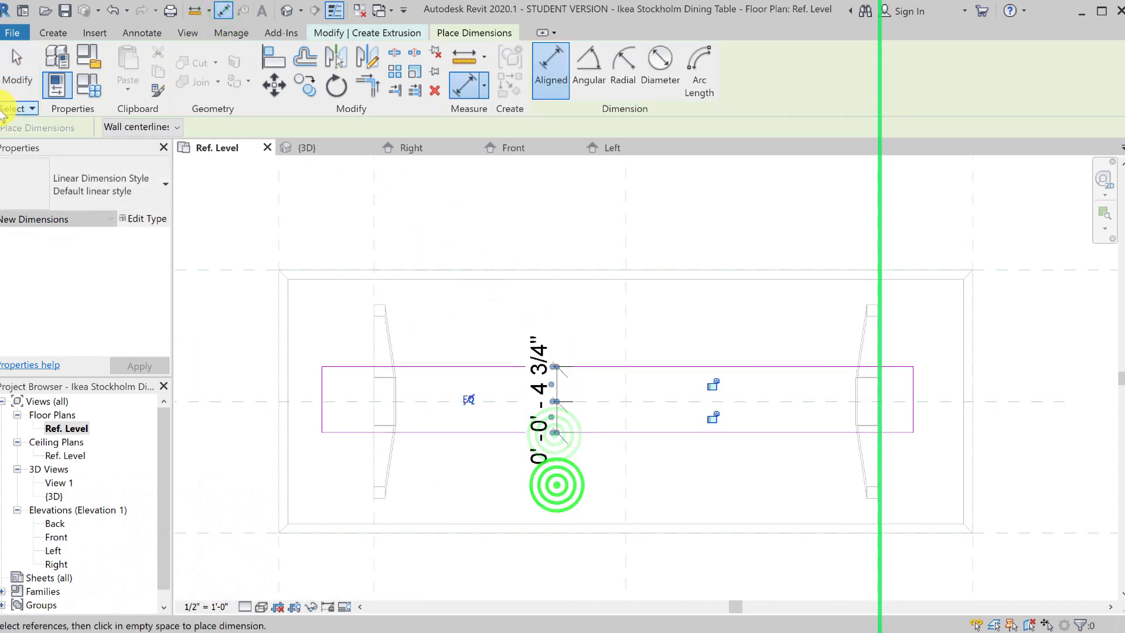
click(8, 76)
Set the distance from the rectangle's upper edge to the Center Front/Back reference plane to 0.75"
click(678, 363)
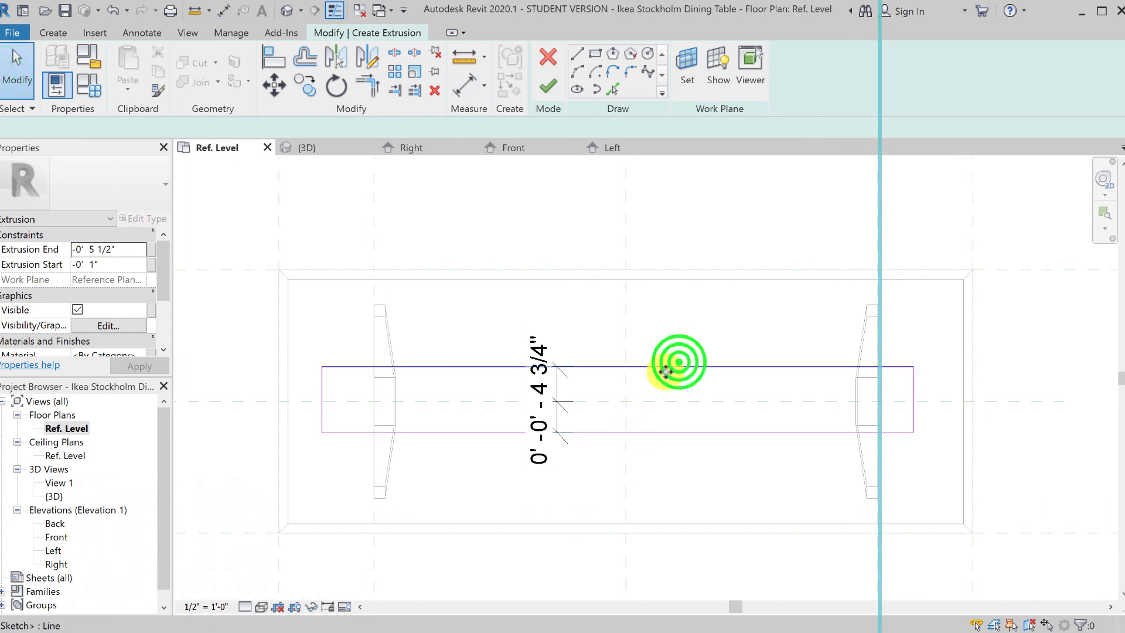
click(548, 387)
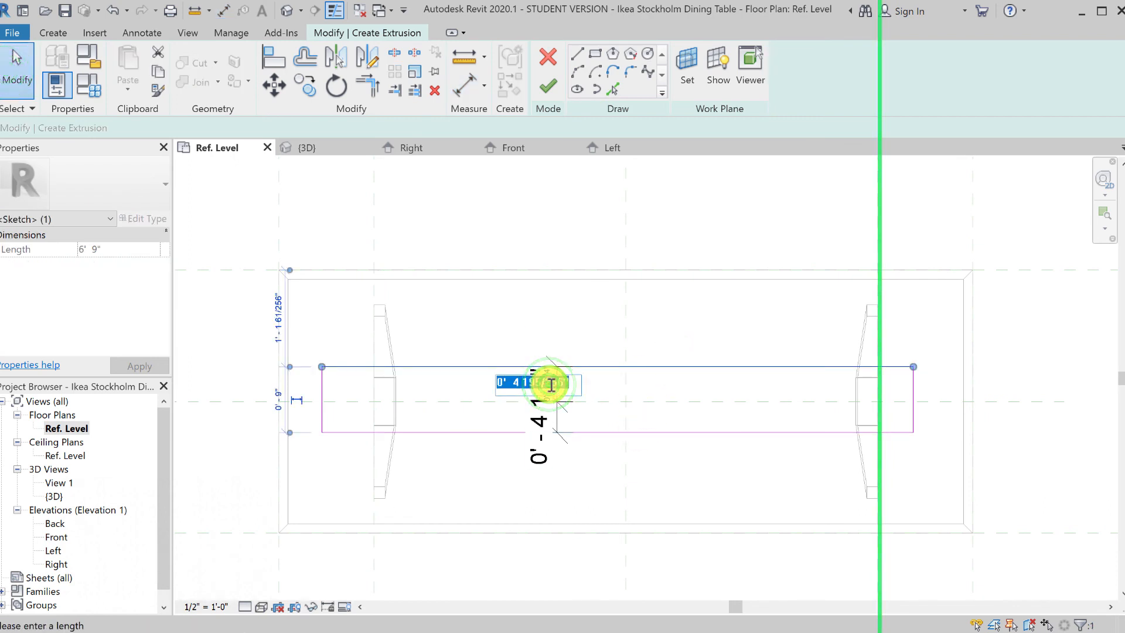
text(.75)
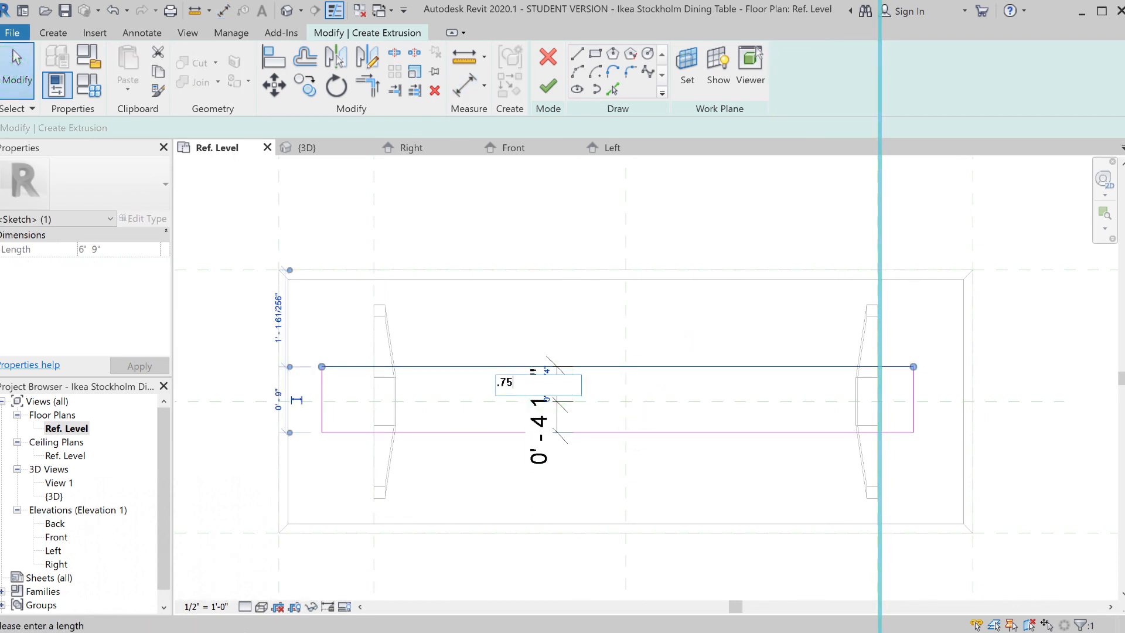
key(Return)
click(575, 342)
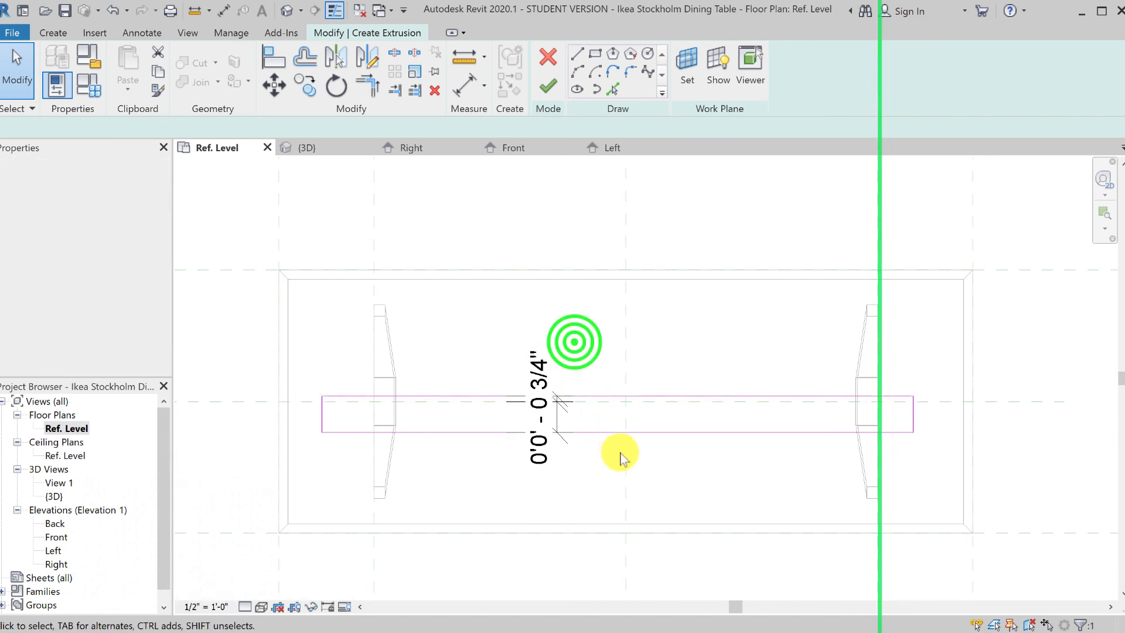
Set the distance from the Center Front/Back reference plane to the rectangle's lower edge to 0.75"
click(617, 433)
click(548, 423)
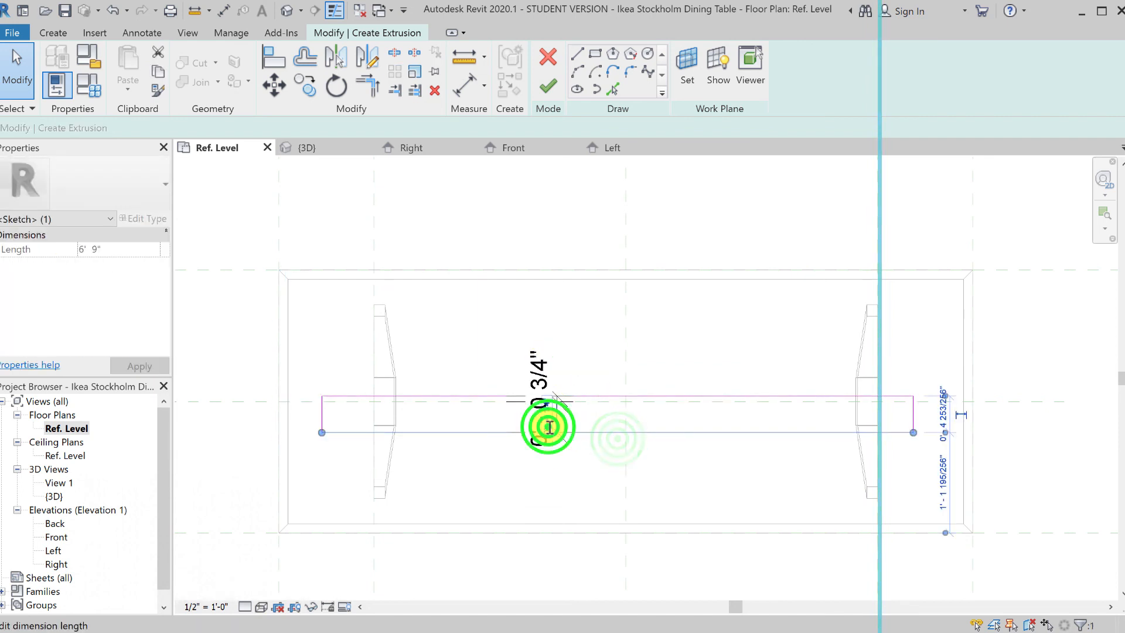
text(.)
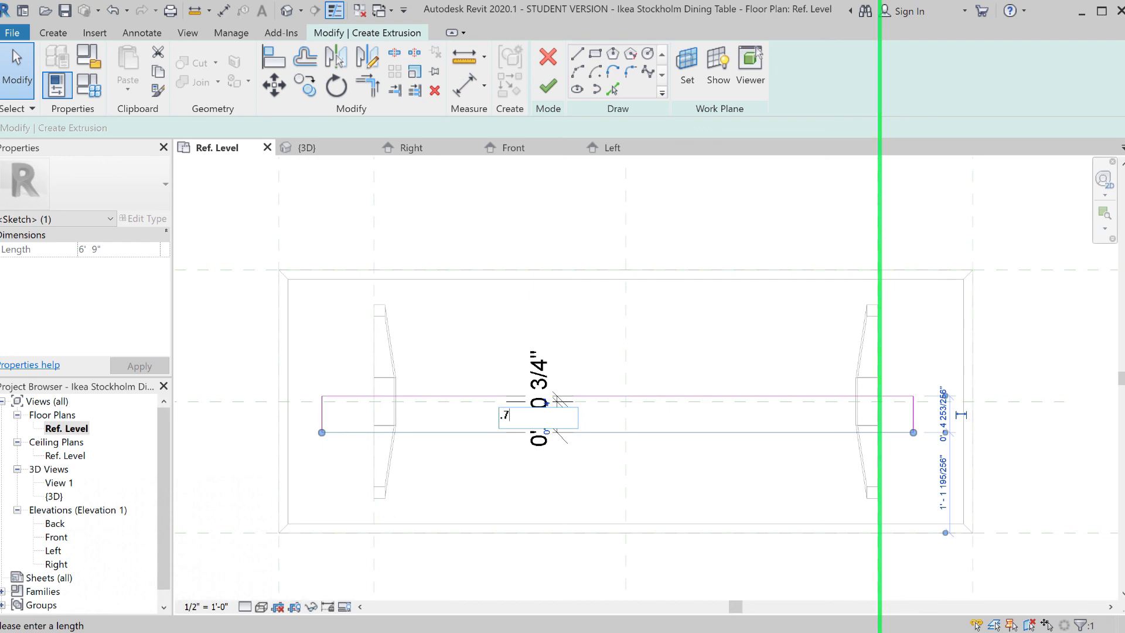
text(75")
key(Return)
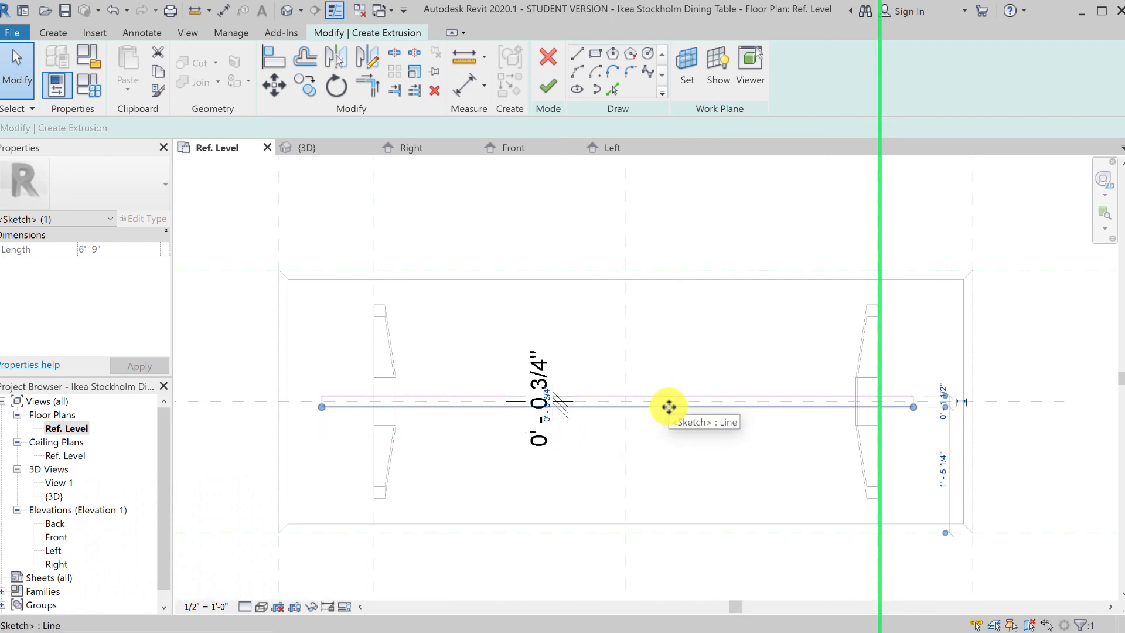
click(444, 489)
Align the rectangle's left end with the Left of Table reference plane
drag(297, 366, 347, 459)
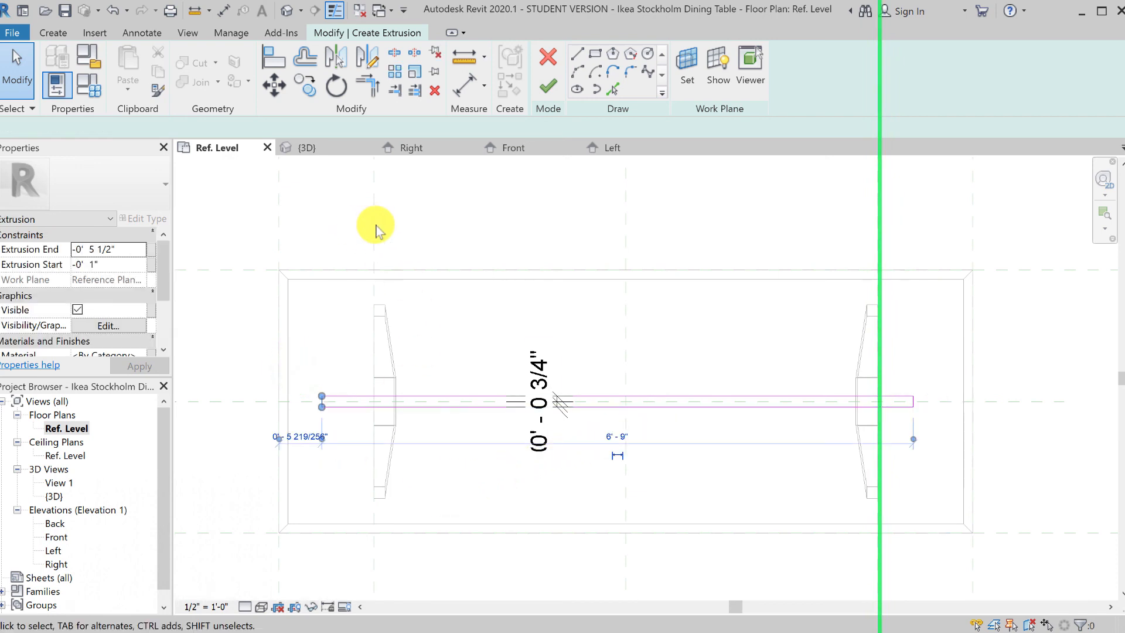
click(446, 227)
key(a)
key(l)
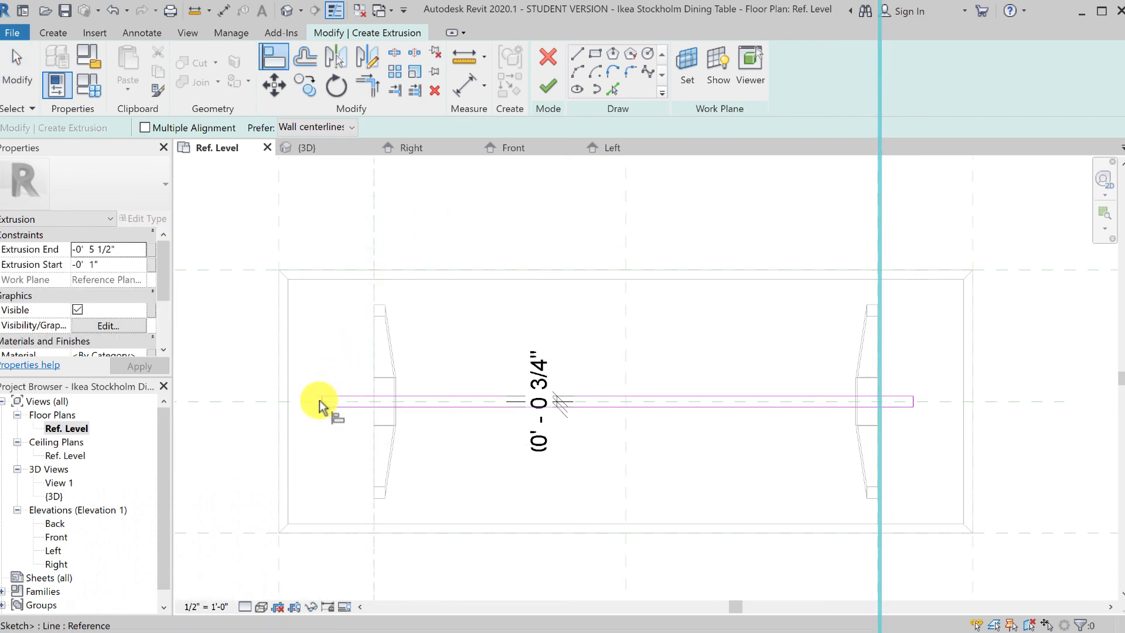
scroll(318, 399, up, 3)
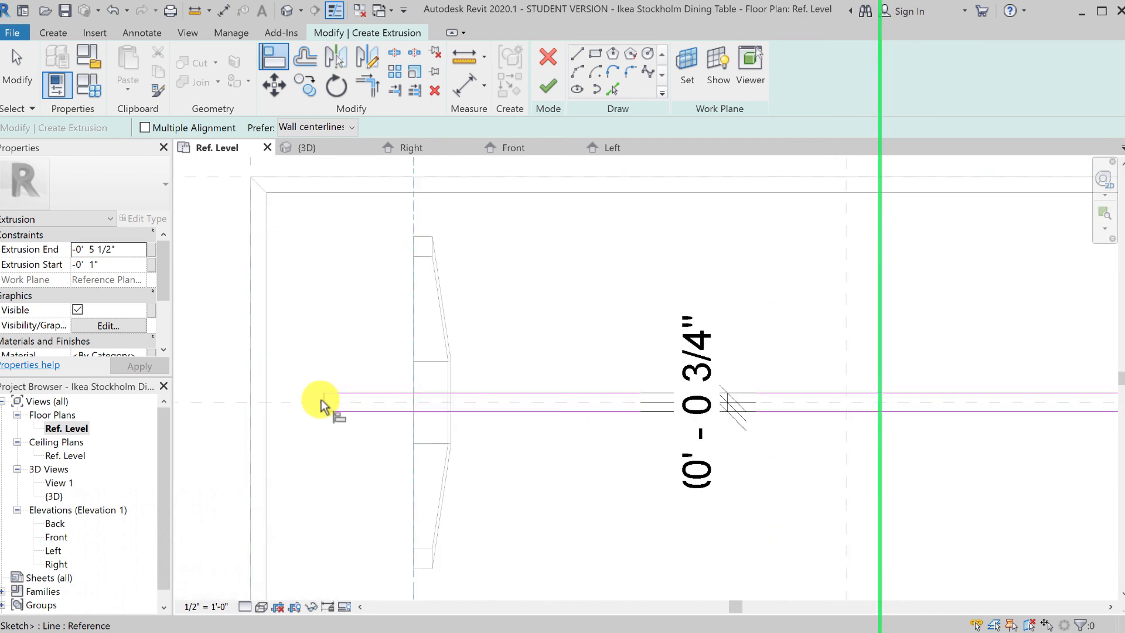
click(320, 402)
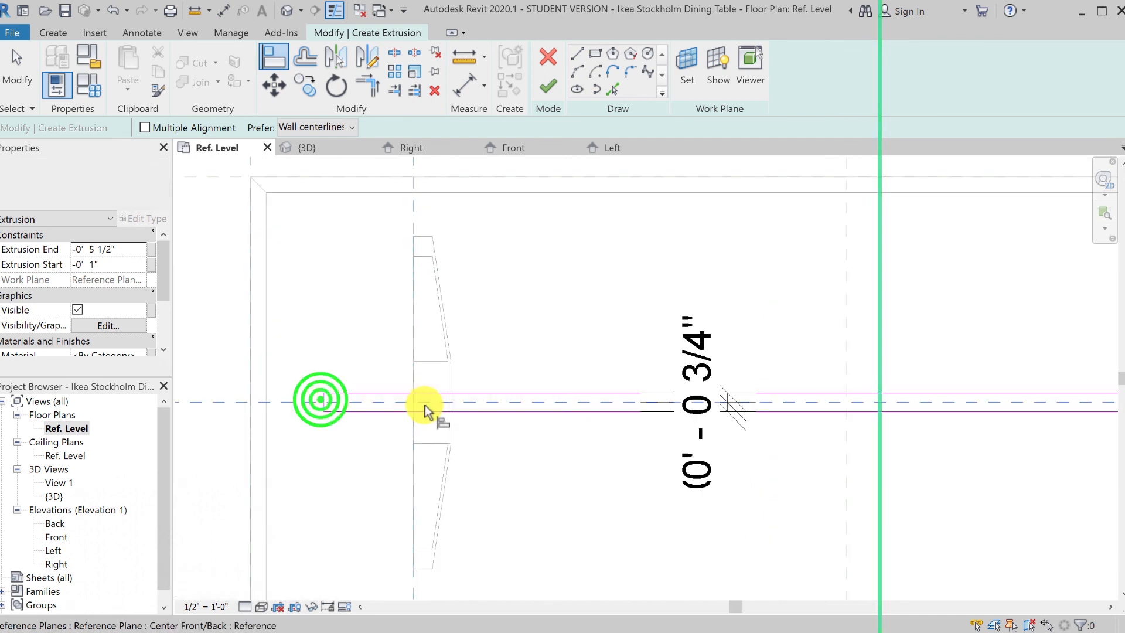
click(413, 170)
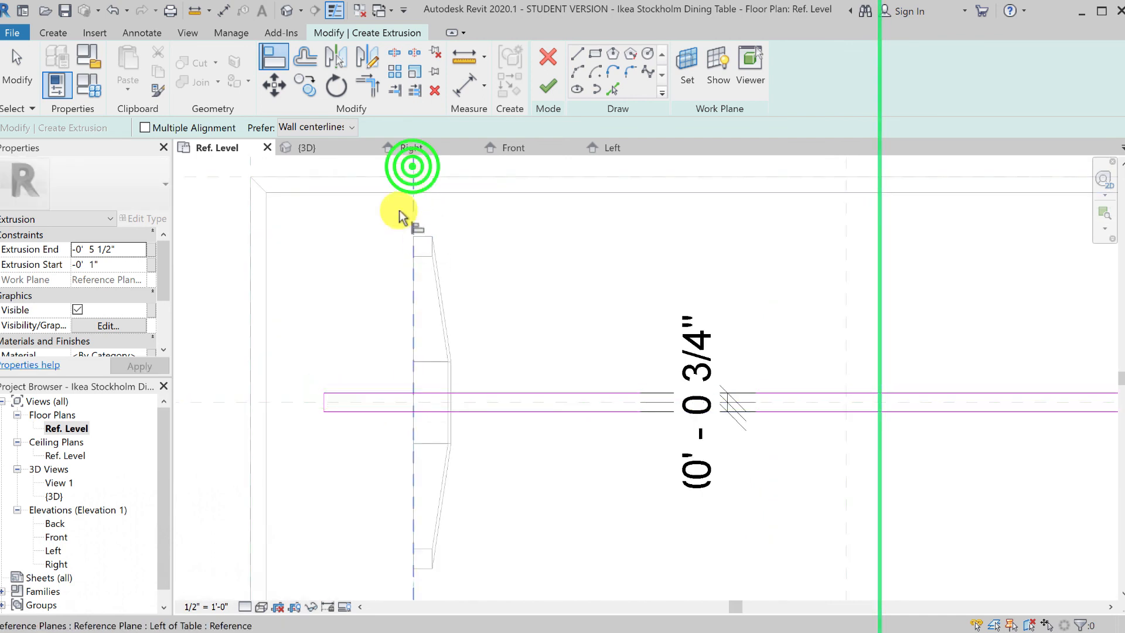
click(316, 402)
click(422, 389)
Align the rectangle's right end with the vertical reference plane at the right leg's outer face and end the alignment
scroll(733, 497, down, 1)
middle_drag(733, 498, 103, 483)
click(413, 173)
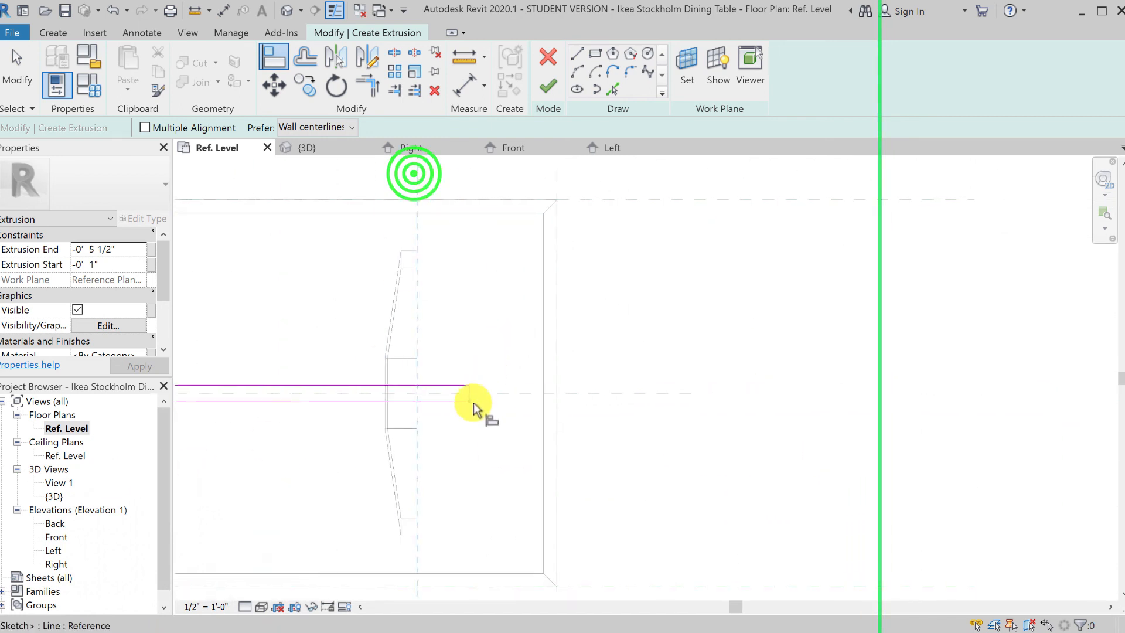
click(476, 392)
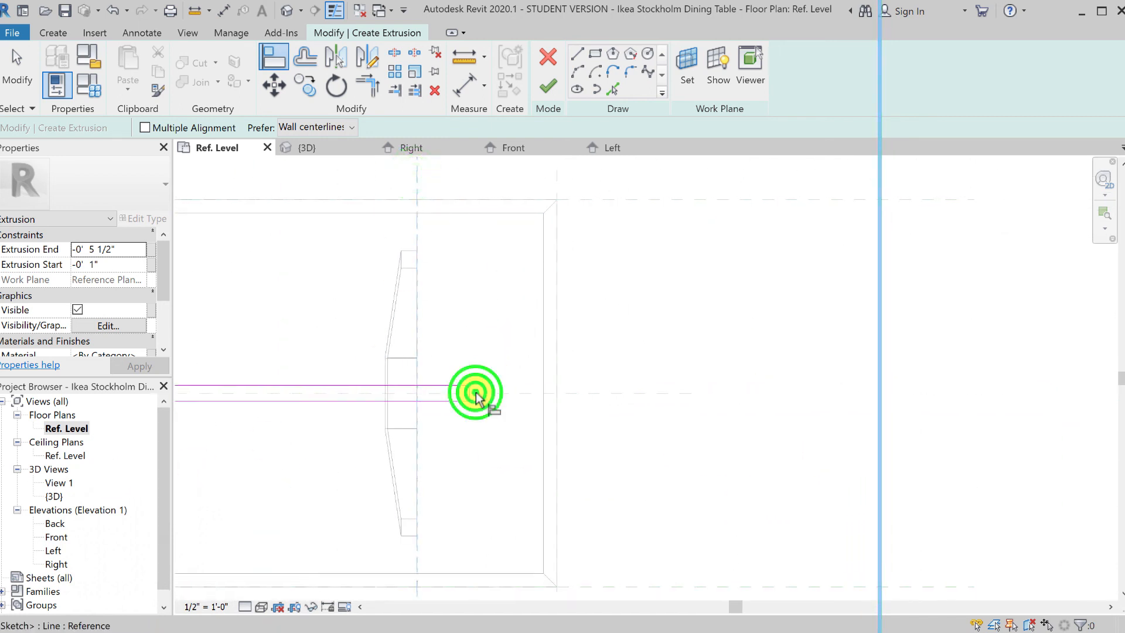
click(406, 368)
scroll(553, 437, down, 2)
middle_drag(553, 437, 950, 439)
click(20, 83)
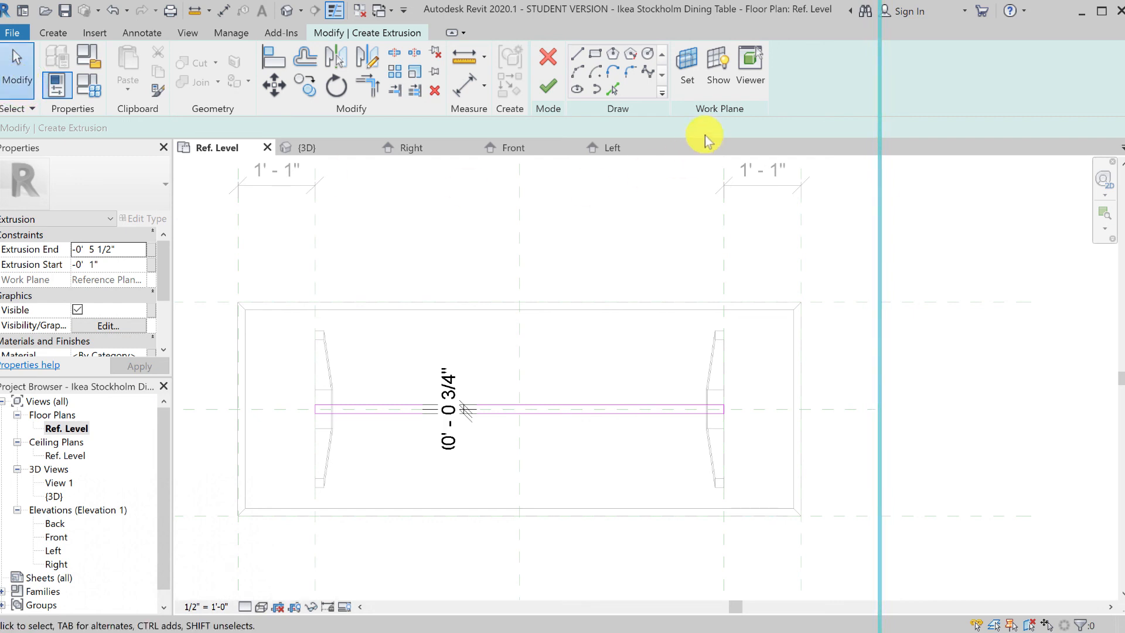
Check the sketch's work plane and accept Reference Plane : Top of Table
click(688, 73)
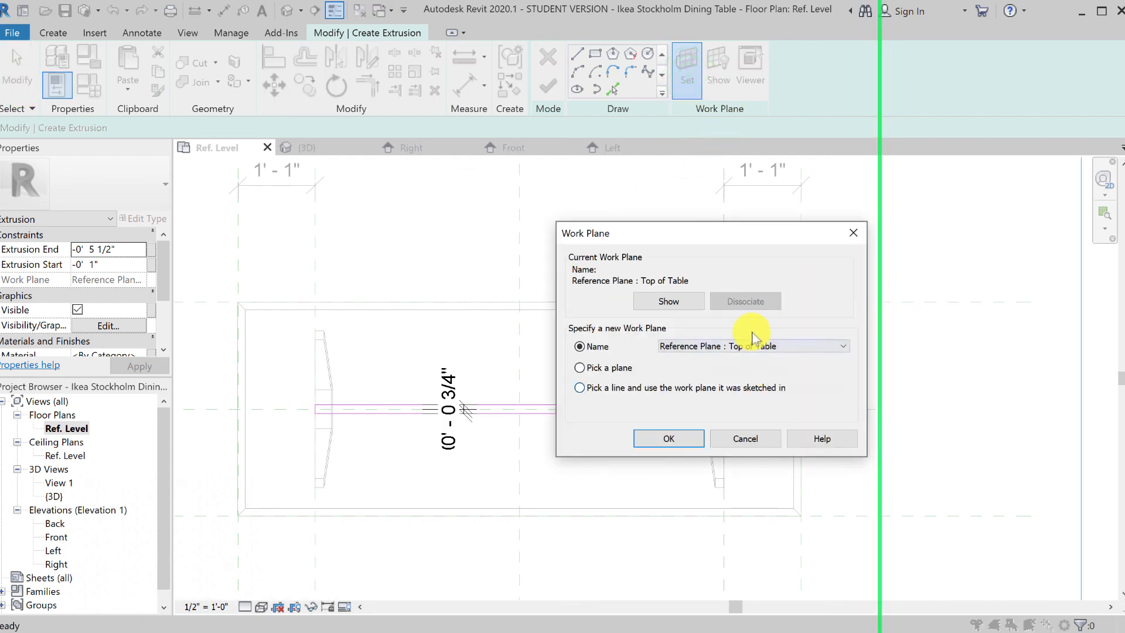
click(753, 347)
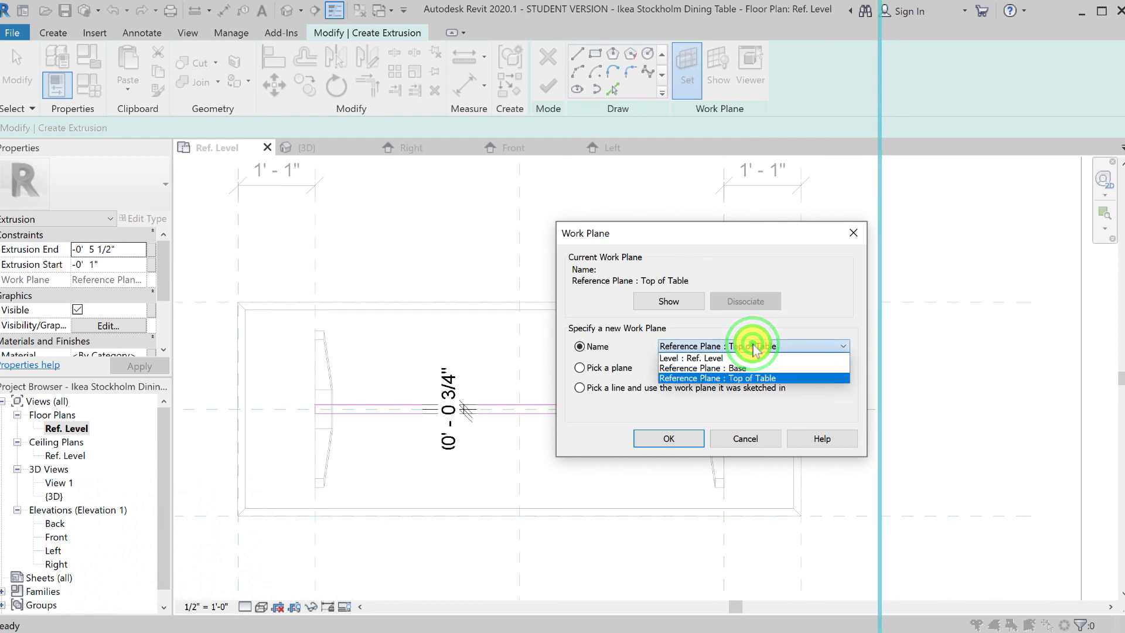
click(679, 442)
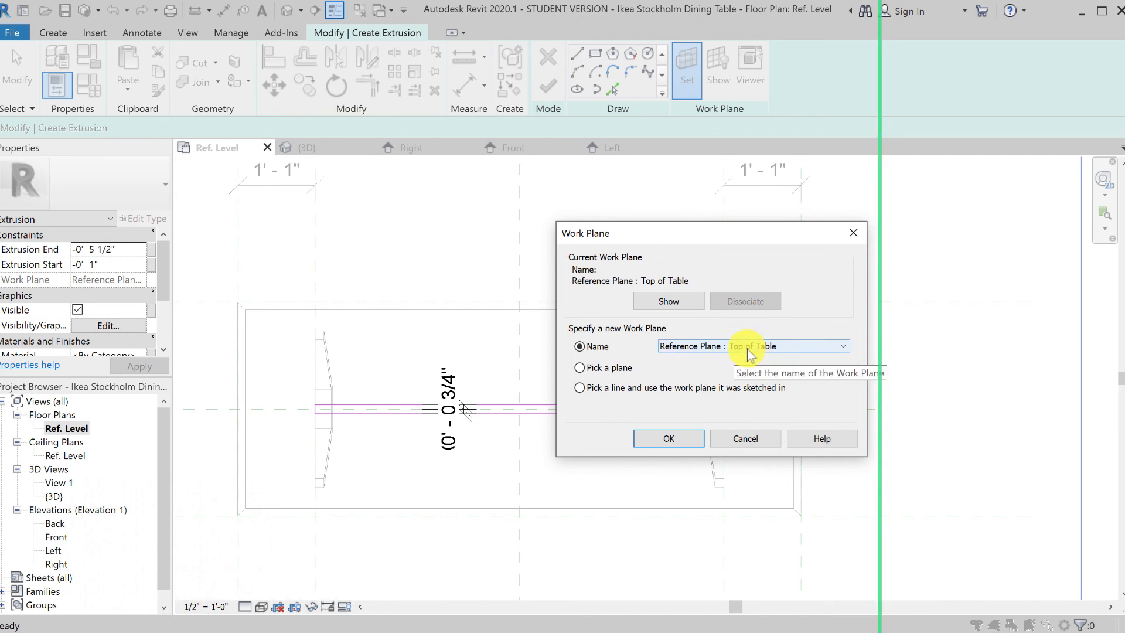
click(659, 439)
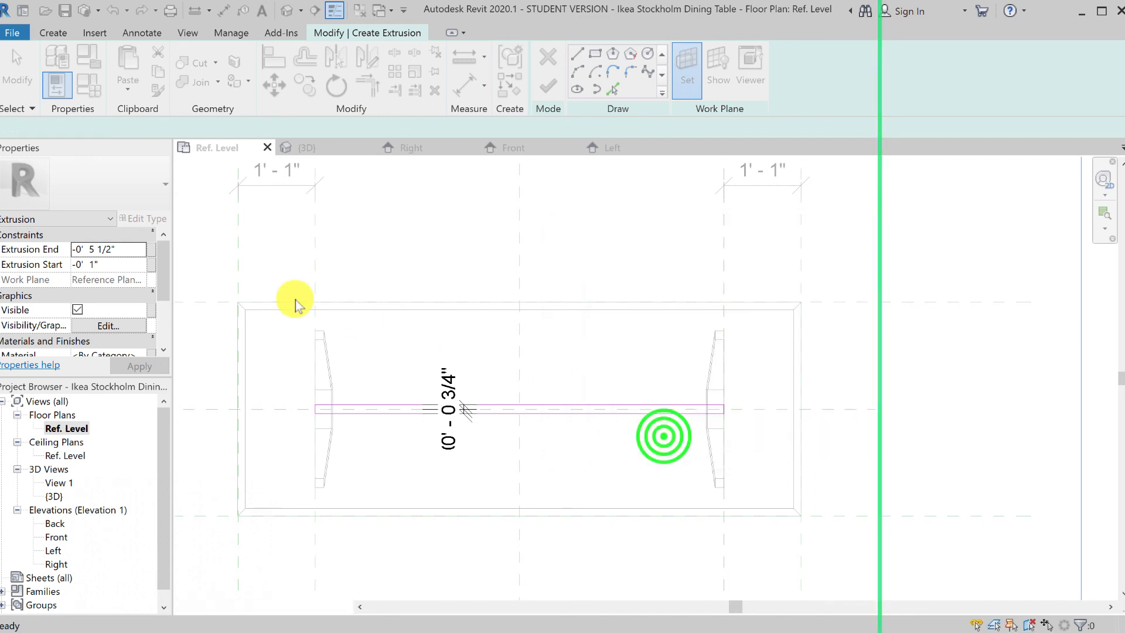
Set the beam's Extrusion End to -4", finish the extrusion, and show it in the 3D view
click(103, 265)
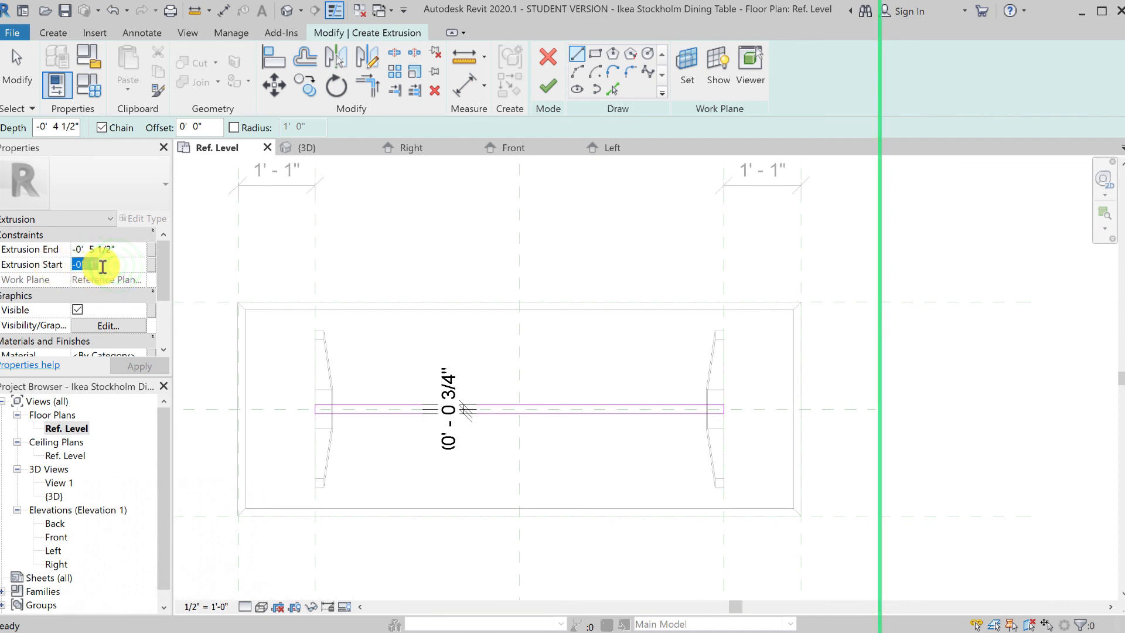
click(99, 249)
drag(127, 249, 58, 249)
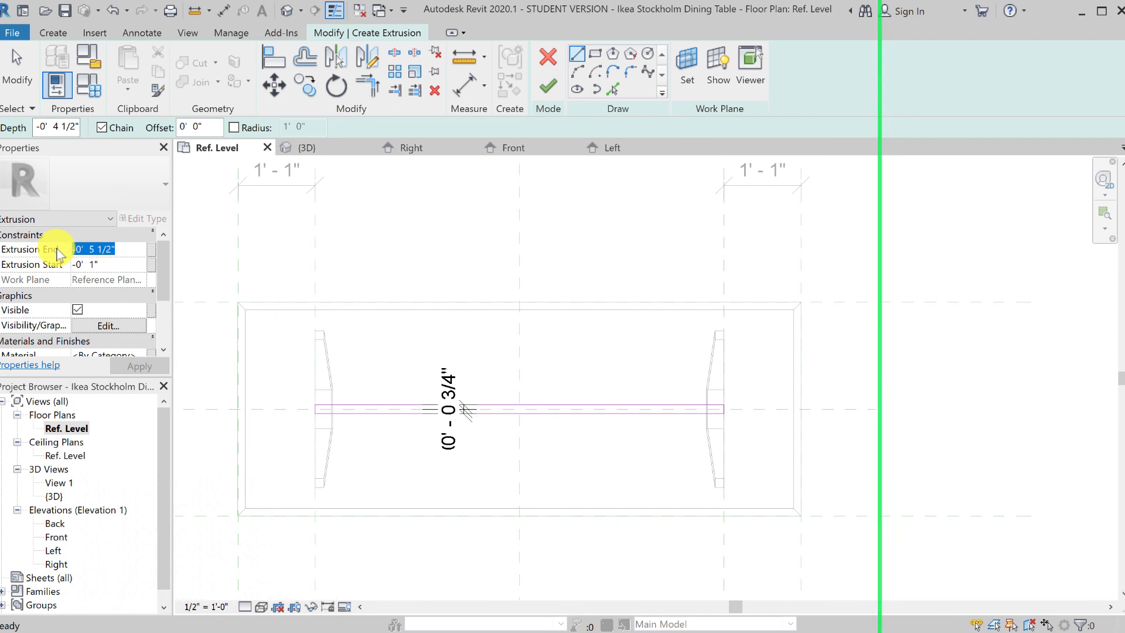
click(92, 264)
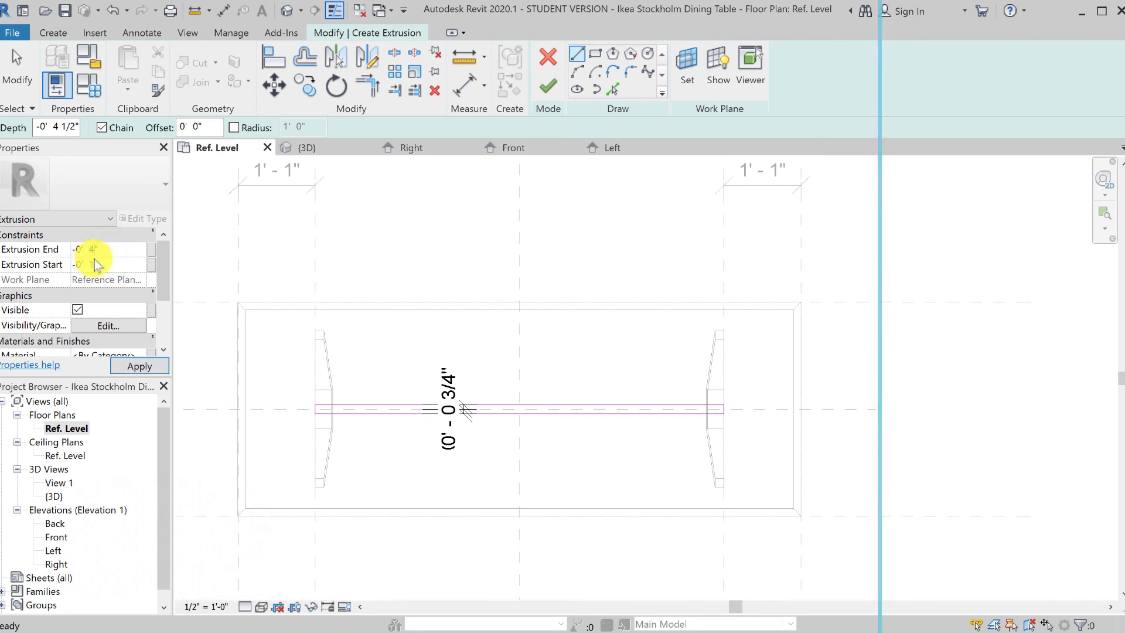
double_click(120, 264)
click(141, 366)
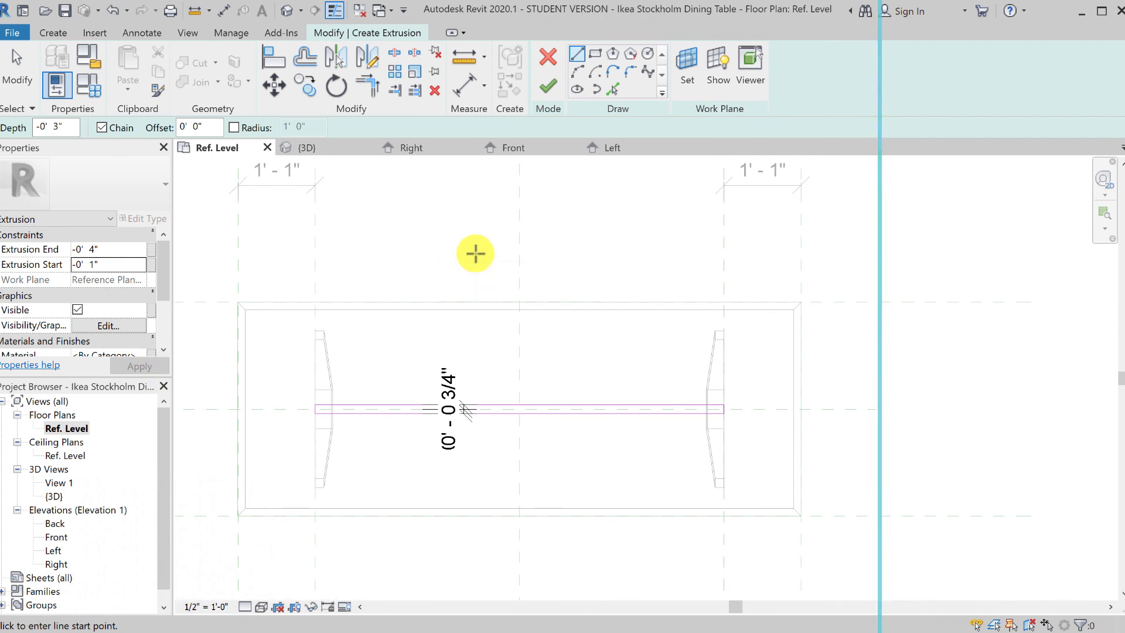
click(548, 93)
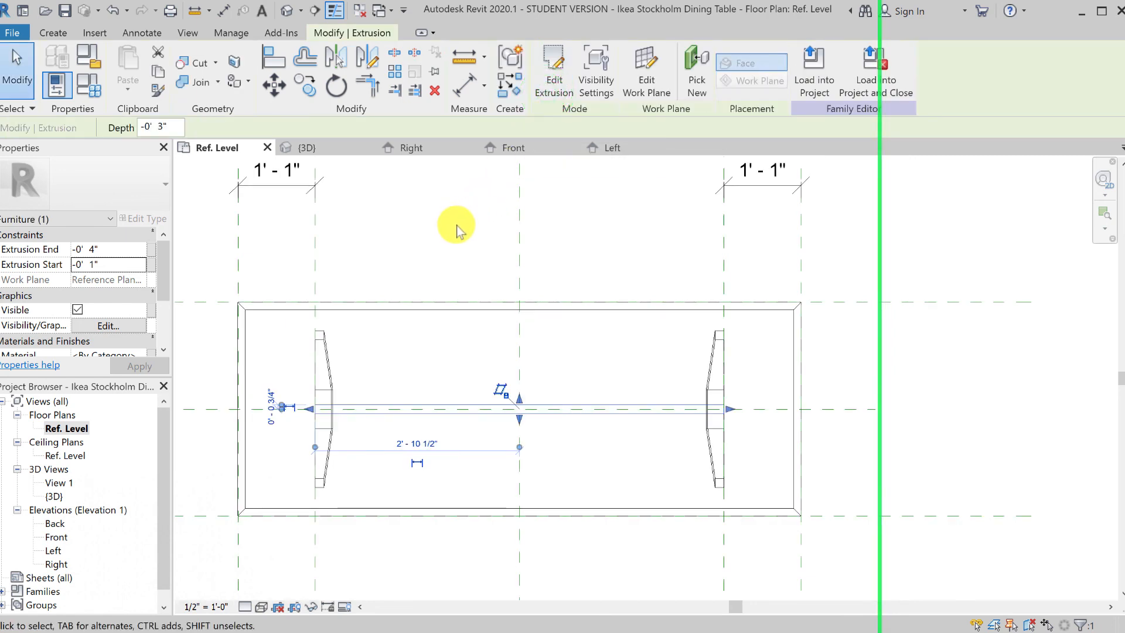
click(315, 150)
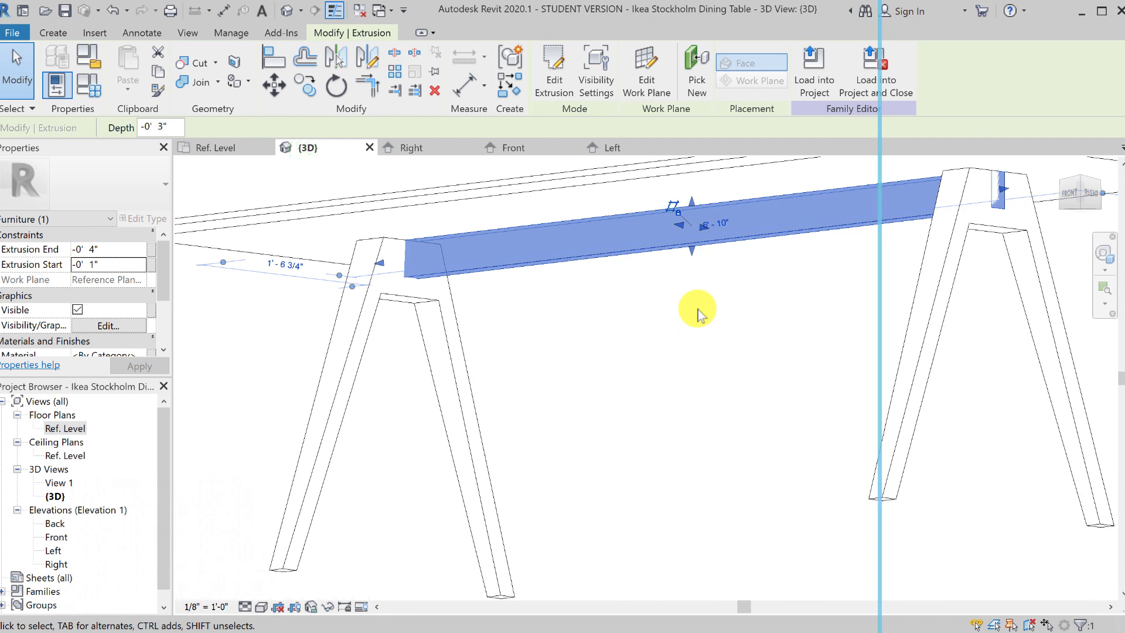
click(697, 314)
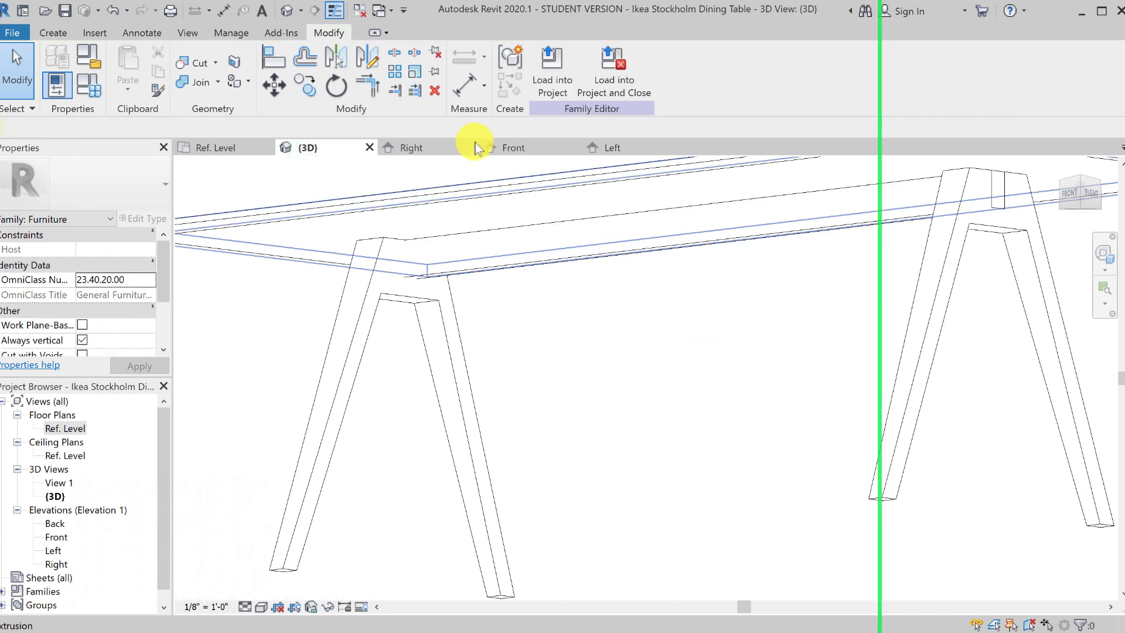
Check the beam in the Front elevation, and in the 3D view join its geometry with the first leg and the second leg
click(520, 148)
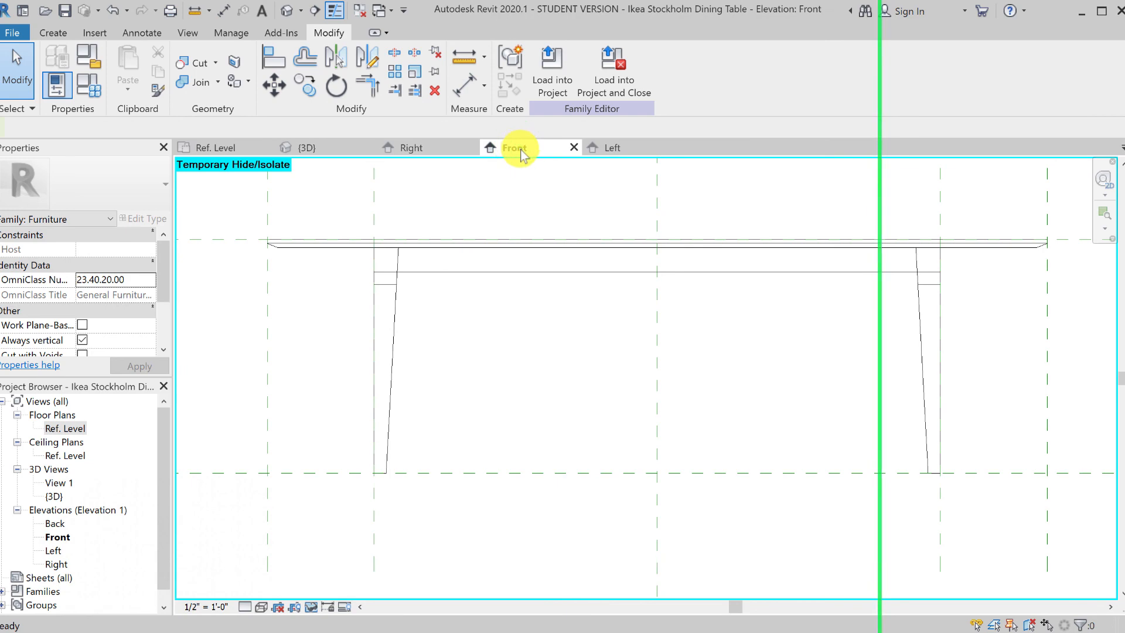
click(322, 147)
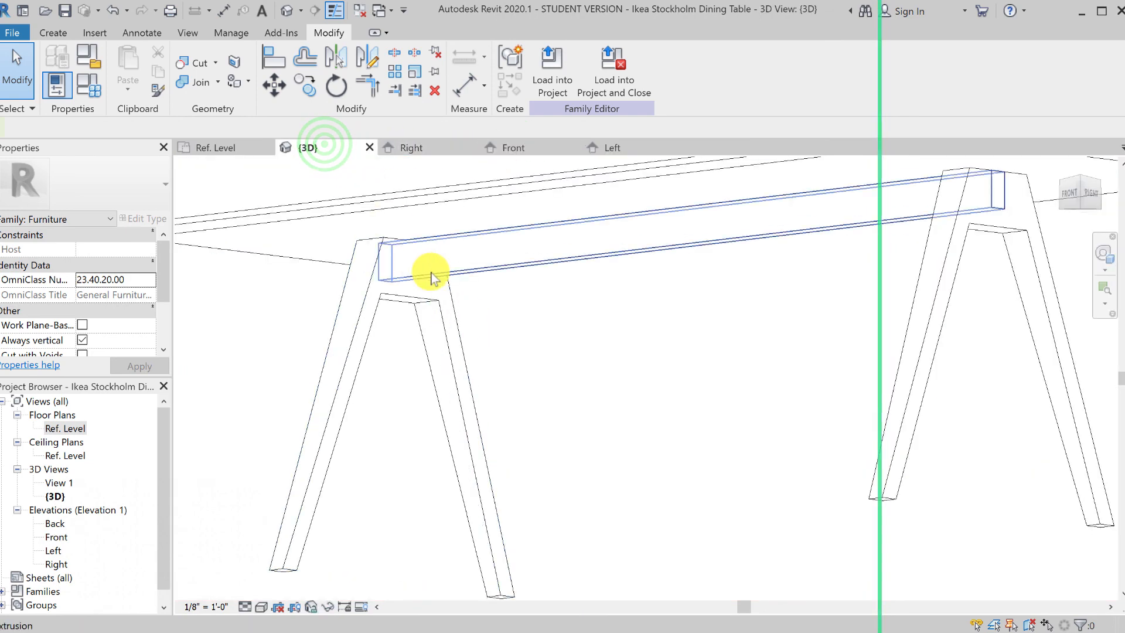
click(193, 88)
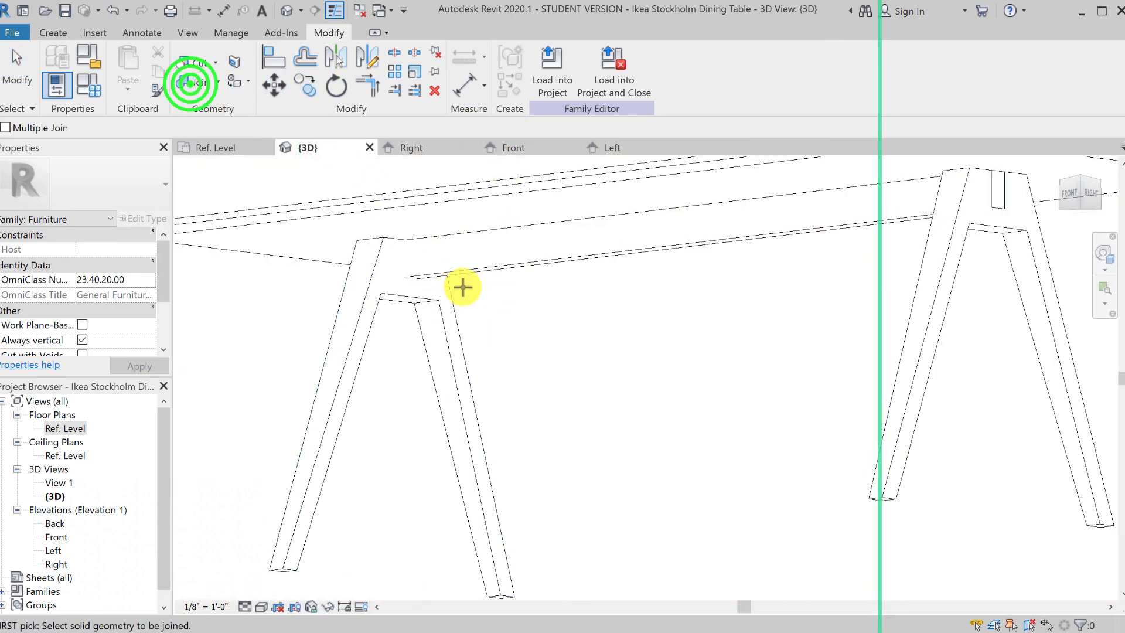
click(464, 273)
click(410, 296)
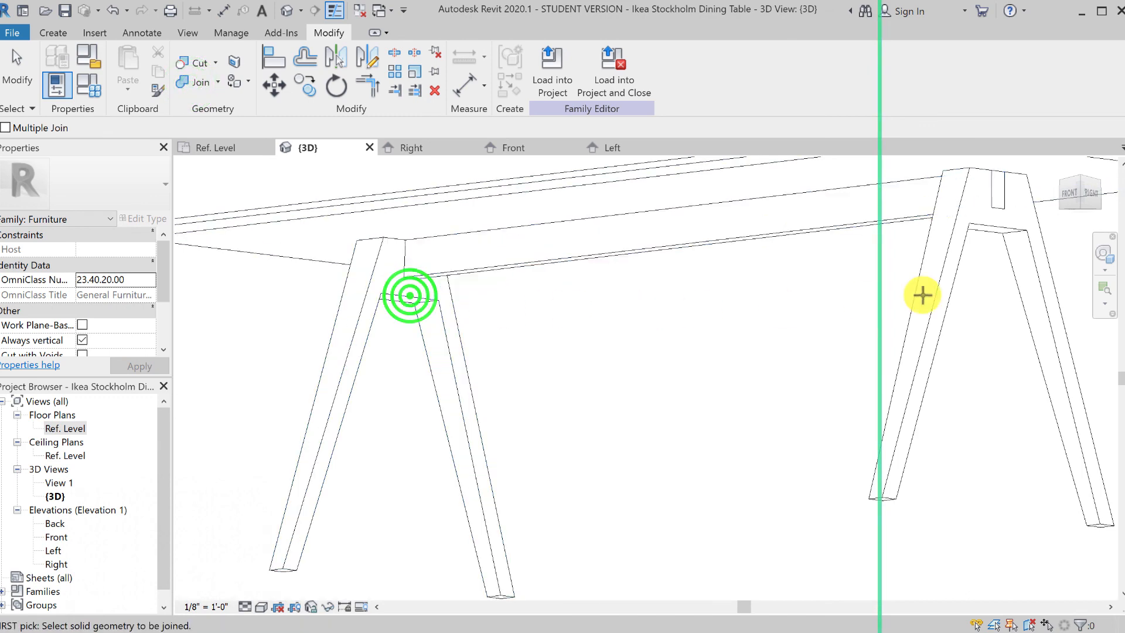
click(905, 218)
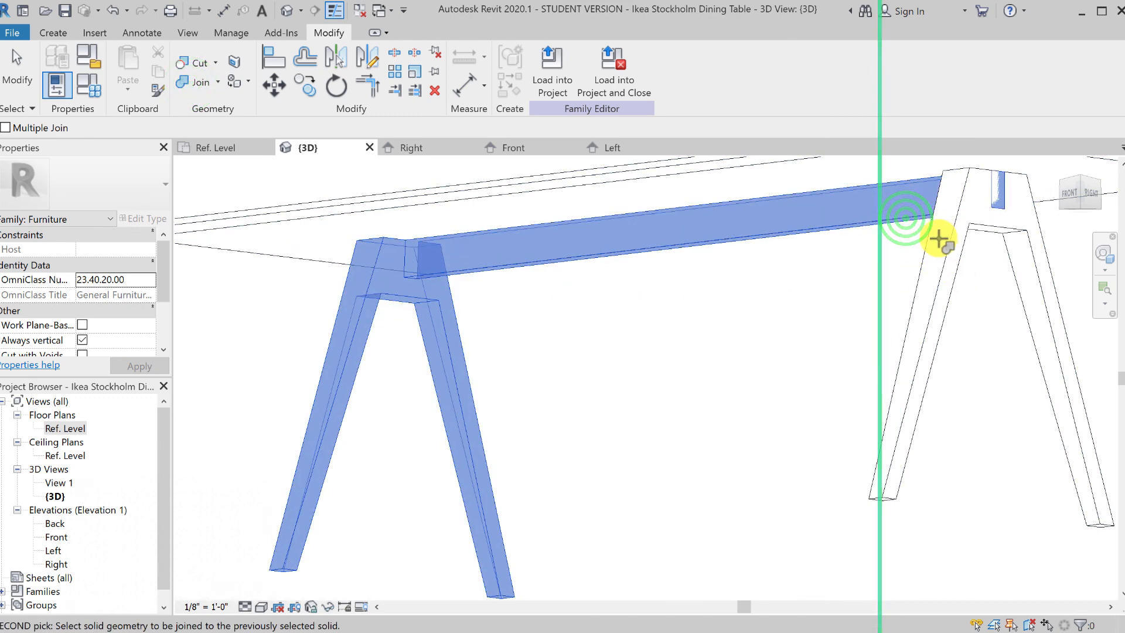
click(941, 239)
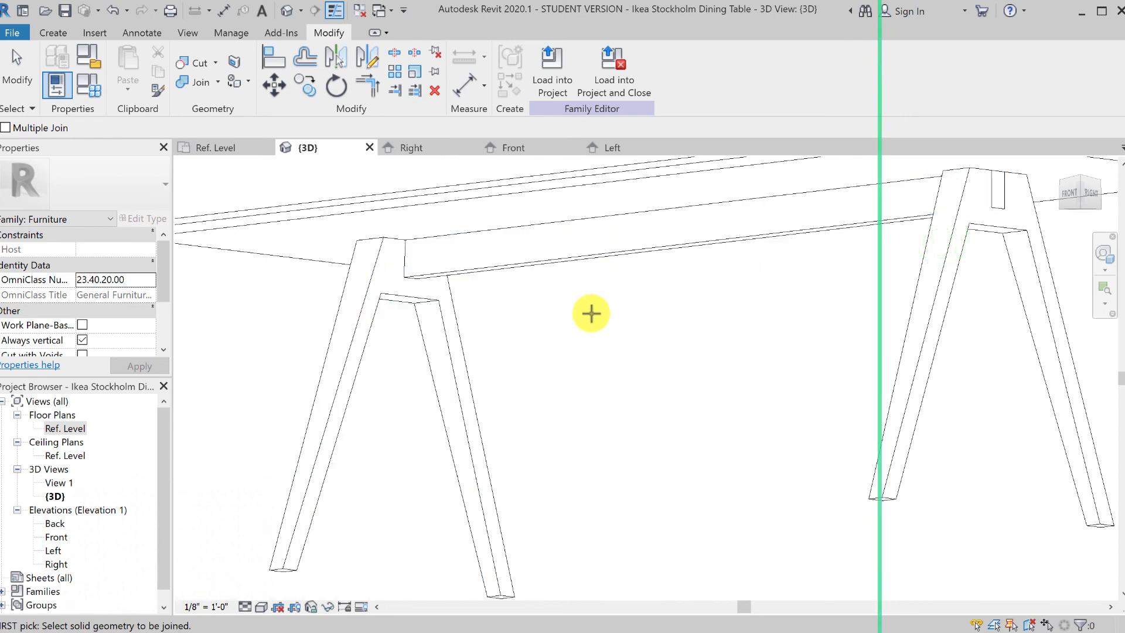
Join the right leg's geometry with the exposed end of the support beam in the 3D view
shift+middle_drag(613, 327, 498, 351)
click(16, 75)
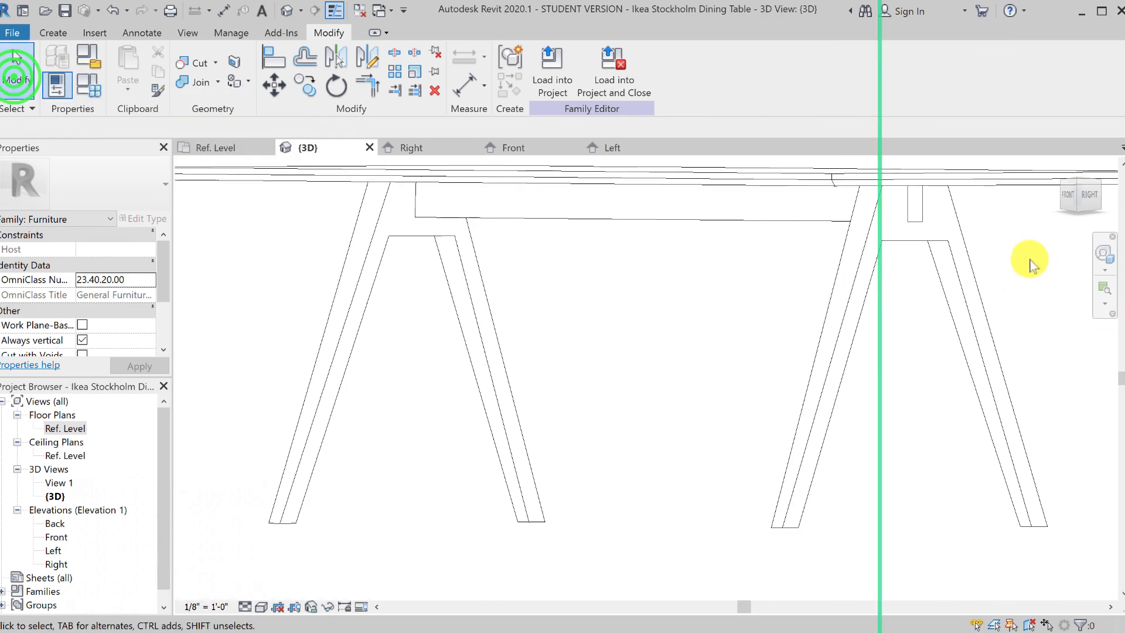
click(924, 235)
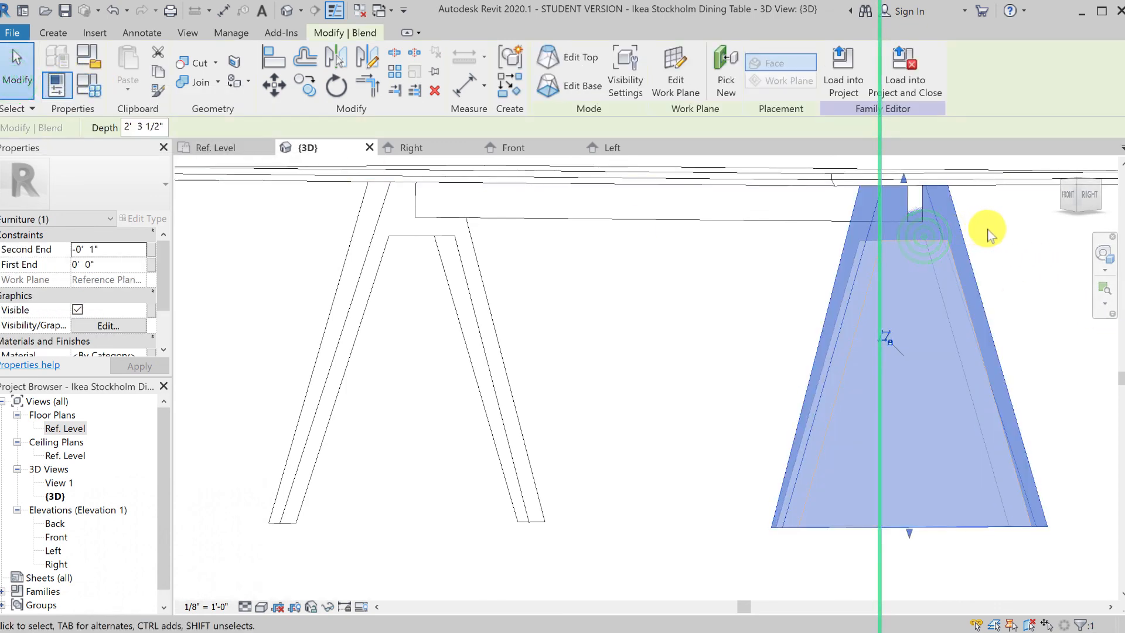
click(987, 234)
scroll(912, 213, up, 2)
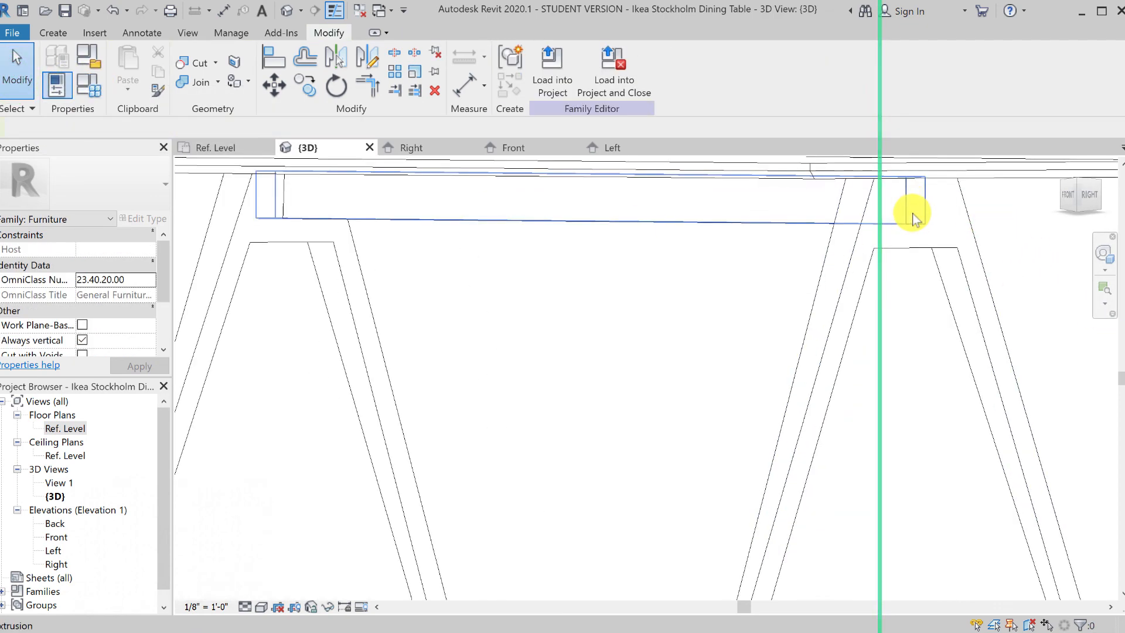
scroll(912, 213, up, 3)
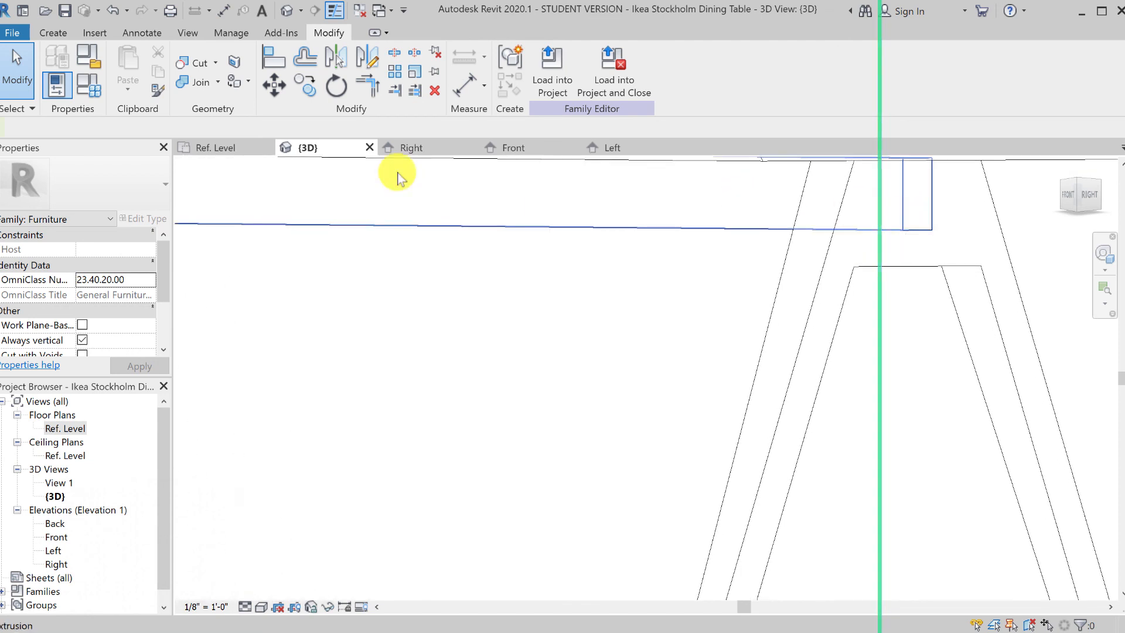
click(193, 82)
click(815, 286)
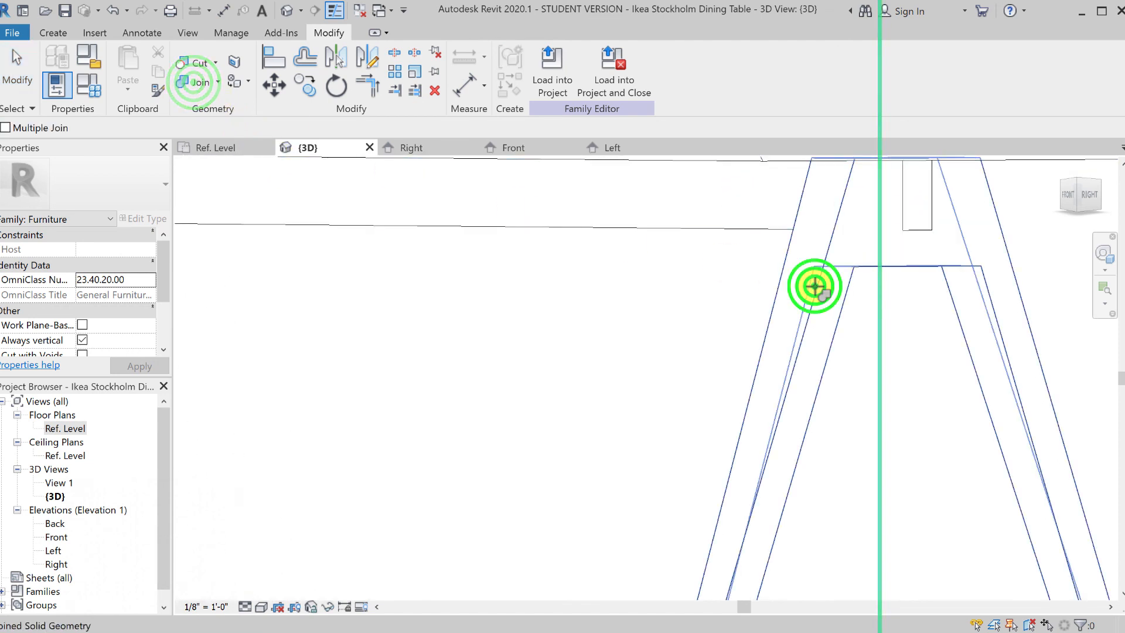
click(902, 220)
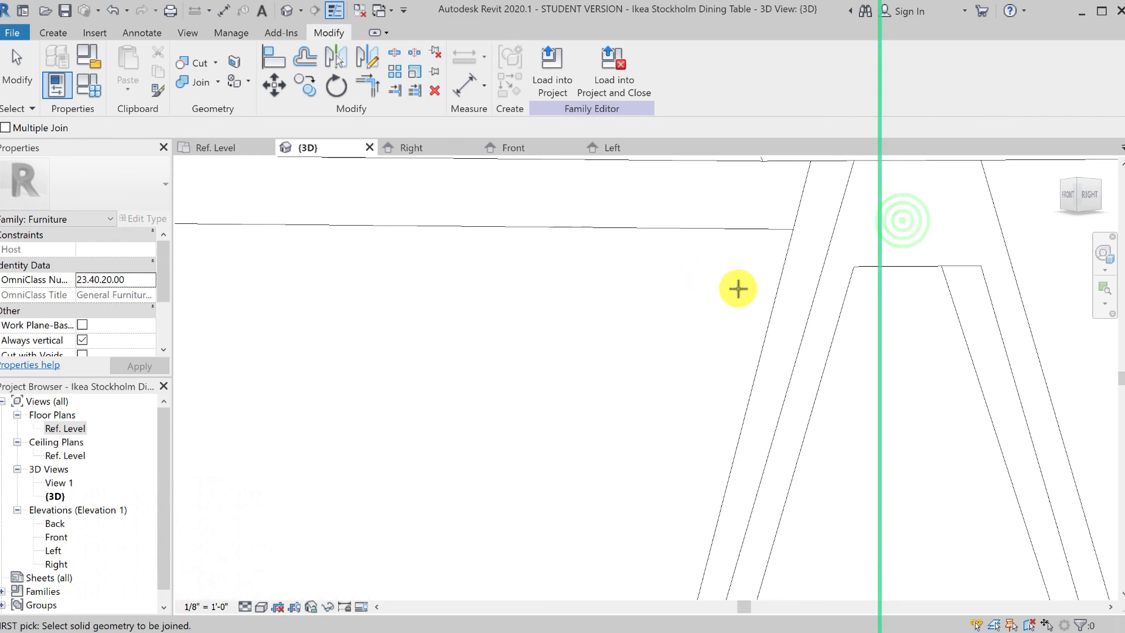
scroll(739, 289, down, 2)
scroll(738, 288, down, 3)
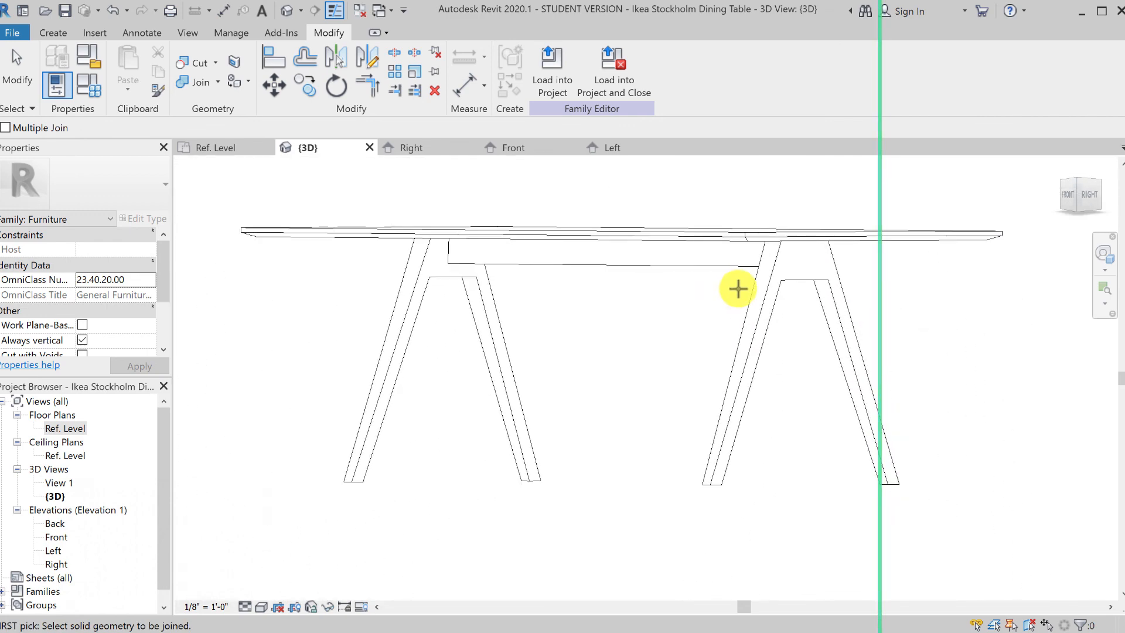
Test the family in the 3D view by applying the Small type in Family Types
shift+middle_drag(648, 296, 669, 390)
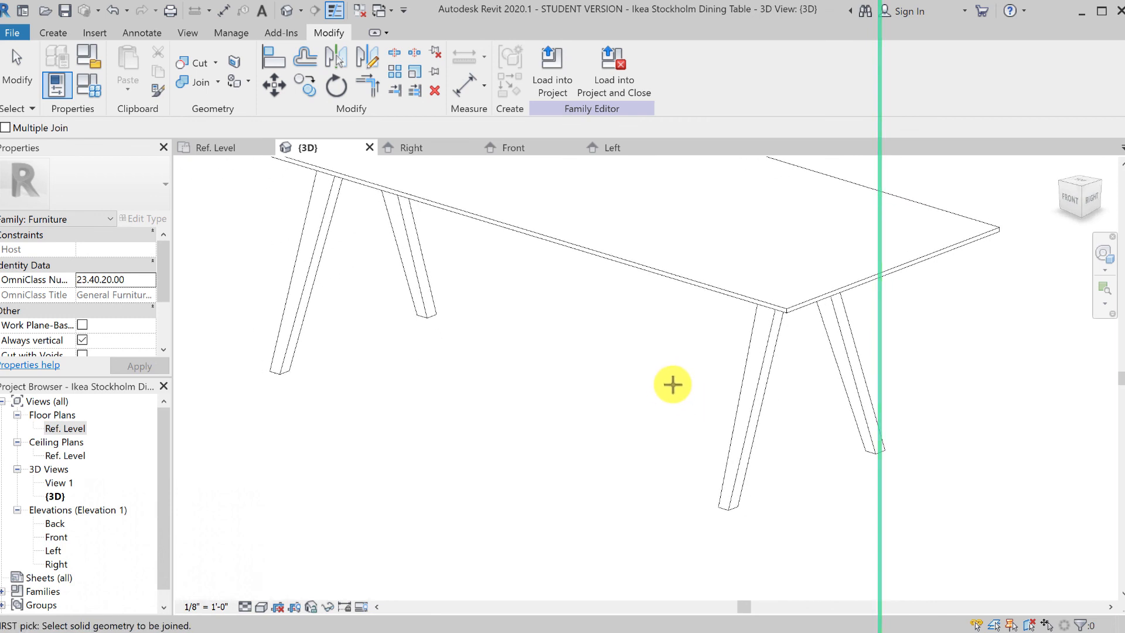
scroll(673, 385, down, 2)
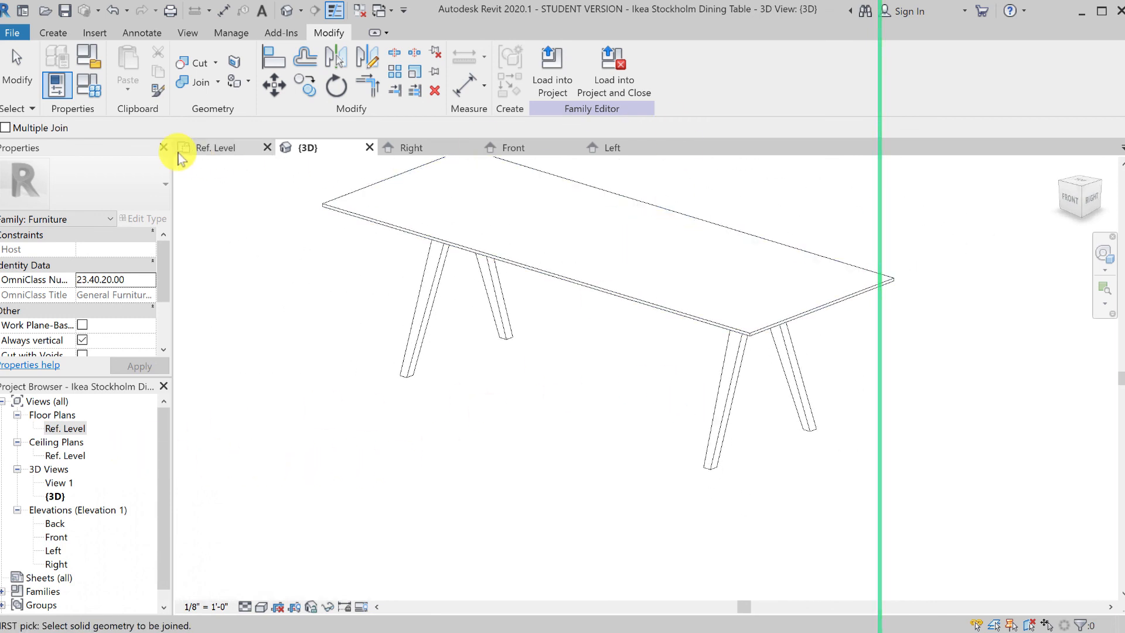
click(91, 83)
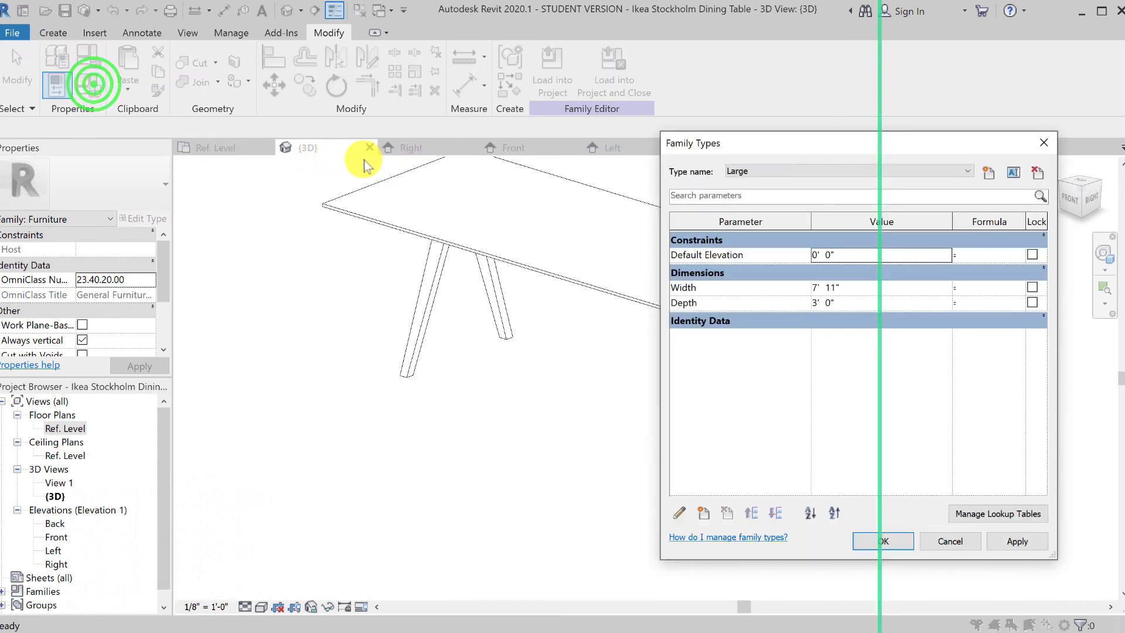
click(829, 171)
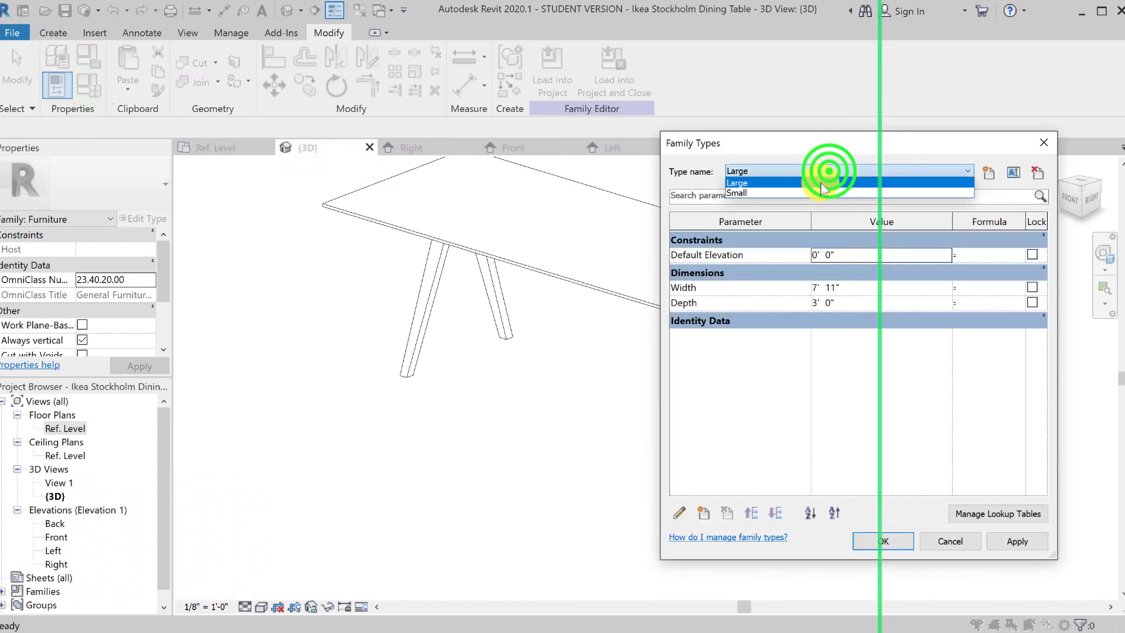
click(787, 144)
drag(849, 147, 186, 158)
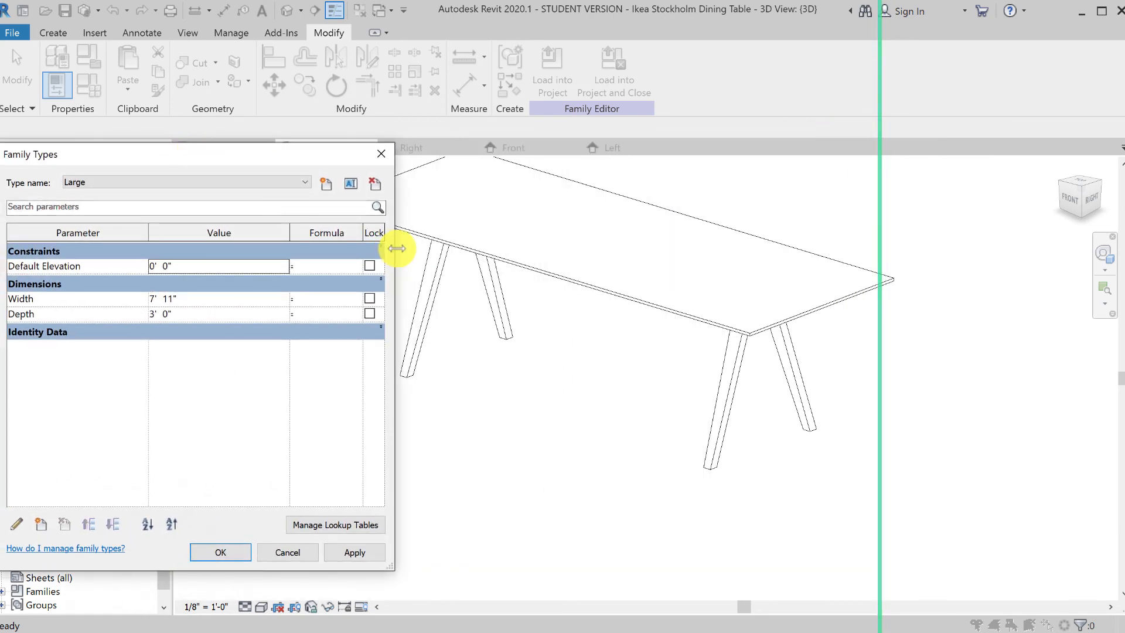
drag(397, 248, 315, 253)
drag(389, 566, 390, 558)
click(151, 182)
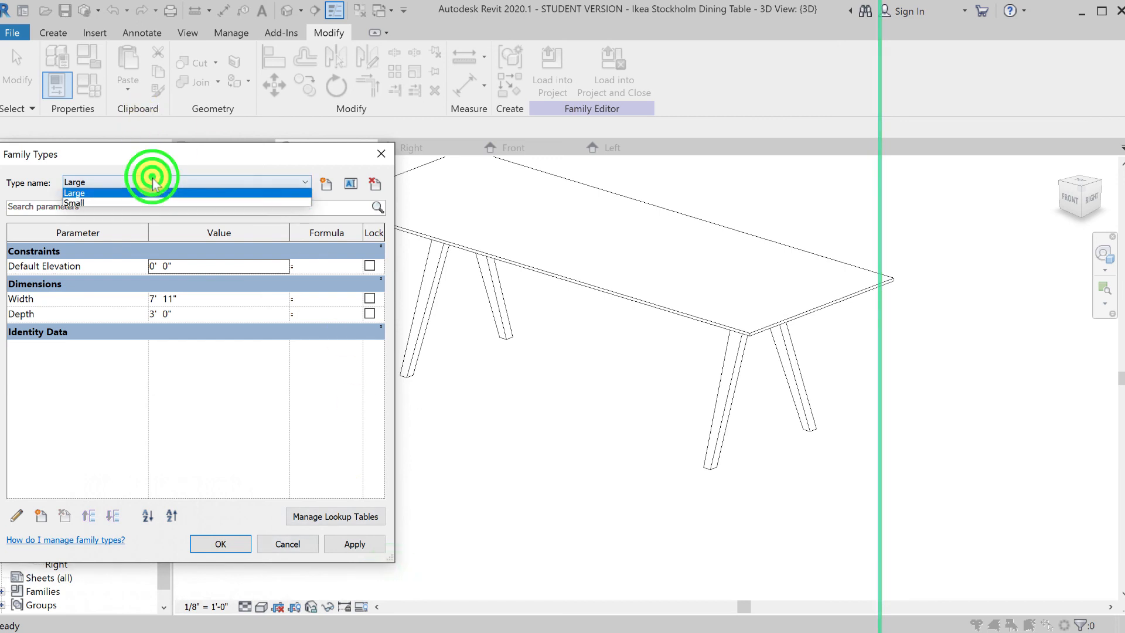
click(149, 201)
click(373, 549)
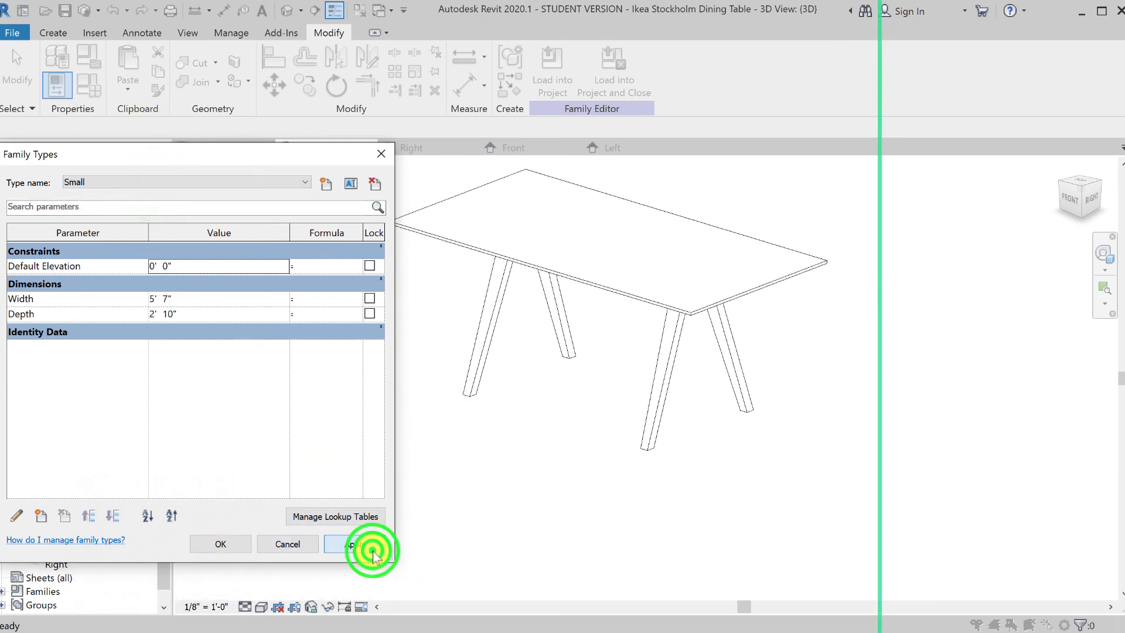
Switch the table in the 3D view back to the Large type and close Family Types
click(231, 180)
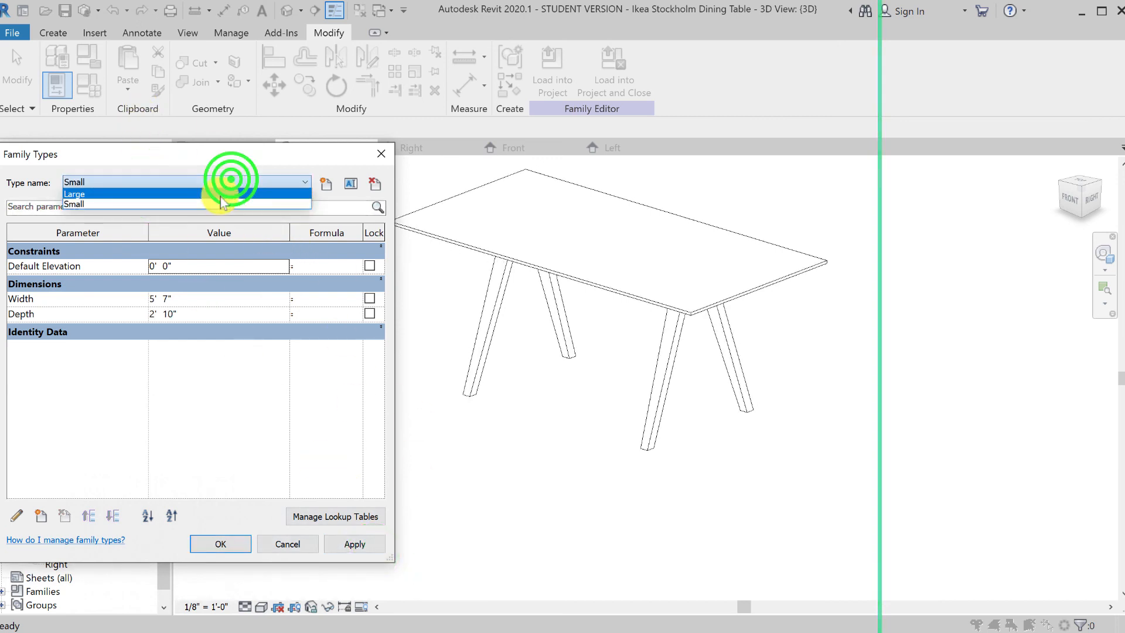
click(220, 197)
click(358, 544)
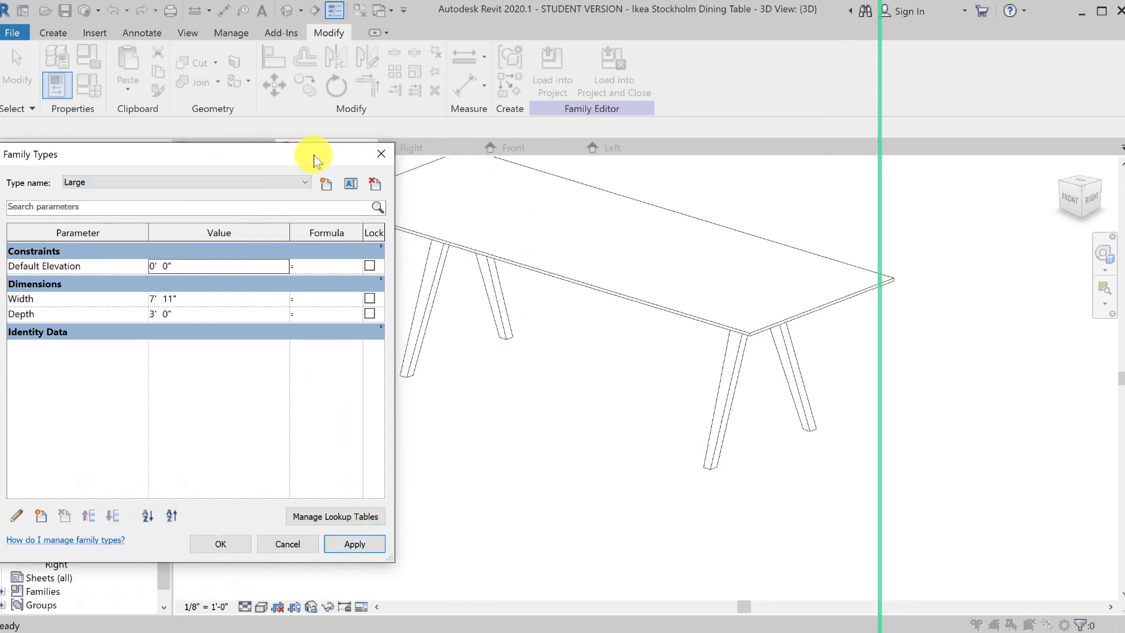
drag(315, 159, 736, 201)
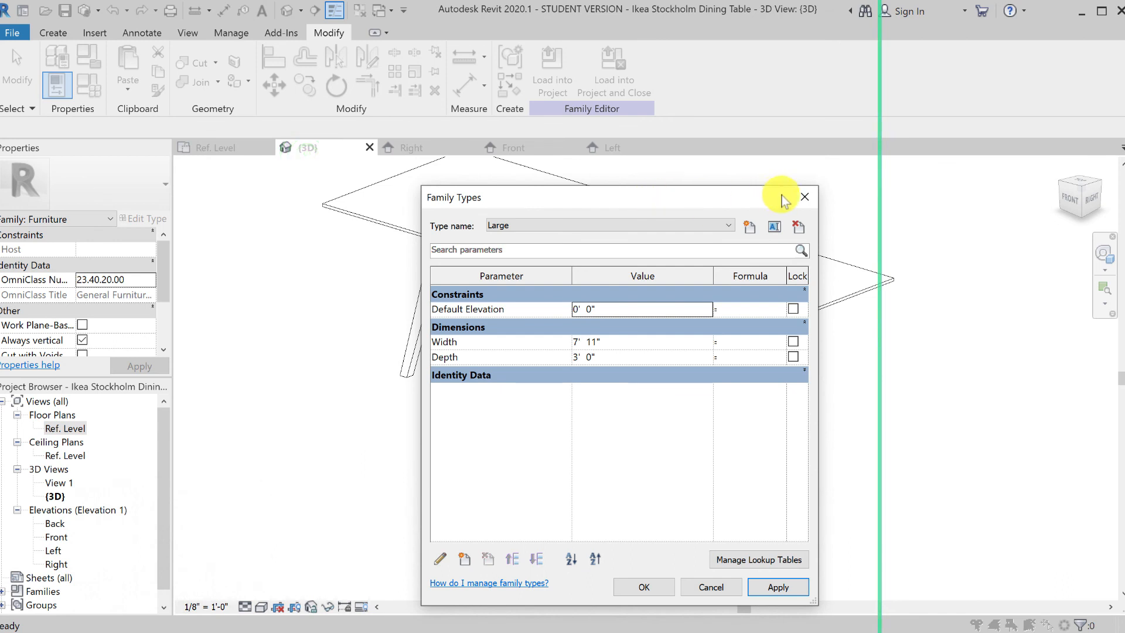
click(803, 198)
In the Front elevation, apply the Small family type and examine how the legs and beam adjust
click(511, 148)
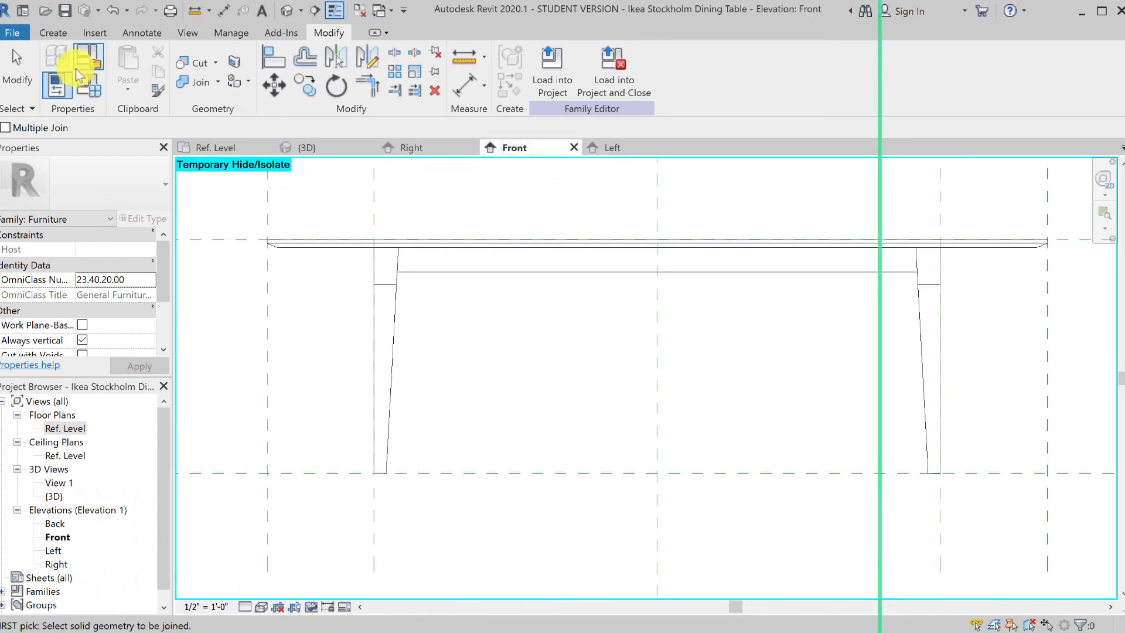
click(87, 85)
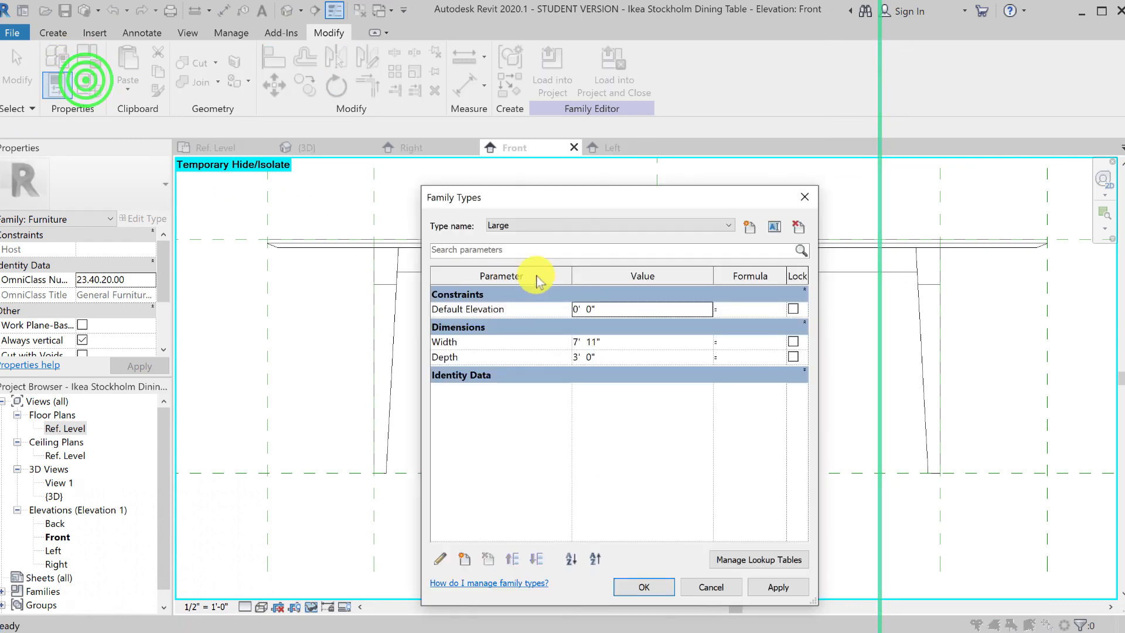
drag(608, 192, 619, 117)
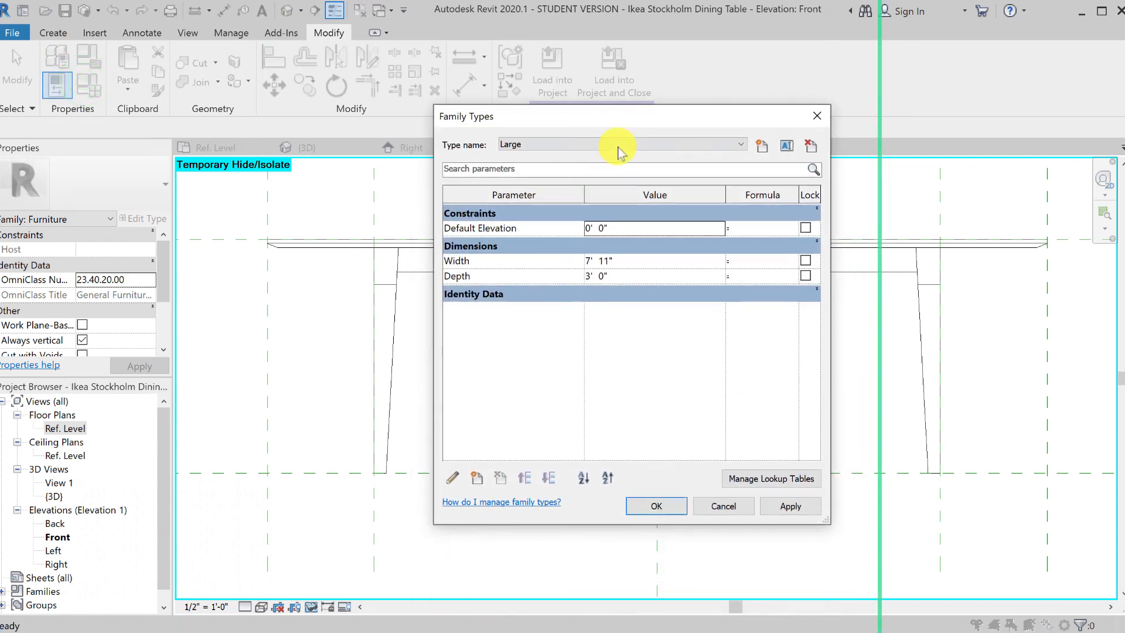
click(646, 146)
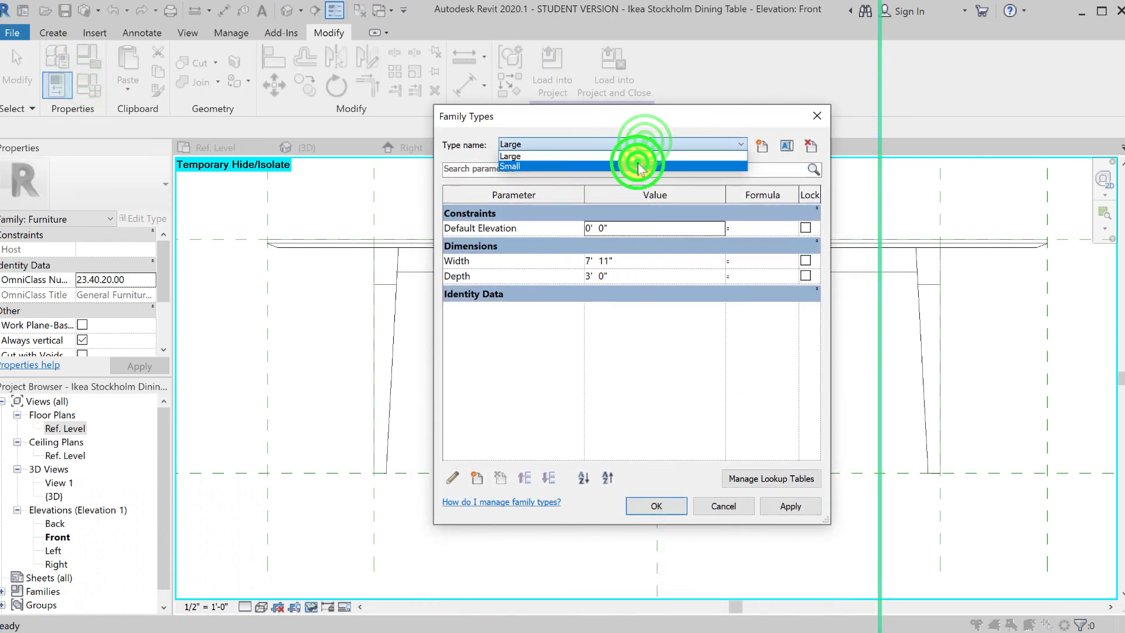
click(637, 162)
click(792, 504)
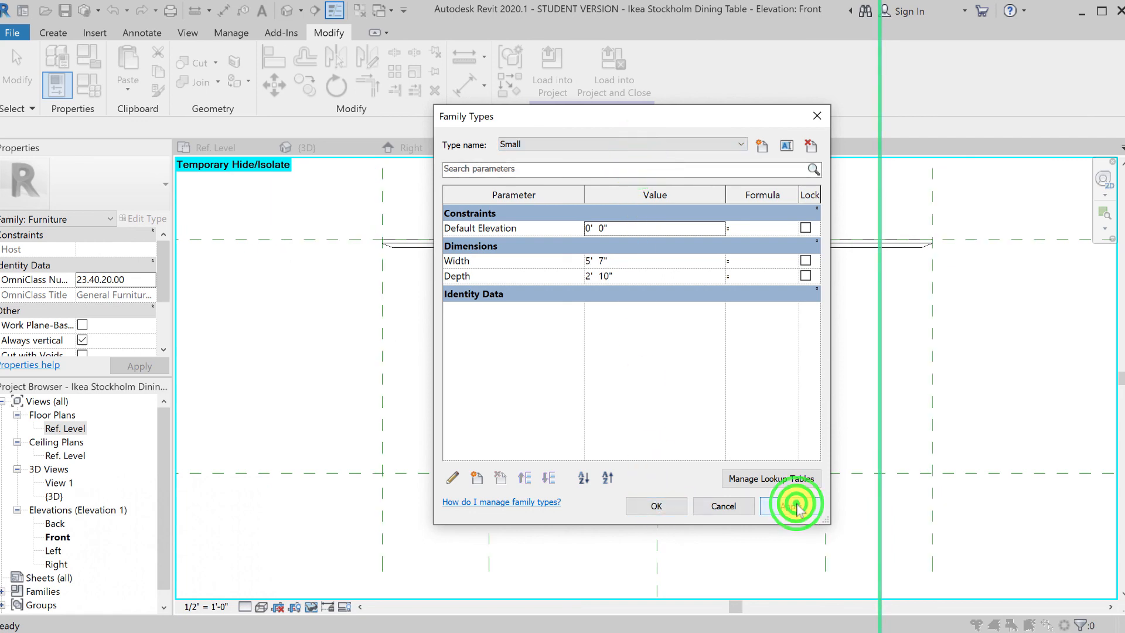
drag(697, 119, 235, 119)
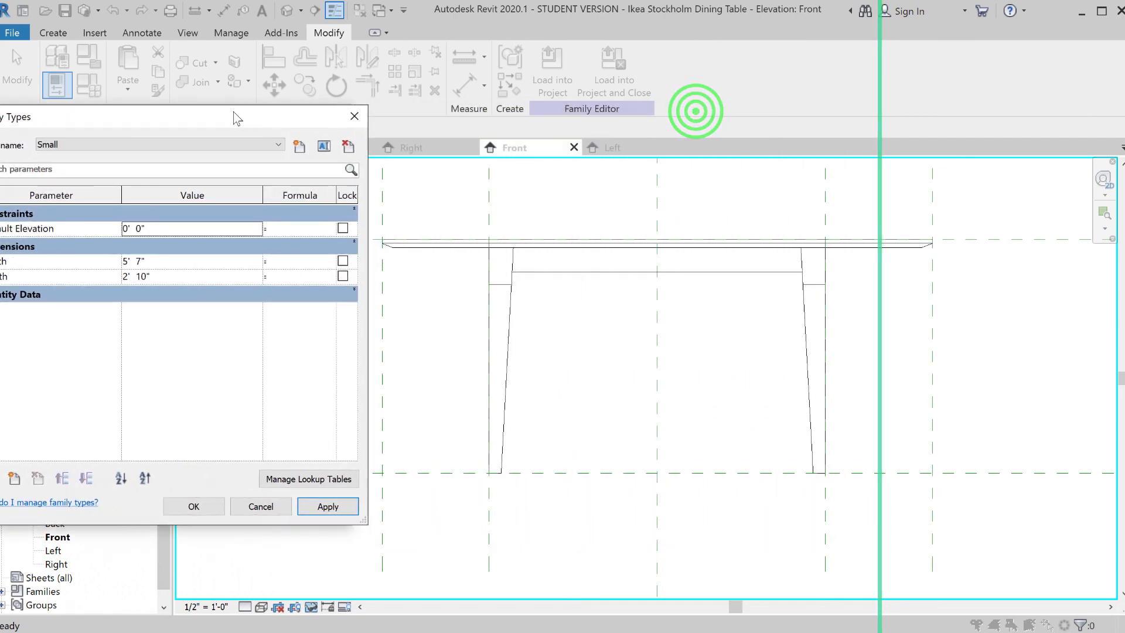
Reapply the Large family type in the Front elevation and accept the Family Types settings
click(219, 148)
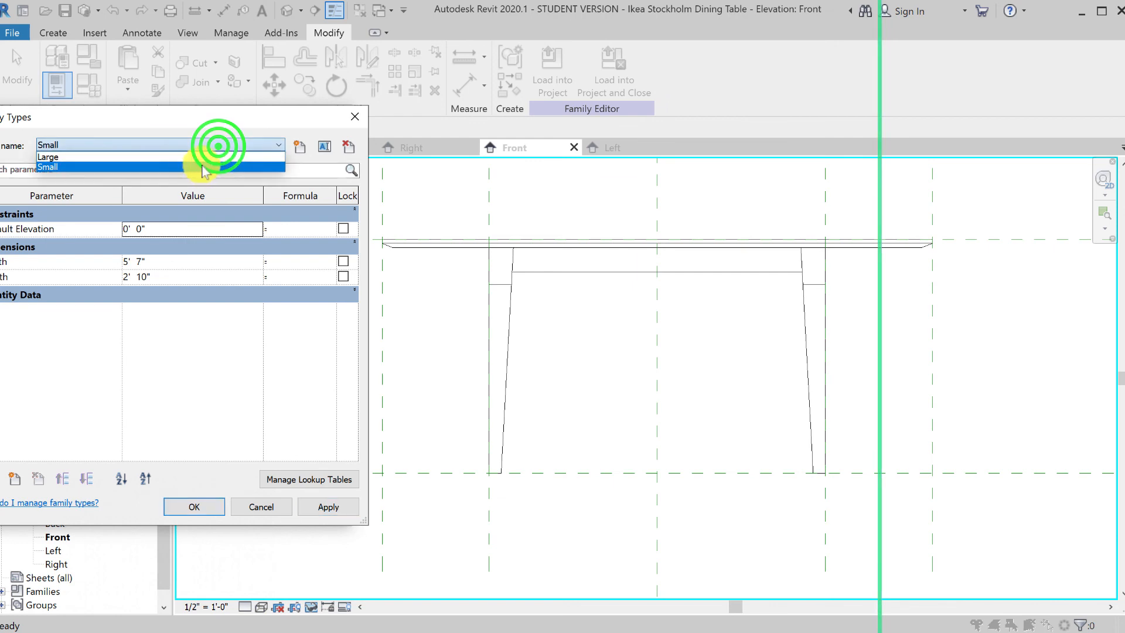
click(201, 158)
click(329, 508)
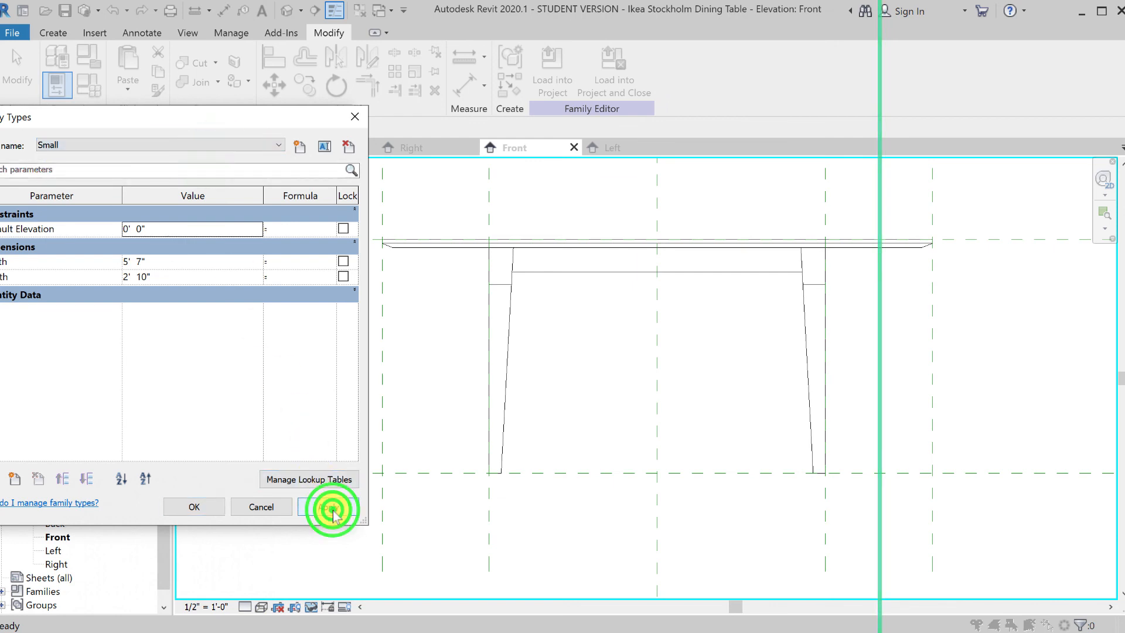
click(193, 147)
click(181, 157)
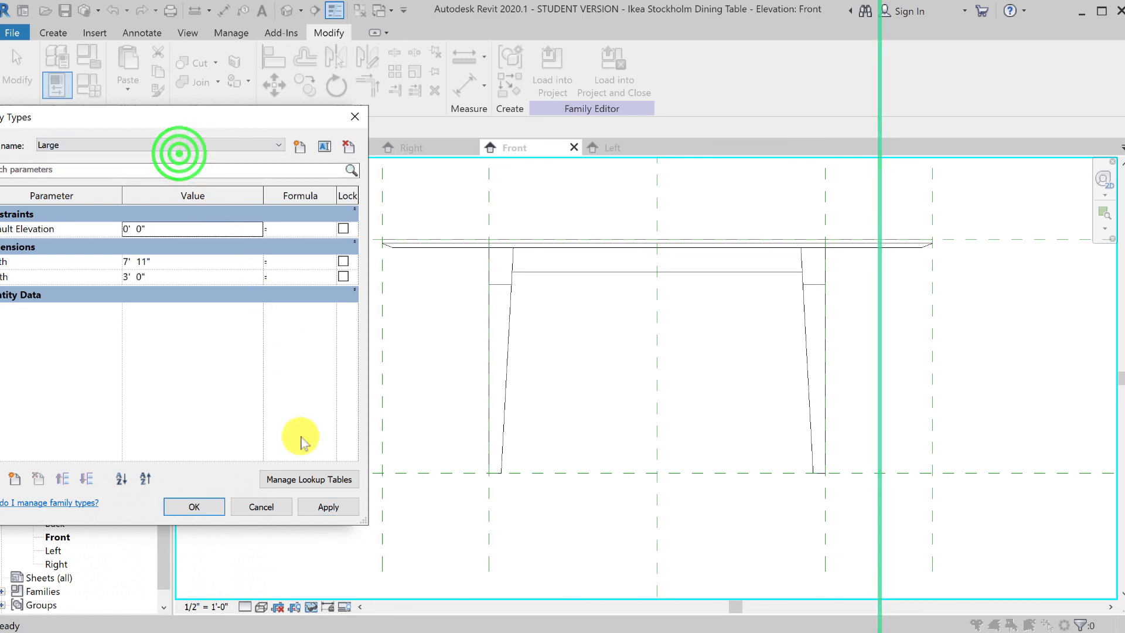
click(328, 507)
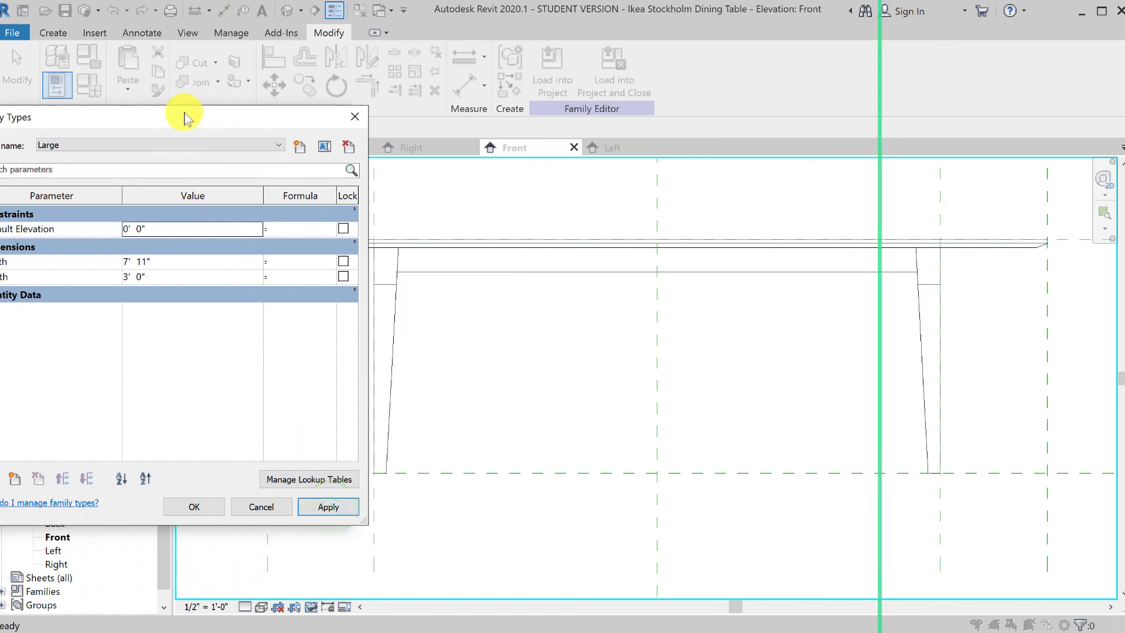
drag(182, 113, 633, 123)
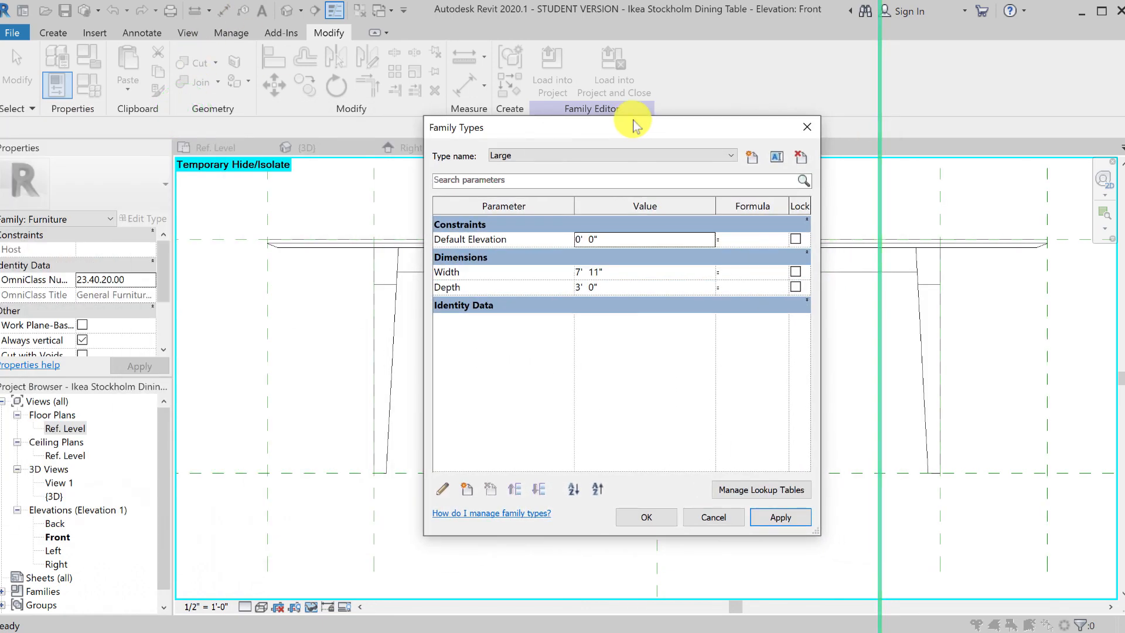
click(623, 517)
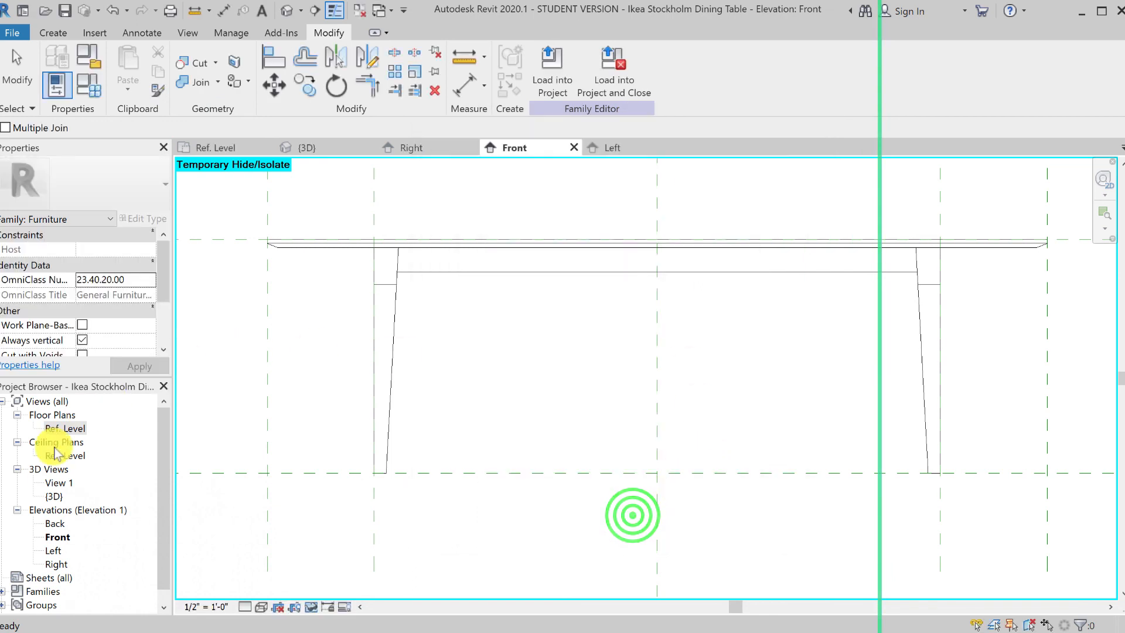
Open the Ref. Level floor plan and apply the Small family type to check the table in plan
click(65, 428)
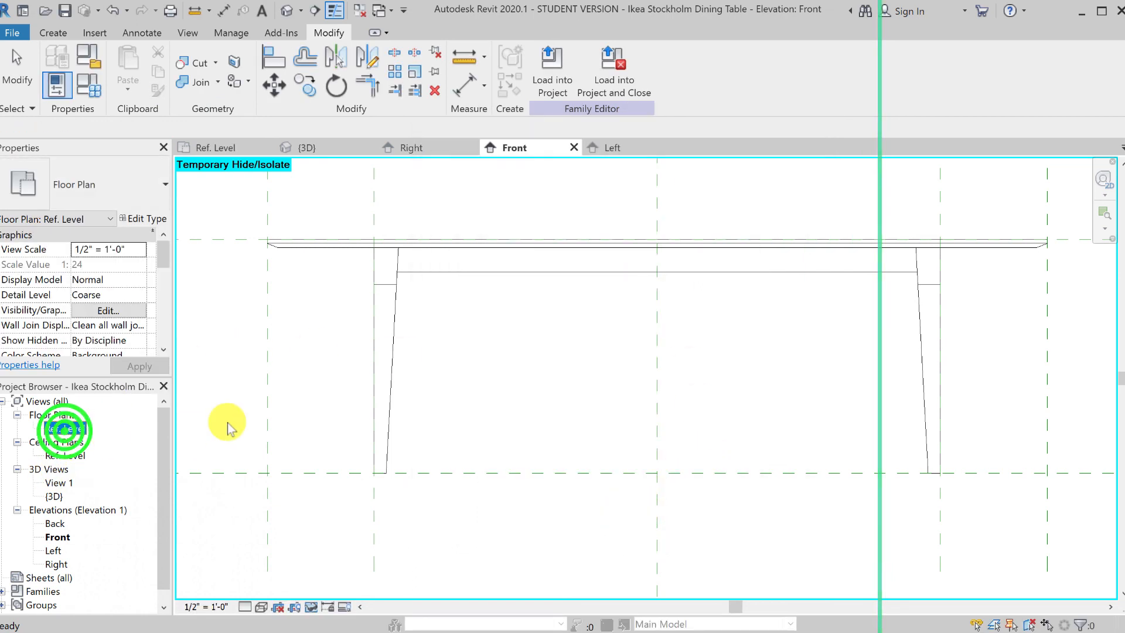
click(55, 428)
click(56, 427)
click(53, 455)
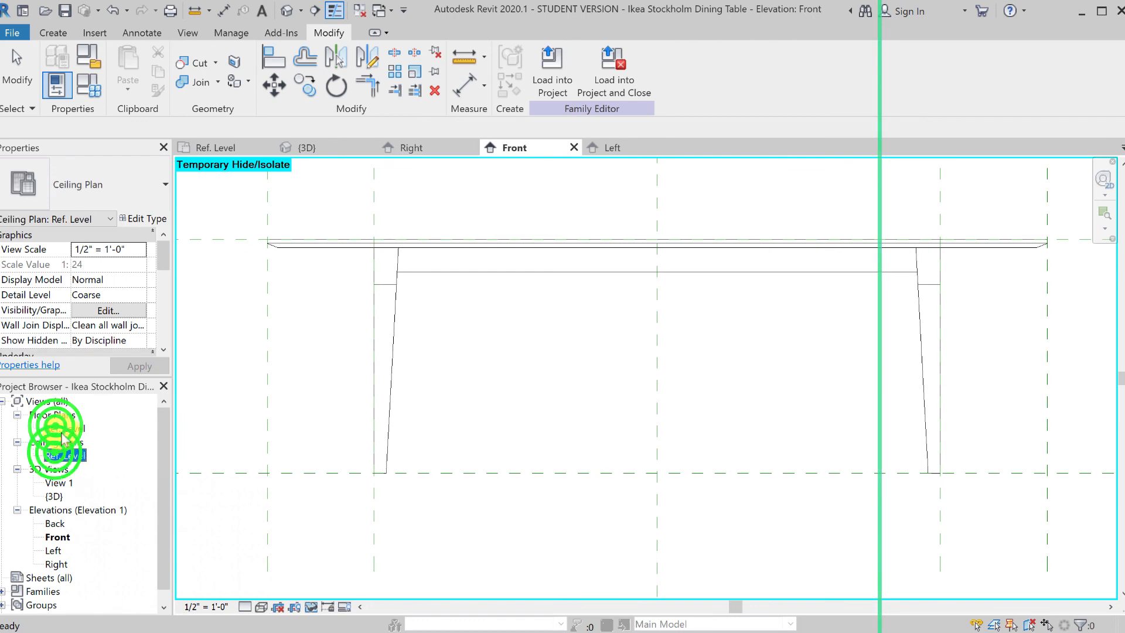
double_click(63, 427)
scroll(635, 355, down, 2)
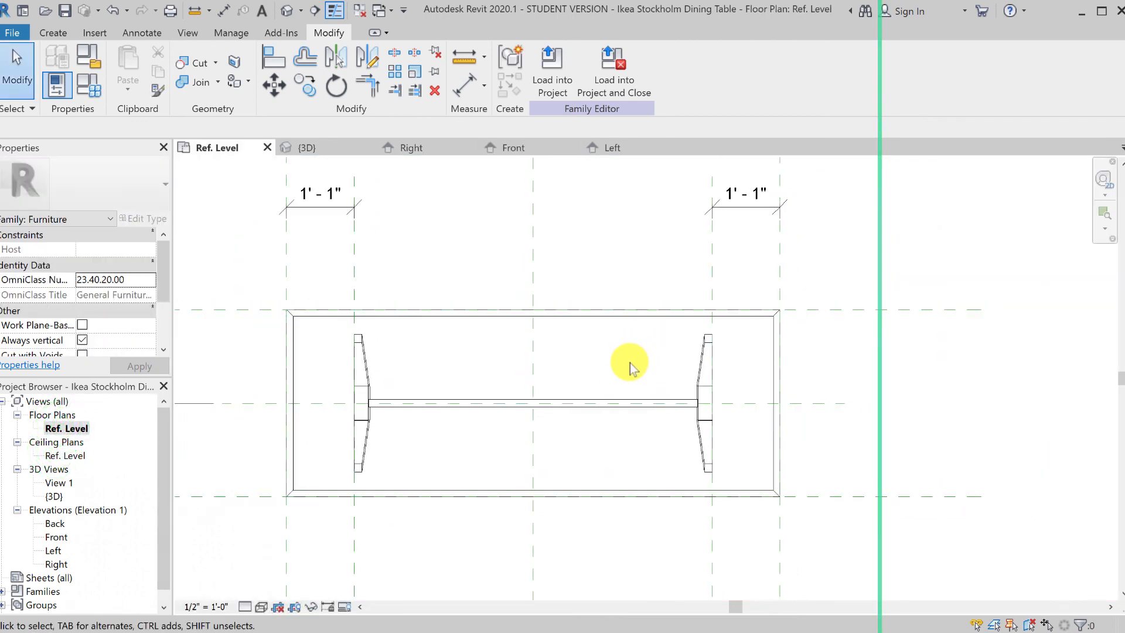
click(85, 90)
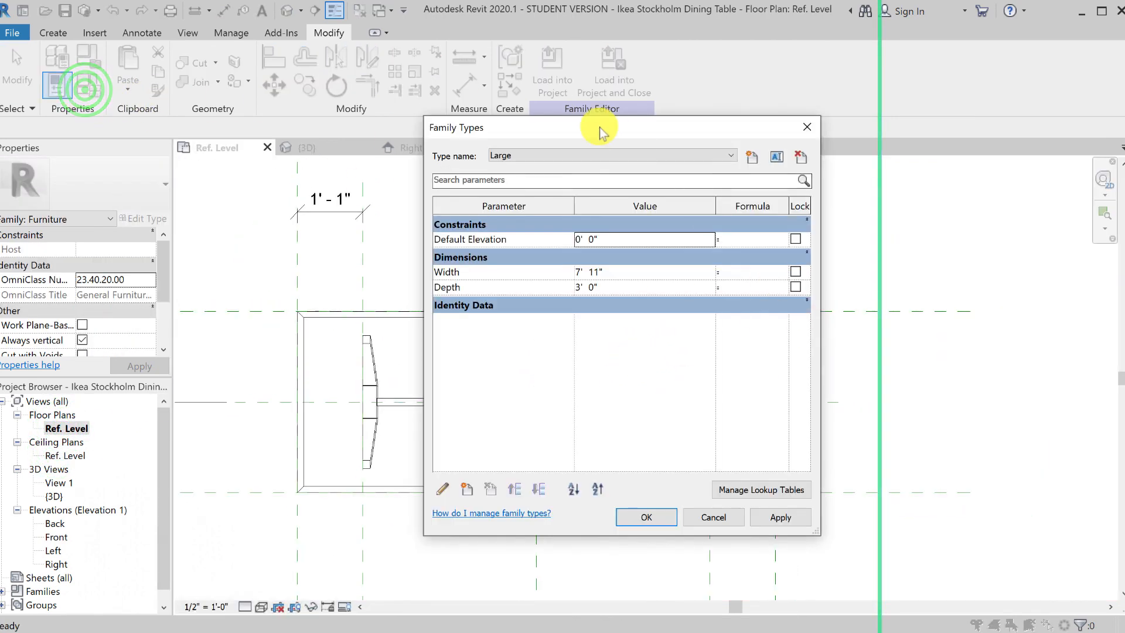
drag(599, 128, 905, 144)
click(920, 166)
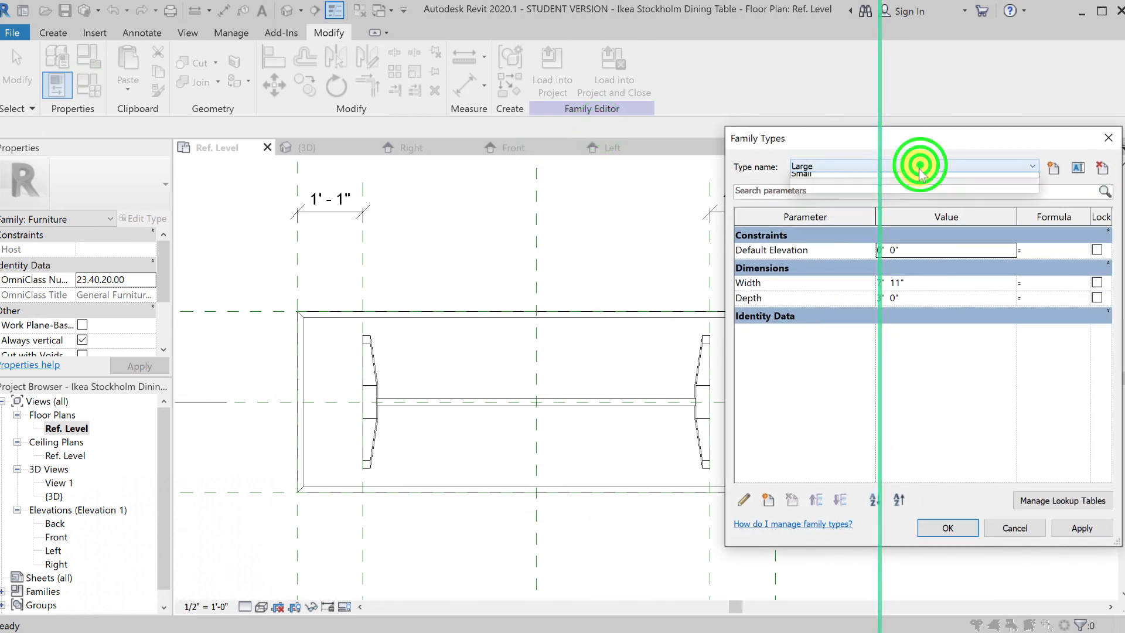
click(879, 187)
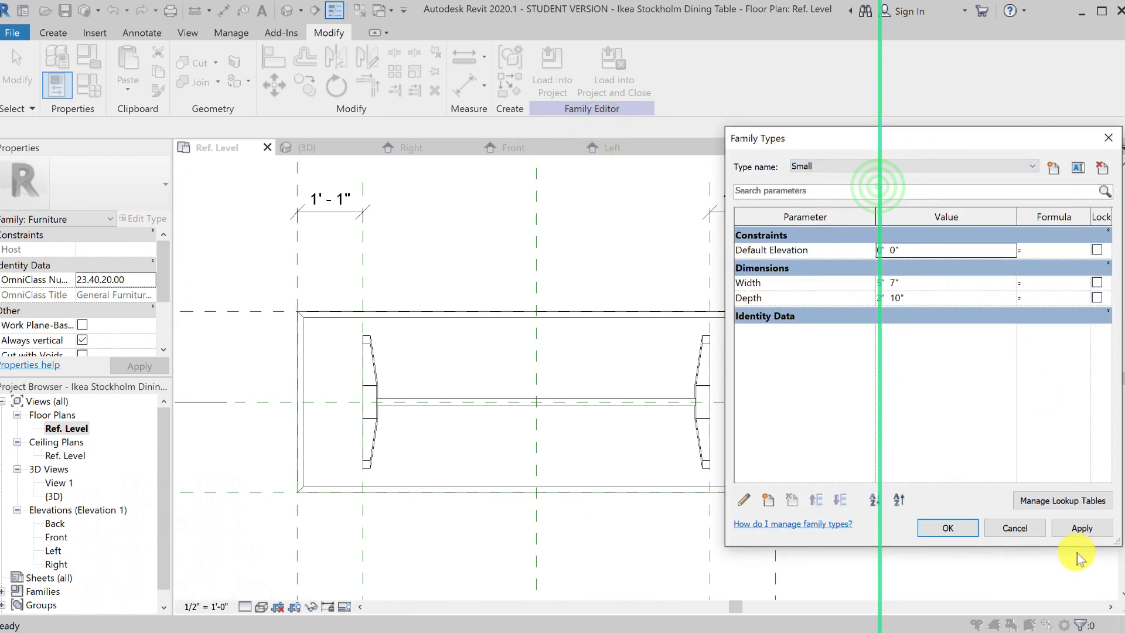
click(1081, 529)
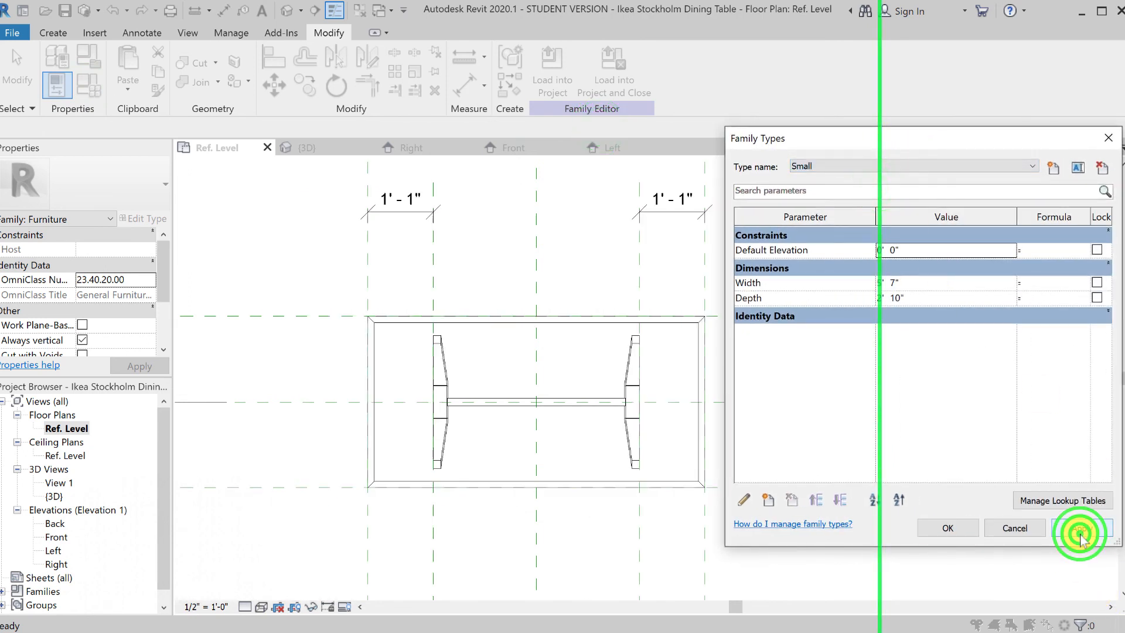
Return the family to the Large type in the floor plan, accept it, and save the family file
click(922, 166)
click(915, 178)
click(1080, 529)
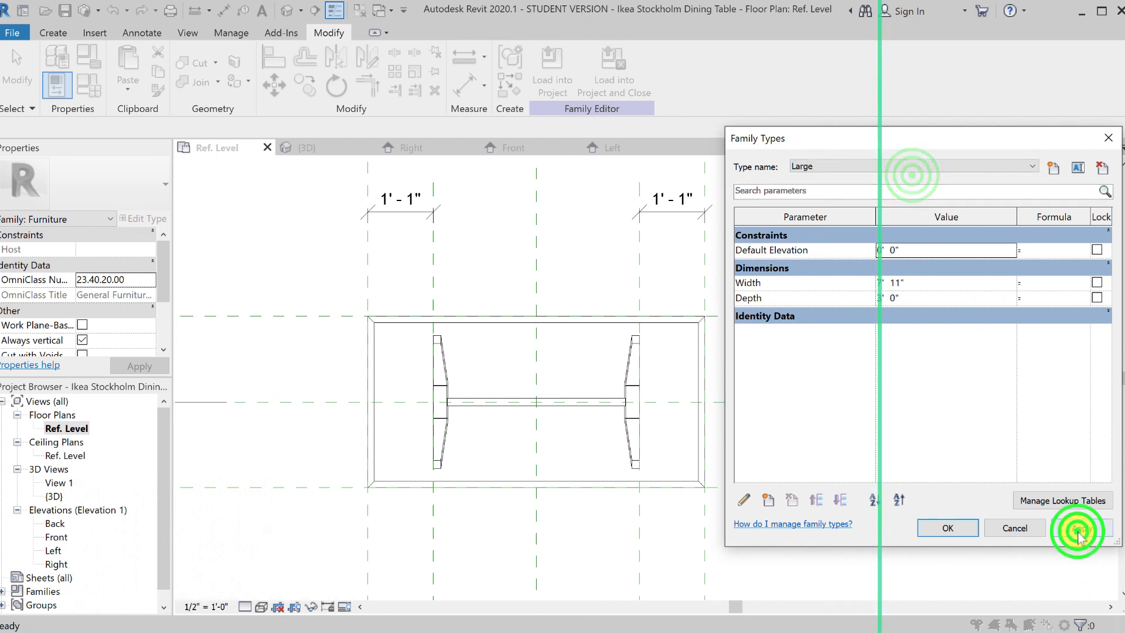
click(949, 530)
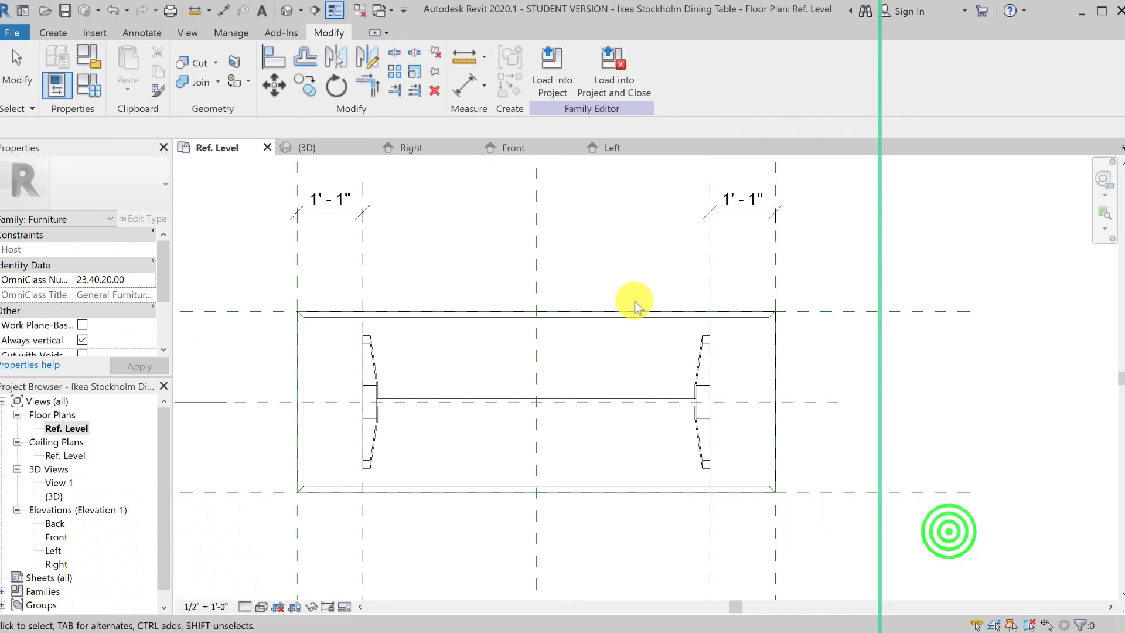
click(60, 10)
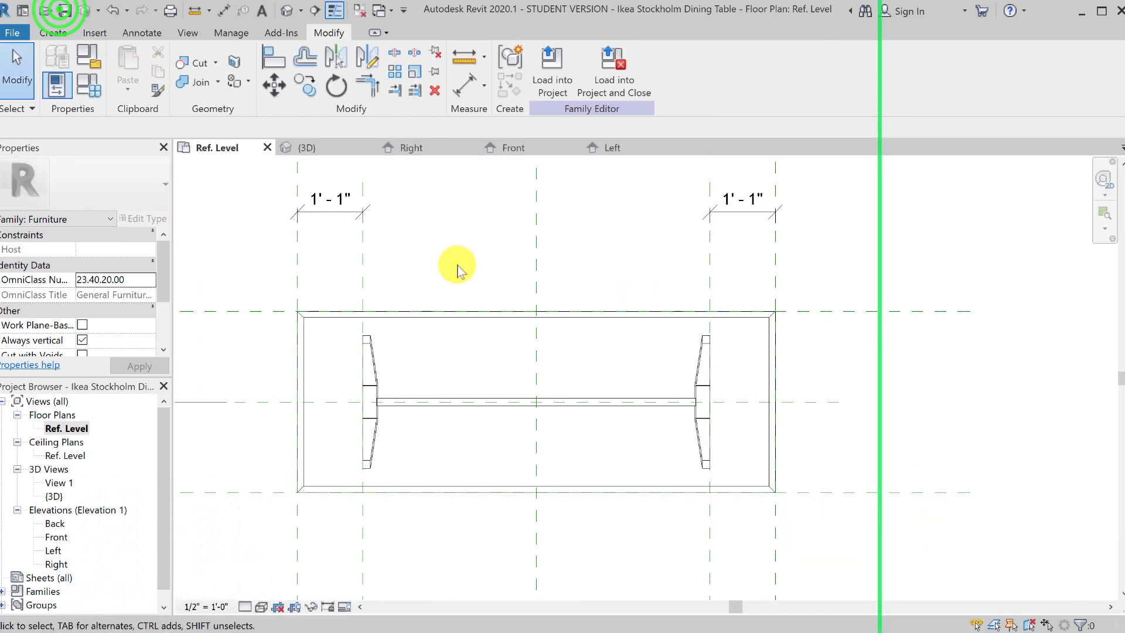